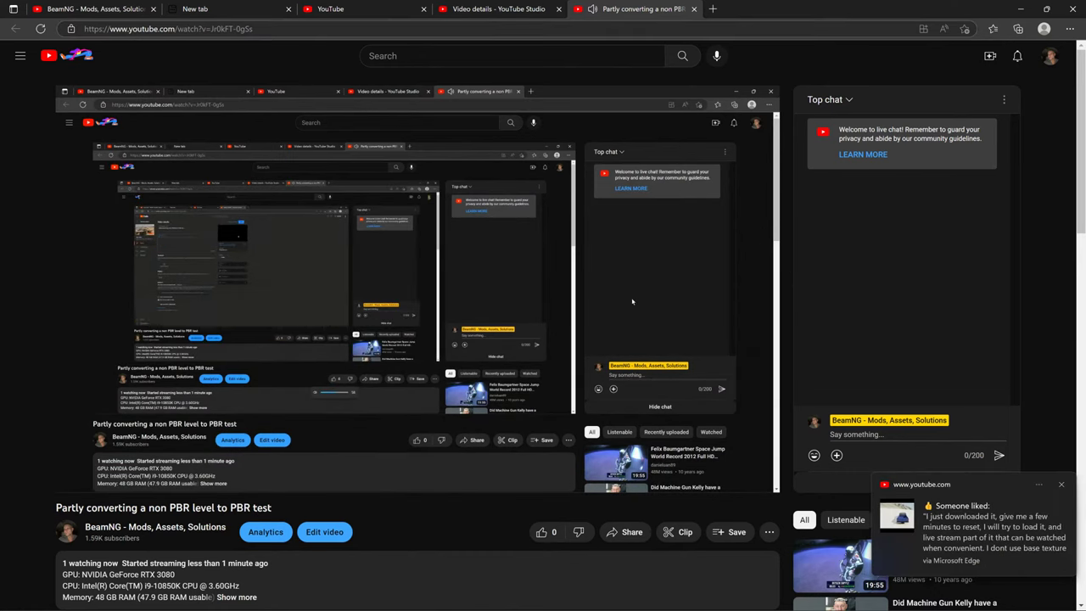
Minimize the browser, the game and both open folder windows to clear the desktop
left_click(1021, 8)
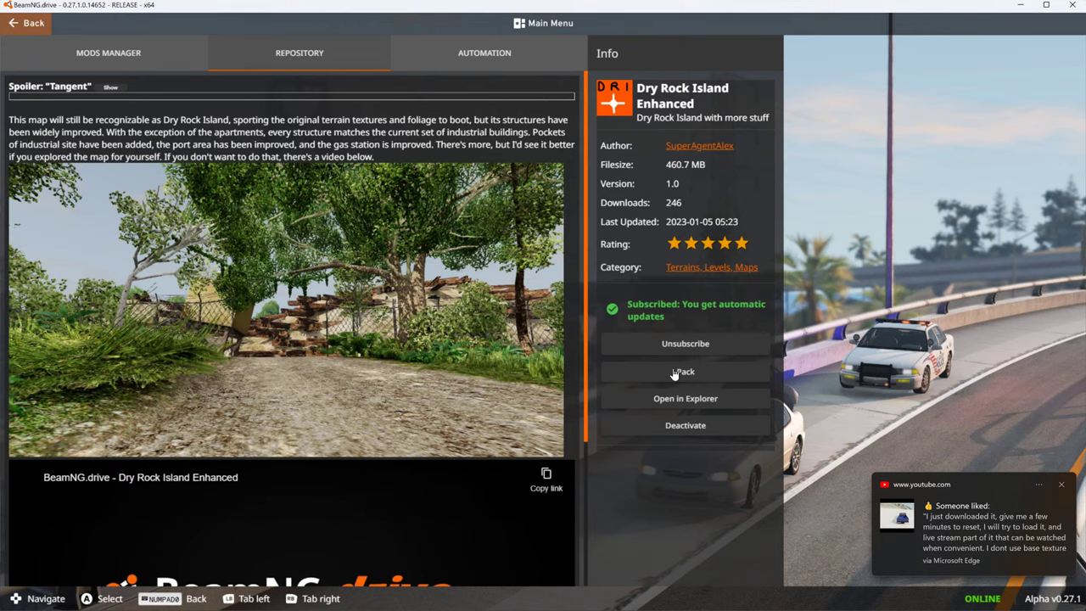
left_click(1015, 5)
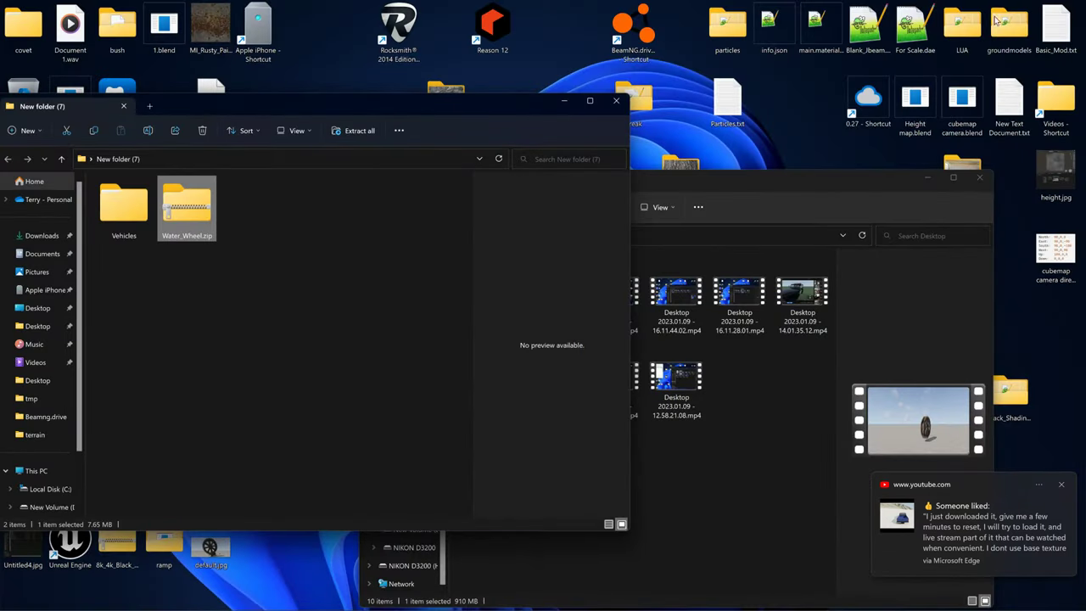
left_click(562, 101)
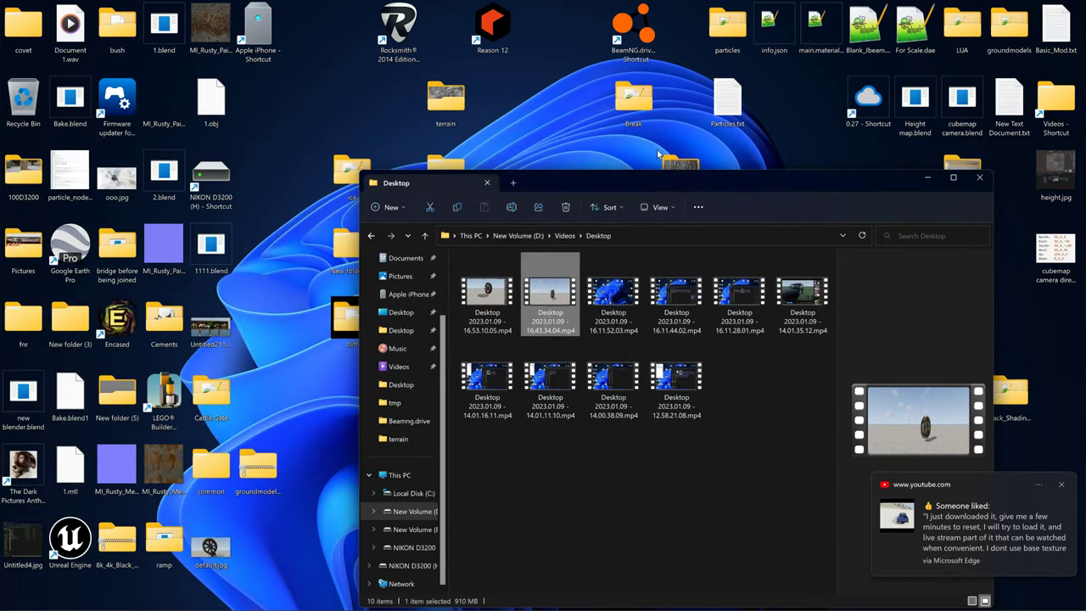
left_click(928, 179)
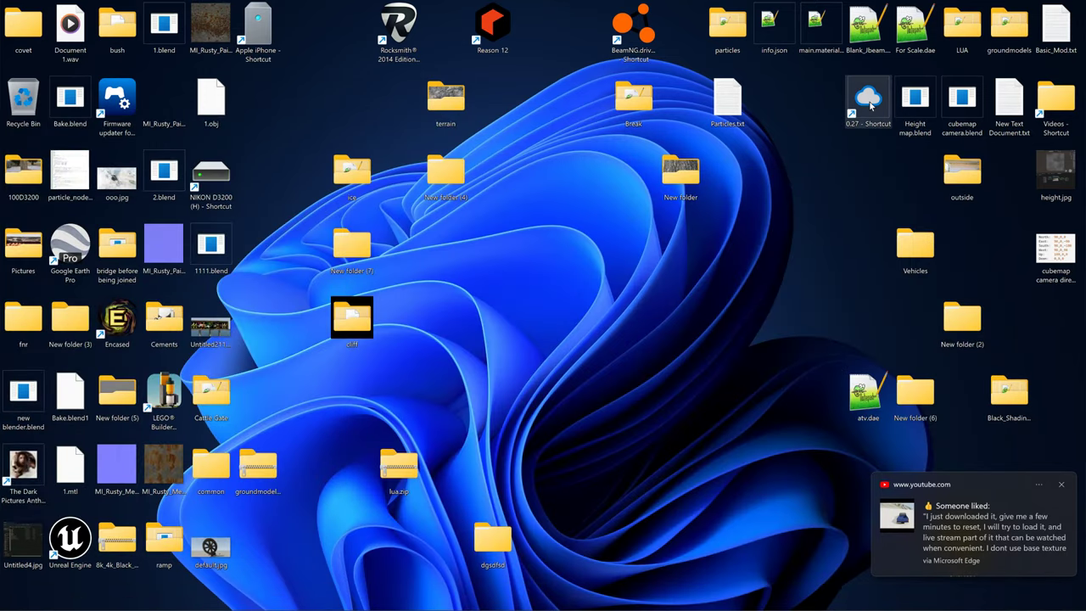
Open the Levels folder inside the BeamNG.drive 0.27 user folder
double_click(870, 103)
left_click(134, 283)
double_click(134, 283)
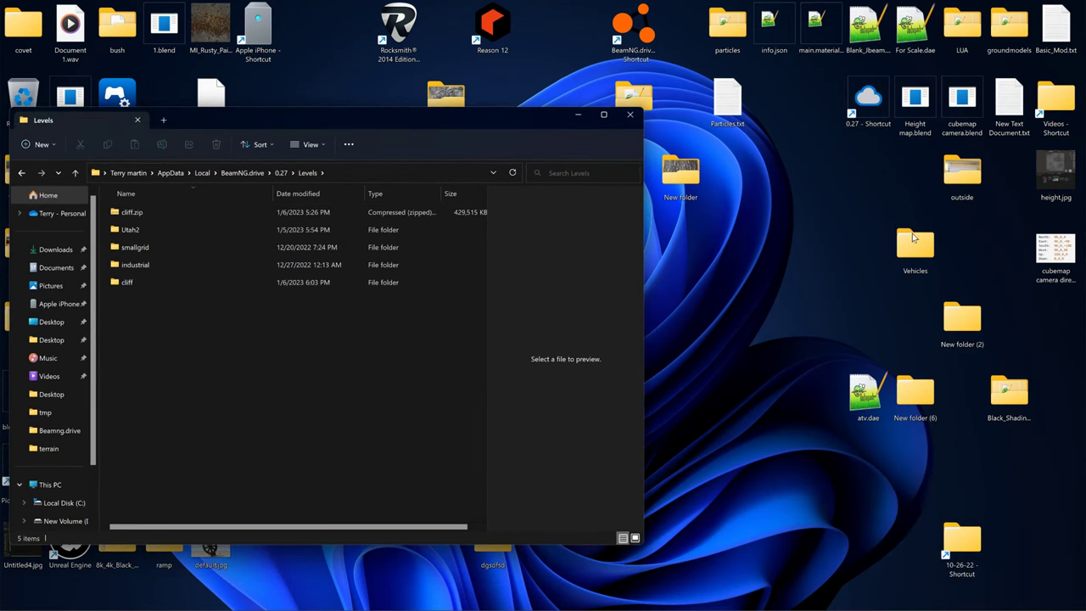
Open the 0.27 mods\unpacked folder in a second window and place it beside the Levels window
double_click(868, 101)
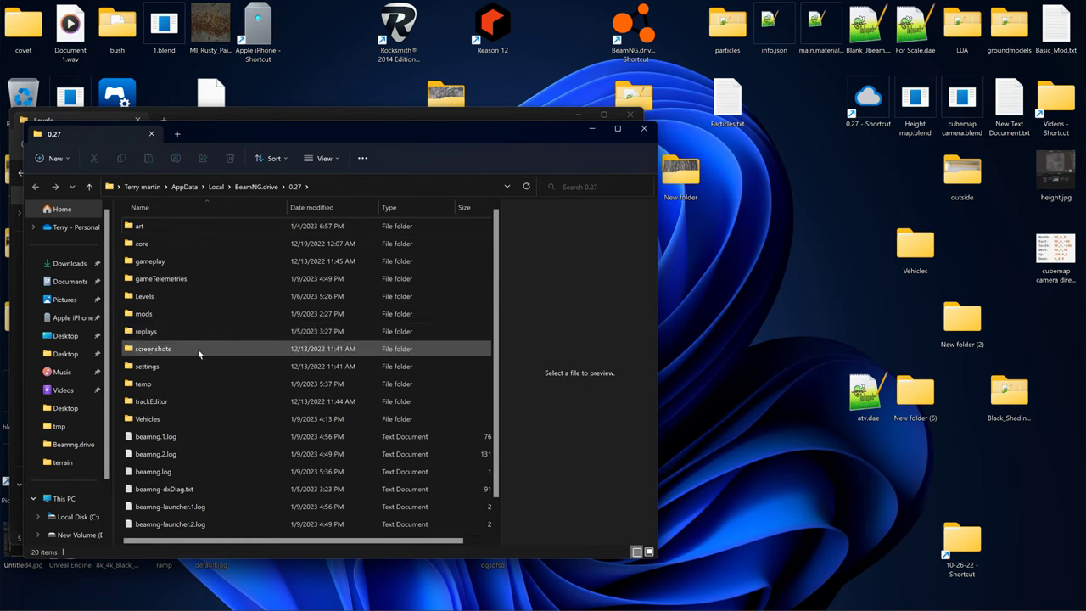
double_click(151, 313)
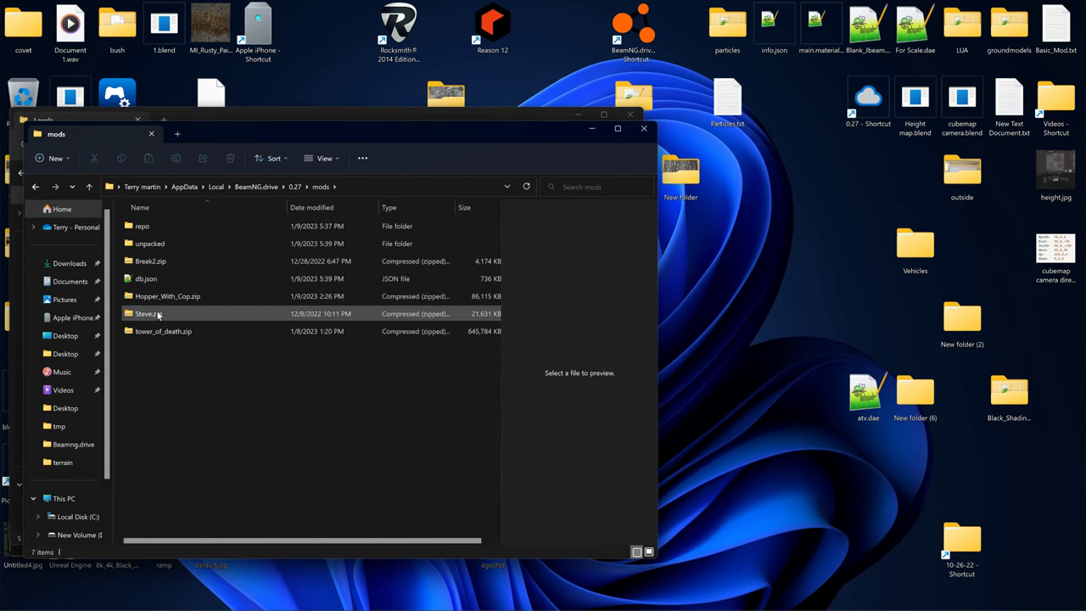
double_click(147, 244)
left_click_drag(265, 149, 730, 171)
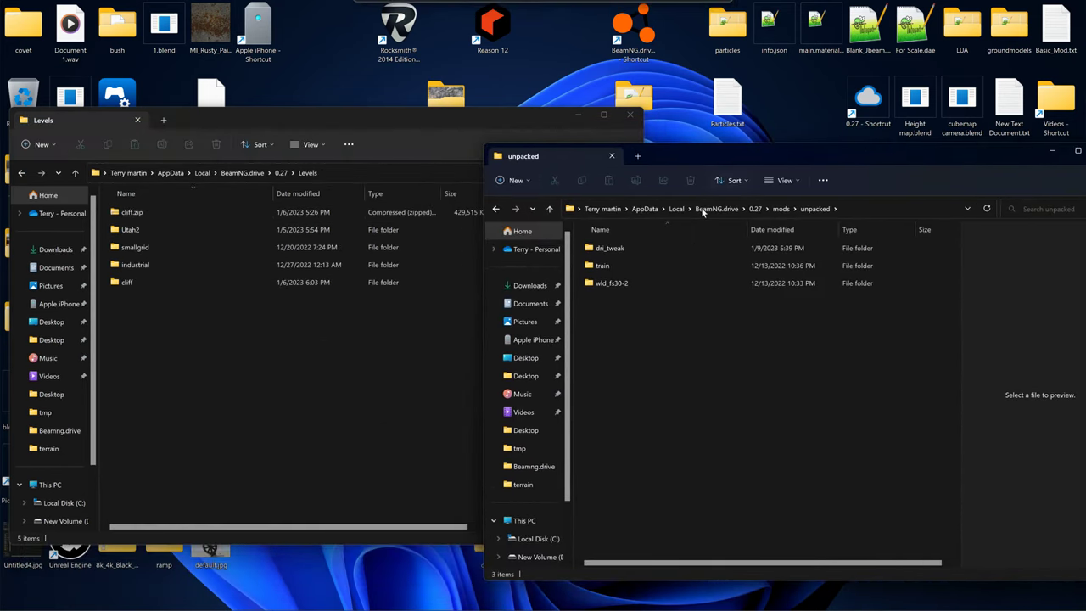
Move the dry_rock_island_rem folder from dri_tweak\levels into the 0.27 Levels folder
double_click(613, 248)
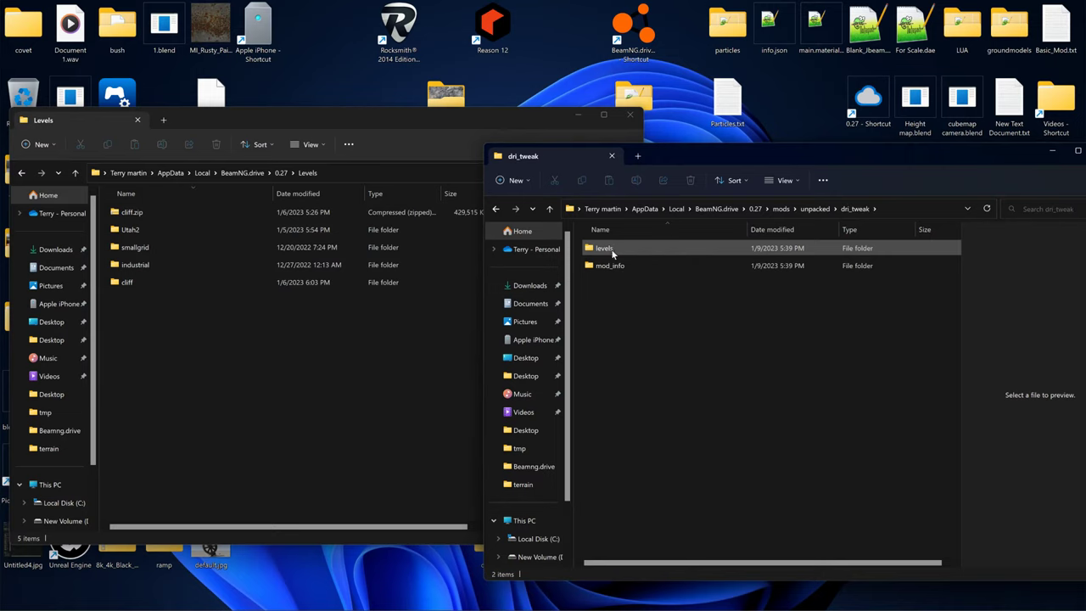
double_click(604, 248)
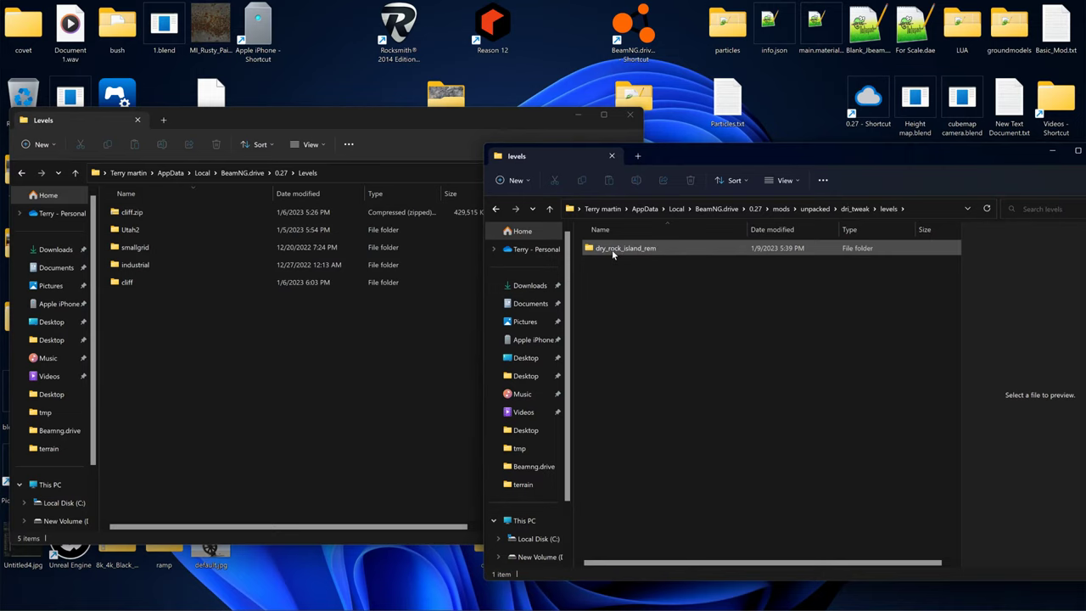
double_click(614, 248)
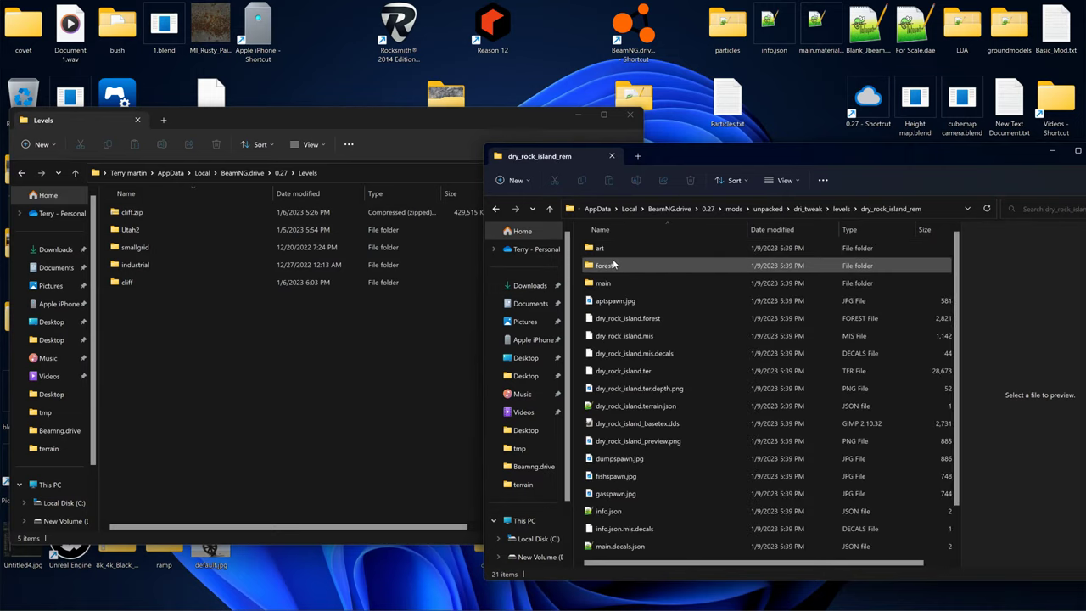
left_click(842, 209)
right_click_drag(625, 248, 165, 367)
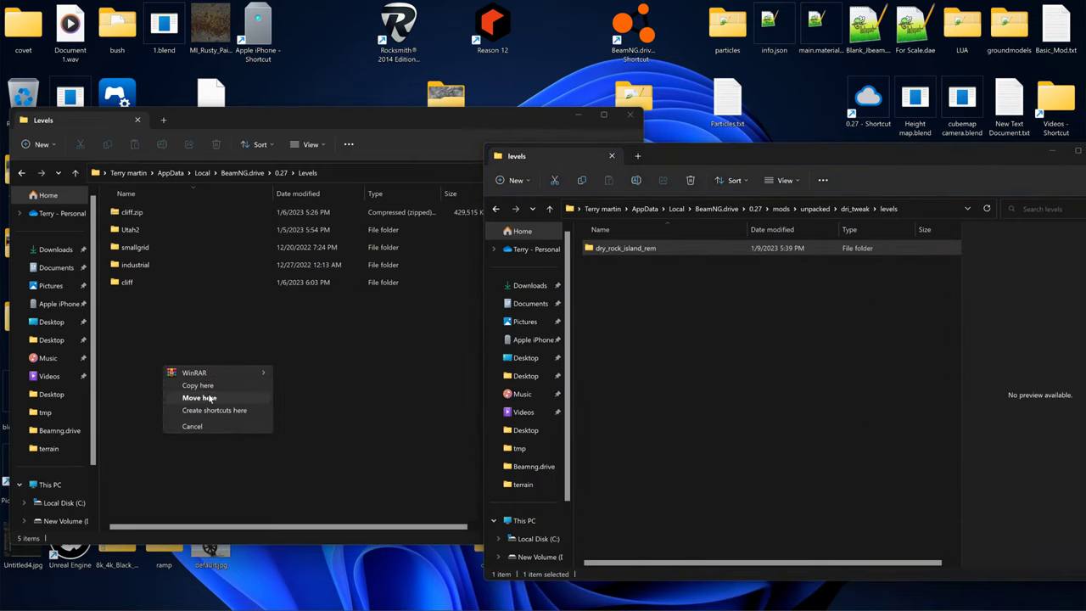
left_click(209, 398)
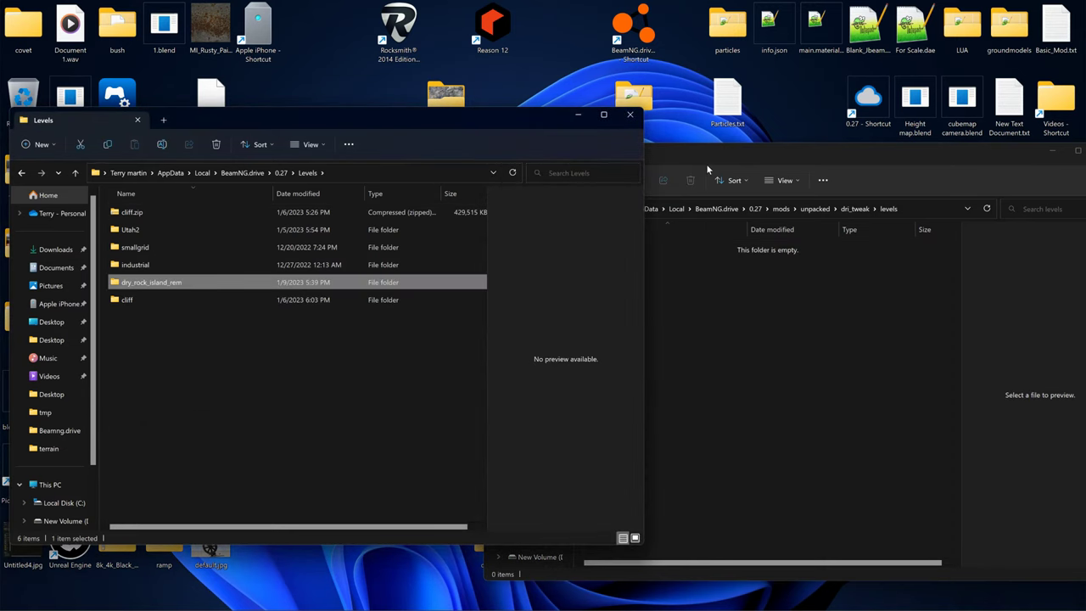
Check the mod_info contents of the leftover dri_tweak folder and delete dri_tweak from the unpacked mods folder
left_click_drag(706, 172, 731, 175)
left_click(822, 215)
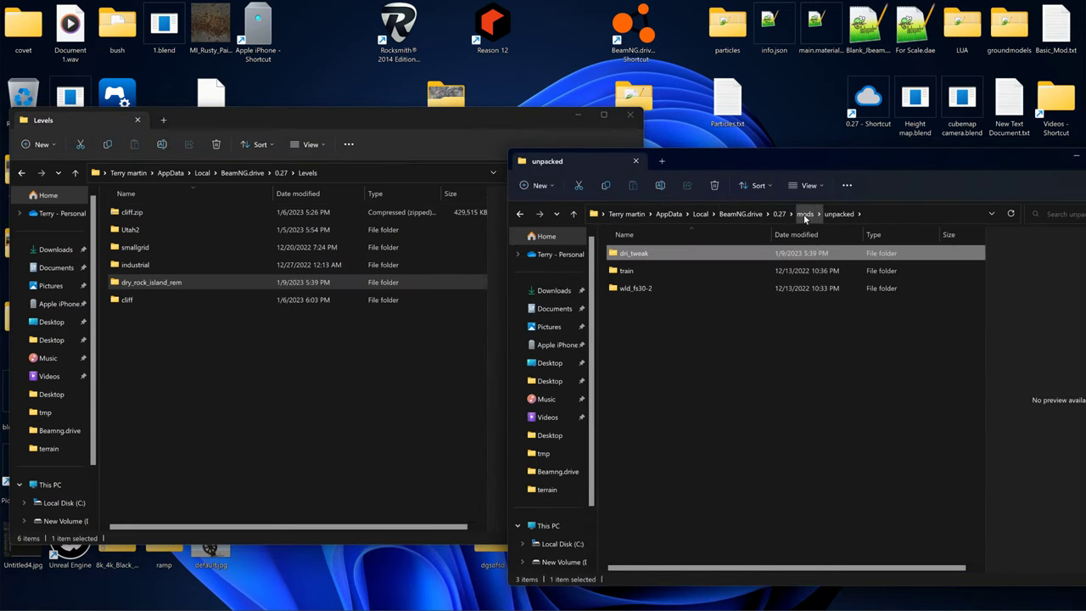
right_click(645, 254)
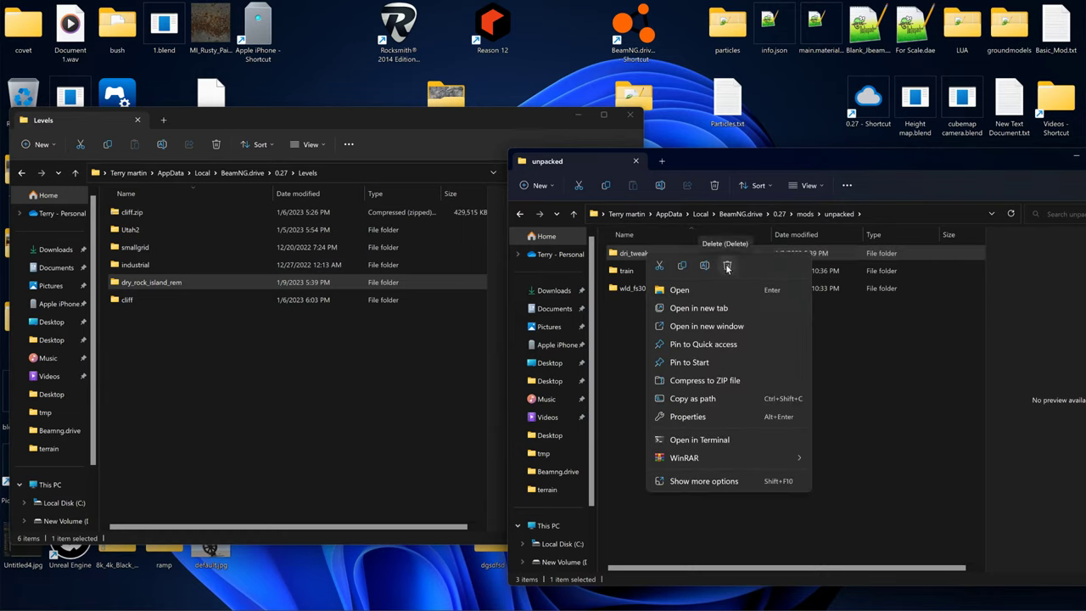
double_click(631, 253)
double_click(633, 270)
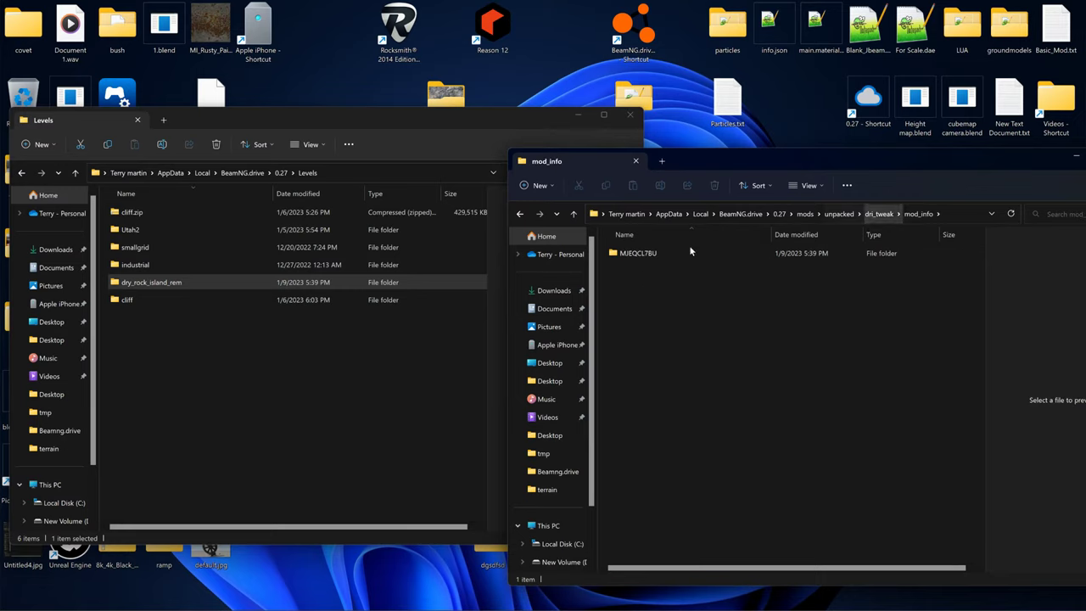
left_click(840, 215)
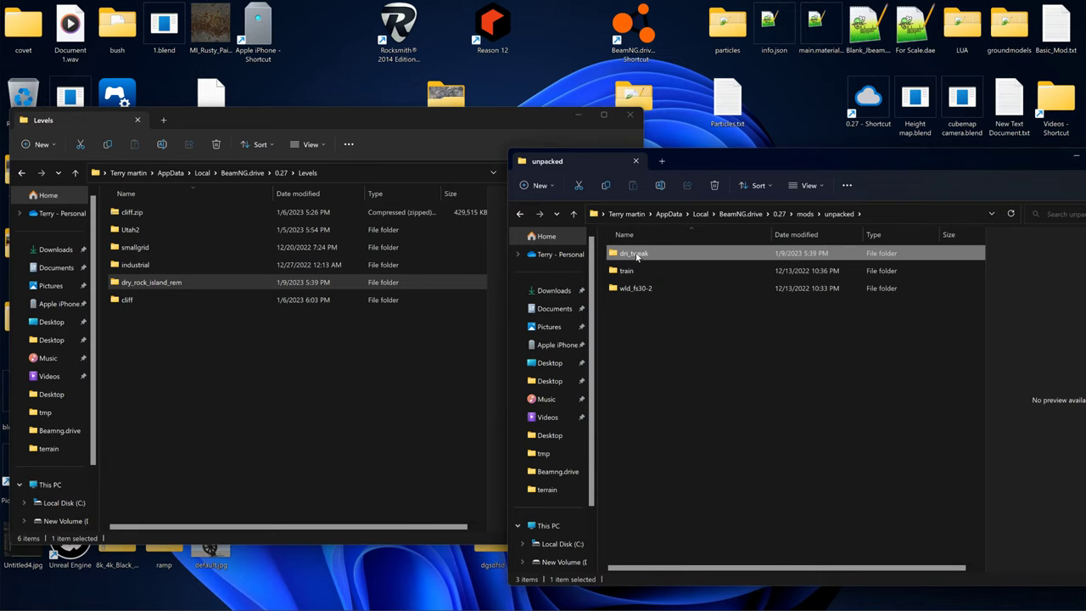
right_click(636, 256)
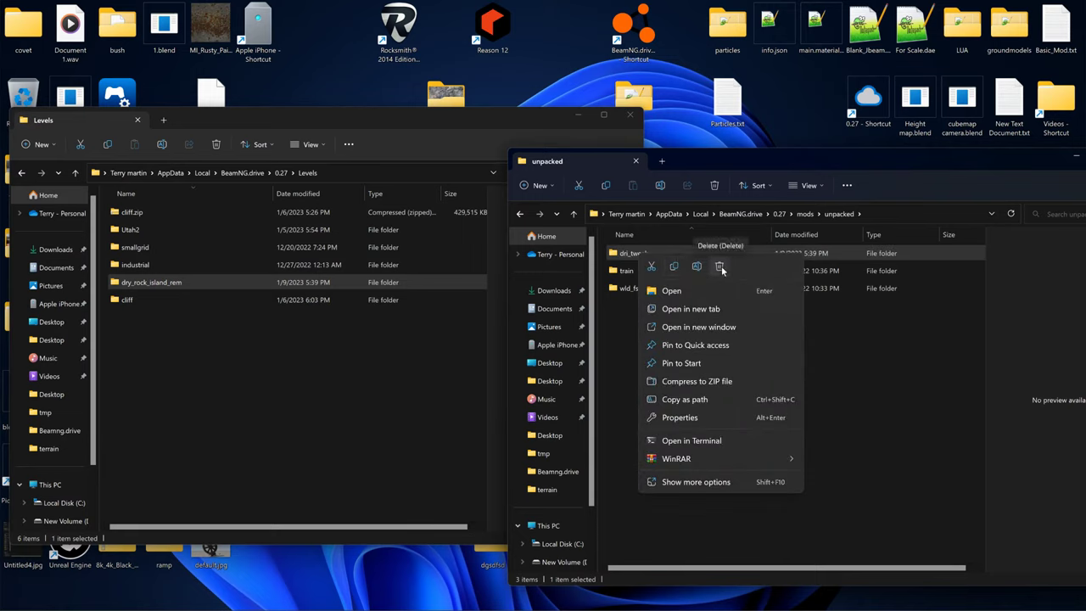
left_click(720, 267)
Open the dry_rock_island_rem folder in Levels, review its files and reposition the window
left_click(317, 358)
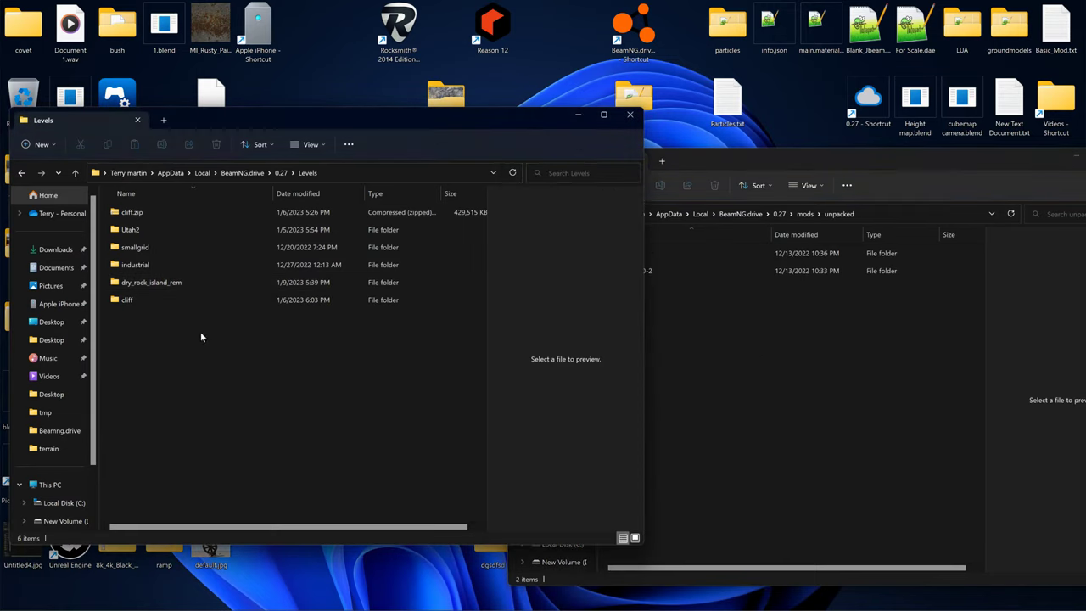
double_click(146, 282)
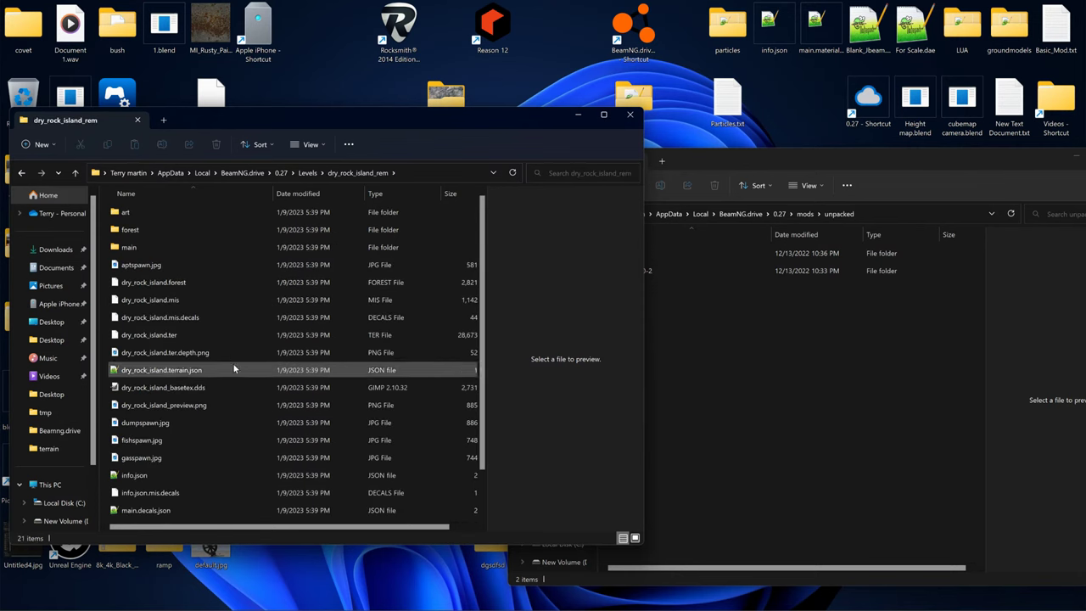
scroll(238, 475, "down", 1)
scroll(180, 442, "up", 1)
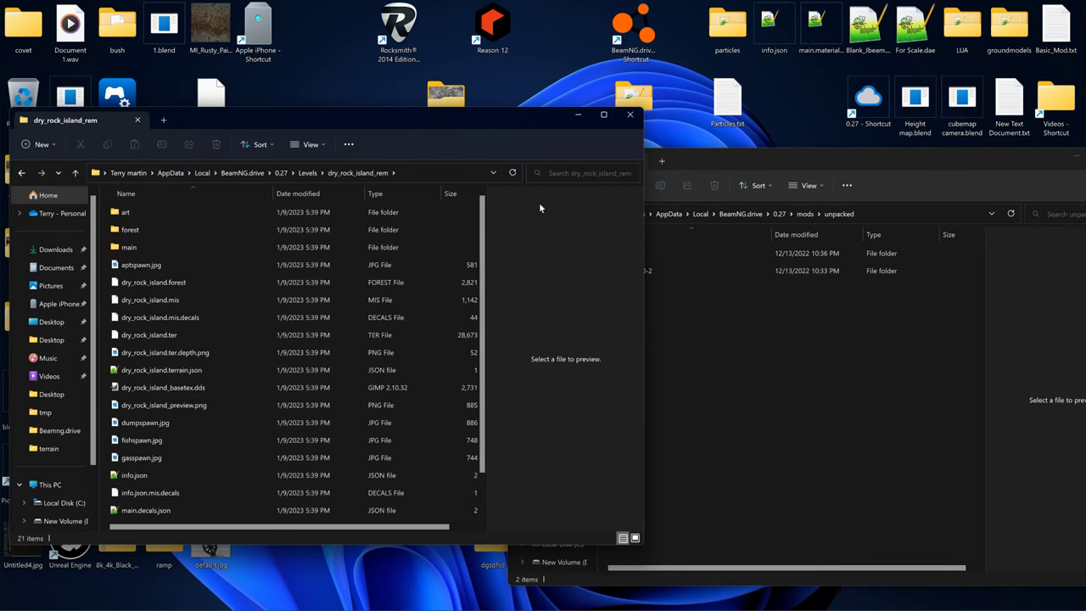
left_click_drag(521, 127, 643, 121)
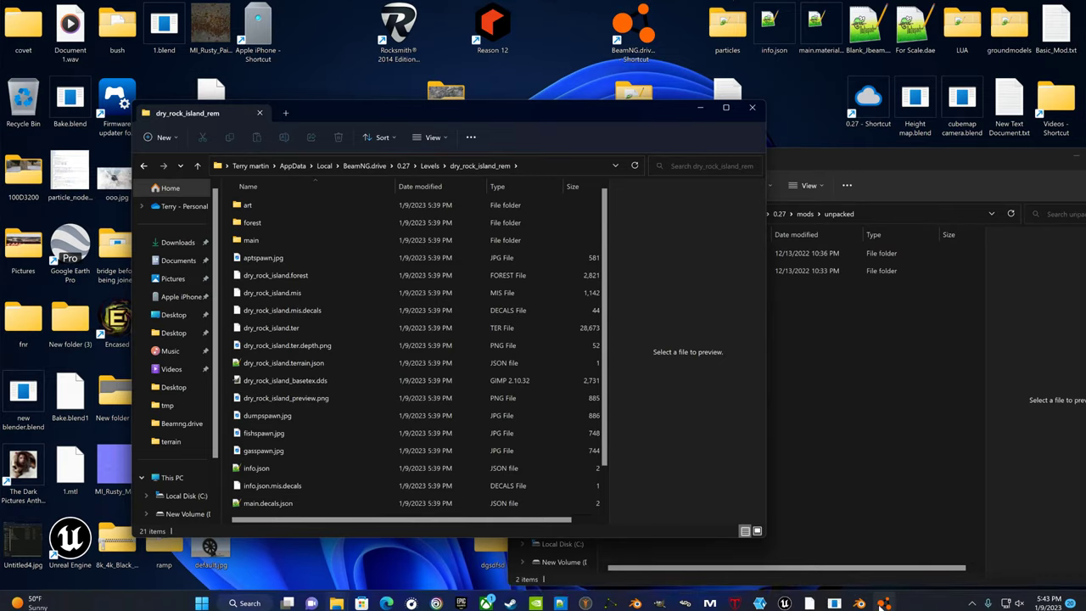
Close the running BeamNG.drive and relaunch the game through its launcher
left_click(883, 596)
left_click(884, 596)
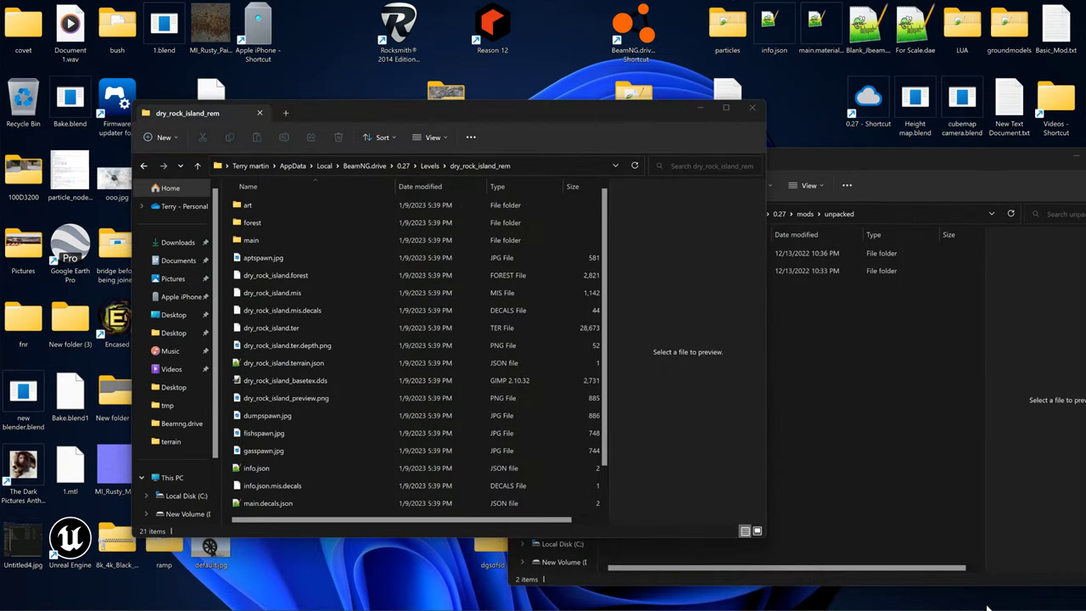
left_click(883, 597)
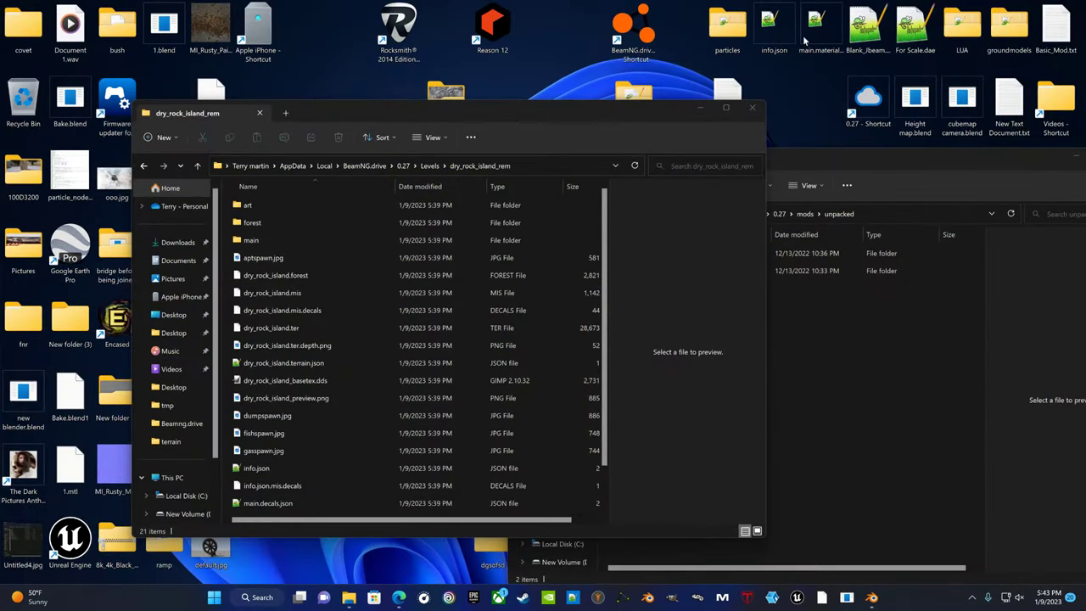
double_click(632, 29)
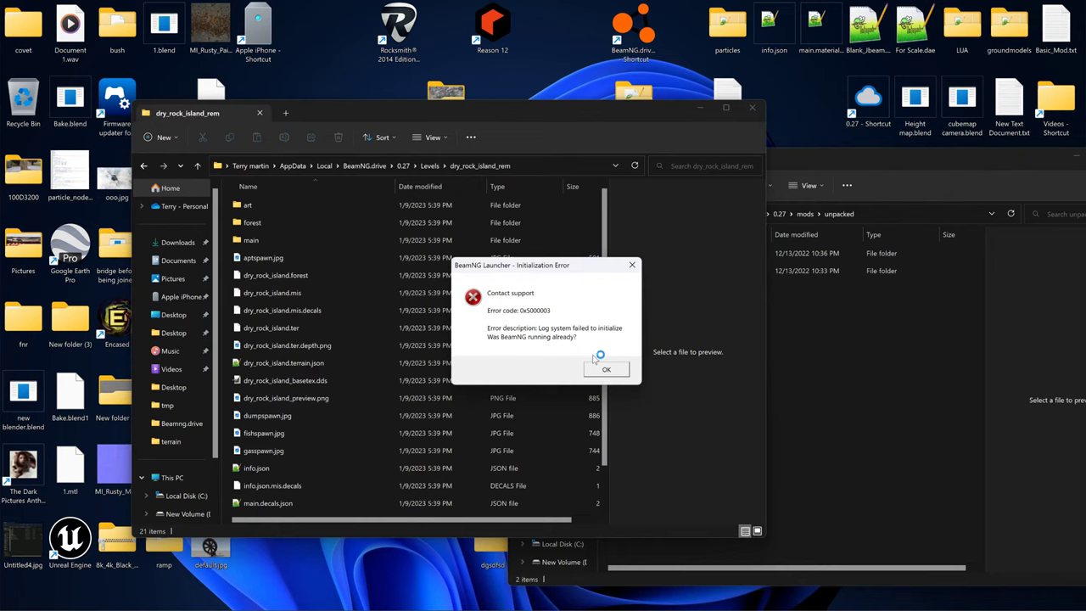
left_click(606, 370)
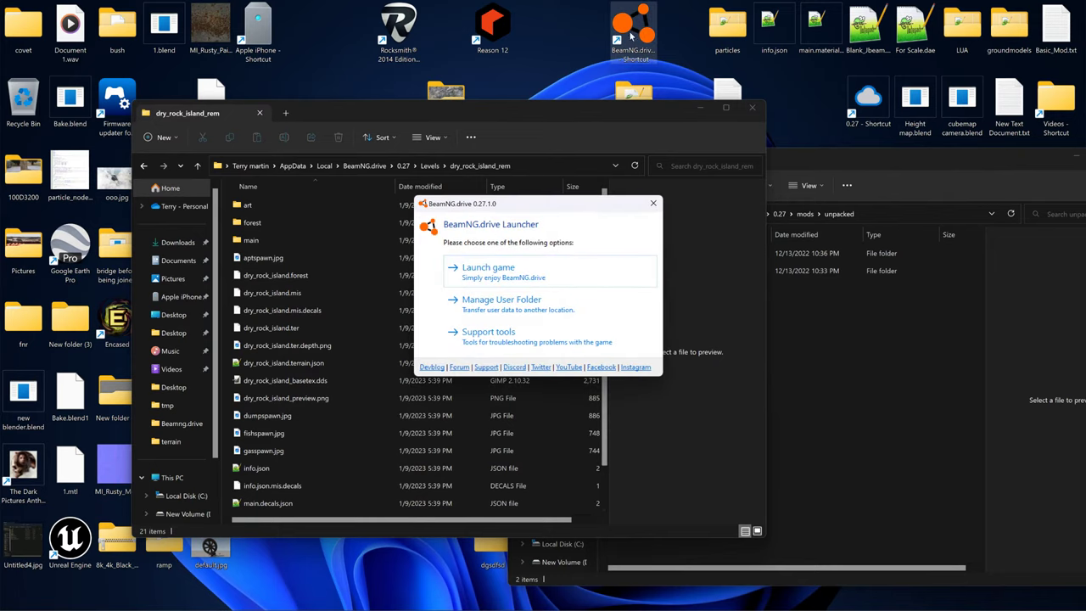
left_click(497, 270)
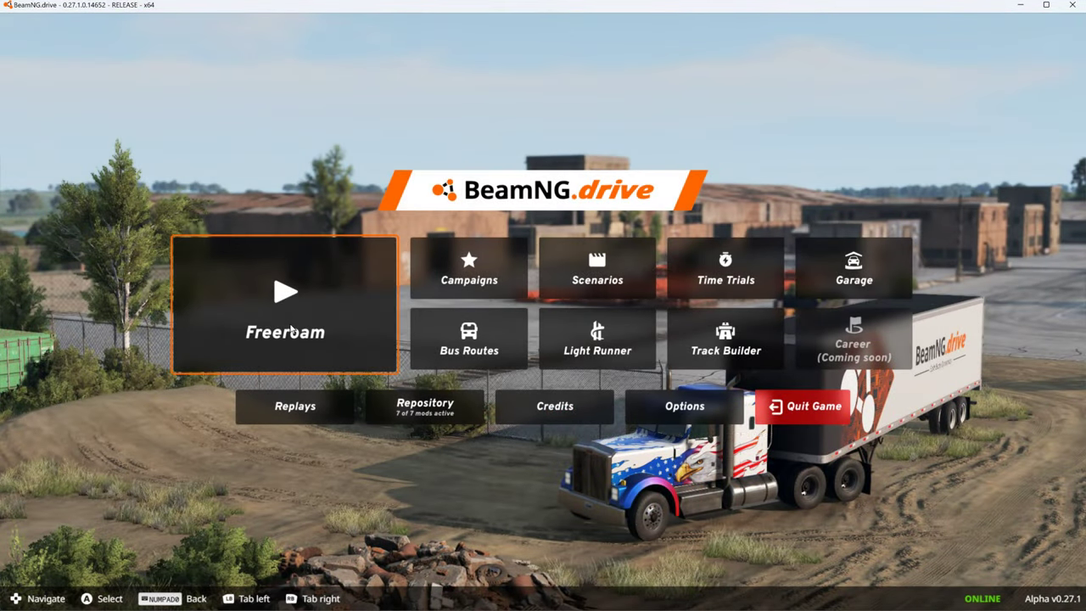
Load the Dry Rock Island map in Freeroam at the Gas Station (Default) spawn point
left_click(288, 314)
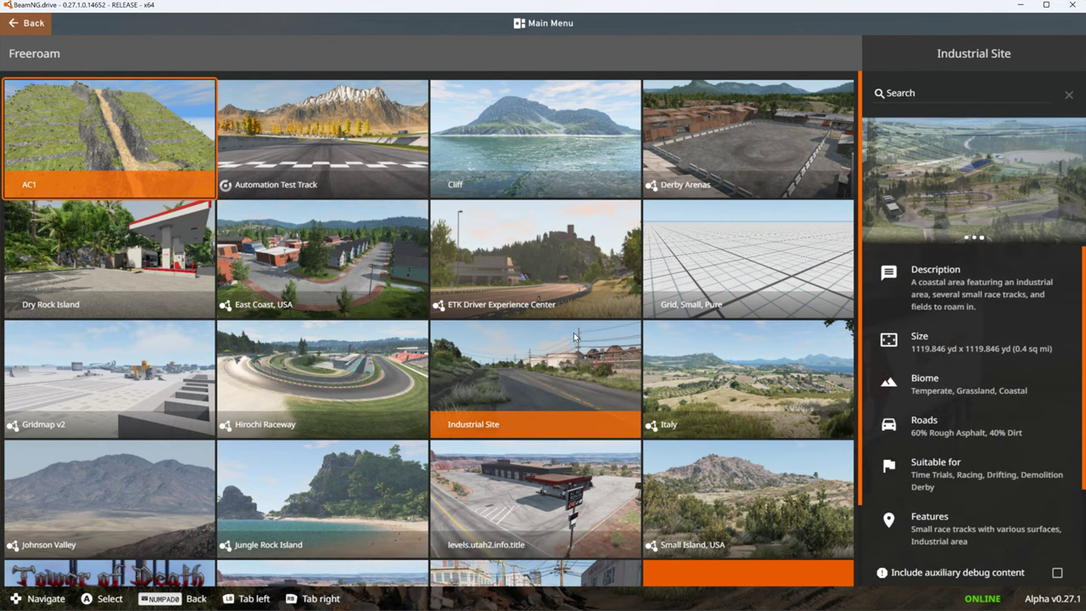
scroll(610, 416, "down", 1)
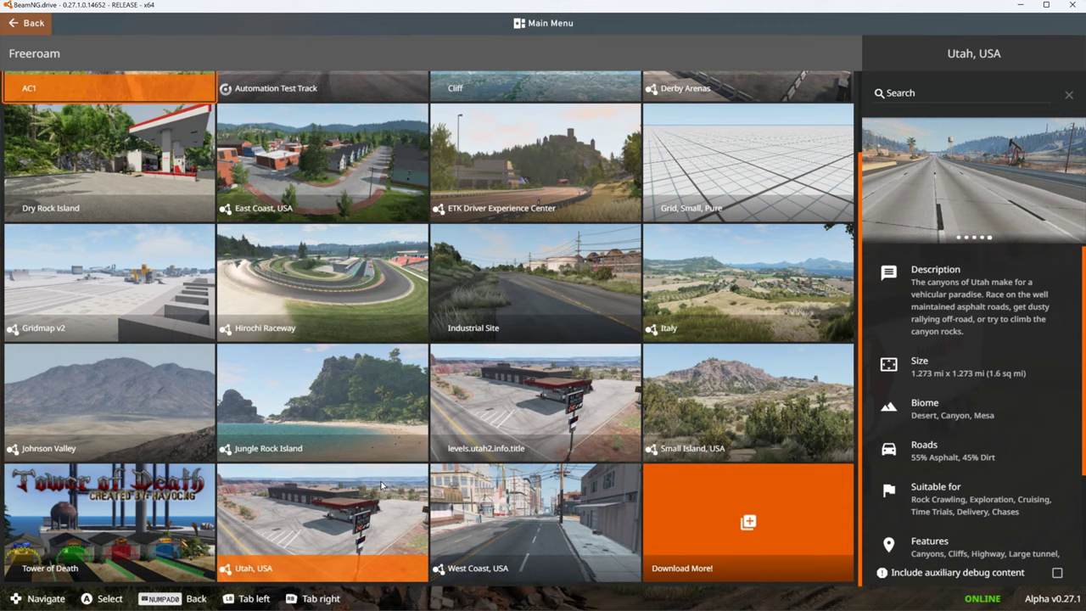
left_click(125, 171)
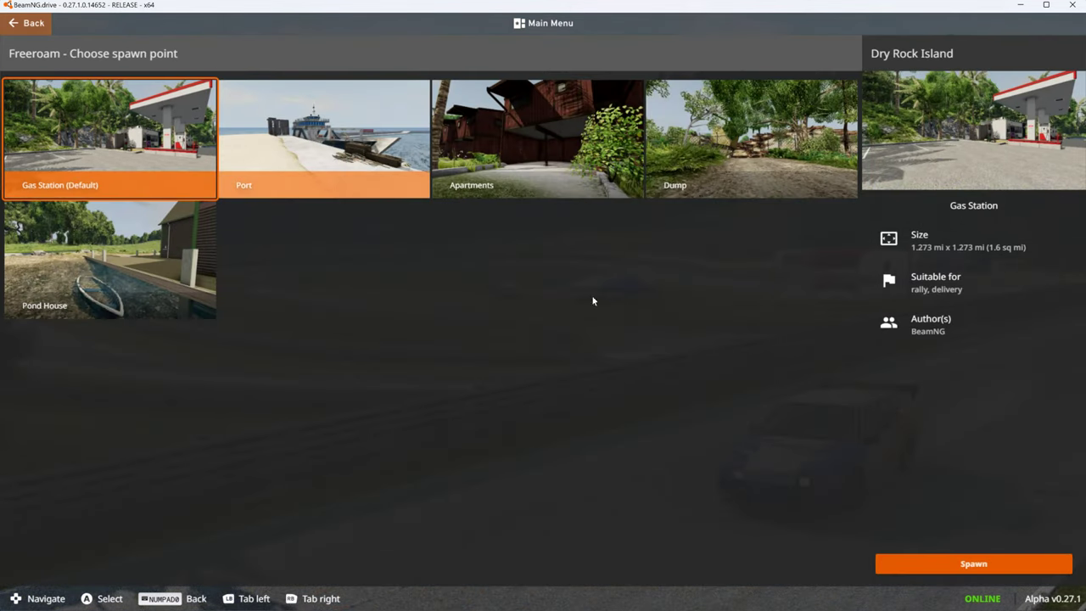
left_click(938, 567)
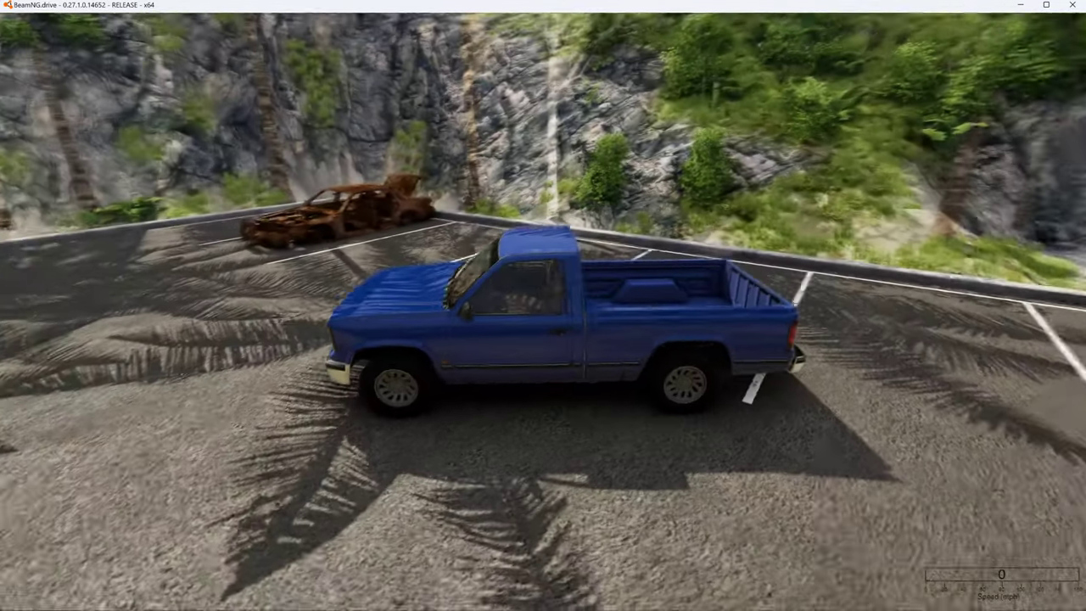
Fly the camera around the gas station and along the road to inspect the level's terrain and foliage
right_click_drag(509, 180, 368, 195)
key("s")
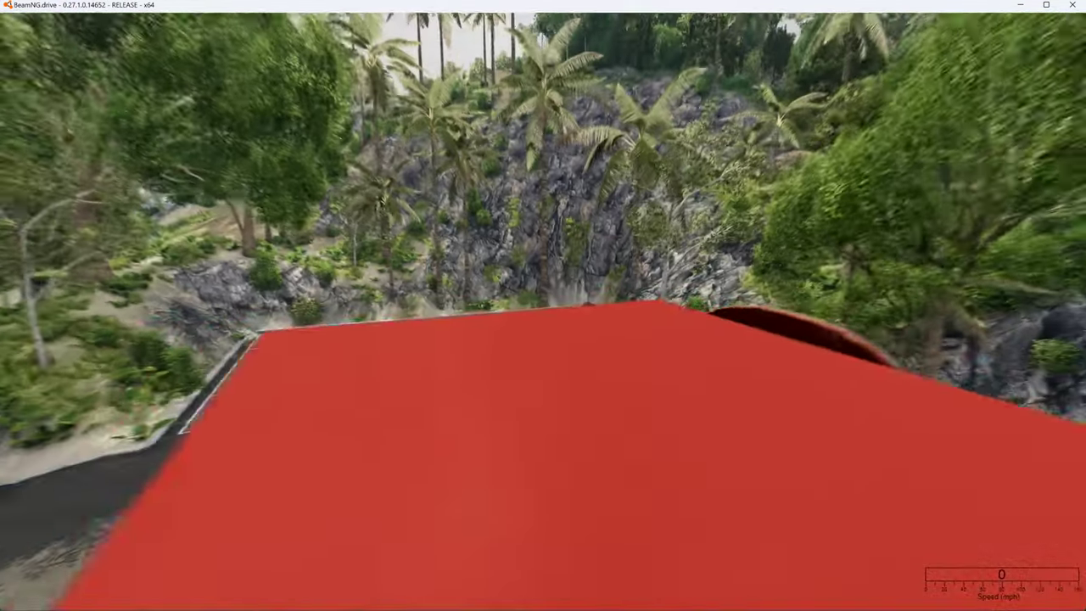
key("w")
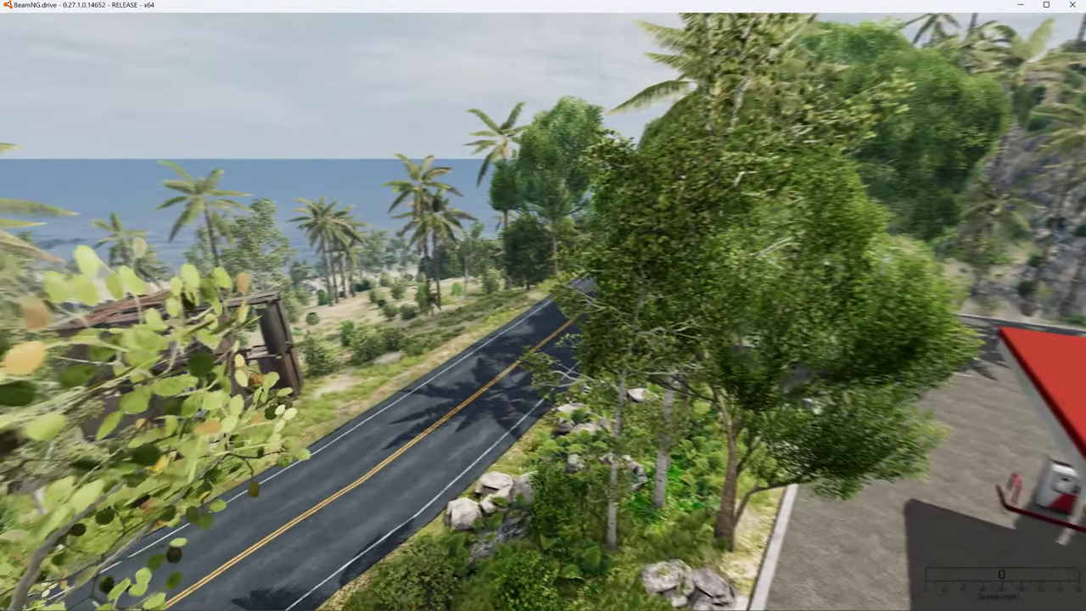
key("a")
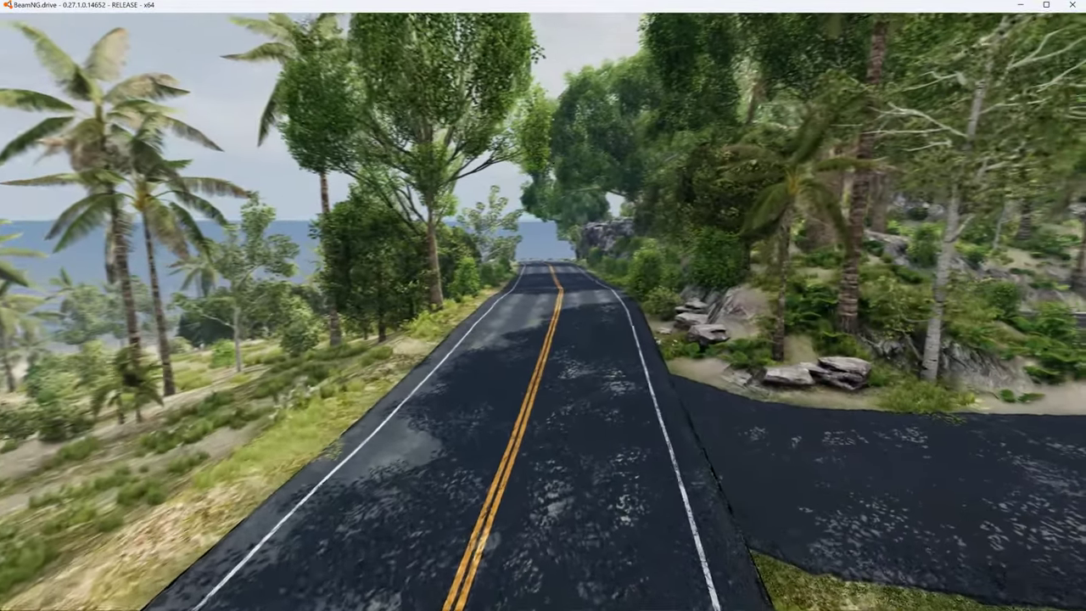
key("a")
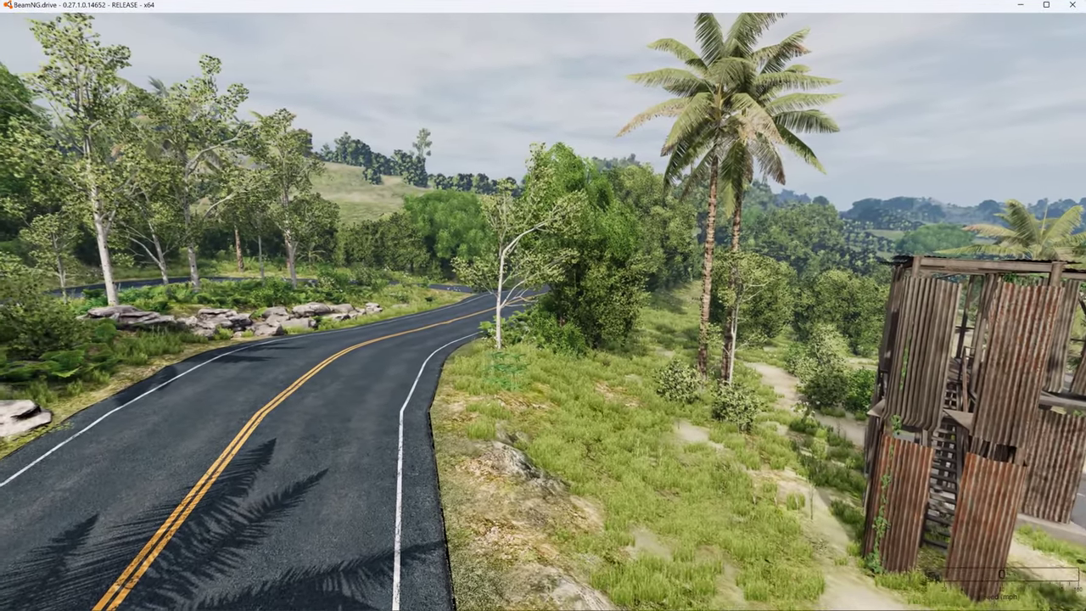
Fly to the open grassy hillside and open the Terrain Material Library in the World Editor
key("w")
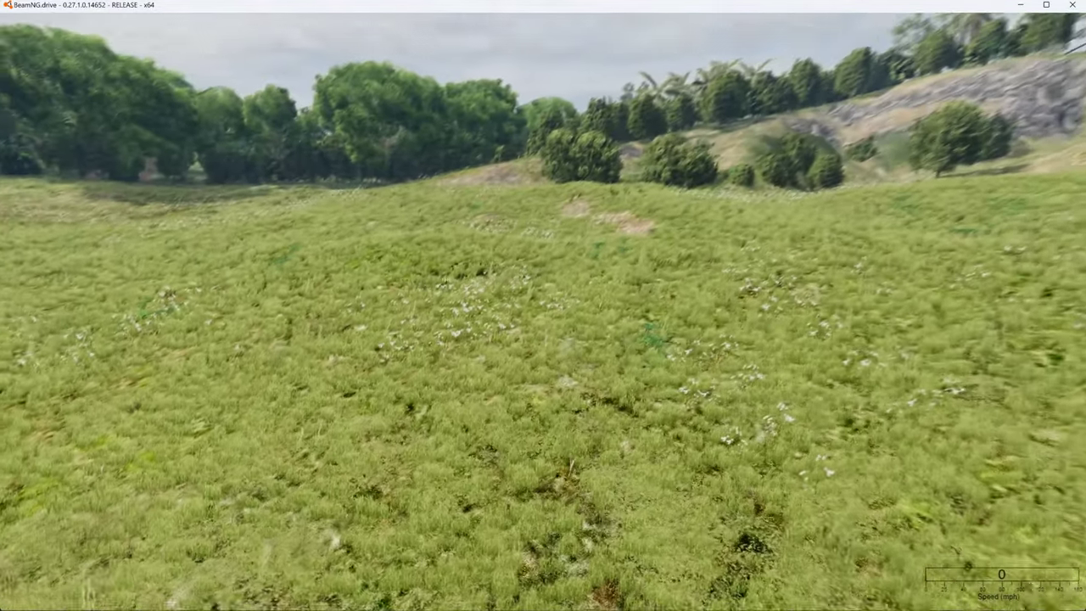
key("F11")
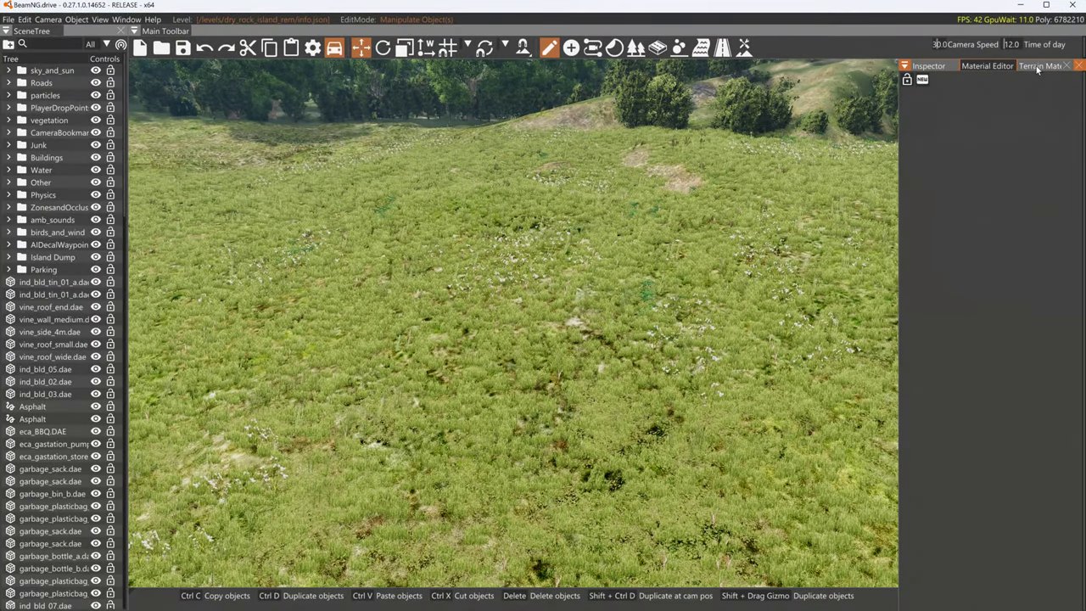
left_click(1036, 65)
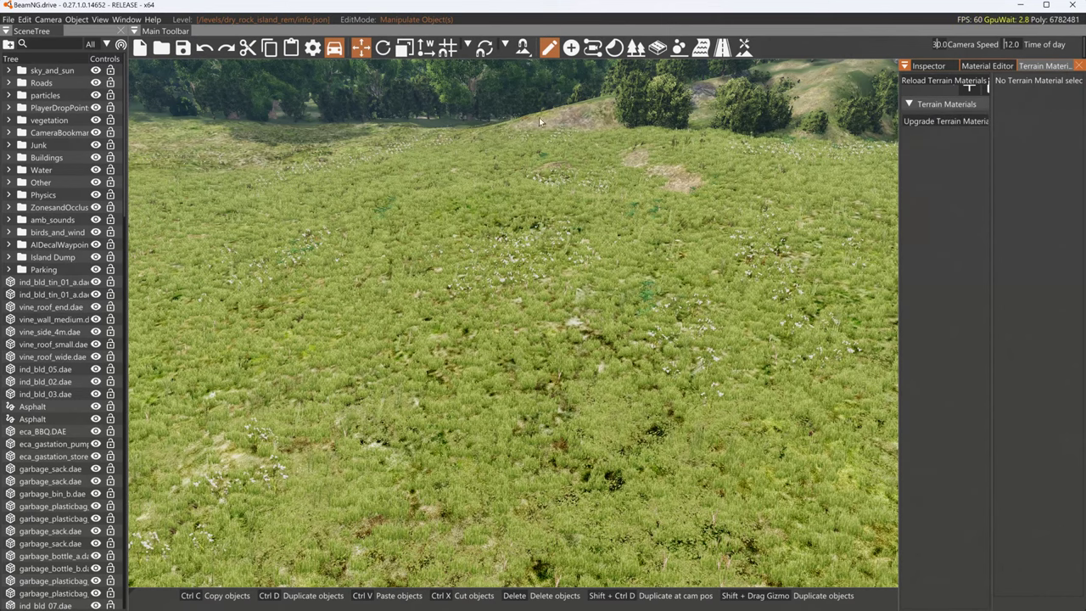
Activate the Terrain Painter, show its material list and apply one brush dab of Grass to the hillside
left_click(744, 47)
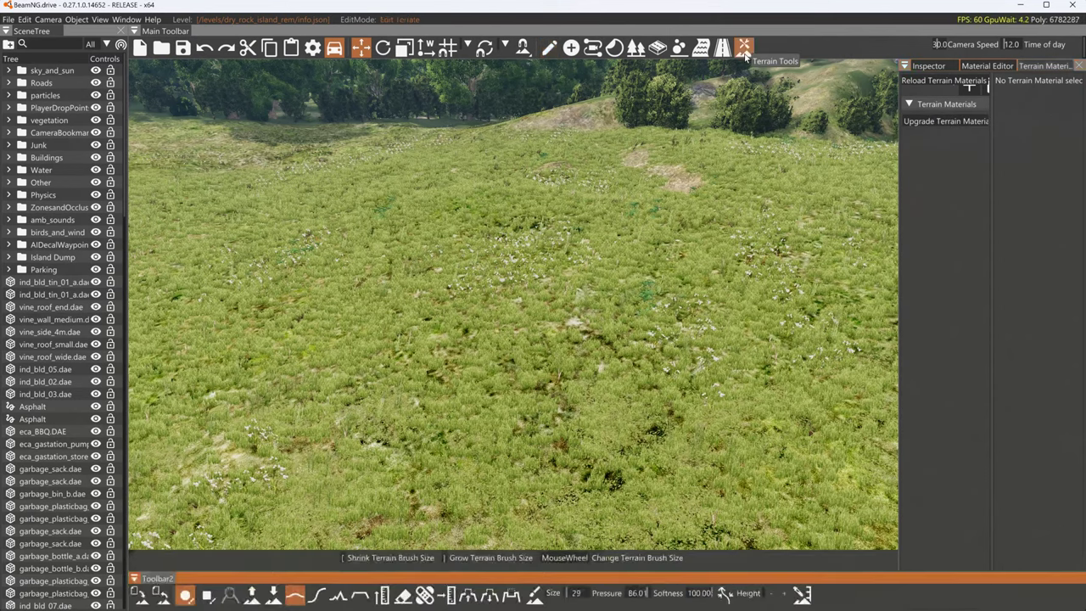
left_click(534, 594)
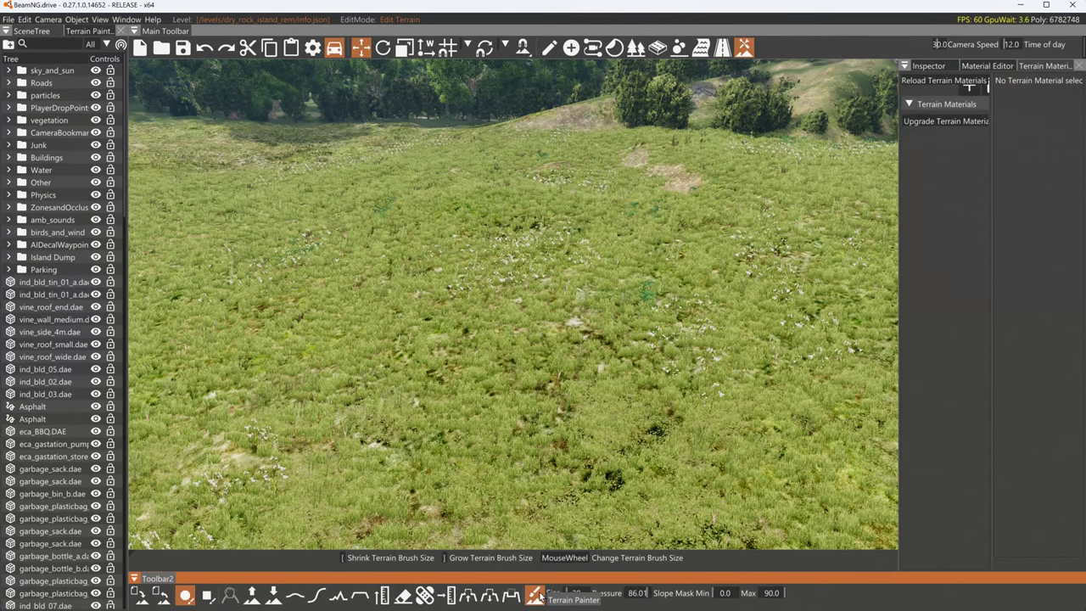
left_click(84, 31)
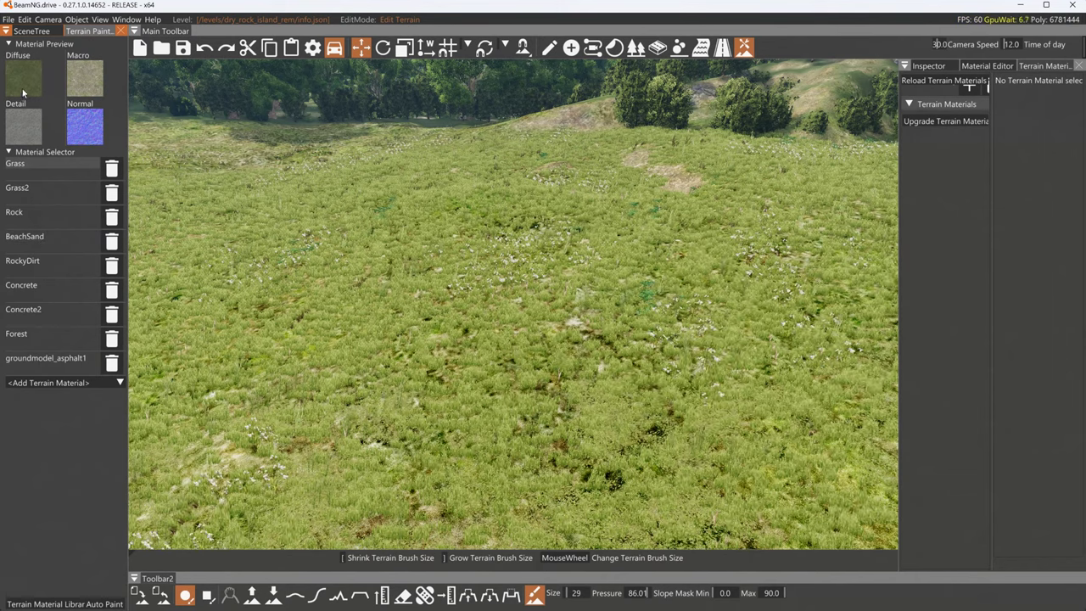
left_click(401, 291)
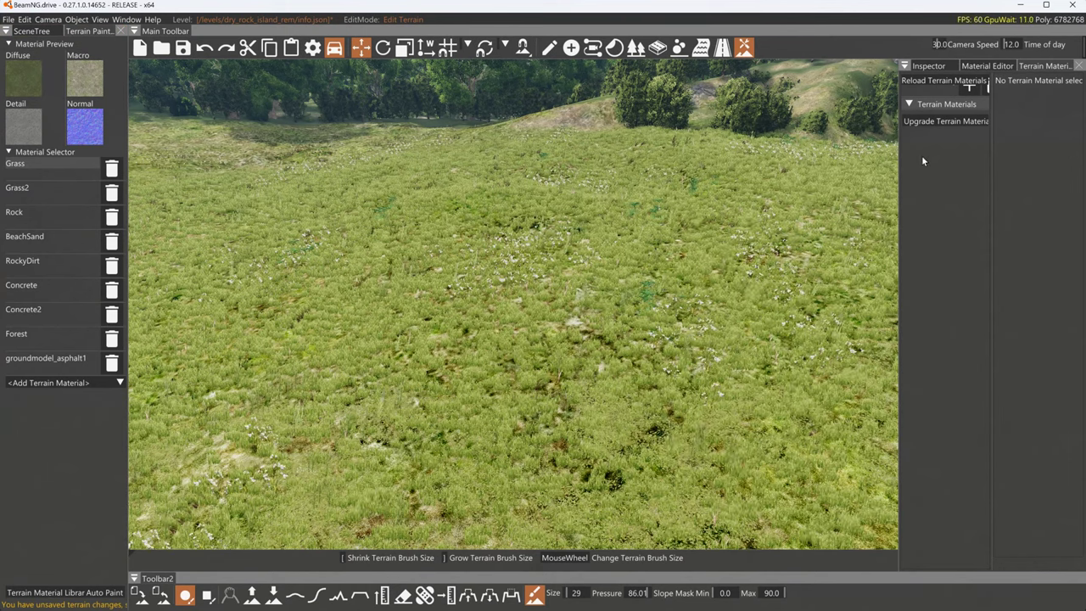
Upgrade the level's terrain materials to the TerrainMaterialTextureSet system and widen the Terrain Material Library to show its texture size settings
left_click(942, 119)
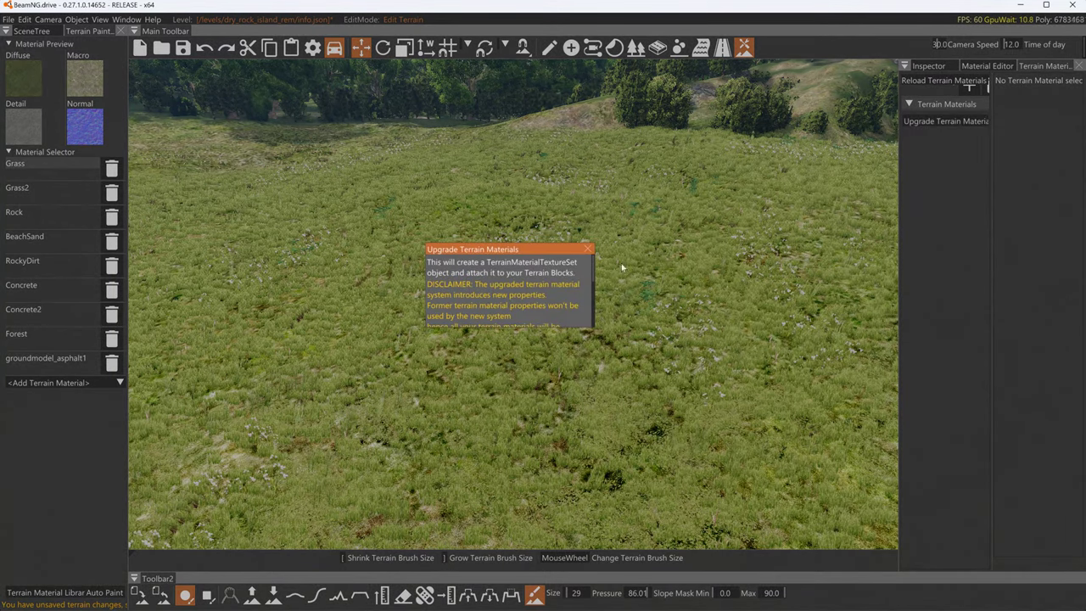
scroll(529, 269, "down", 3)
left_click(473, 320)
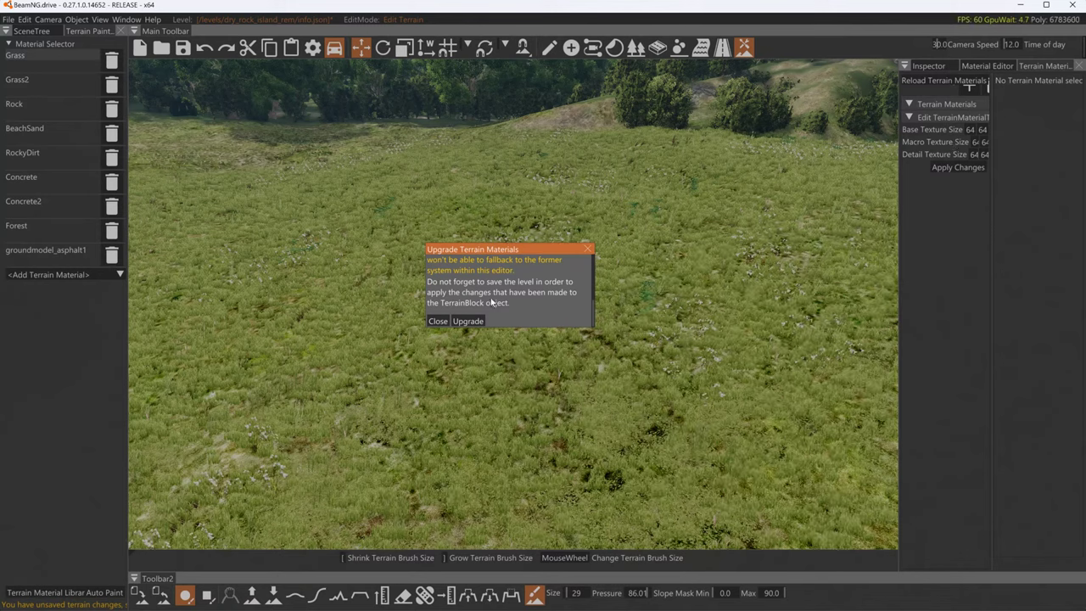
left_click(448, 321)
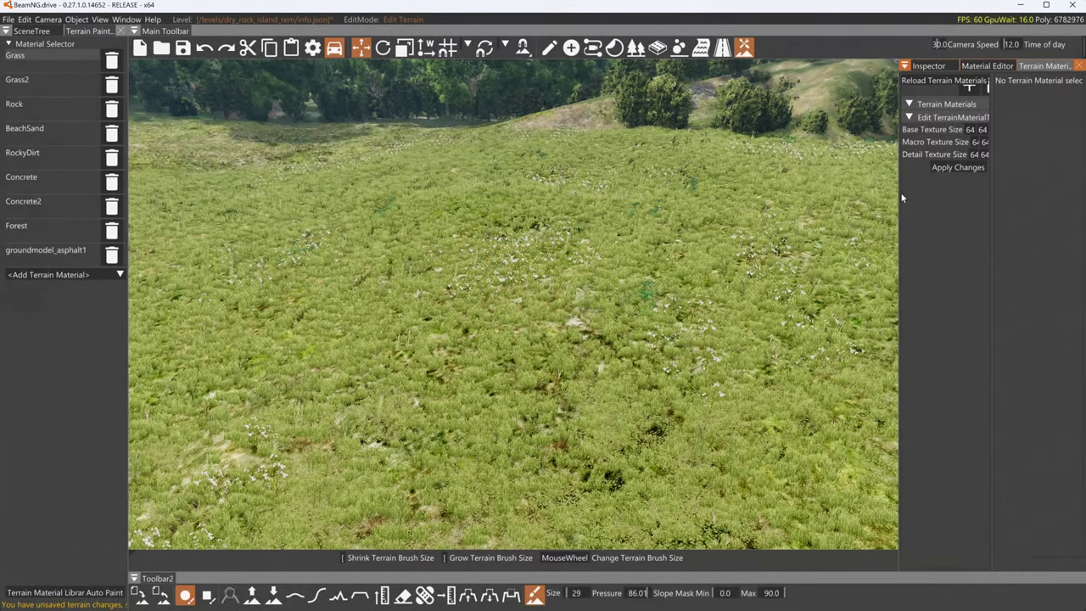
left_click_drag(899, 199, 804, 205)
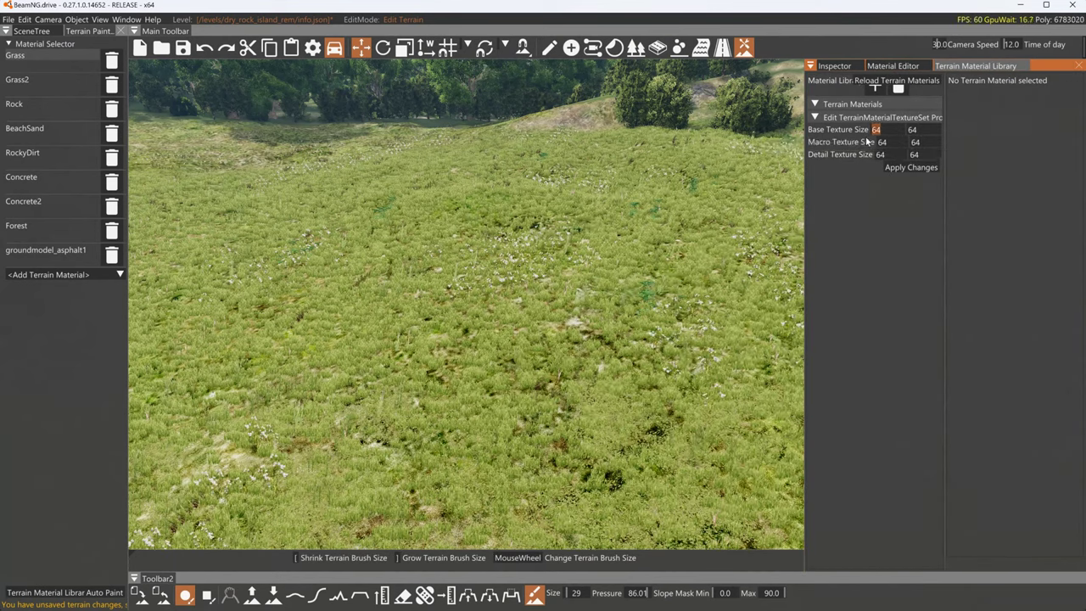
right_click_drag(770, 185, 121, 157)
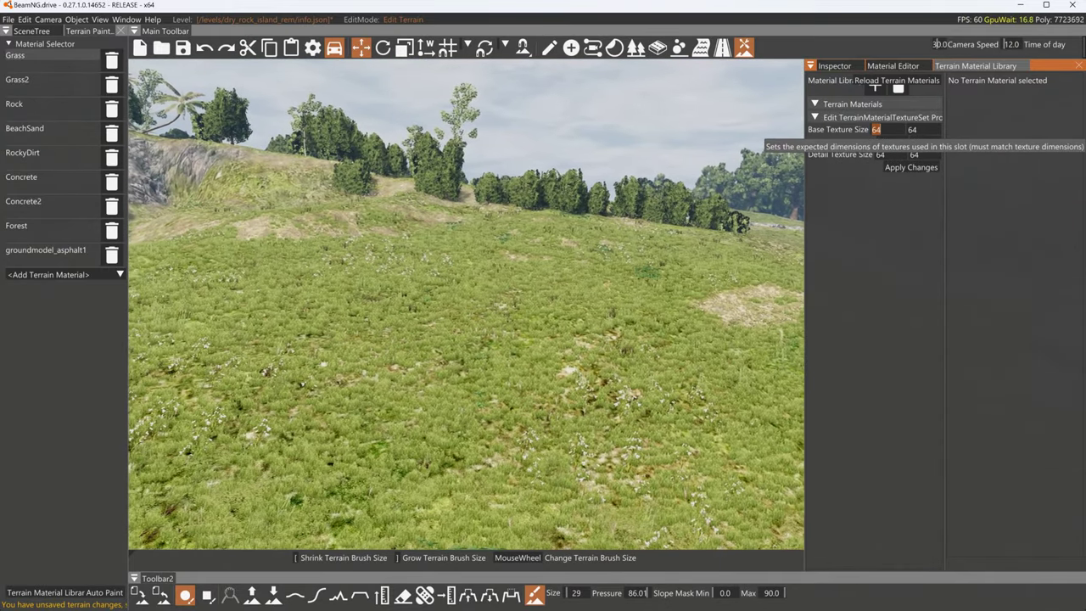
Switch to File Explorer and open the level's art\terrains folder in a maximized window
left_click(1023, 5)
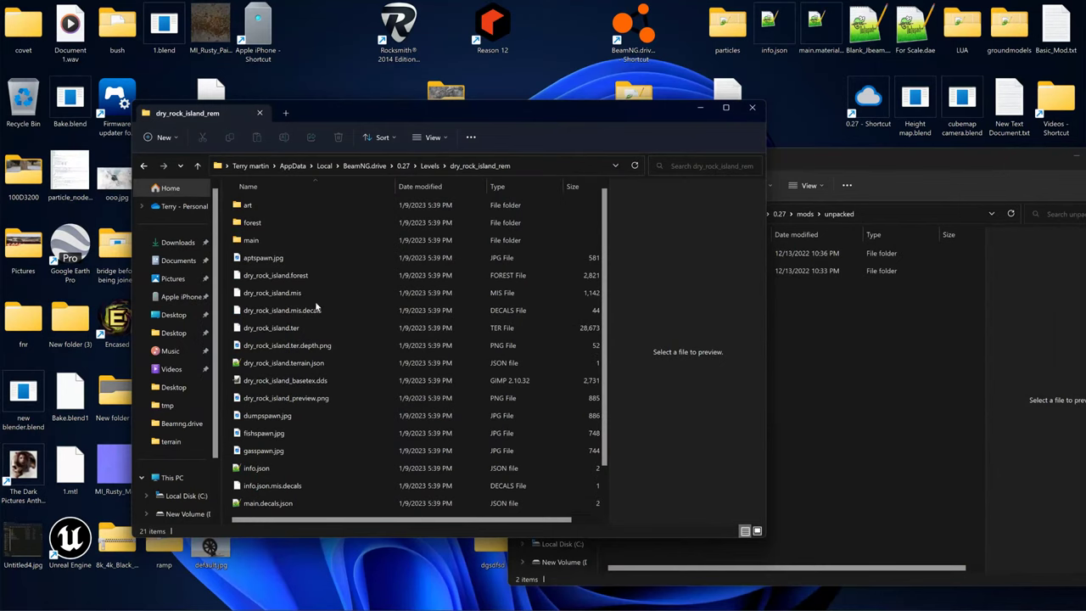
double_click(250, 206)
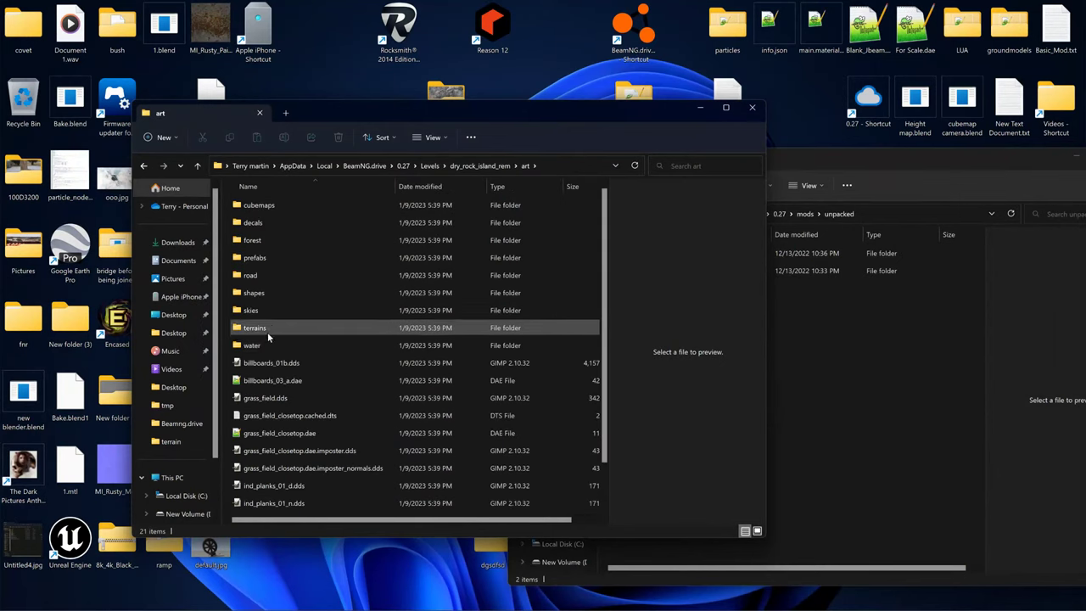
double_click(261, 329)
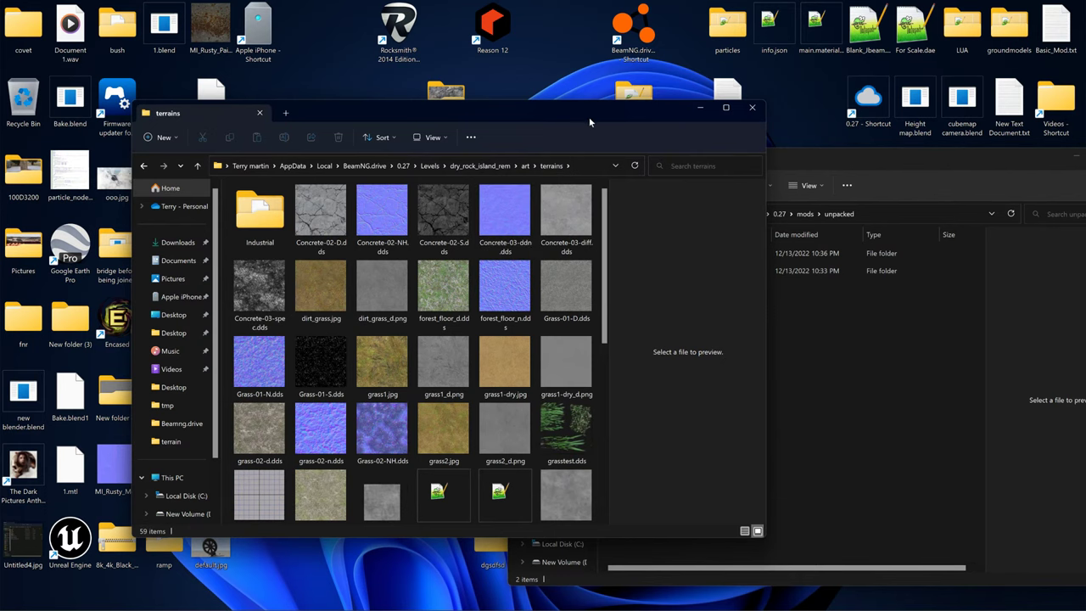
double_click(589, 113)
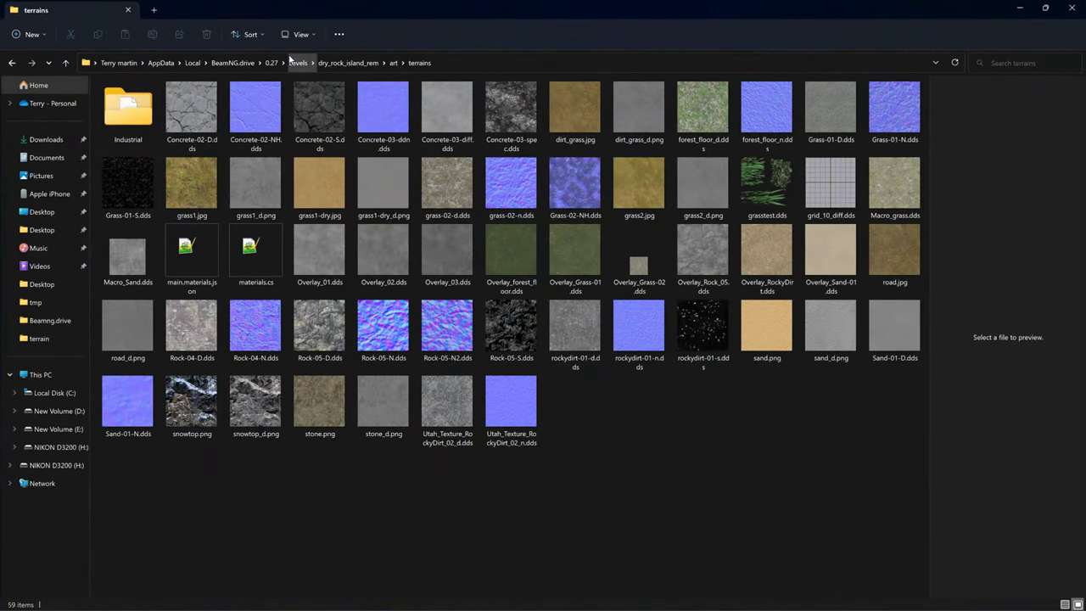
Show the terrains folder in Details view with a Dimensions column and sort the textures from largest to smallest
left_click(309, 38)
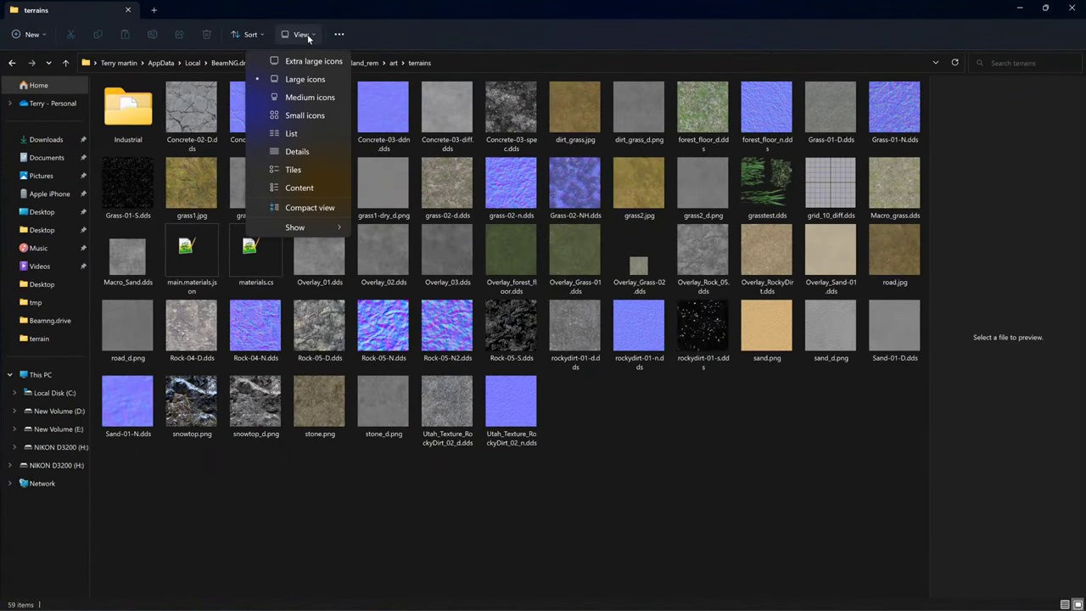
left_click(293, 153)
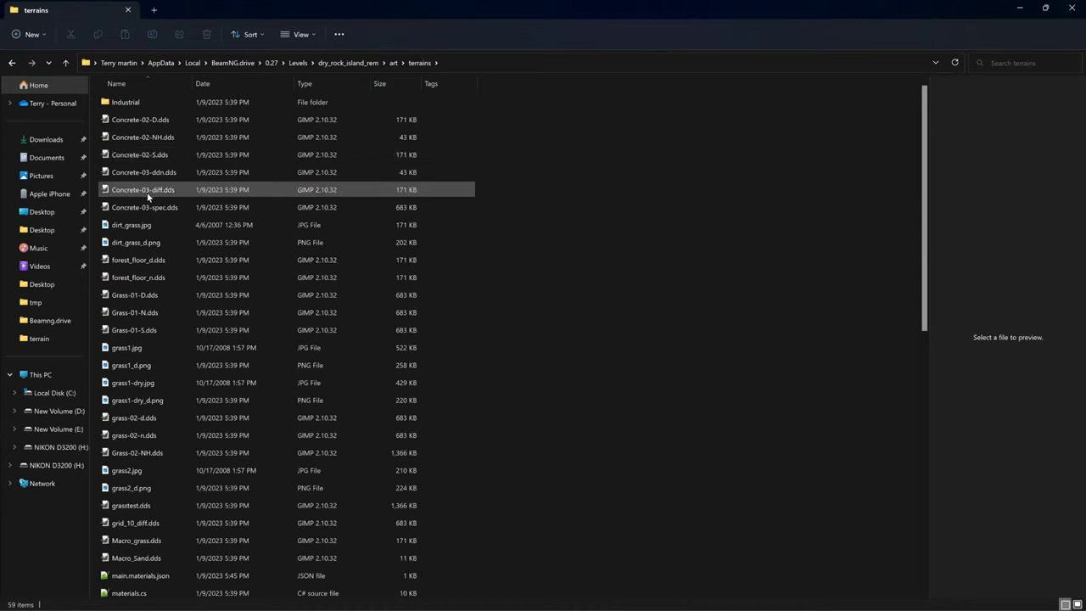
right_click(531, 85)
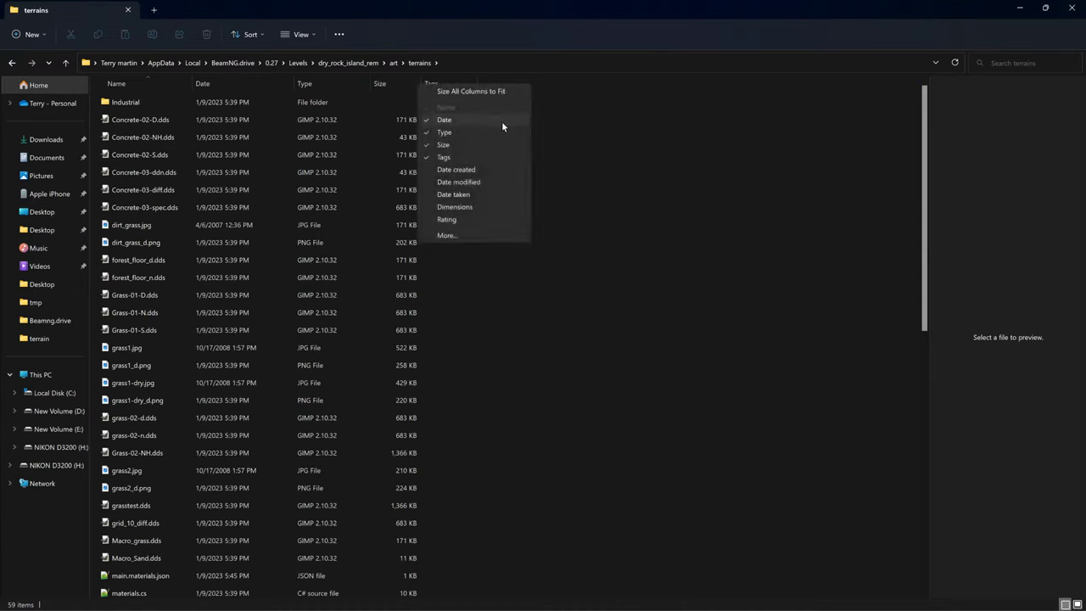
left_click(453, 207)
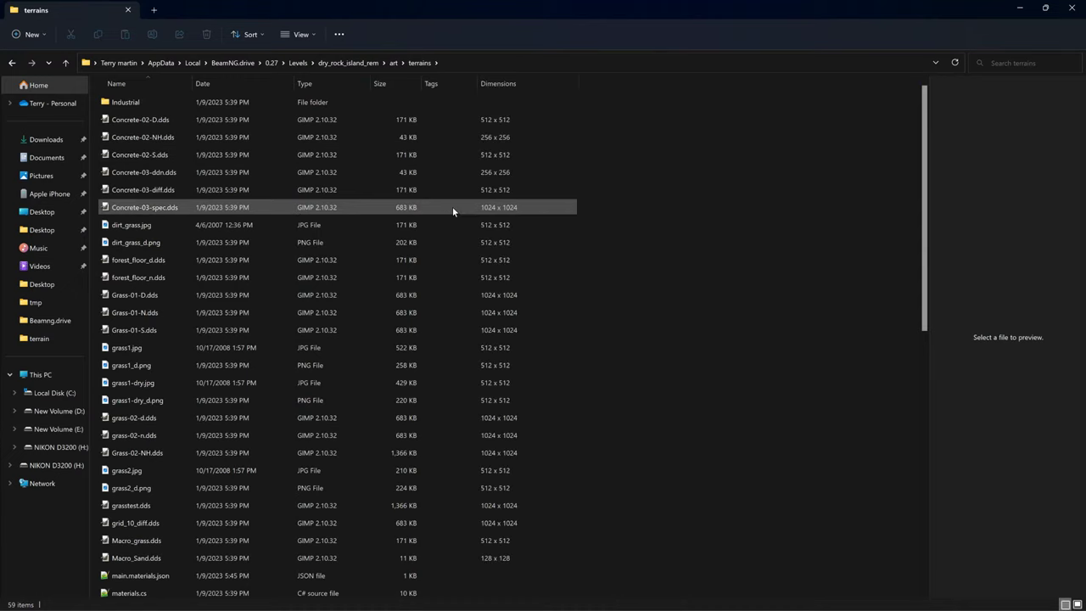
left_click(503, 88)
left_click(504, 86)
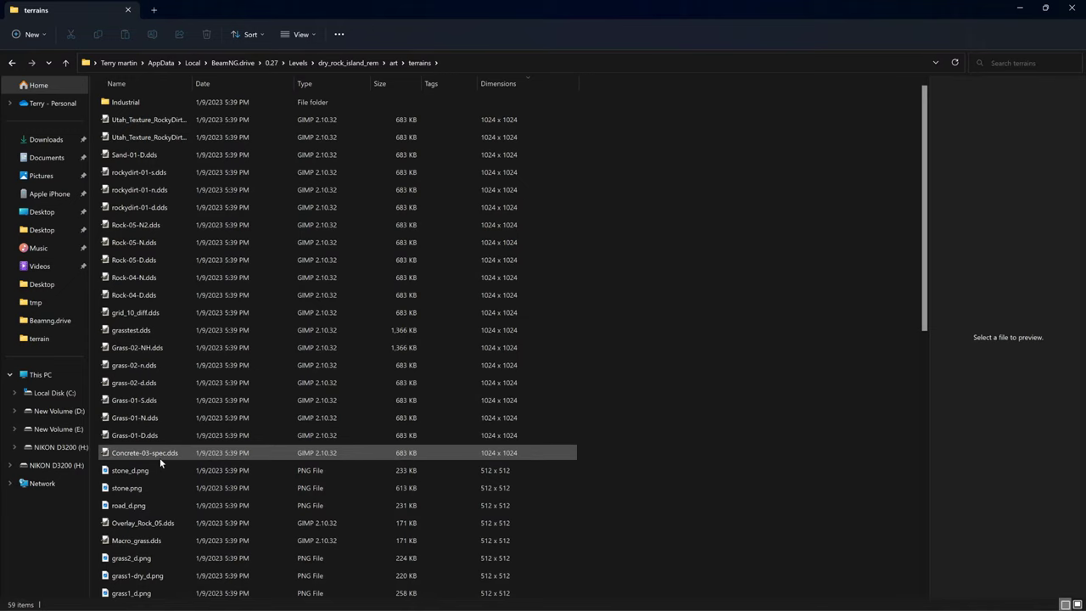
Check the listed dimensions of the terrain textures and view dirt_grass.jpg at full size
scroll(165, 445, "down", 1)
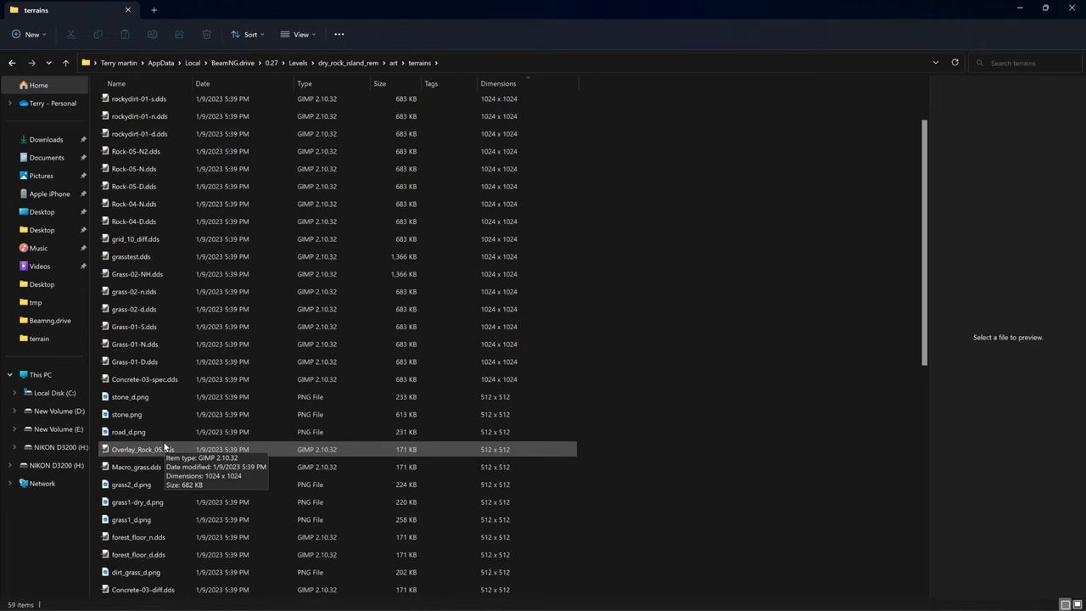
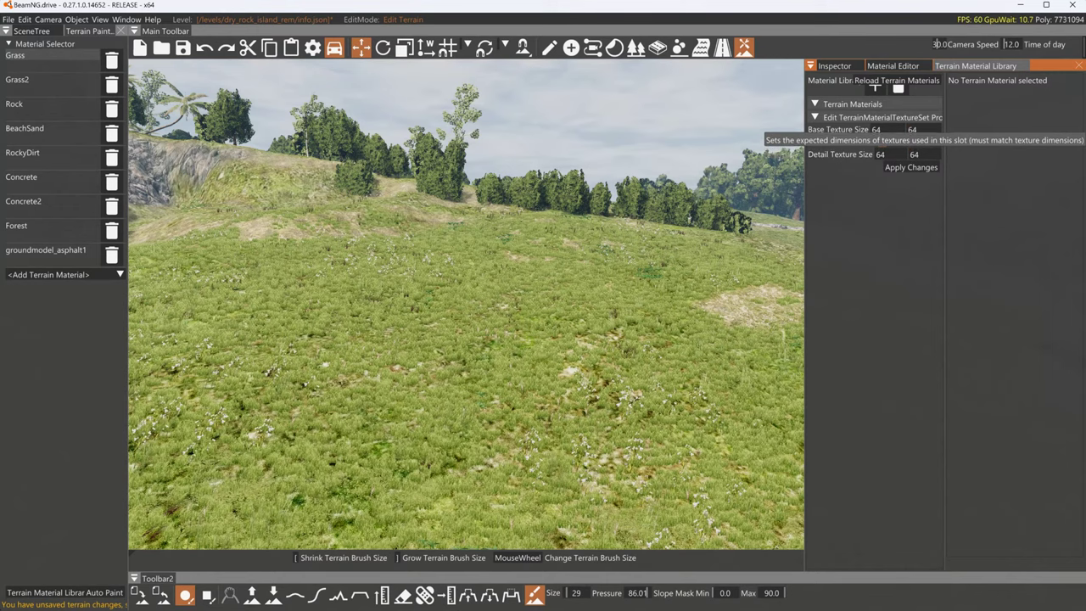
key("alt+Tab")
key("alt+Tab")
key("alt+Tab")
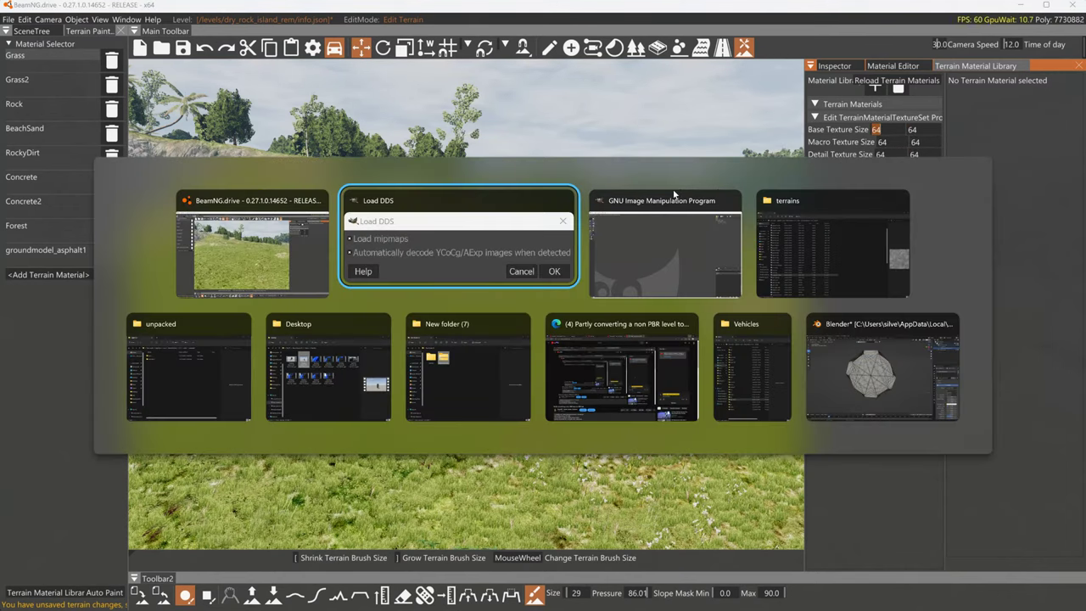
scroll(523, 504, "down", 3)
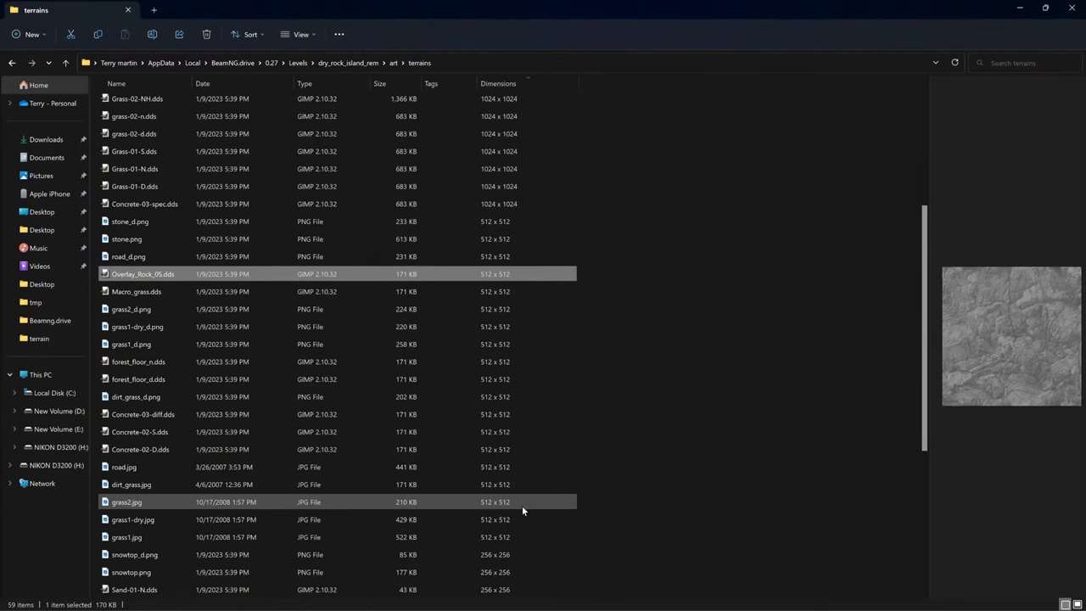
double_click(150, 485)
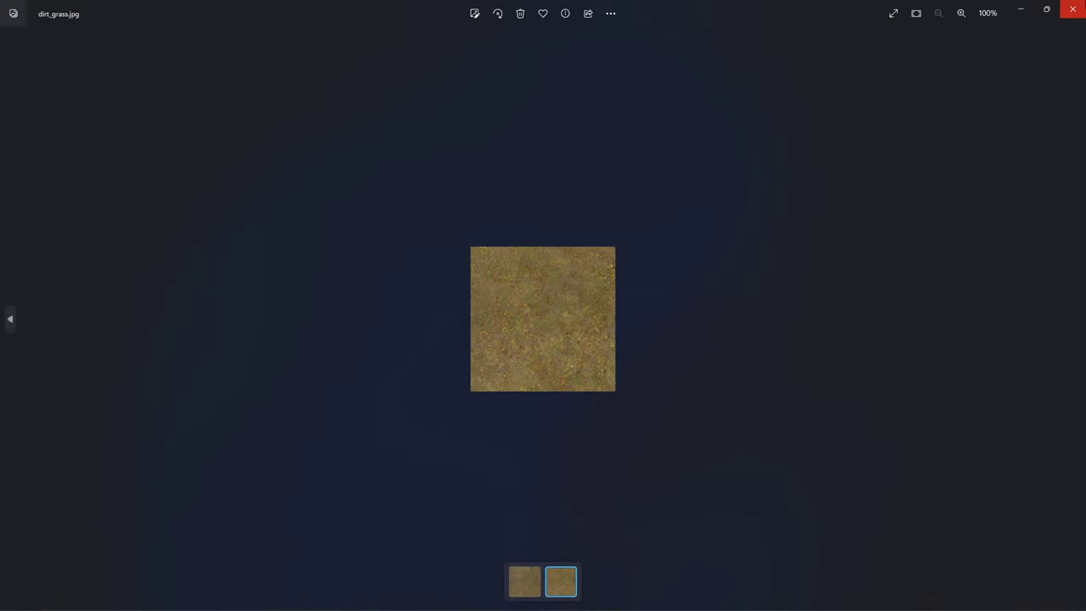
left_click(1071, 10)
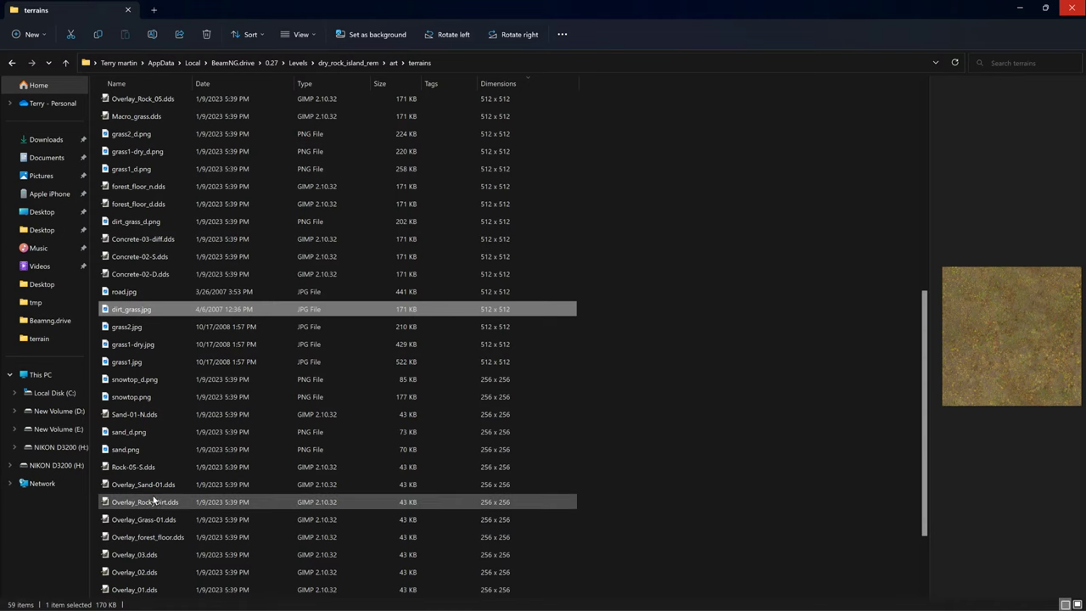
Preview the small textures Macro_Sand.dds and sand_d.png near the end of the size-sorted list
scroll(143, 504, "down", 2)
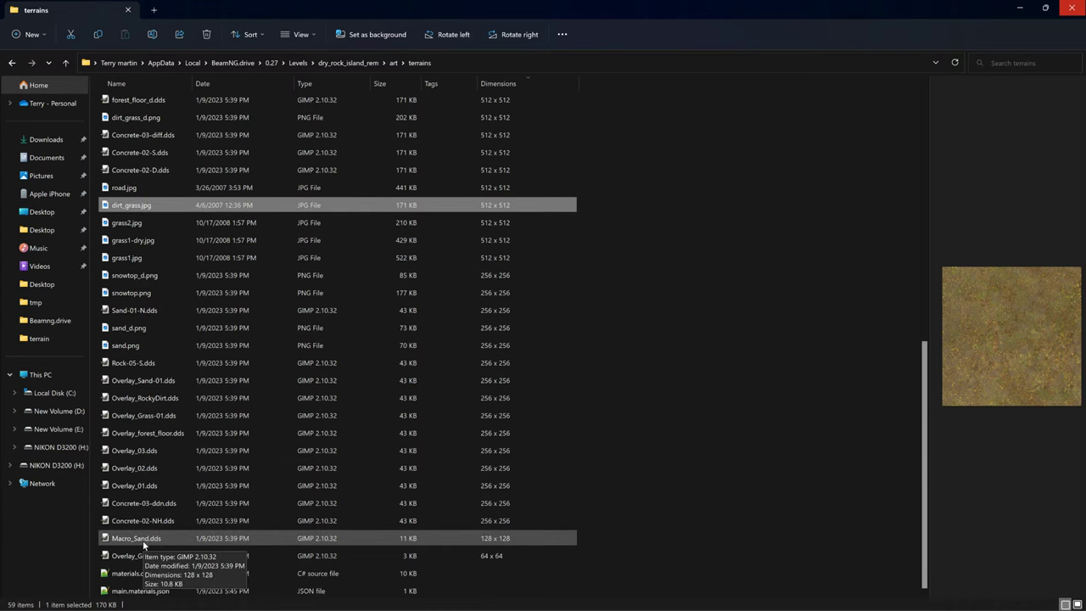
left_click(144, 541)
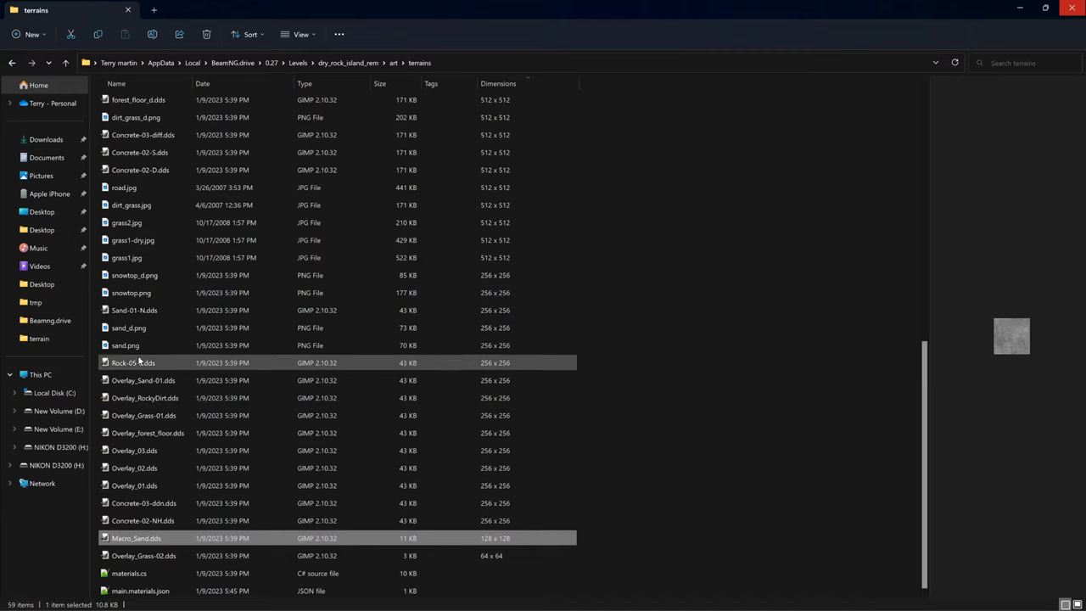
left_click(141, 330)
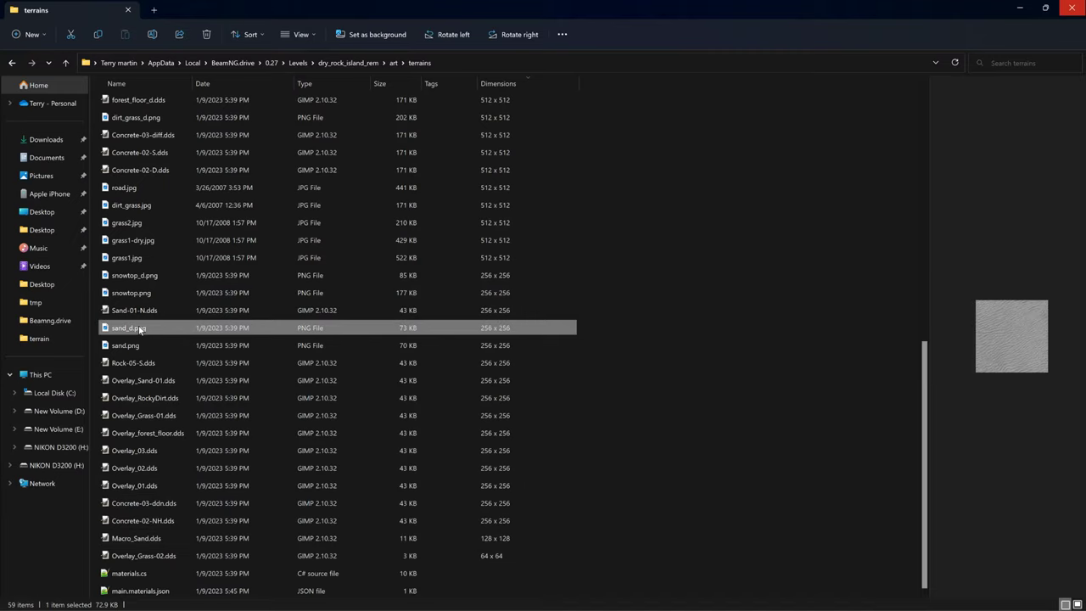
Preview the rockydirt-01 diffuse, normal and specular textures and Rock-05-N2.dds among the 1024 x 1024 files
scroll(141, 330, "up", 2)
scroll(140, 330, "up", 8)
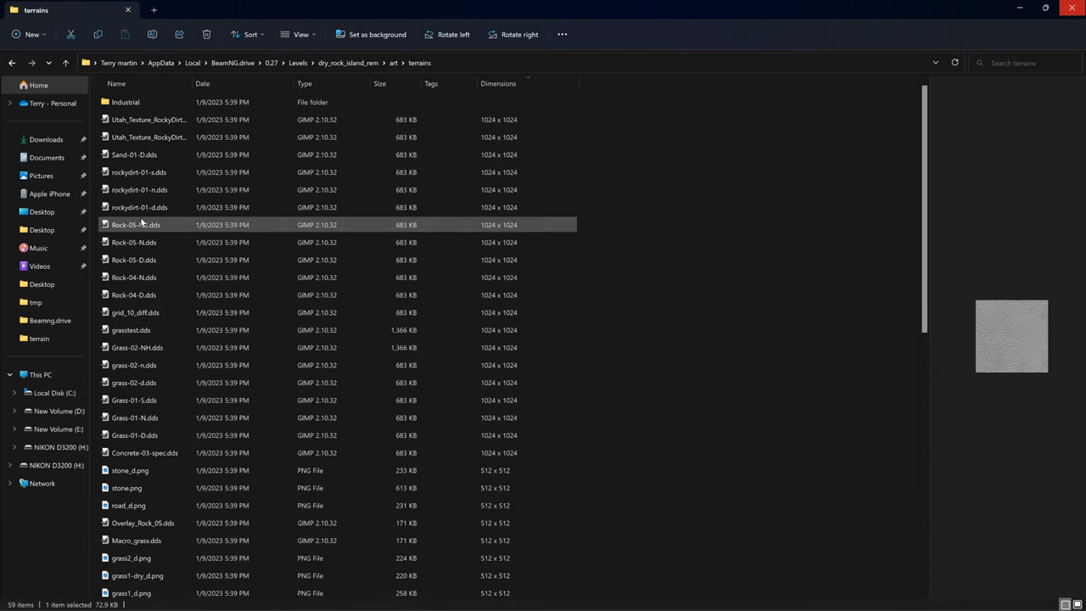
left_click(140, 208)
left_click(142, 191)
left_click(137, 225)
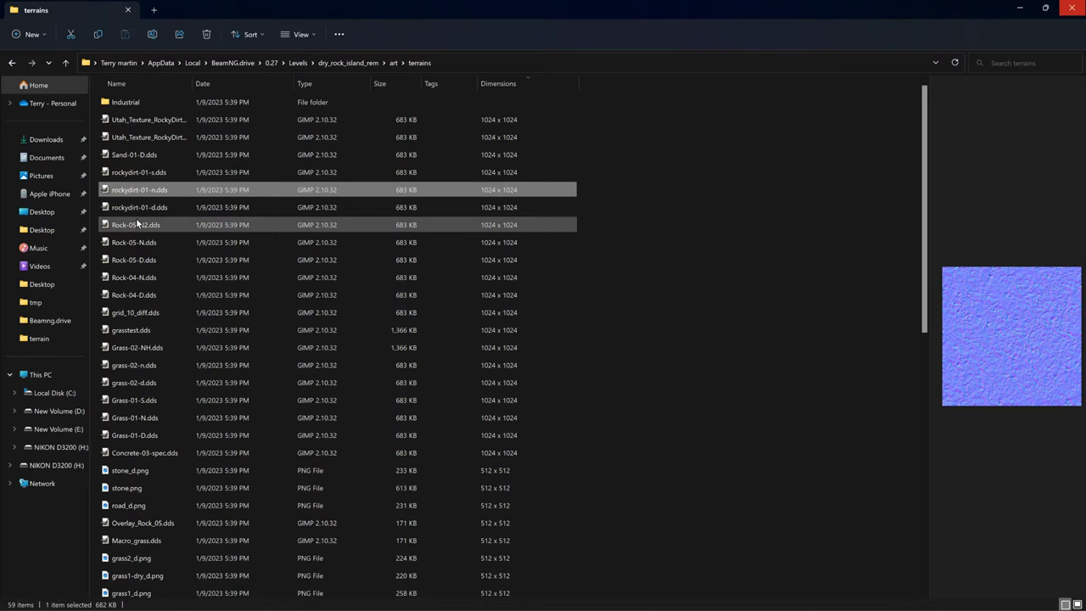
left_click(142, 192)
left_click(138, 208)
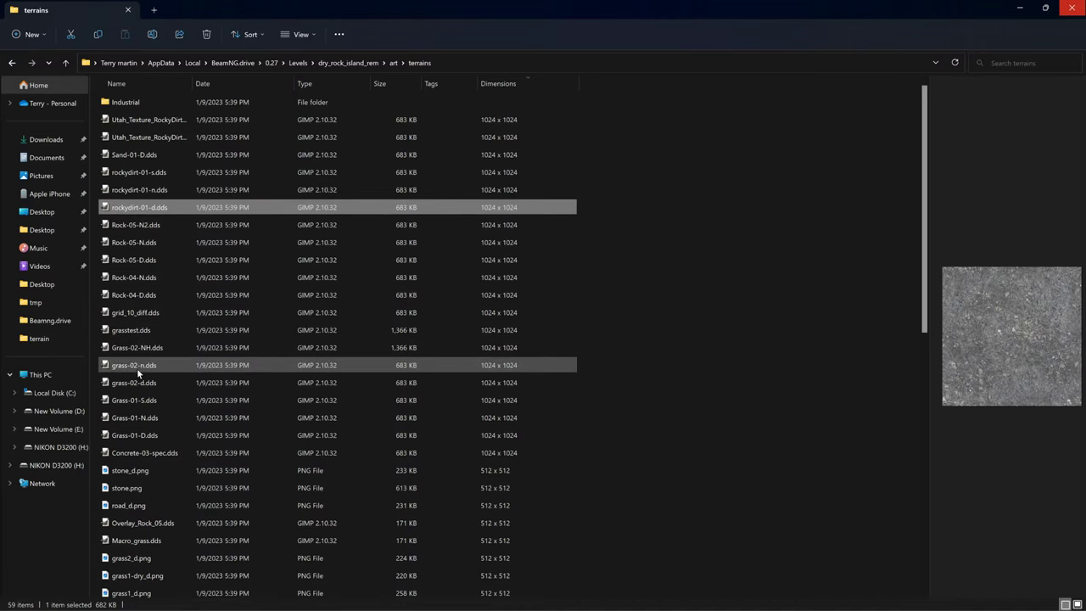
left_click(176, 224)
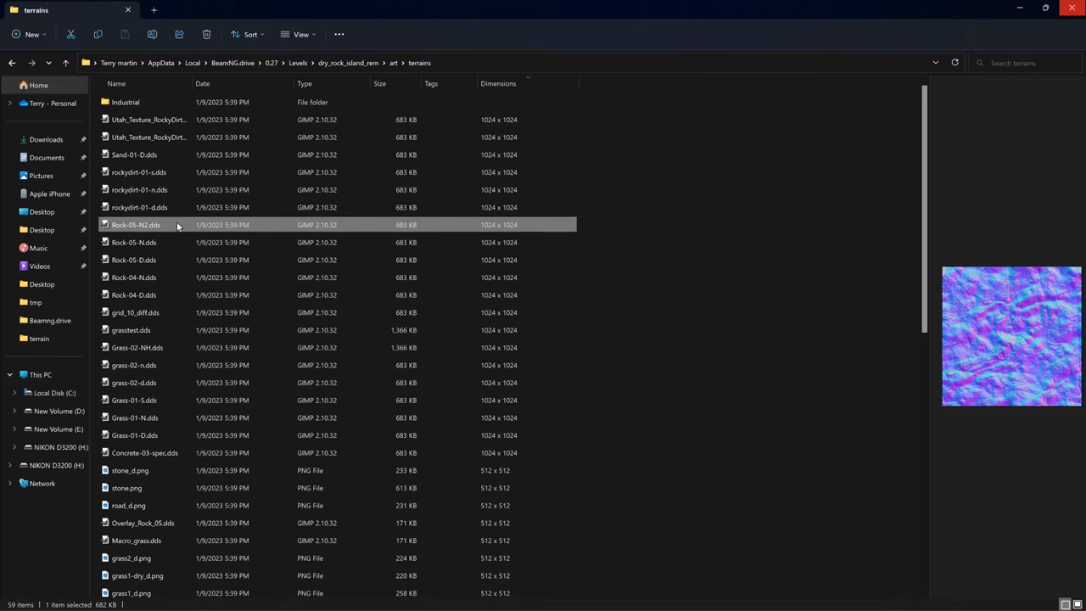
left_click(158, 174)
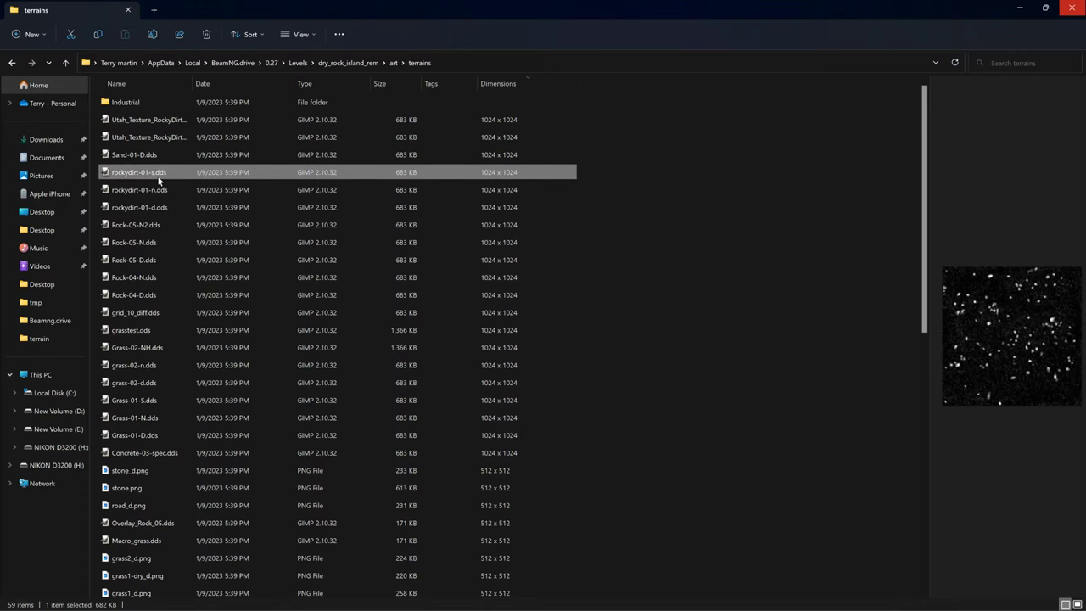
Preview the two Utah_Texture_RockyDirt textures among the 1024 x 1024 files and return to BeamNG.drive
left_click(184, 136)
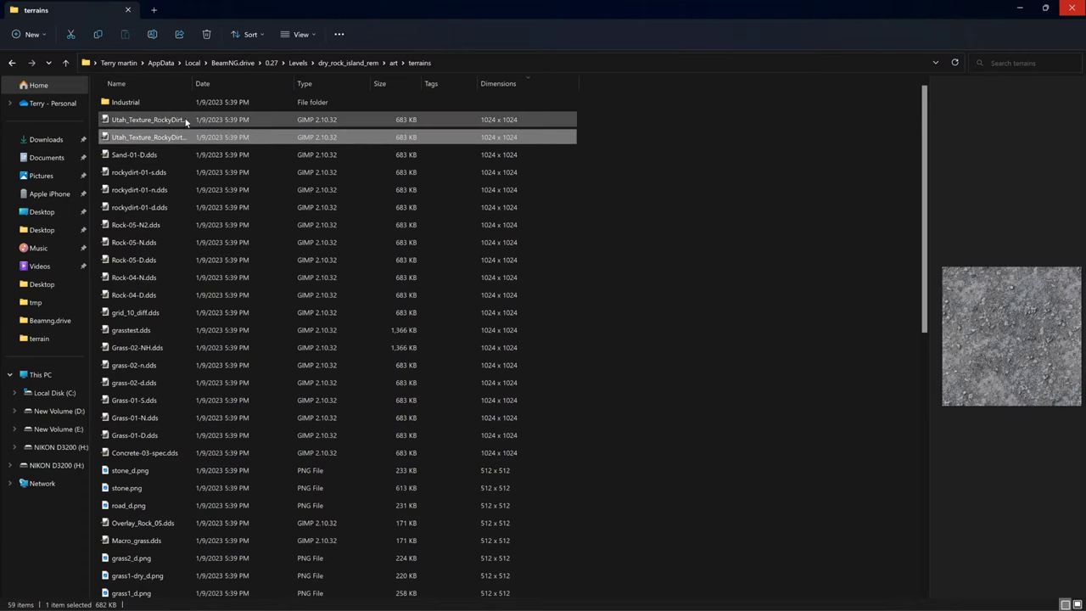
left_click(186, 122)
key("alt+Tab")
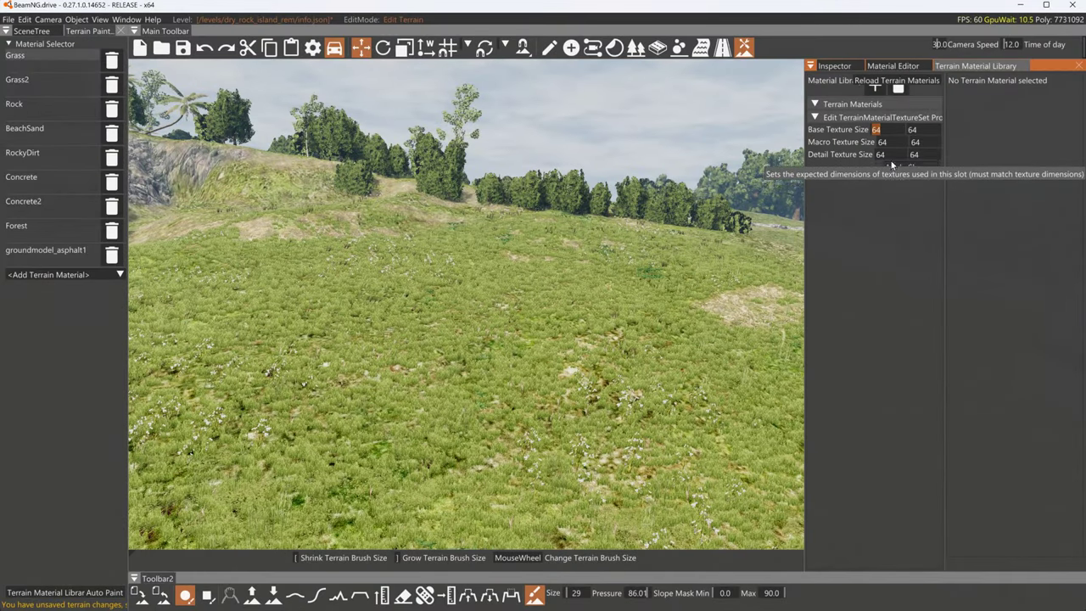
Set the terrain texture set's Base Texture Size to 1024 x 1024 and apply the changes
type("0")
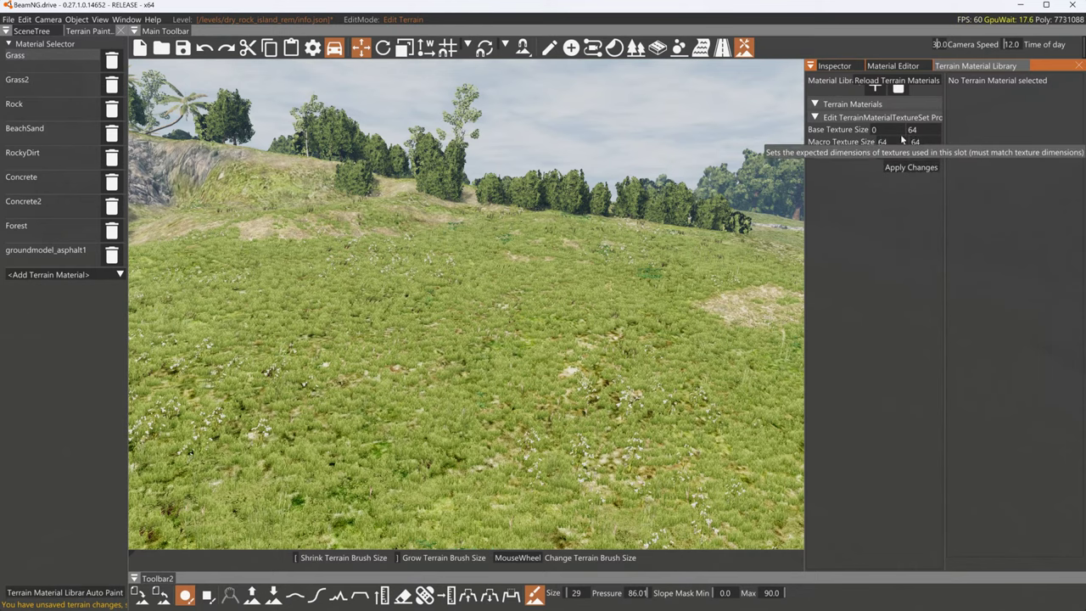
key("BackSpace")
type("1024")
key("Tab")
type("10")
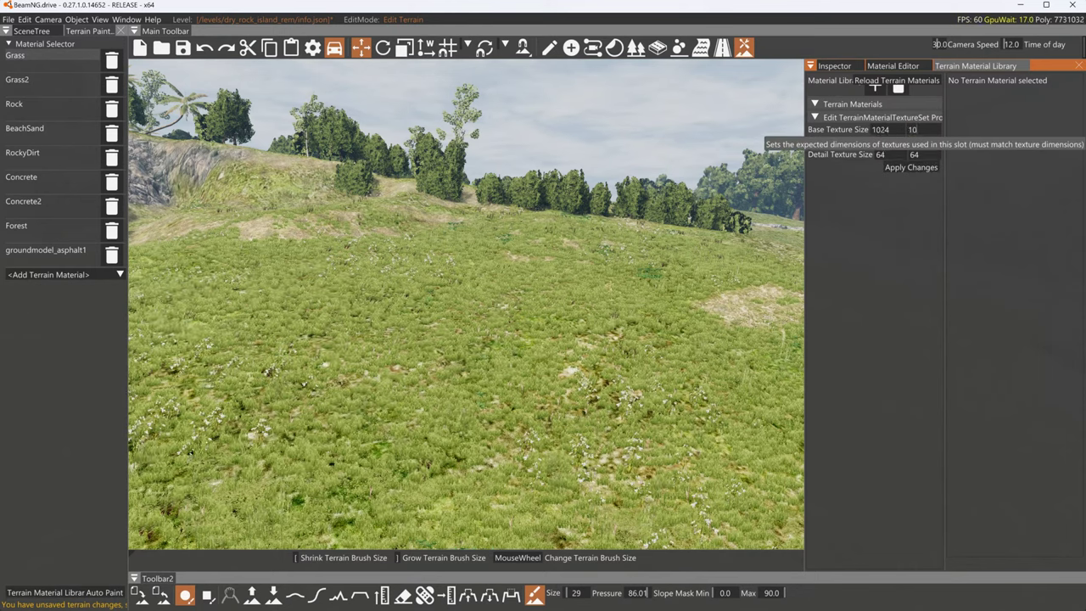
type("24")
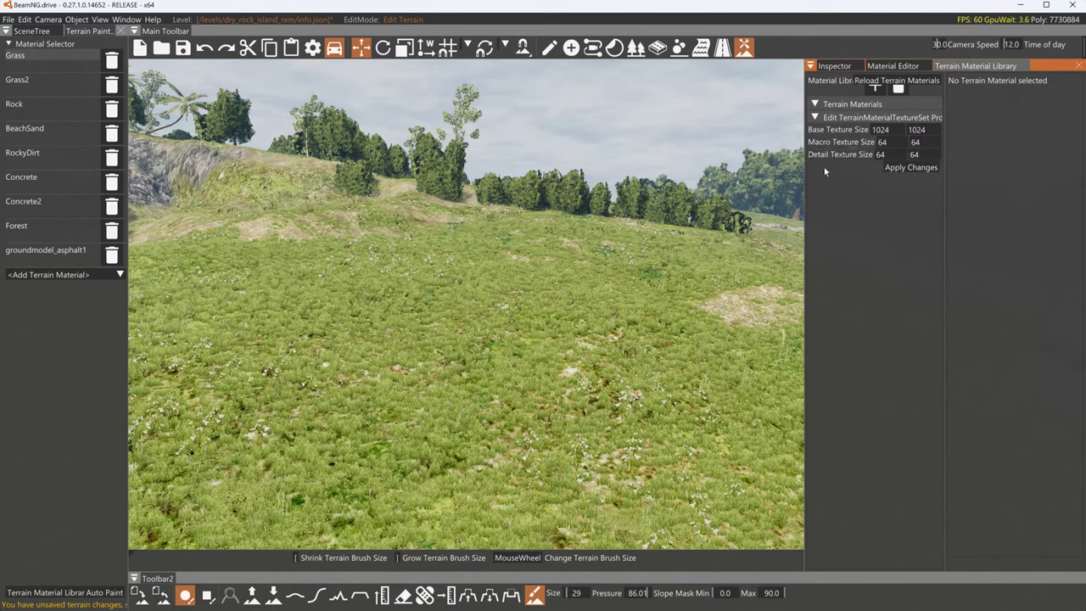
right_click_drag(409, 307, 511, 303)
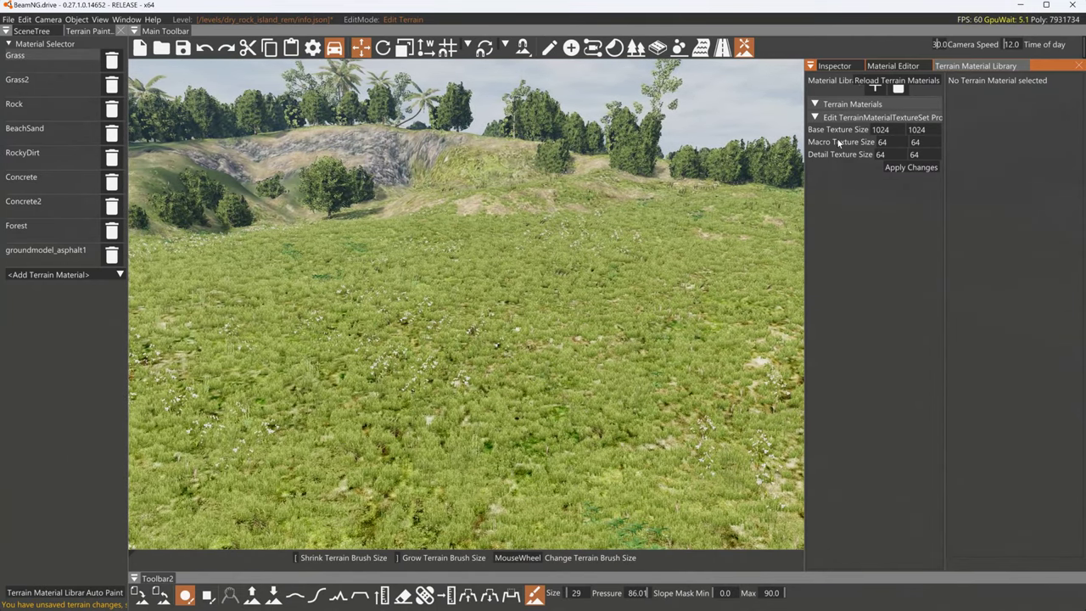
left_click(885, 142)
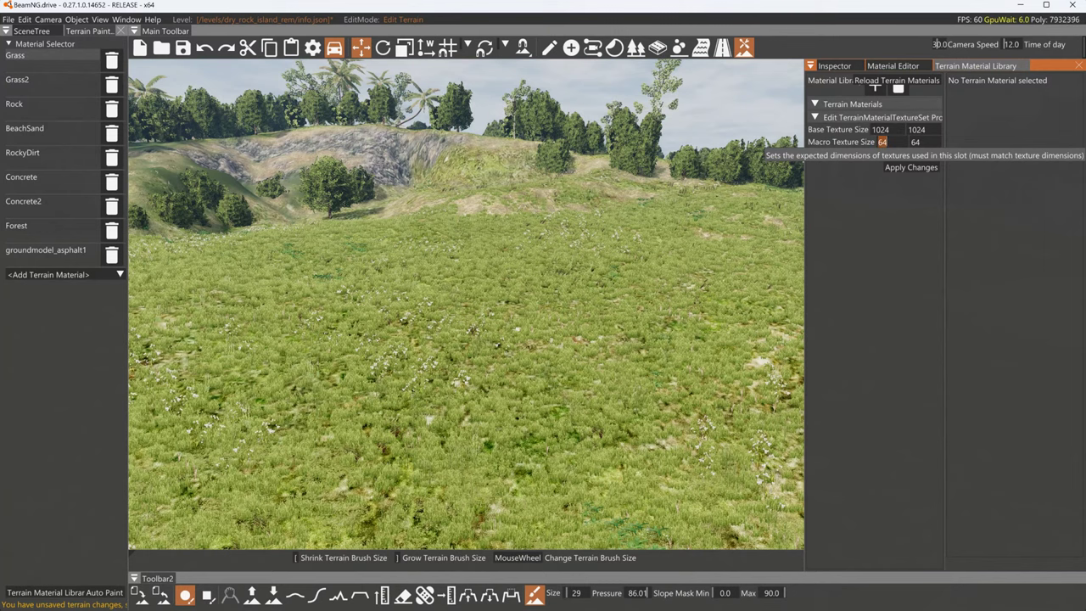
right_click_drag(497, 297, 515, 316)
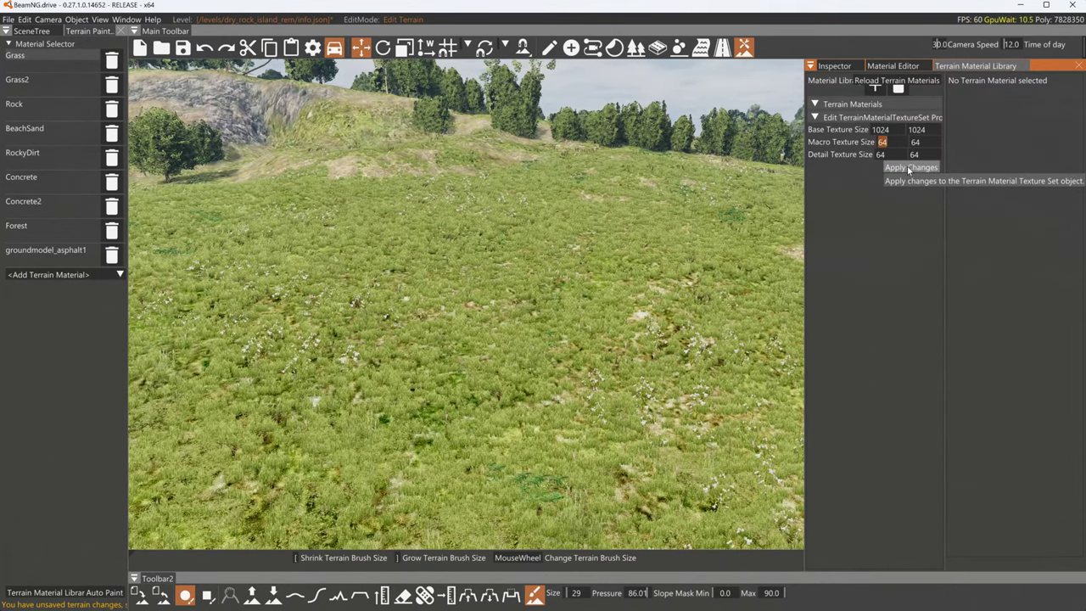
left_click(909, 169)
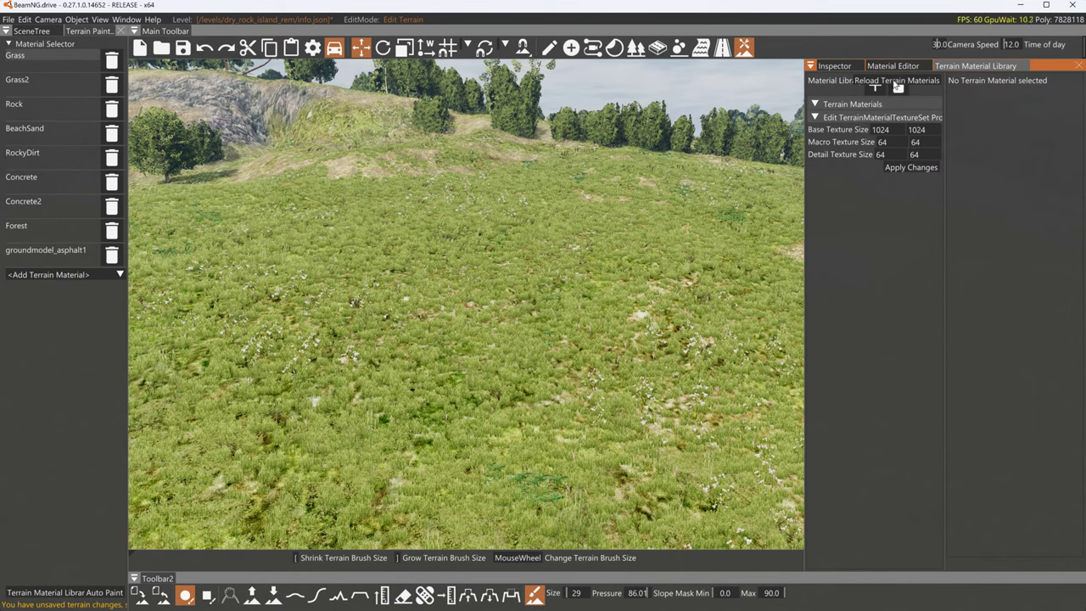
left_click(853, 104)
left_click(842, 119)
left_click(841, 118)
left_click(840, 106)
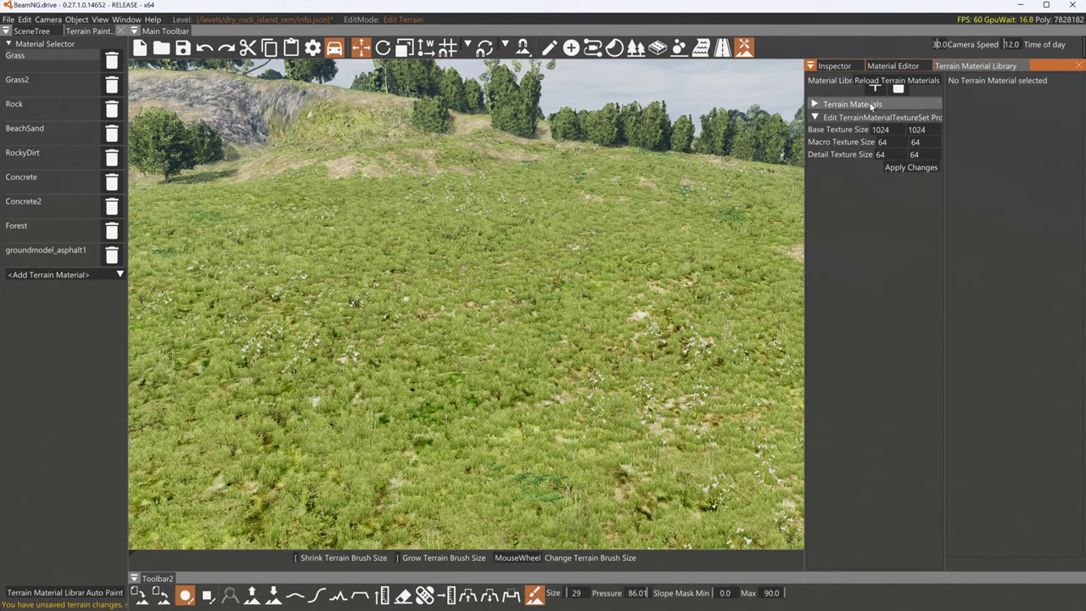
Create a new terrain material and name it Grass_new
left_click(876, 88)
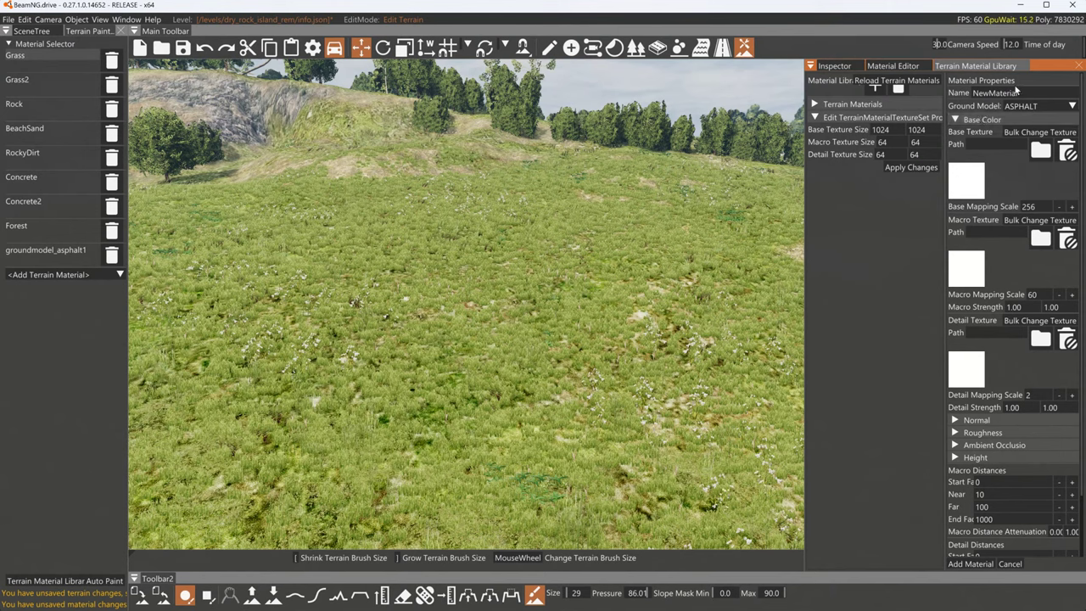
key("ctrl+a")
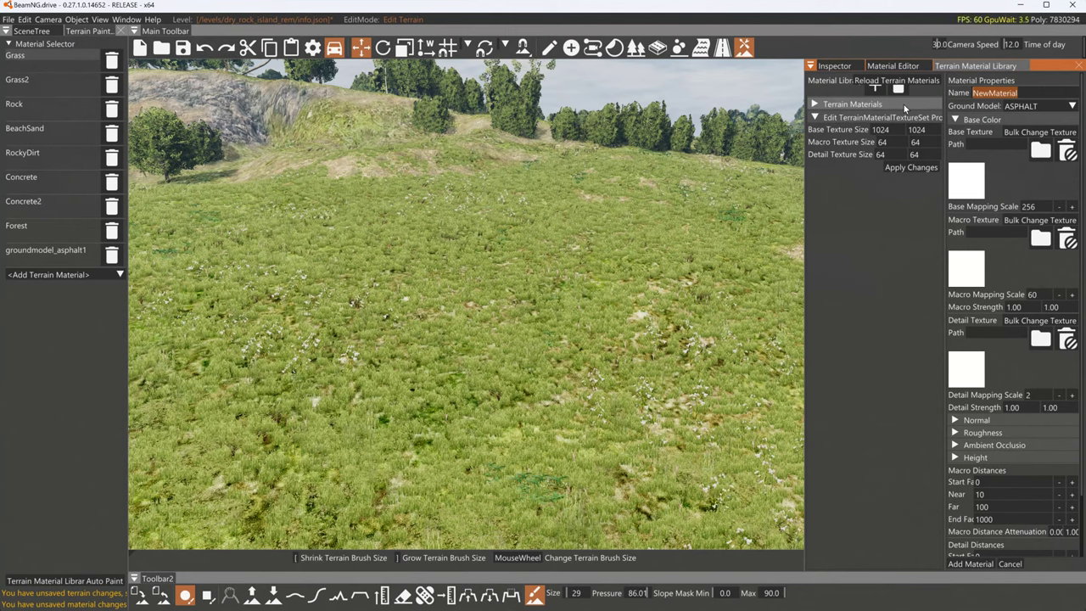
type("Grass")
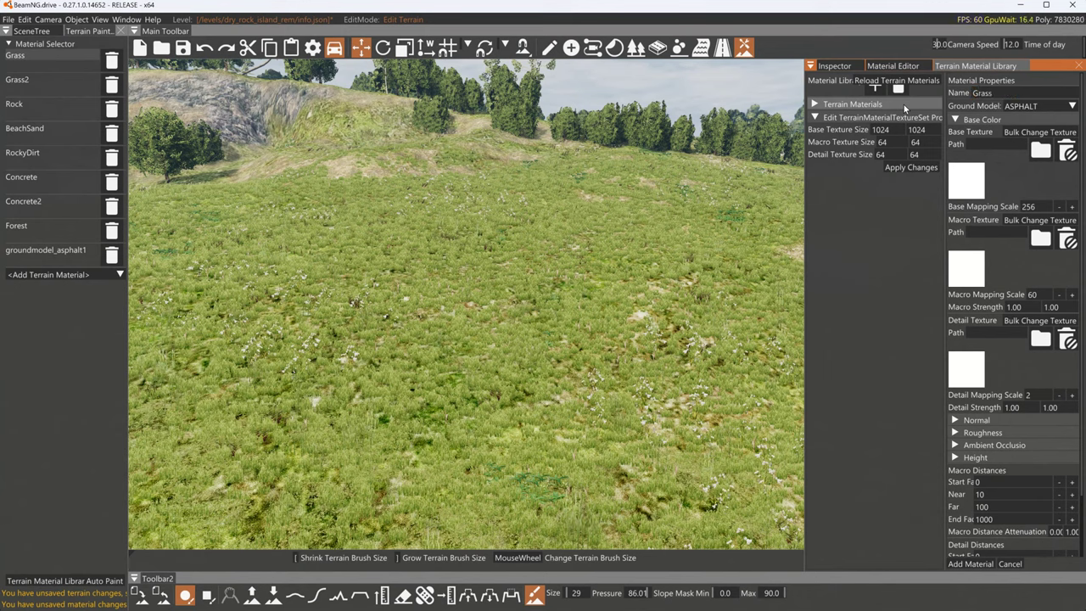
type("_new")
Assign the GRASS ground model to Grass_new, then add the material to the terrain library and save
left_click(1070, 106)
scroll(1017, 166, "down", 8)
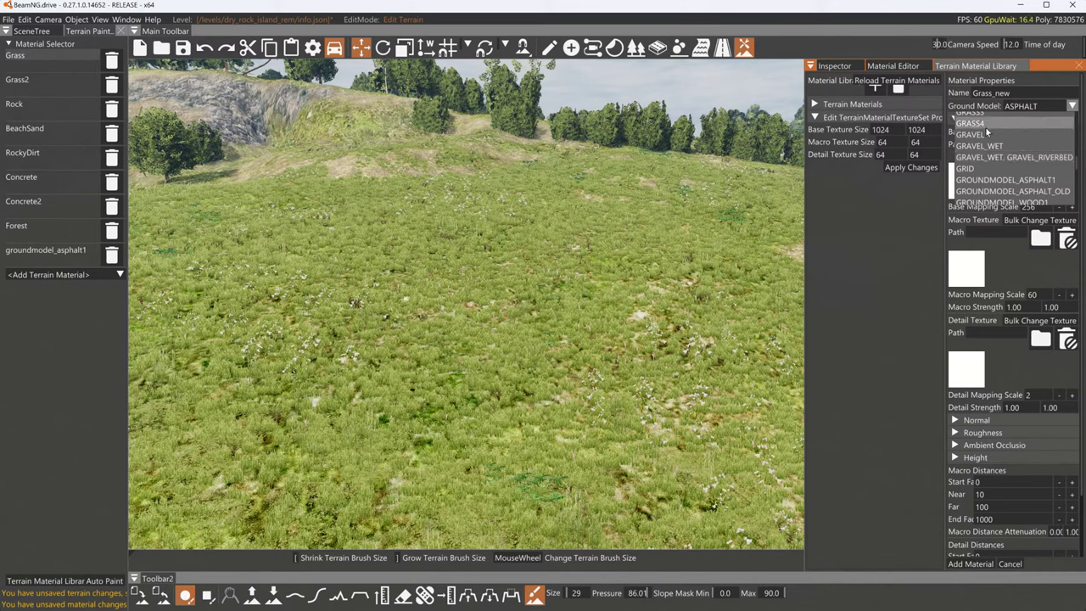
scroll(985, 150, "up", 3)
left_click(985, 142)
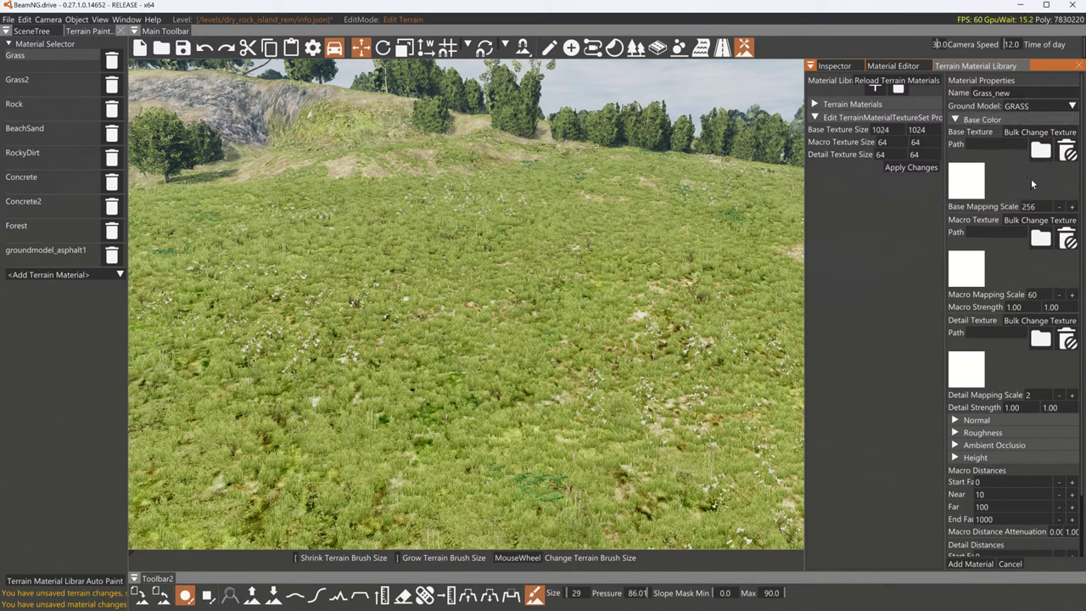
left_click(976, 563)
key("ctrl+s")
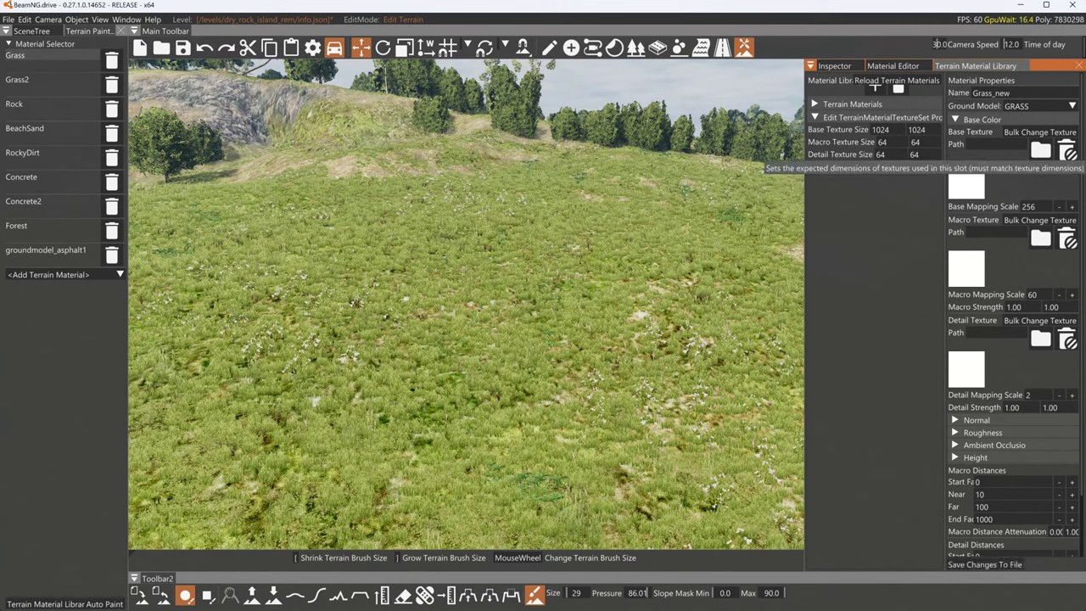
left_click(823, 103)
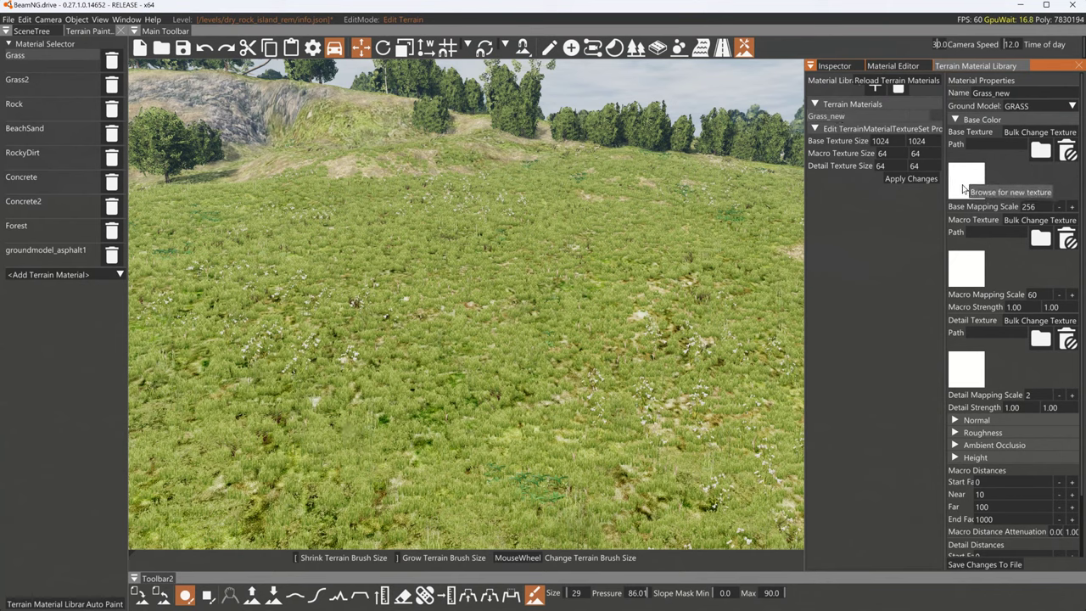
left_click(956, 120)
left_click(956, 120)
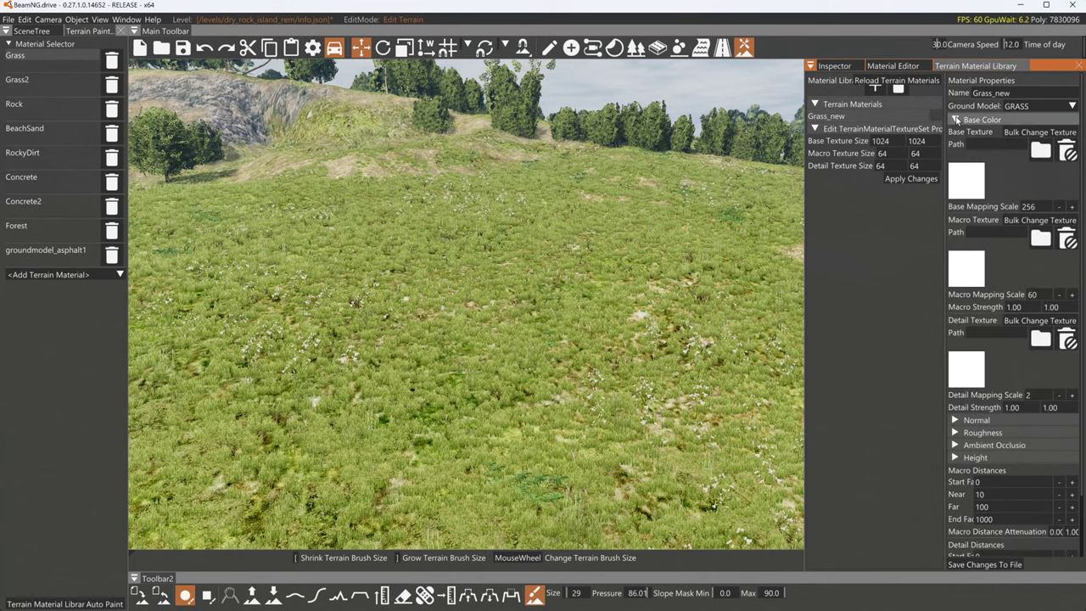
left_click(965, 179)
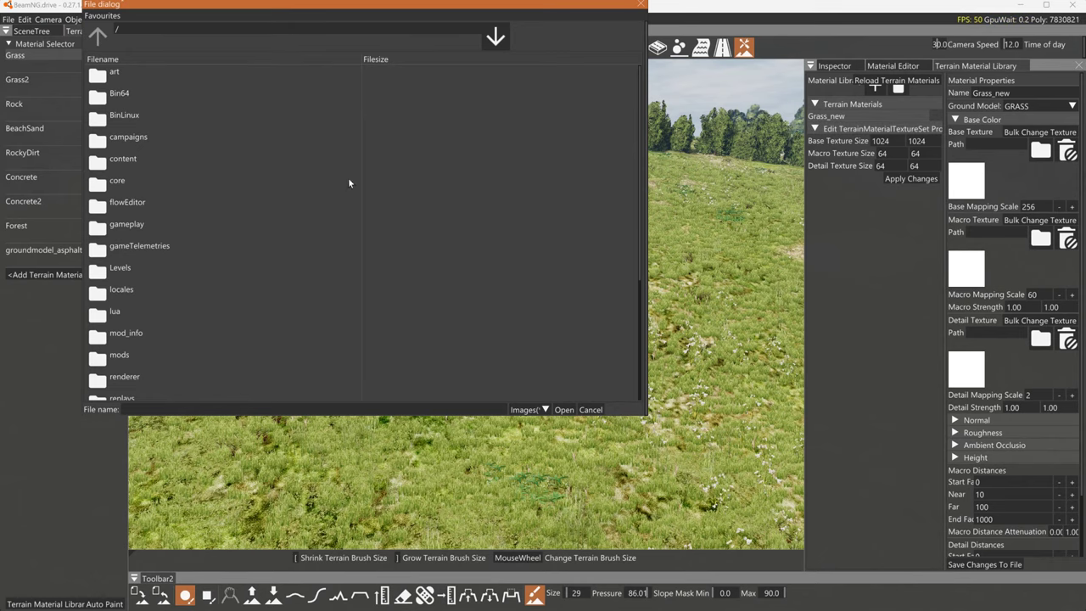
left_click(642, 4)
Fly the camera high above the terrain to inspect the island's layout from overhead
right_click_drag(551, 327, 511, 543)
key("s")
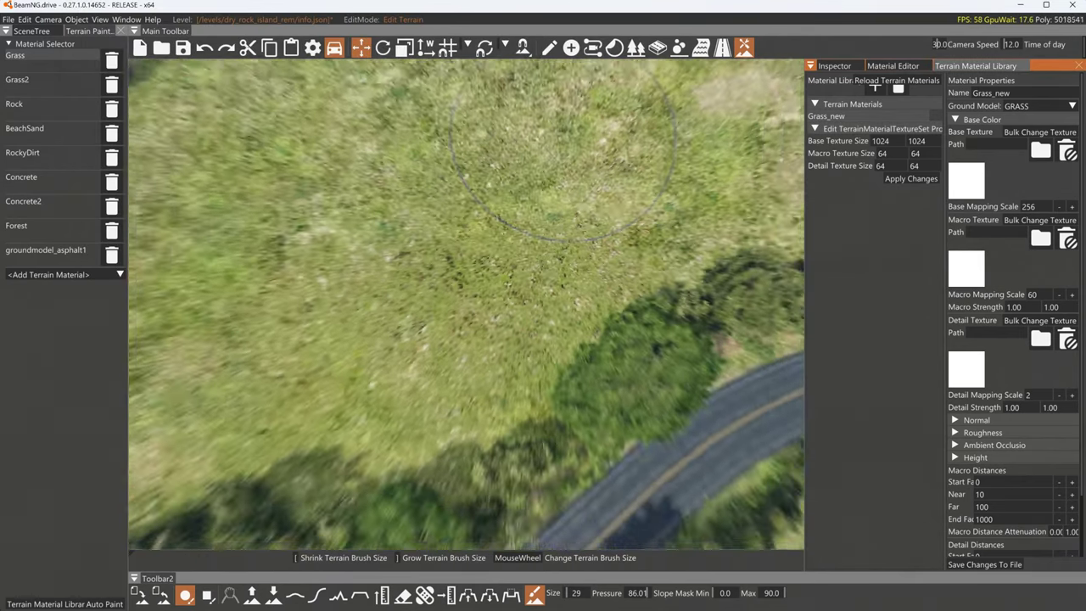
key("s")
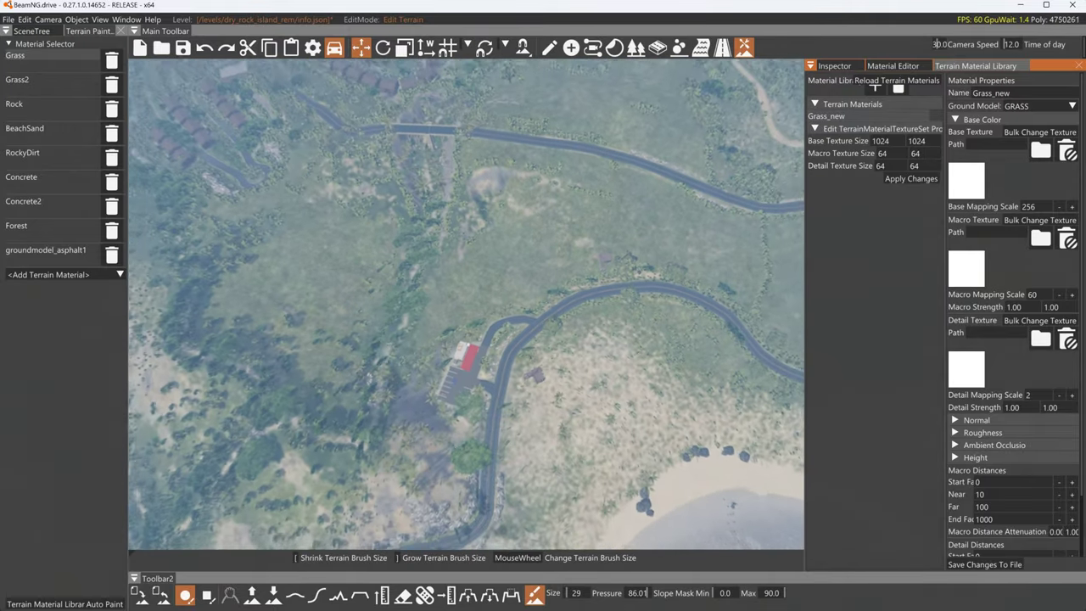
key("s")
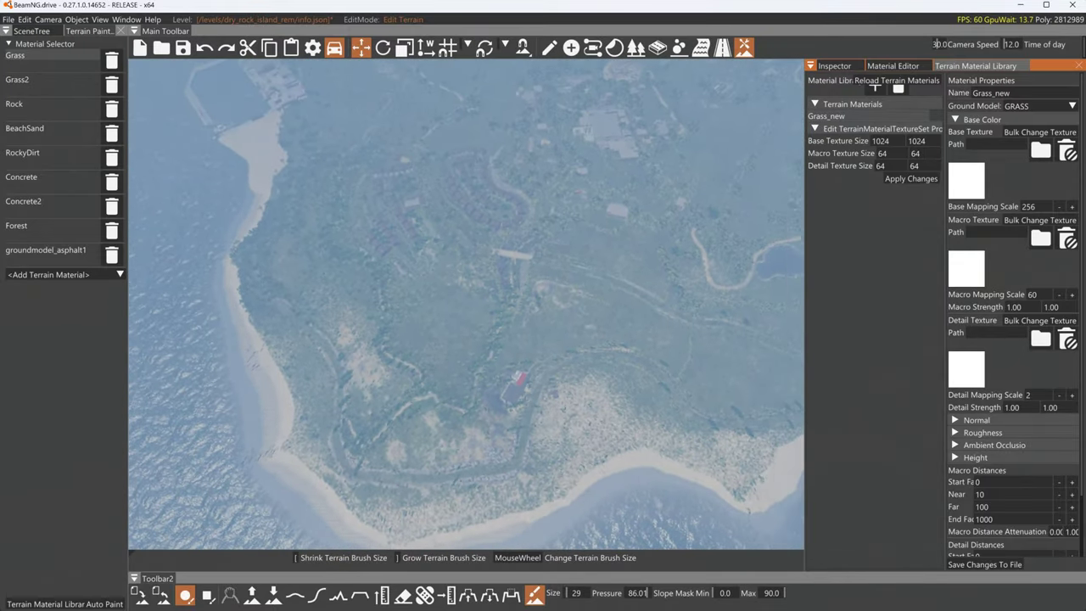
right_click_drag(512, 543, 511, 513)
key("w")
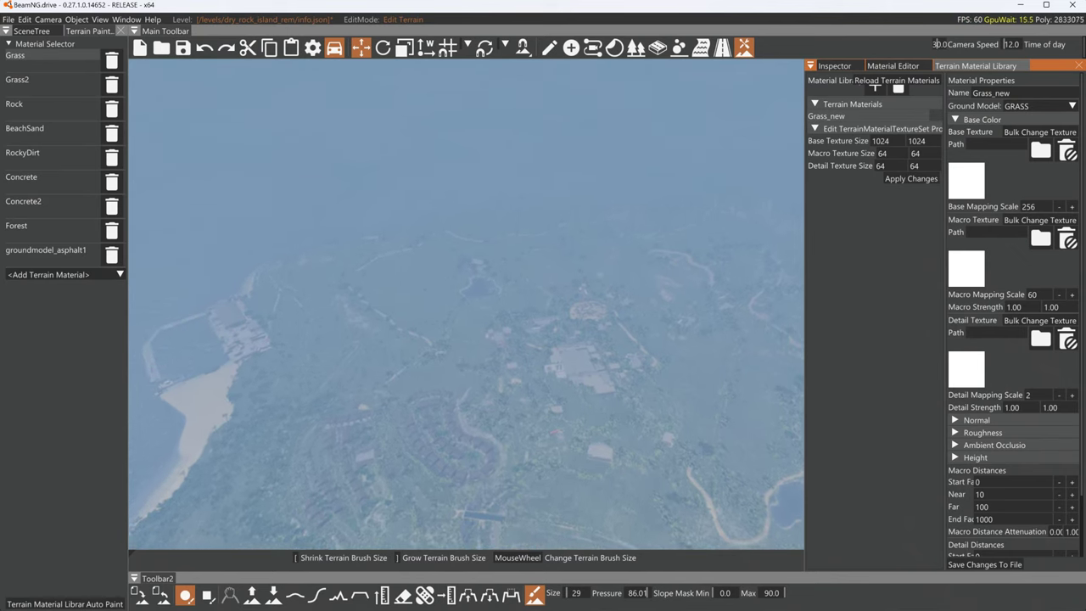
key("w")
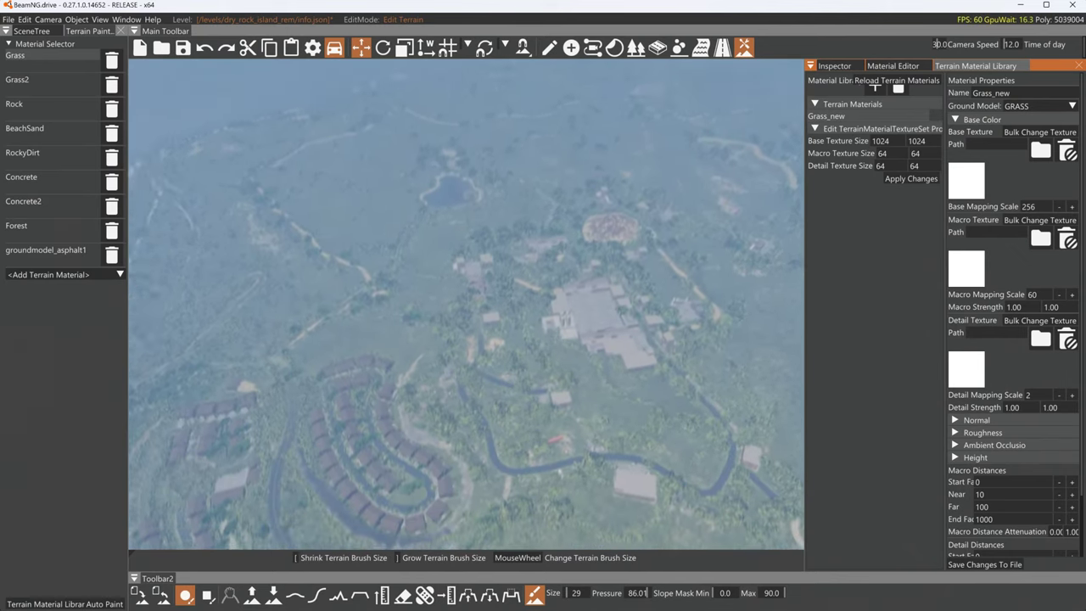
key("s")
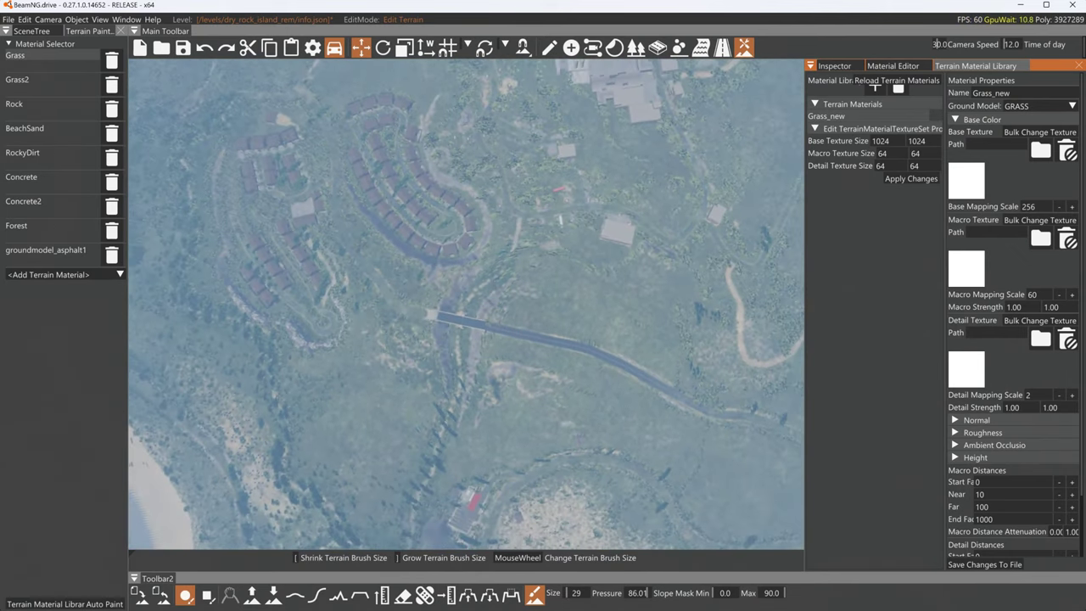
key("s")
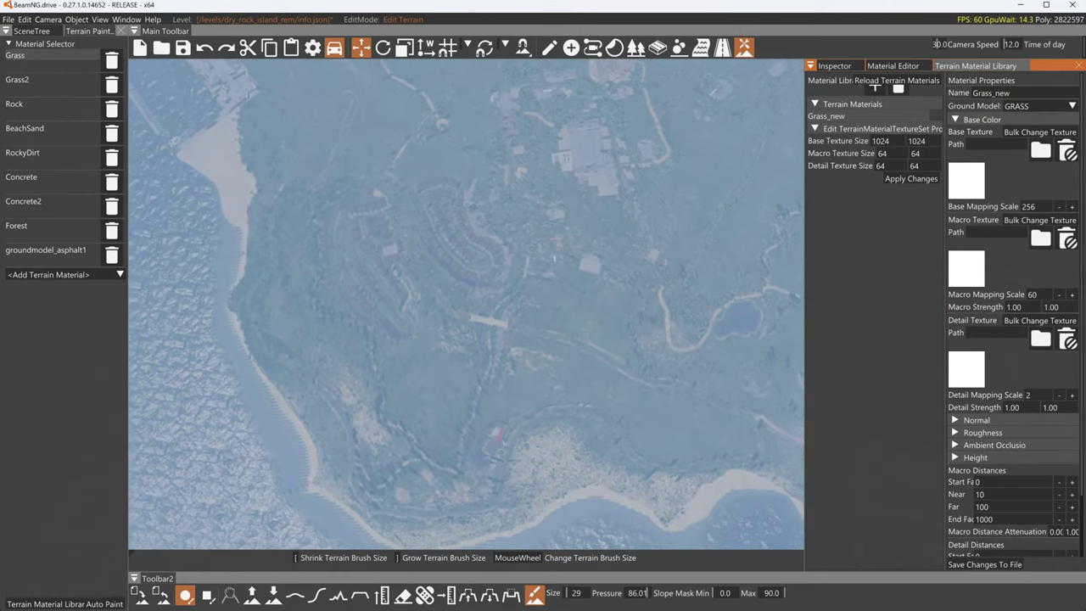
key("s")
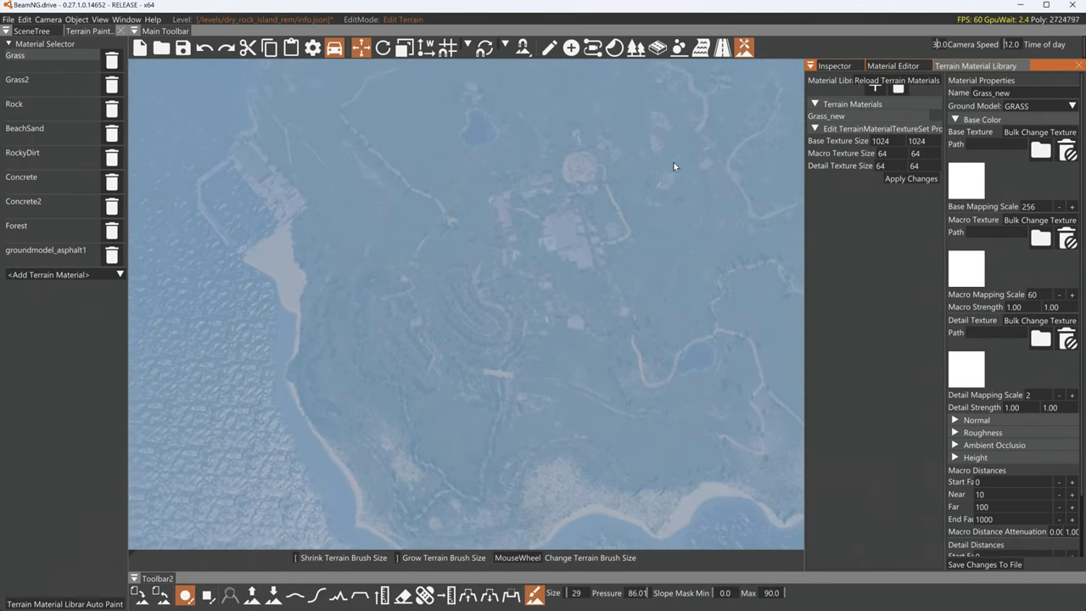
key("F11")
key("F11")
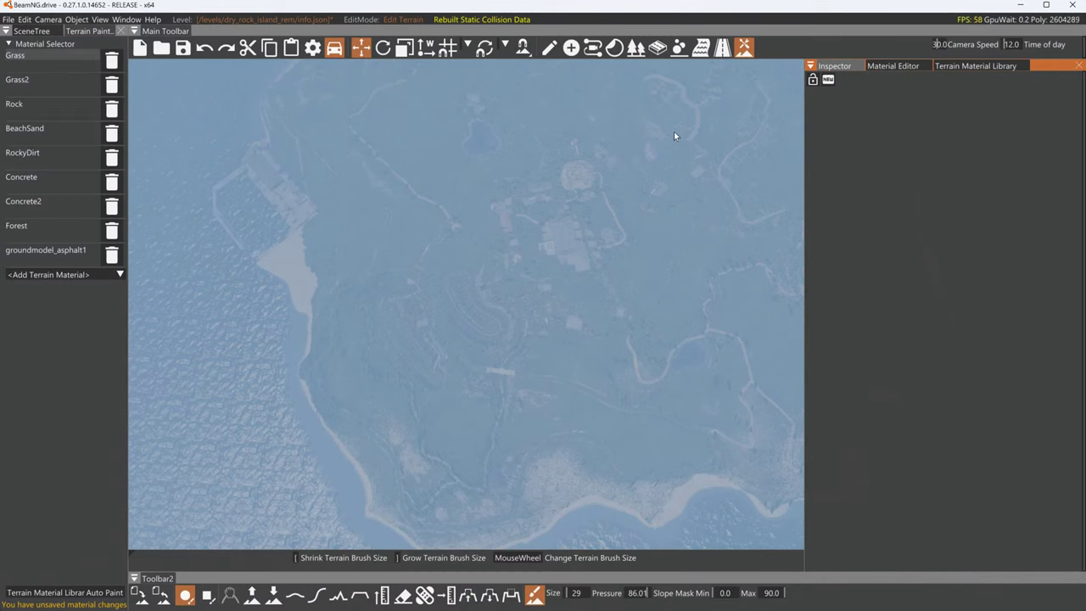
Find the theLevelInfo object in the scene tree and set its fogDensity to 0
left_click(834, 65)
left_click(27, 31)
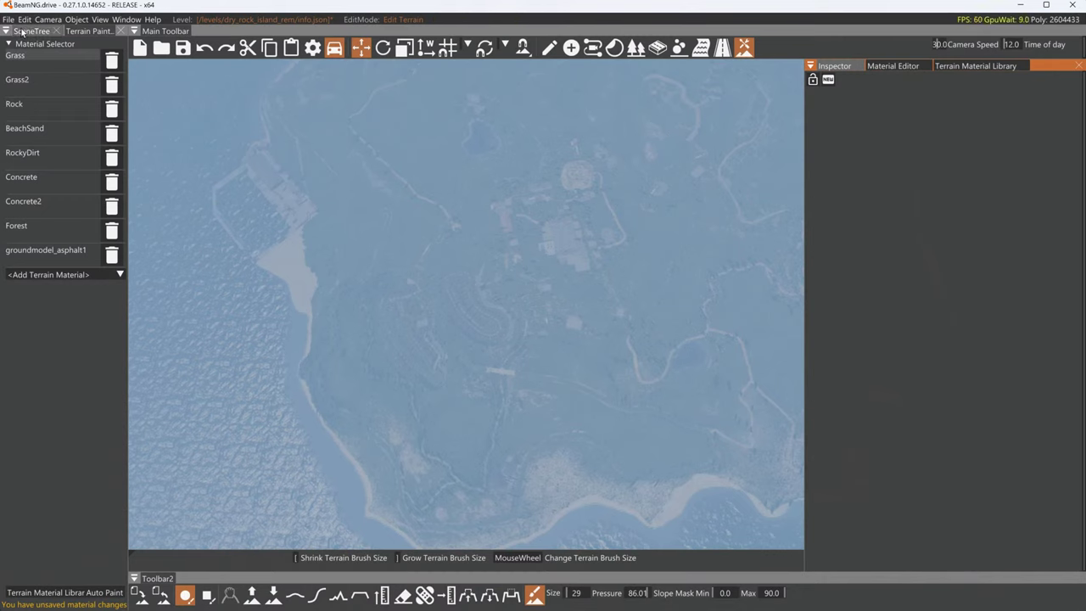
left_click(38, 43)
type("inf")
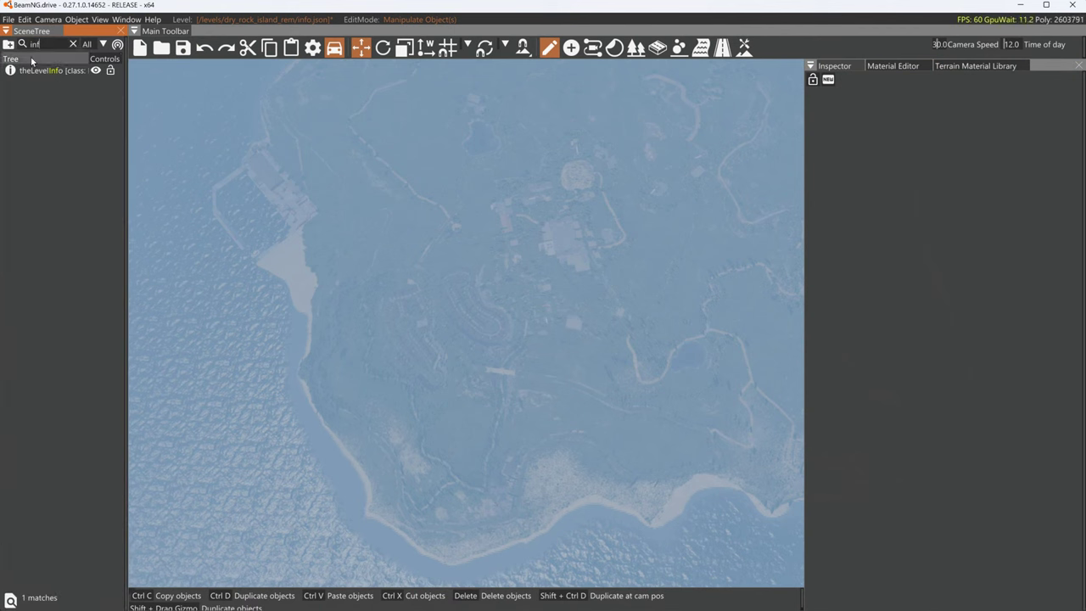
left_click(30, 72)
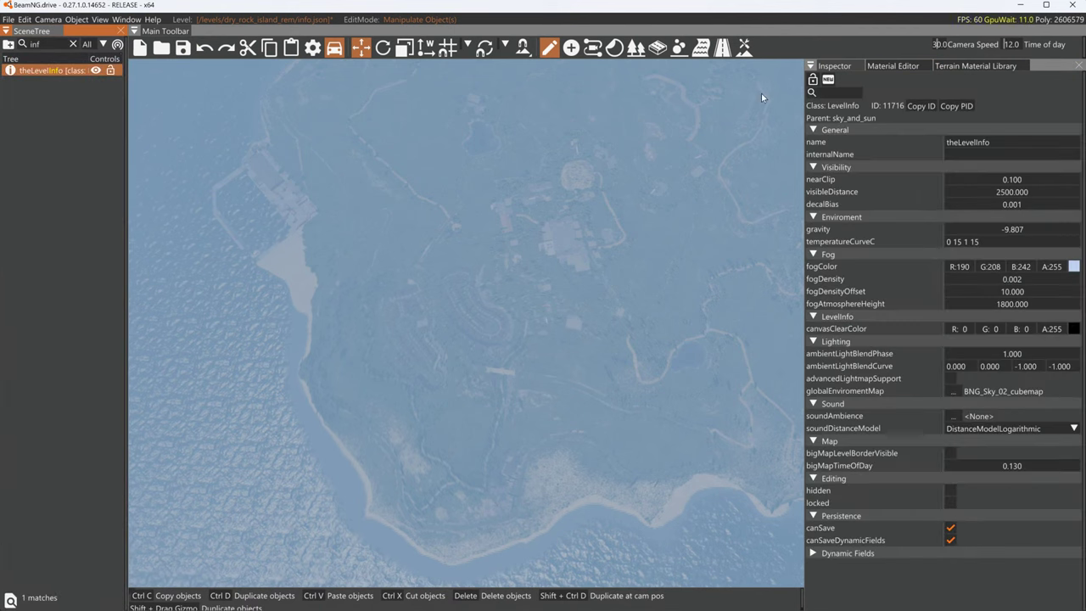
double_click(1029, 278)
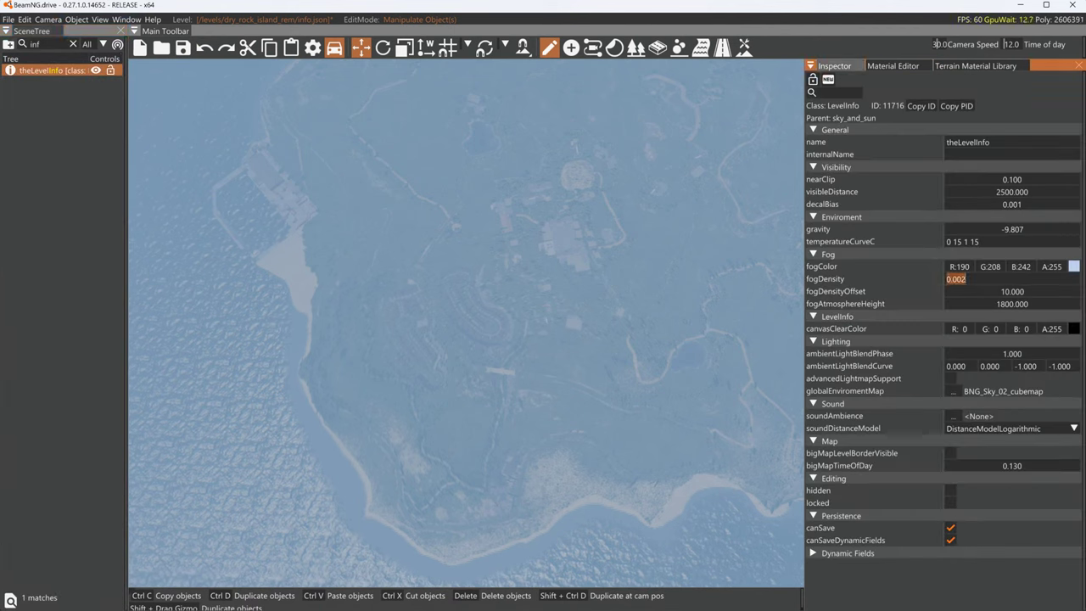
type("0")
key("Return")
View the whole island from above with the editor interface hidden, and return to the editor
right_click_drag(706, 254, 746, 238)
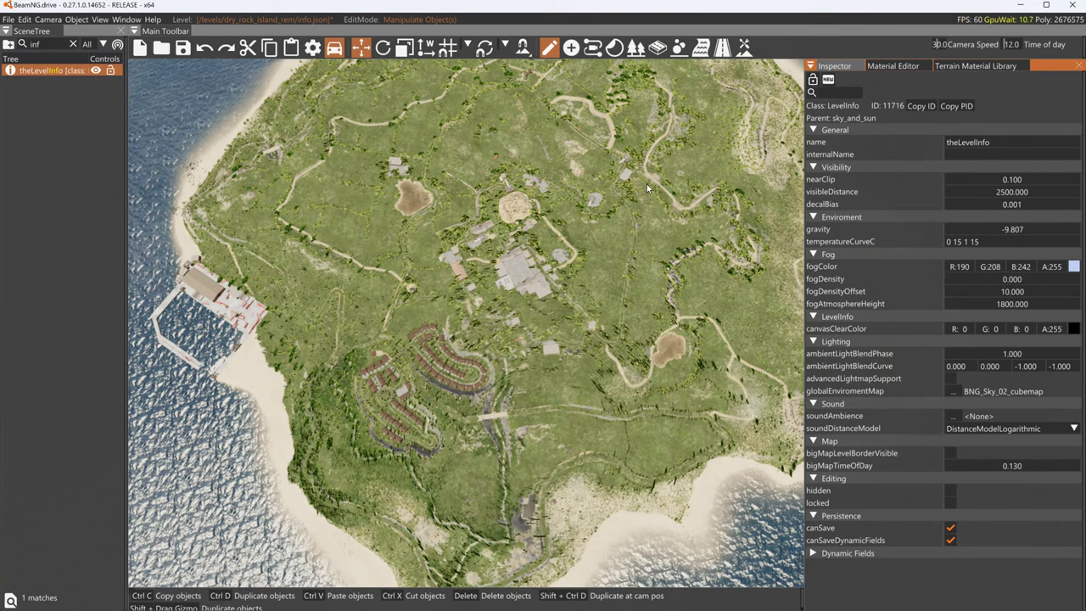
key("F11")
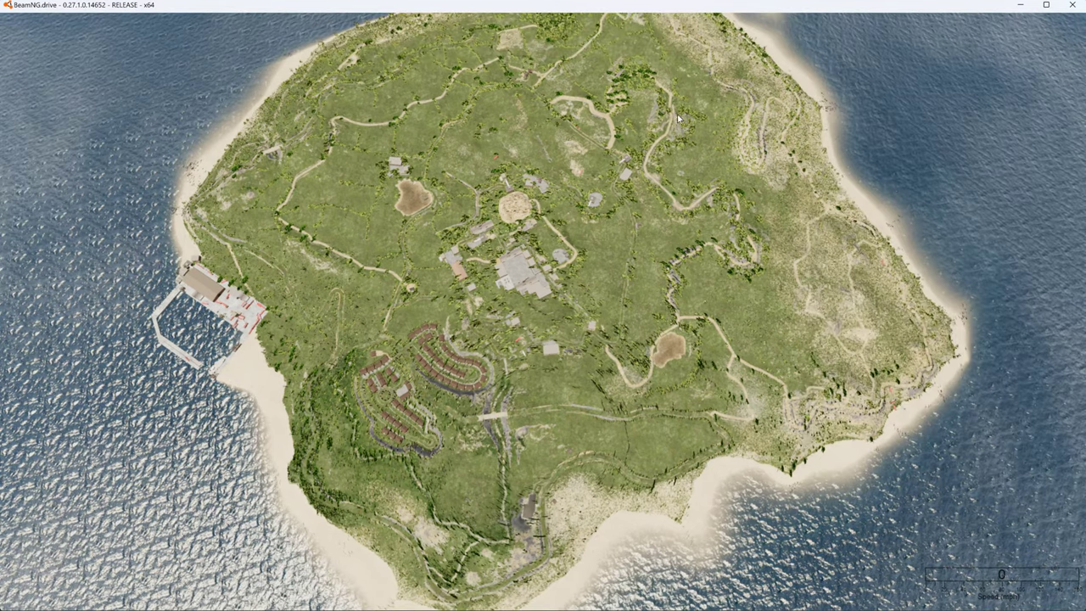
key("F11")
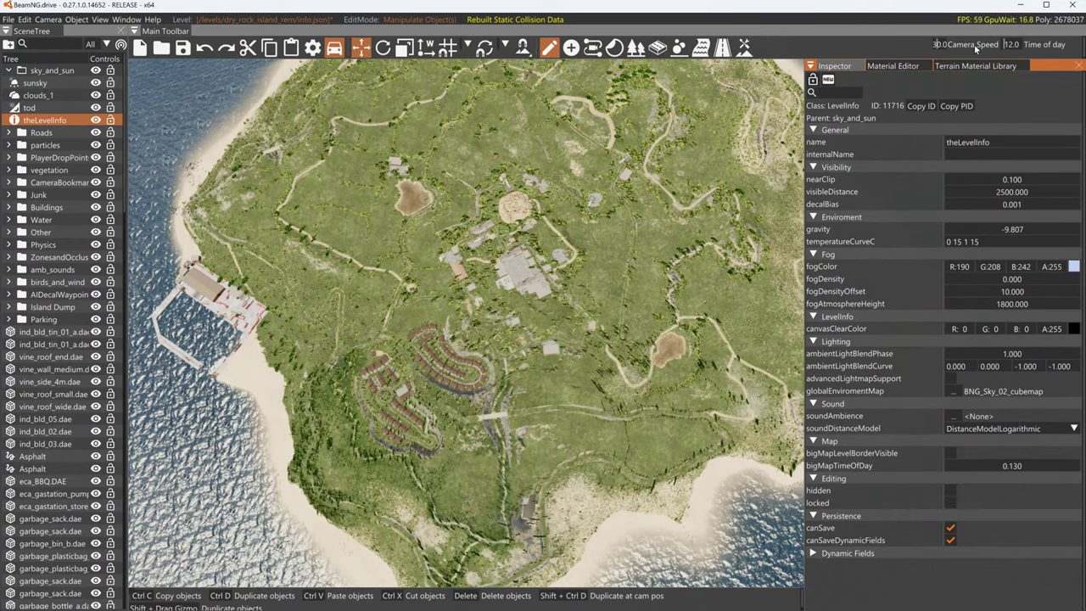
Leave the world editor for Photo Mode and capture a big screenshot of the island from overhead
key("F11")
key("Escape")
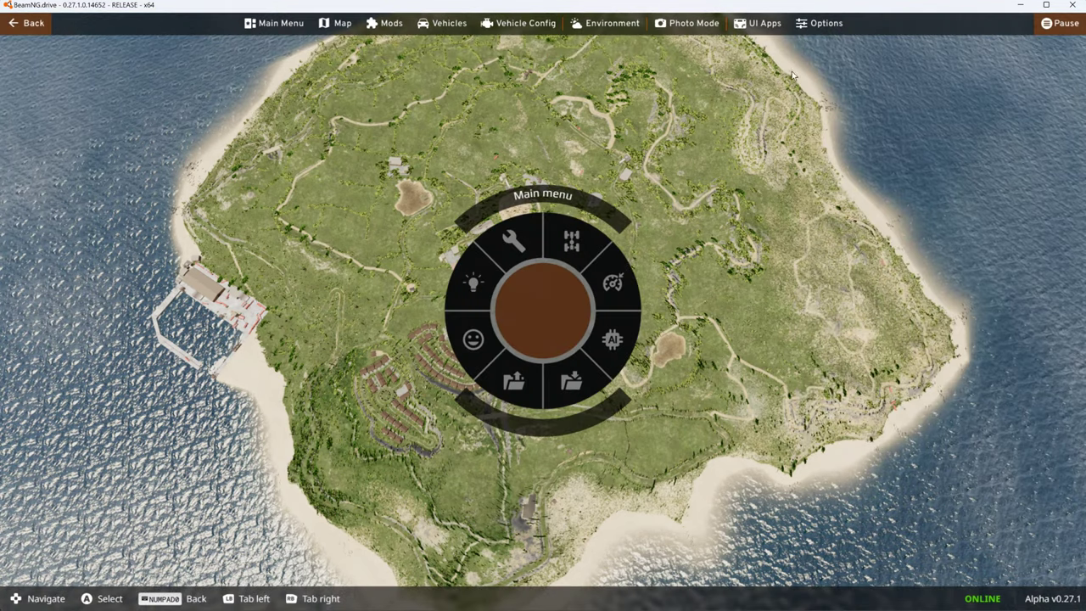
left_click(689, 23)
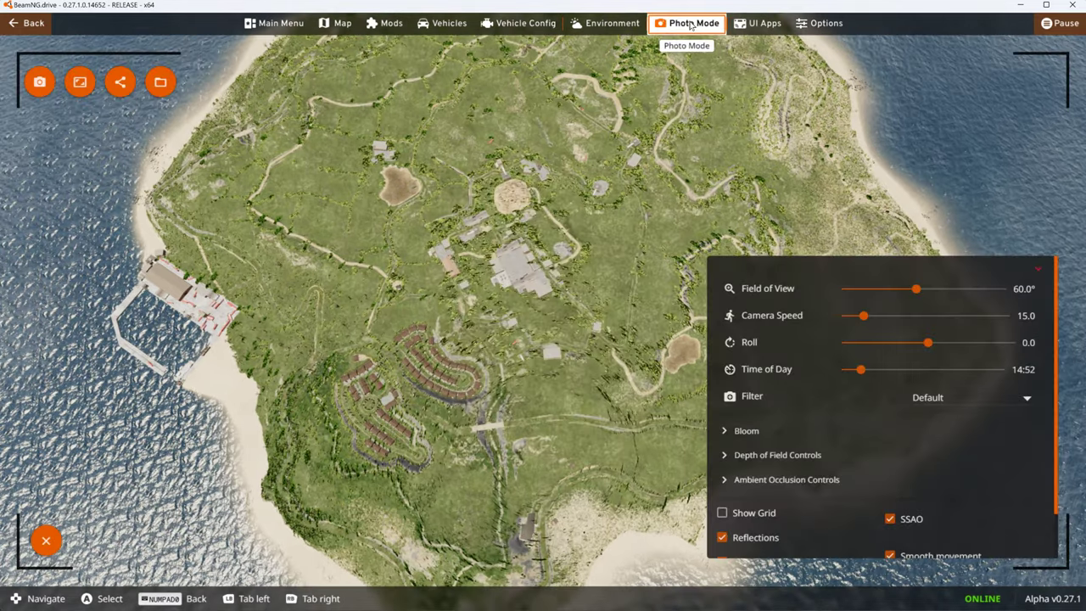
left_click(78, 84)
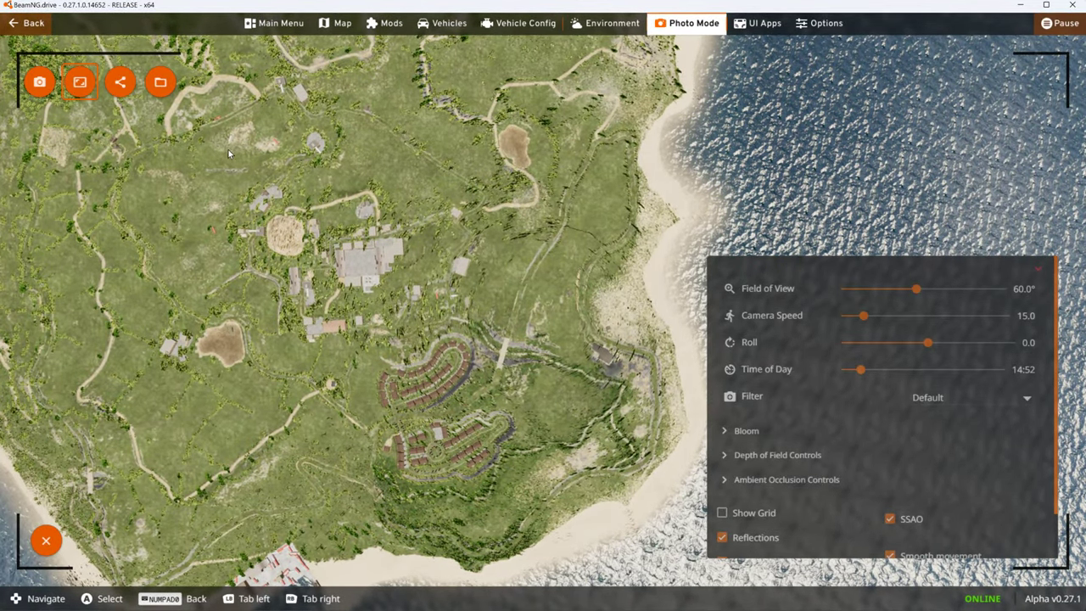
Reframe the camera straight above the island so its full coastline fits in view, and take another big screenshot
right_click_drag(262, 162, 278, 155)
key("s")
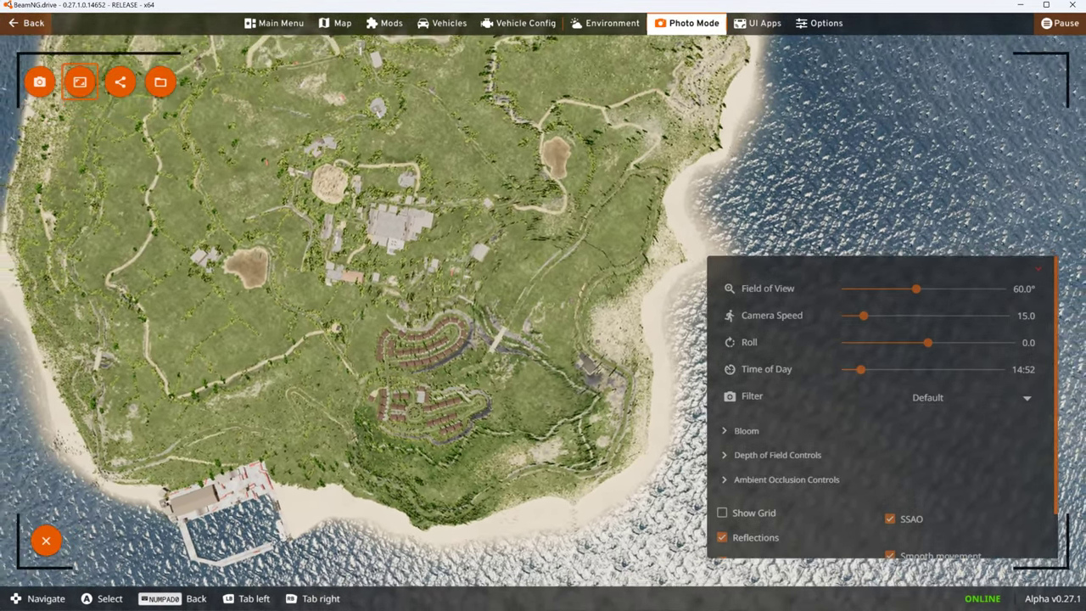
key("s")
right_click_drag(278, 155, 227, 133)
key("s")
key("s")
key("s")
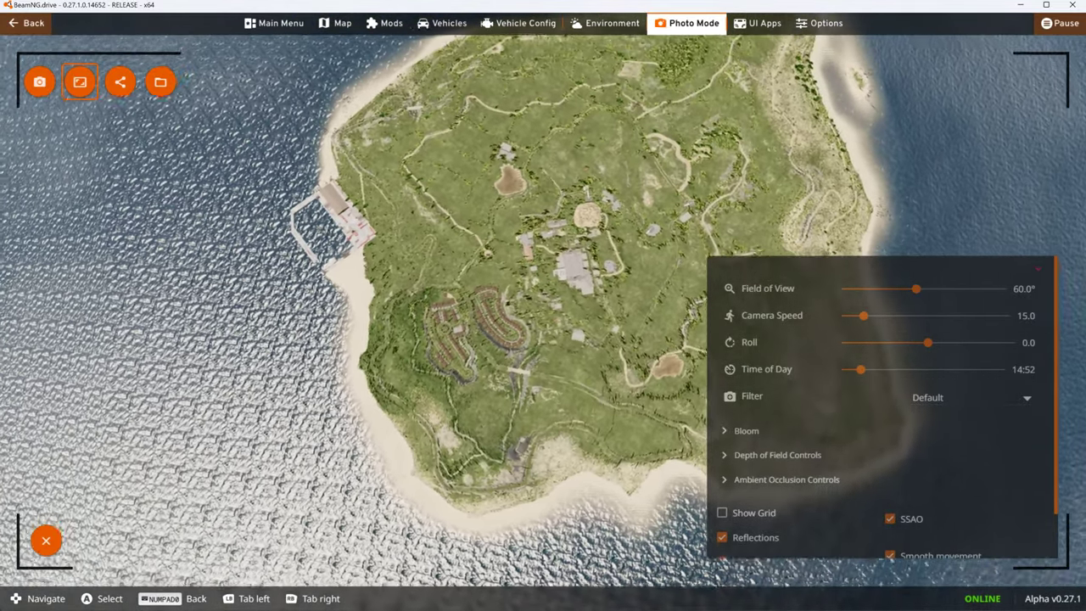
right_click_drag(328, 155, 312, 153)
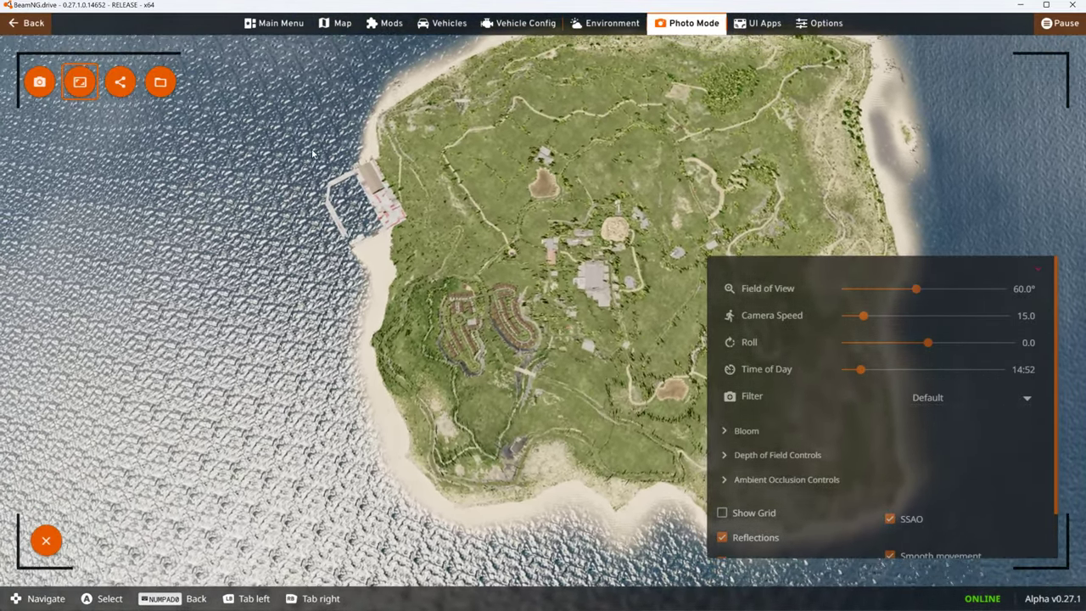
key("d")
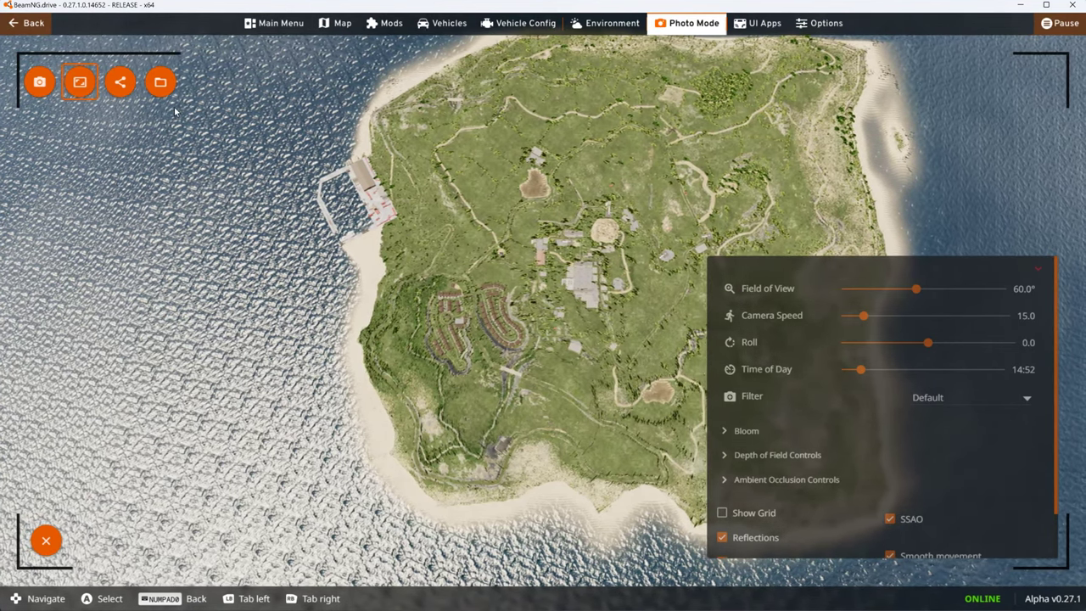
key("d")
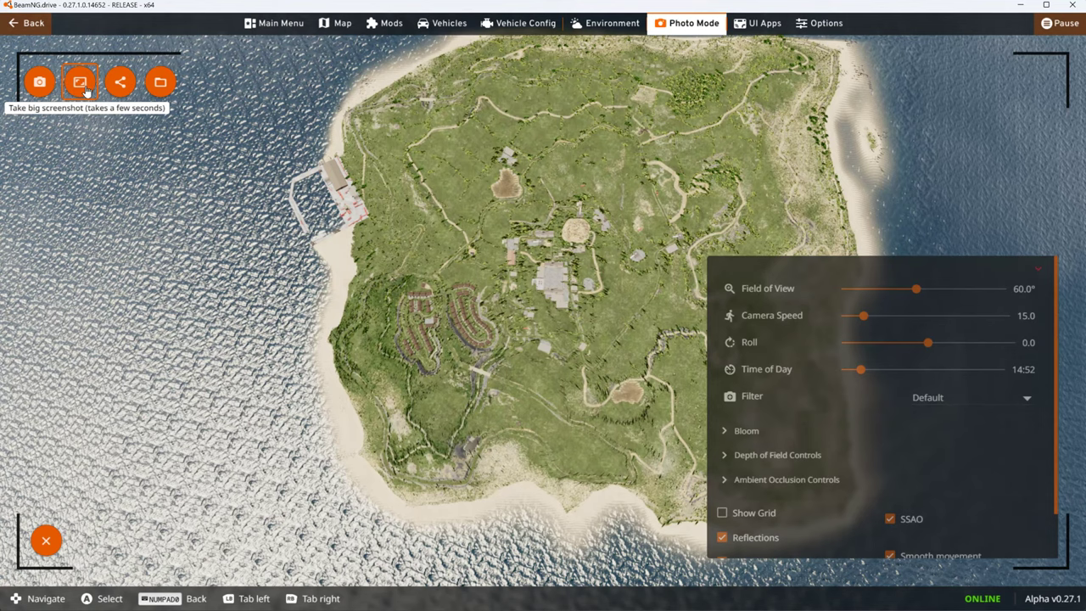
left_click(85, 90)
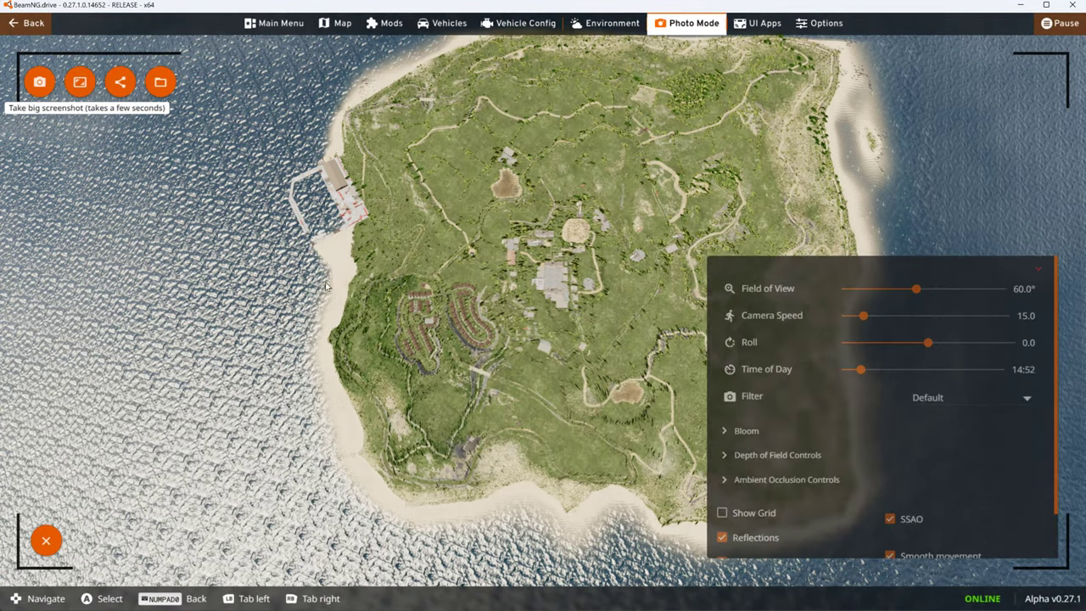
Switch to the File Explorer window showing New folder (7)
mouse_move(524, 610)
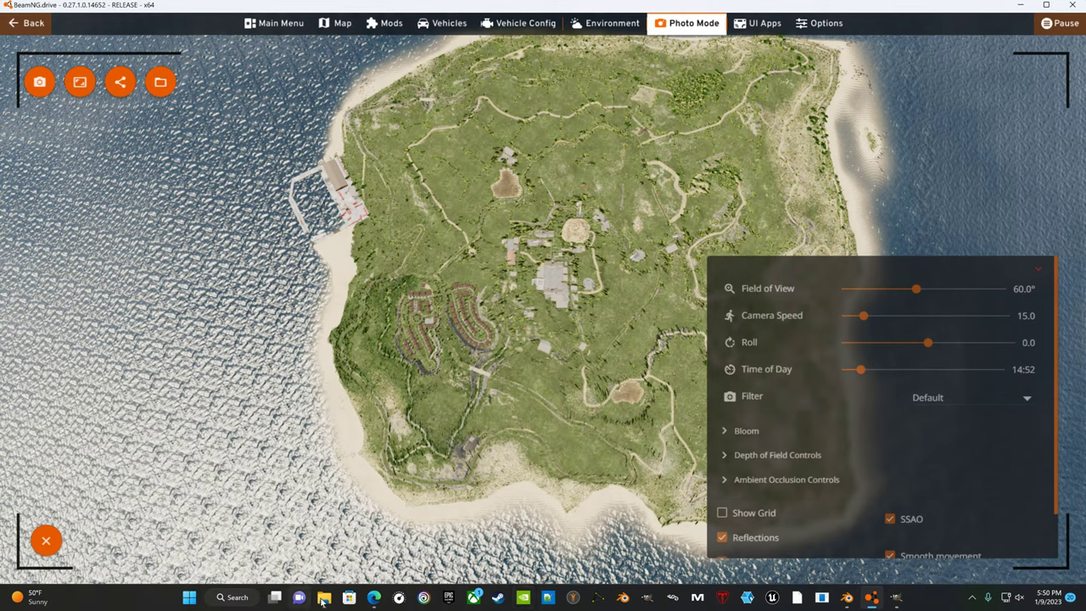
mouse_move(323, 598)
mouse_move(311, 507)
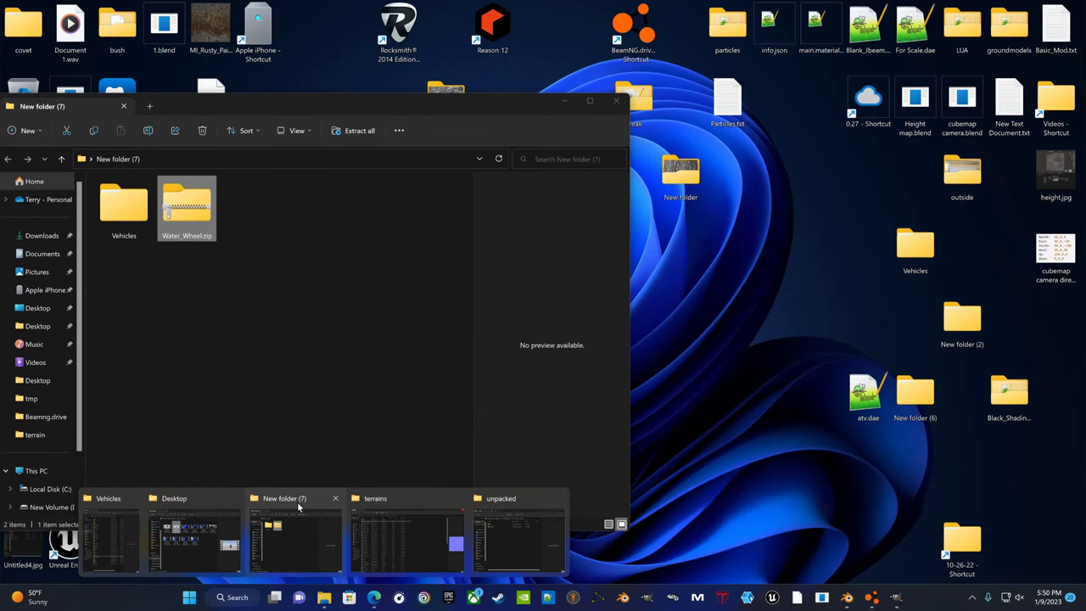
left_click(299, 506)
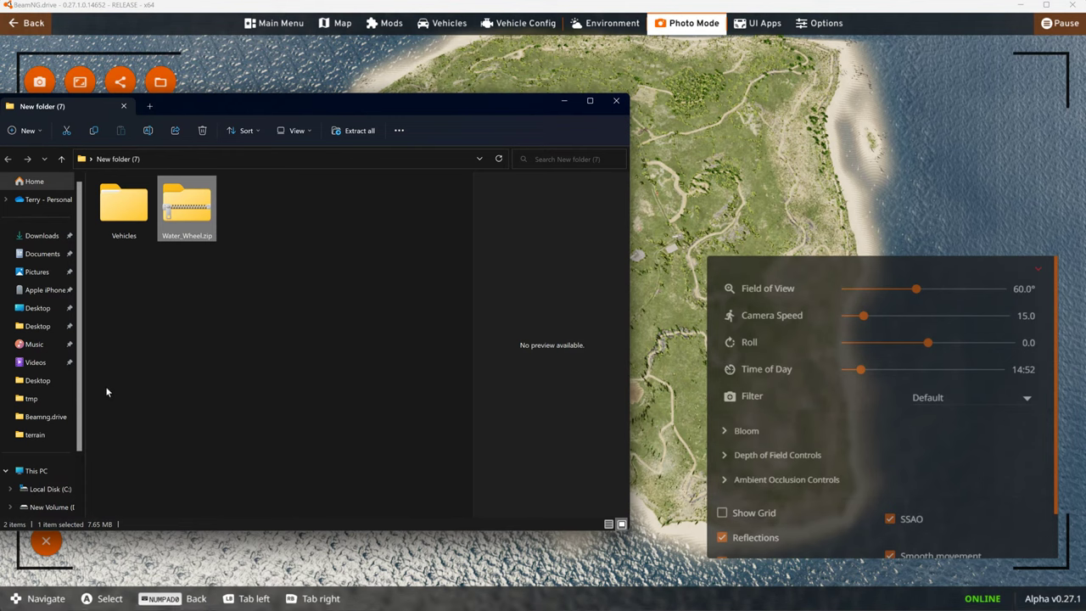
left_click(50, 256)
double_click(129, 216)
left_click(136, 199)
left_click(114, 159)
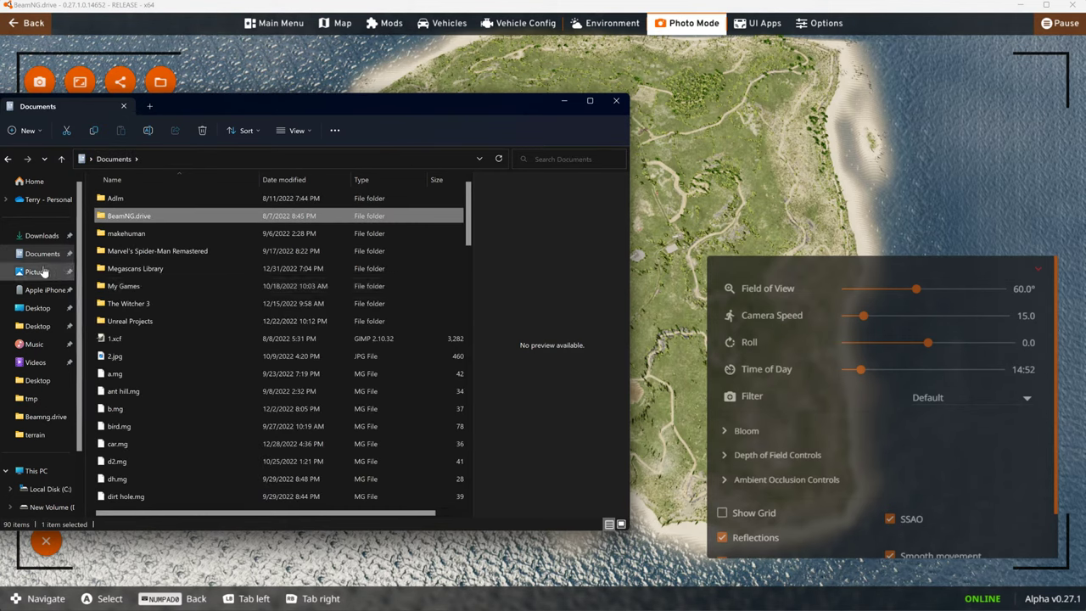
Follow the Desktop's 0.27 shortcut to the BeamNG.drive user folder and open screenshots\2023-01
left_click(37, 307)
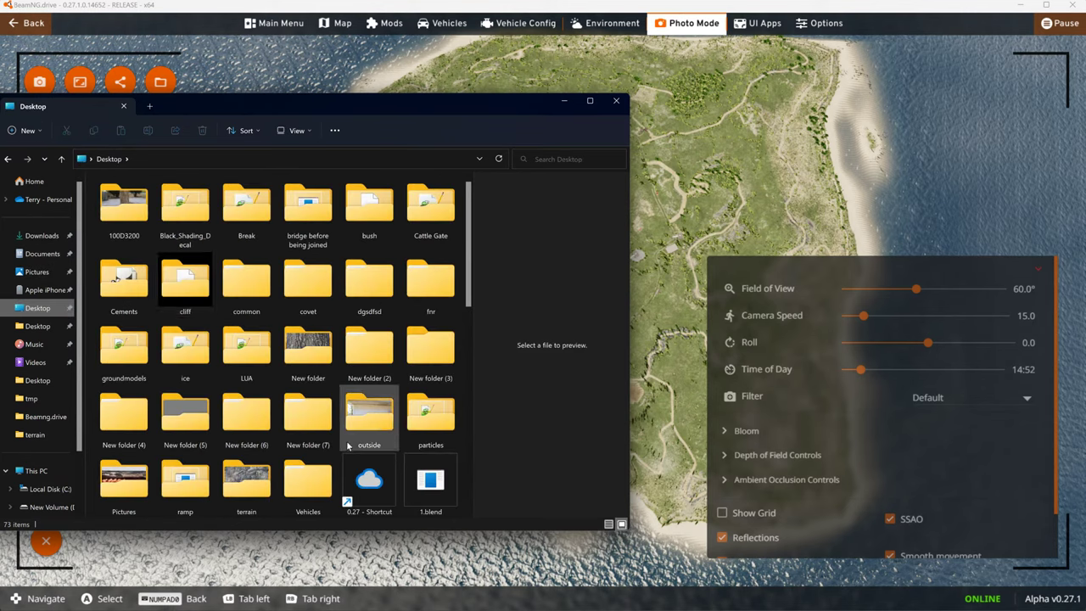
left_click(362, 480)
double_click(362, 481)
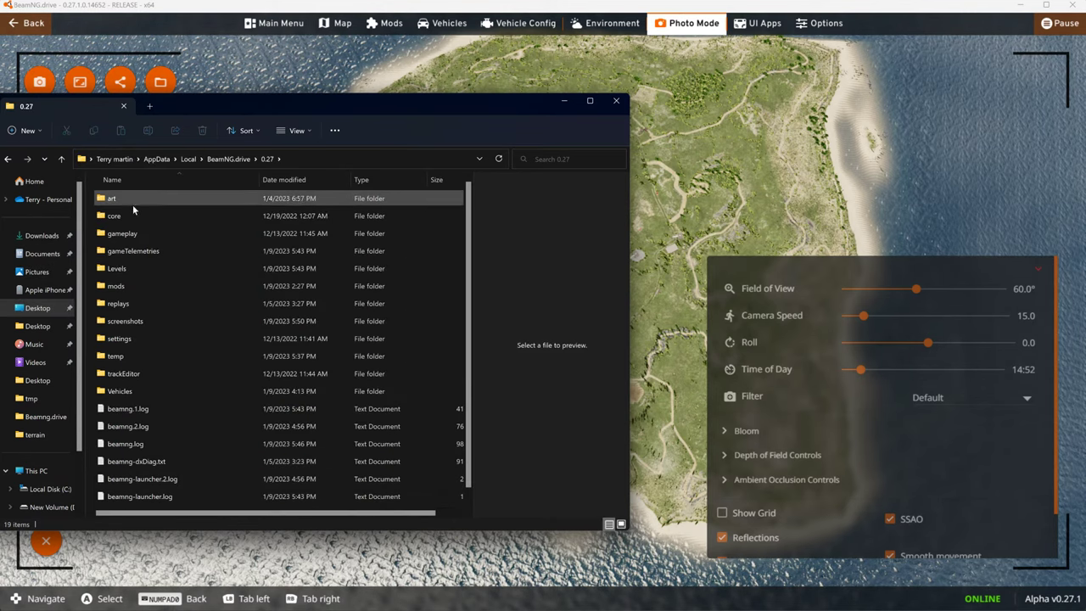
double_click(127, 322)
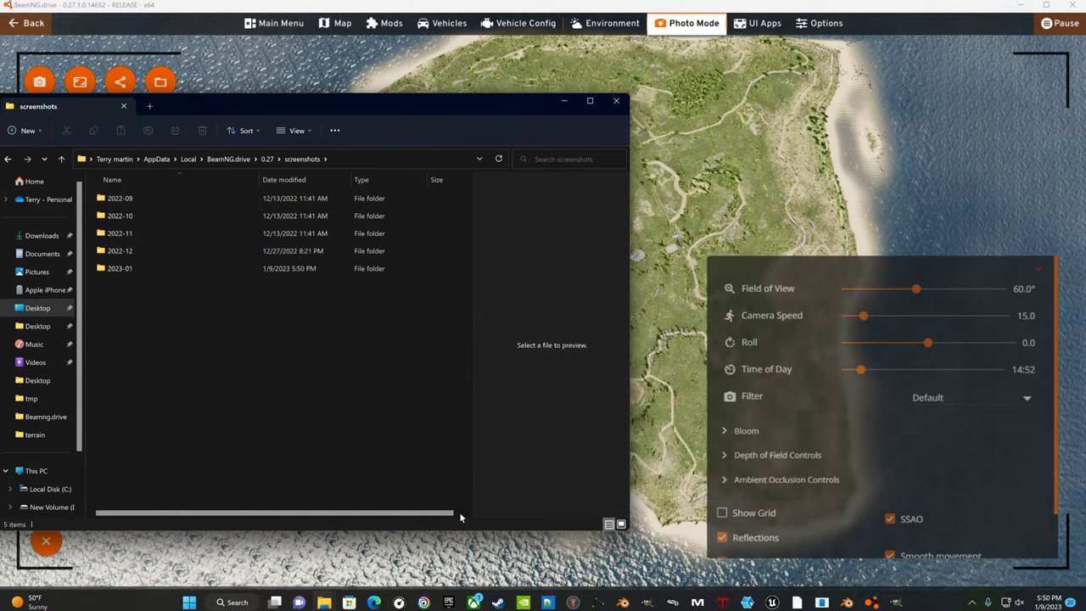
mouse_move(538, 609)
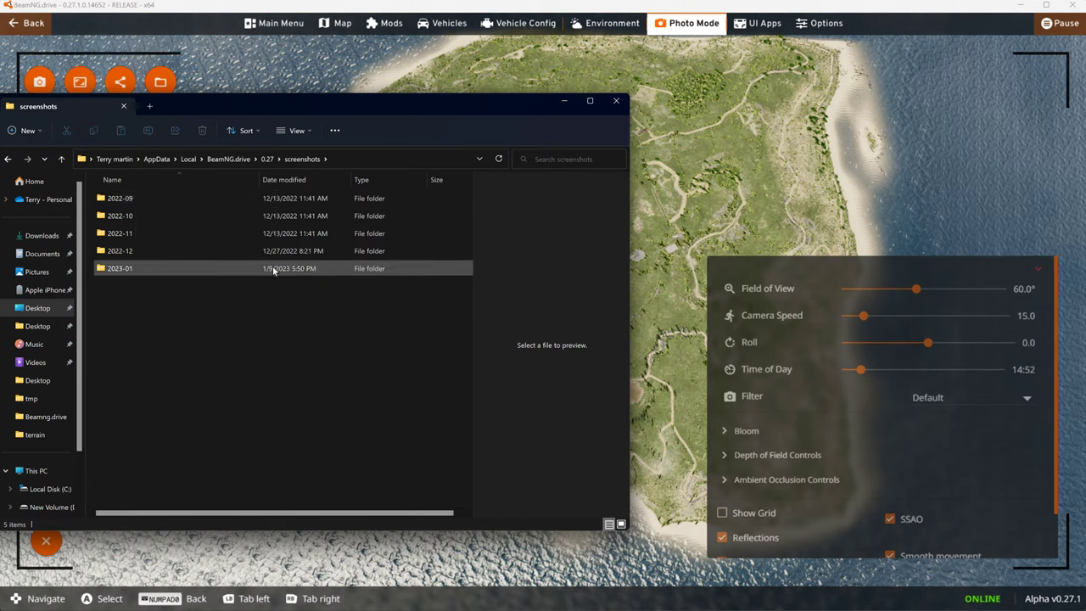
double_click(131, 268)
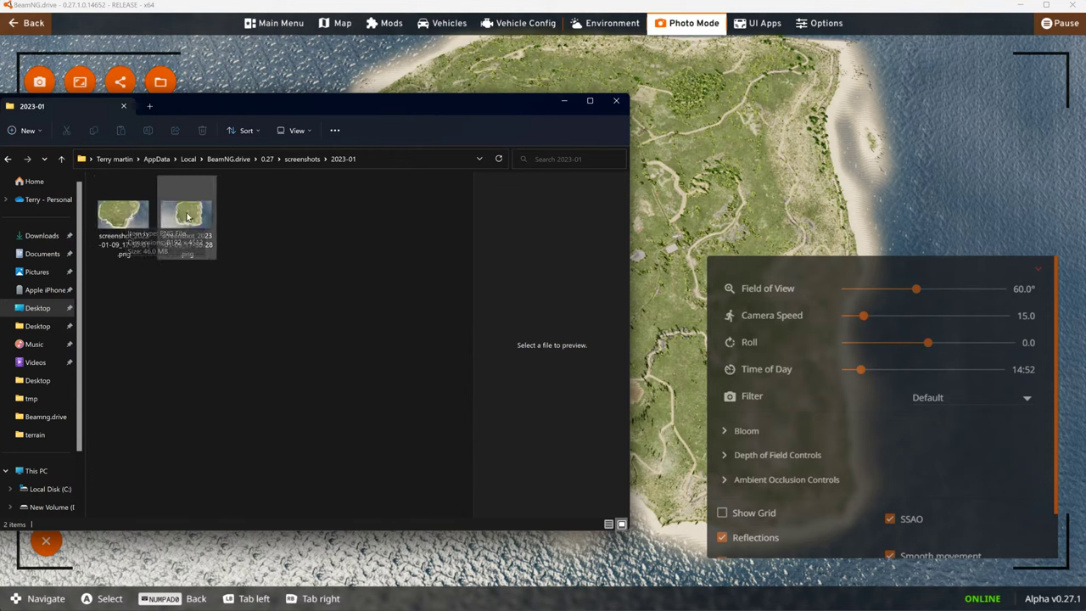
mouse_move(193, 219)
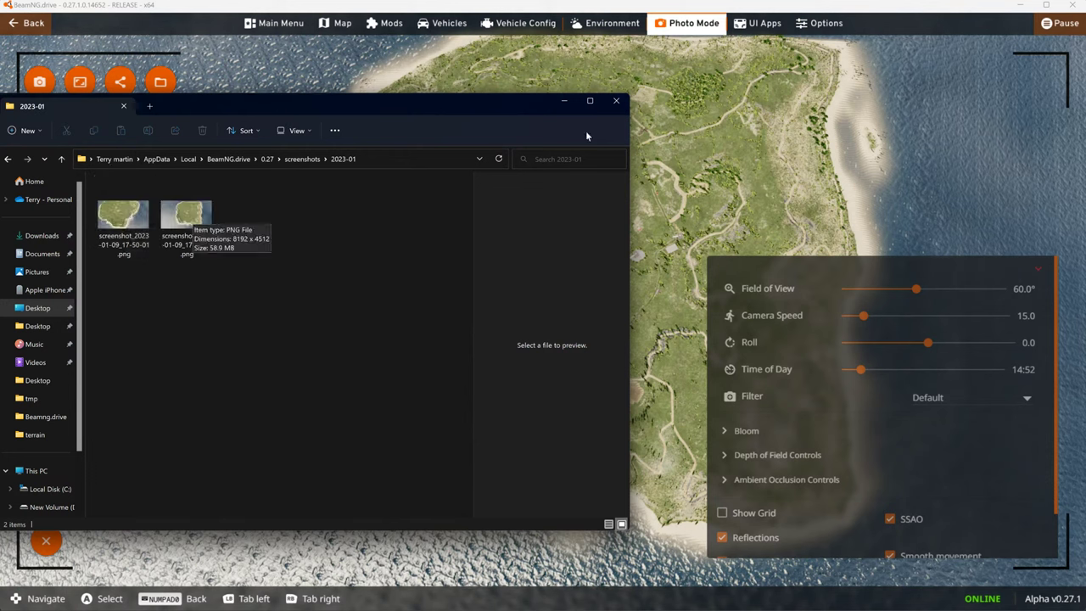
Switch to GIMP, cancel its pending DDS import, and load screenshot_2023-01-09_17-50-28.png from the 2023-01 folder
left_click(1019, 6)
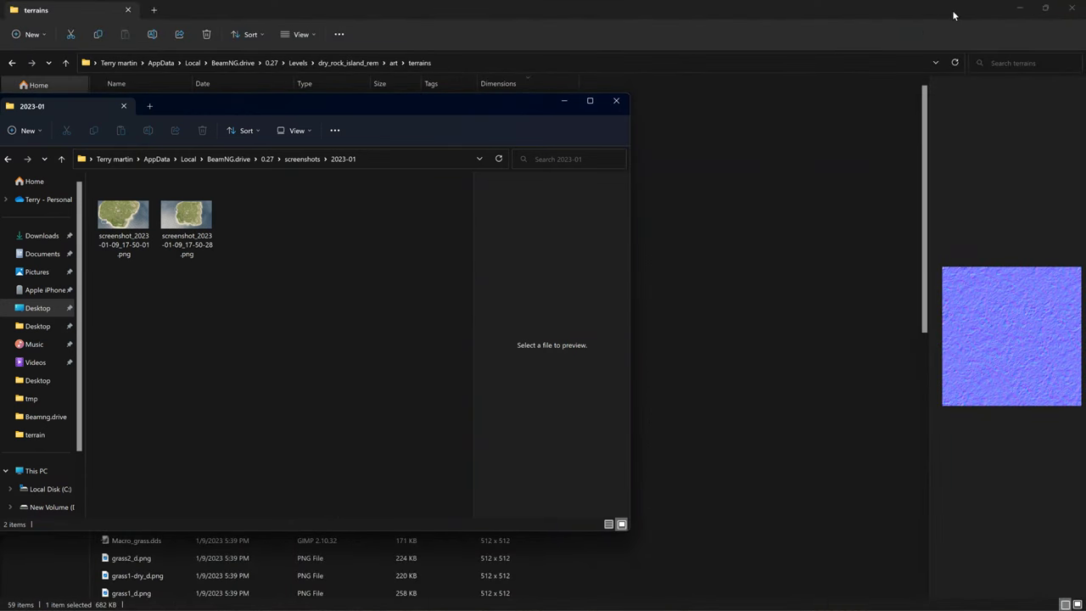
left_click(1010, 7)
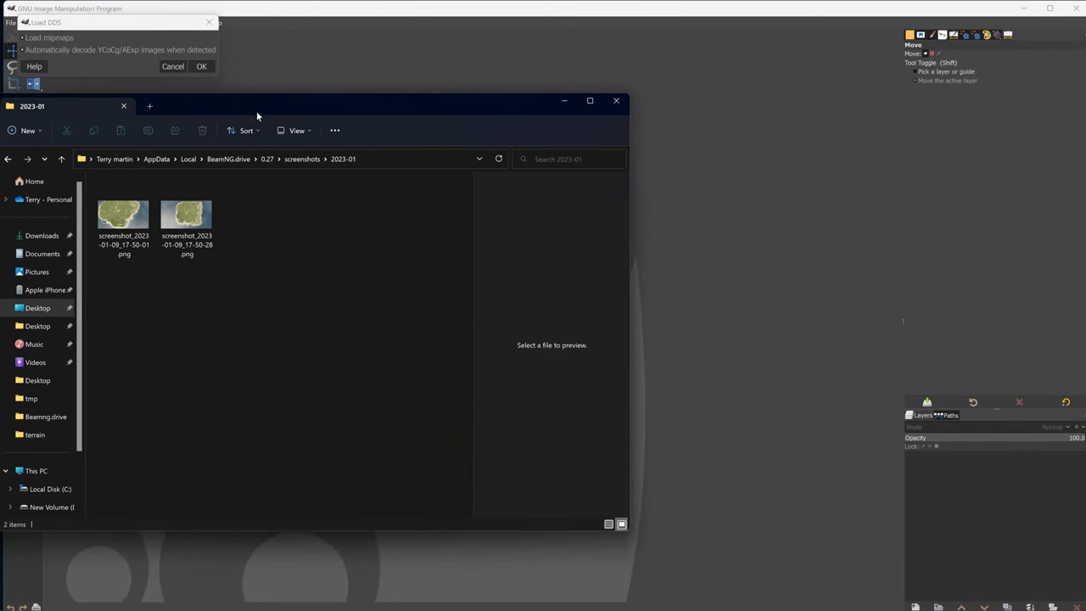
left_click_drag(262, 109, 496, 112)
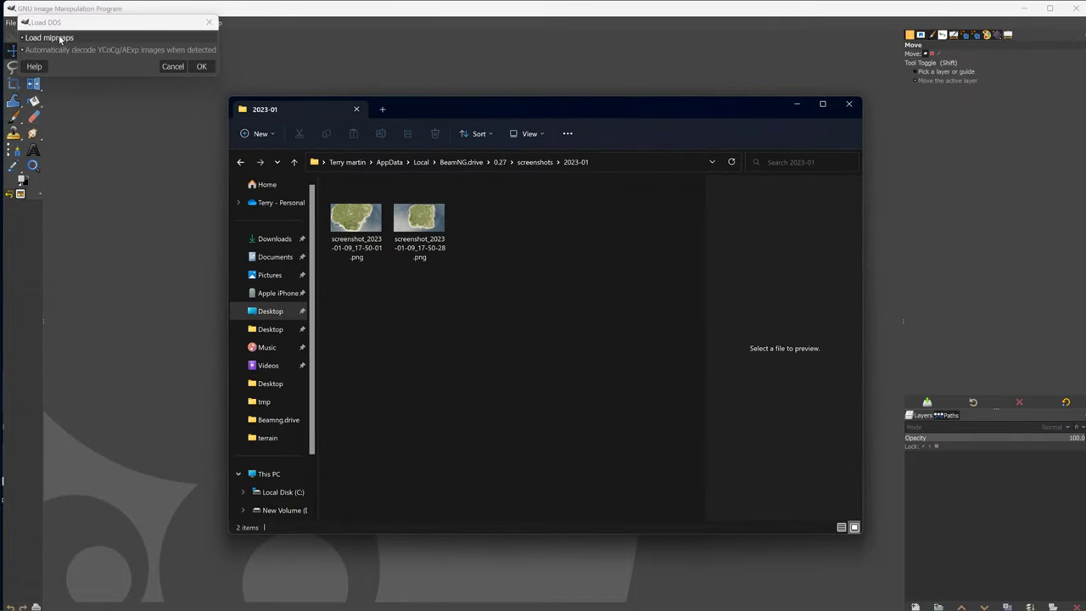
left_click(49, 49)
left_click(172, 66)
left_click(421, 222)
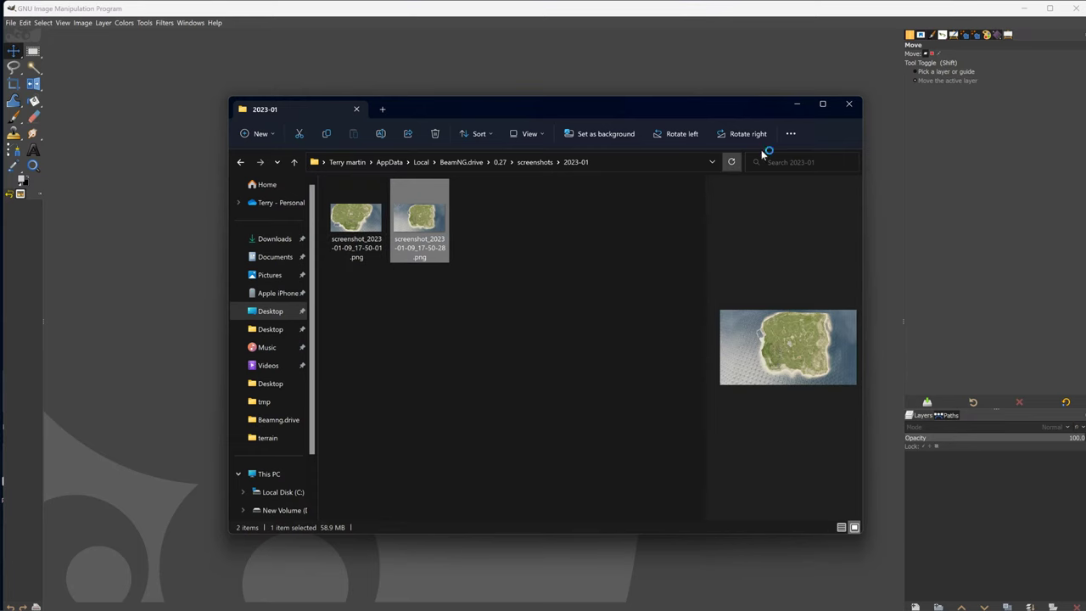
left_click(797, 105)
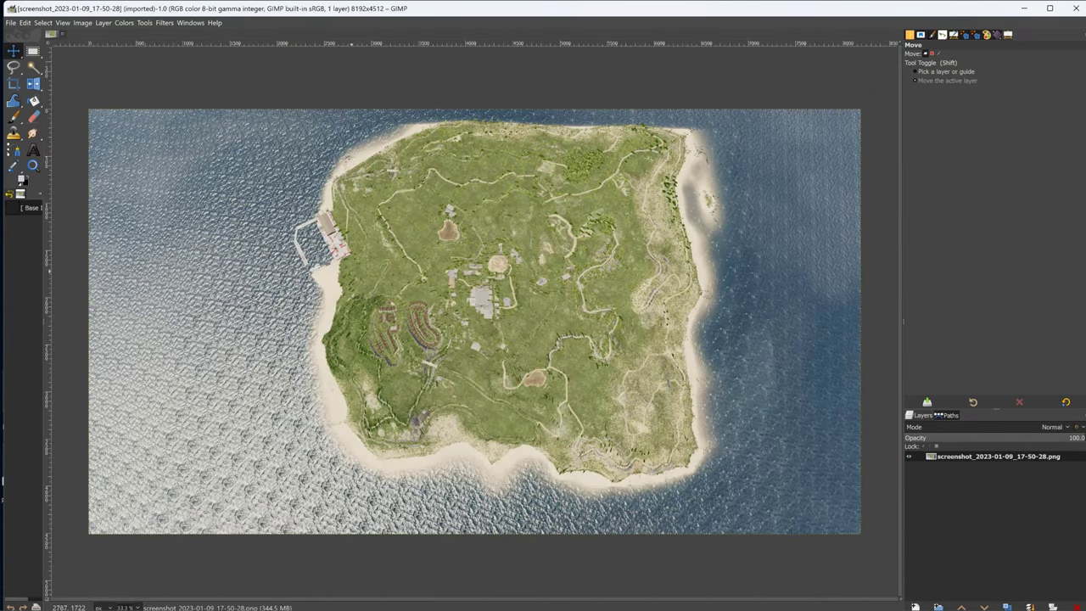
Crop the screenshot around the island at a fixed 1:1 aspect ratio, to about 4191 × 4191 px starting at 2340, 0
left_click(13, 83)
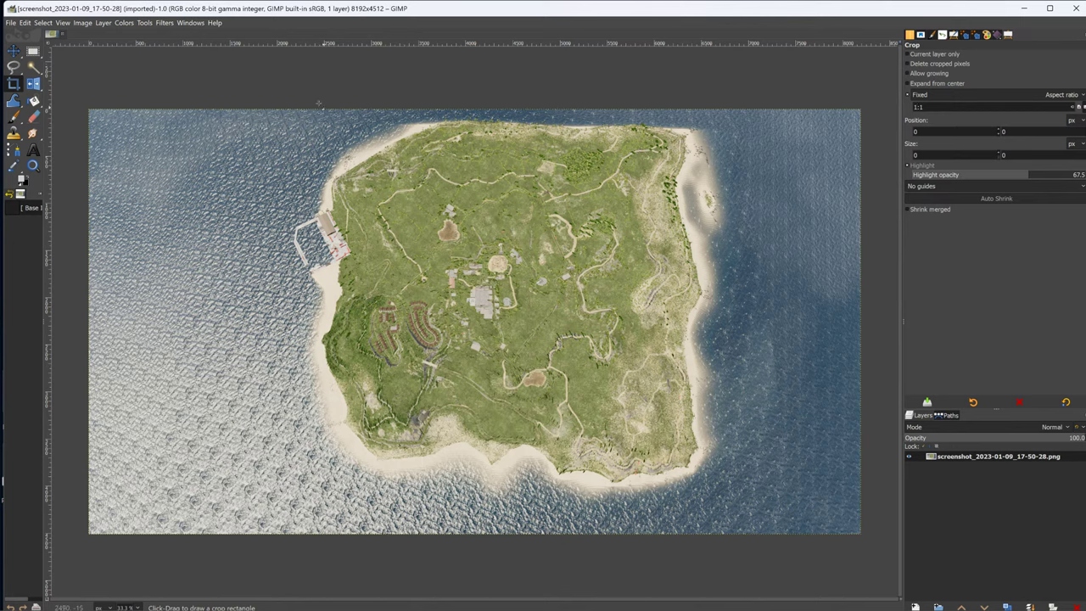
mouse_move(308, 118)
left_mouse_down()
mouse_move(724, 533)
mouse_move(689, 499)
mouse_move(716, 526)
left_mouse_up()
left_click_drag(568, 325, 577, 317)
left_click_drag(610, 355, 610, 347)
left_click_drag(577, 309, 578, 309)
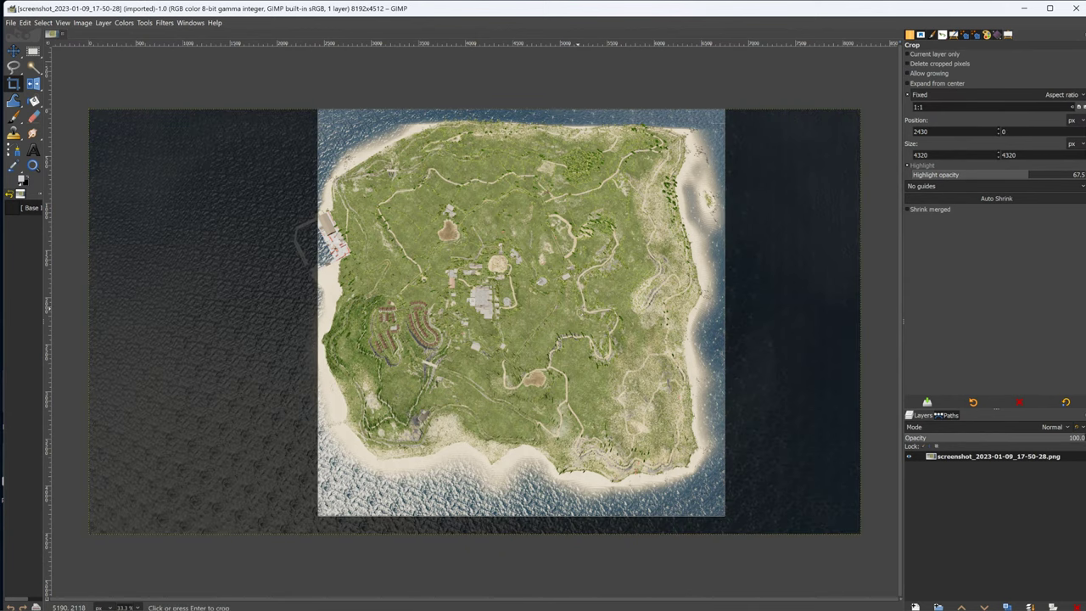
left_click_drag(717, 507, 694, 476)
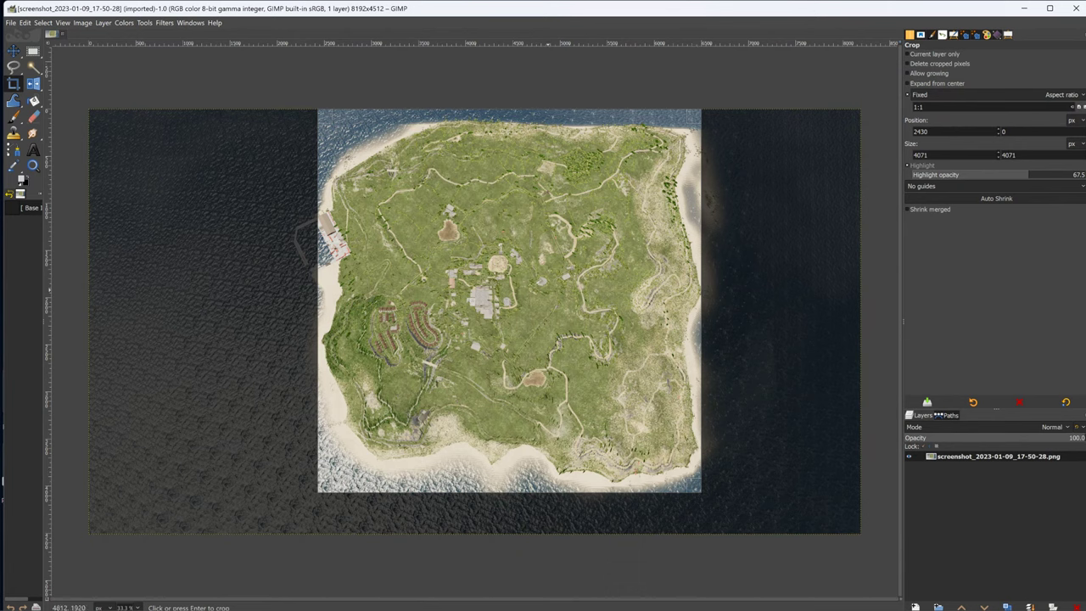
left_click_drag(325, 118, 325, 126)
left_click_drag(321, 488, 315, 491)
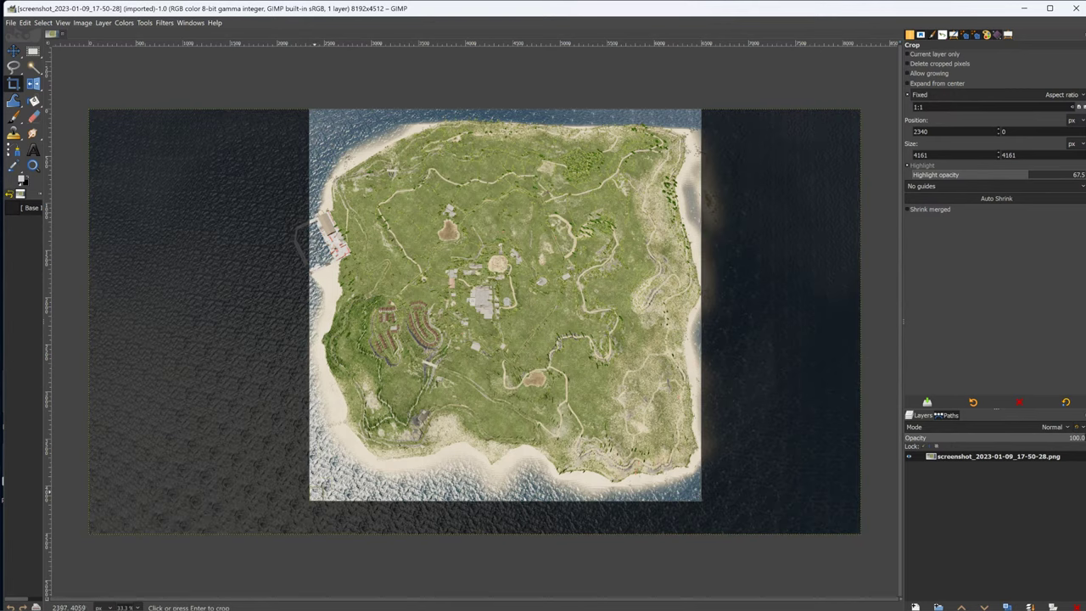
left_click_drag(701, 500, 703, 503)
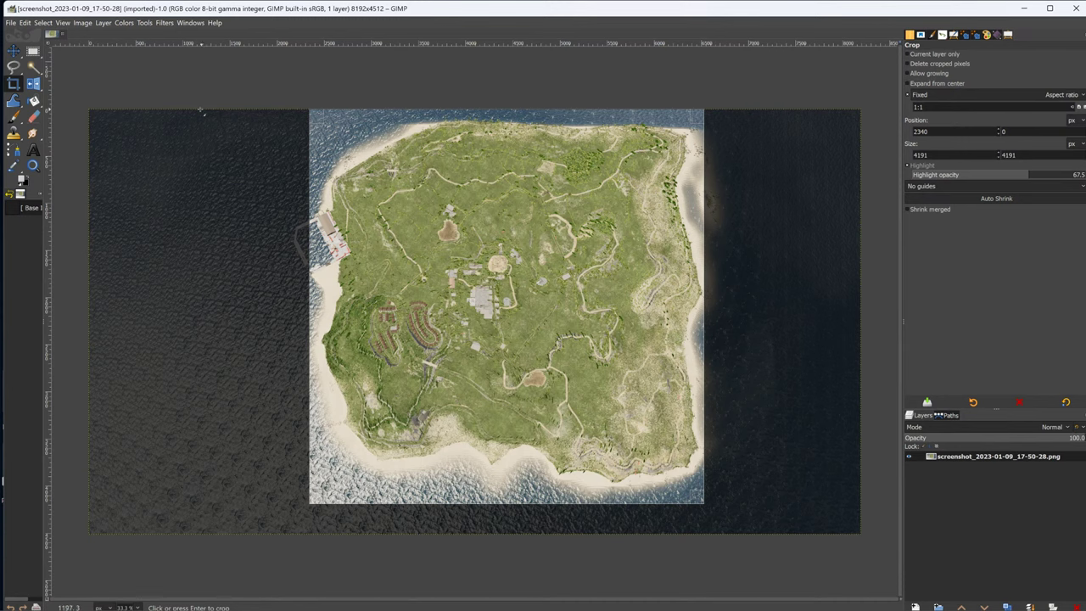
left_click(15, 51)
Flatten the cropped island image and scale it to 1024 × 1024 px
right_click(948, 464)
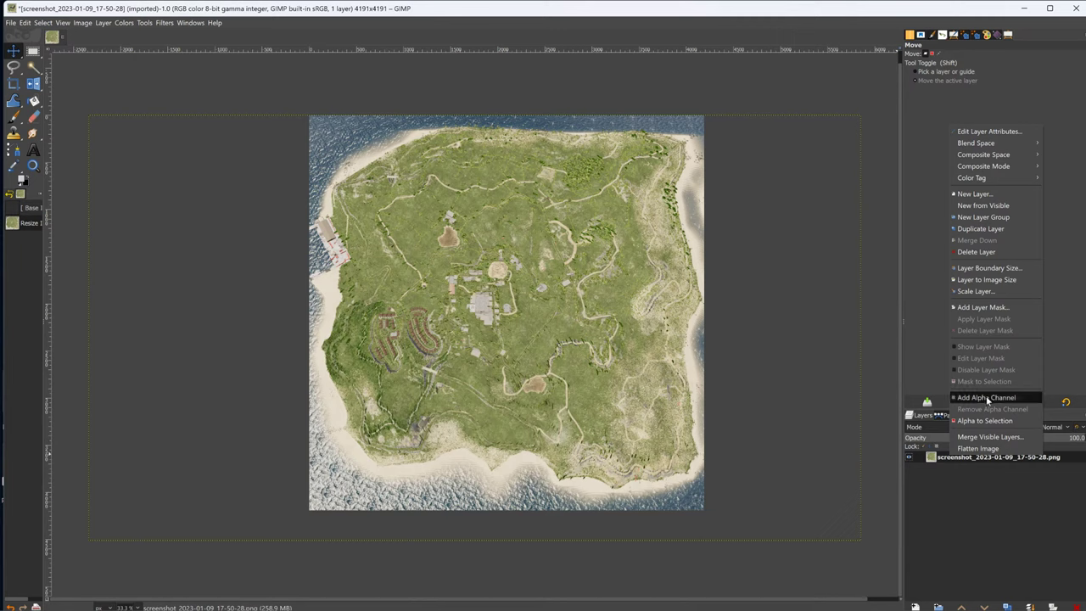
left_click(976, 449)
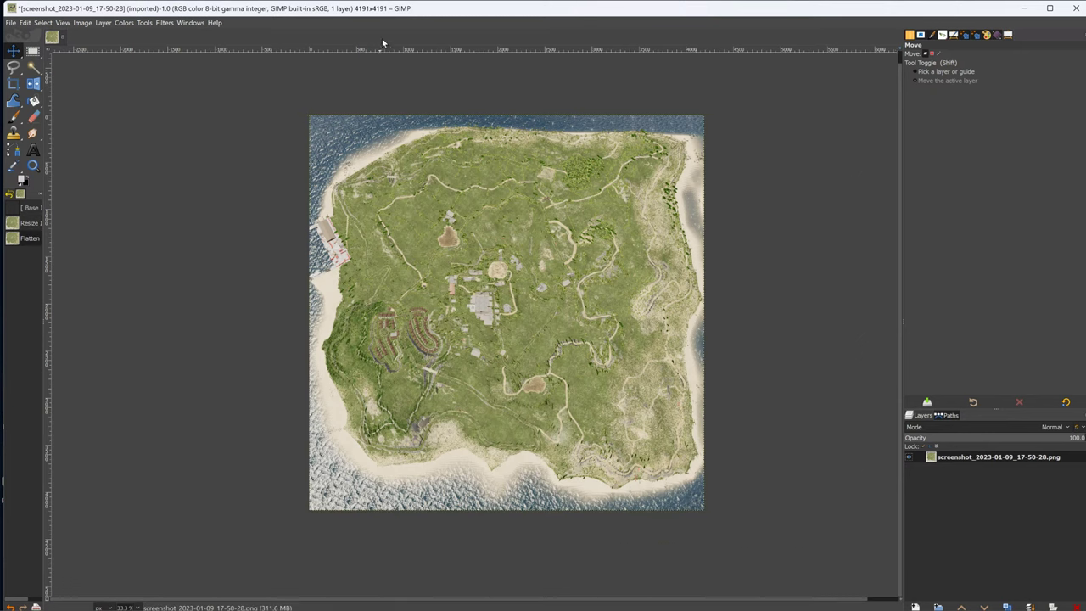
left_click(82, 23)
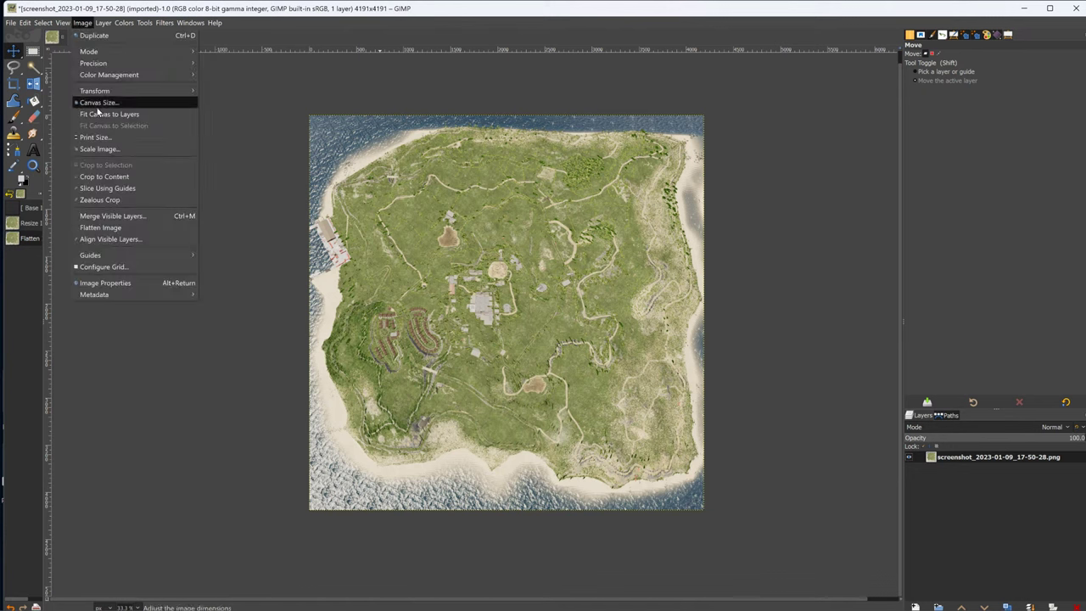
left_click(100, 148)
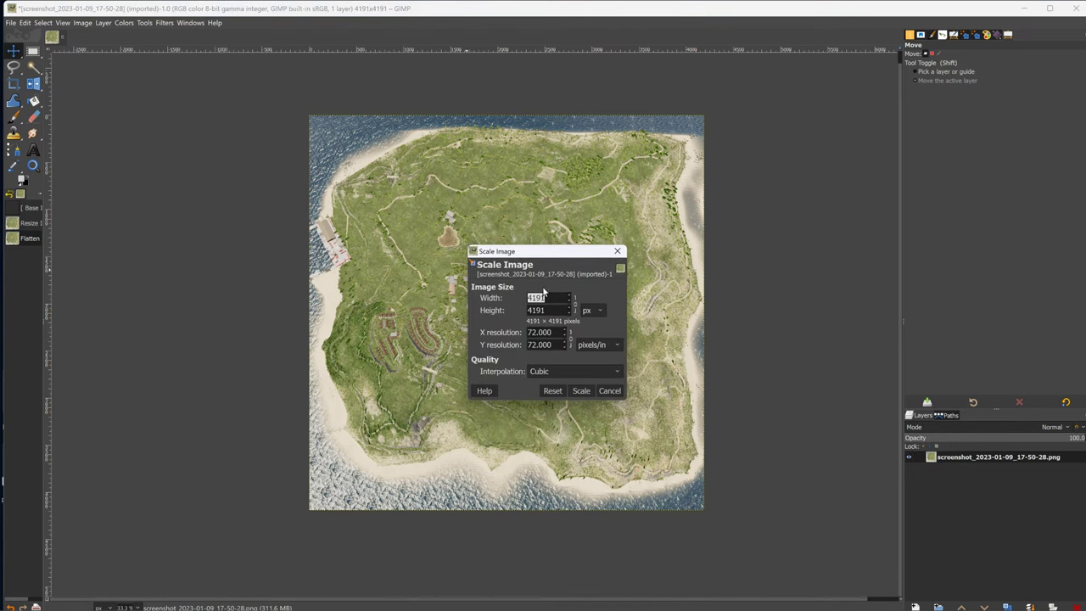
left_click(581, 391)
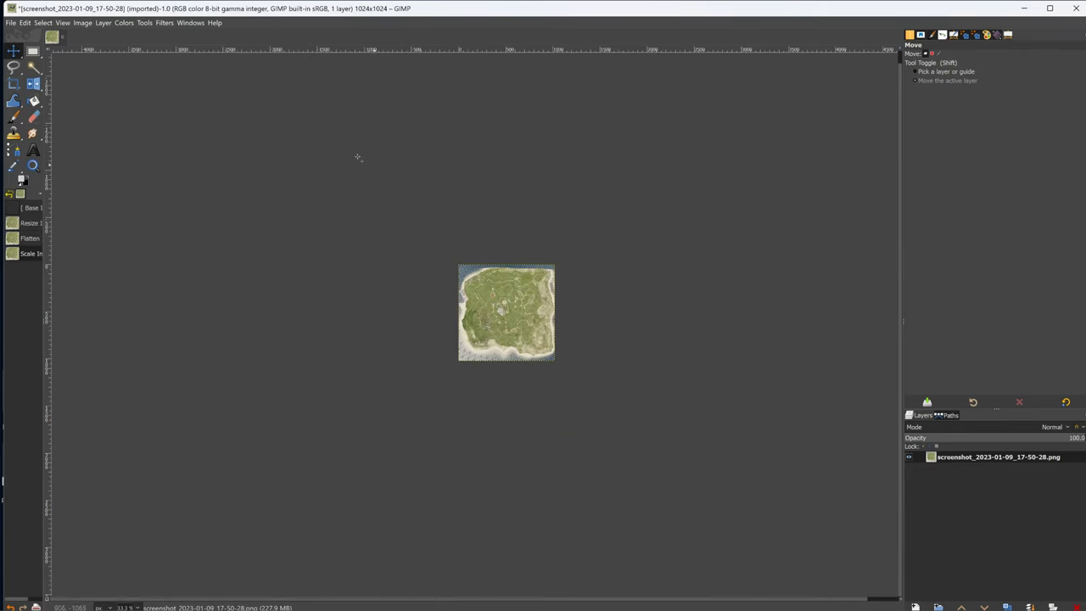
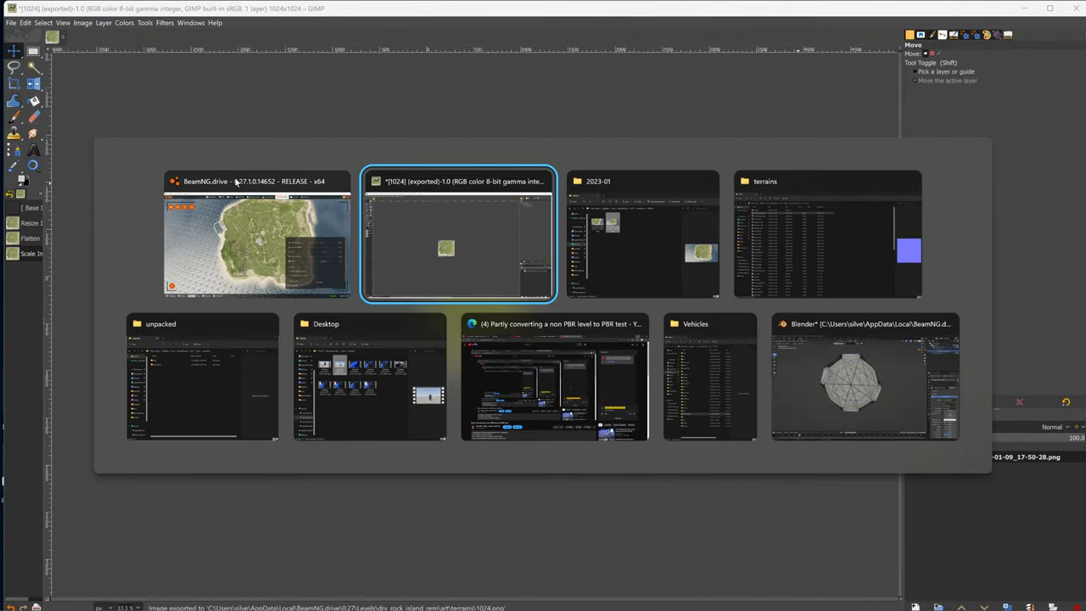
Switch to BeamNG.drive, leave Photo Mode, and open the World Editor with the camera over an open grassy area
left_click(247, 176)
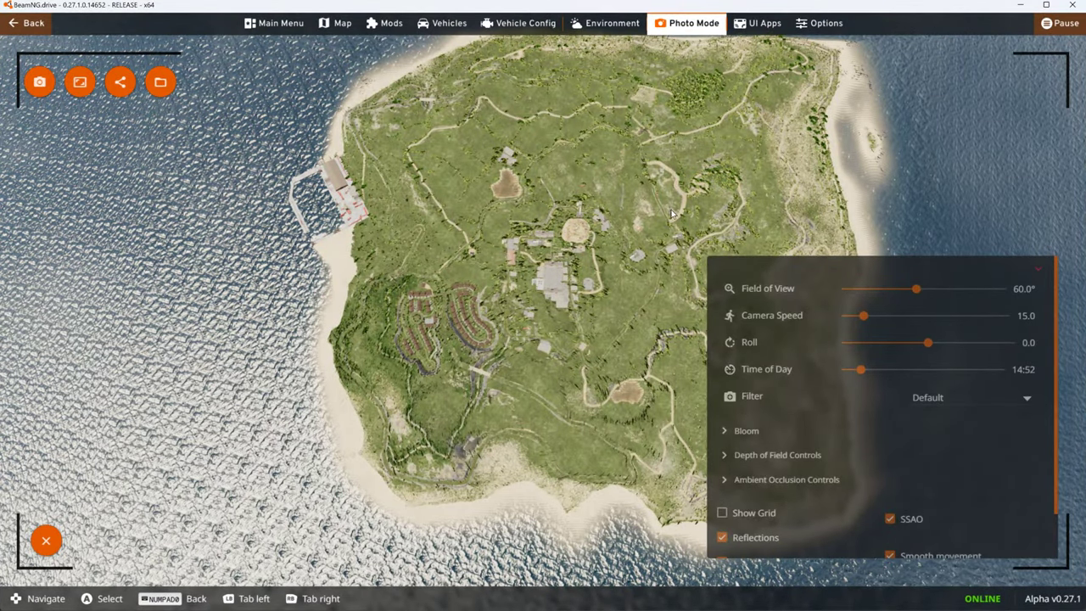
key("Escape")
key("Escape")
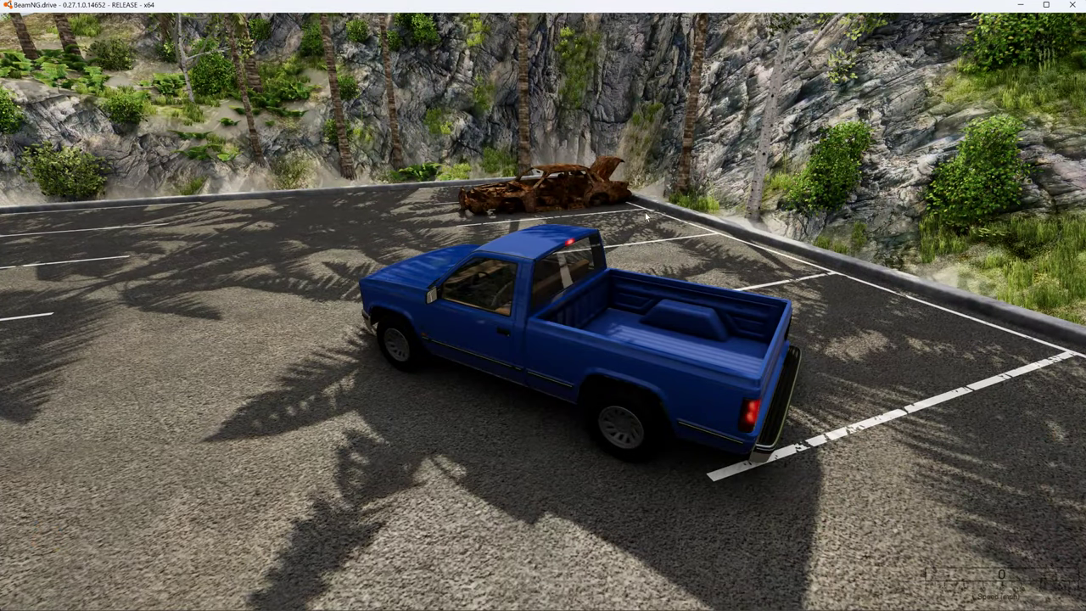
key("F11")
right_click_drag(543, 280, 408, 407)
scroll(465, 323, "down", 5)
right_click_drag(465, 323, 365, 170)
key("w")
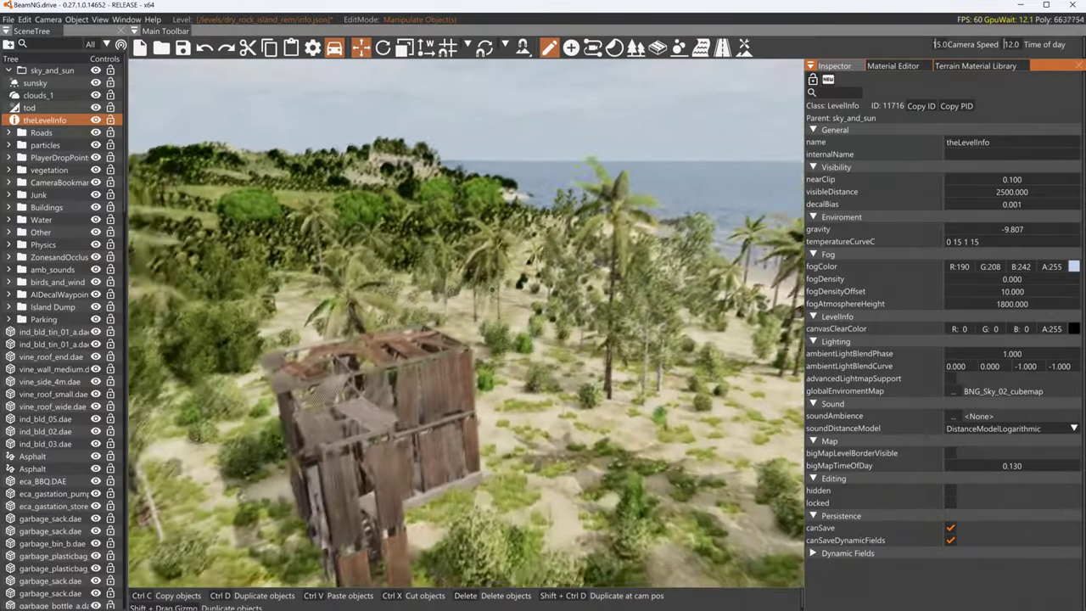
key("s")
right_click_drag(465, 322, 144, 348)
key("w")
right_click_drag(628, 110, 638, 219)
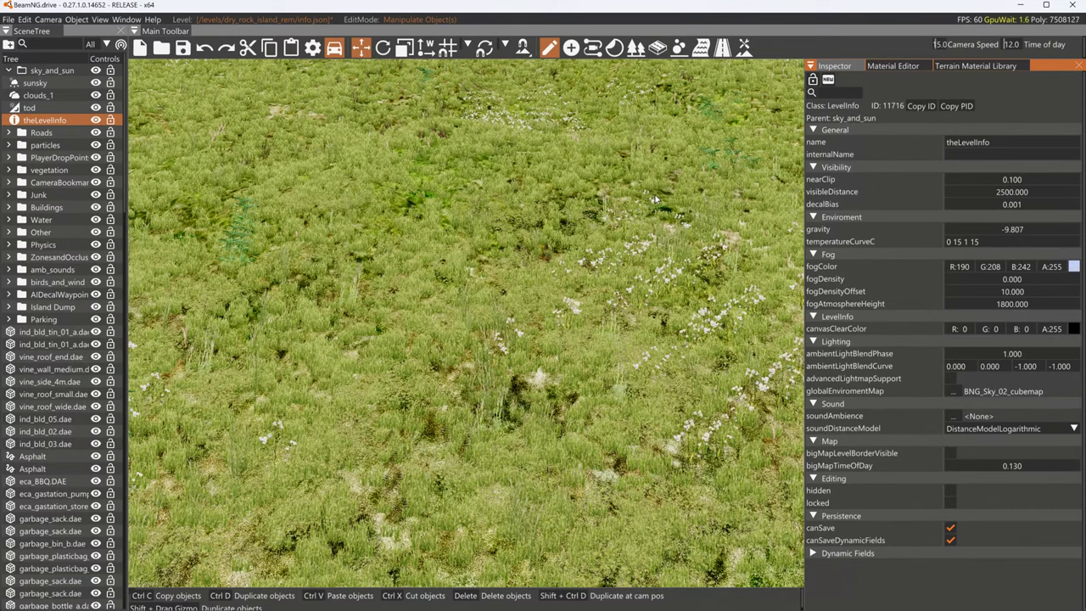
Assign 1024.png from /Levels/dry_rock_island_rem/art/terrains/ as the Base Color base texture of the Grass_new terrain material
left_click(968, 67)
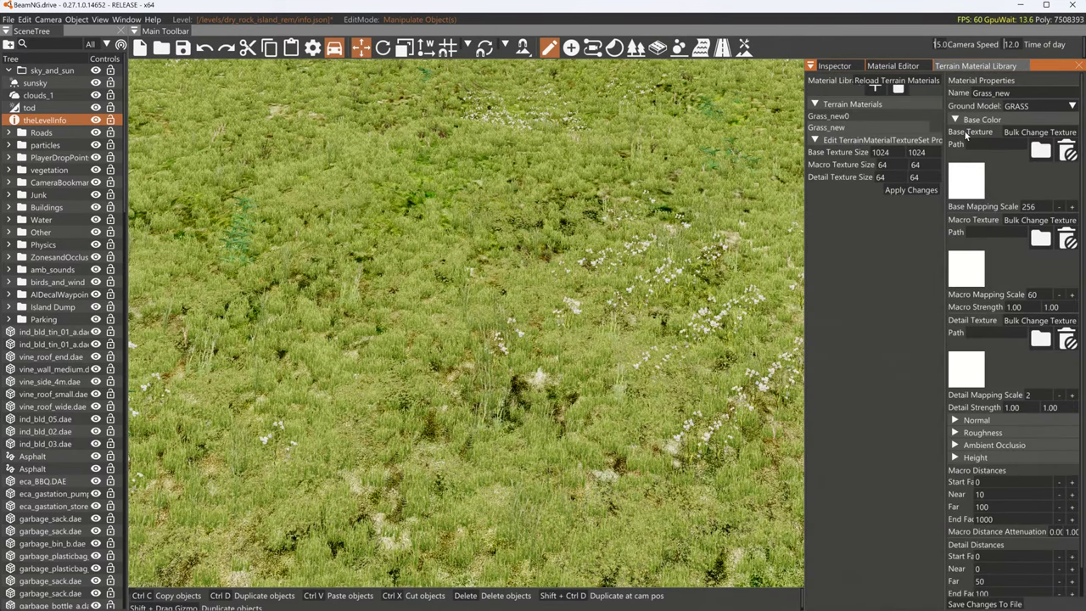
left_click(954, 186)
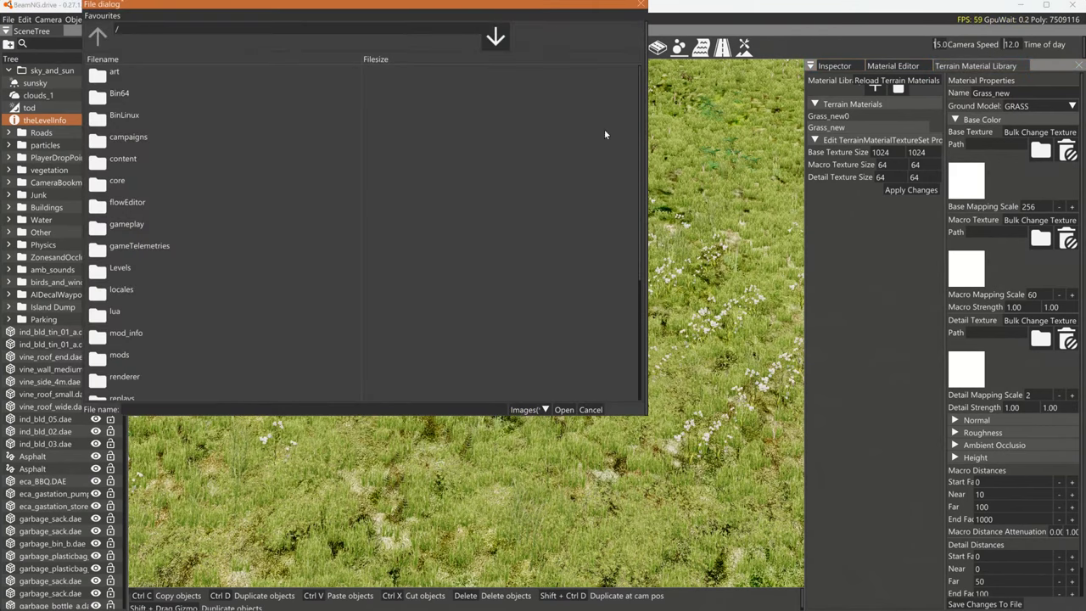
double_click(123, 268)
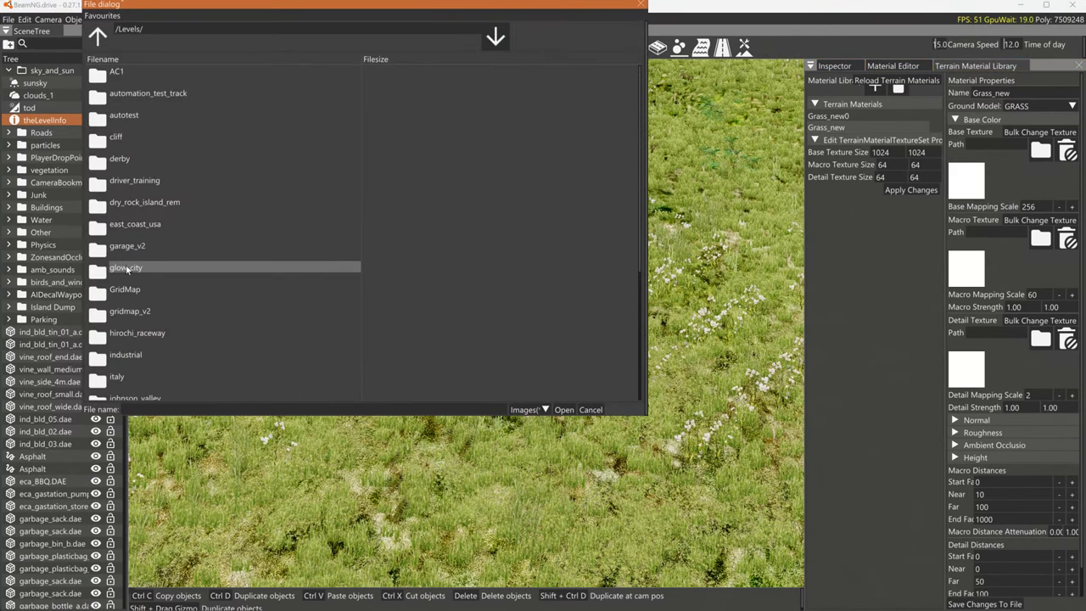
double_click(136, 204)
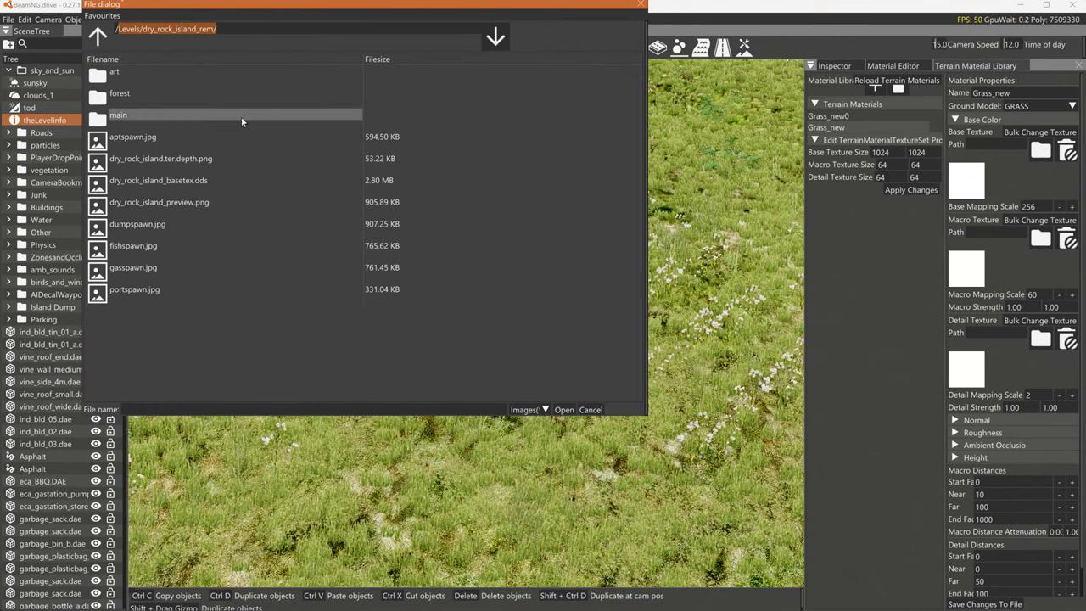
double_click(125, 75)
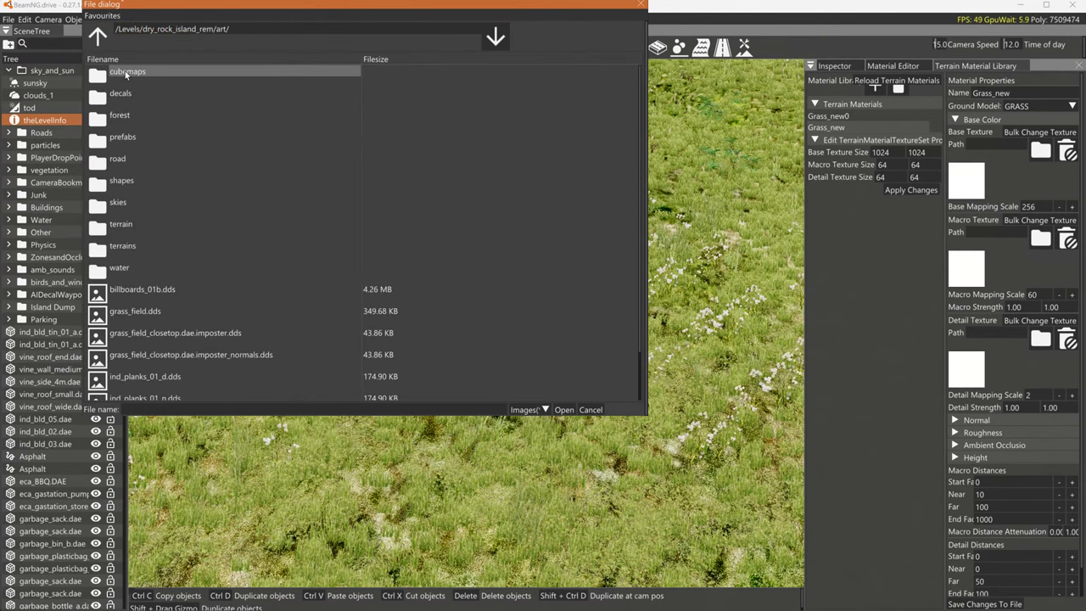
double_click(117, 245)
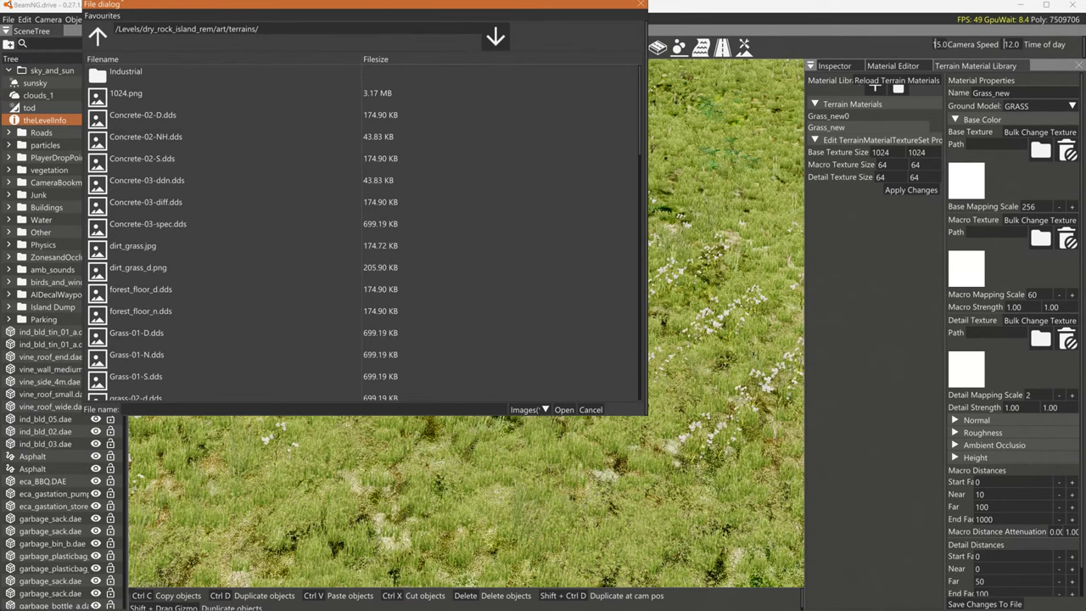
left_click_drag(213, 29, 130, 29)
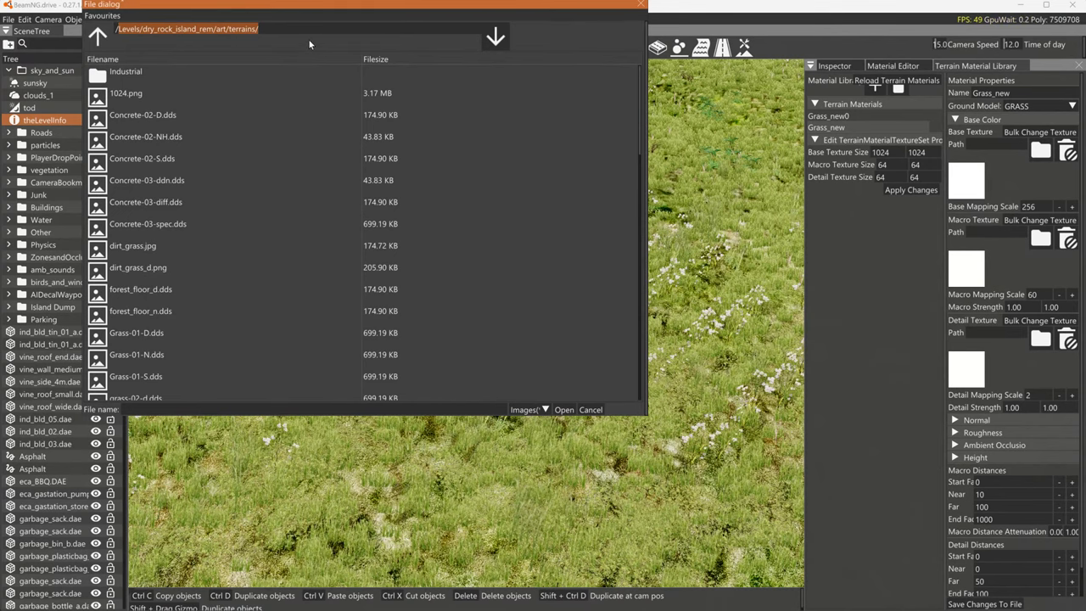
left_click(147, 90)
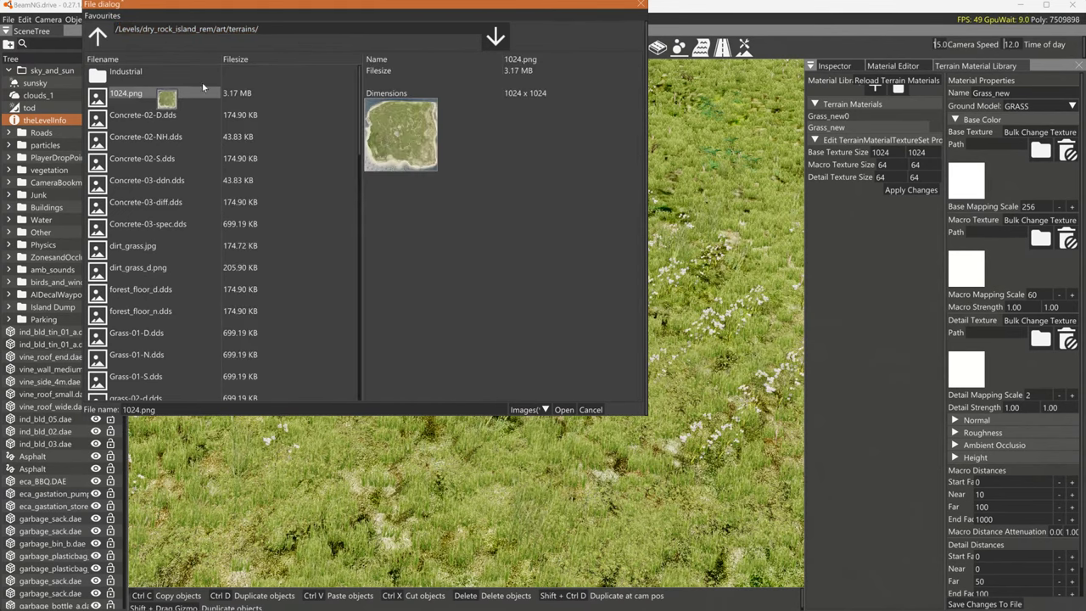
left_click(565, 410)
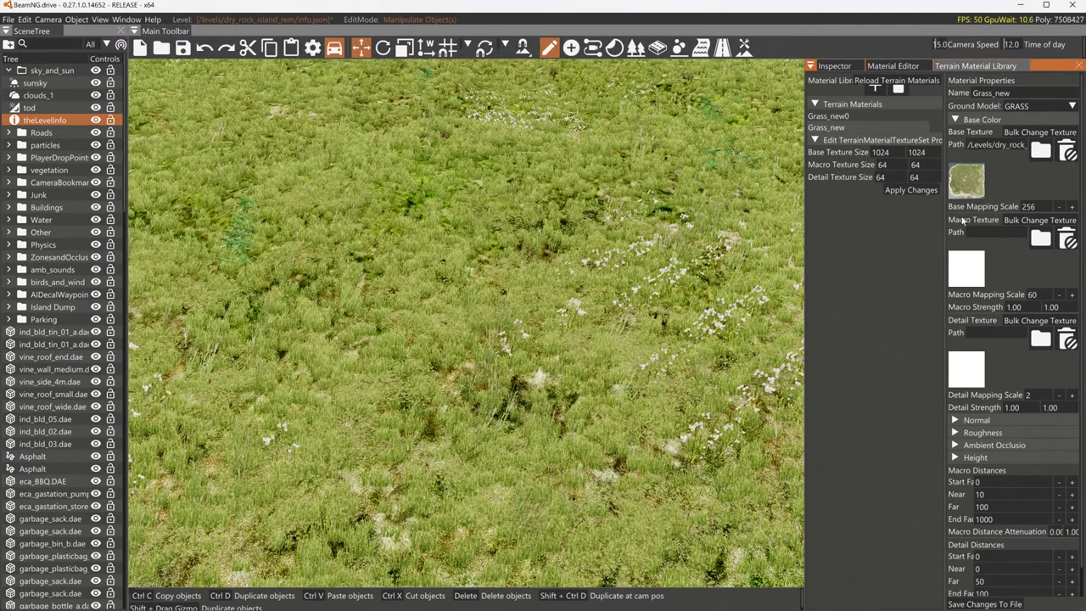
Assign 1024.png as the Ambient Occlusion base texture of Grass_new and save the terrain material changes
left_click(956, 445)
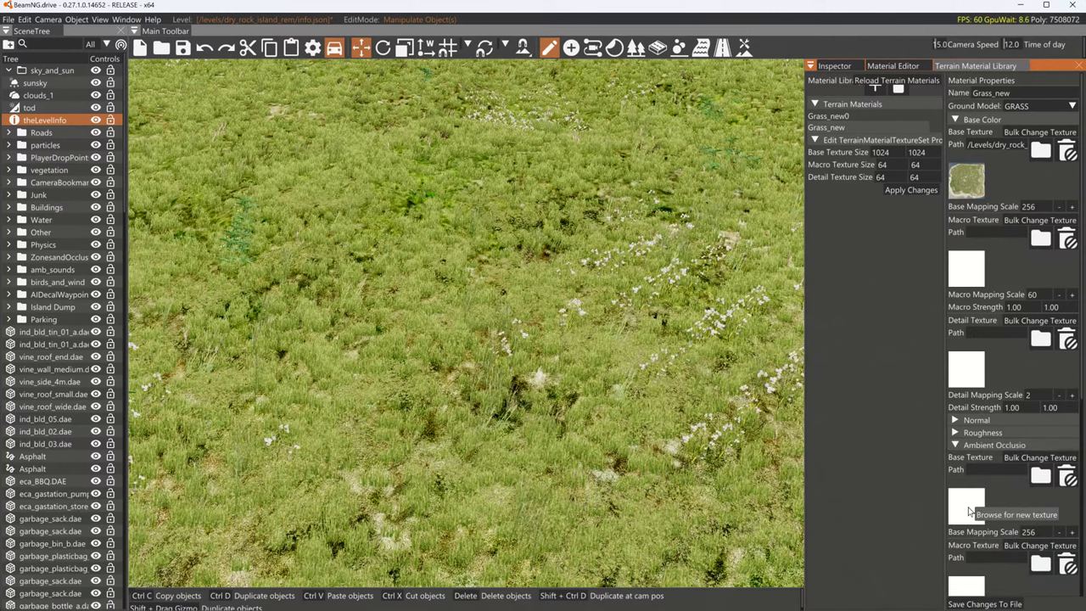
left_click(968, 506)
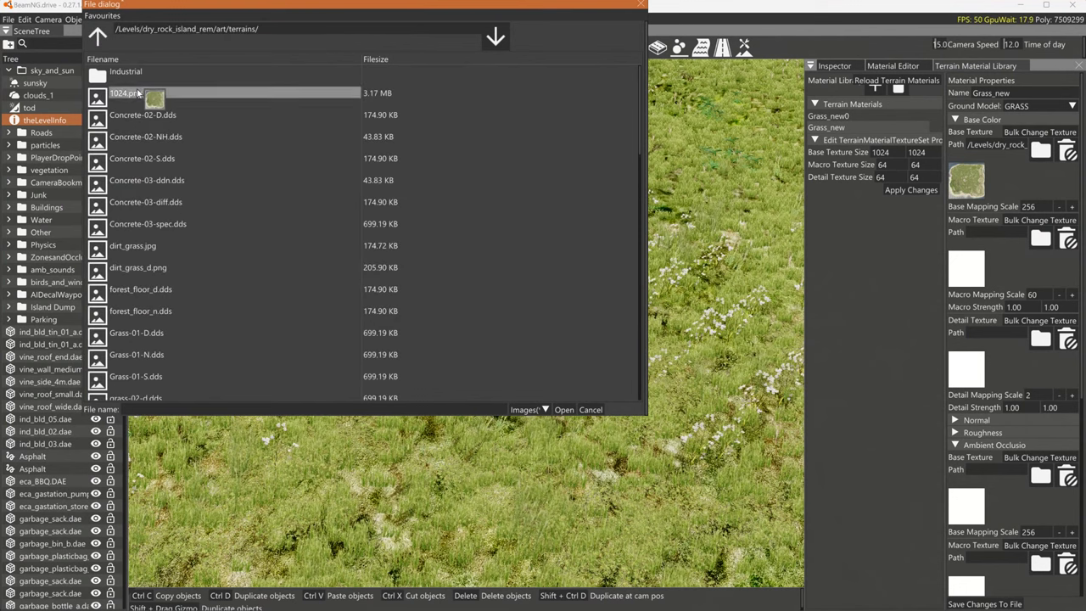
left_click(570, 410)
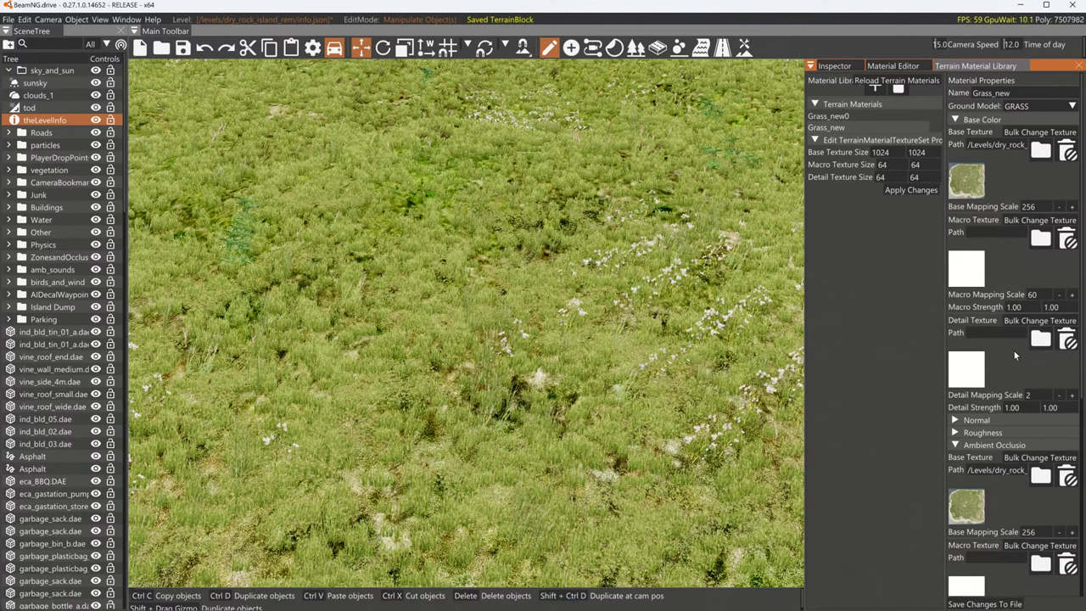
Start terrain editing and add Grass_new to the terrain painter's material list
left_click(743, 47)
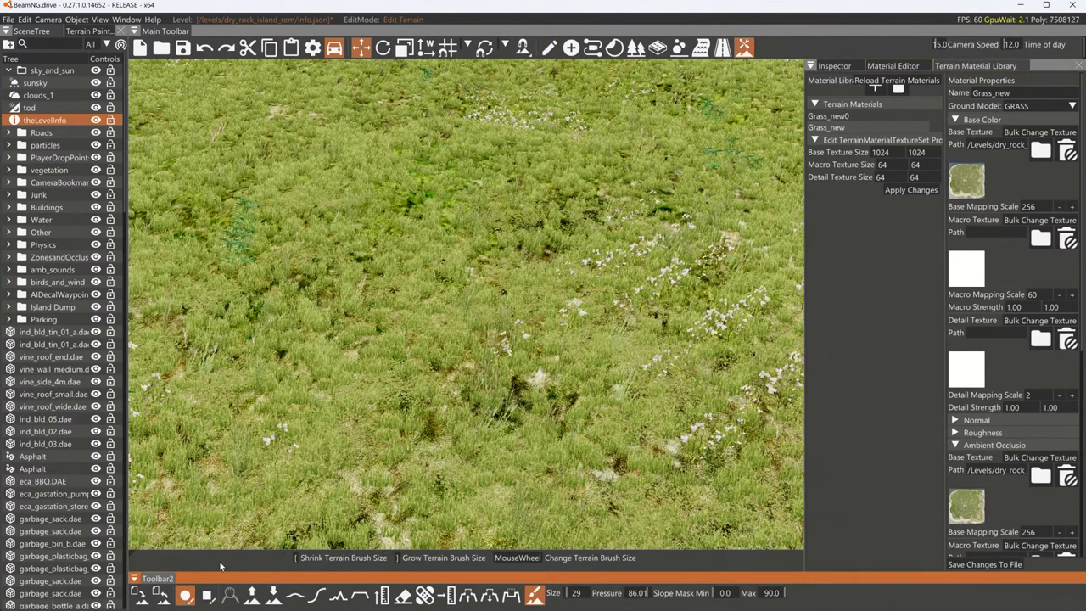
left_click(81, 32)
left_click(59, 275)
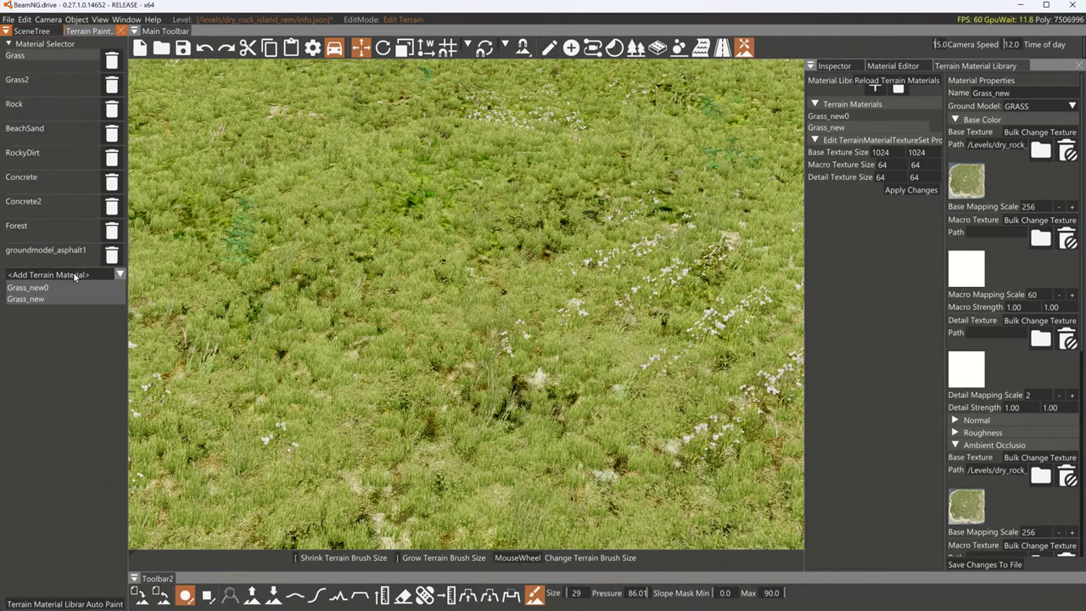
left_click(26, 299)
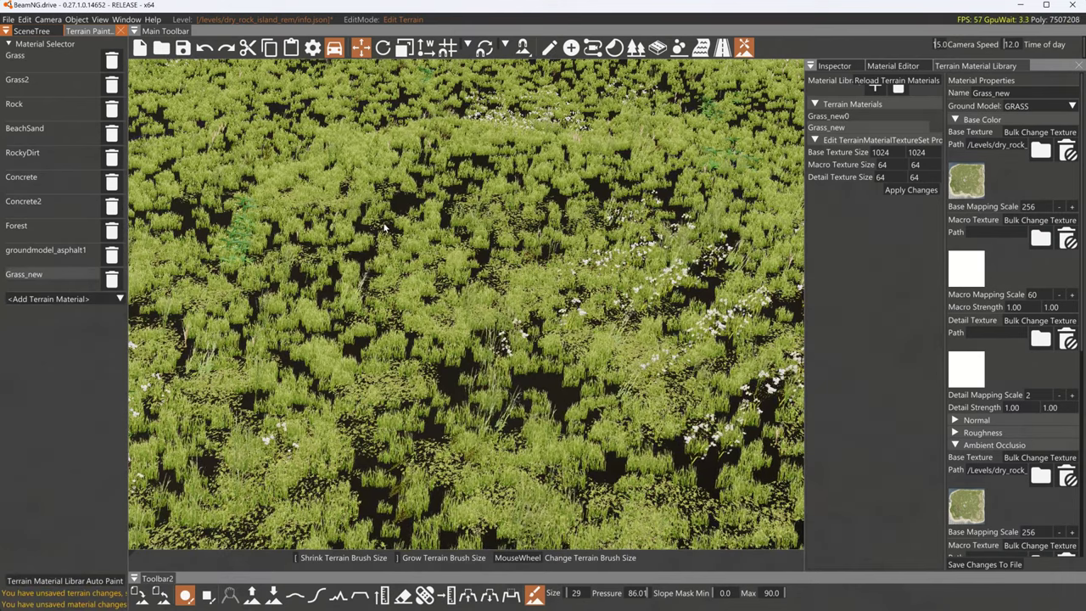
Paint a test patch of Grass_new onto the blackened terrain and inspect it from high above the island
right_click_drag(465, 305, 738, 331)
right_click_drag(424, 159, 523, 158)
key("s")
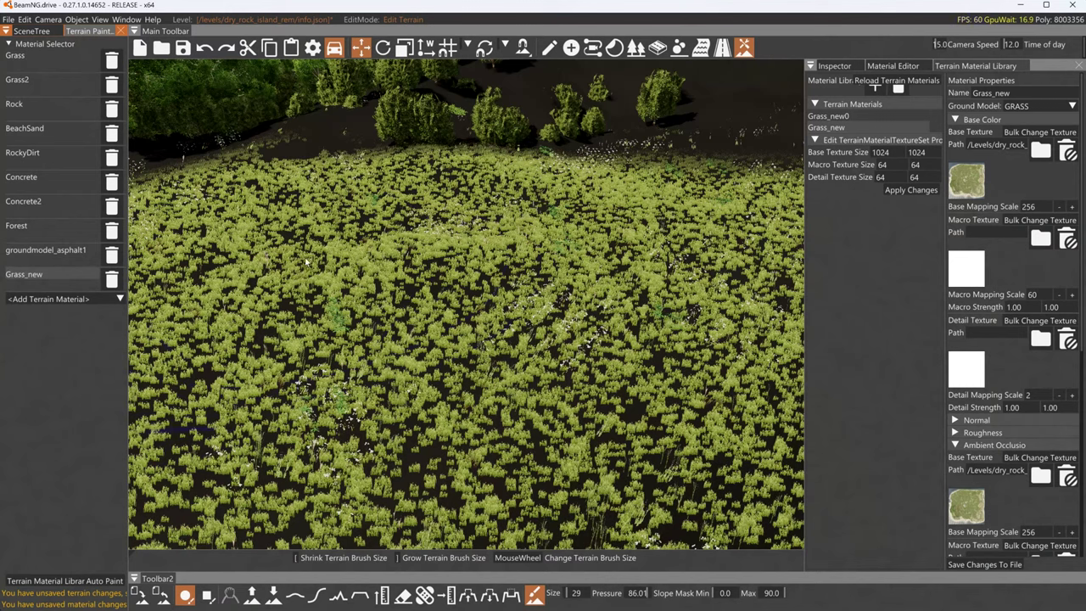
mouse_move(507, 243)
left_mouse_down()
mouse_move(489, 262)
mouse_move(560, 359)
mouse_move(458, 203)
mouse_move(549, 192)
left_mouse_up()
mouse_move(549, 212)
right_mouse_down()
mouse_move(552, 246)
mouse_move(528, 270)
right_mouse_up()
key("s")
scroll(555, 261, "down", 4)
key("s")
scroll(565, 246, "up", 5)
key("s")
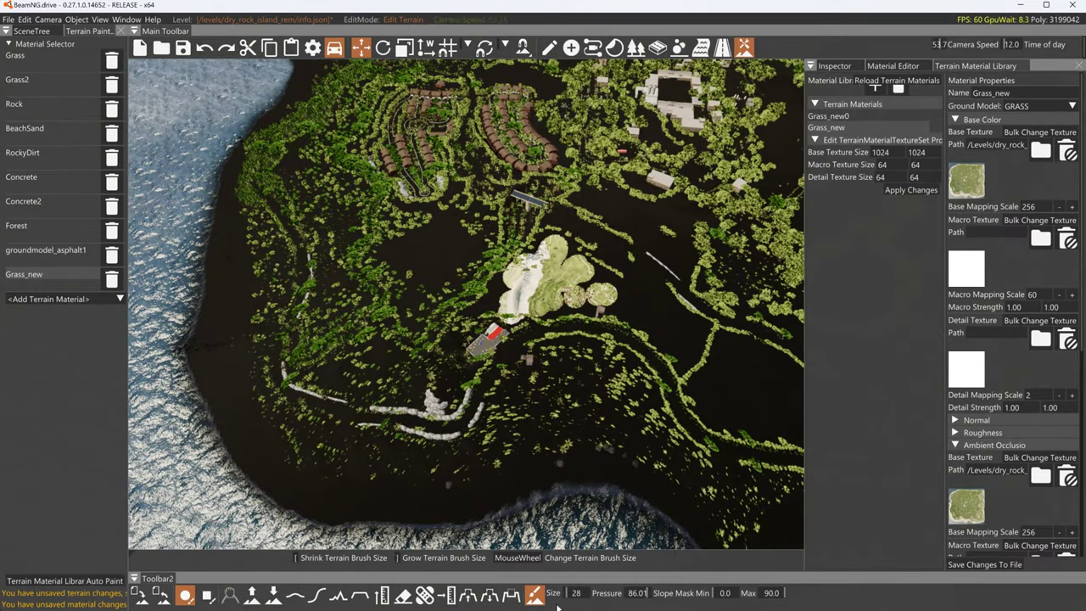
Set the terrain brush size to 256 and paint Grass_new over a large area of the island around the test patch
left_click_drag(571, 594, 624, 587)
mouse_move(488, 289)
left_mouse_down()
mouse_move(463, 292)
mouse_move(425, 246)
mouse_move(407, 289)
mouse_move(619, 327)
mouse_move(509, 382)
mouse_move(547, 341)
left_mouse_up()
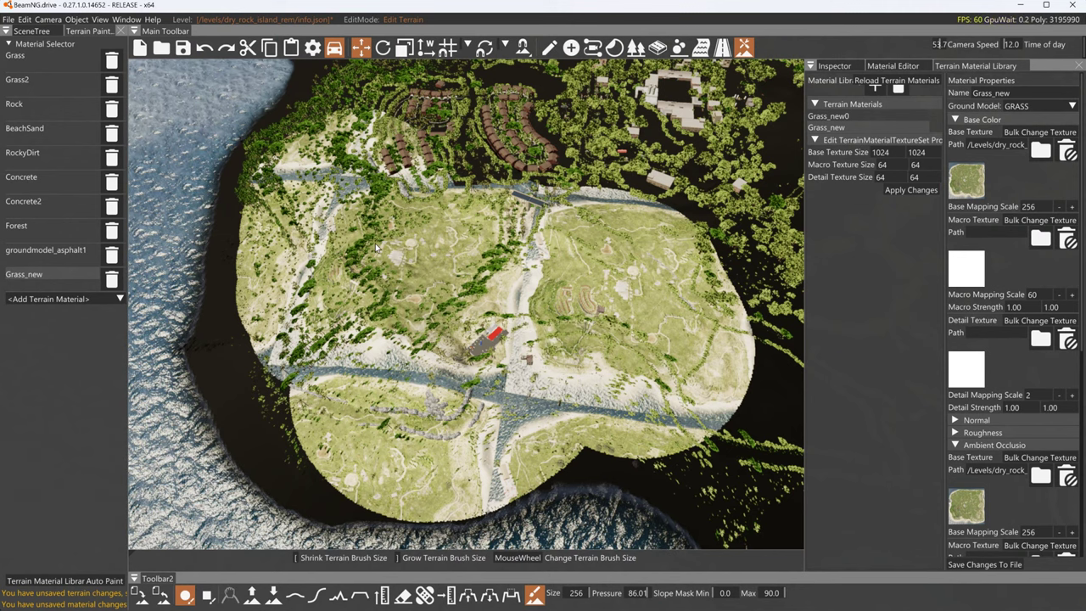
mouse_move(475, 340)
right_mouse_down()
mouse_move(520, 199)
mouse_move(492, 222)
right_mouse_up()
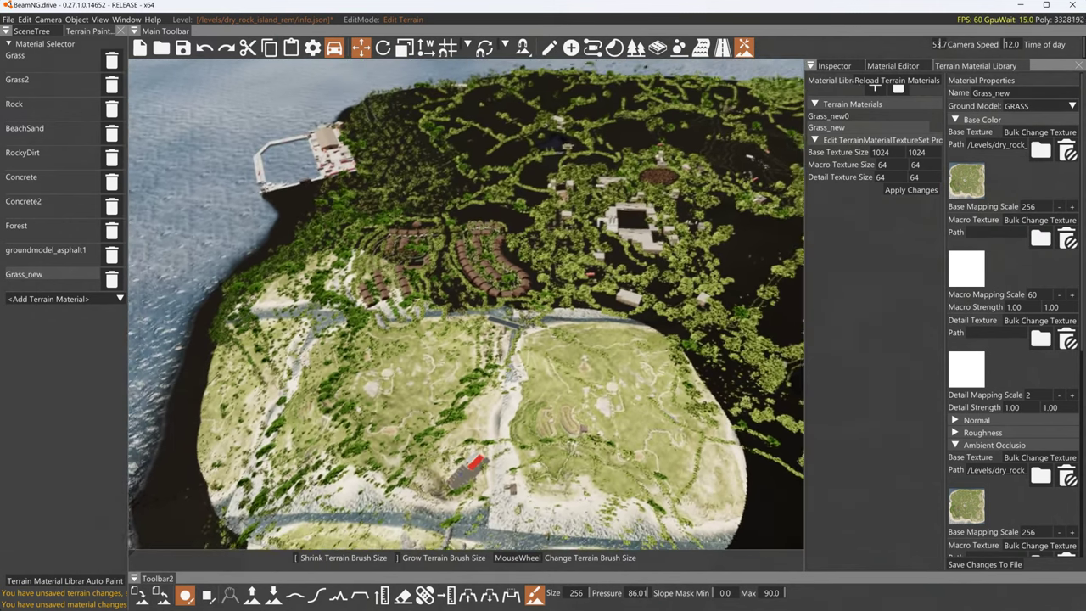
Filter the scene objects by "ter", select the Terrain object, and examine its TerrainBlock properties
left_click(33, 33)
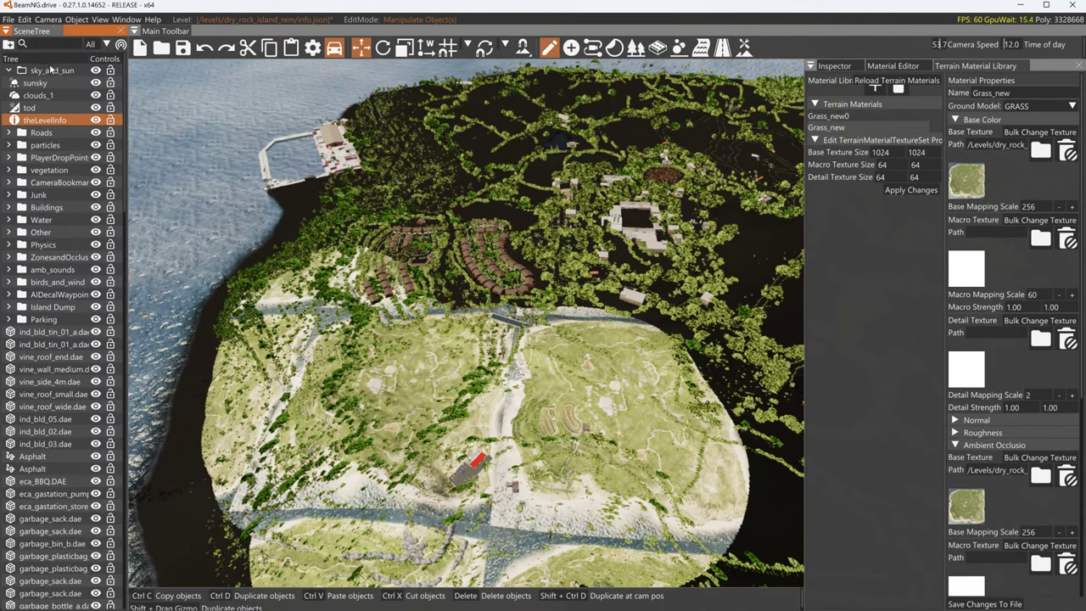
type("ter")
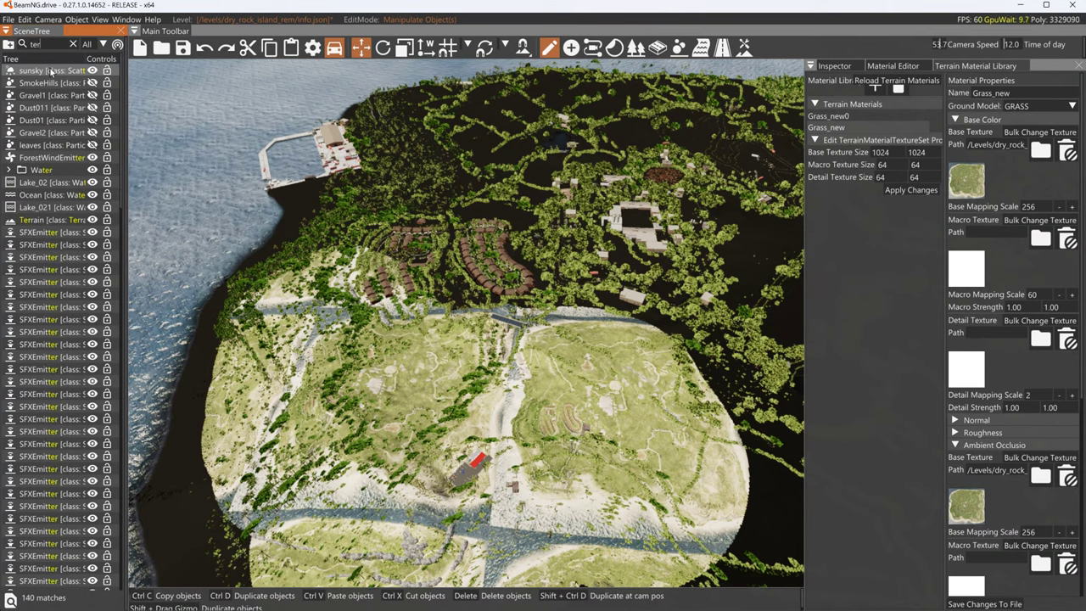
left_click(41, 223)
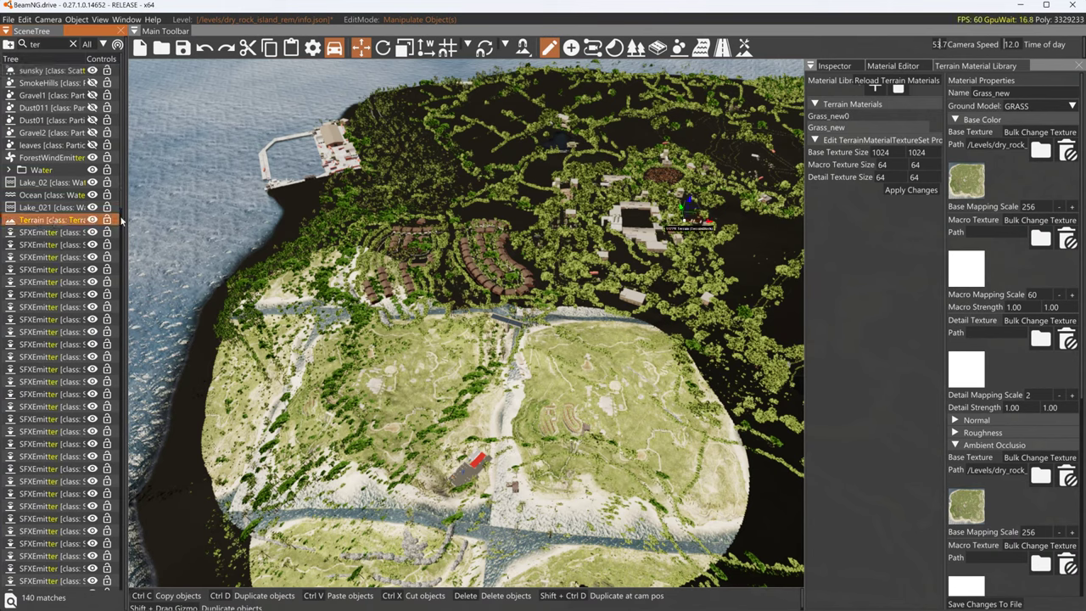
left_click(832, 66)
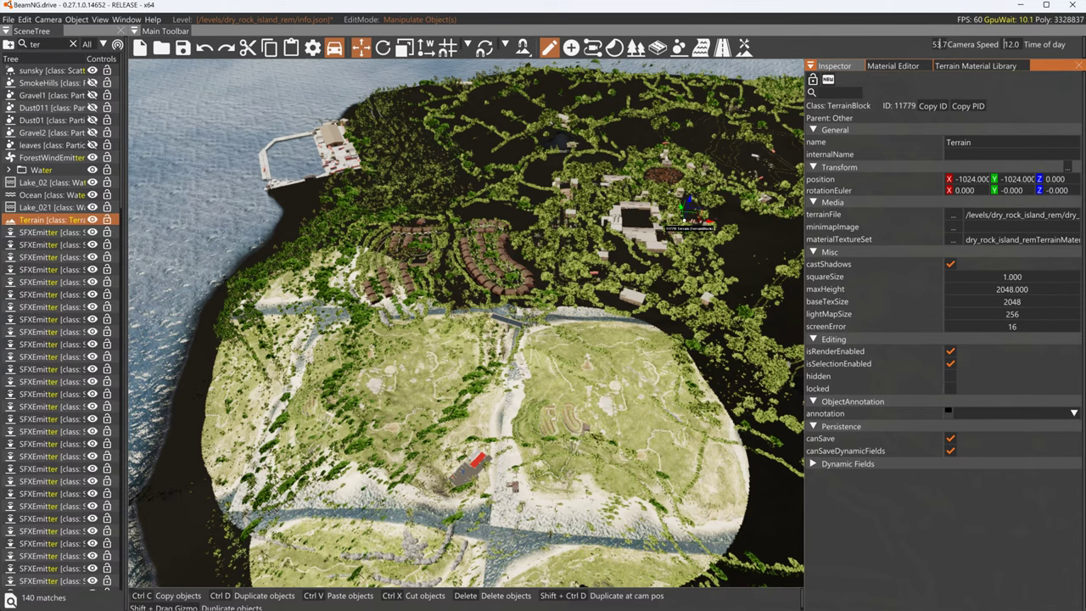
right_click_drag(665, 170, 738, 142)
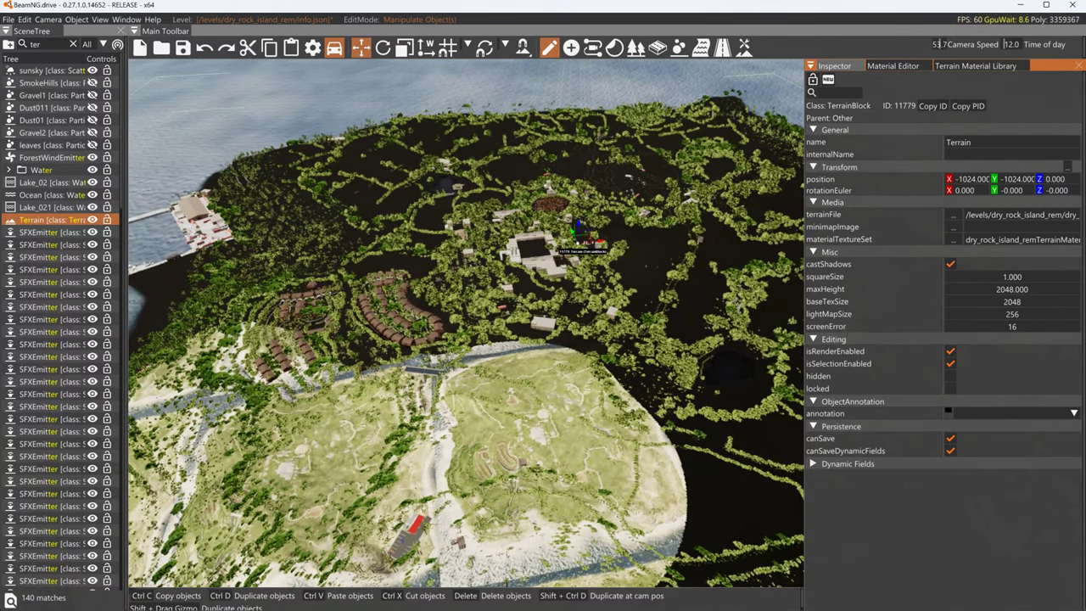
Set the base mapping scale of Grass_new to 1024 and save the terrain material changes to file
left_click(891, 66)
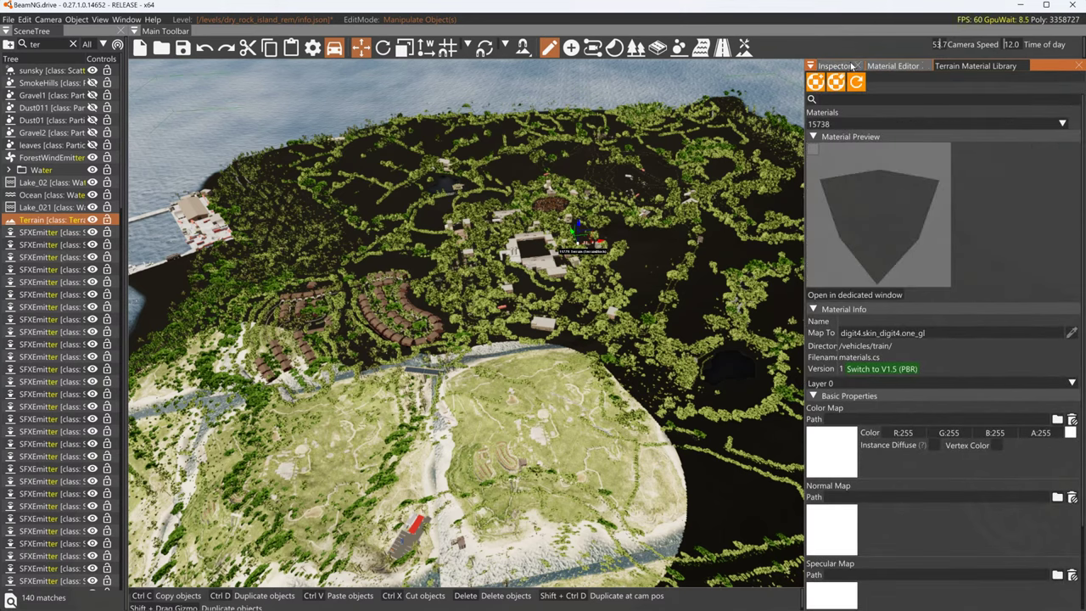
left_click(976, 66)
double_click(1035, 207)
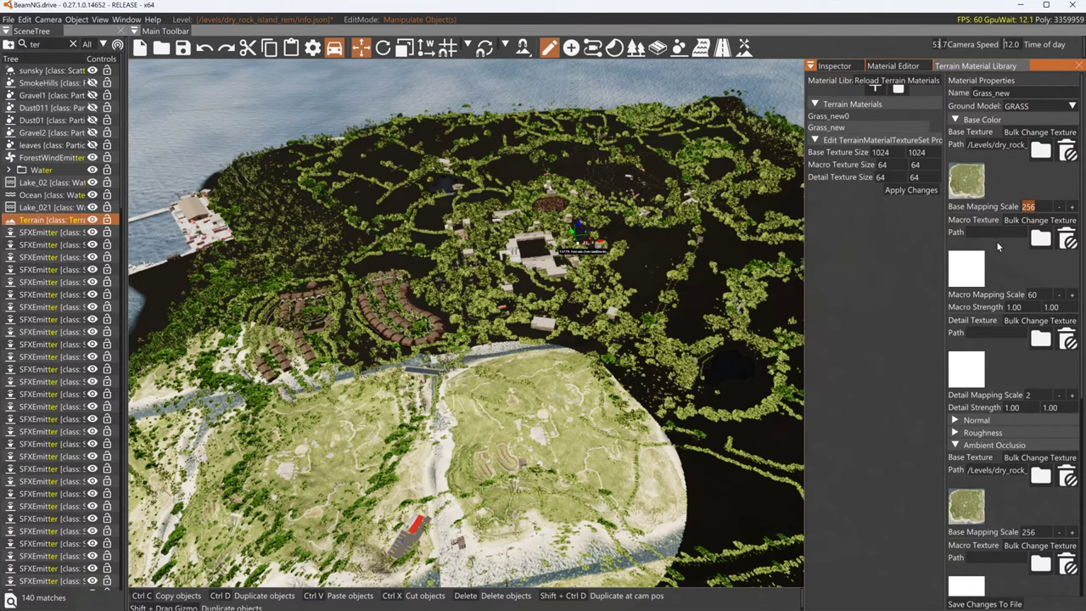
type("1024")
key("Return")
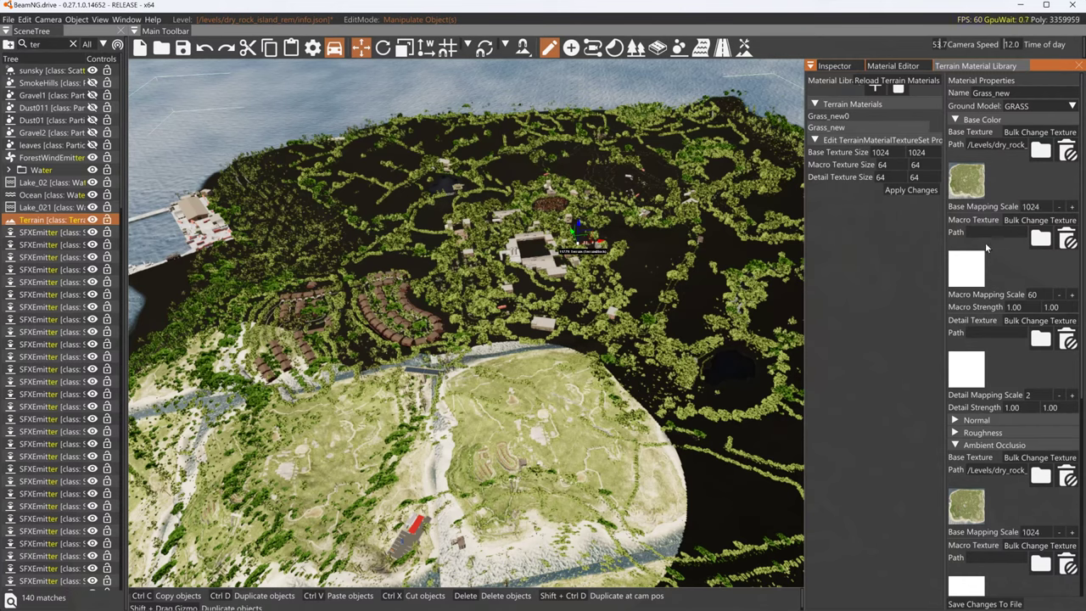
left_click(985, 604)
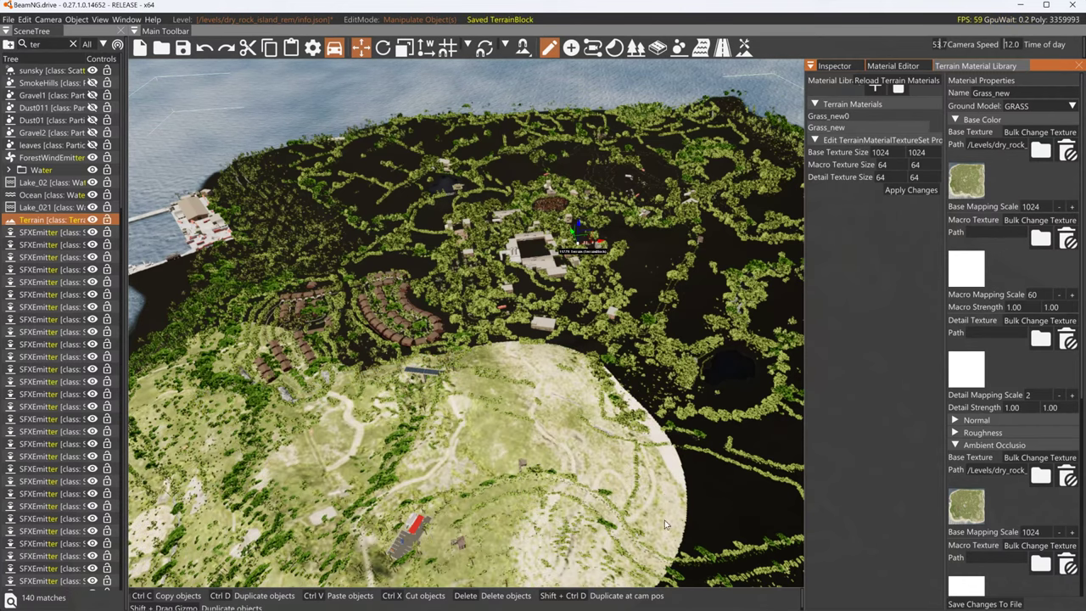
Paint Grass_new with the 256-size terrain brush over the black coastal strip and the inland area beyond the existing patch
right_click_drag(631, 302, 517, 433)
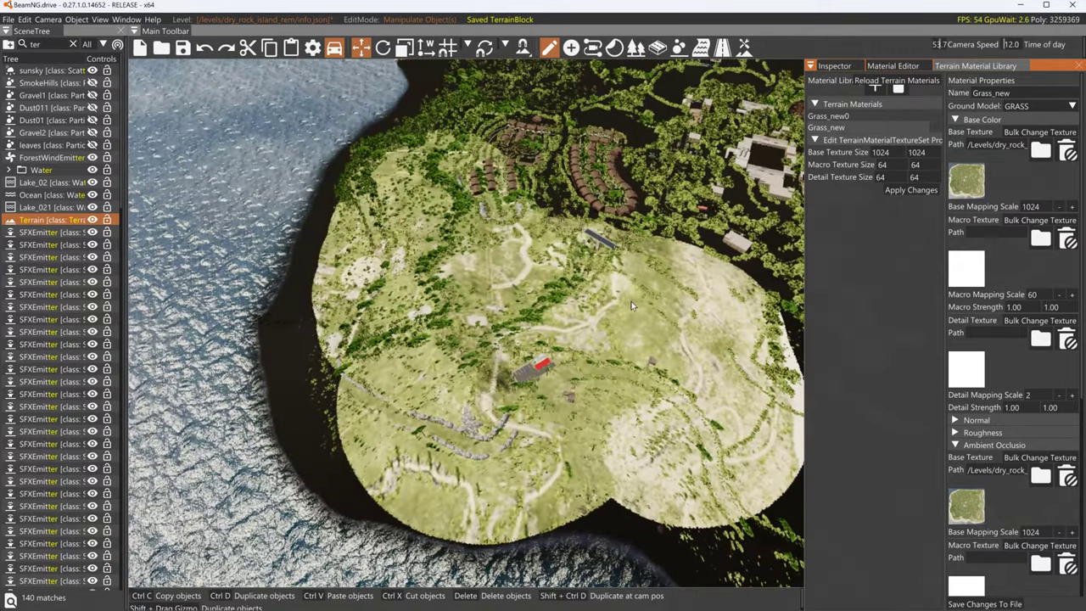
right_click_drag(421, 230, 423, 239)
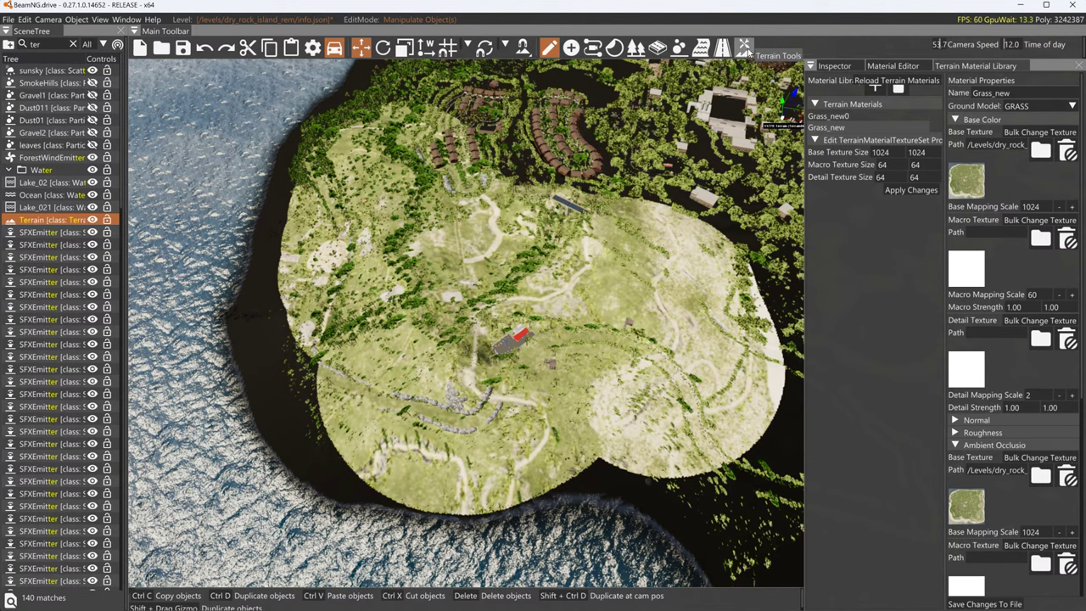
left_click(745, 47)
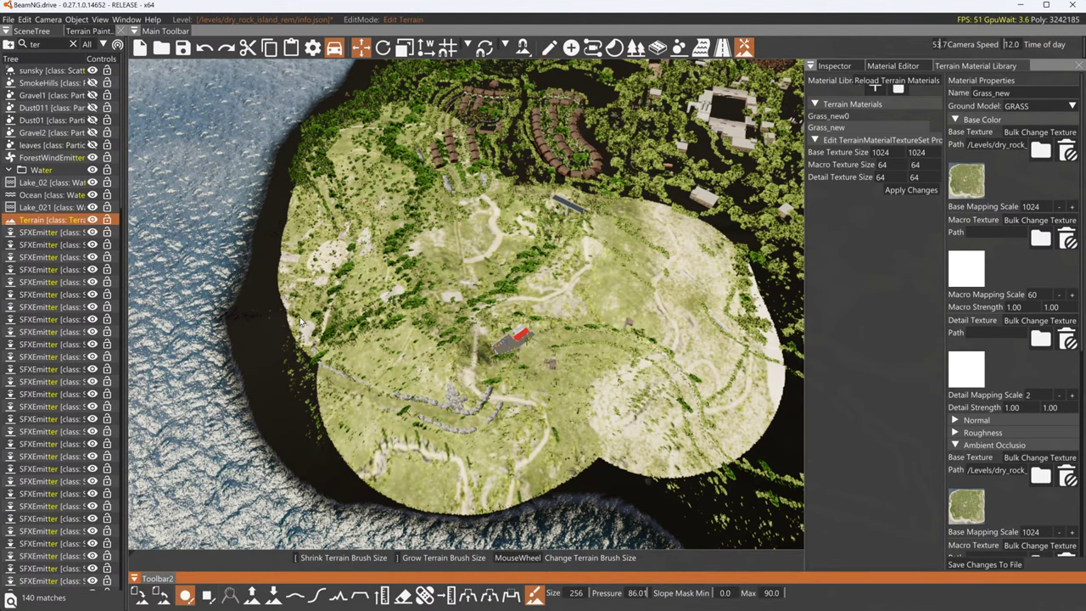
mouse_move(320, 433)
left_mouse_down()
mouse_move(263, 221)
mouse_move(254, 245)
mouse_move(310, 451)
mouse_move(267, 345)
mouse_move(366, 54)
left_mouse_up()
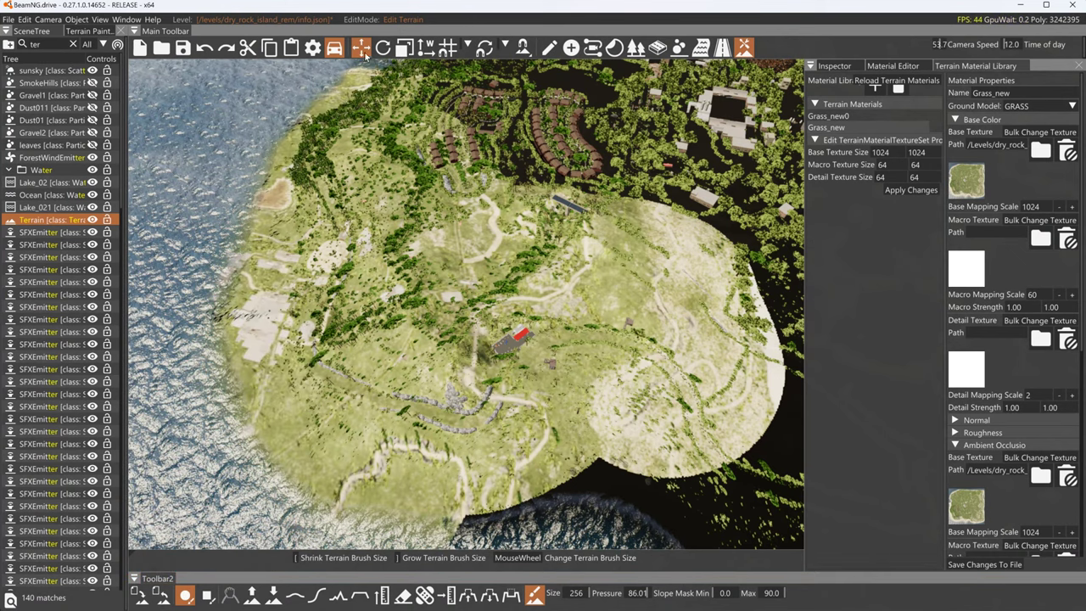
left_click_drag(427, 349, 713, 470)
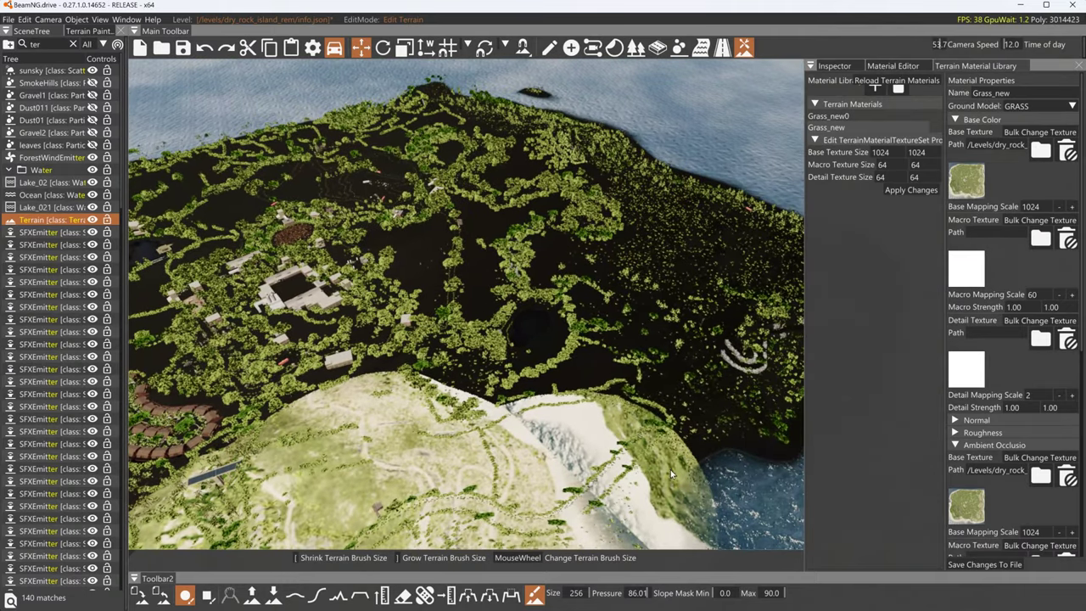
mouse_move(705, 442)
left_mouse_down()
mouse_move(696, 331)
mouse_move(507, 420)
mouse_move(509, 288)
mouse_move(442, 280)
mouse_move(339, 322)
mouse_move(413, 212)
mouse_move(434, 248)
left_mouse_up()
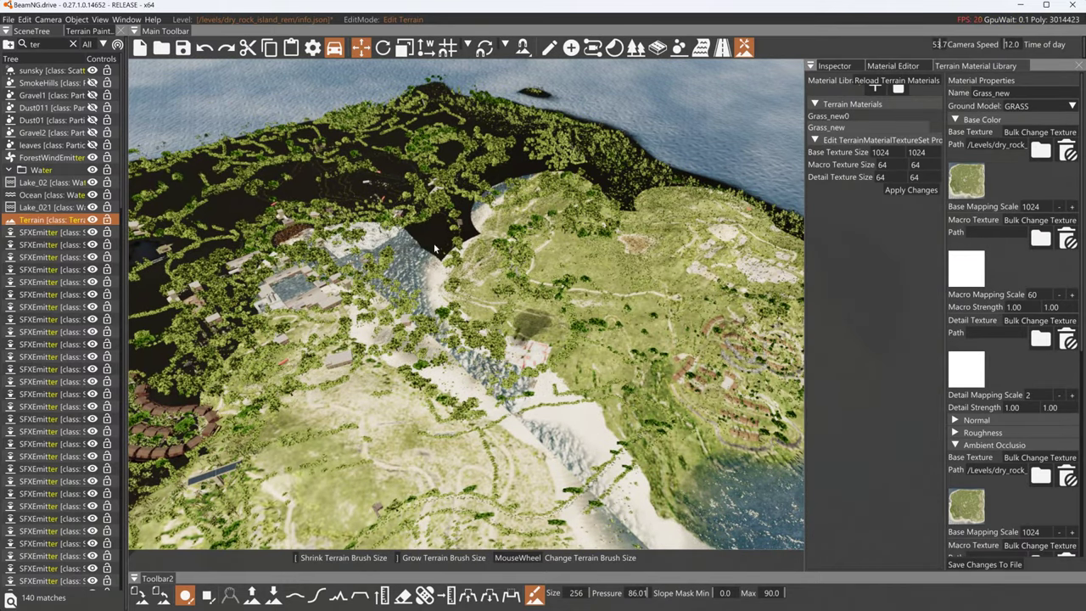
left_click_drag(413, 204, 440, 168)
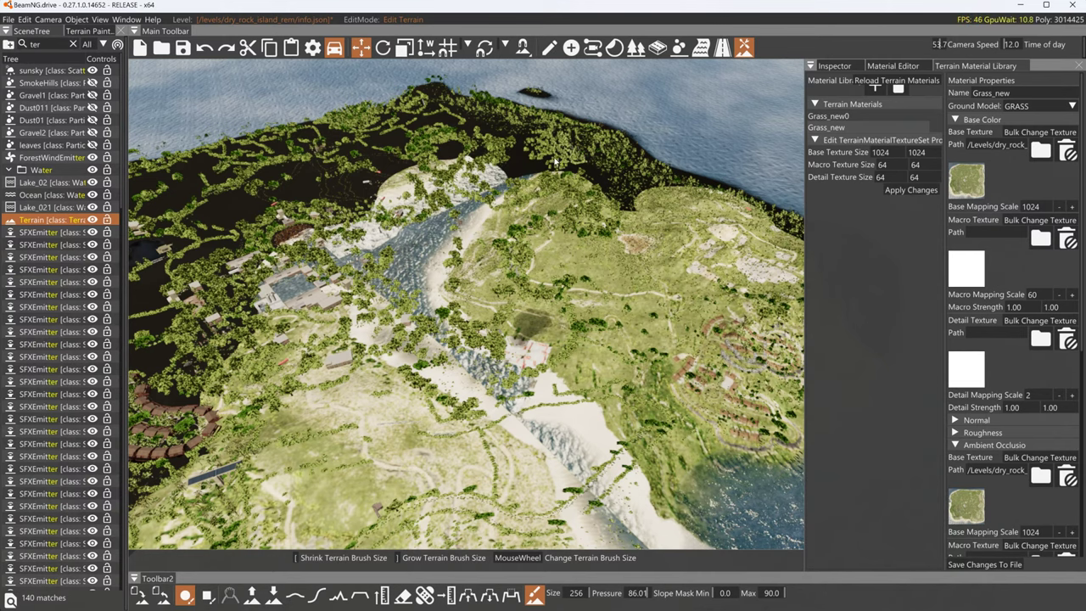
Extend the Grass_new paint over the housing rows, the building complex and the headland along the far shore
right_click_drag(441, 246, 340, 348)
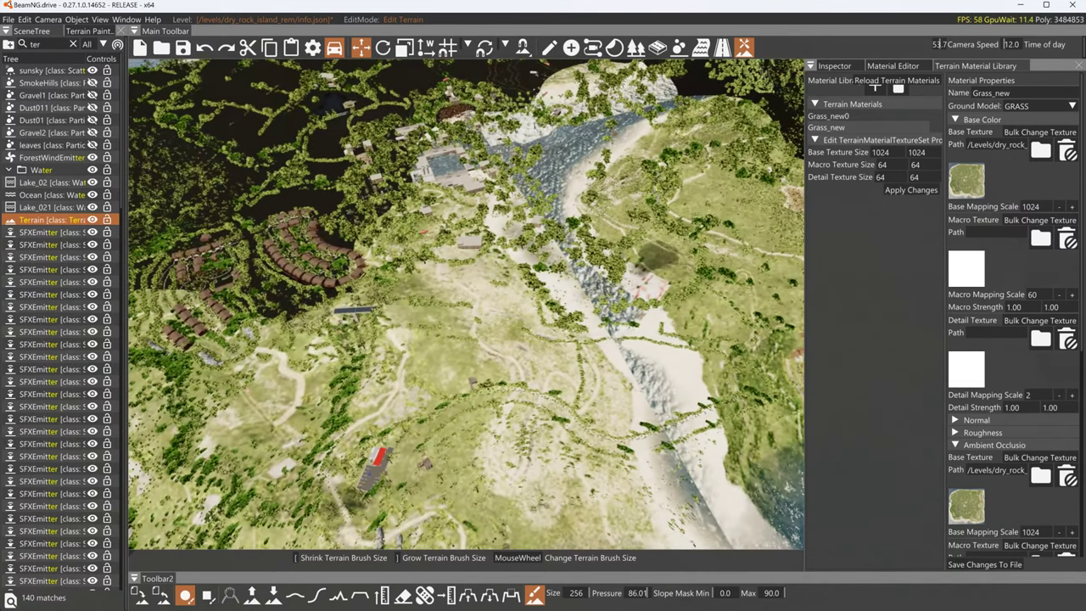
left_click_drag(365, 200, 443, 295)
key("s")
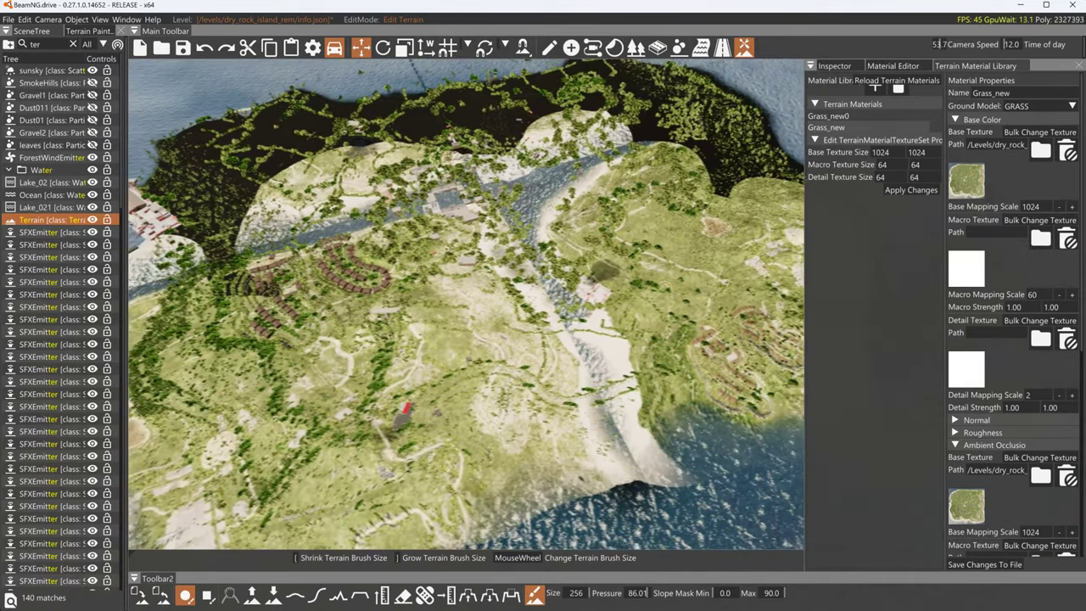
right_click_drag(703, 383, 714, 359)
key("s")
key("w")
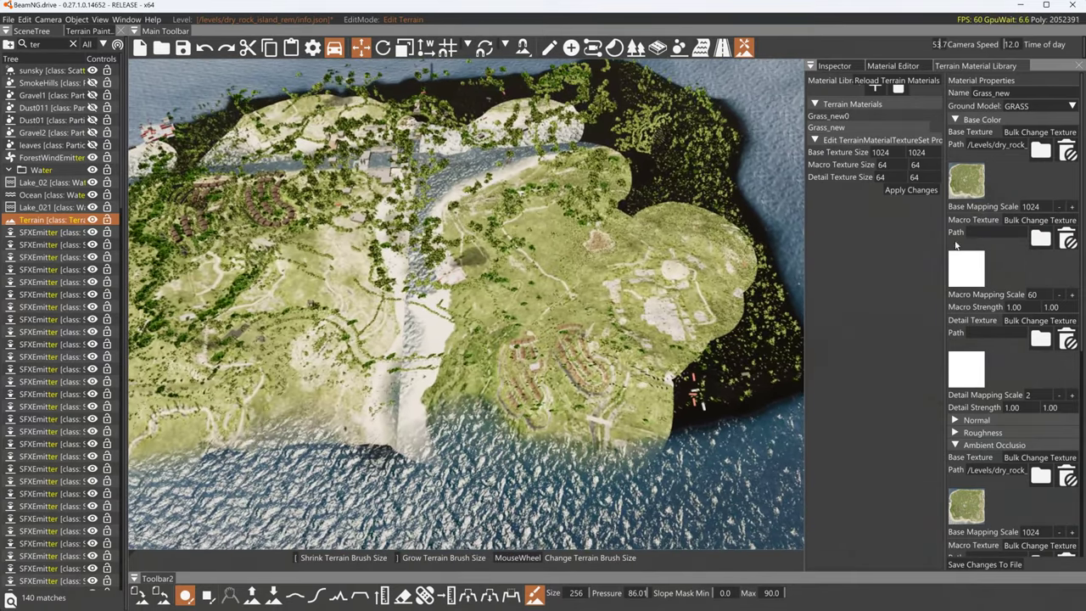
Set the base mapping scale of Grass_new to 2048 and save the terrain material changes to file
left_click(1033, 207)
type("2048")
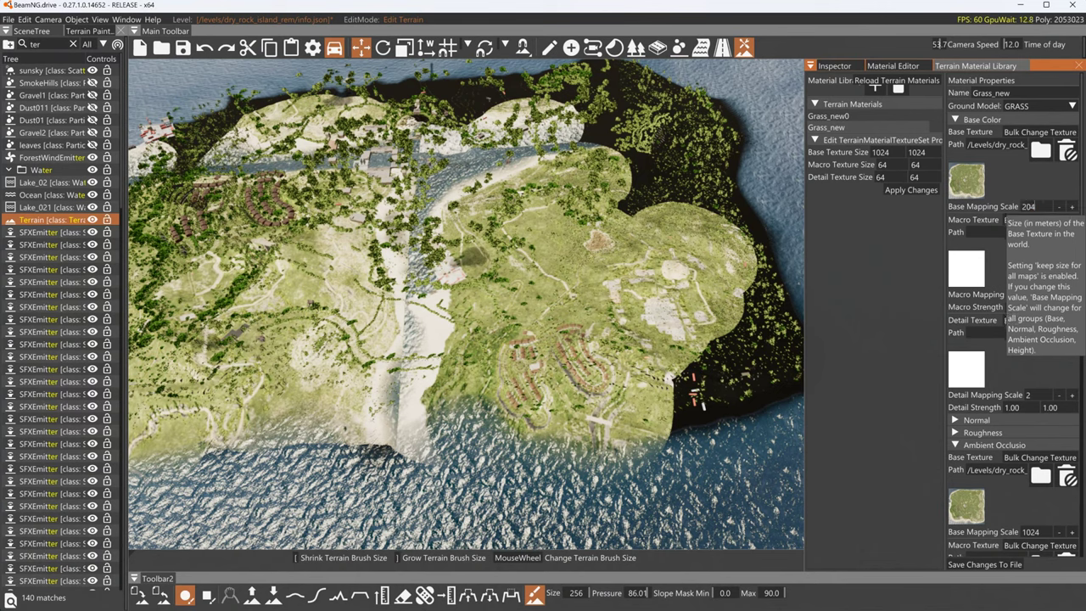
key("Return")
left_click(999, 567)
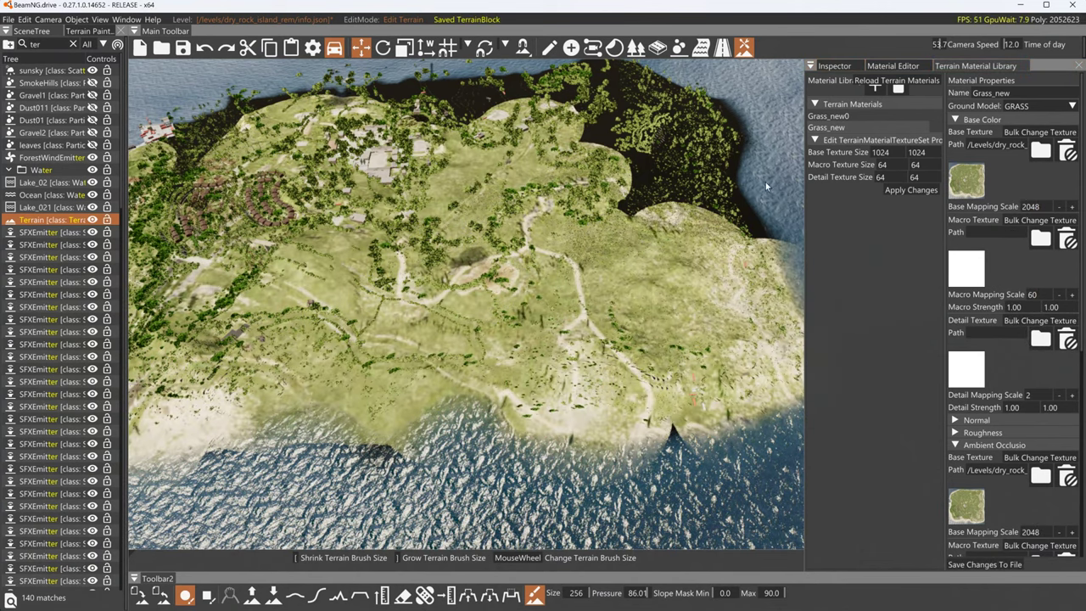
Examine the rescaled island texture from high above and at ground level along the dirt roads and grassy hills
right_click_drag(295, 443, 376, 235)
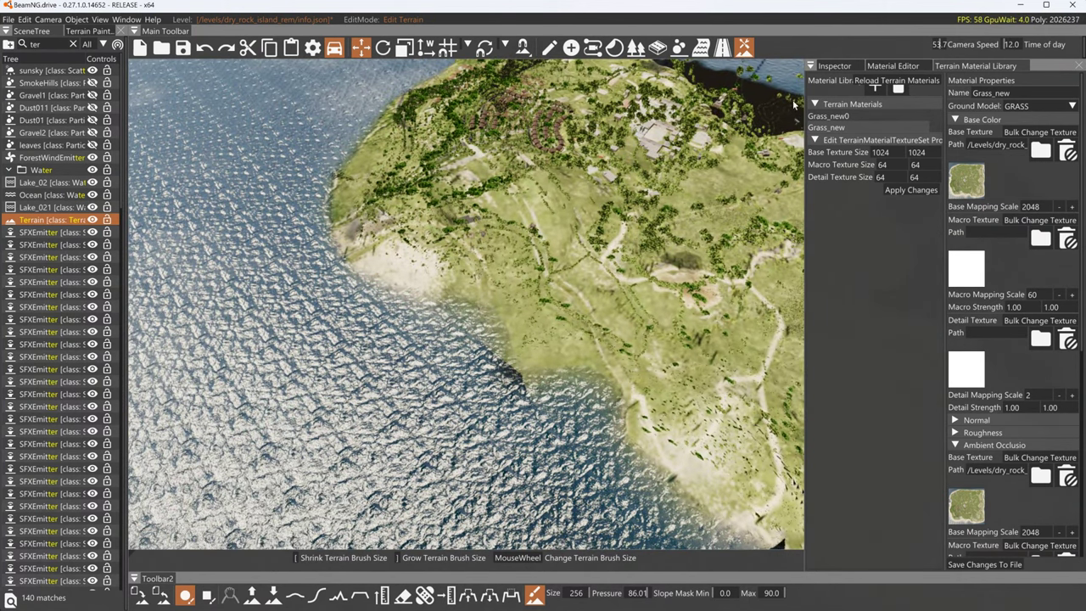
right_click_drag(720, 136, 660, 194)
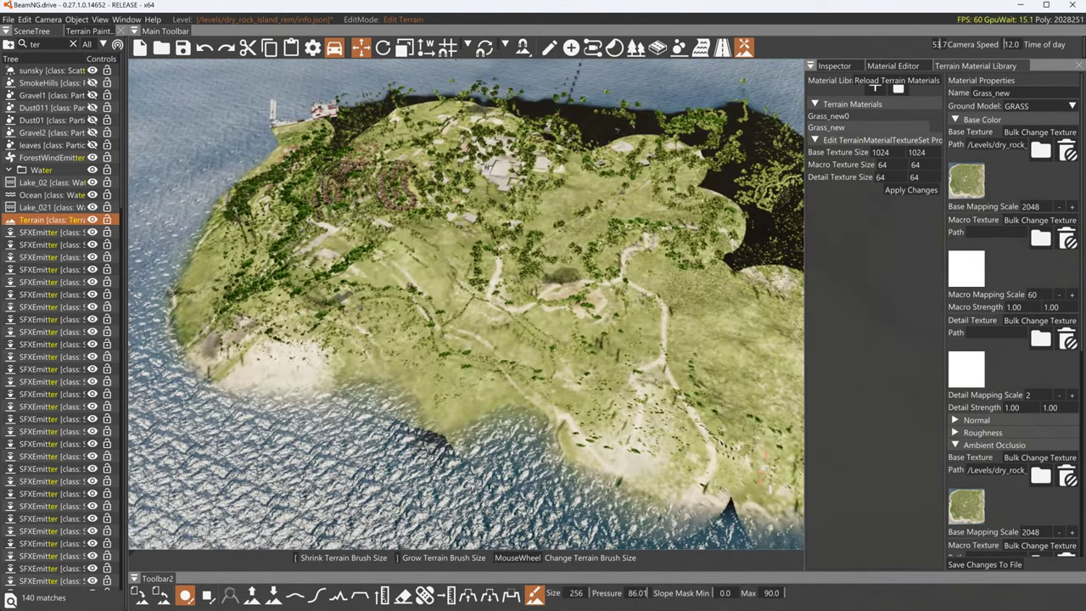
key("w")
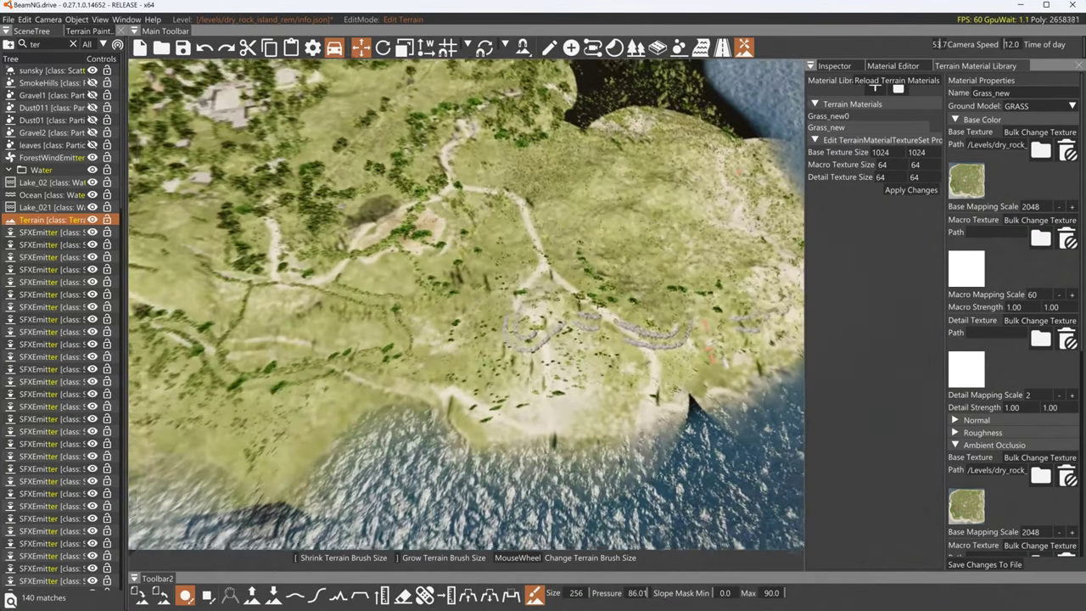
key("w")
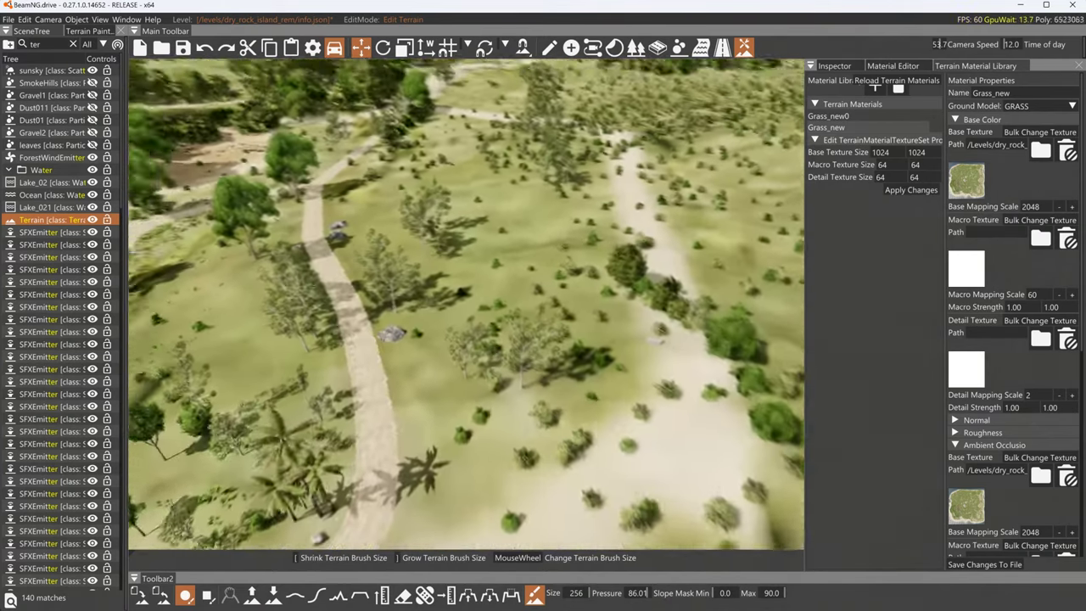
key("w")
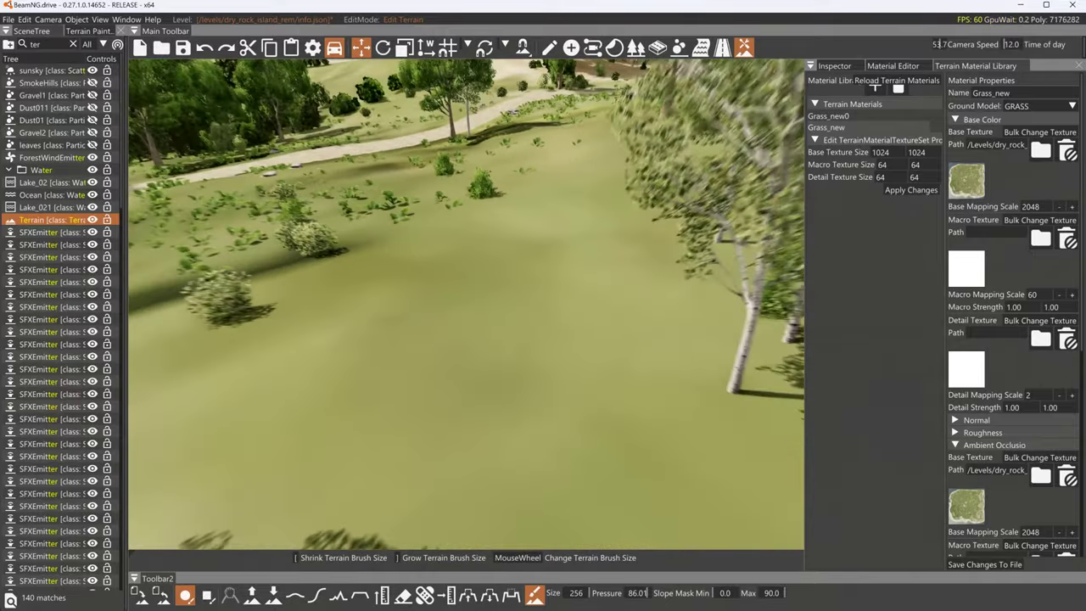
key("w")
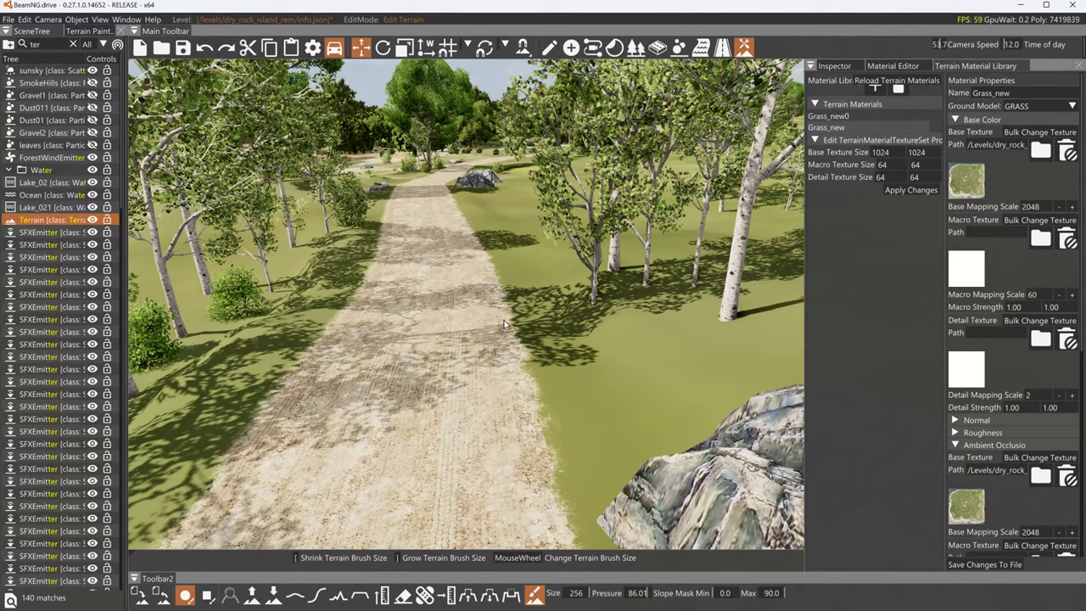
key("w")
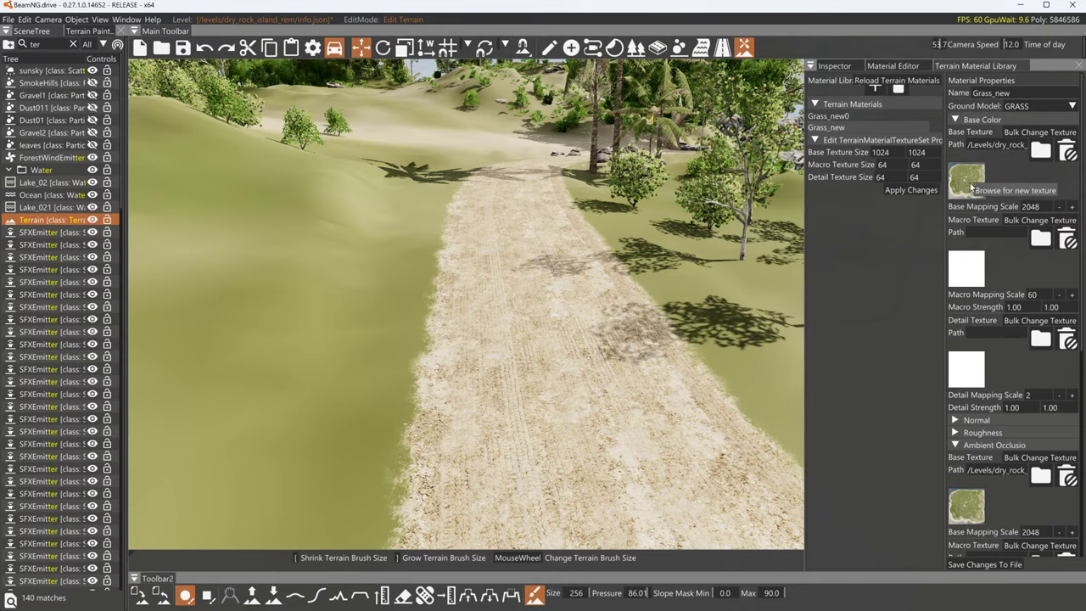
key("w")
right_click_drag(732, 273, 544, 170)
key("s")
key("w")
key("w")
key("w")
right_click_drag(698, 271, 698, 270)
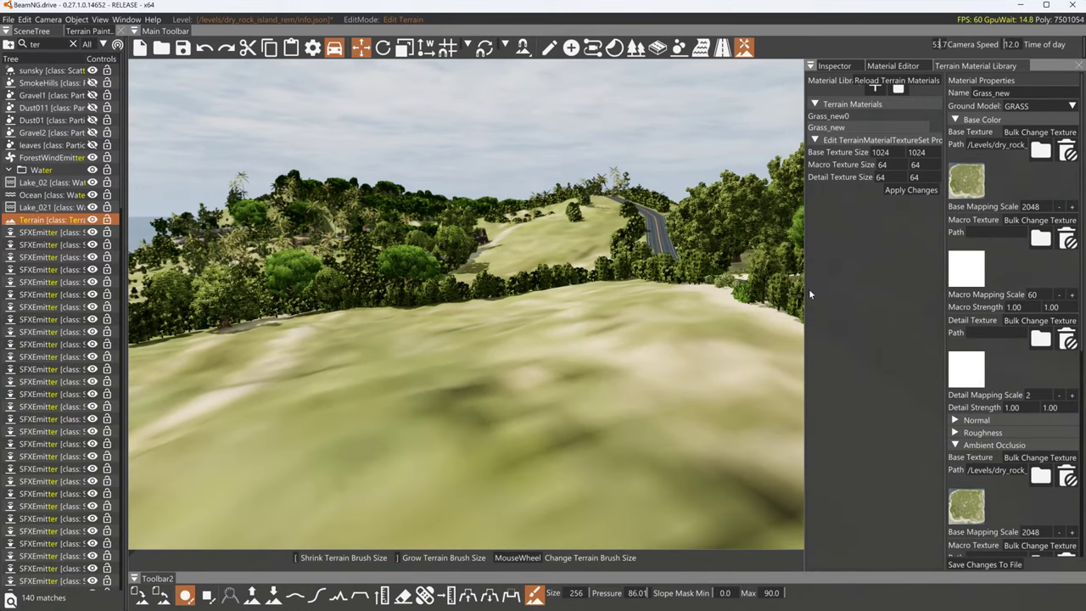
Replace the base color texture of Grass_new with grass1.jpg from the terrains folder and save the terrain material changes to file
left_click(974, 180)
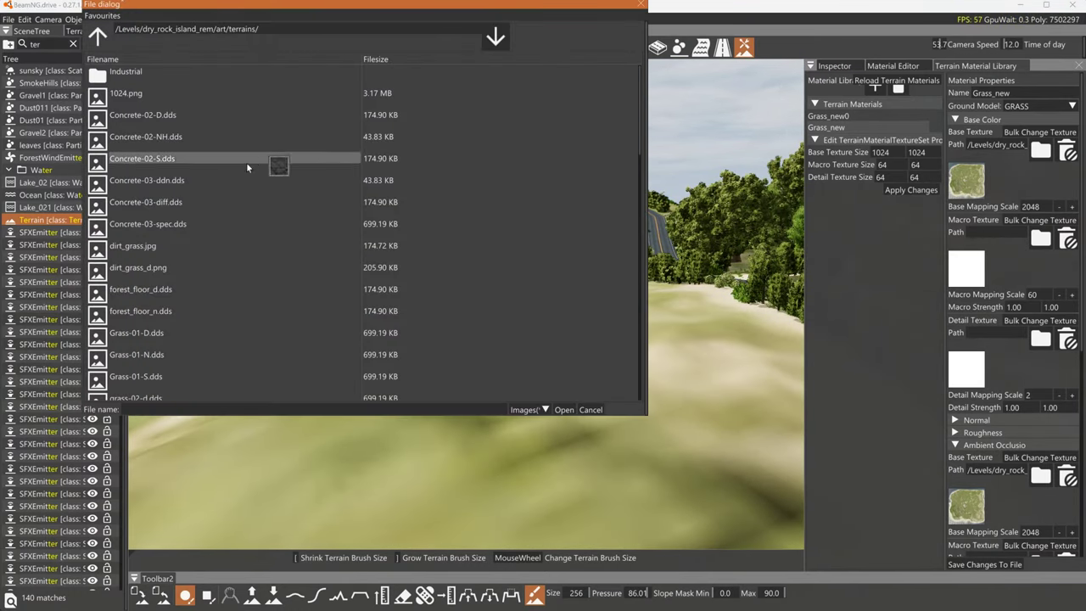
left_click(156, 248)
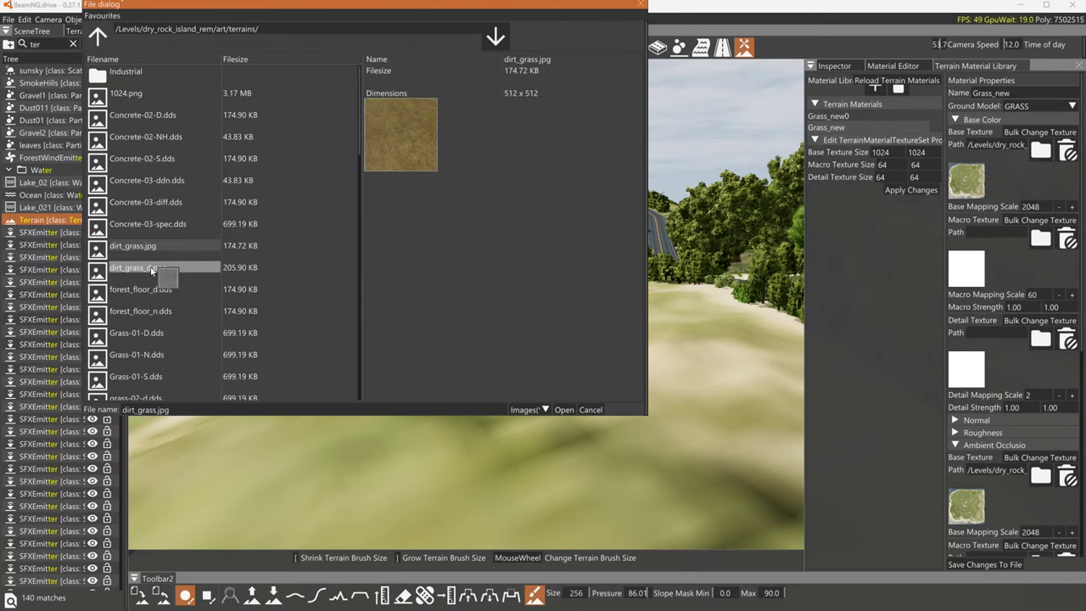
left_click(152, 270)
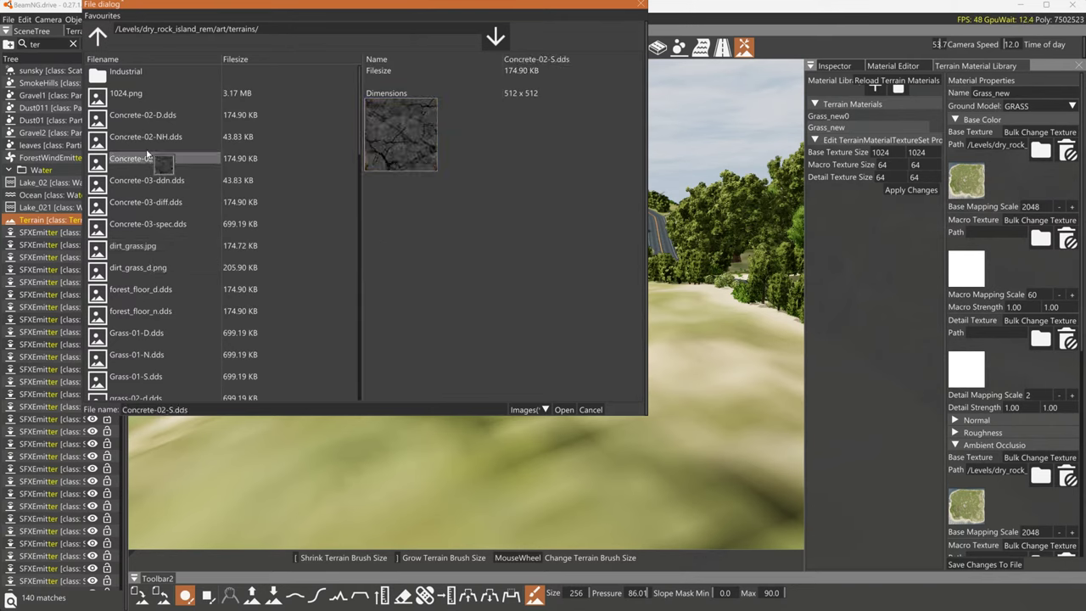
left_click(134, 95)
left_click(141, 180)
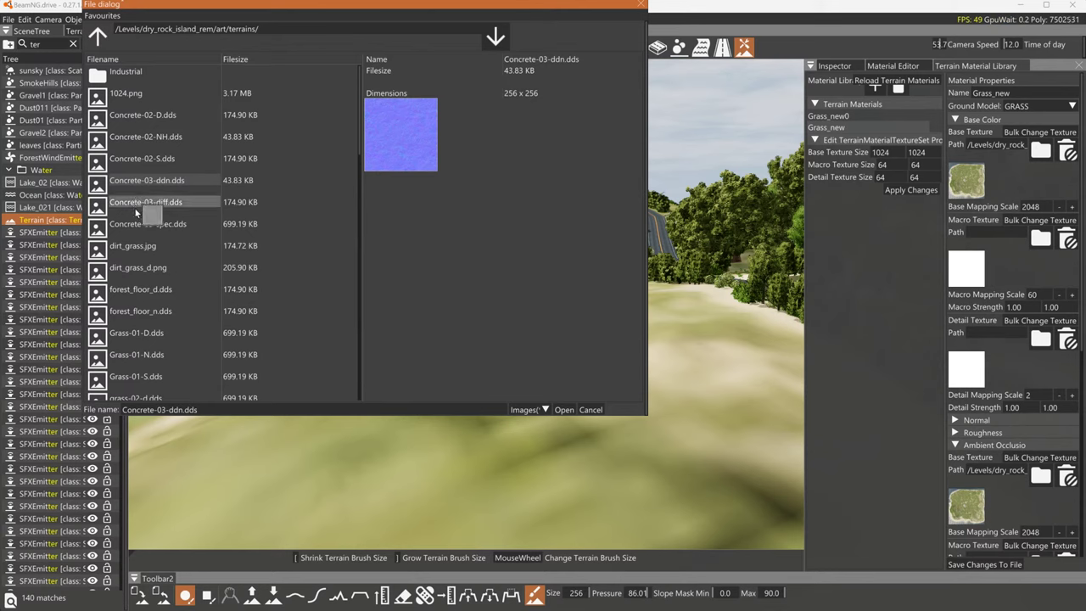
left_click(136, 225)
left_click(137, 247)
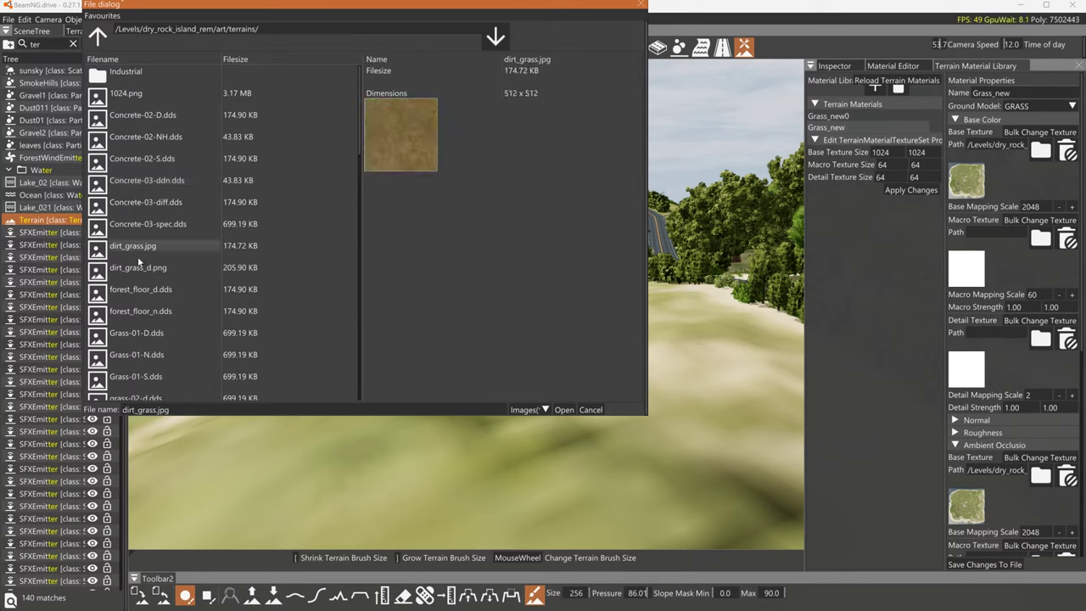
left_click(139, 268)
scroll(166, 182, "down", 4)
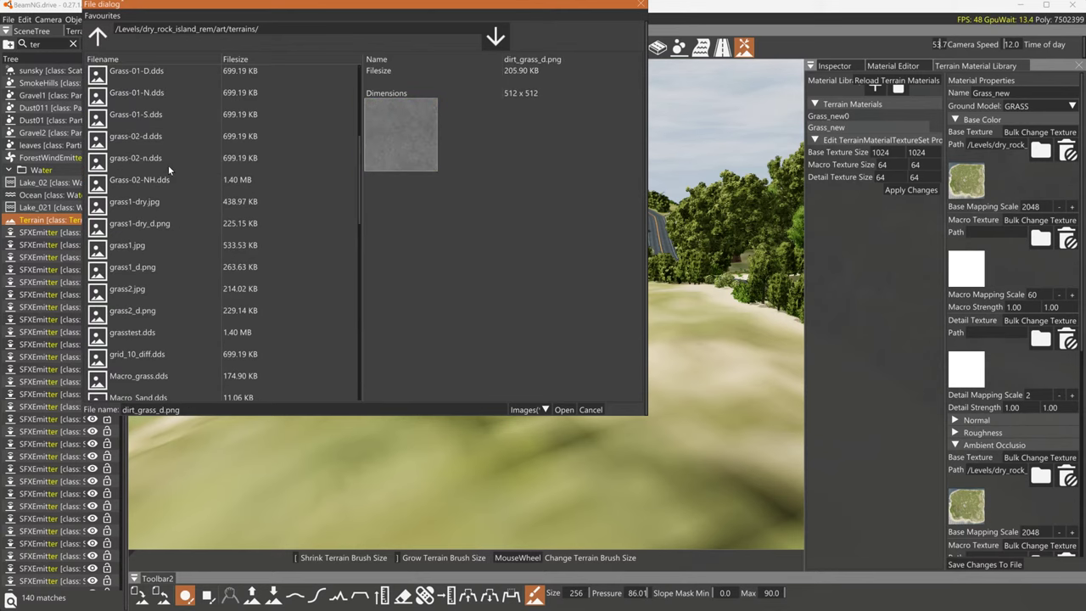
left_click(132, 245)
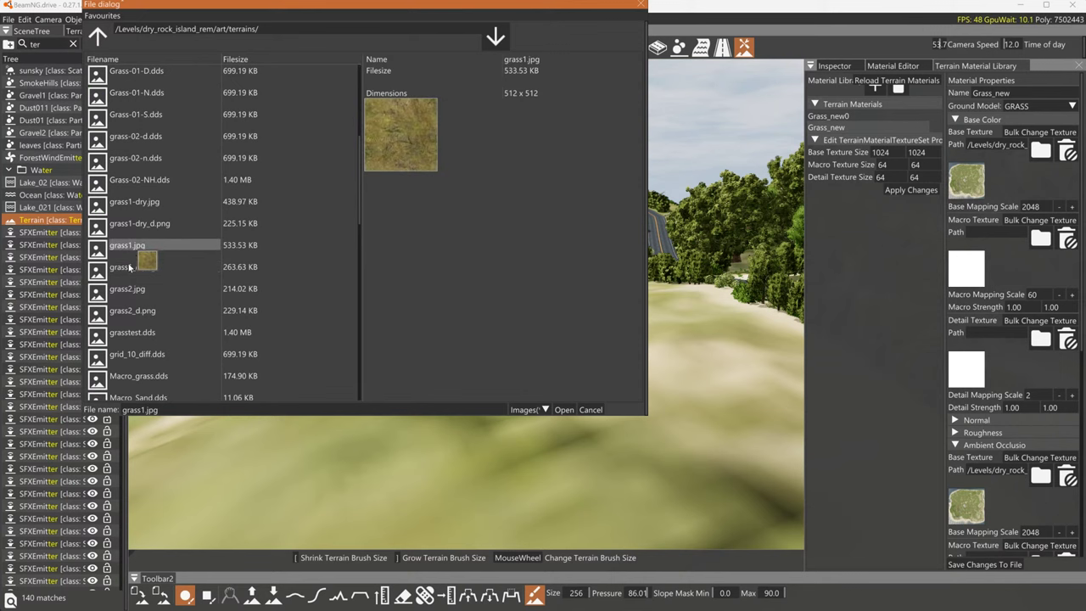
left_click(565, 410)
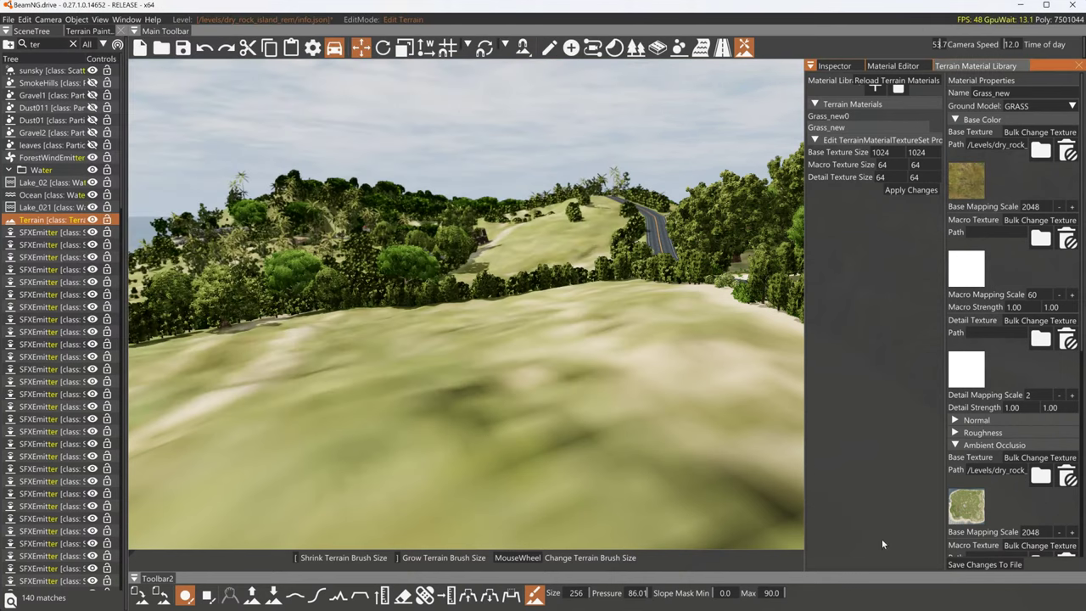
left_click(999, 565)
Open the base color texture selection of Grass_new again and preview the macro, grasstest and overlay textures in the terrains folder
left_click(967, 180)
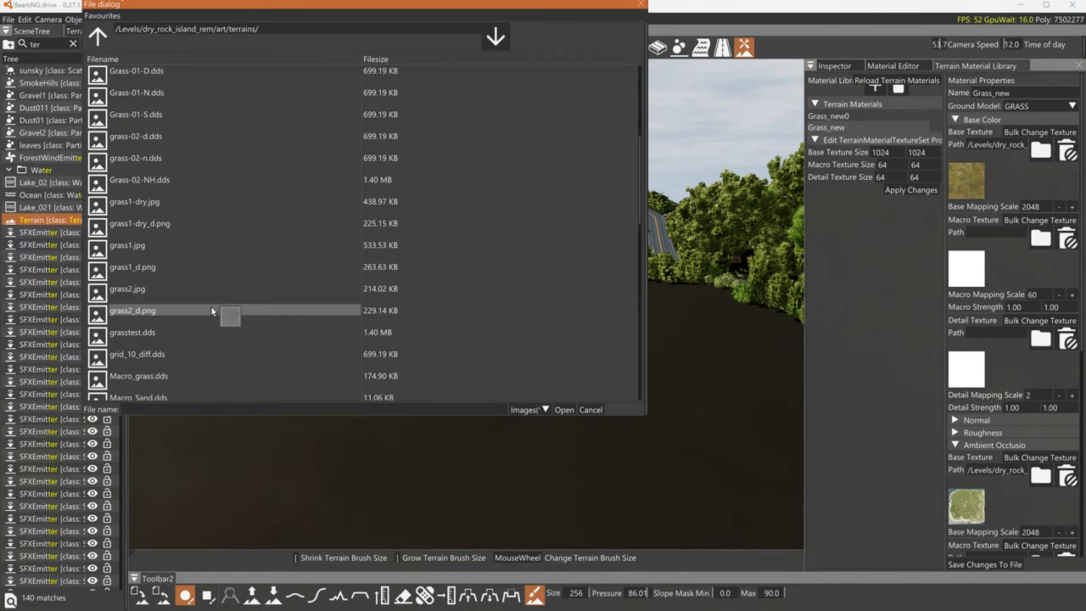
scroll(197, 313, "down", 2)
left_click(153, 275)
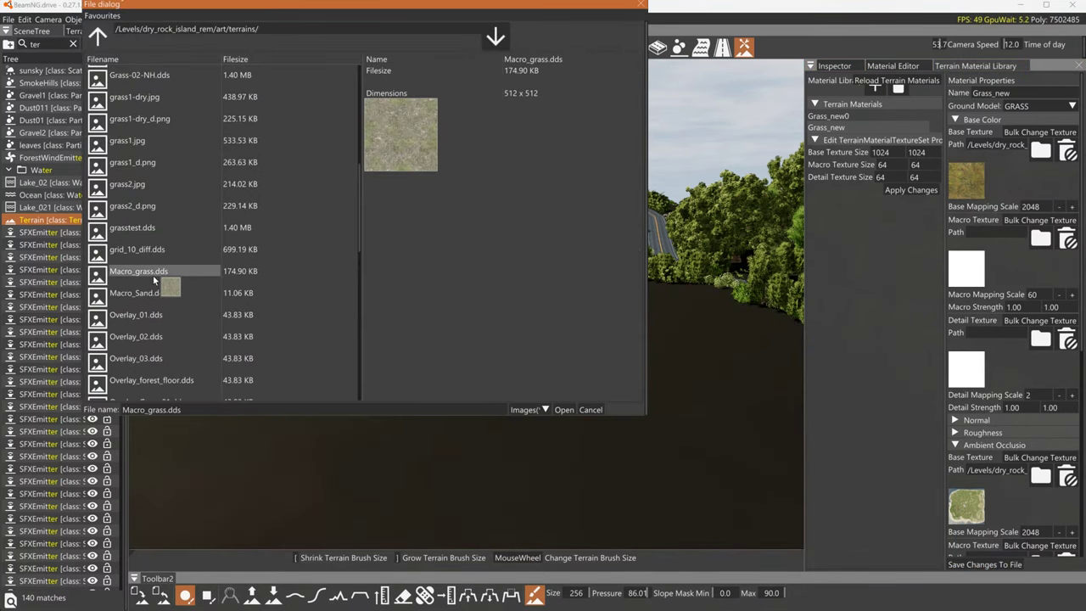
left_click(140, 250)
left_click(139, 230)
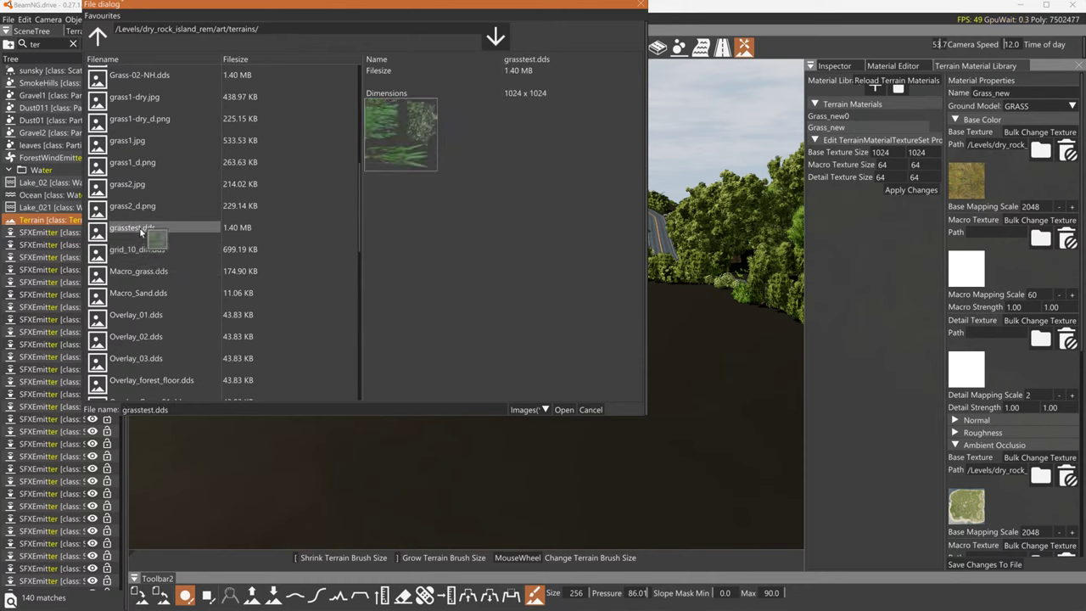
left_click(135, 272)
left_click(136, 315)
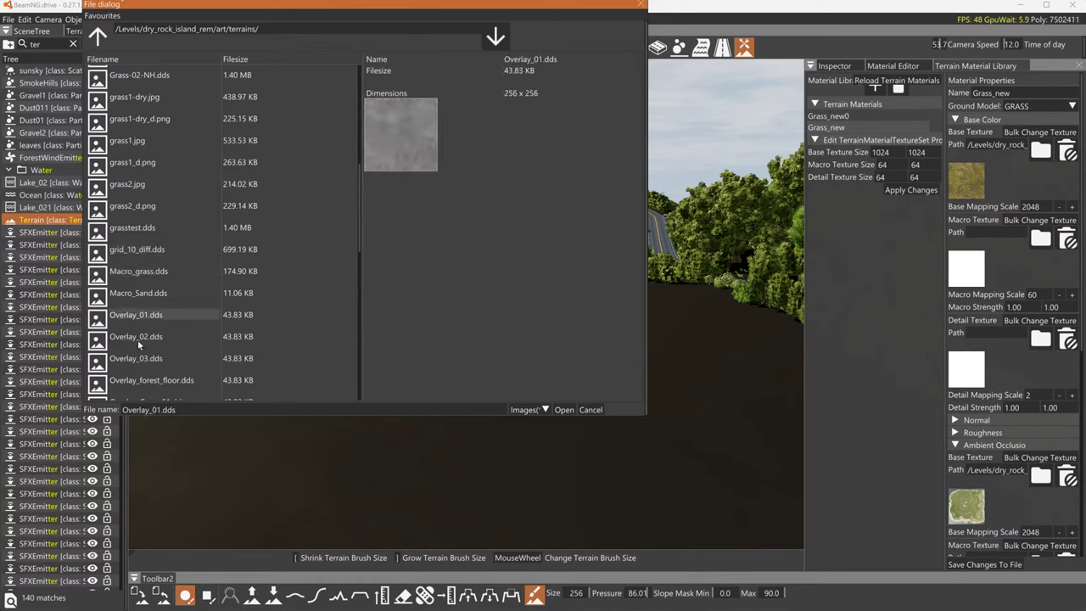
scroll(141, 365, "down", 3)
left_click(144, 335)
left_click(151, 311)
Preview the dirt_grass, Grass-01 and grass1 textures in the terrains folder
scroll(153, 272, "up", 8)
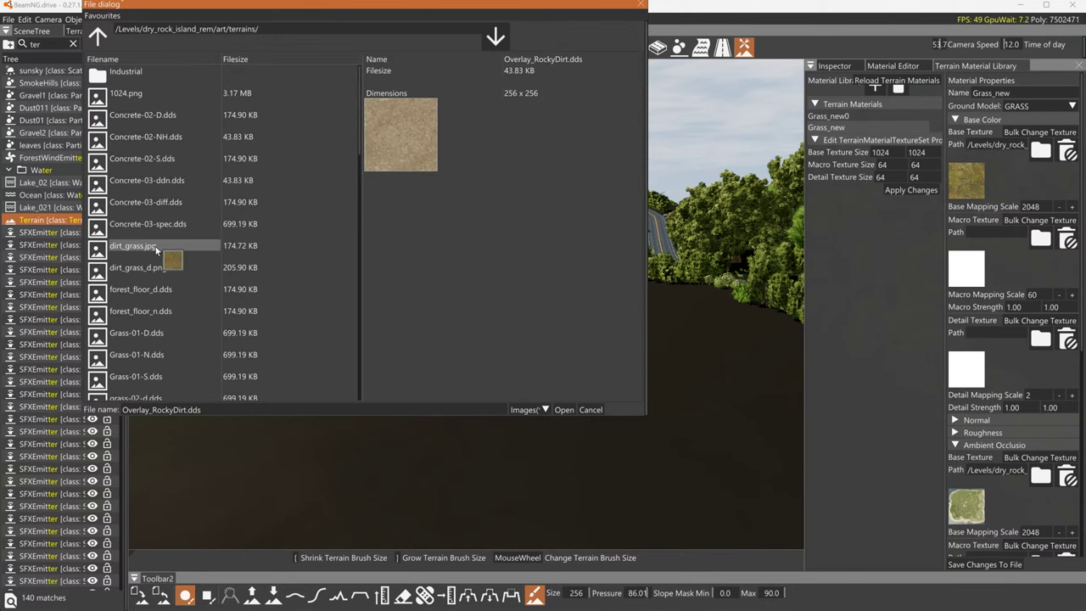
left_click(129, 248)
left_click(132, 269)
scroll(134, 273, "down", 2)
left_click(136, 271)
left_click(135, 250)
scroll(135, 311, "down", 2)
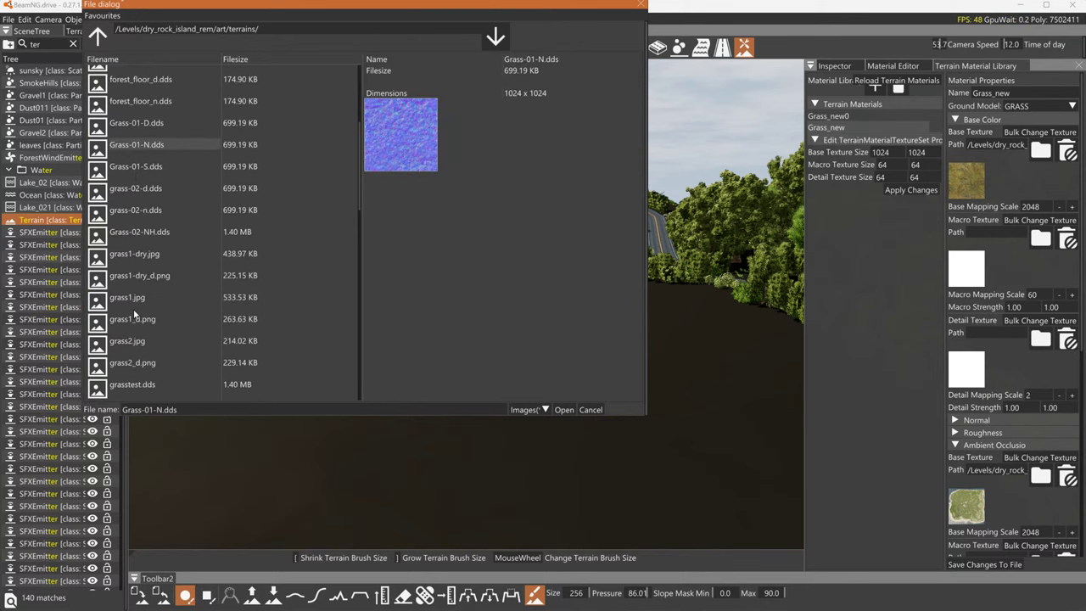
left_click(133, 301)
left_click(128, 319)
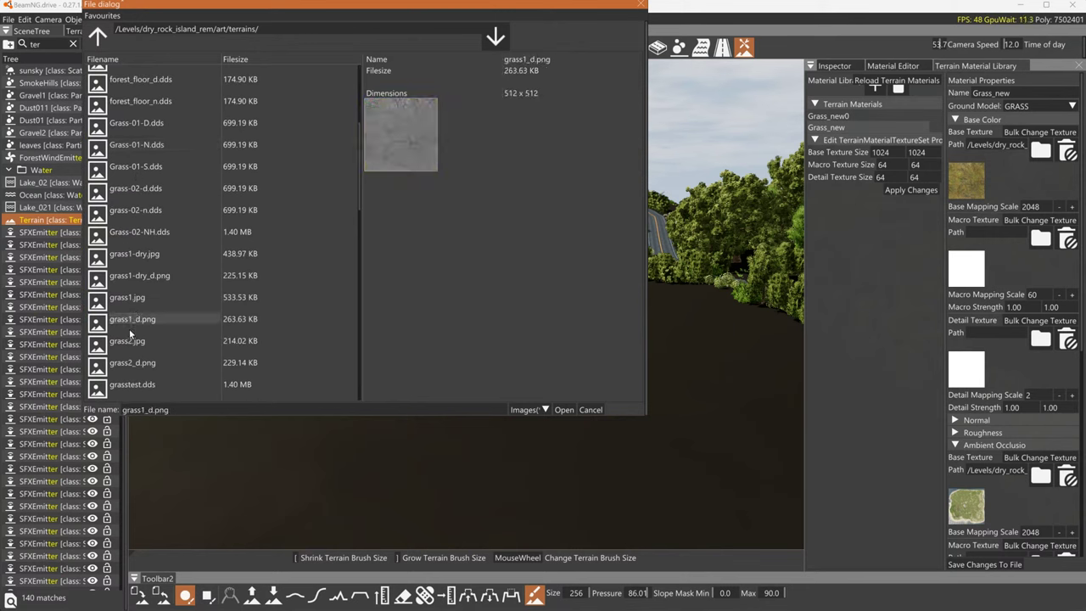
Preview Macro_grass.dds, Overlay_RockyDirt.dds, Overlay_Rock_05.dds and rockydirt-01-n.dds, and browse the remaining files of the terrains folder
scroll(129, 330, "down", 2)
left_click(129, 326)
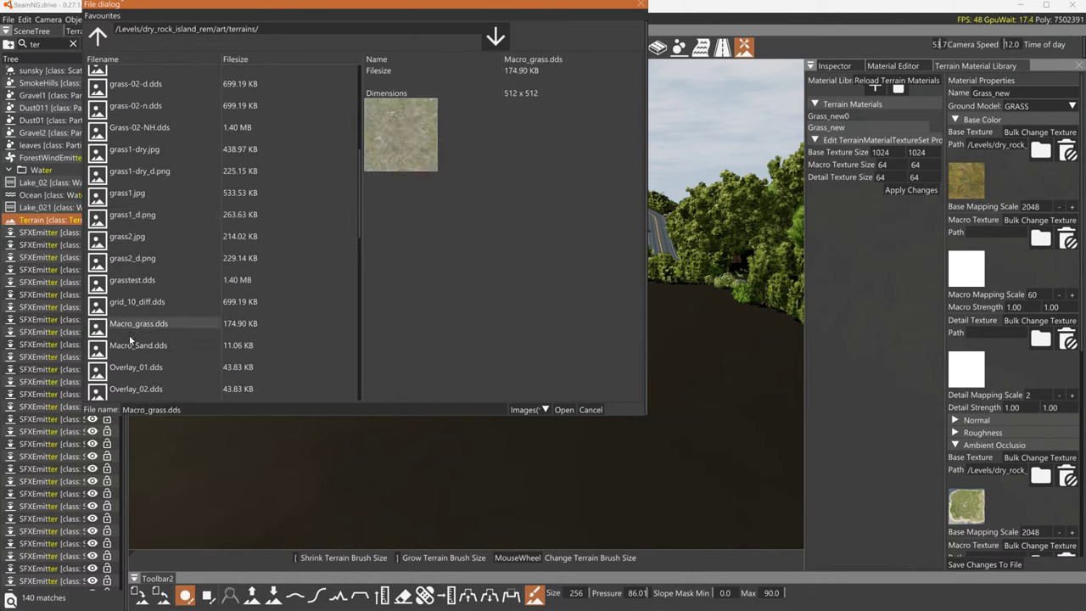
scroll(135, 335, "down", 4)
left_click(128, 312)
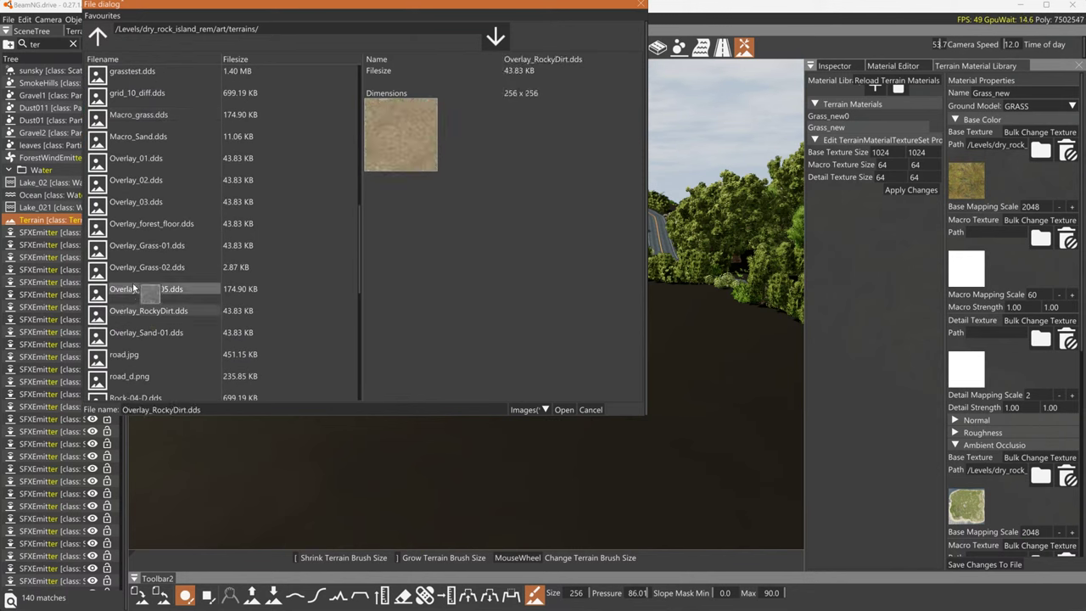
left_click(130, 290)
scroll(135, 331, "down", 4)
left_click_drag(140, 340, 133, 351)
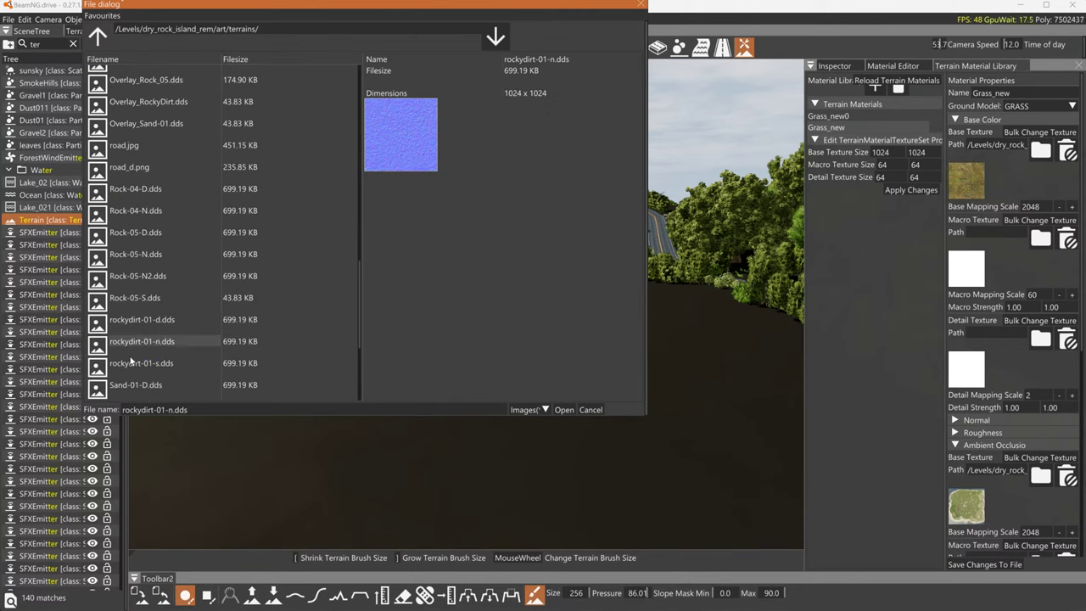
scroll(135, 358, "down", 3)
scroll(125, 360, "down", 1)
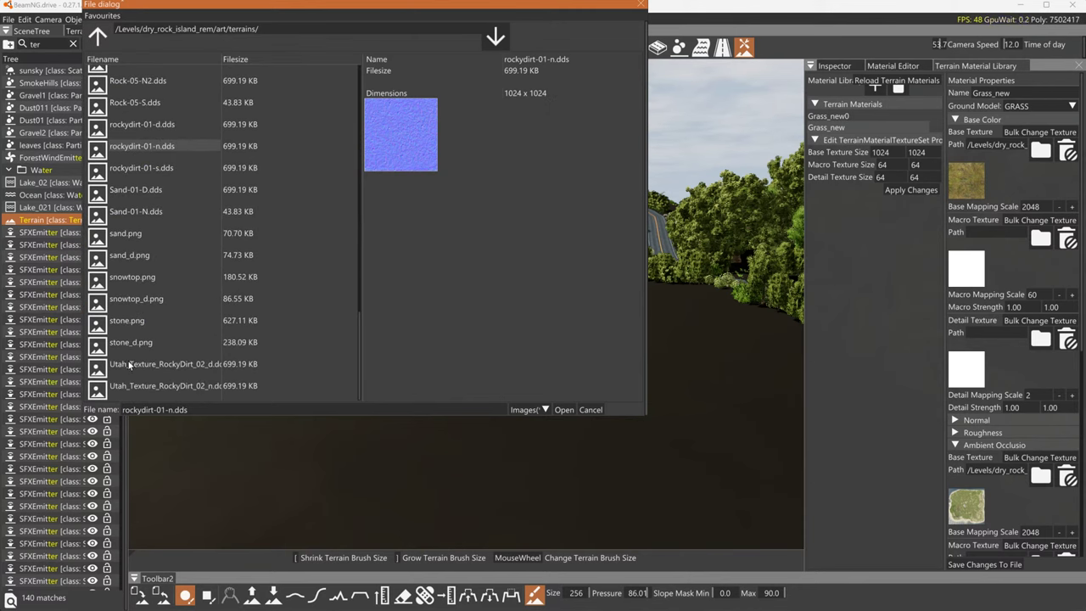
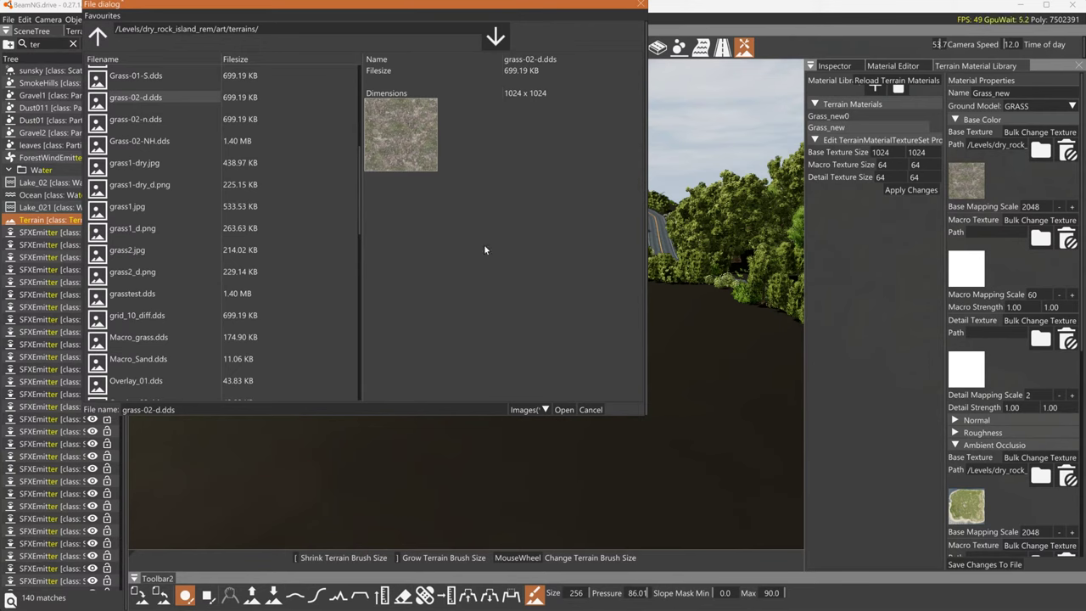
Reload the terrains folder, assign 1024_grass.png as the base color texture of Grass_new and save the terrain material changes to file
left_click(101, 38)
double_click(126, 245)
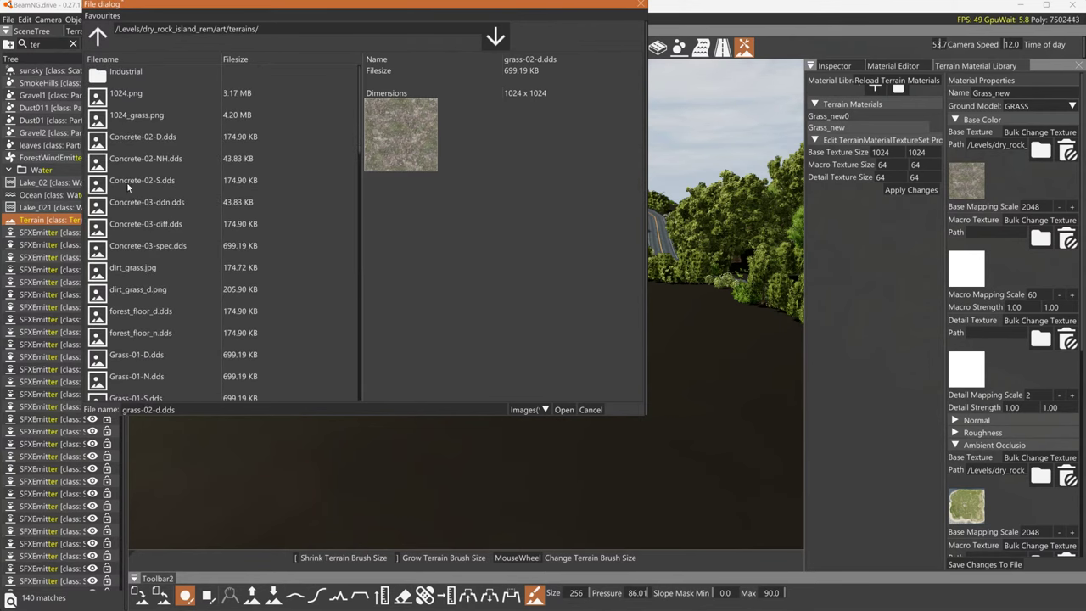
left_click(140, 114)
left_click(565, 410)
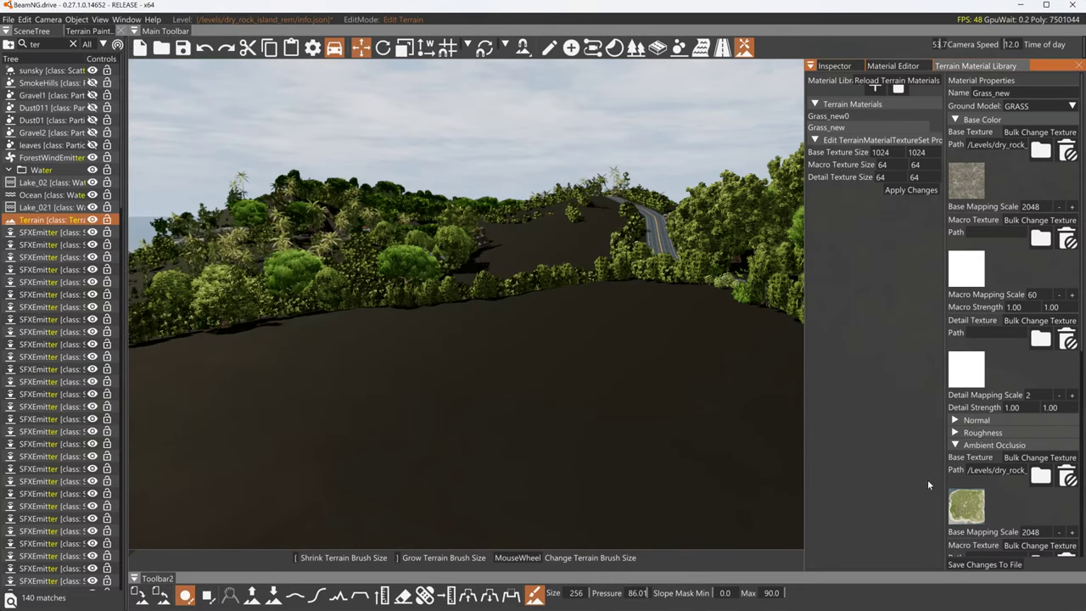
left_click(985, 565)
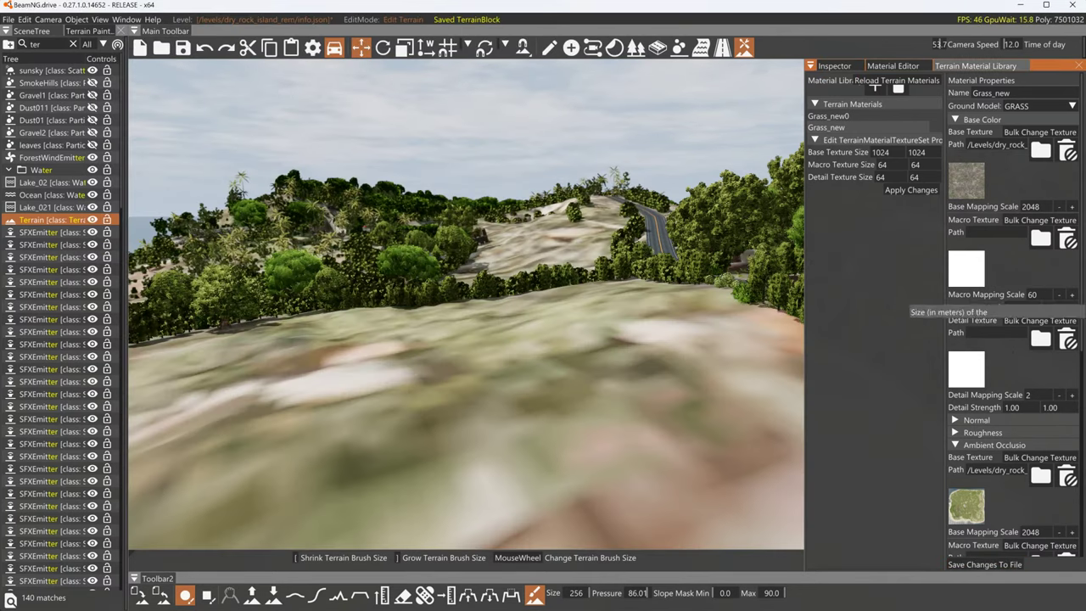
Set the base mapping scale of Grass_new to 8, save the changes to file and inspect the grass on the hill
left_click(1029, 208)
type("8")
left_click(984, 564)
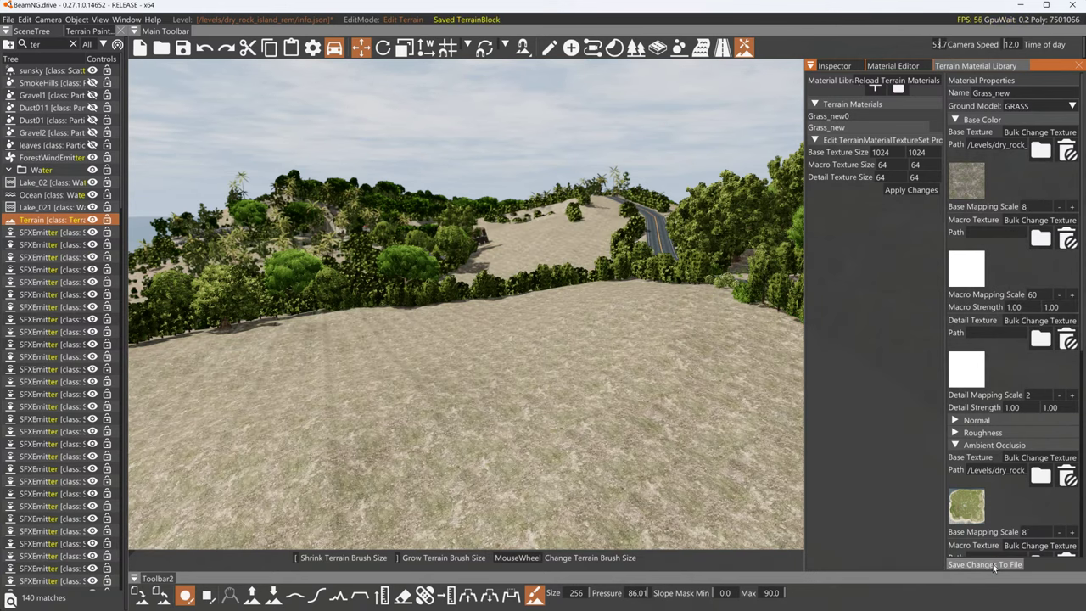
key("w")
right_click_drag(703, 363, 632, 345)
key("s")
key("s")
key("w")
key("w")
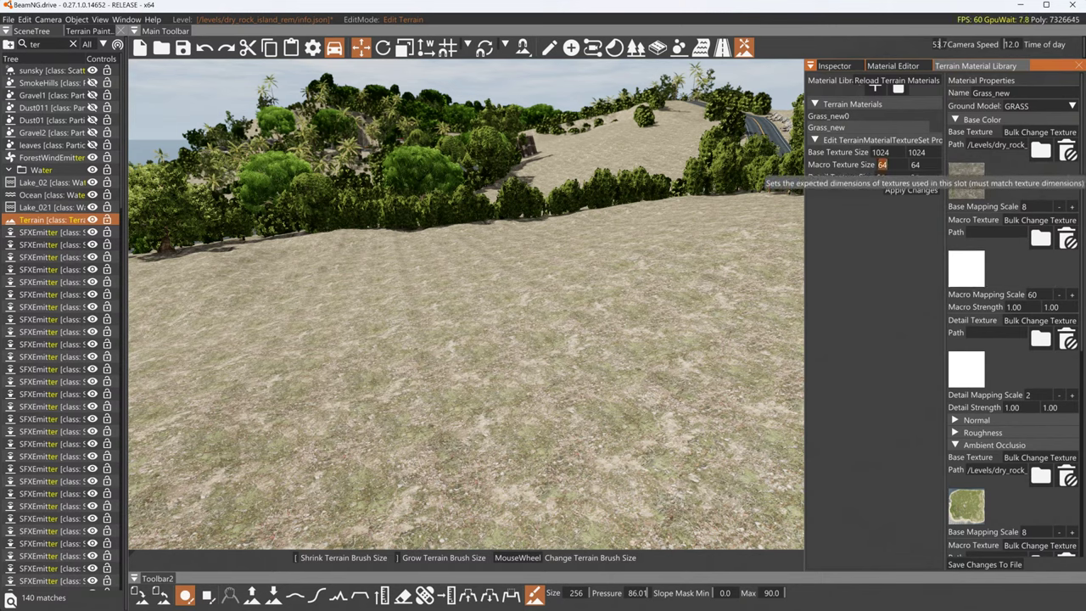
Set the macro texture size of the terrain texture set to 1024 by 1024 and apply the change
double_click(882, 165)
type("1024")
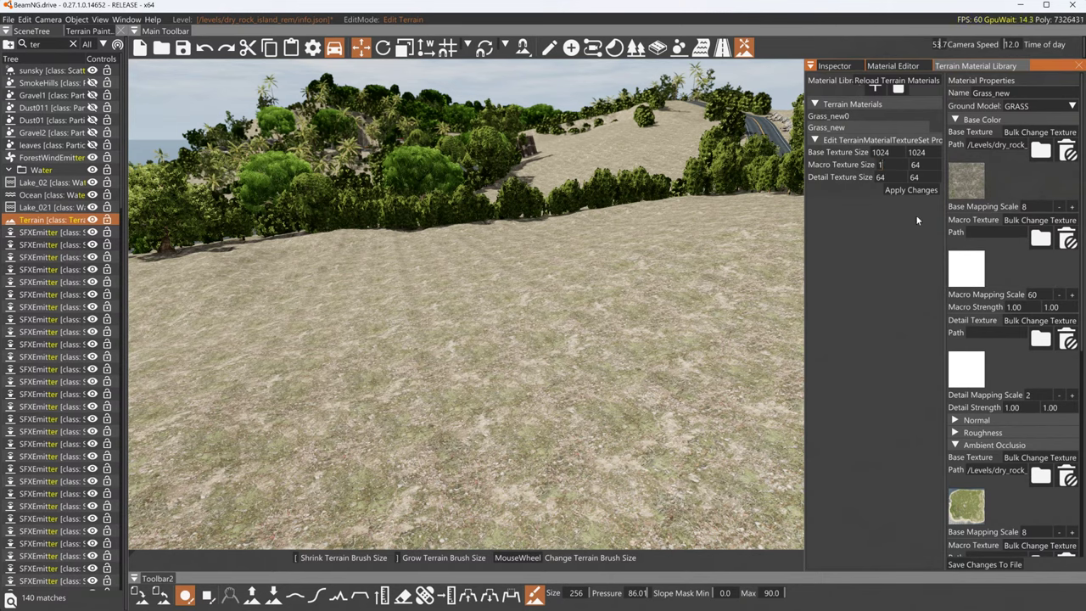
double_click(915, 177)
double_click(915, 165)
type("10")
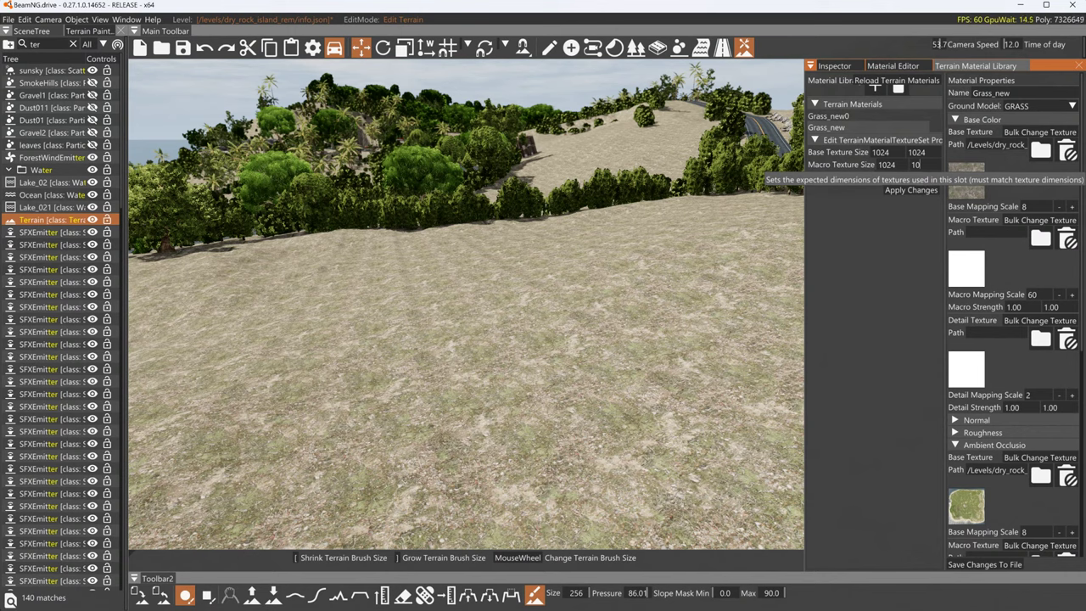
type("24")
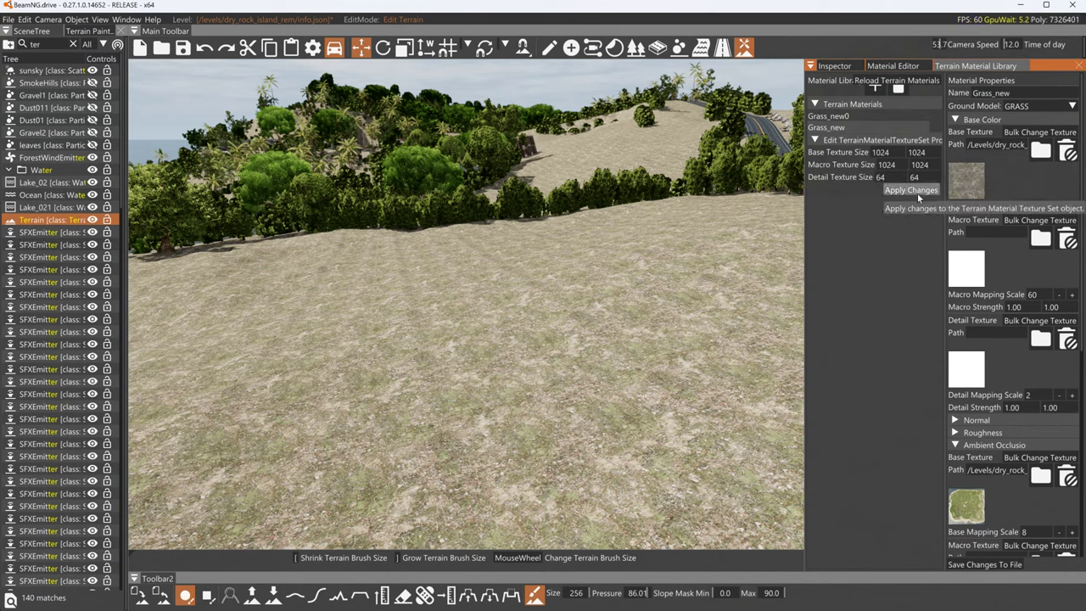
left_click(917, 193)
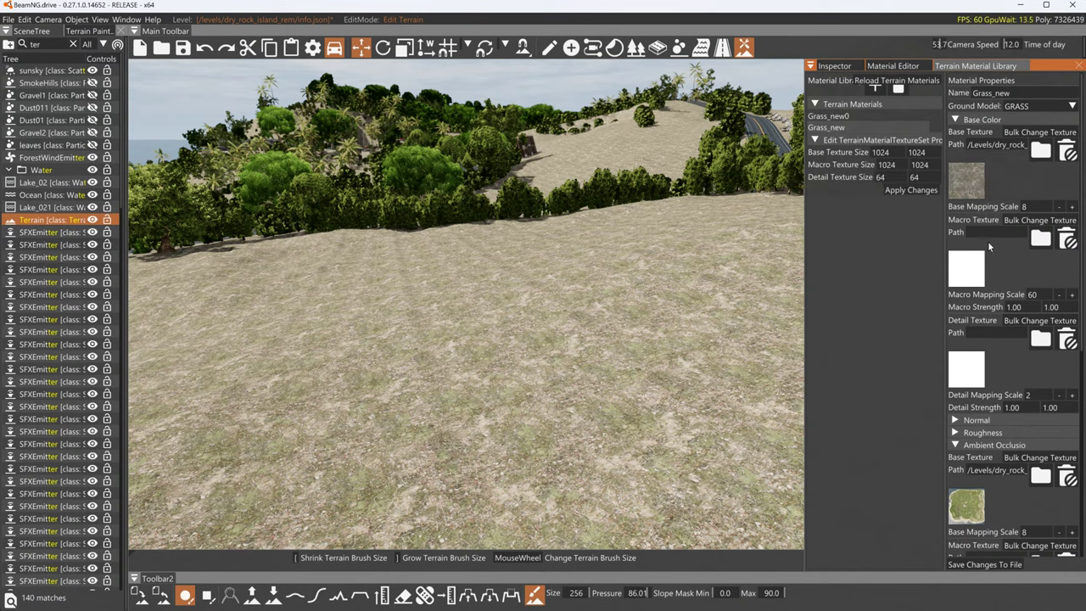
Assign 1024_grass.png as the base color macro texture of Grass_new and show the material's ambient occlusion settings
left_click(968, 270)
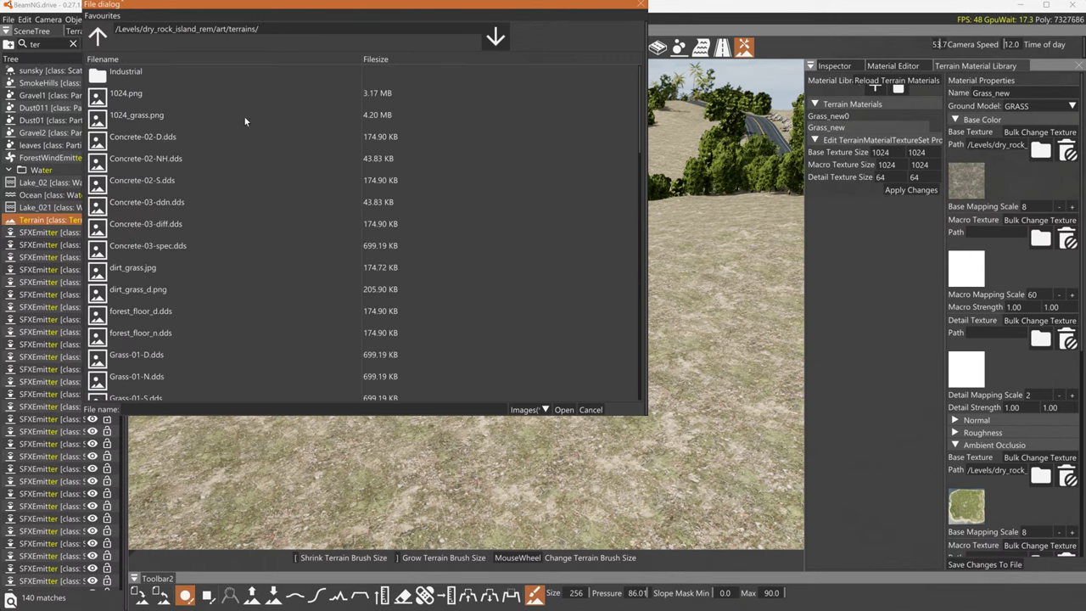
left_click(161, 116)
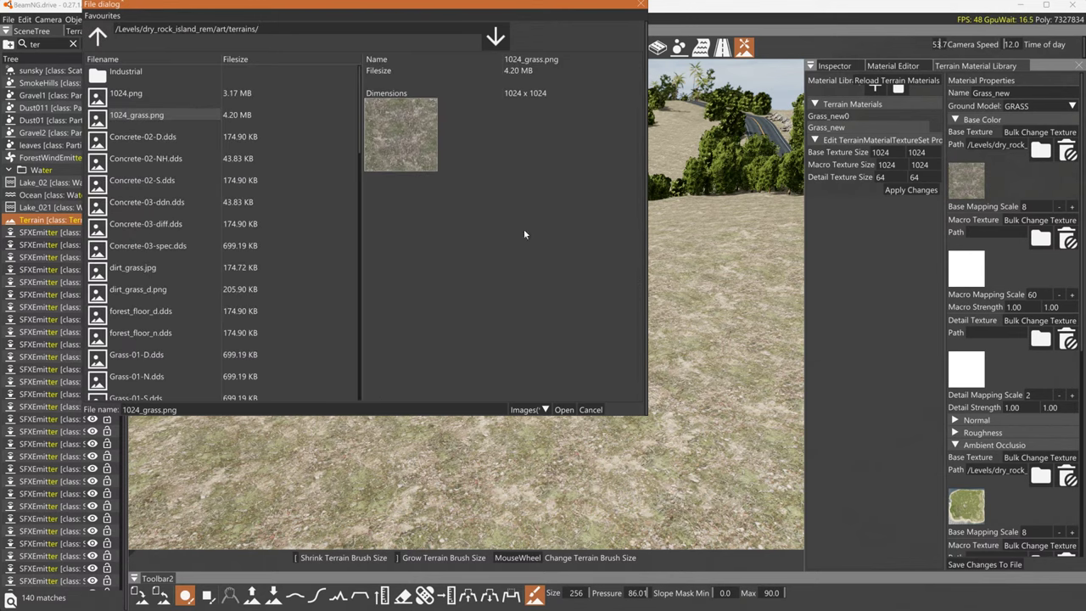
left_click(563, 410)
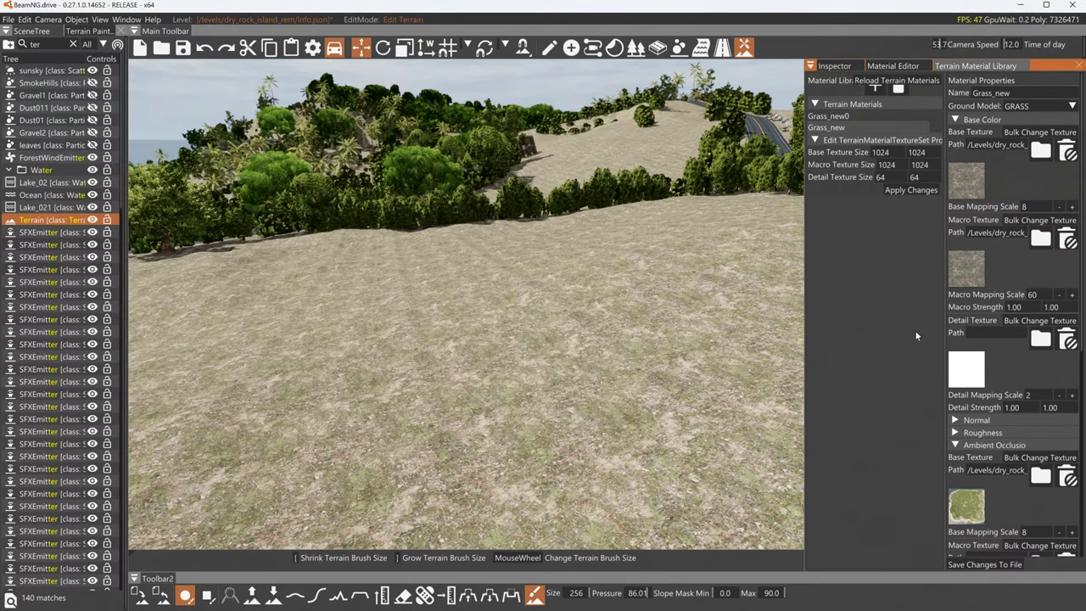
left_click(956, 120)
left_click(955, 157)
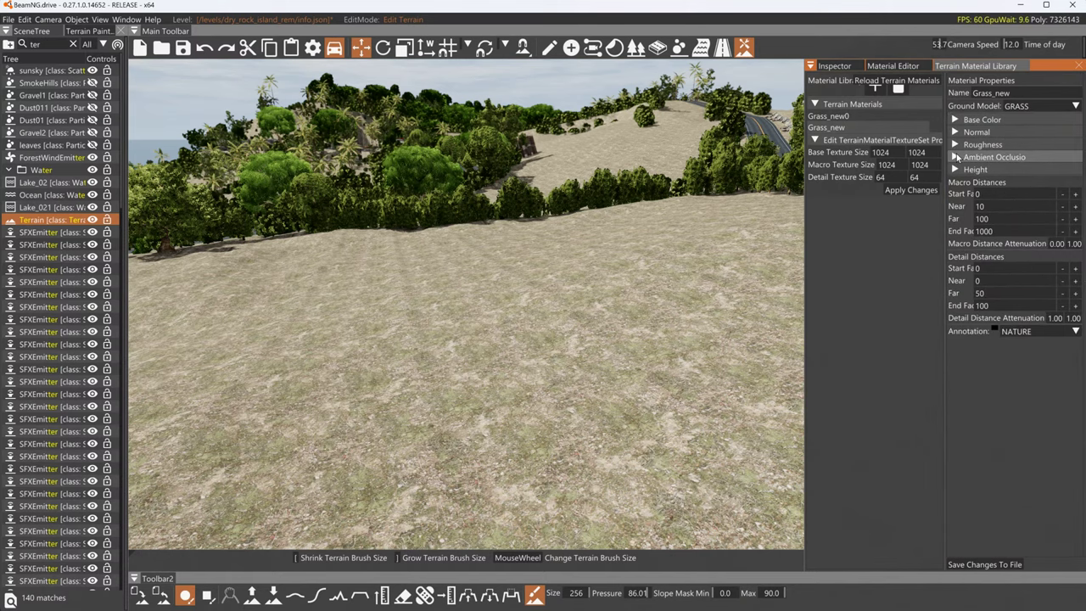
left_click(956, 157)
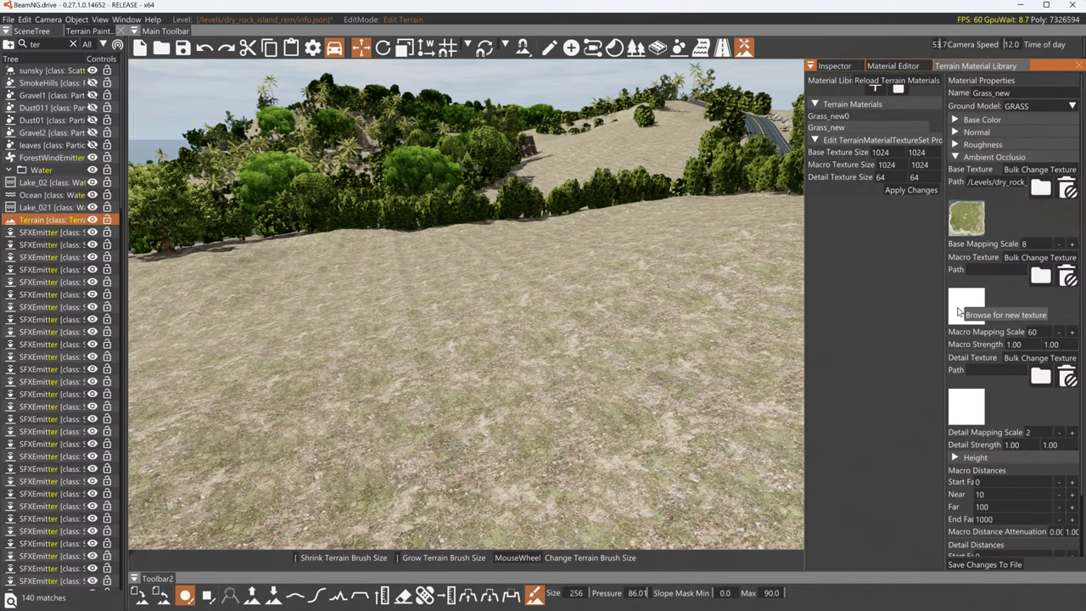
left_click(957, 314)
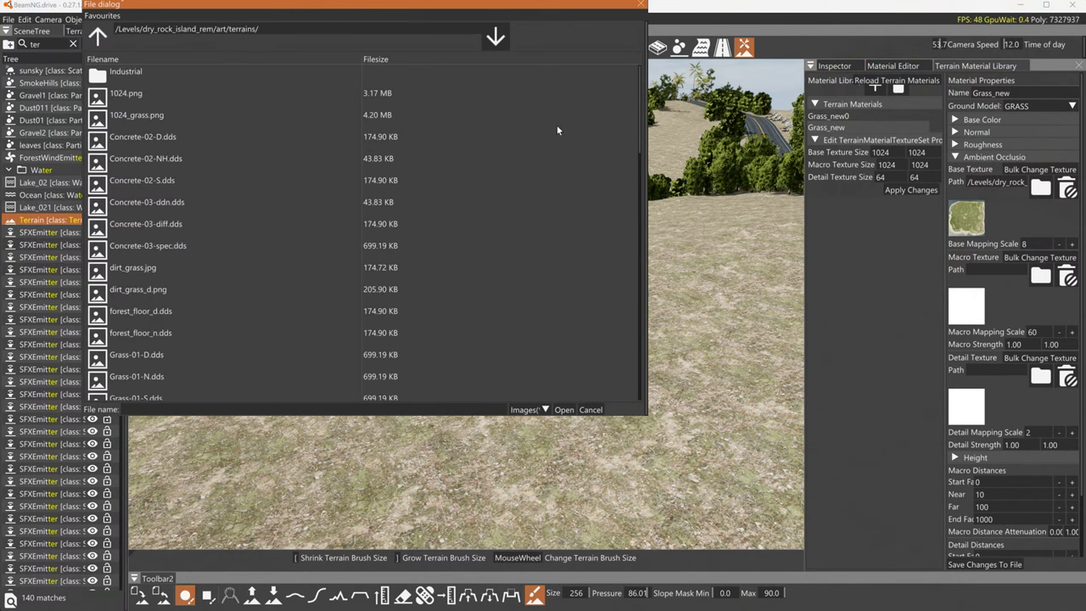
left_click(962, 121)
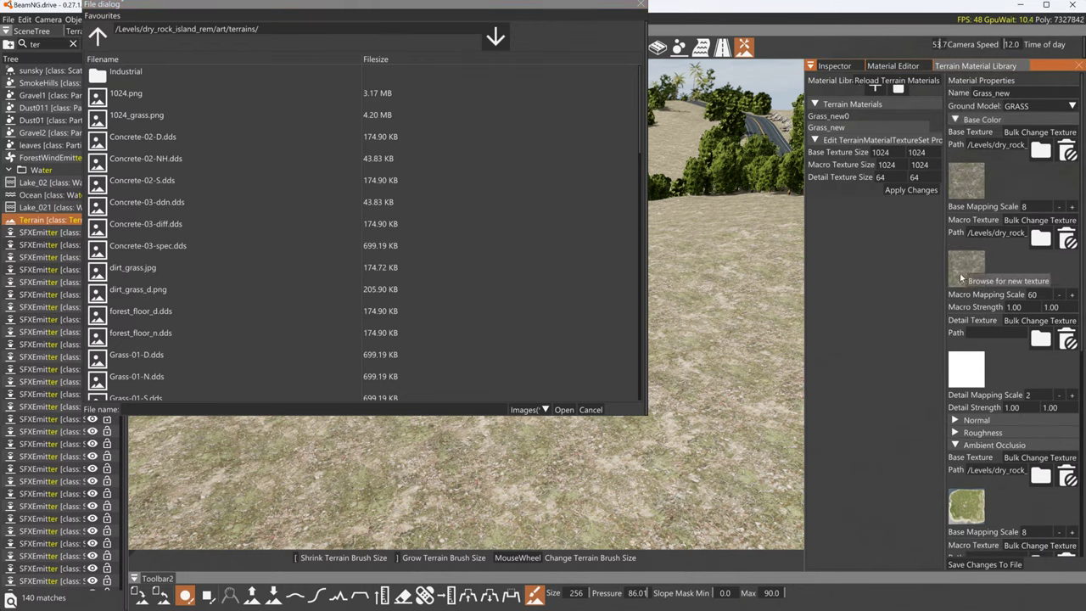
left_click(956, 119)
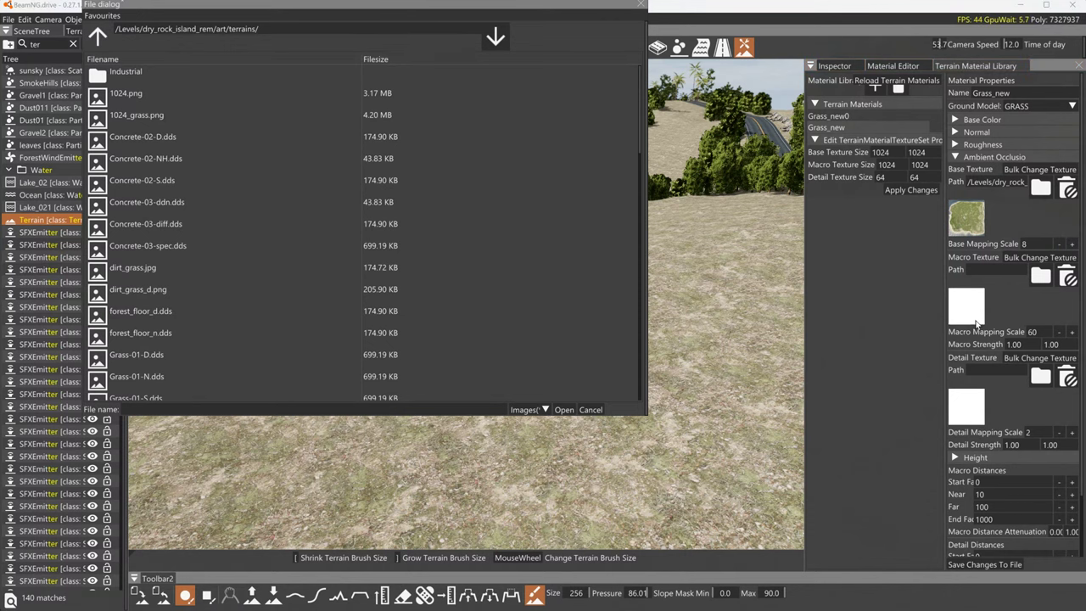
left_click(590, 410)
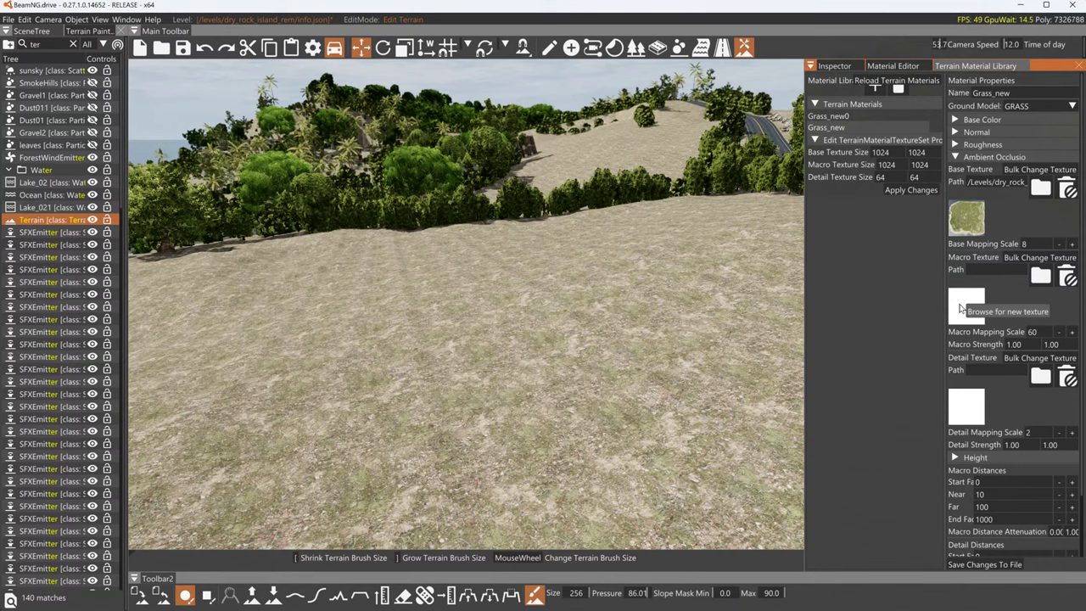
Assign 1024_grass.png as the ambient occlusion macro texture of Grass_new and save the terrain material changes to file
left_click(964, 307)
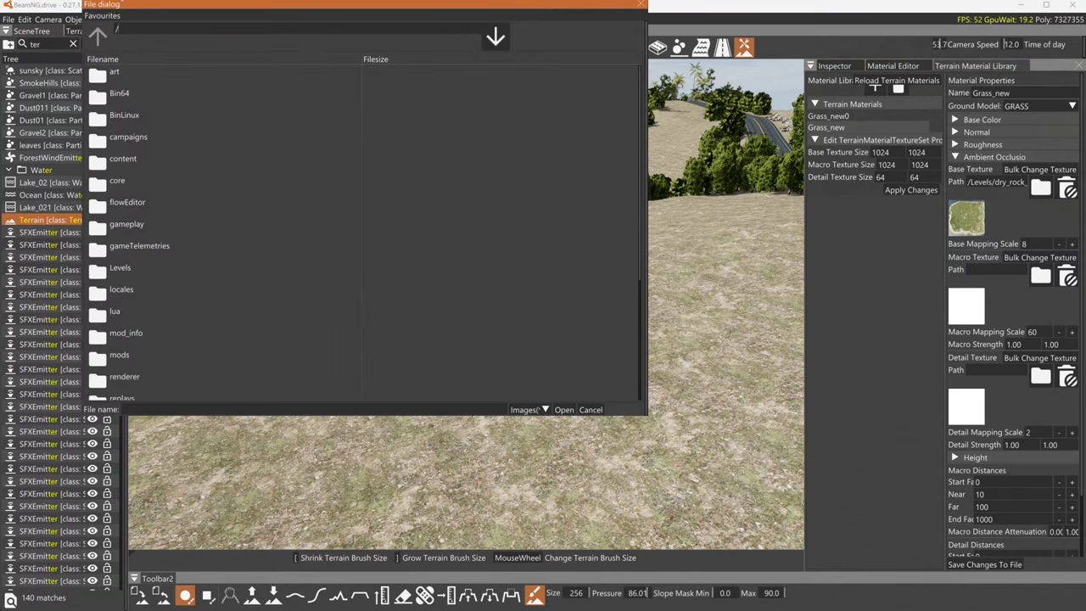
left_click_drag(133, 147, 134, 117)
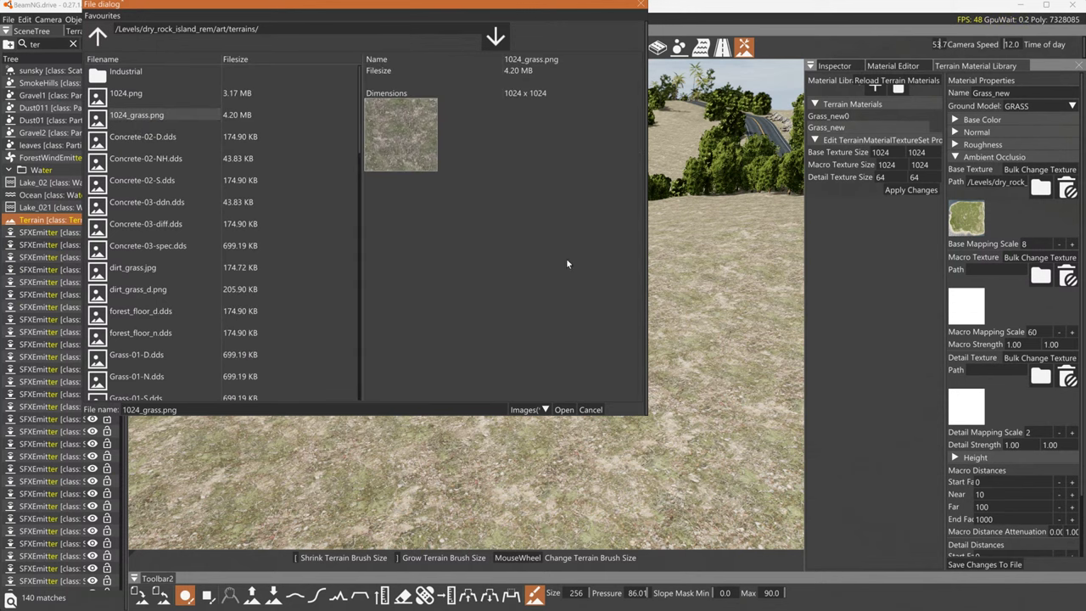
left_click(564, 410)
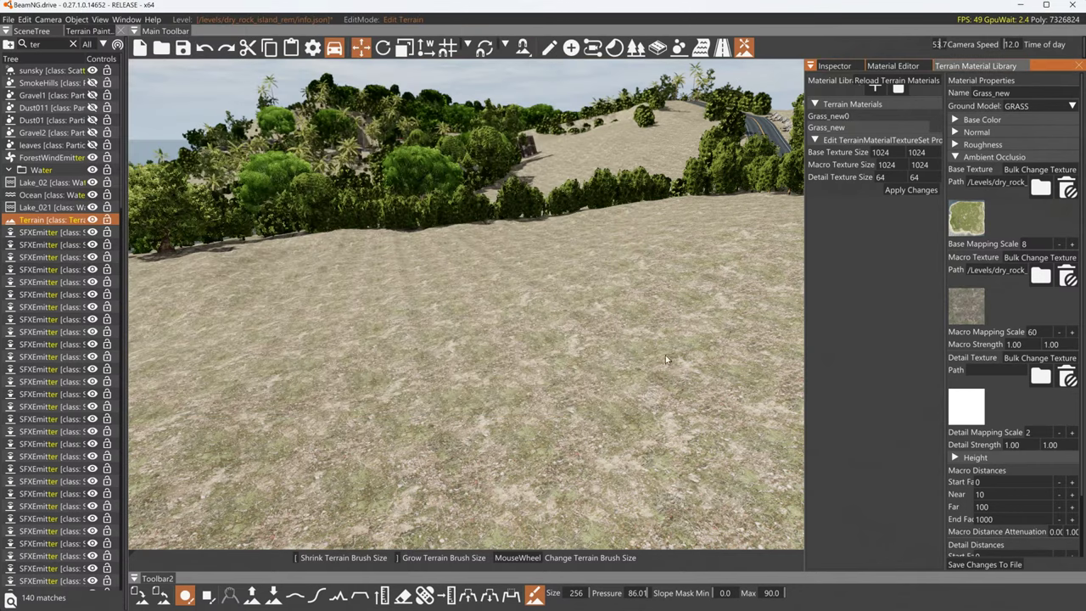
left_click(984, 565)
Set the macro mapping scale of Grass_new to 8 and its first ambient occlusion macro strength to 0.1, and save to file
left_click(1032, 332)
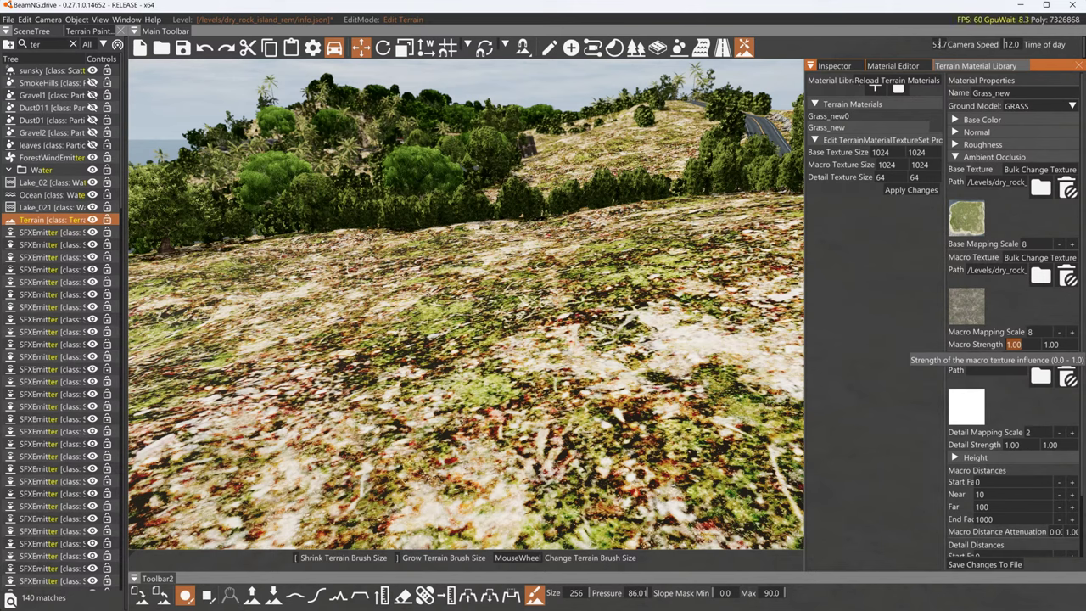
type("0.1")
key("Tab")
left_click(976, 564)
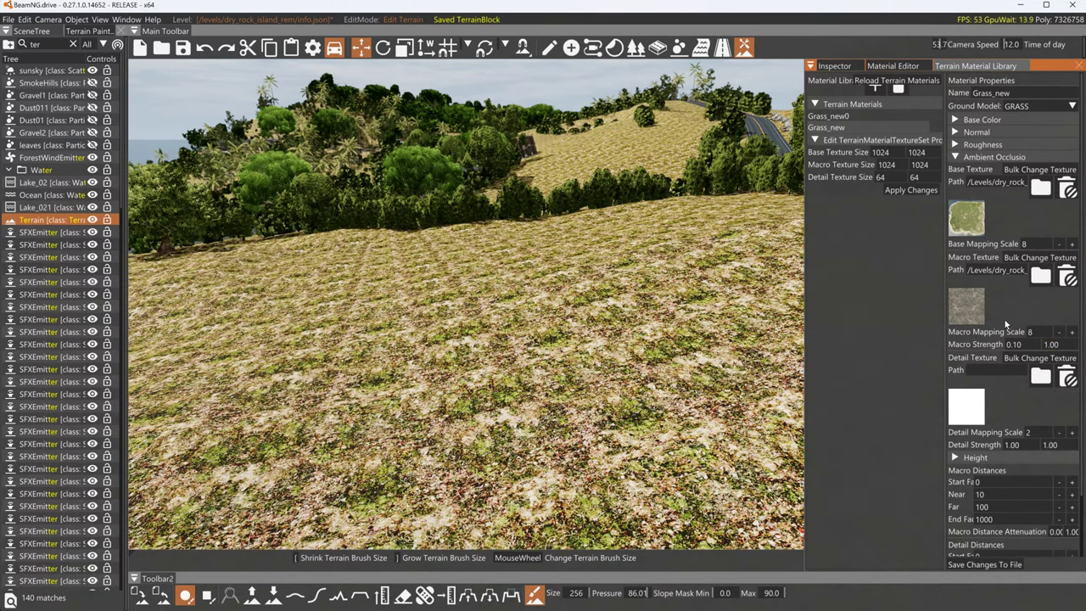
Replace the base color texture of Grass_new with 1024.png at a base mapping scale of 2048 and save the changes to file
left_click(975, 120)
left_click(967, 180)
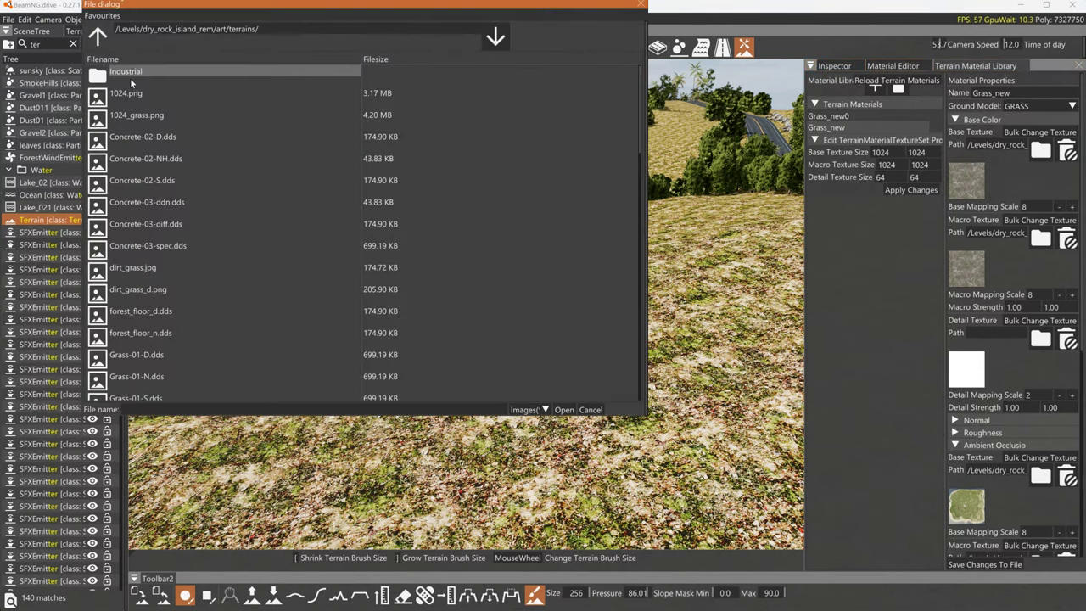
left_click(127, 93)
left_click(566, 410)
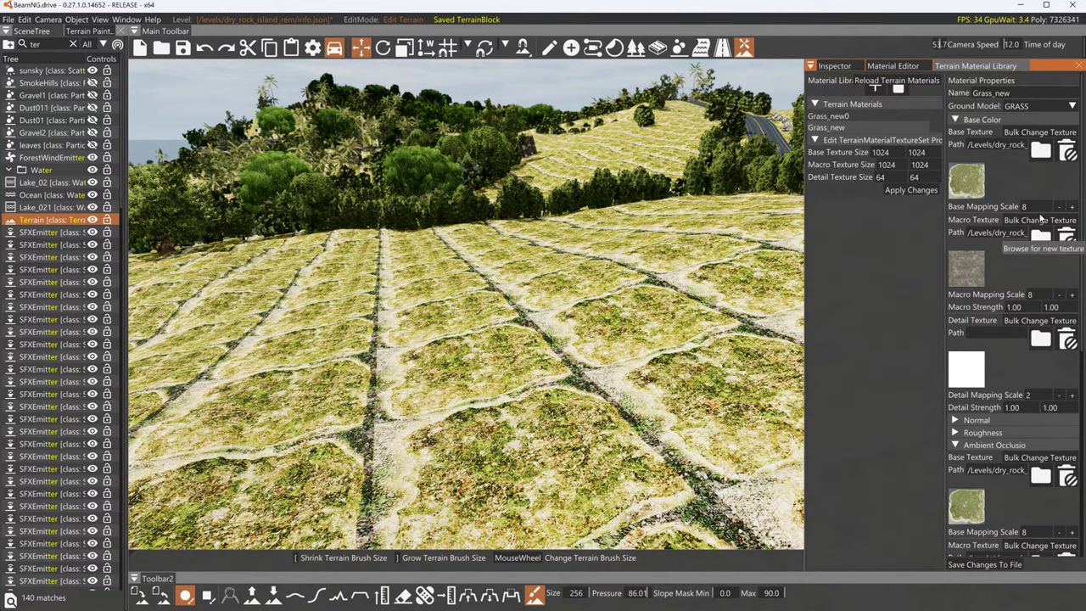
type("2048")
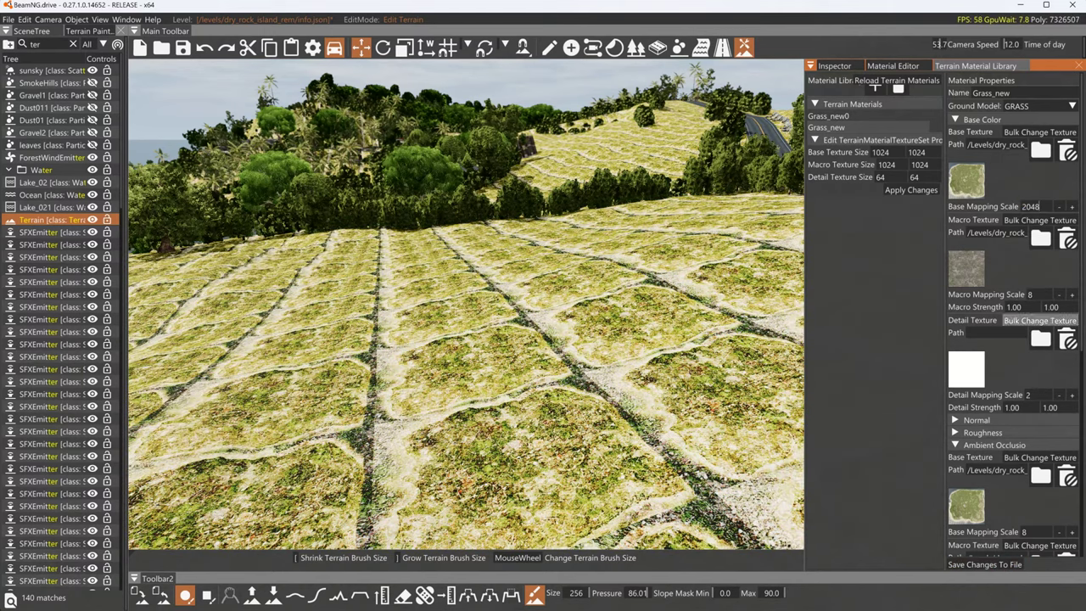
left_click(986, 565)
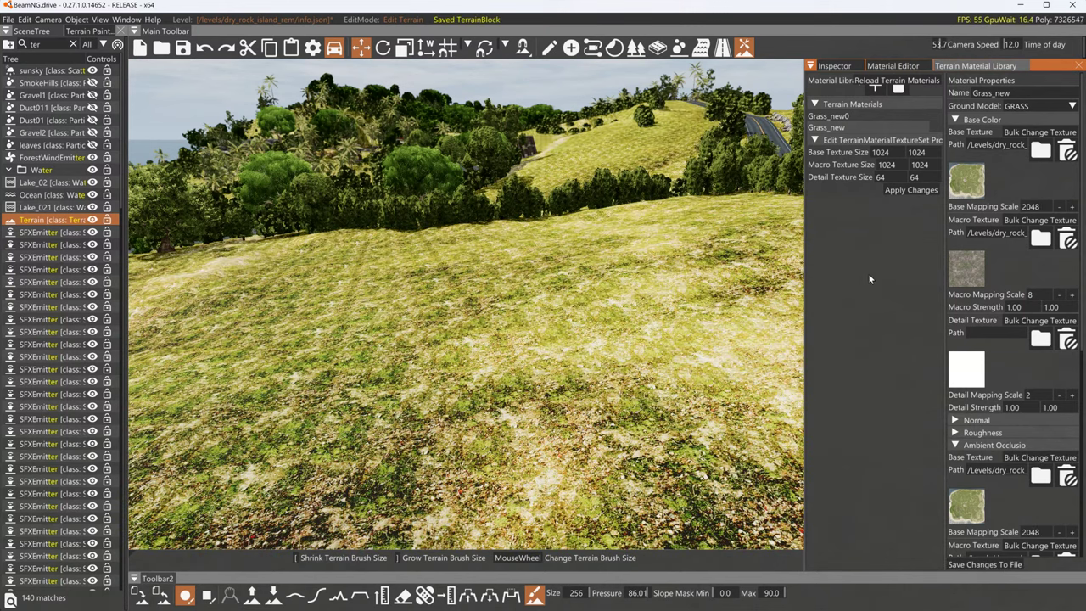
Examine the Grass_new terrain texture from high above the island and from close to the ground
mouse_move(760, 224)
right_mouse_down()
mouse_move(768, 297)
mouse_move(759, 224)
right_mouse_up()
key("w")
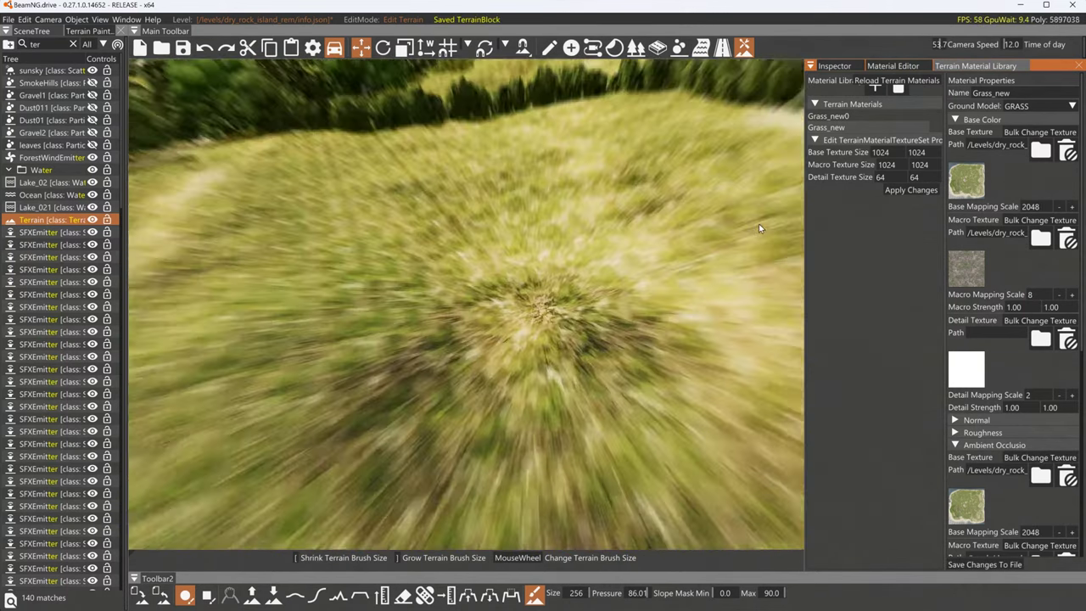
key("s")
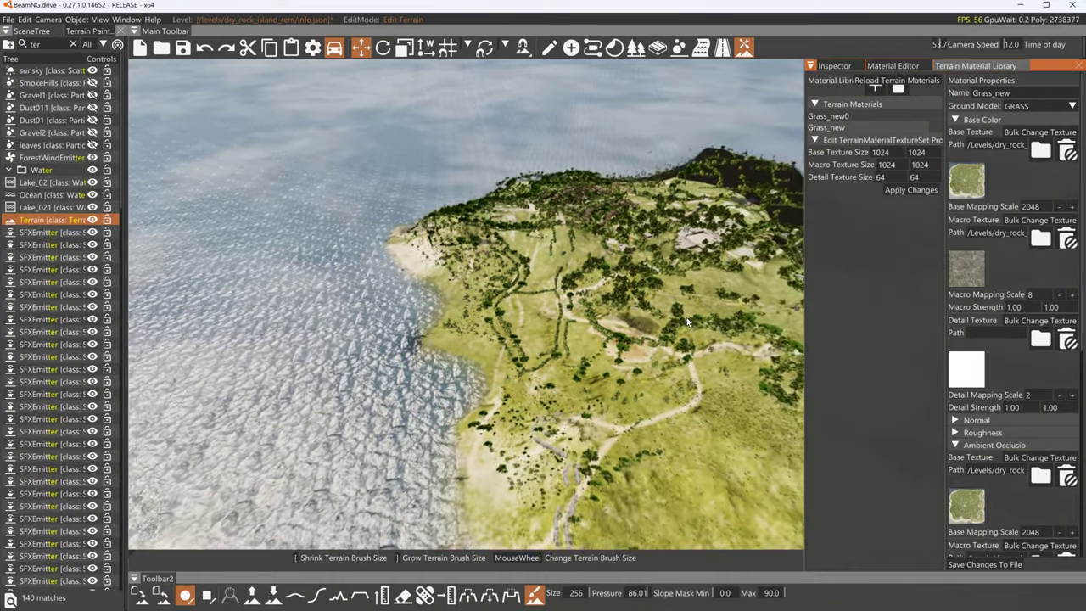
key("s")
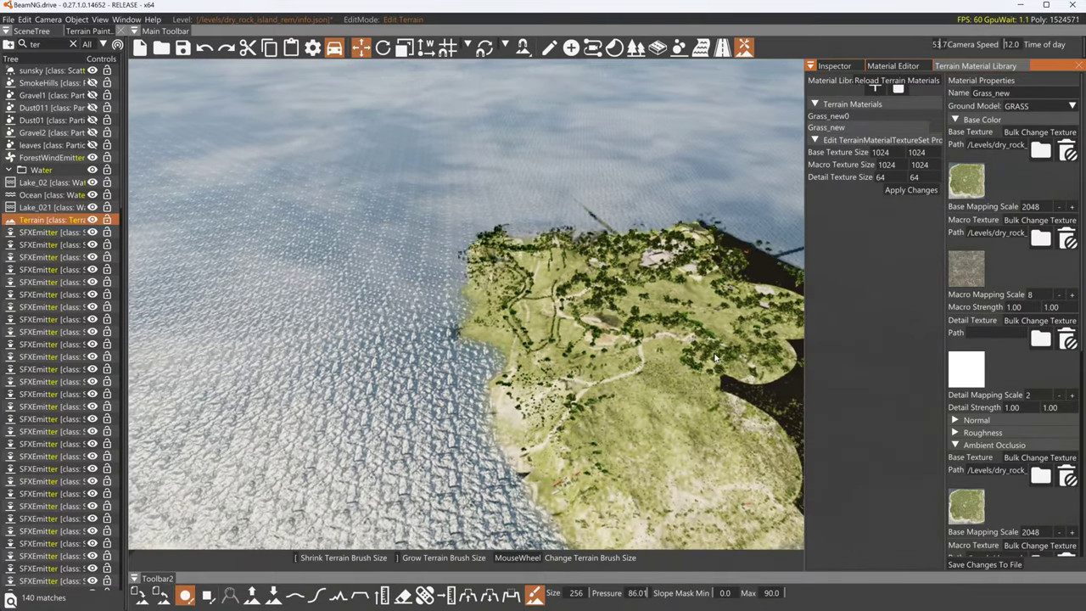
key("s")
right_click_drag(714, 358, 707, 348)
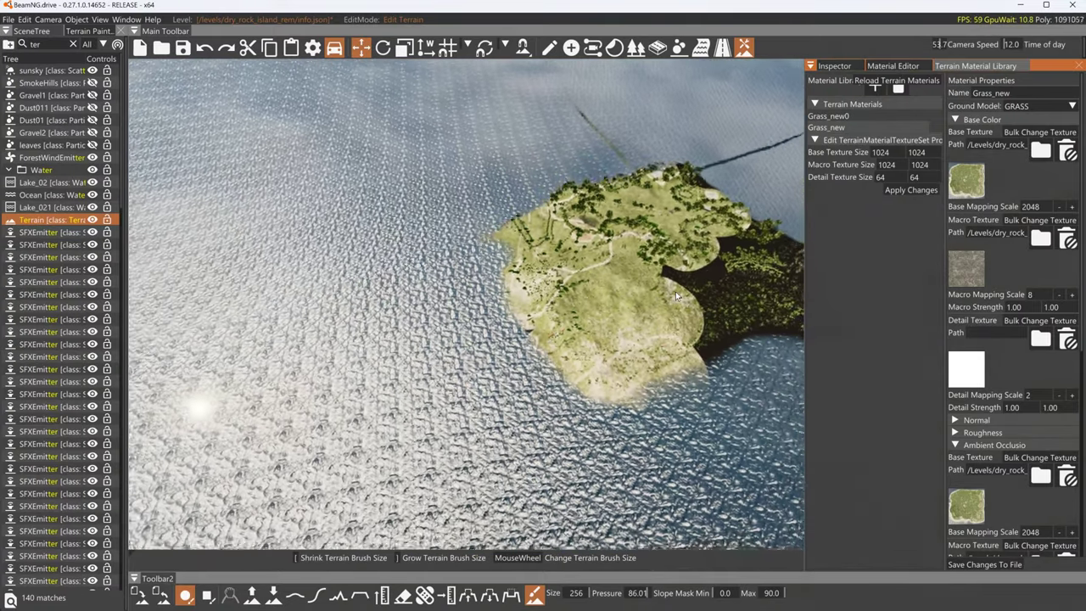
key("s")
key("w")
right_click_drag(676, 296, 718, 266)
key("w")
key("w")
key("w")
key("w")
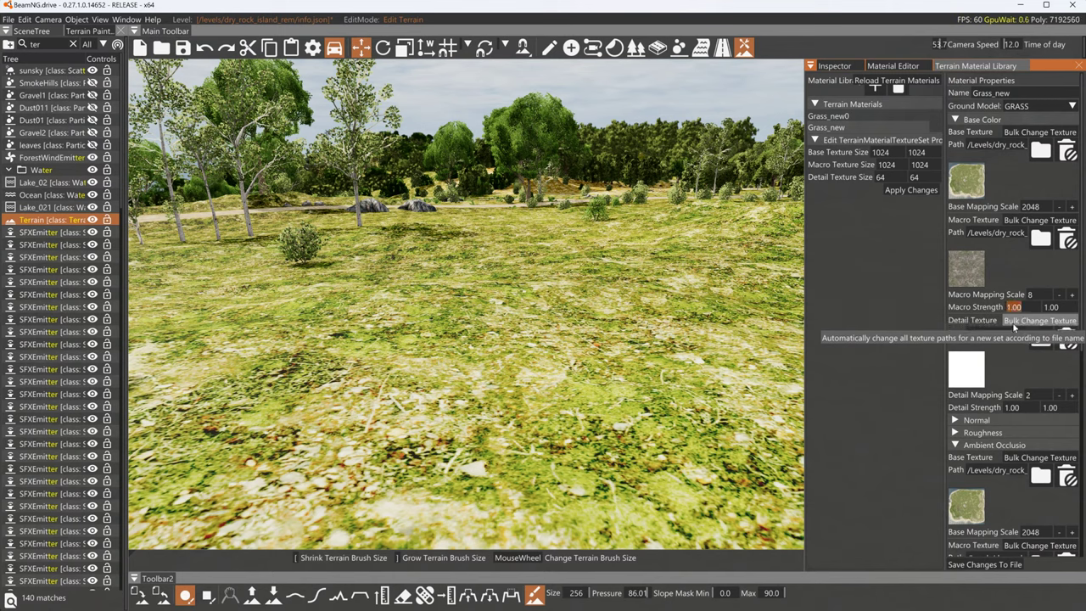
Set the first base color macro strength of Grass_new to 0.1, save to file and check the ground
left_click(980, 565)
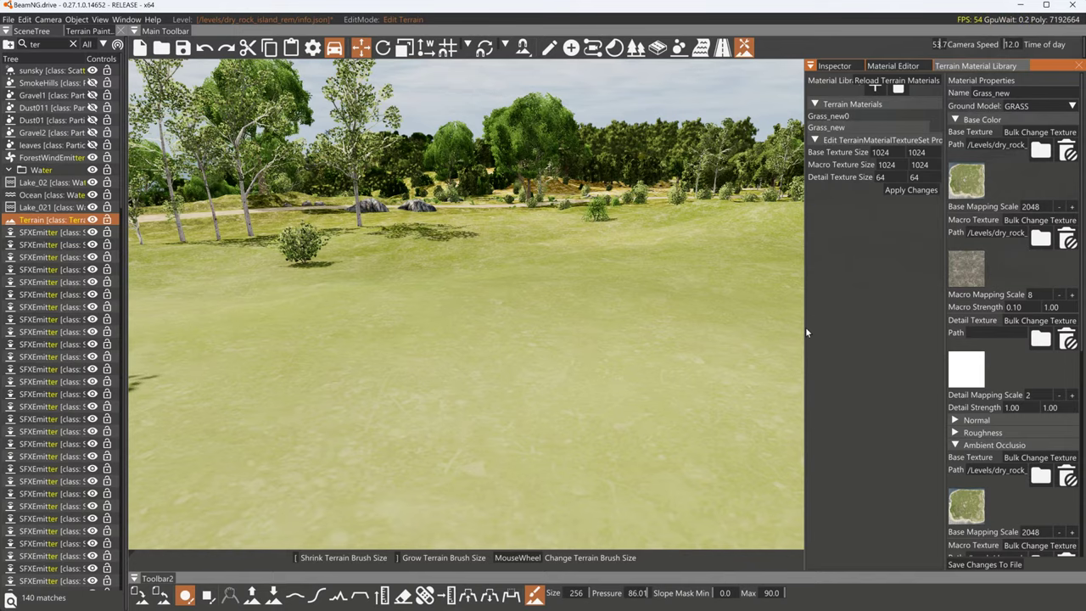
right_click_drag(606, 293, 578, 274)
key("s")
key("w")
key("w")
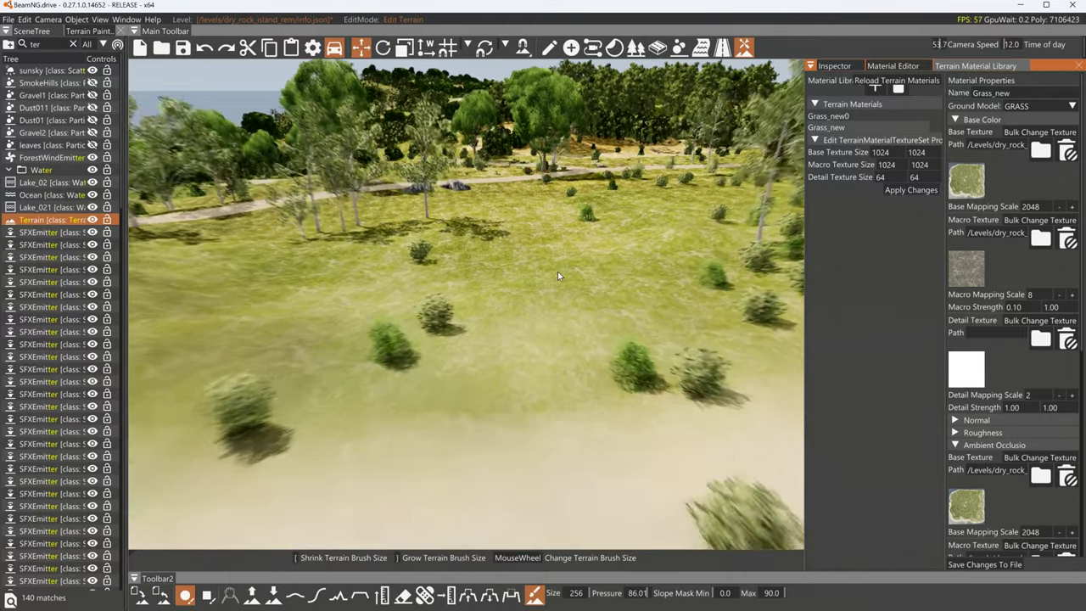
Set the far macro distance of Grass_new to 200 and its first ambient occlusion macro strength to 1, saving to file
scroll(1010, 403, "down", 5)
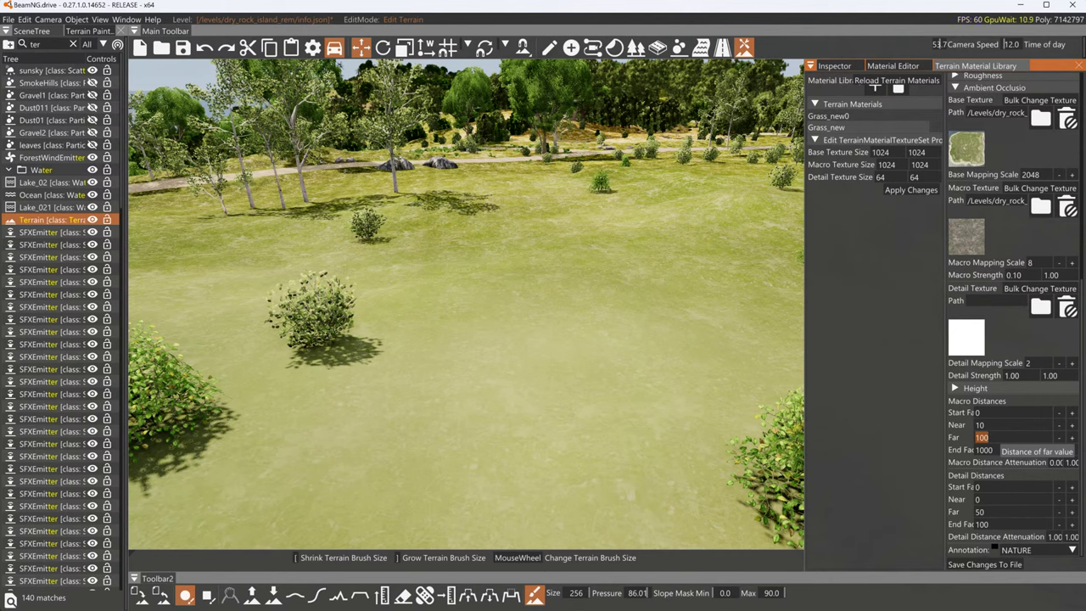
left_click(994, 564)
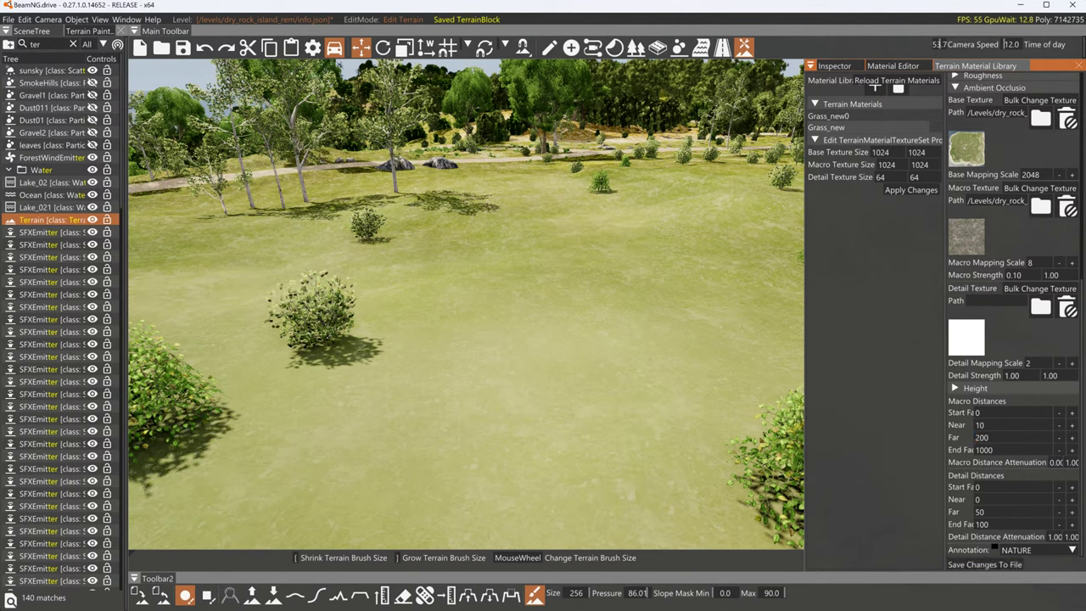
scroll(999, 283, "up", 2)
scroll(995, 288, "up", 2)
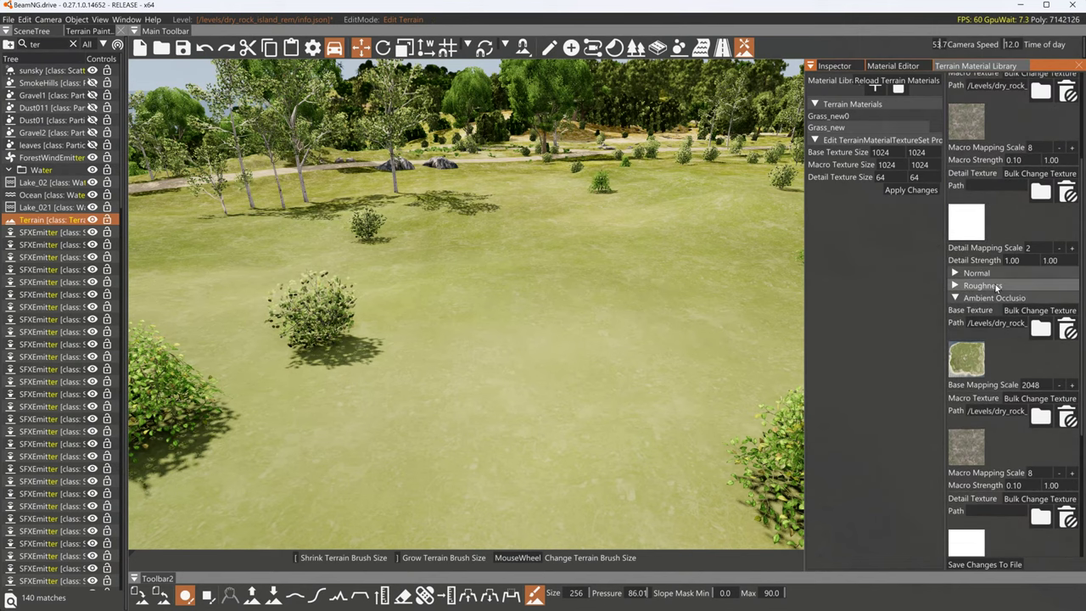
left_click(1026, 486)
type("1")
left_click(998, 565)
Set the first base color macro strength of Grass_new to 1 and save the changes to file
scroll(985, 352, "up", 4)
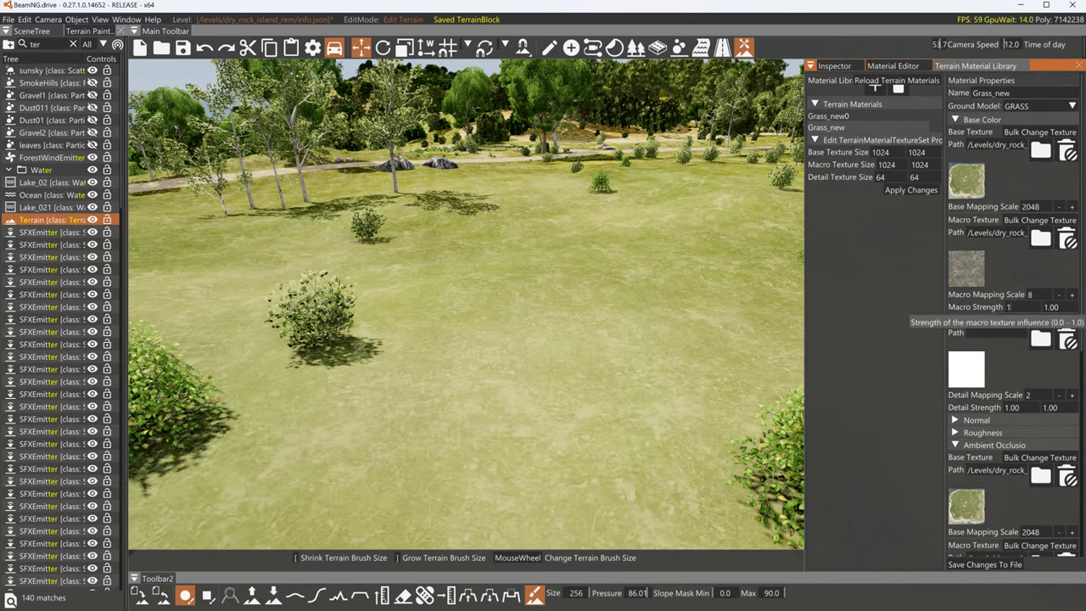
left_click(994, 565)
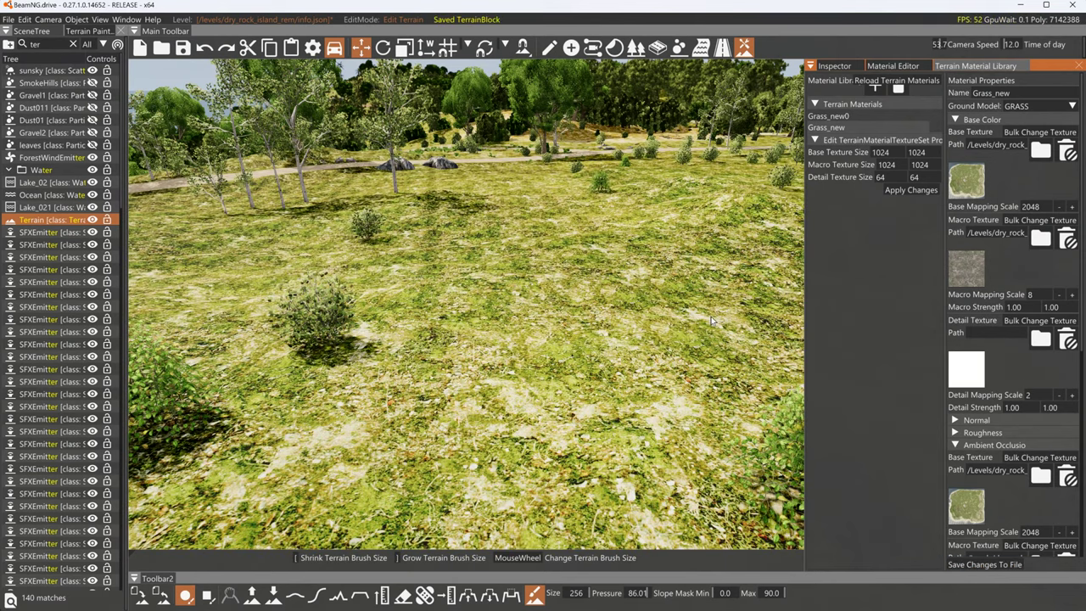
key("w")
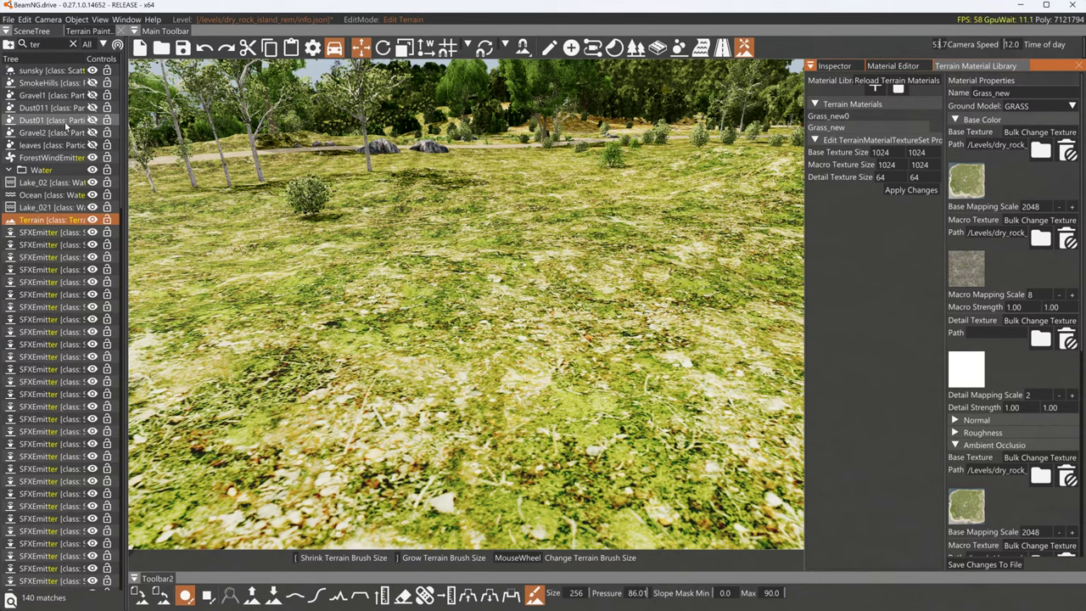
Filter the scene tree by "gro", select the grass1 ground cover and show its properties
left_click_drag(51, 44, 19, 45)
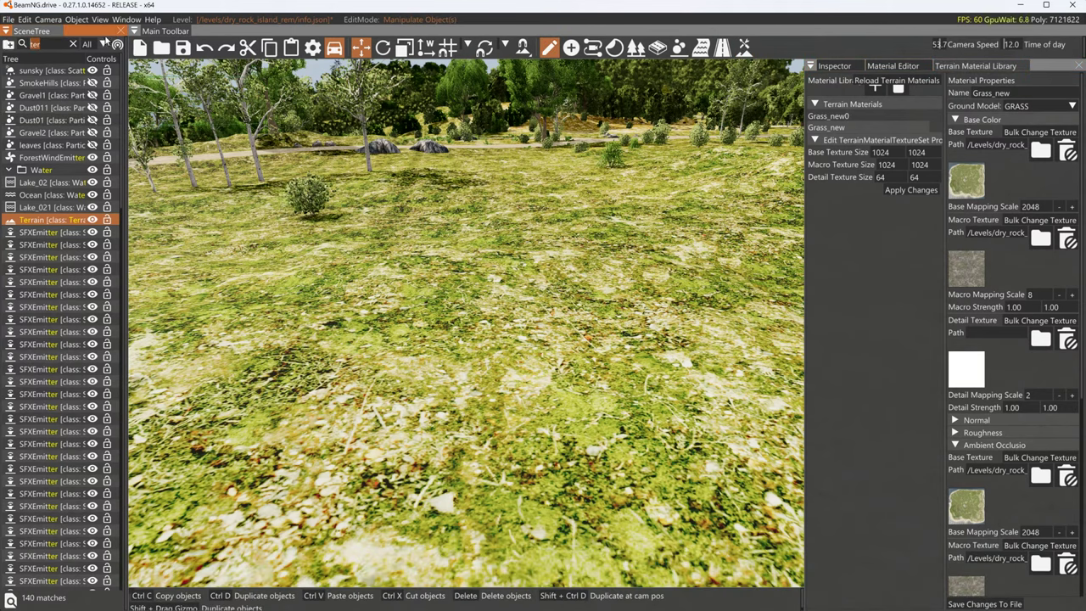
type("gro")
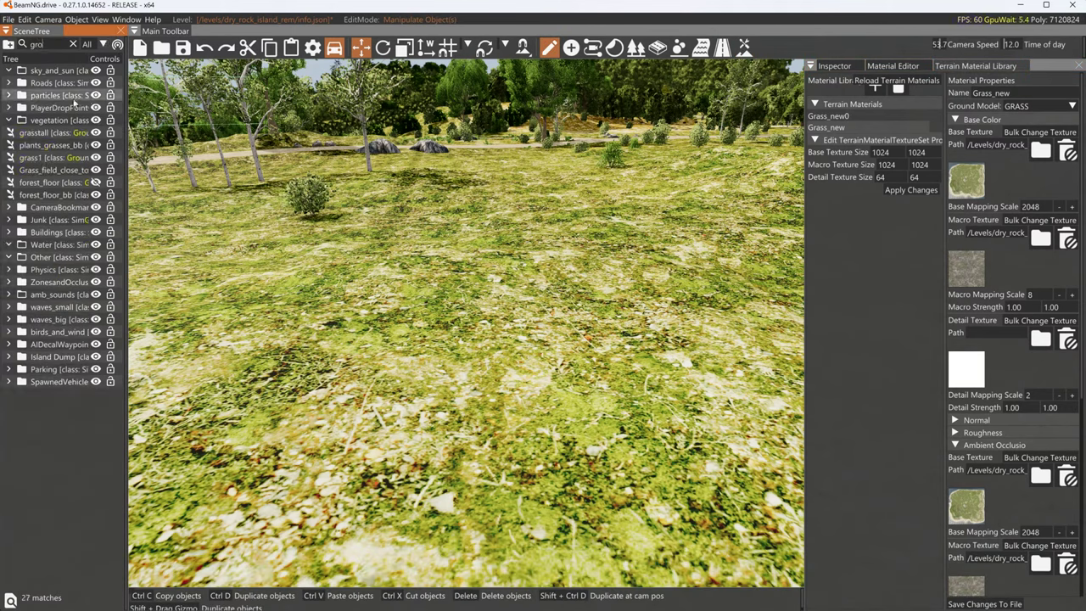
left_click(43, 159)
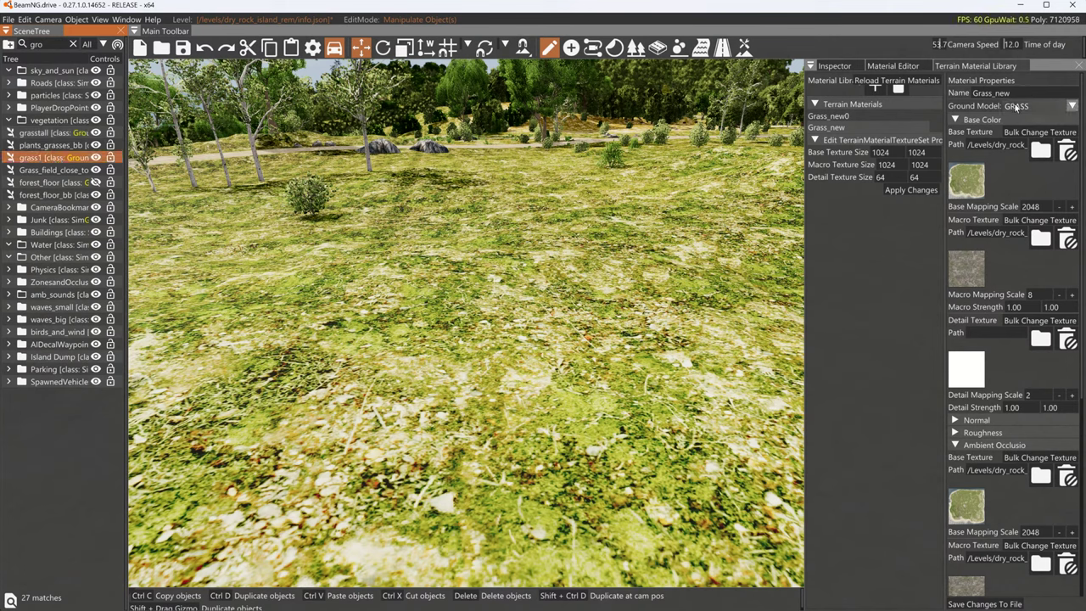
left_click(1036, 93)
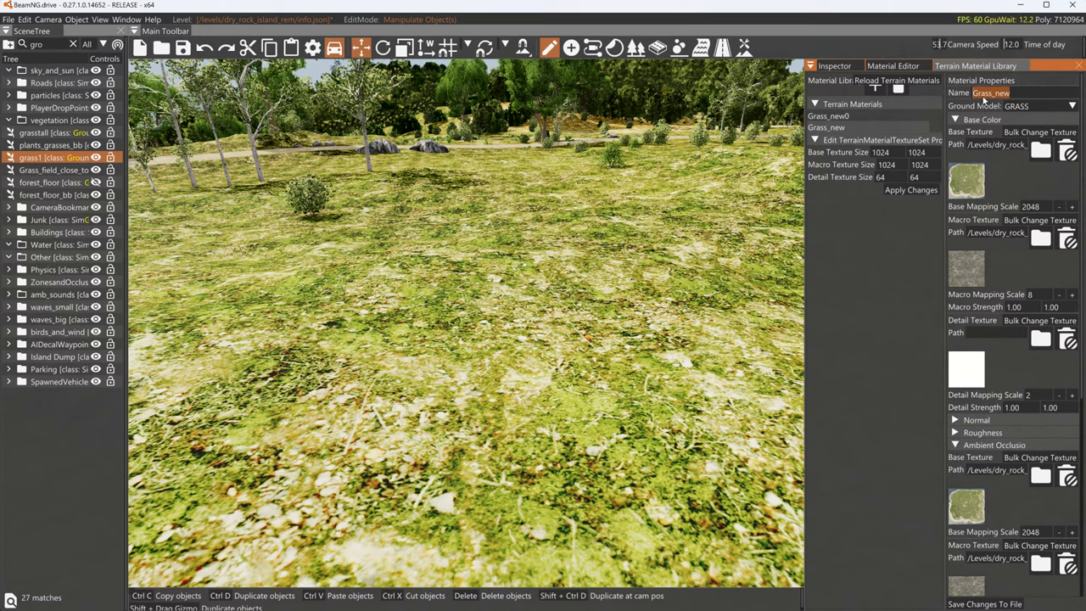
left_click(834, 67)
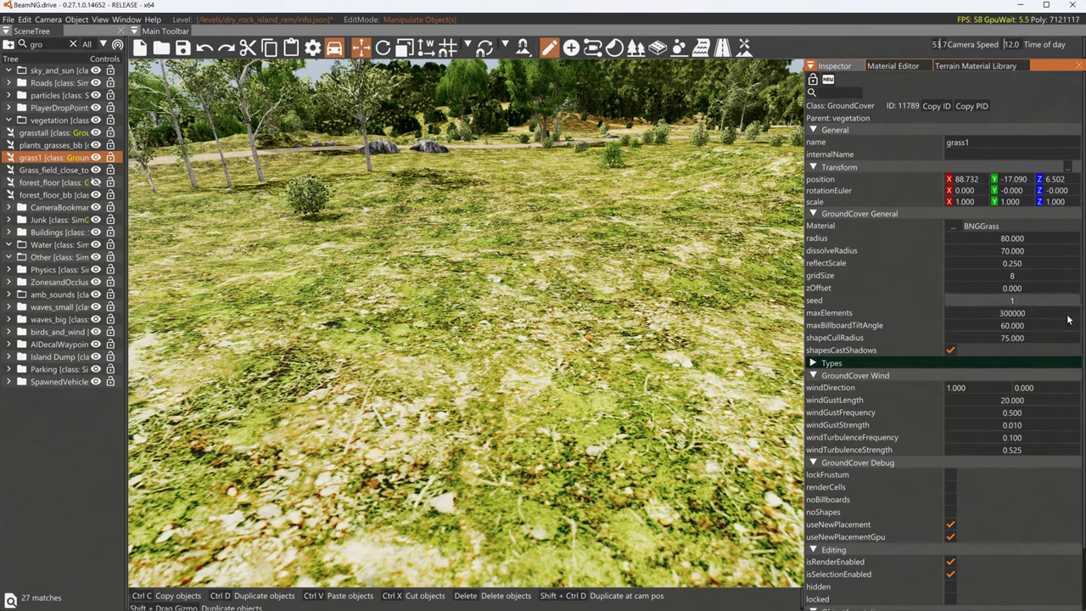
Set the layer of type [0] in the grass1 ground cover to Grass_new
left_click(822, 364)
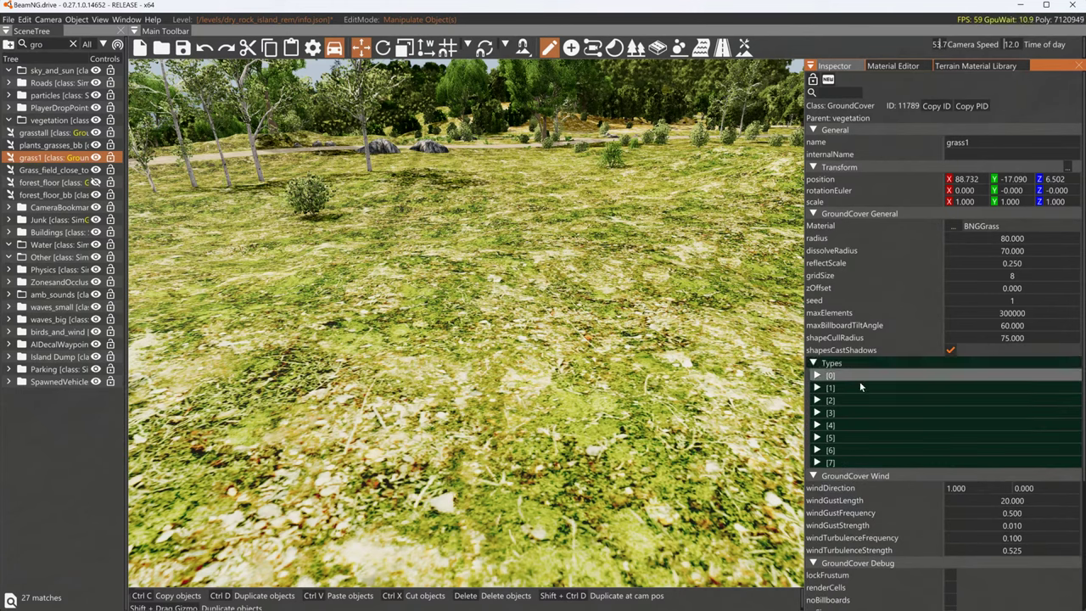
left_click(831, 376)
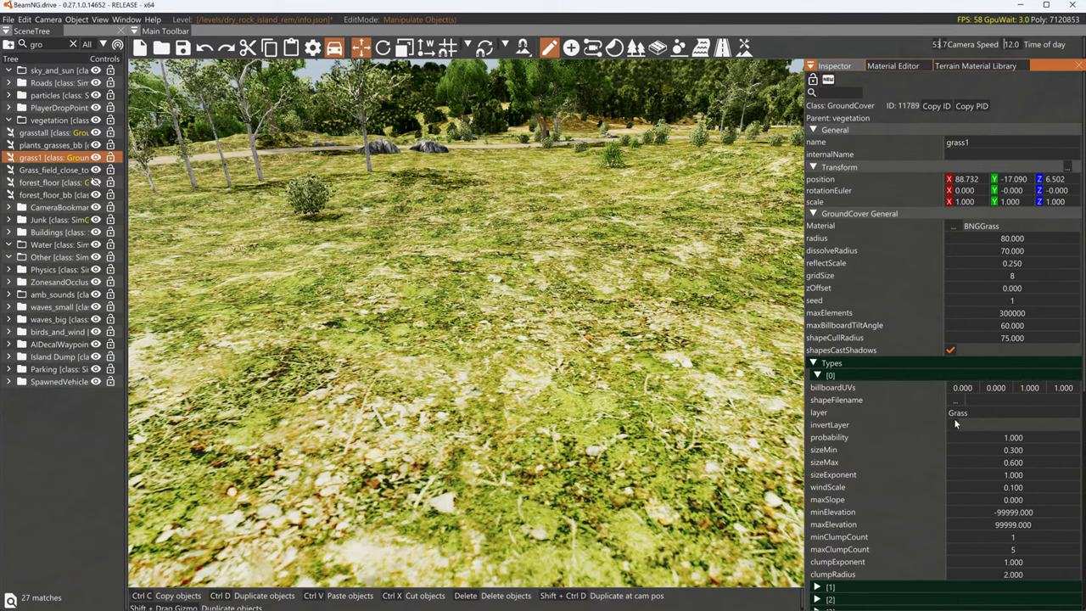
key("End")
type("_new")
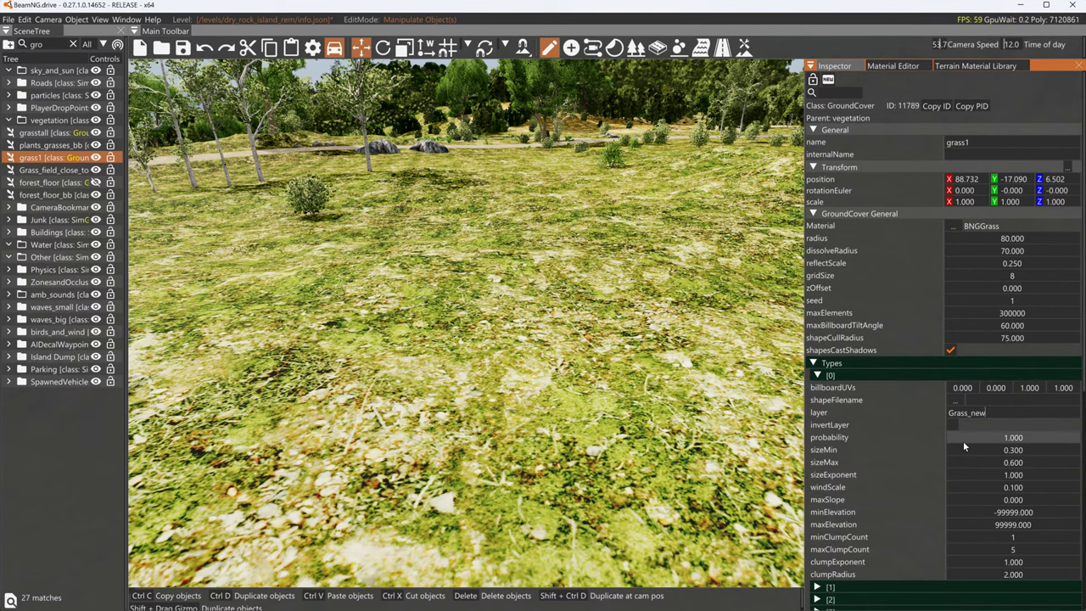
key("Return")
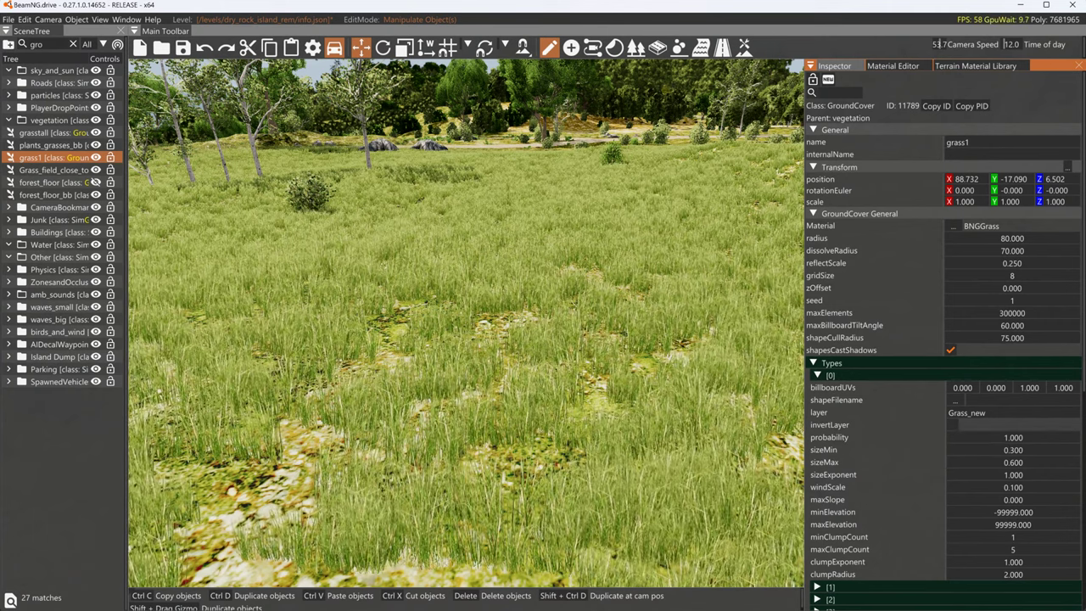
Examine the grass cover across the meadow and expand type [1] of grass1 to review its layer setting
mouse_move(422, 241)
right_mouse_down()
mouse_move(429, 186)
mouse_move(418, 244)
mouse_move(428, 241)
mouse_move(416, 189)
mouse_move(453, 203)
mouse_move(543, 194)
mouse_move(586, 207)
mouse_move(597, 196)
mouse_move(589, 174)
mouse_move(421, 238)
right_mouse_up()
key("s")
key("w")
key("w")
key("w")
key("w")
left_click(817, 375)
left_click(817, 388)
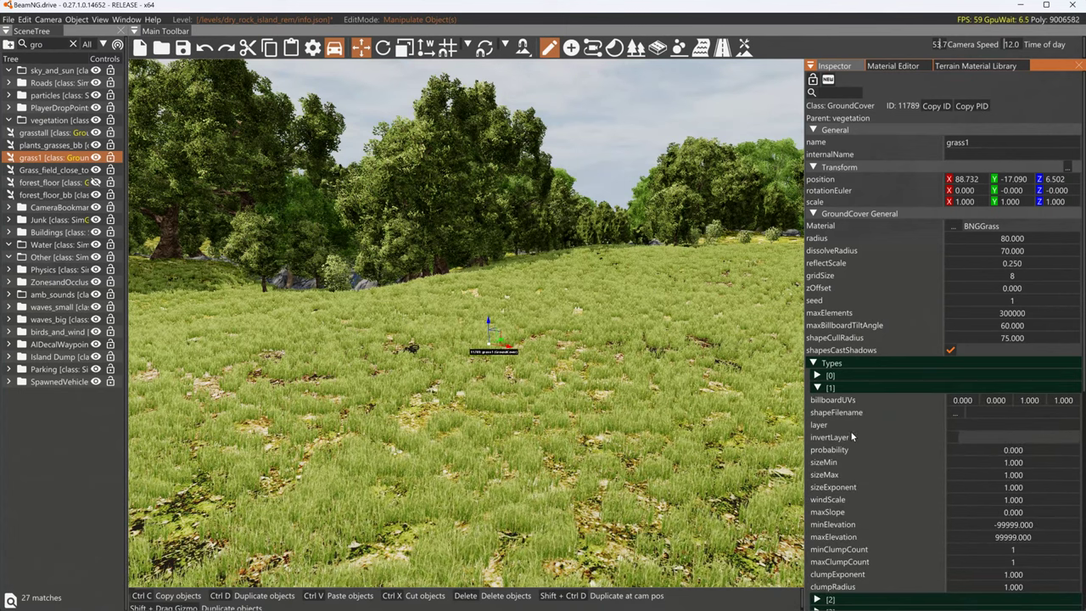
left_click(951, 413)
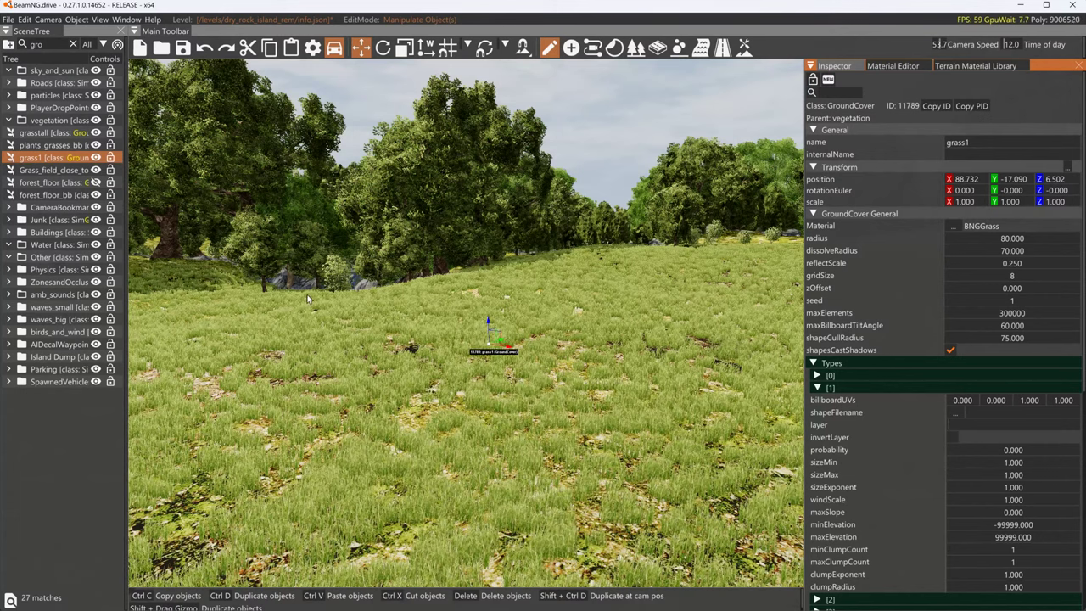
Switch to the terrains folder in File Explorer and select Sand-01-D.dds as the texture for the shore
right_click_drag(545, 280, 329, 336)
left_click(543, 297)
key("w")
right_click_drag(574, 310, 553, 286)
key("alt+Tab")
key("alt+Tab")
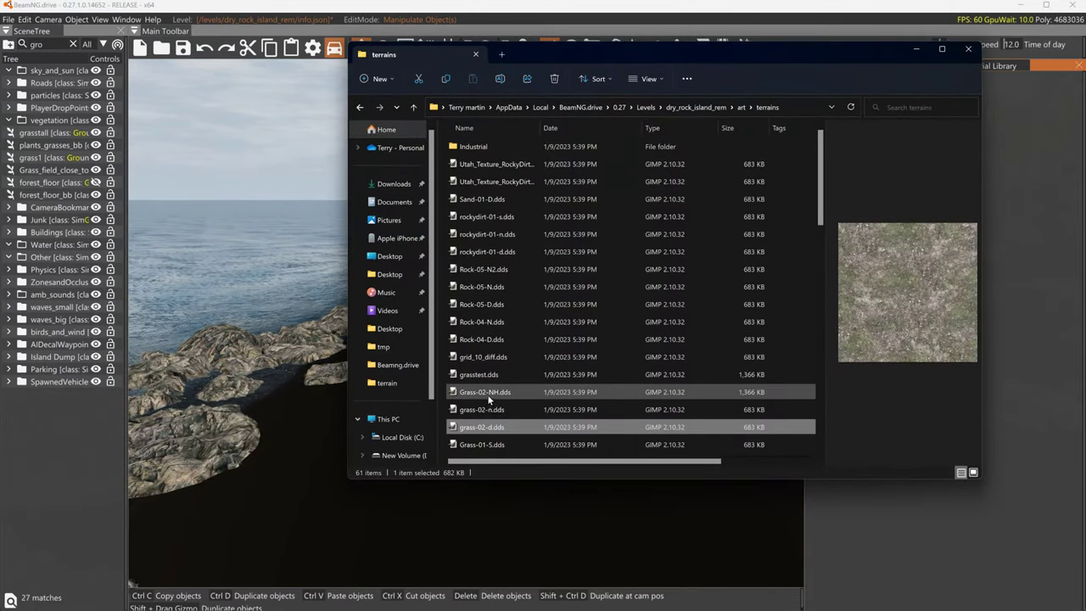
scroll(491, 399, "down", 2)
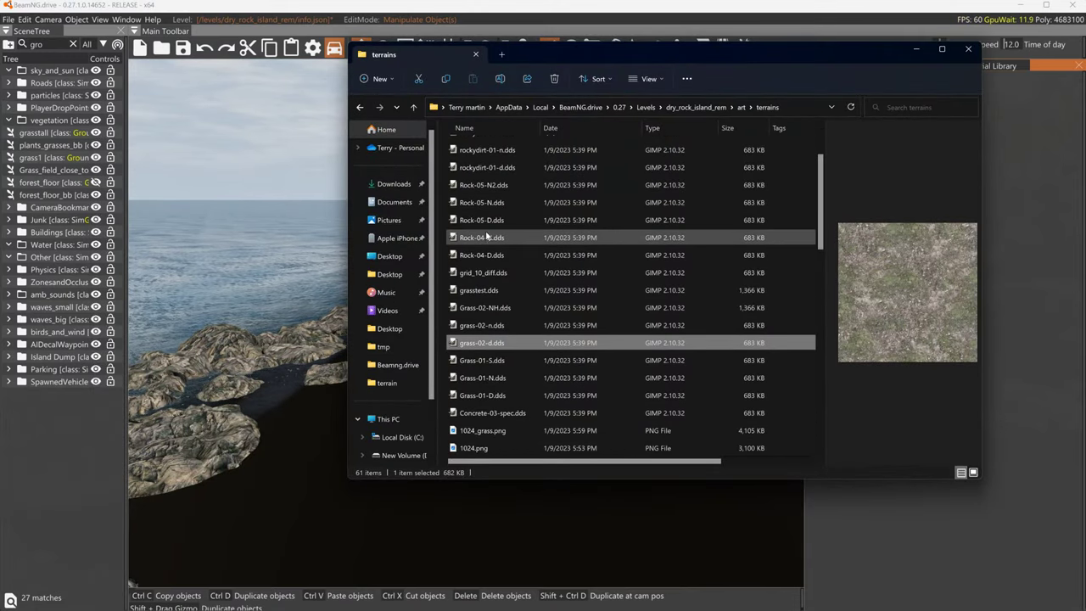
scroll(487, 234, "up", 2)
left_click(483, 200)
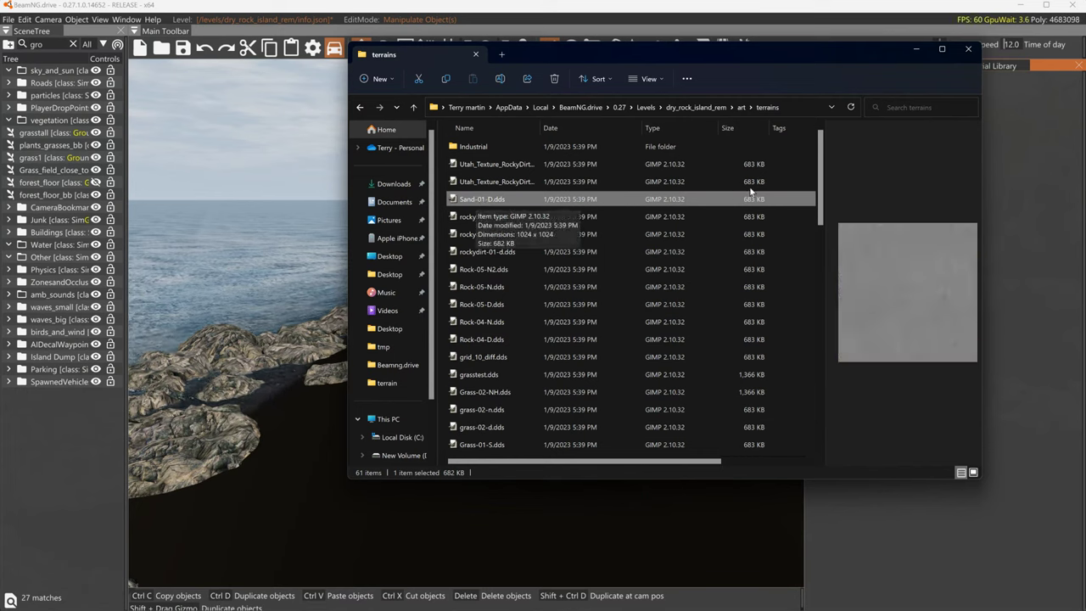
mouse_move(708, 463)
left_mouse_down()
mouse_move(745, 466)
mouse_move(691, 463)
left_mouse_up()
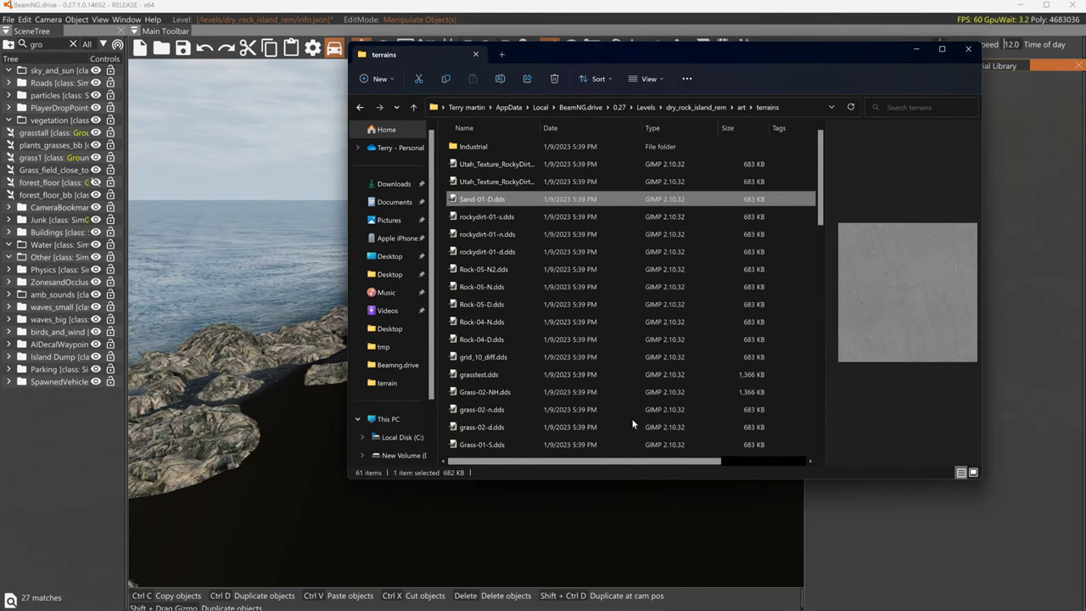
Switch to GIMP and close the 1024_grass image
right_click(498, 198)
mouse_move(582, 599)
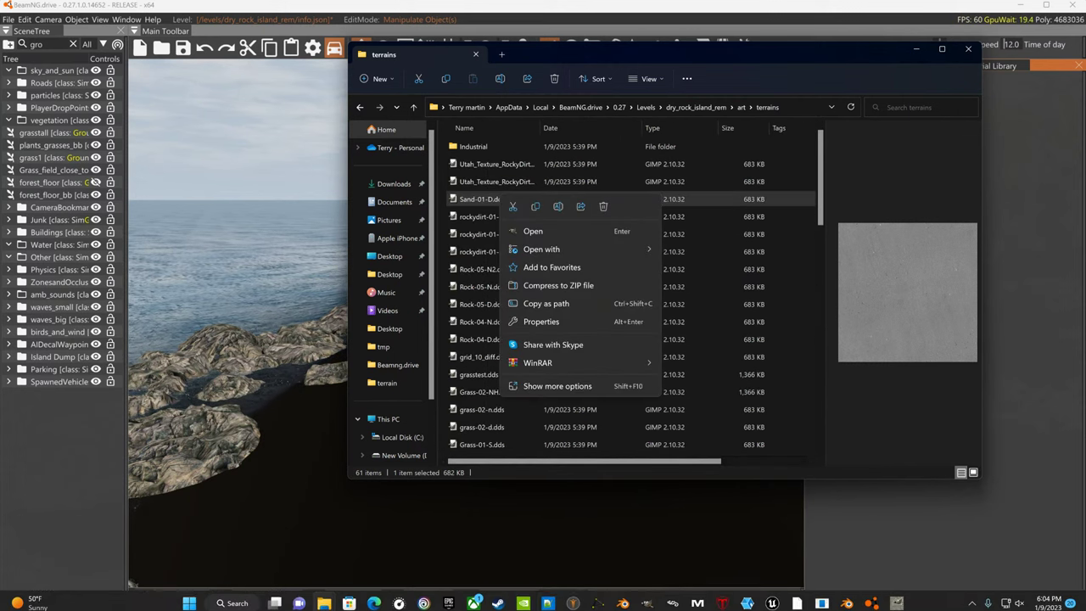
left_click(896, 597)
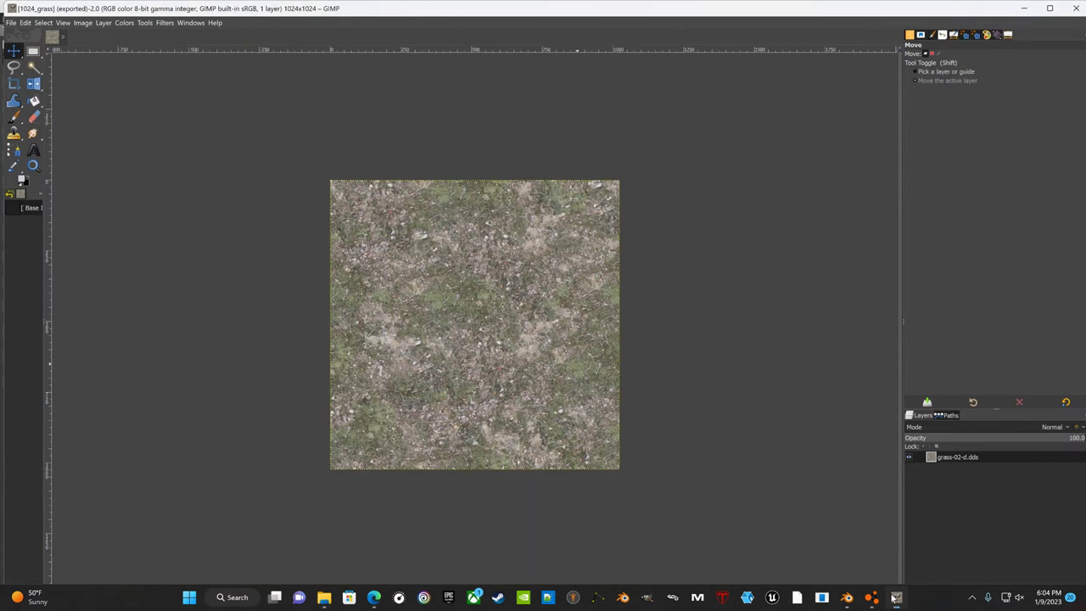
left_click(64, 41)
Open Sand-01-D.dds from the terrains folder in GIMP, accepting the DDS load options
mouse_move(329, 600)
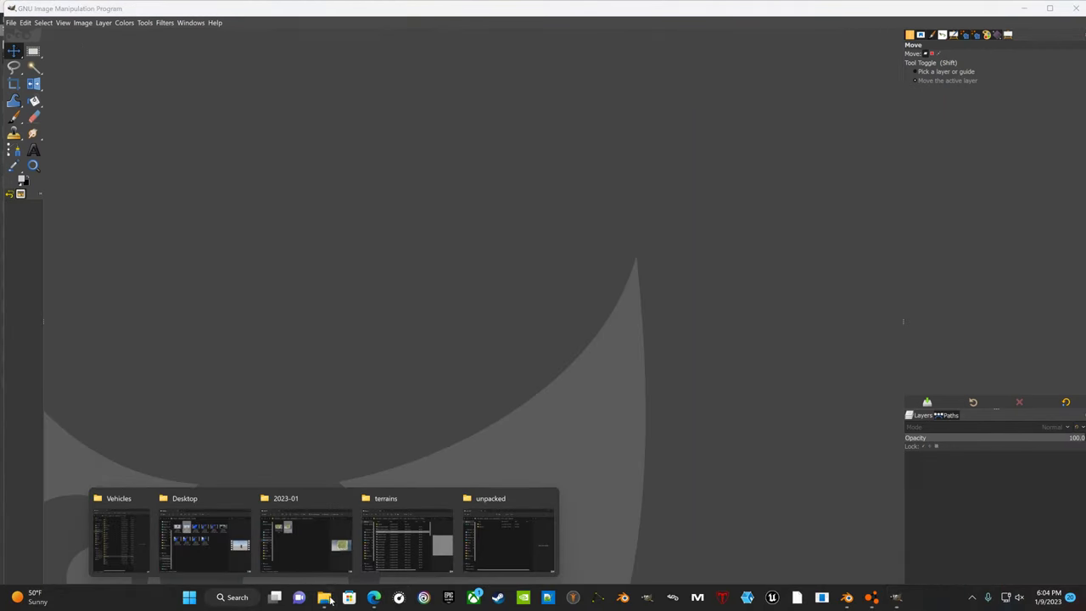
left_click(411, 502)
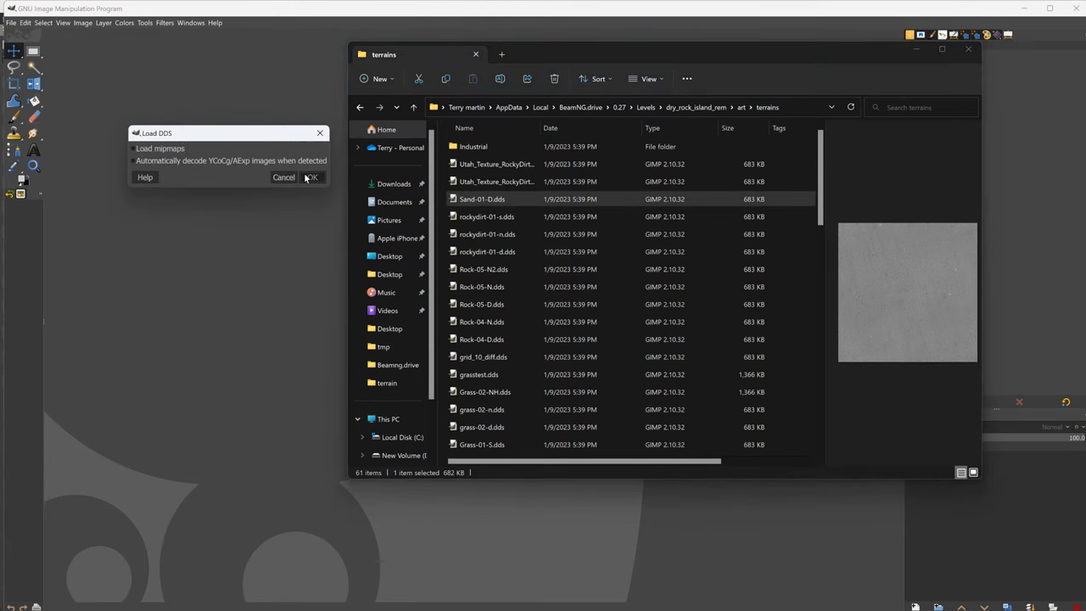
left_click(311, 177)
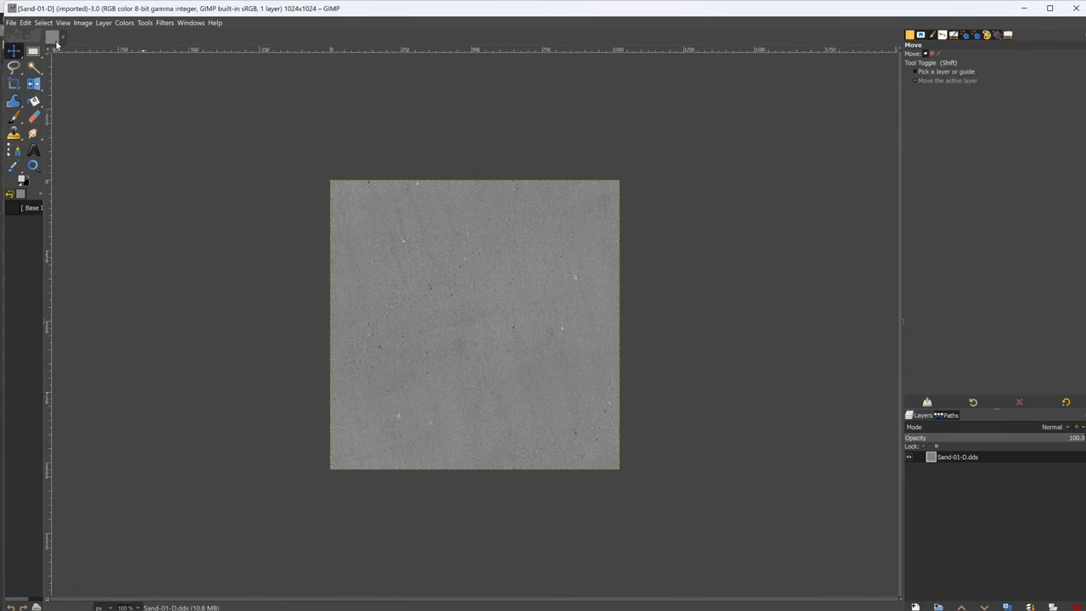
Start exporting the Sand-01-D image from GIMP to another file format
left_click(11, 22)
left_click(47, 172)
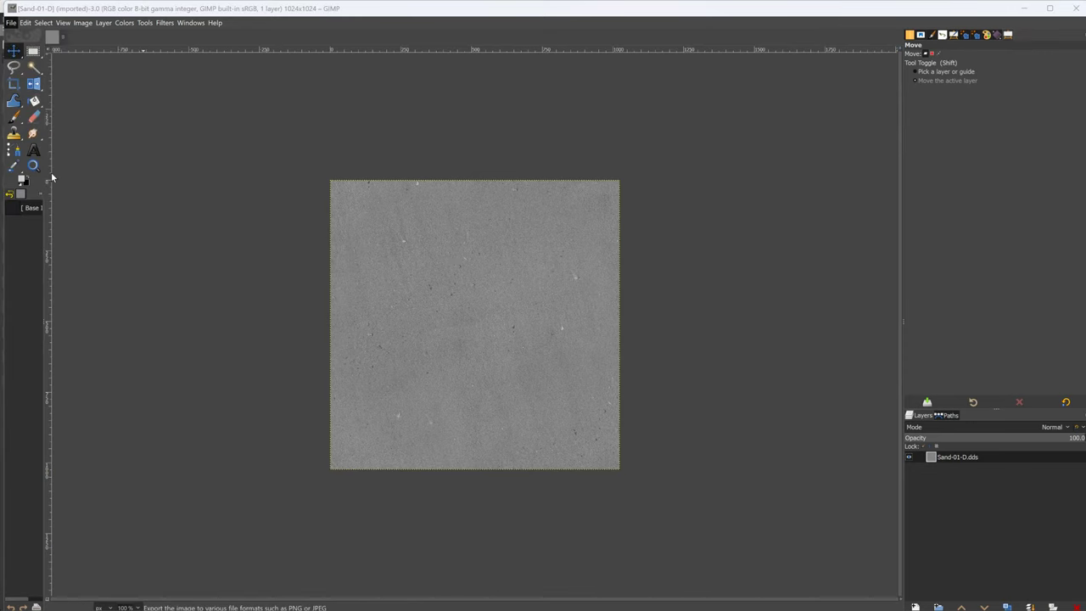
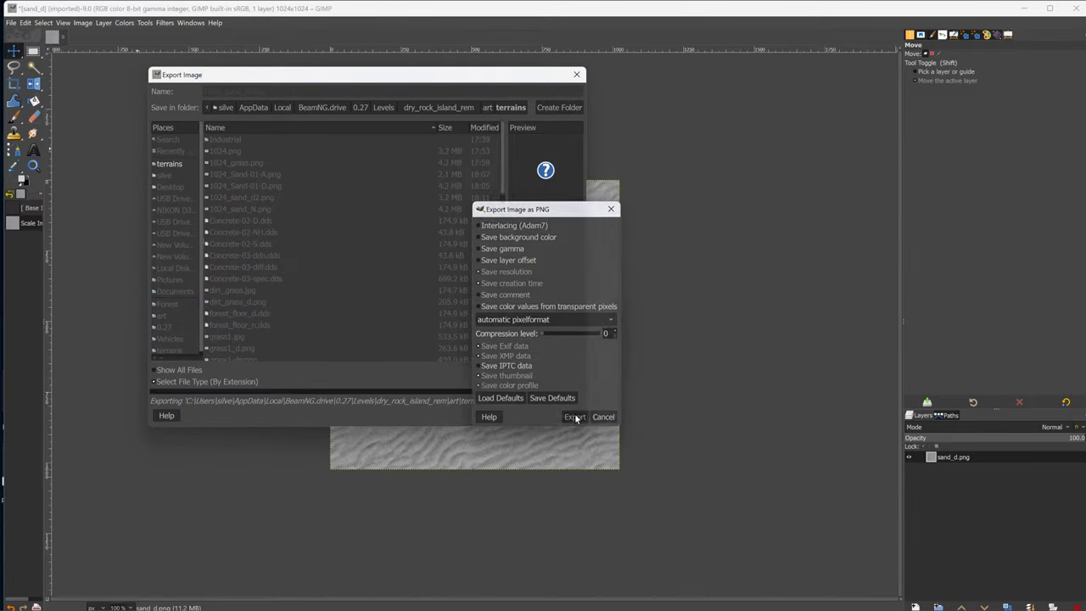
Export the rippled sand image as the PNG 1024_sand_d and switch to BeamNG.drive
left_click(575, 418)
key("alt+Tab")
key("alt+Tab")
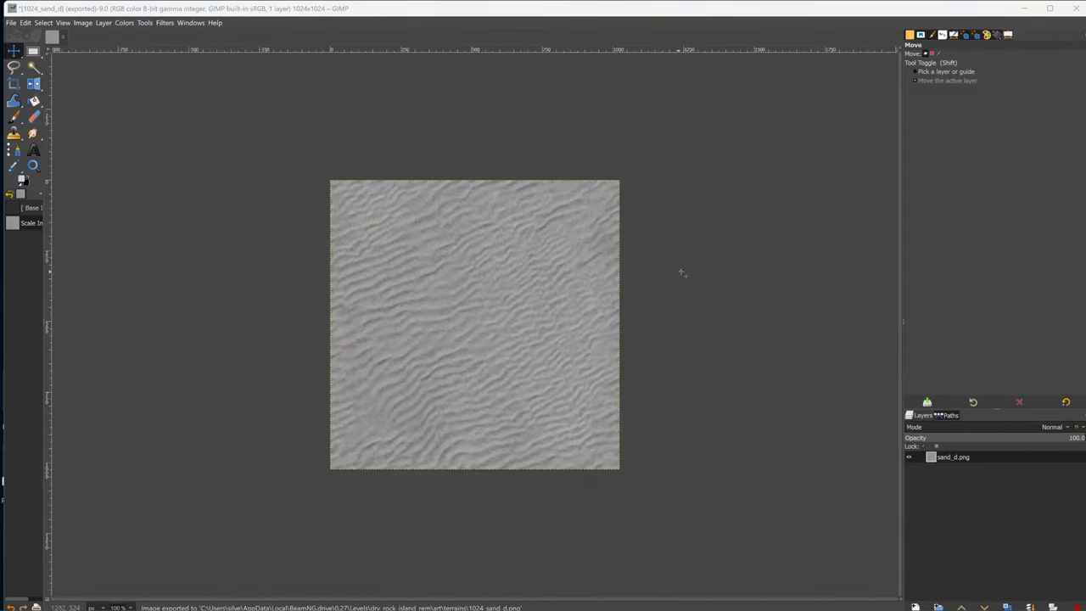
key("alt+Tab")
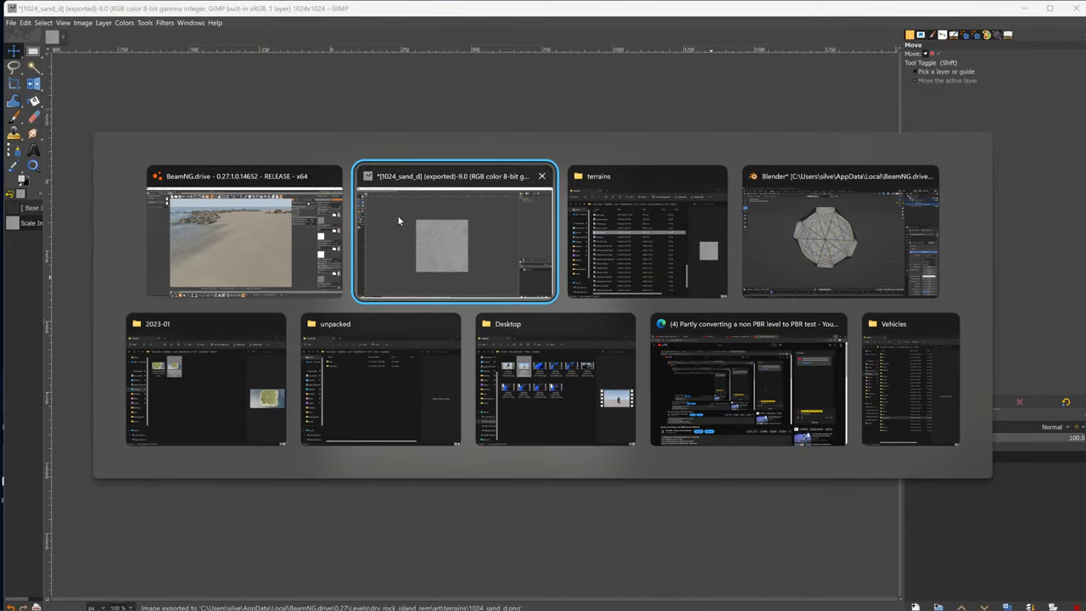
left_click(233, 177)
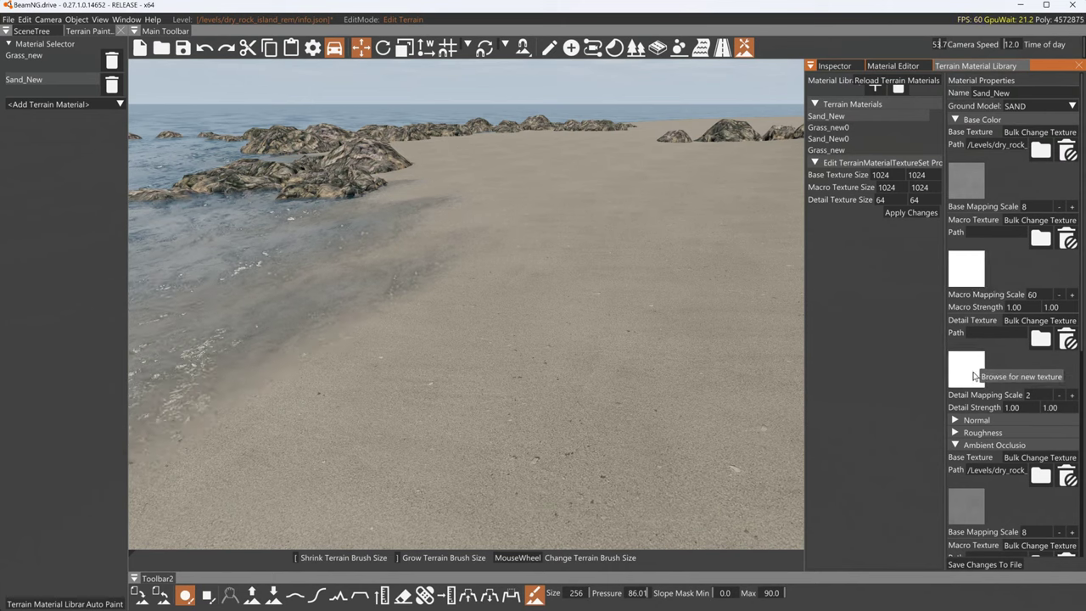
left_click(972, 372)
left_click(641, 4)
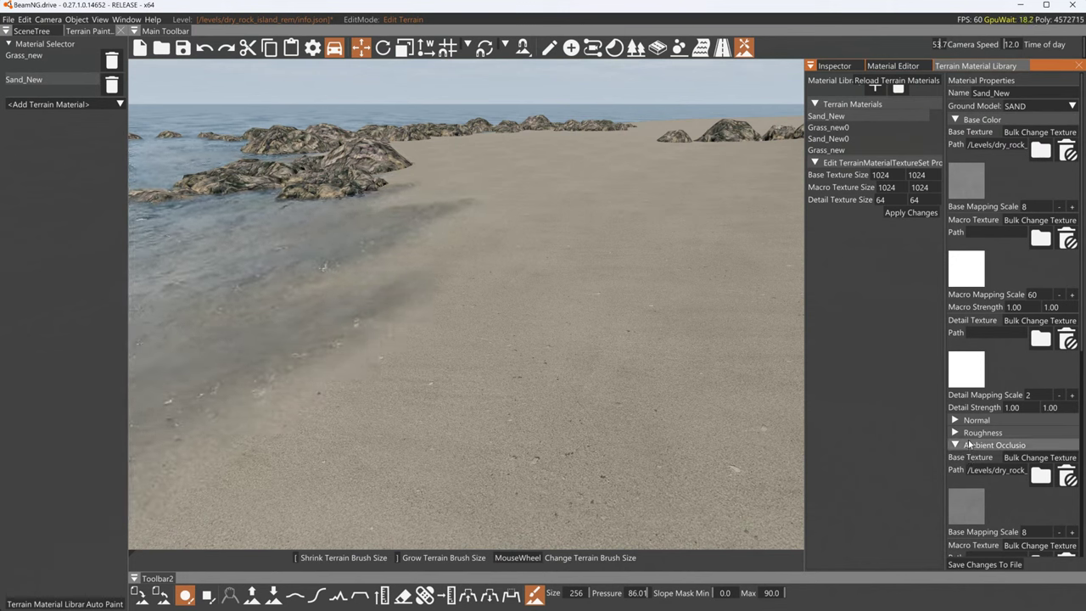
scroll(968, 440, "down", 2)
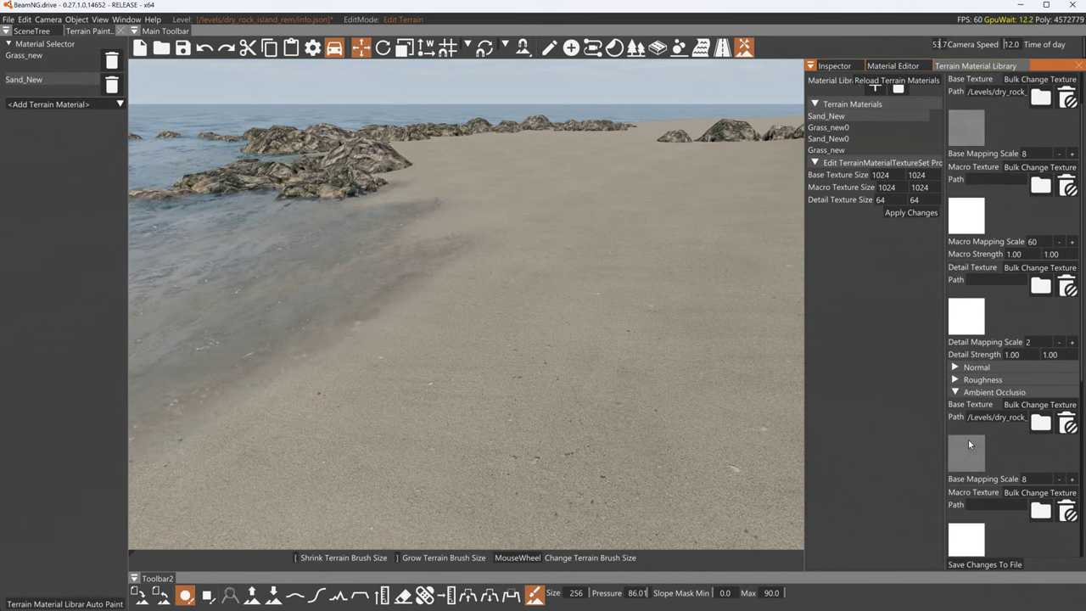
left_click(959, 392)
scroll(963, 221, "up", 2)
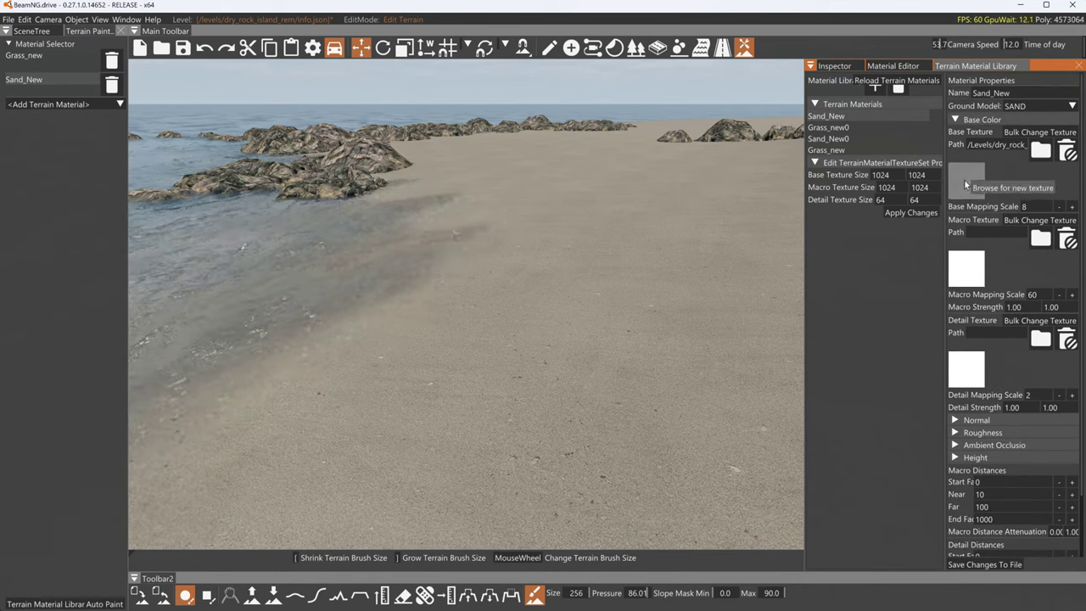
Assign 1024_sand_d.png from /Levels/dry_rock_island_rem/art/terrains/ as the base color detail texture of Sand_New
left_click(967, 370)
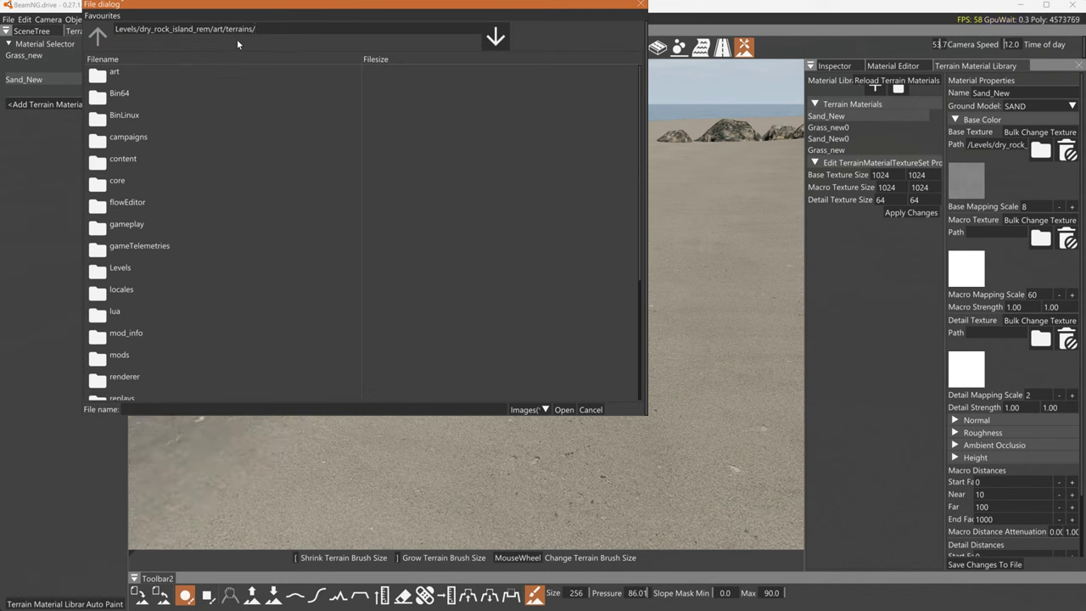
key("Return")
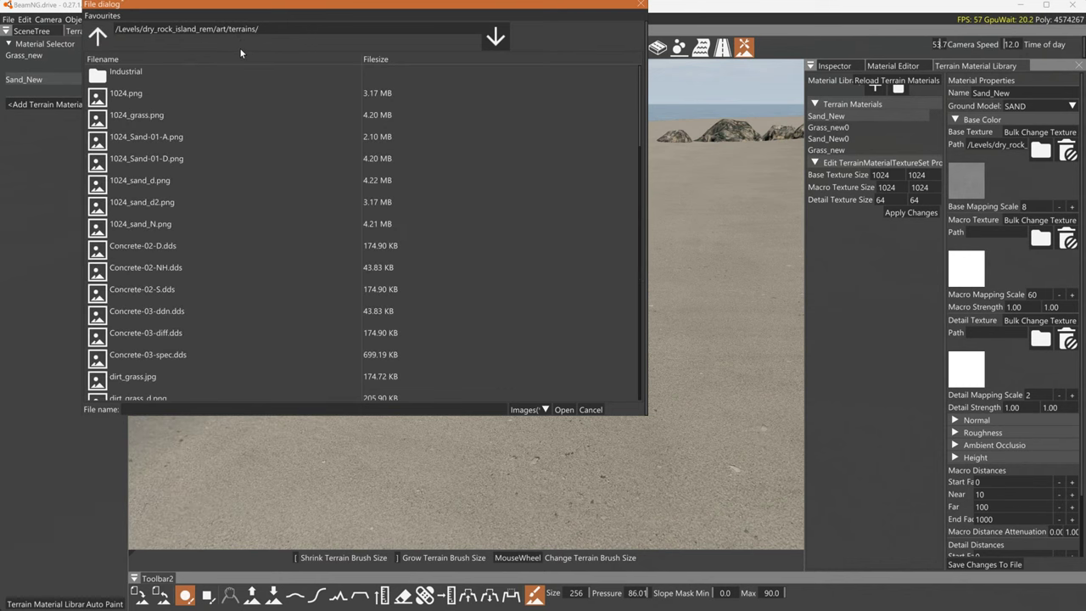
left_click(146, 163)
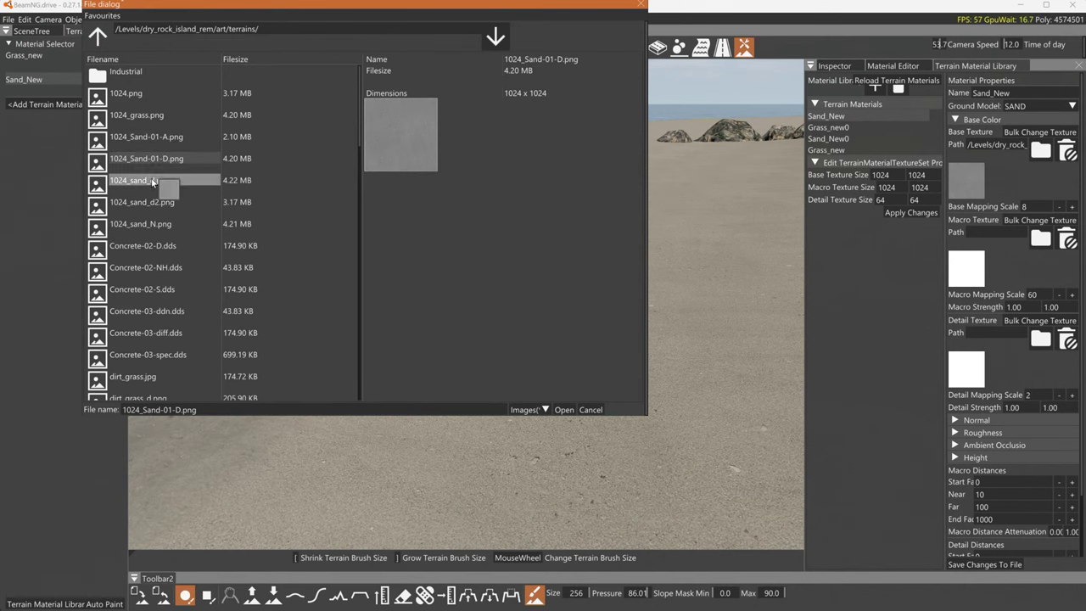
left_click(152, 181)
left_click(566, 409)
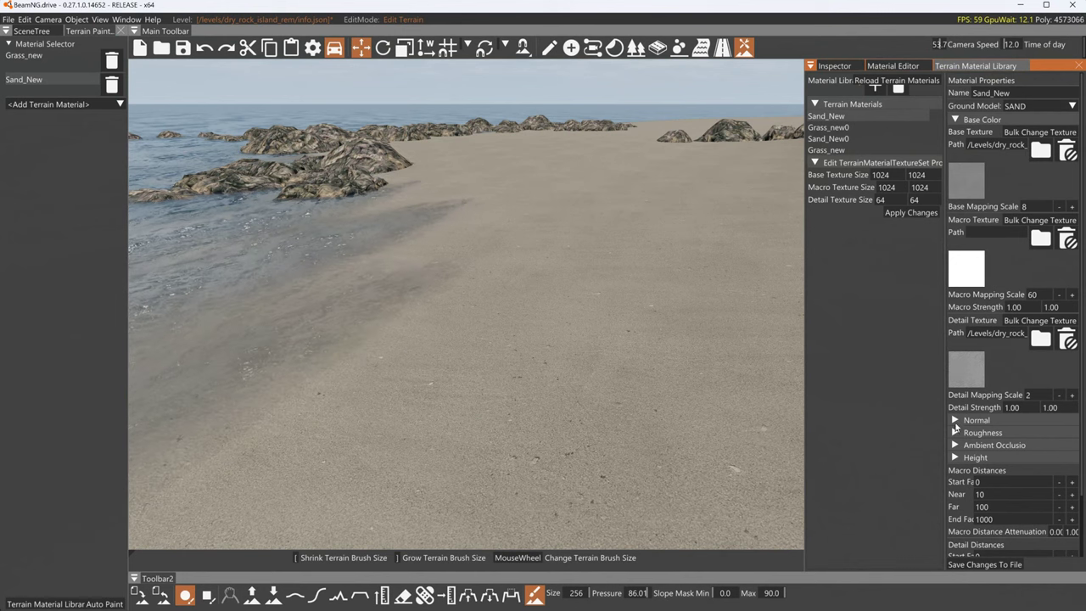
Assign 1024_sand_d.png as the ambient occlusion detail texture of Sand_New
left_click(1001, 443)
scroll(1009, 435, "down", 3)
scroll(1010, 436, "down", 3)
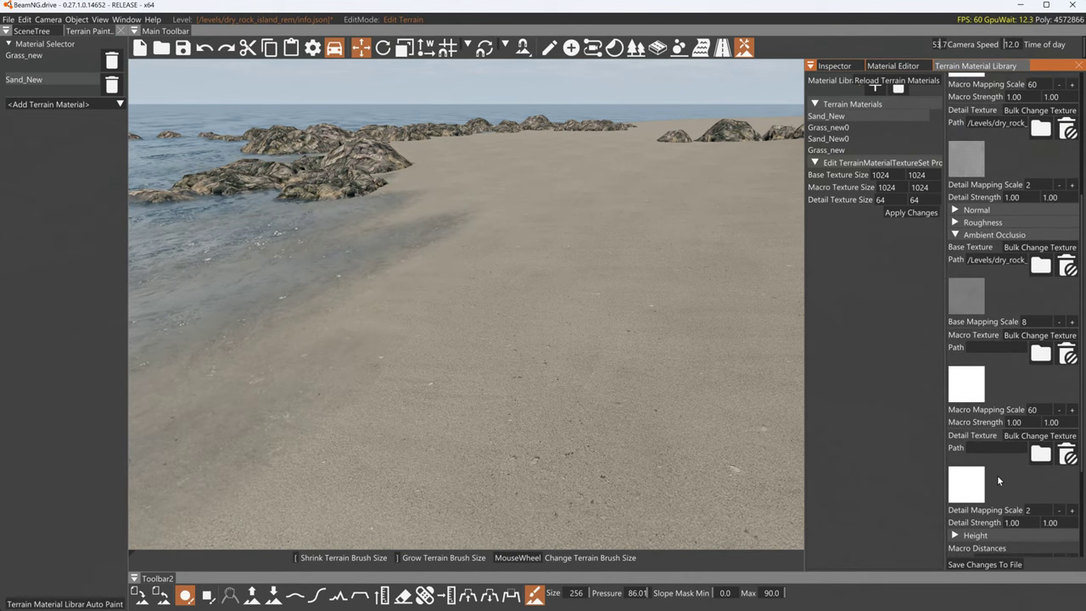
left_click(1040, 454)
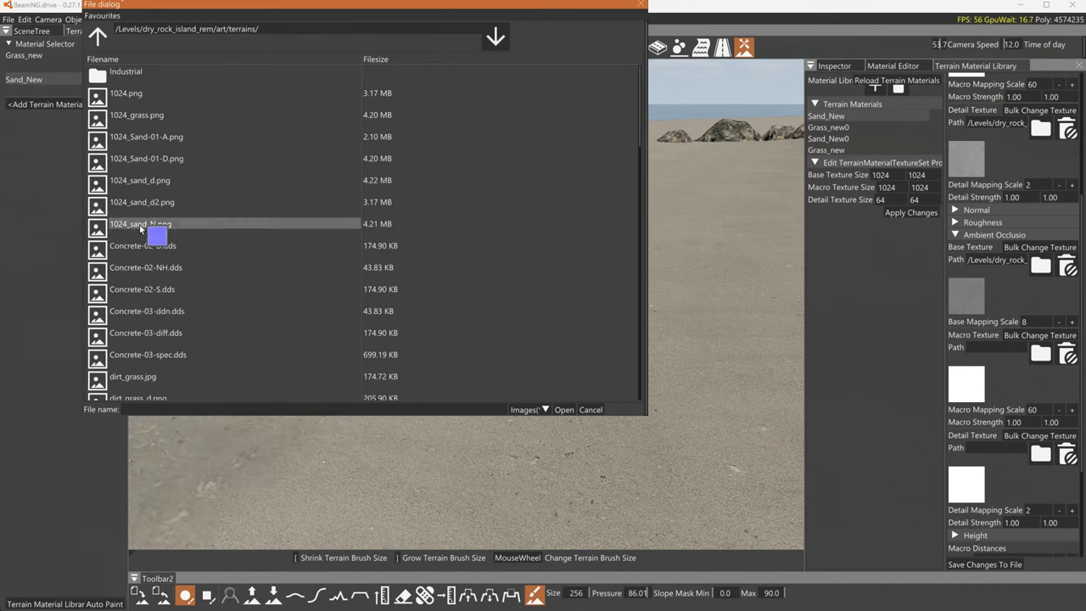
left_click_drag(146, 219, 149, 181)
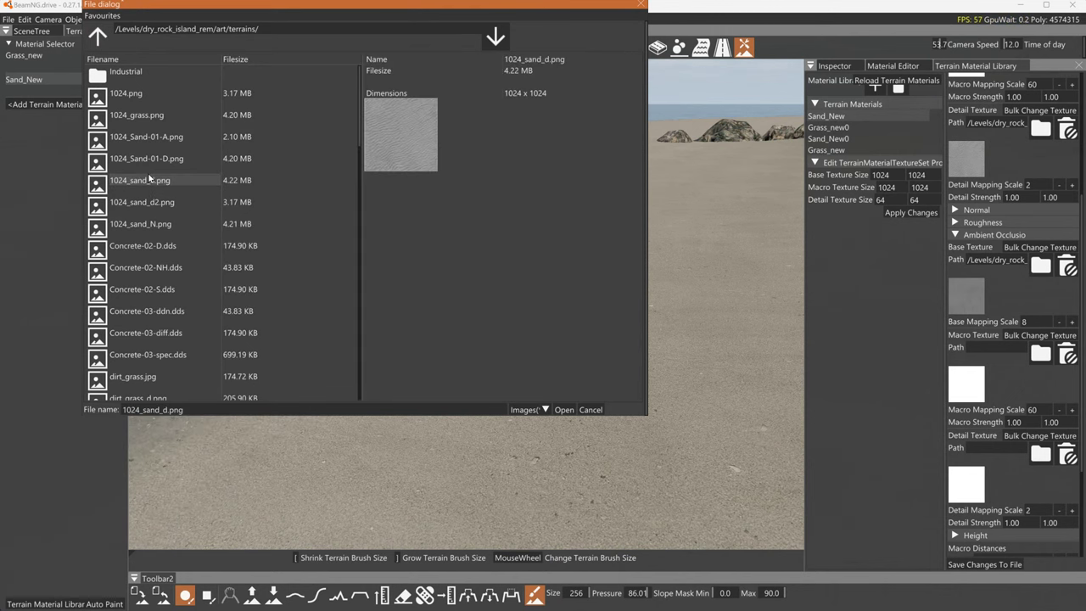
left_click(563, 410)
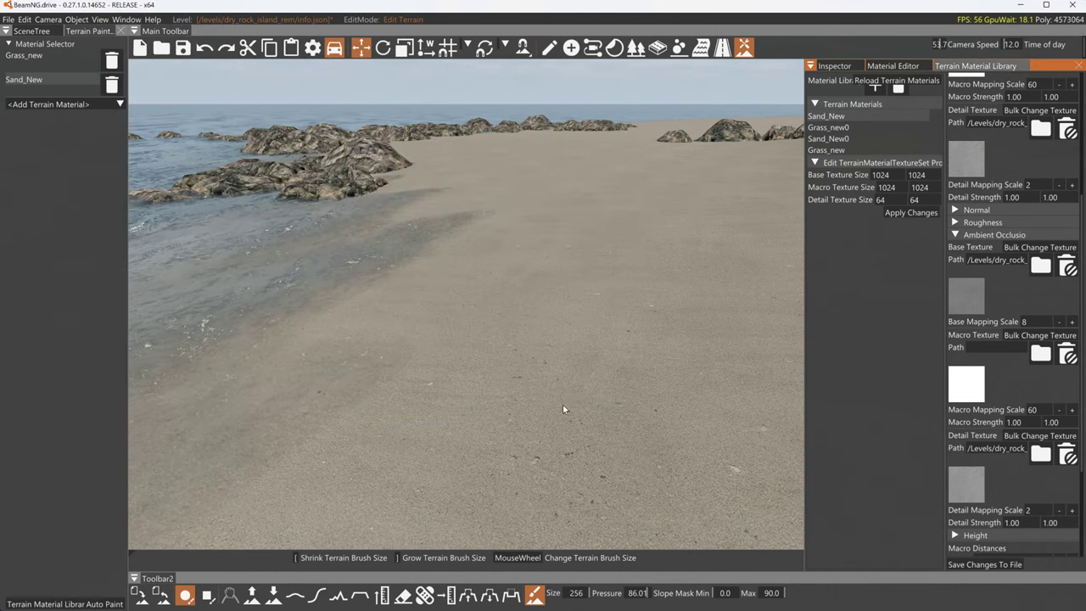
Review the mapping scales and the Base Color, Normal, Ambient Occlusion and Height sections of Sand_New
left_click(1029, 512)
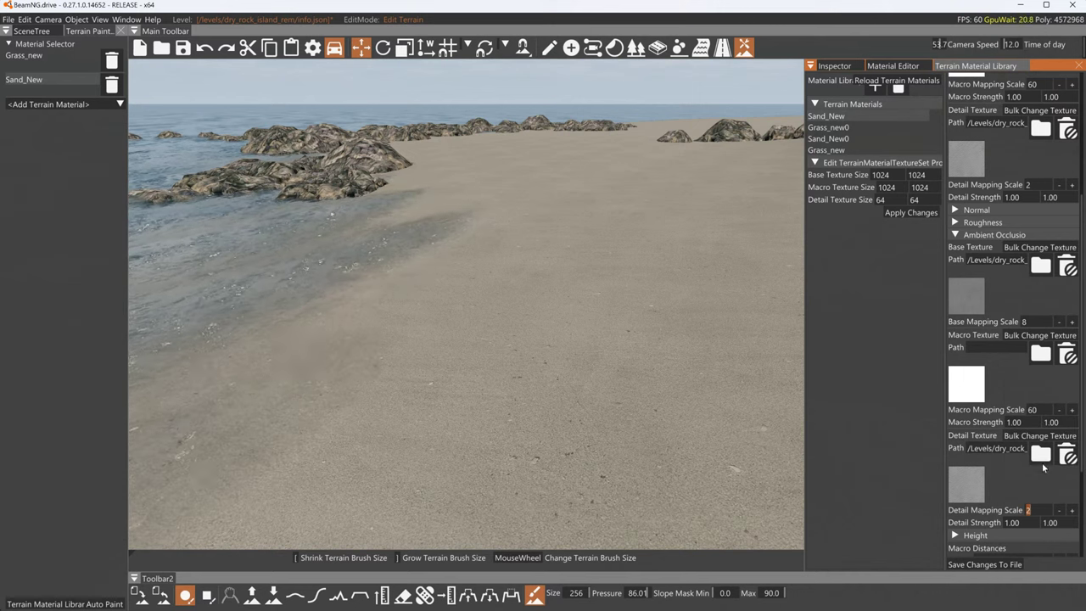
left_click(1024, 322)
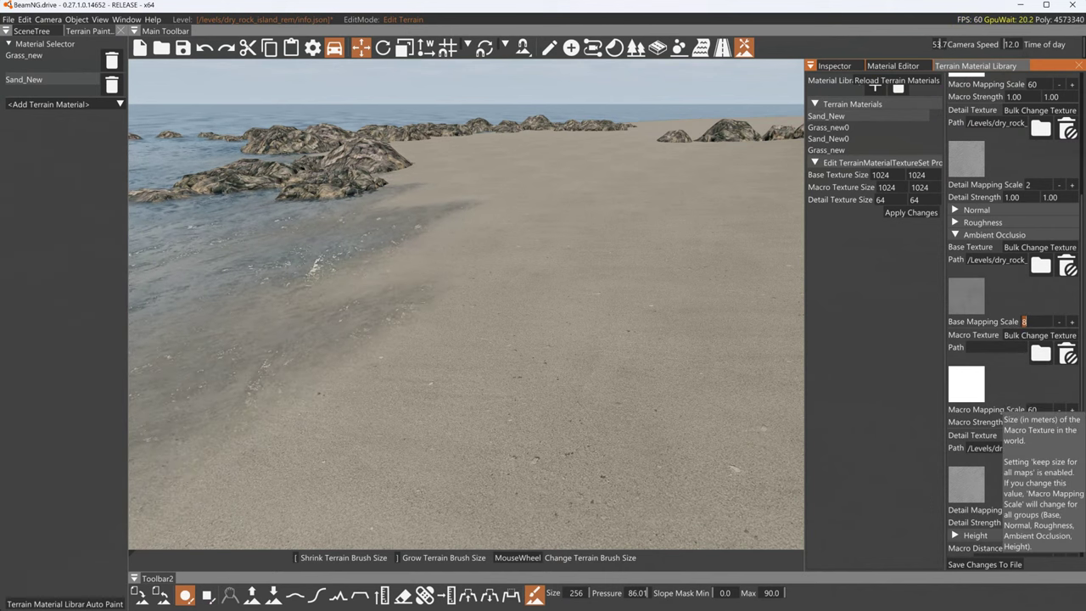
left_click(961, 235)
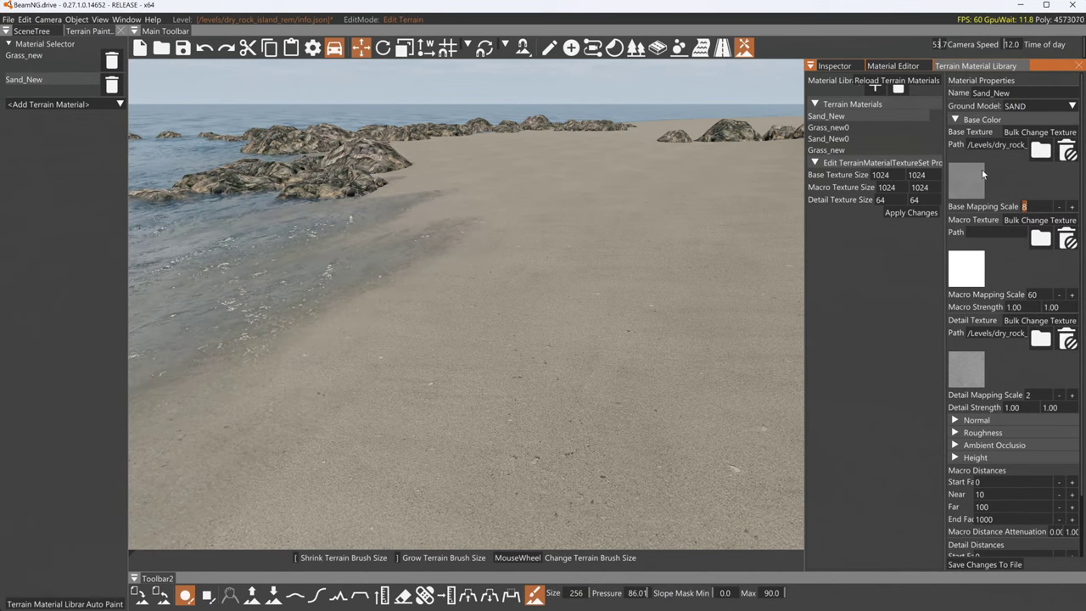
left_click(956, 119)
left_click(957, 134)
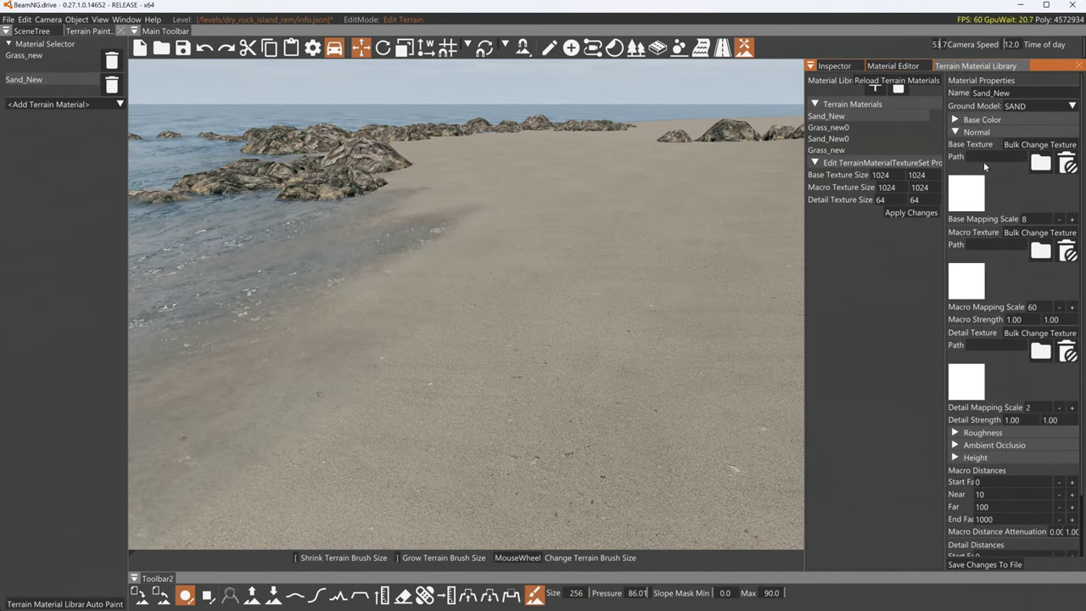
left_click(956, 133)
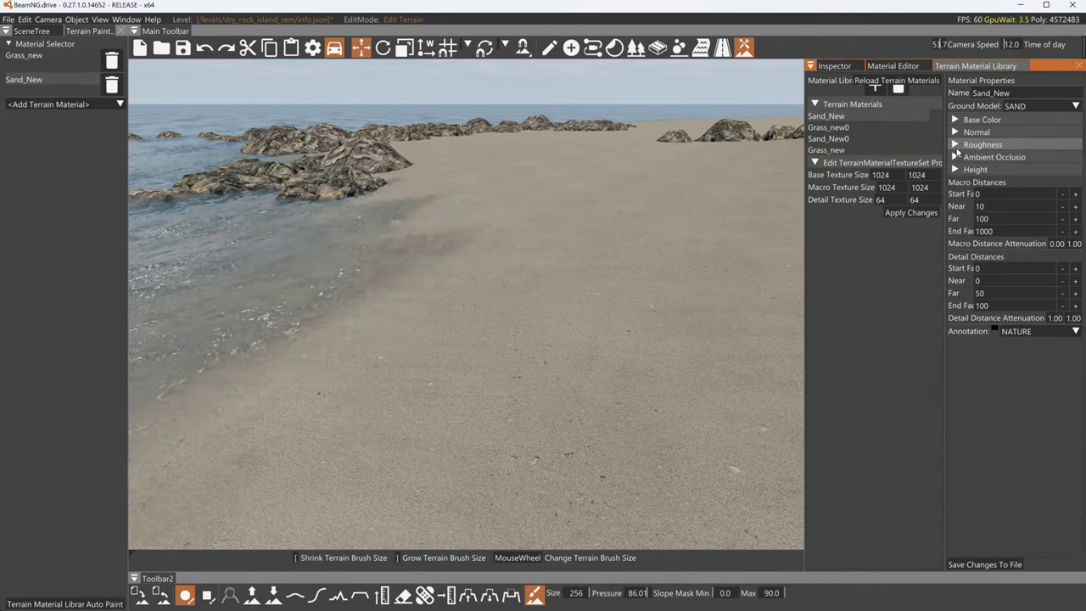
left_click(956, 156)
left_click(956, 157)
left_click(956, 169)
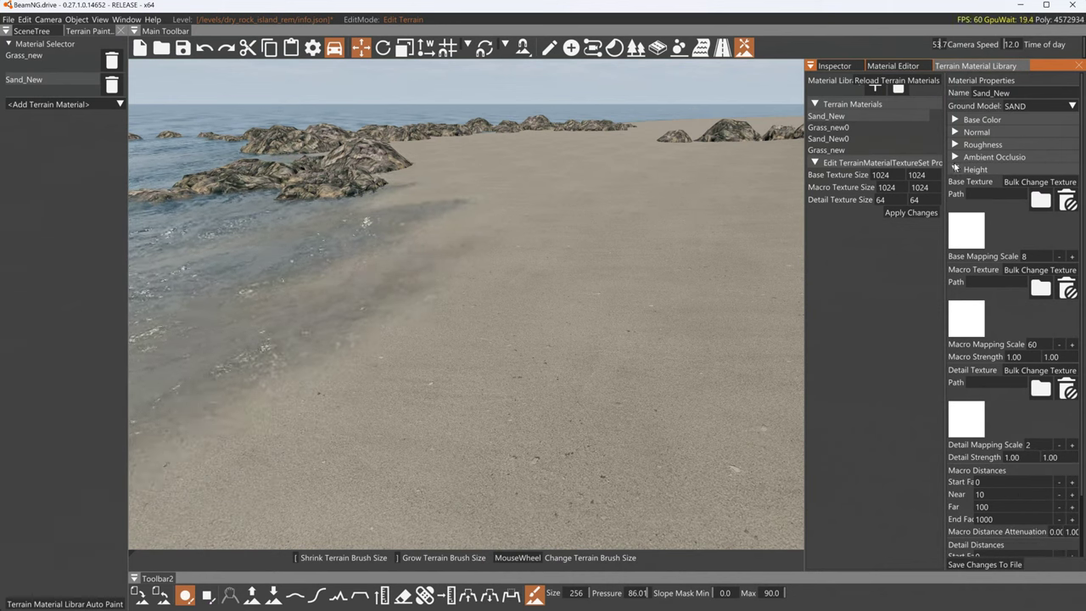
left_click(956, 168)
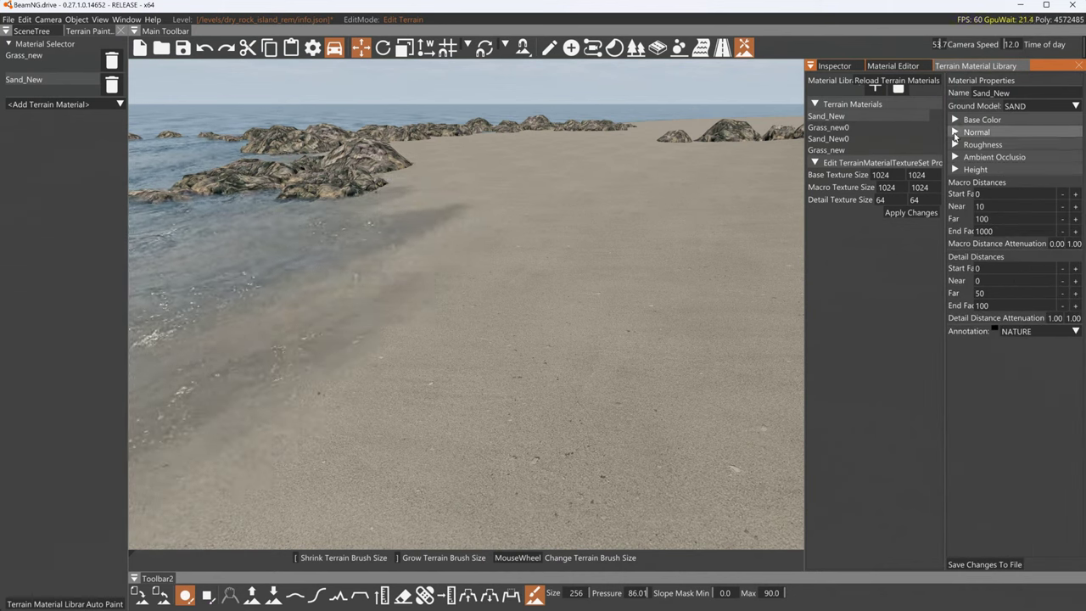
left_click(955, 134)
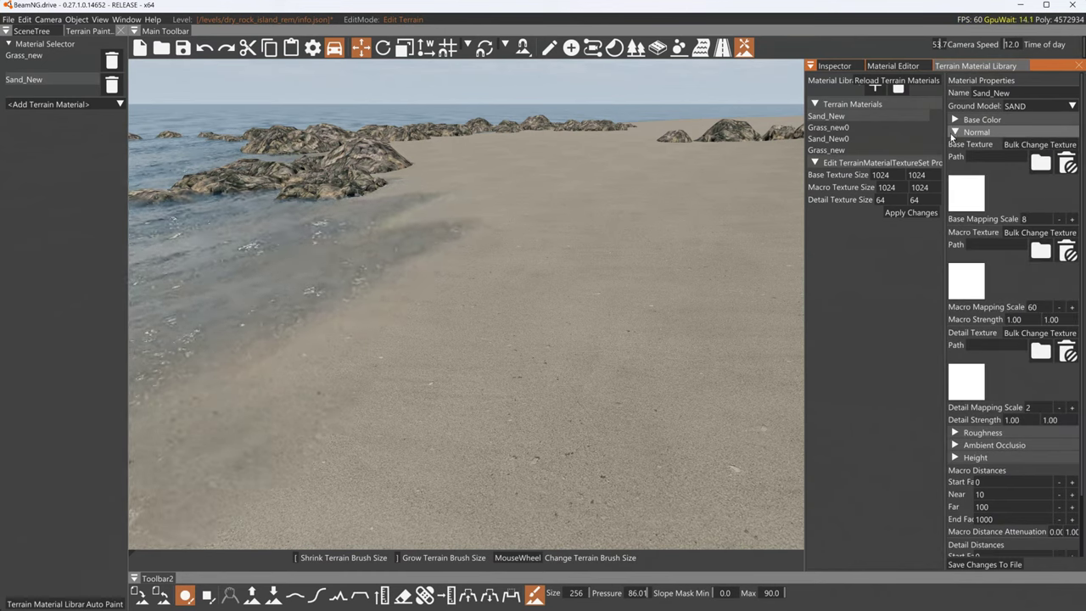
left_click(951, 134)
left_click(954, 120)
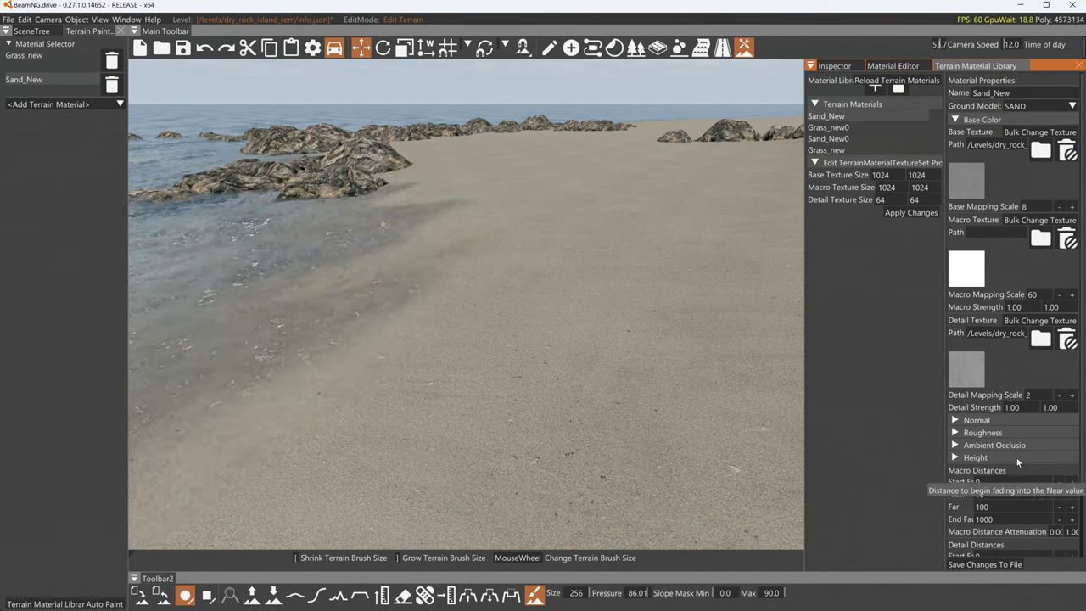
mouse_move(1009, 396)
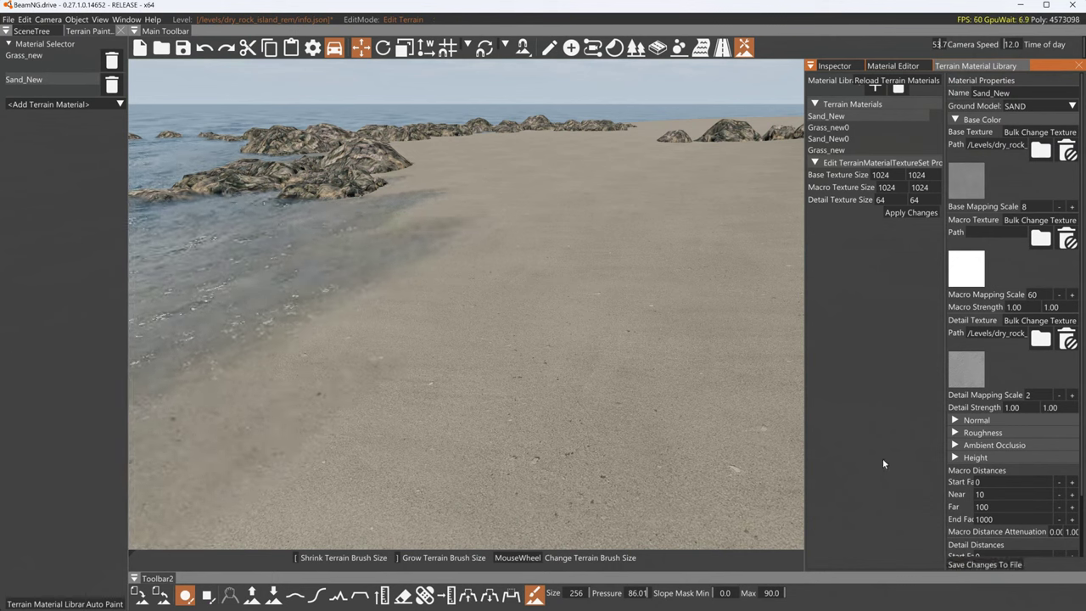
Save the Sand_New changes to file and inspect the beach sand up close with the ambient occlusion settings expanded
left_click(987, 565)
right_click_drag(716, 353, 756, 351)
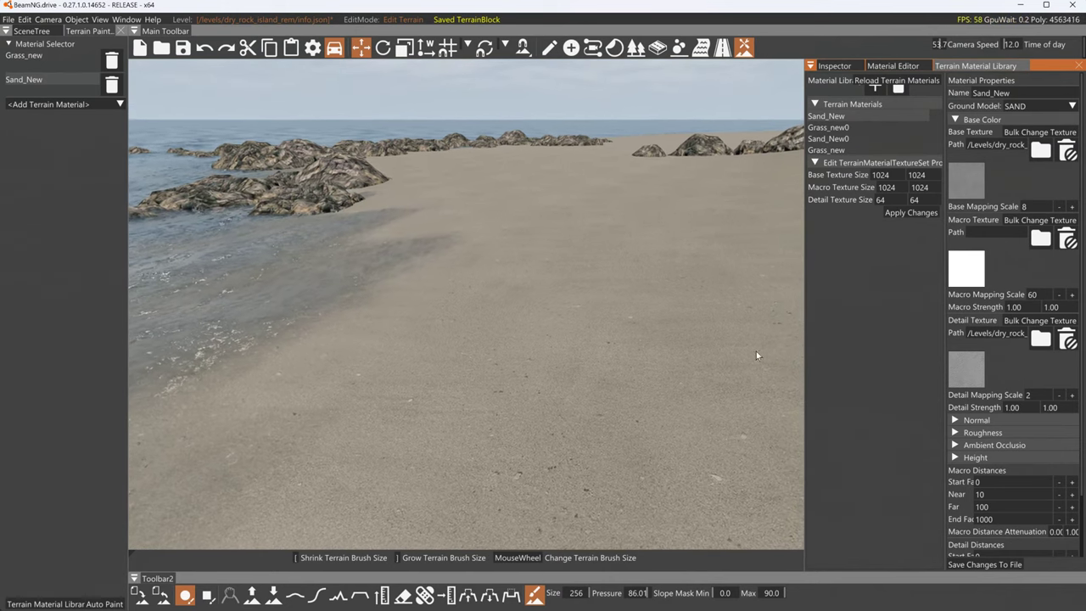
left_click(972, 444)
scroll(971, 445, "down", 3)
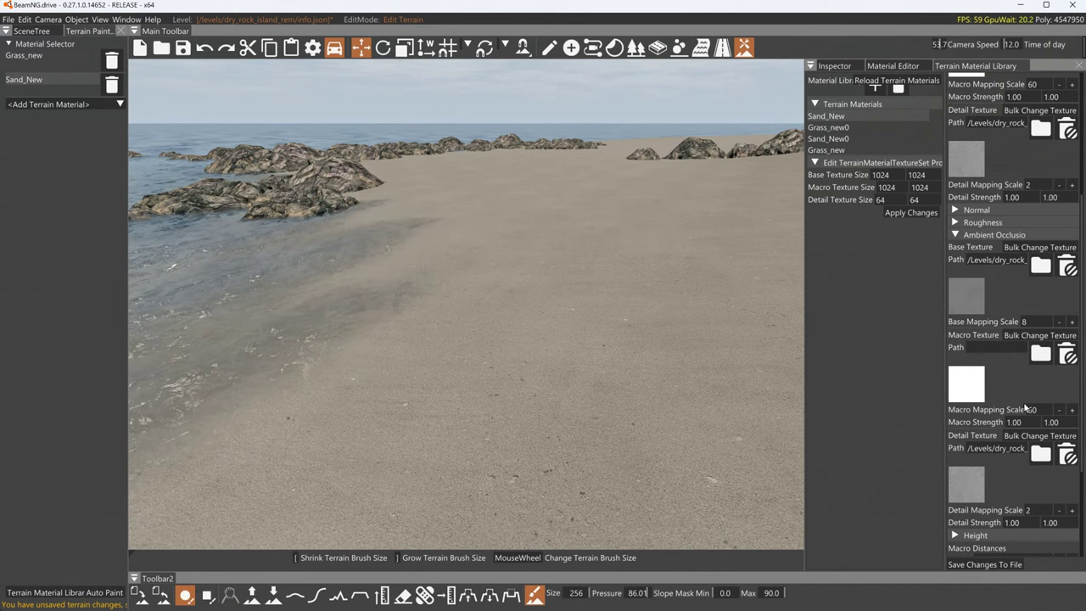
right_click_drag(679, 333, 710, 359)
key("s")
key("w")
key("w")
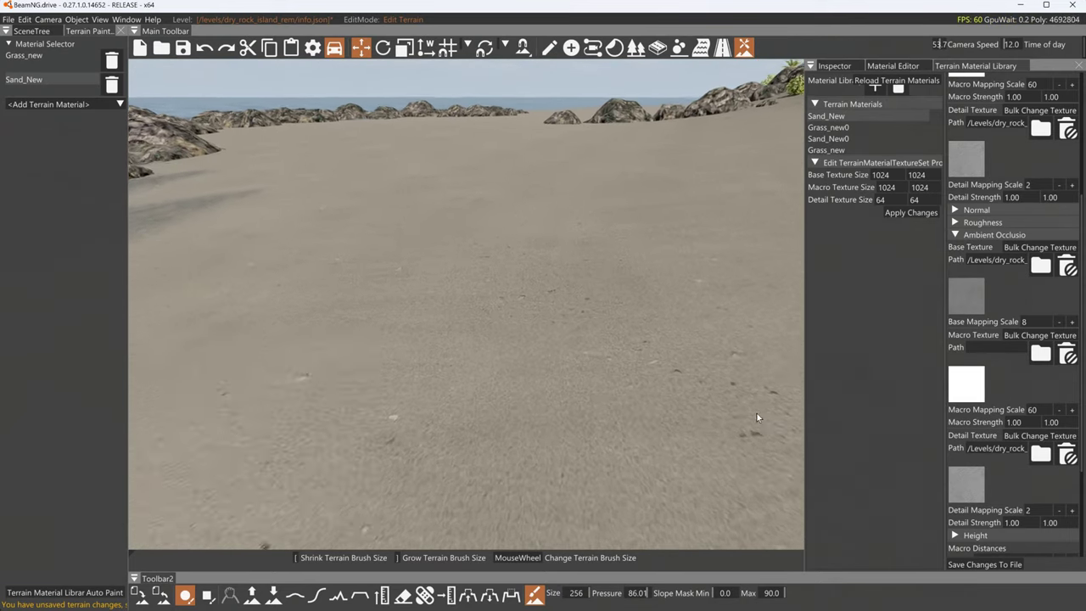
key("s")
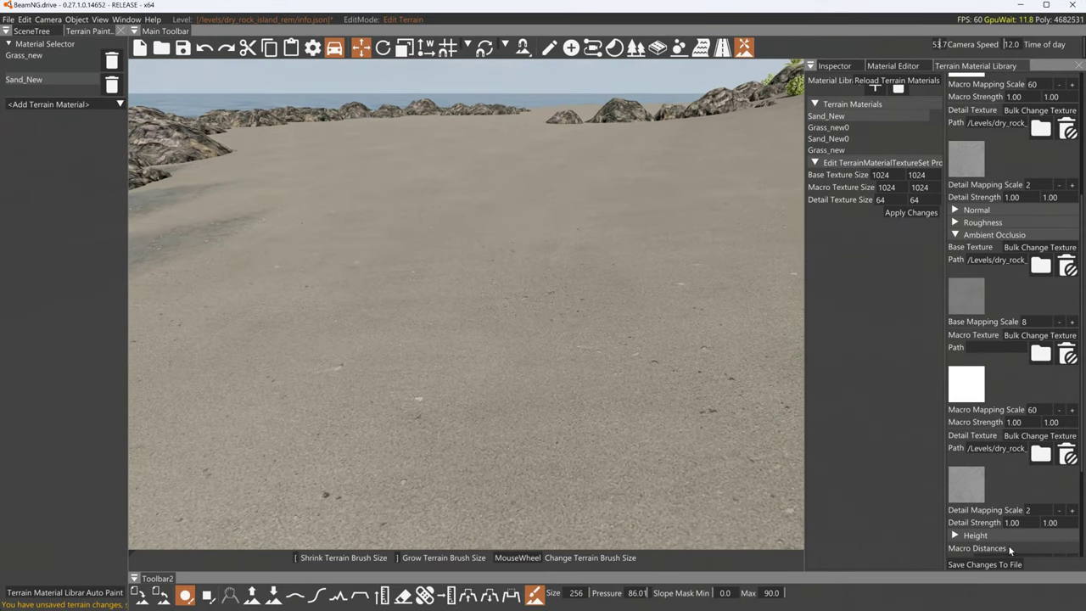
Save the material again and set Sand_New's detail mapping scale to 4
left_click(989, 565)
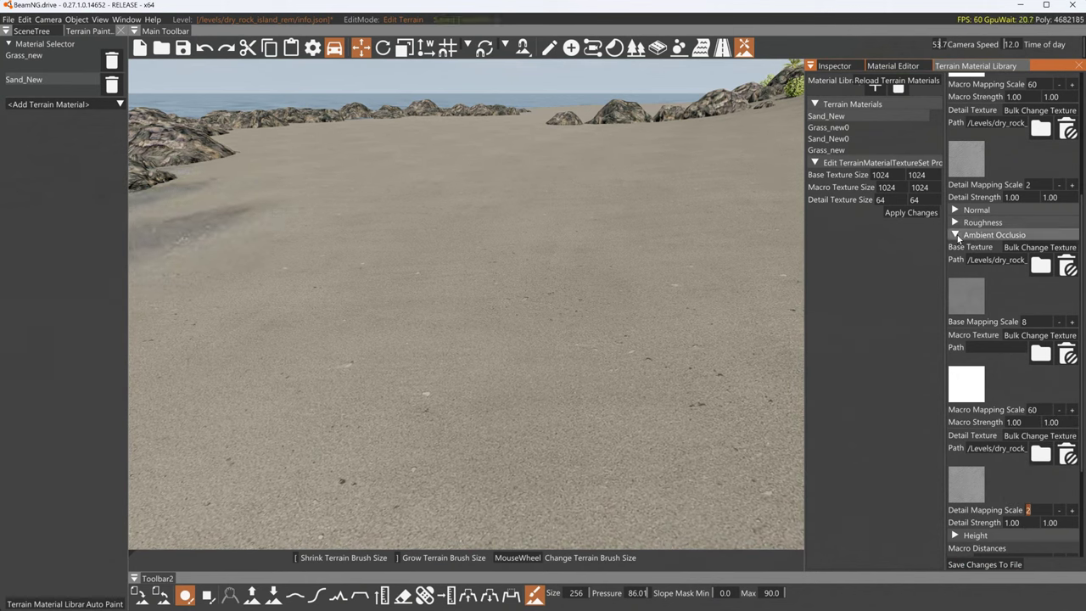
type("4")
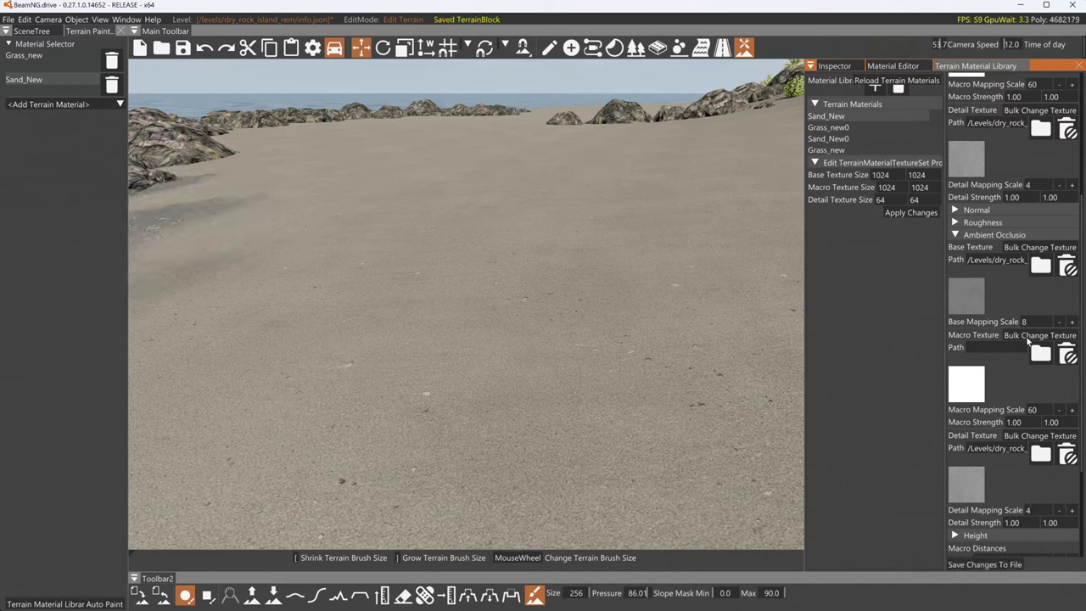
scroll(1027, 266, "up", 1)
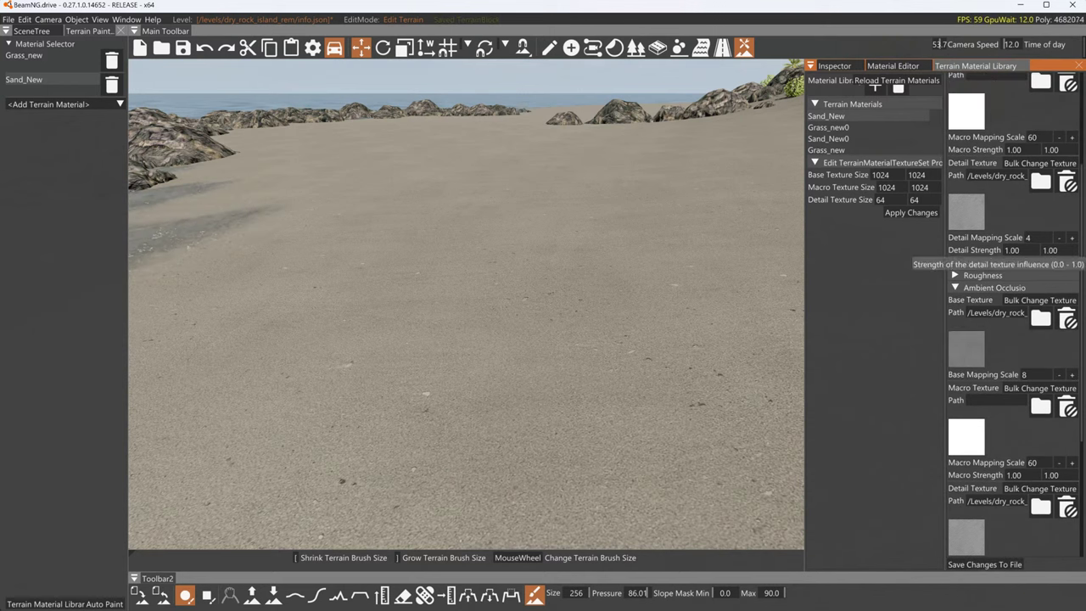
scroll(1024, 259, "up", 2)
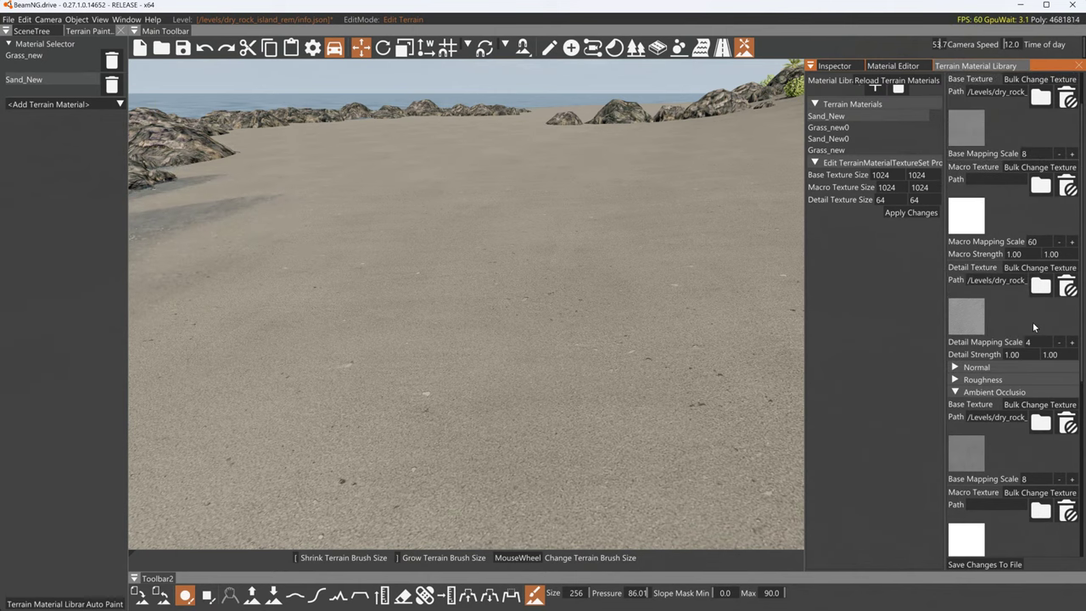
left_click(1041, 286)
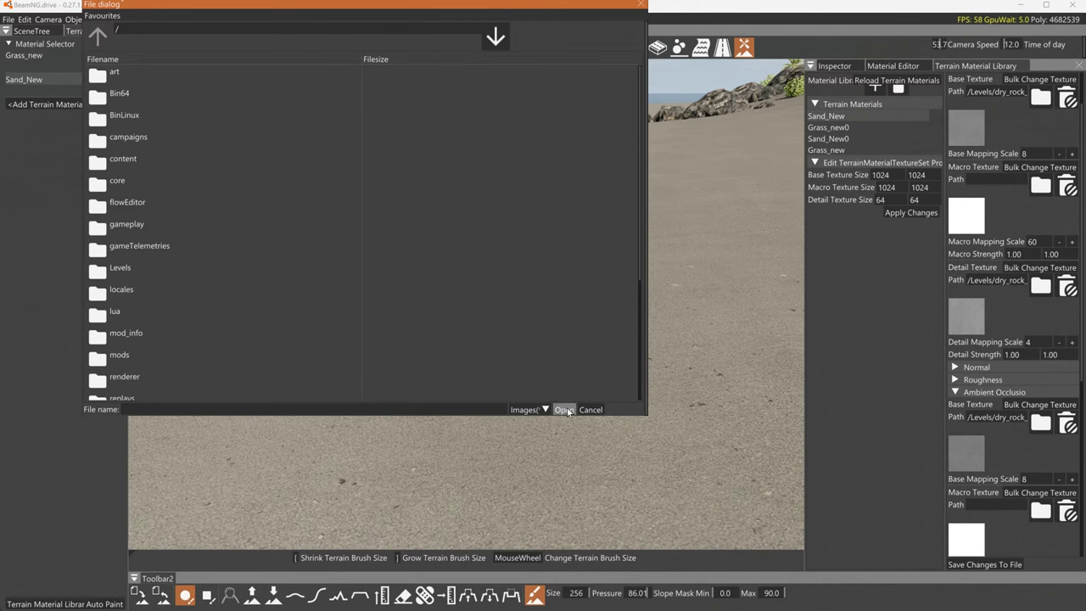
left_click(592, 410)
Set the terrain texture set's detail texture size to 1024 by 1024 and apply the changes
double_click(880, 199)
key("Tab")
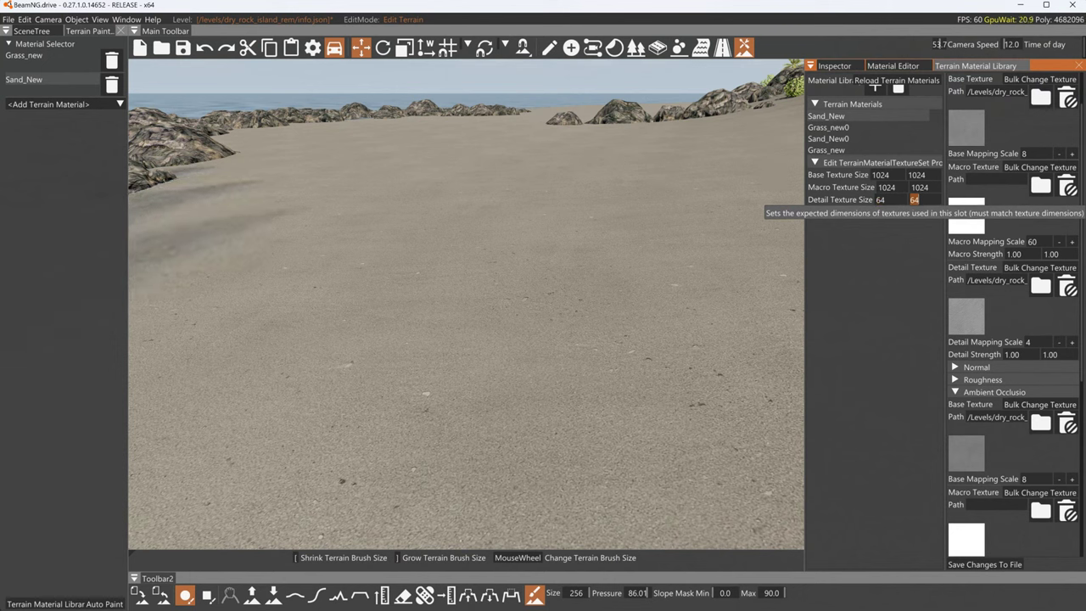
key("shift+Tab")
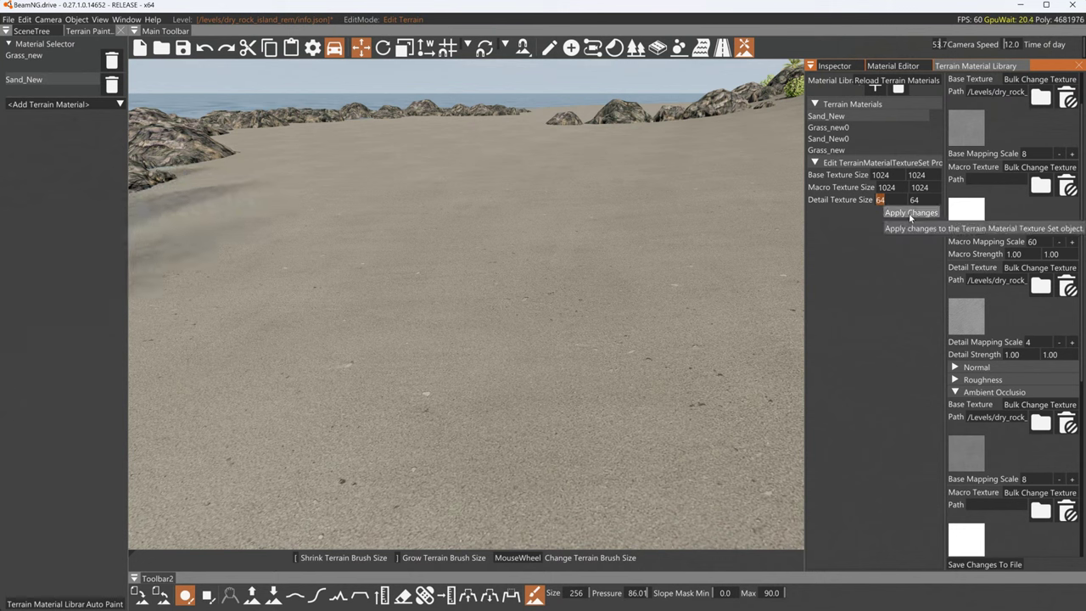
type("1024")
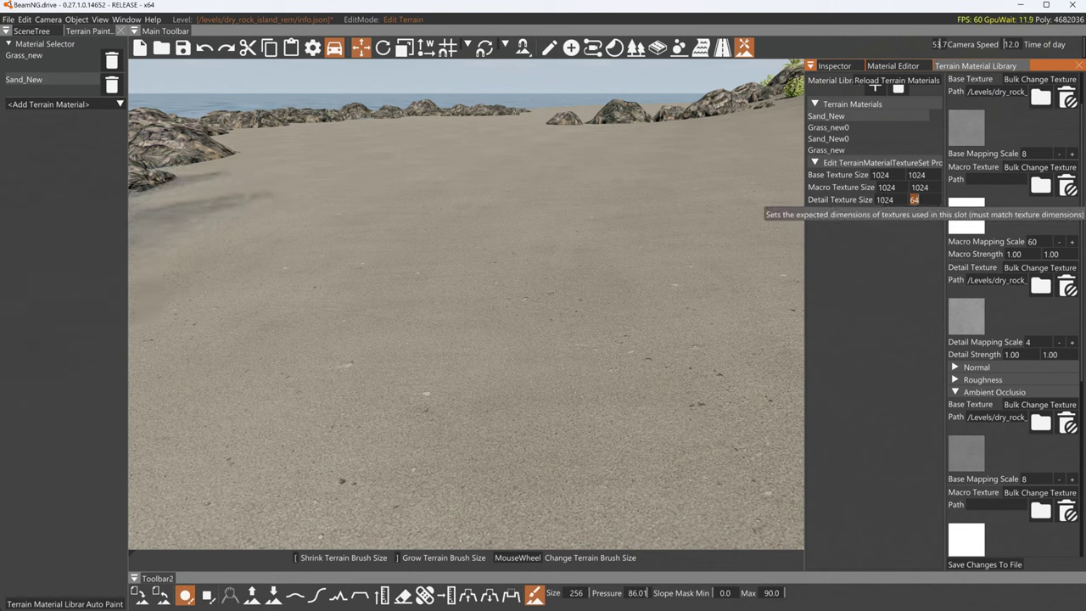
type("1024")
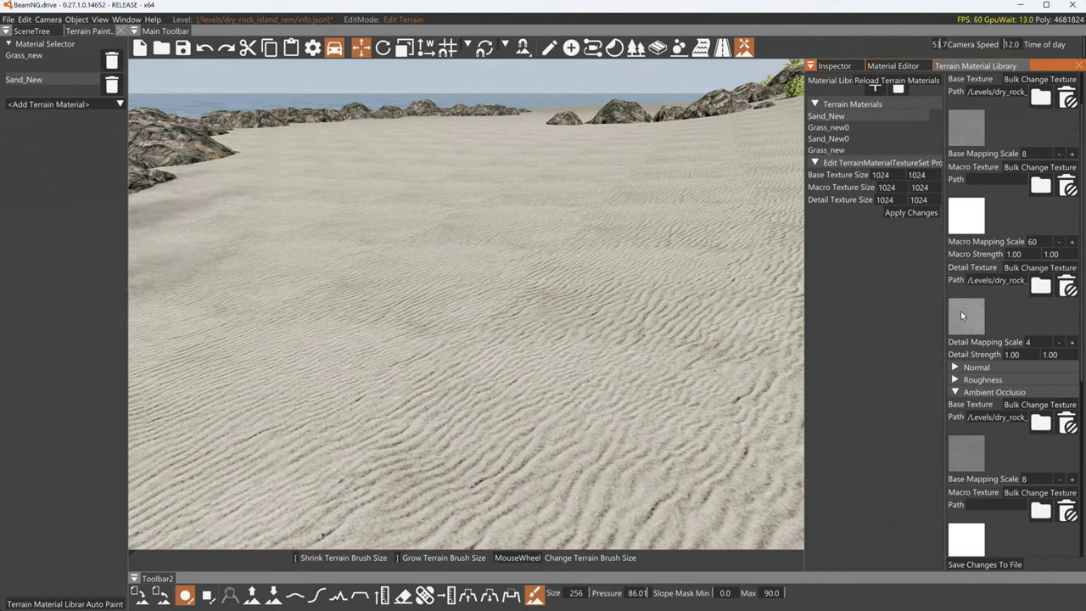
Set Sand_New's base color detail strength values to 0.10 and 0.00, saving the material to file after each change
scroll(1025, 316, "up", 2)
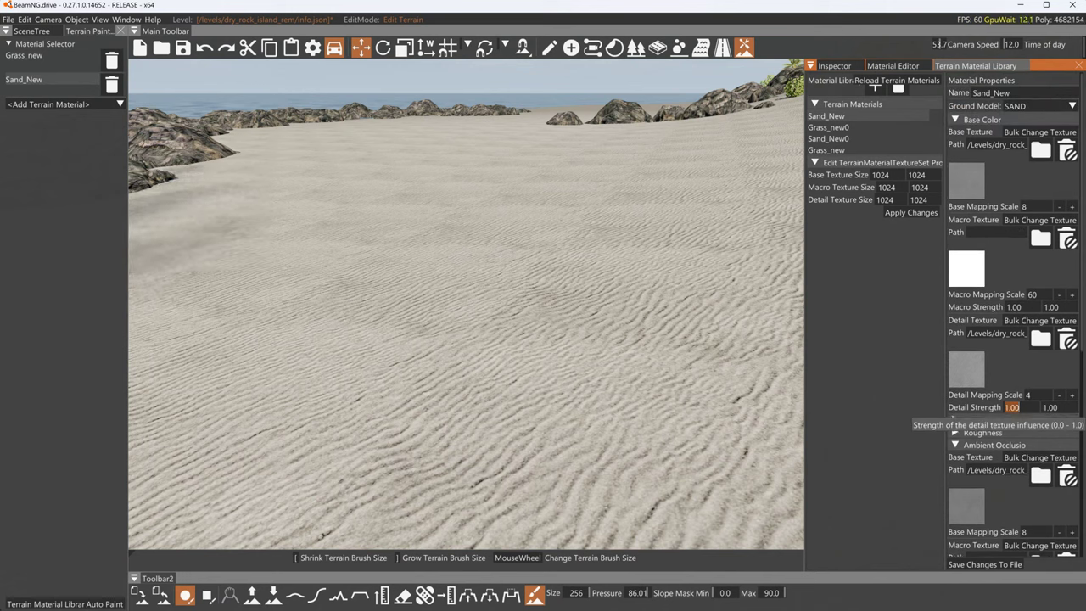
type("0.1")
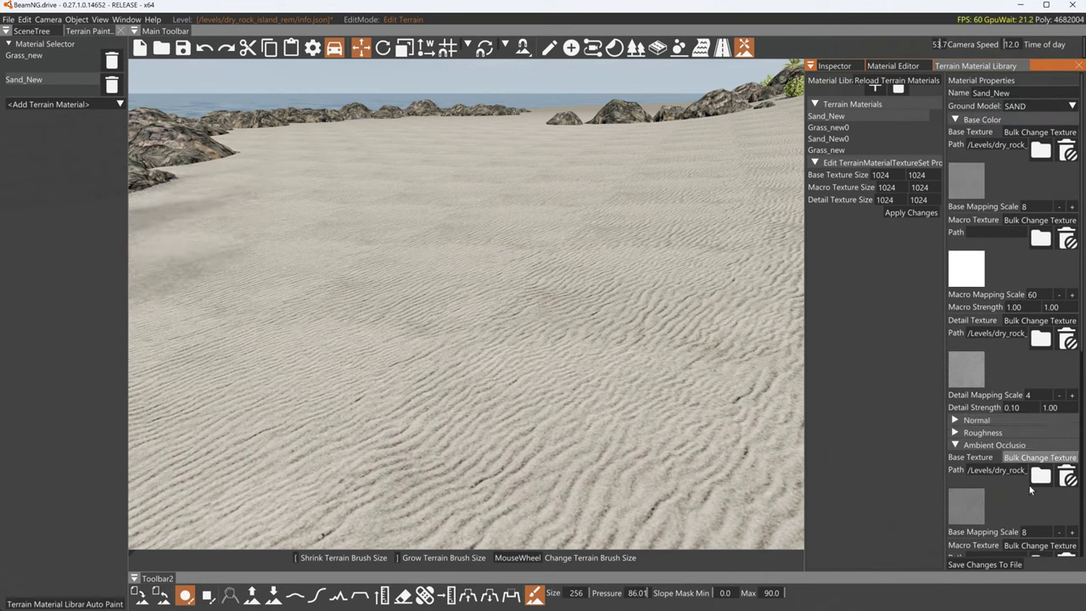
left_click(999, 566)
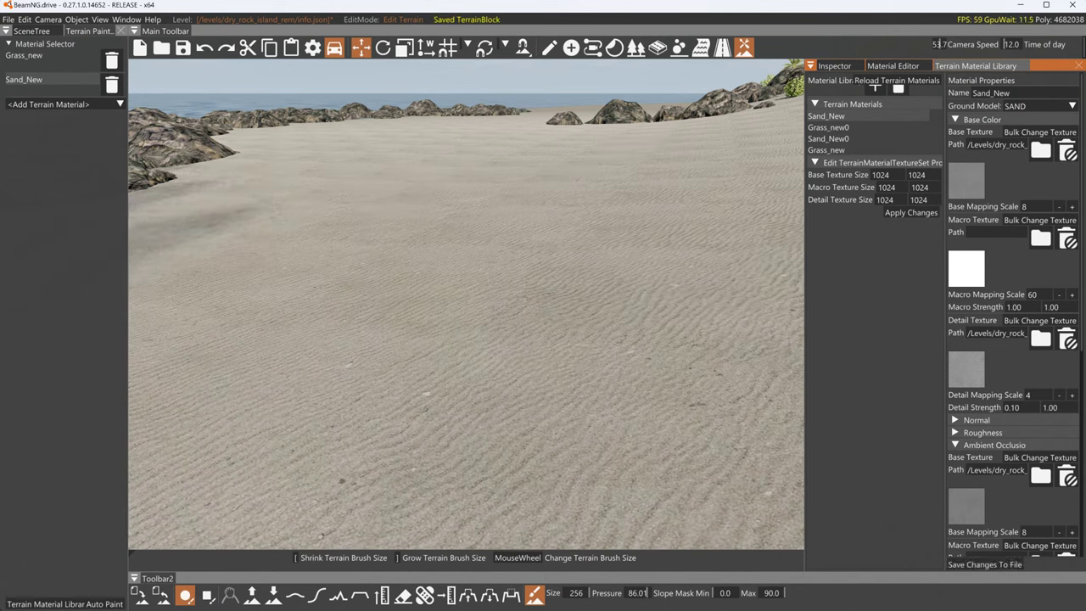
double_click(1050, 408)
type("0")
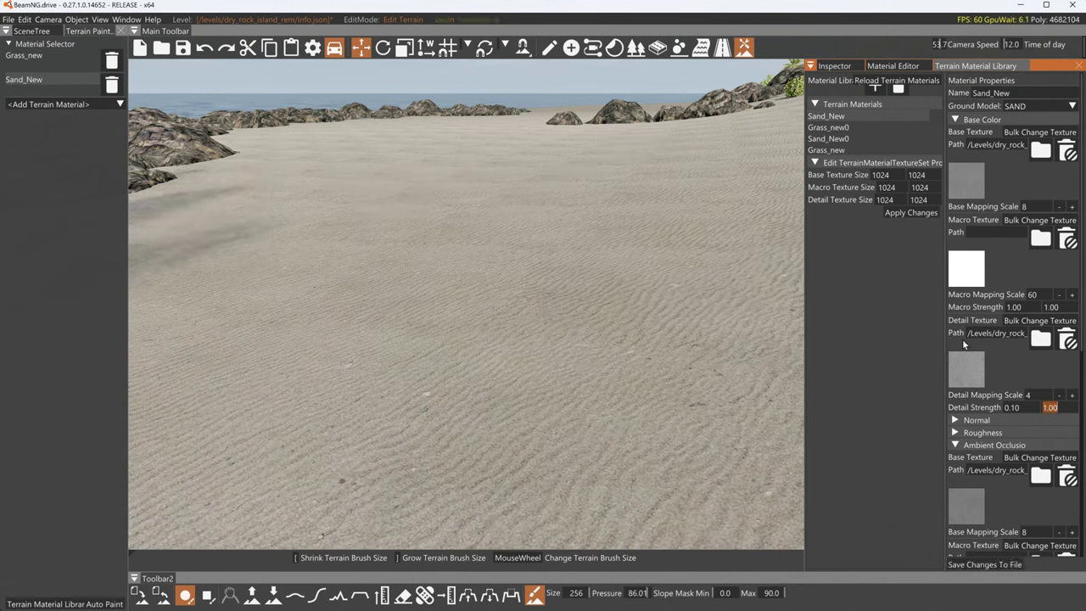
left_click(984, 564)
Try 0.25 as the first base color detail strength value, settle on 0.50, and save the material each time
left_click(1013, 407)
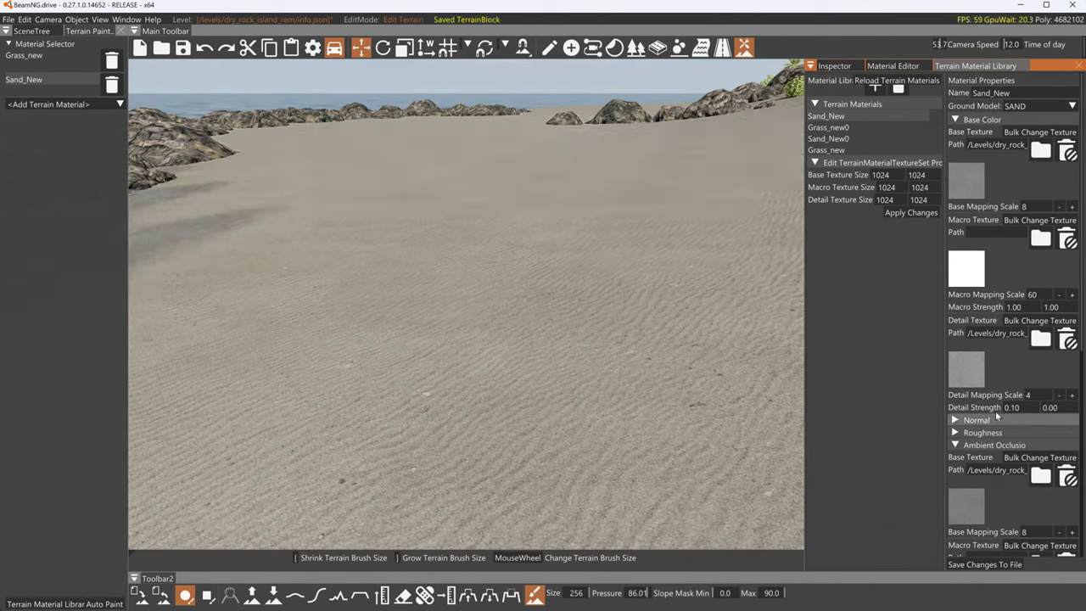
type("25")
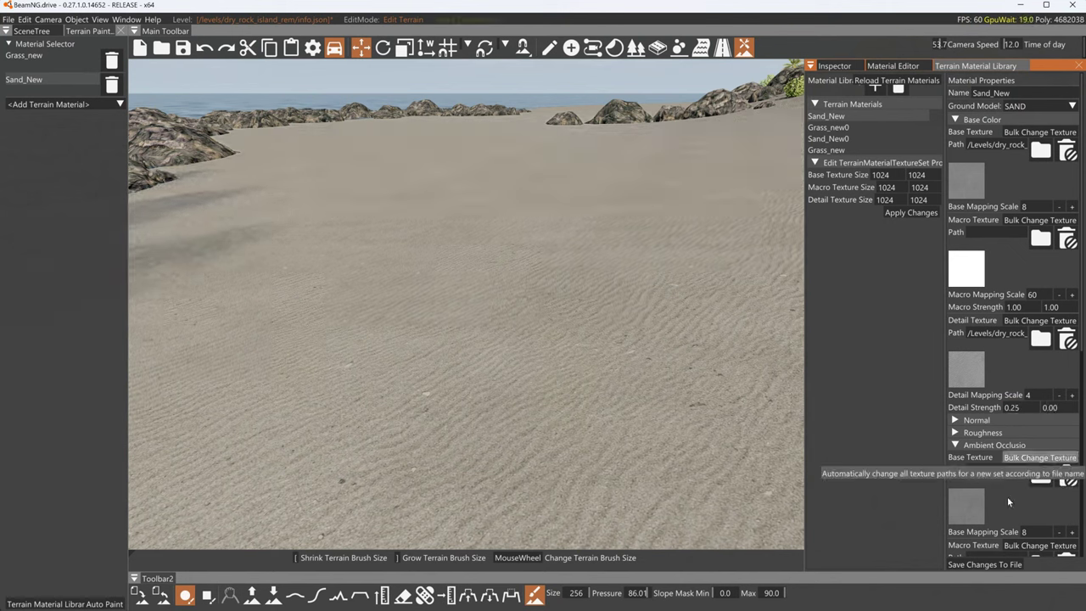
left_click(1003, 565)
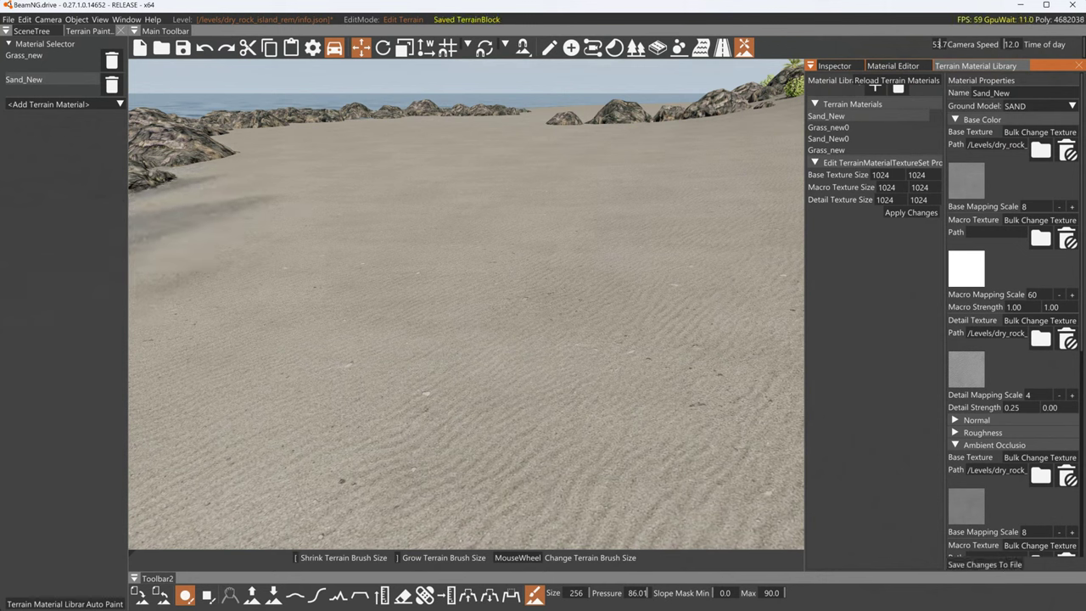
left_click(1012, 407)
type(".5")
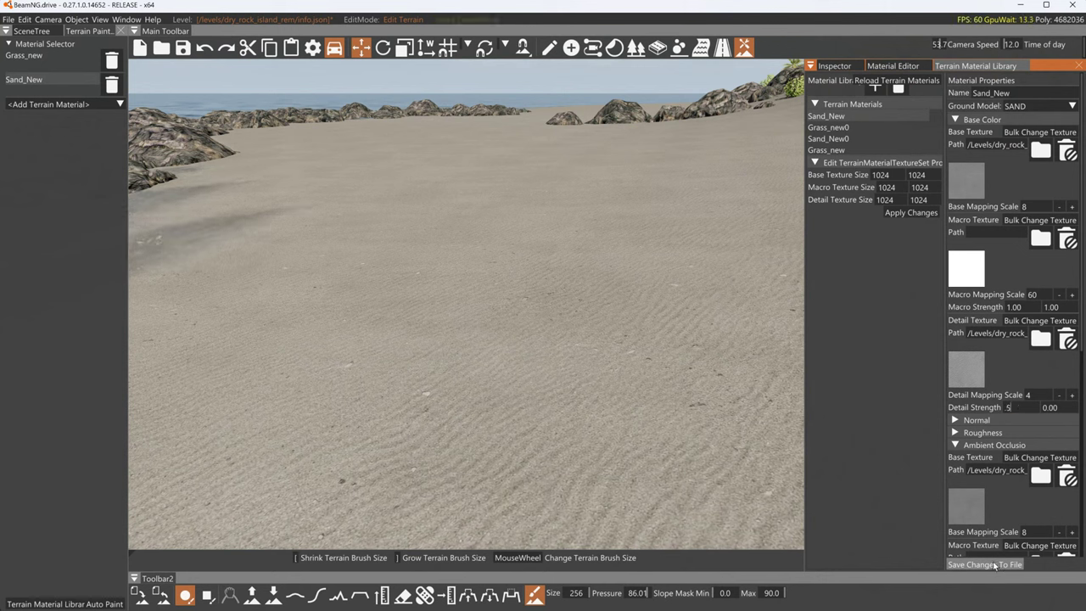
left_click(995, 565)
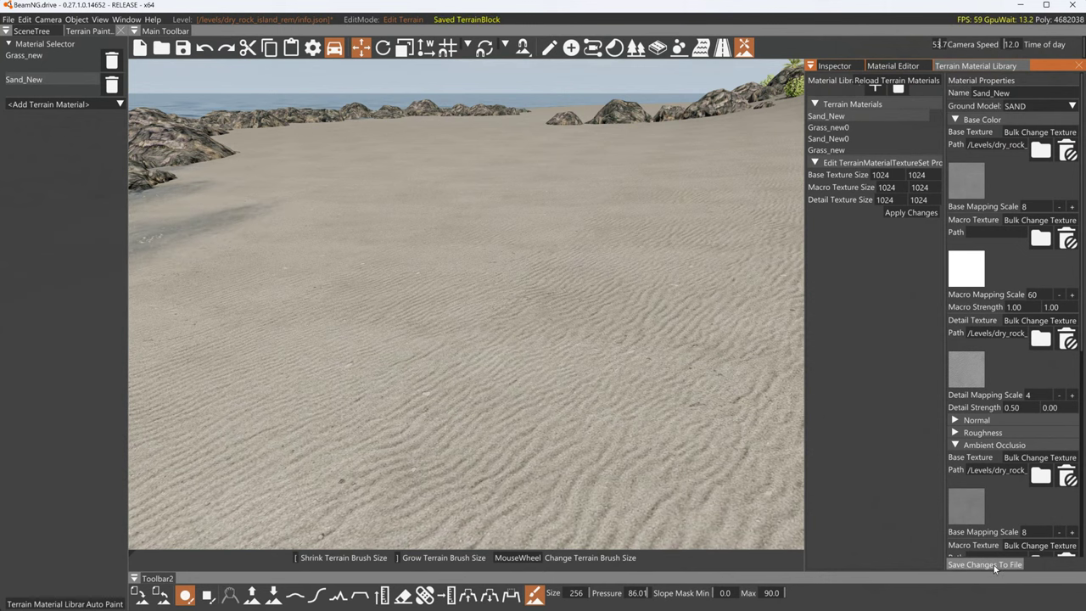
Set Sand_New's detail mapping scale to 8 and save the changes to file
left_click(1027, 395)
type("8")
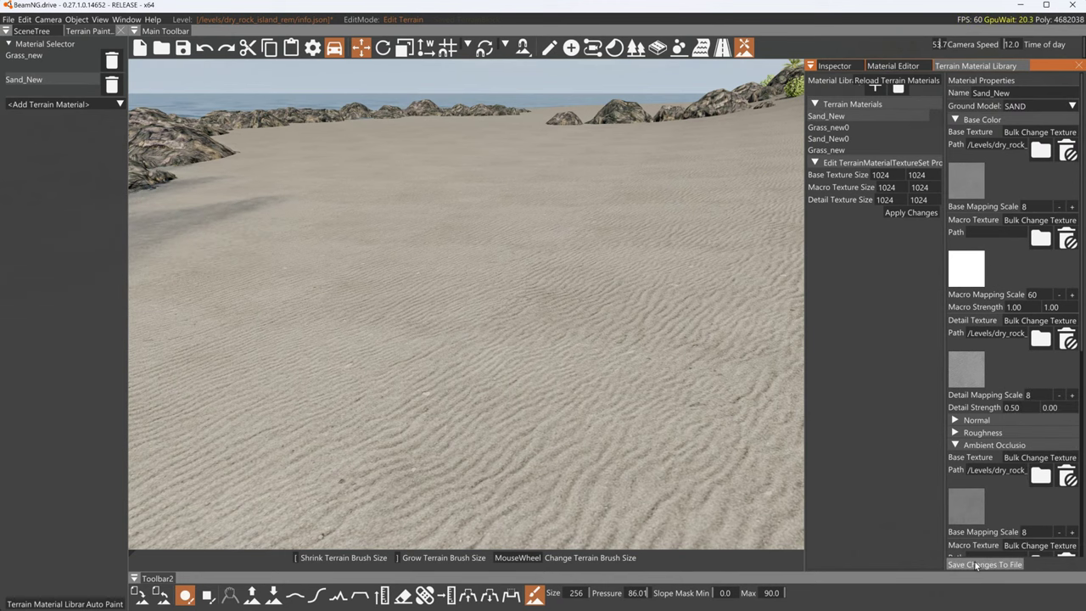
left_click(976, 565)
Try a detail mapping scale of 2 on the sand, restore it to 8, and save each time
left_click(1028, 396)
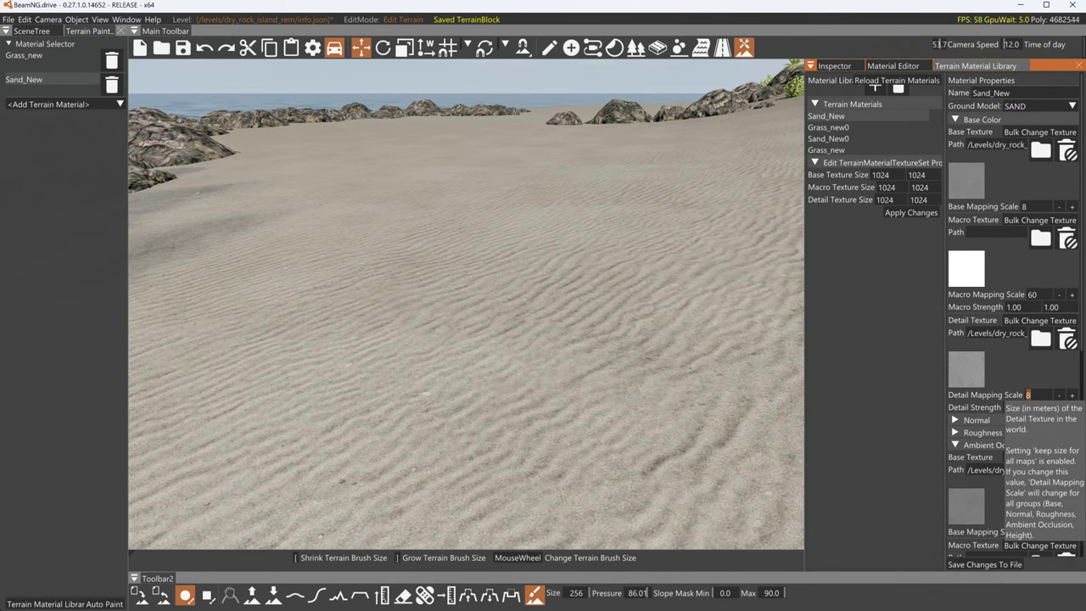
type("2")
left_click(989, 569)
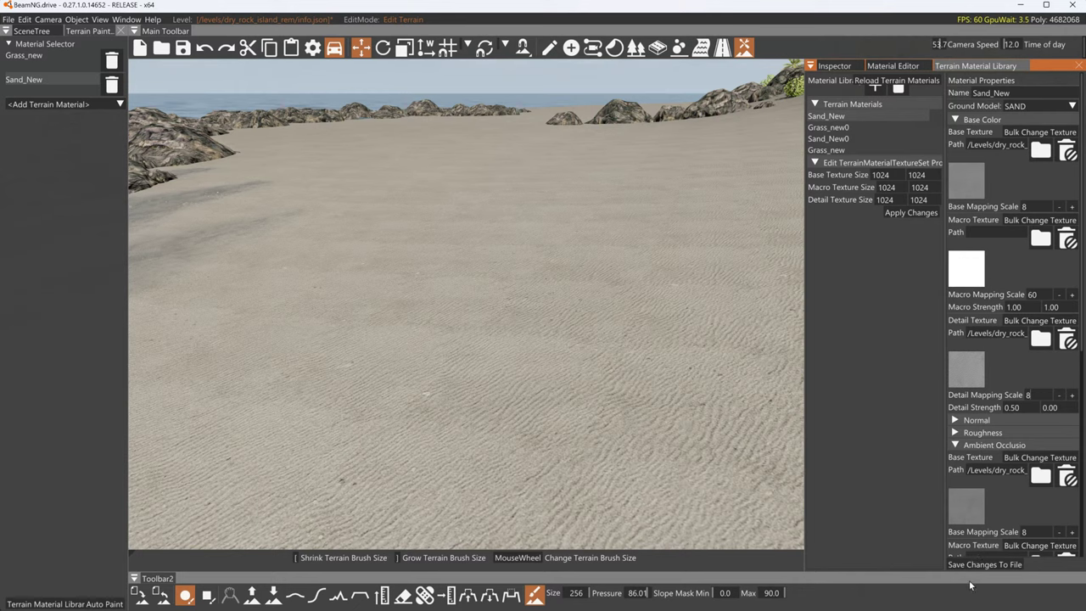
left_click(984, 565)
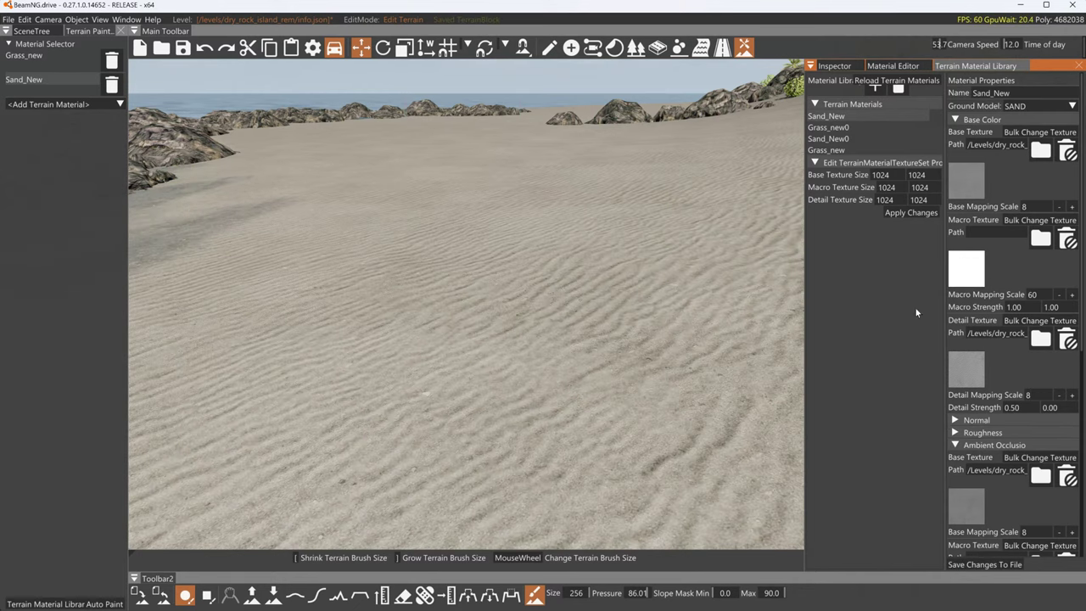
Assign 1024_sand_d2.png from the level's terrains folder as Sand_New's base color macro texture
left_click(975, 278)
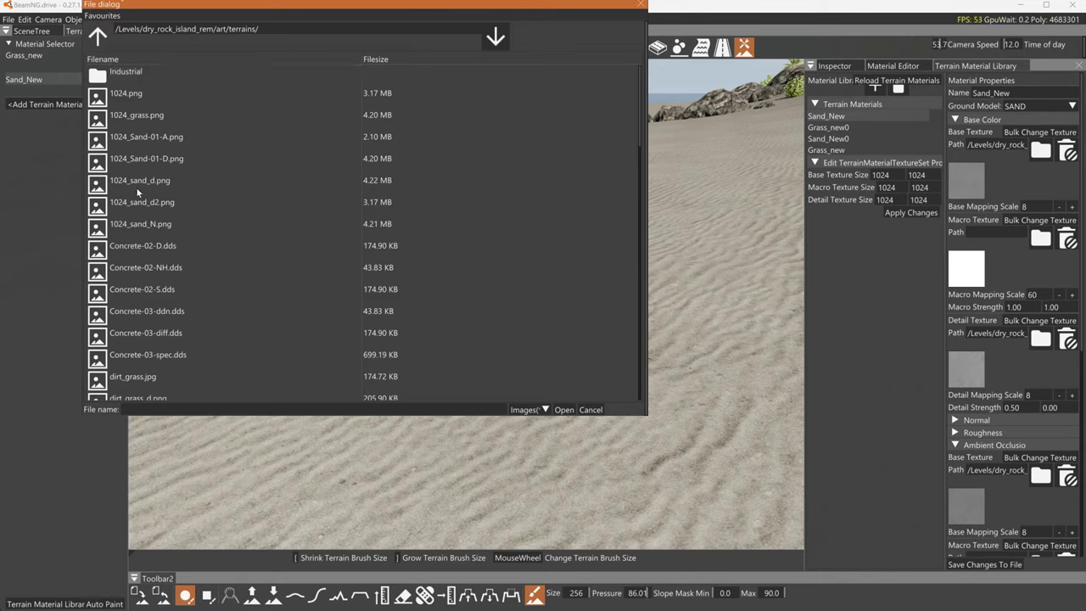
left_click(151, 204)
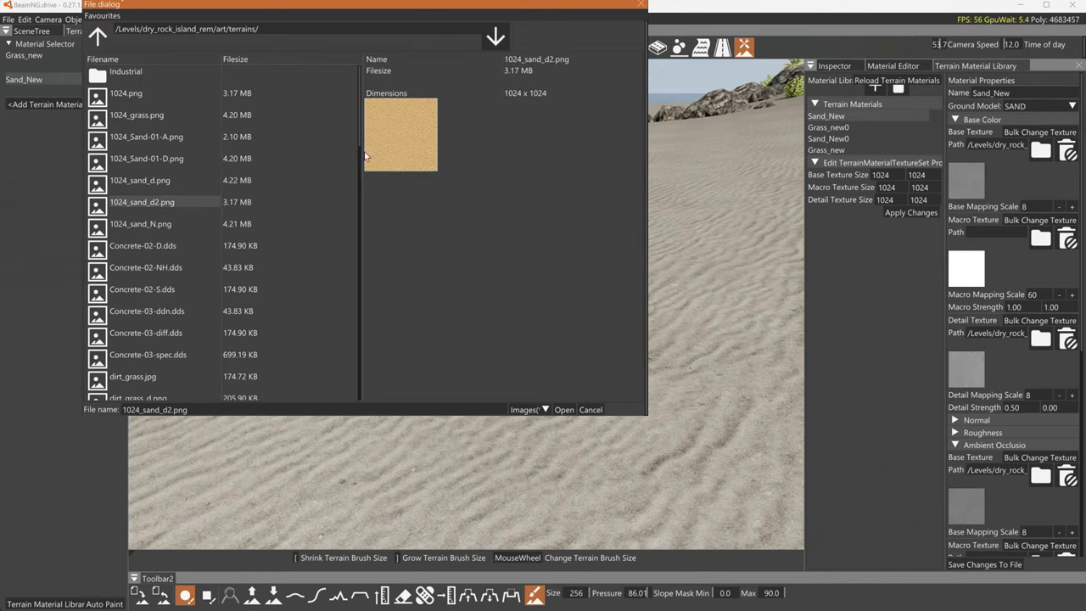
left_click(565, 411)
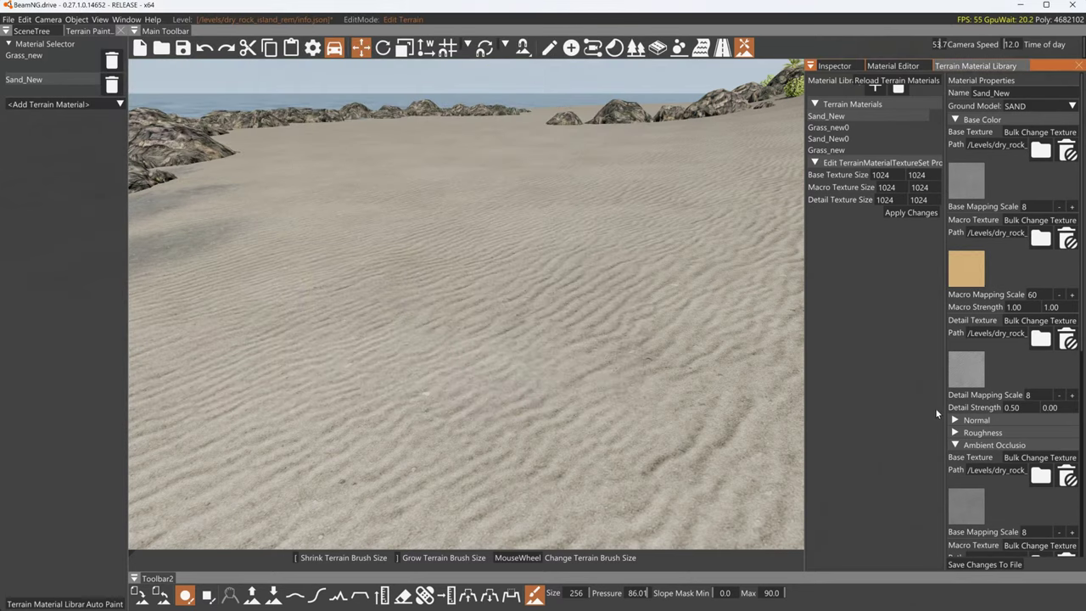
Assign 1024_sand_d.png as Sand_New's ambient occlusion macro texture and save the material to file
scroll(982, 455, "down", 1)
scroll(983, 458, "down", 1)
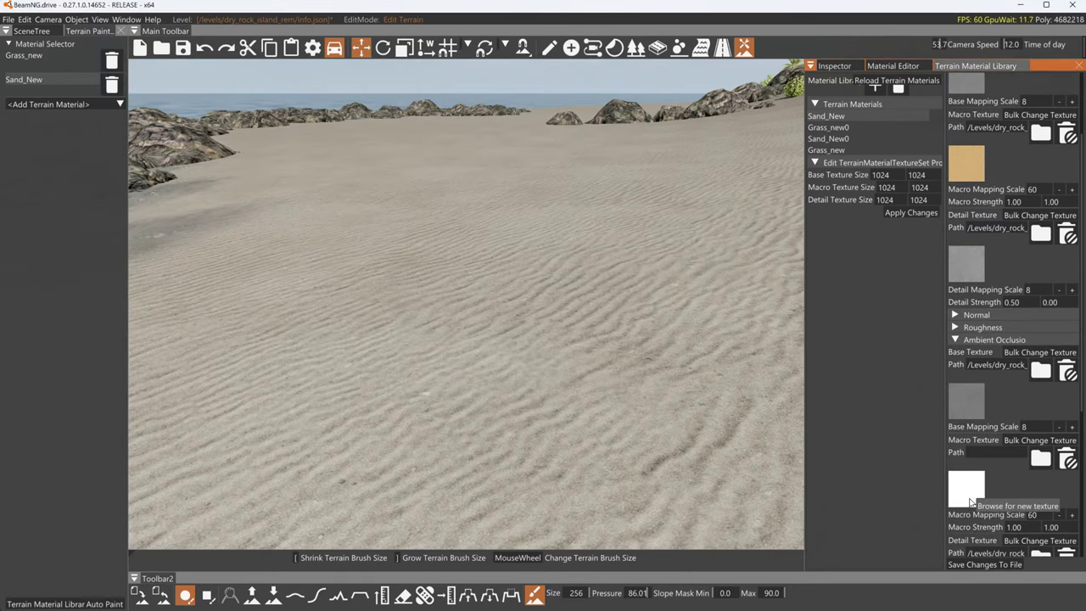
left_click(1040, 459)
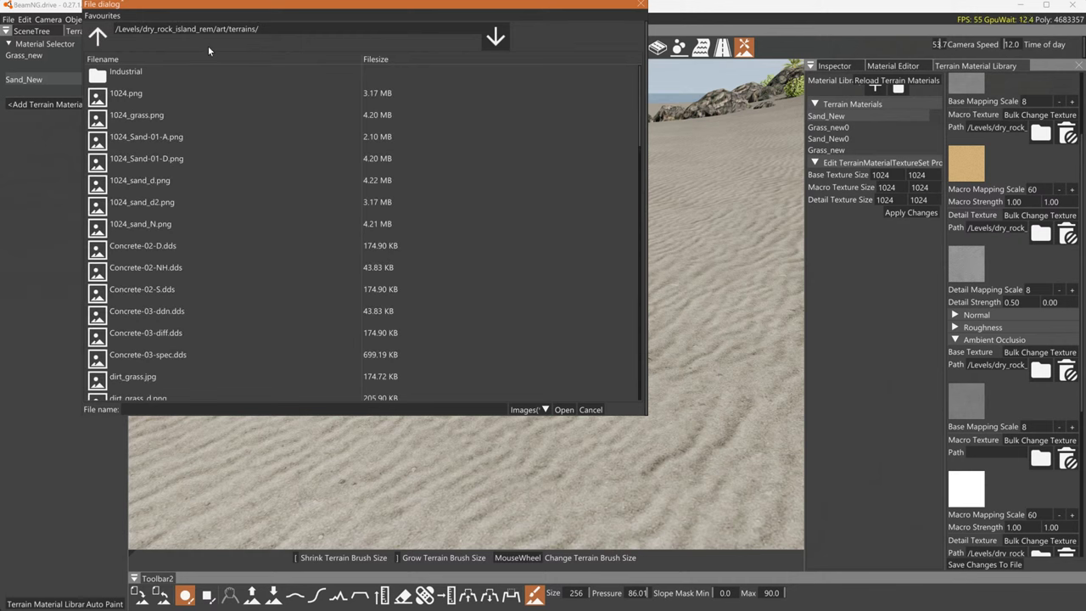
left_click(154, 159)
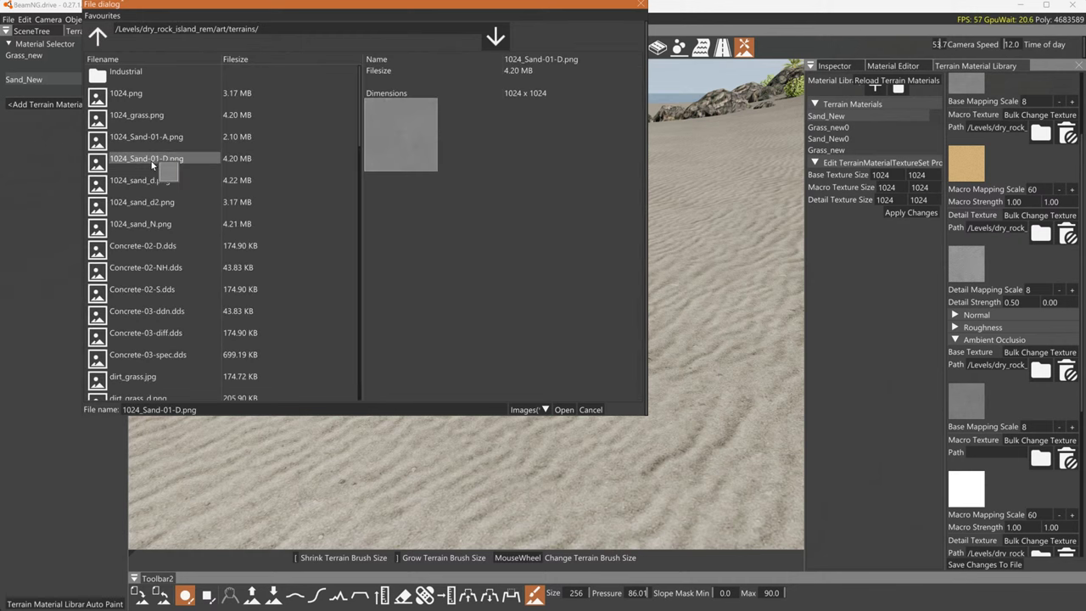
left_click(135, 181)
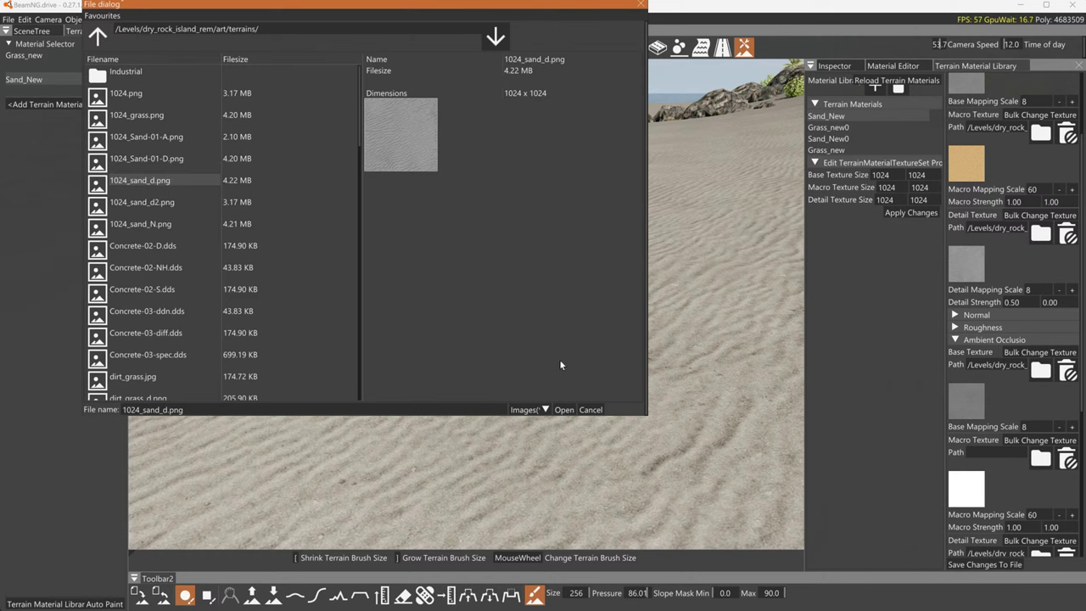
left_click(563, 410)
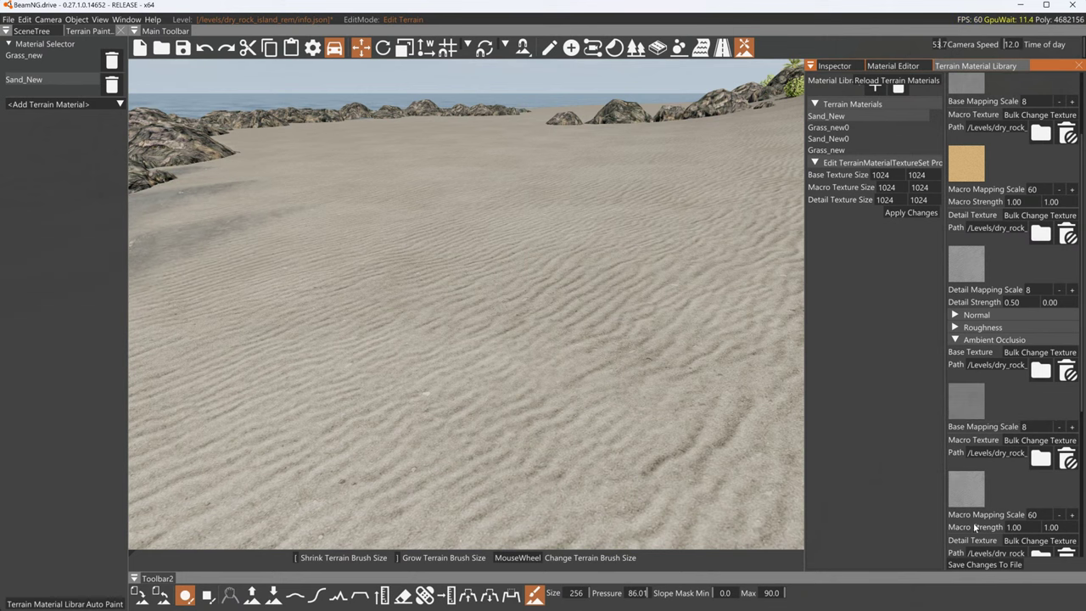
left_click(985, 565)
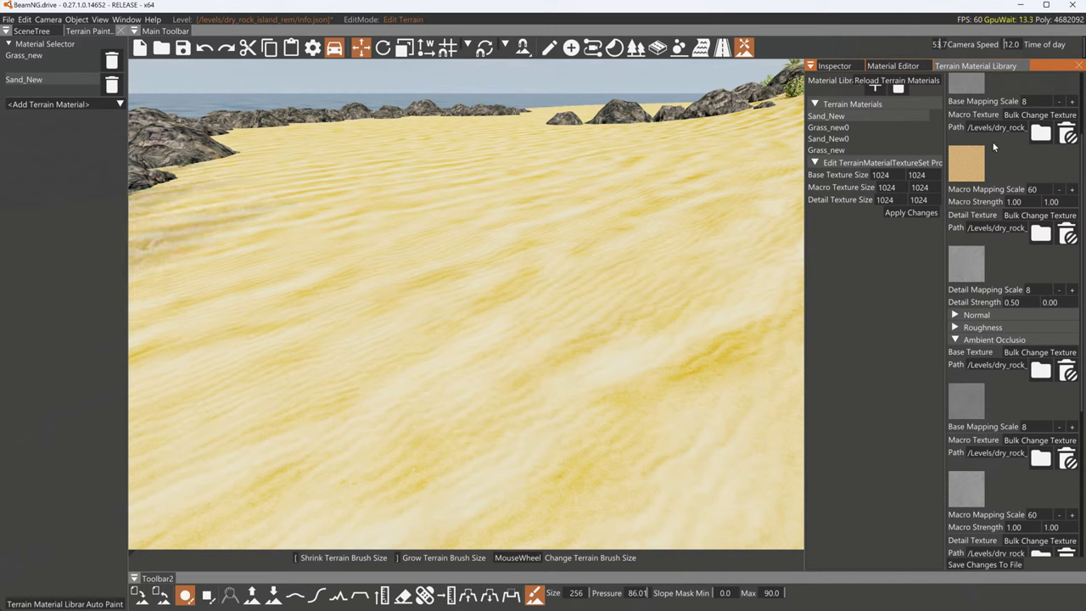
Set Sand_New's base color macro strength values to 0.10 and 0.00, saving after each change
scroll(991, 146, "up", 2)
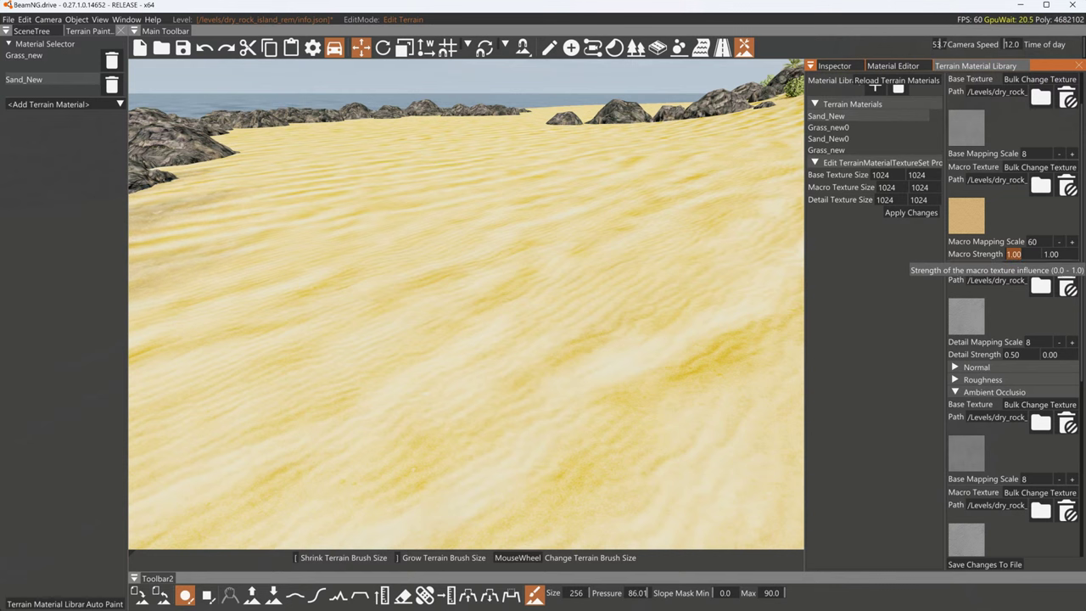
left_click(980, 564)
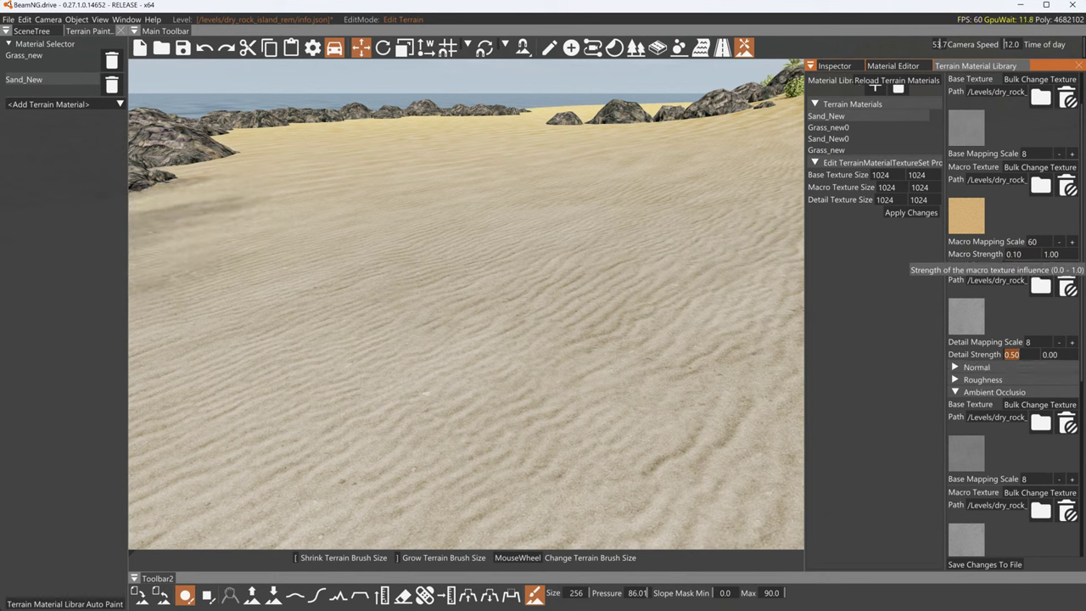
left_click(1052, 255)
type("0")
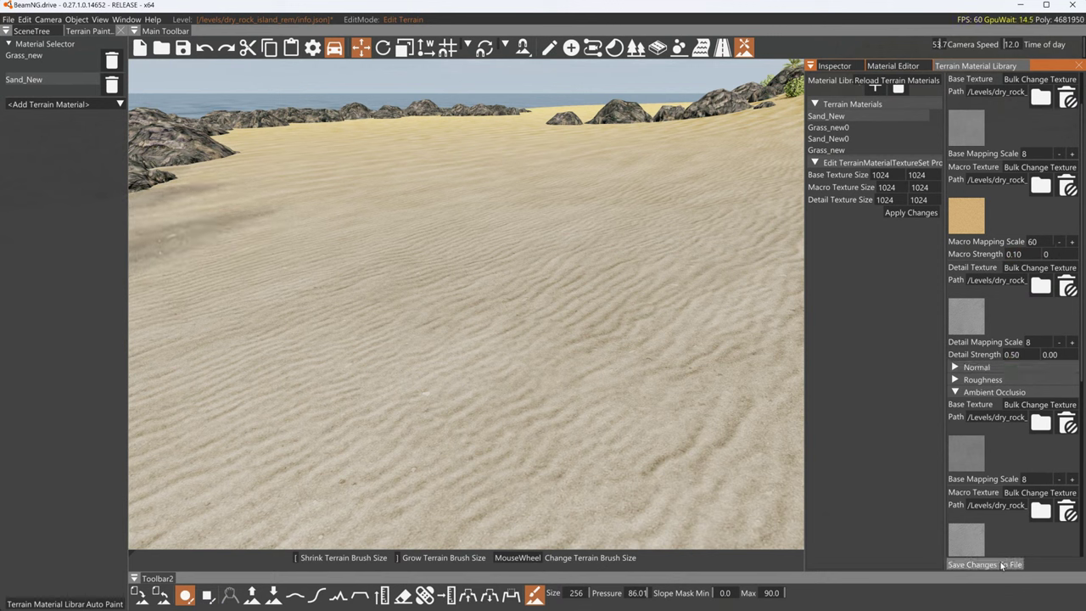
left_click(985, 564)
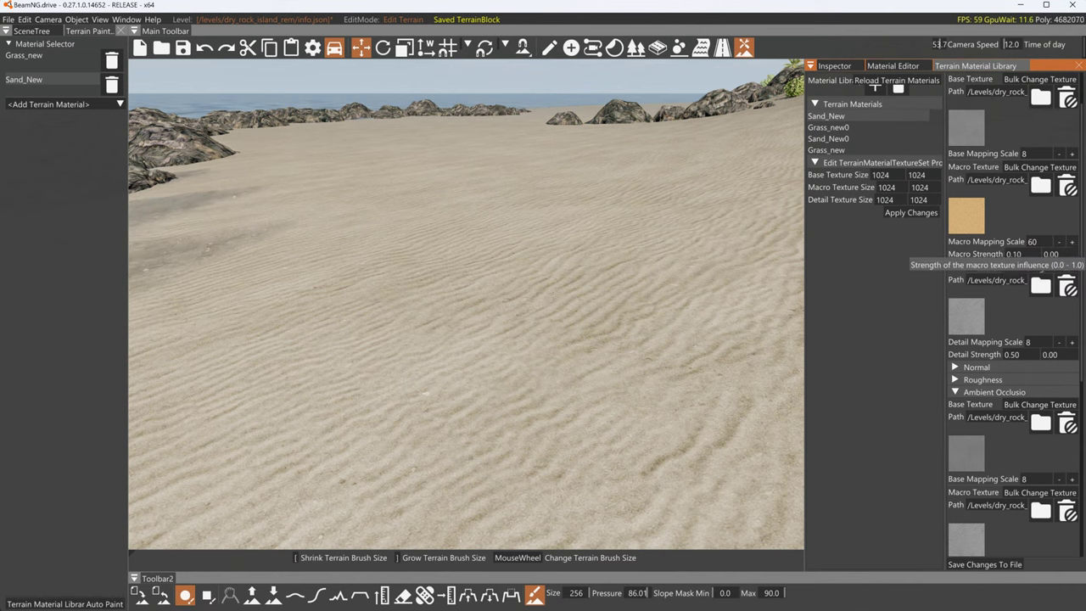
Set the first base color macro strength value of Sand_New to 0.50 and save the material
double_click(1014, 254)
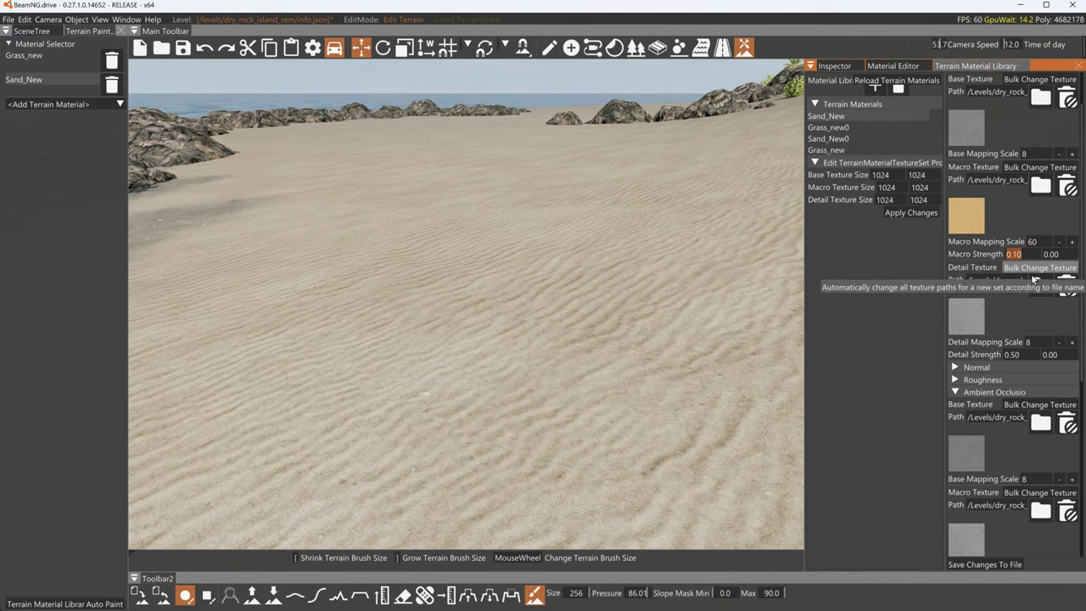
type("5")
left_click(995, 561)
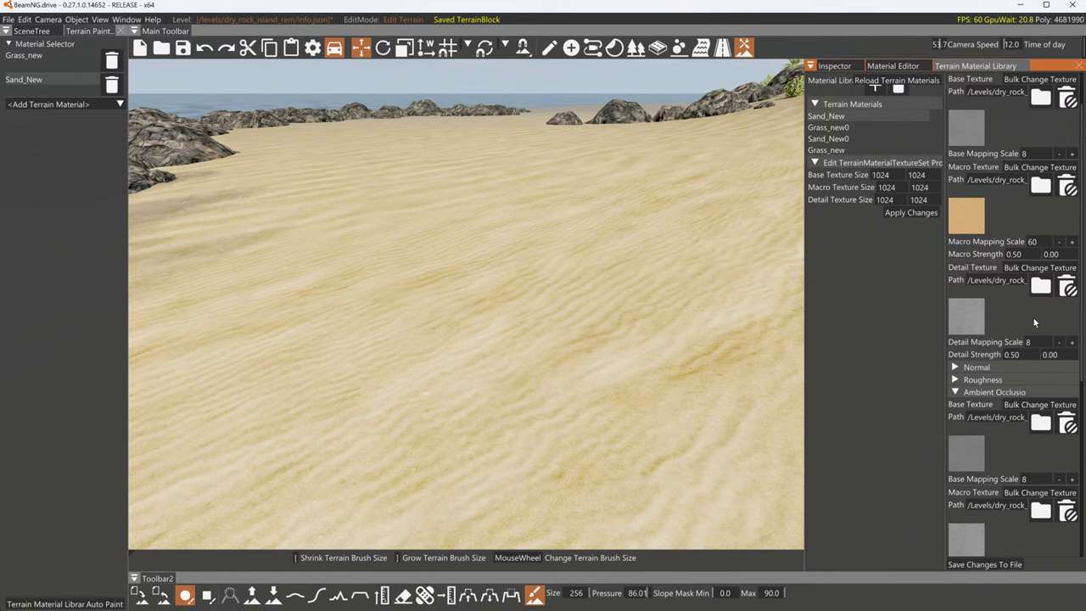
Inspect Sand_New's macro distance settings and widen the material properties area so its fields are readable
key("s")
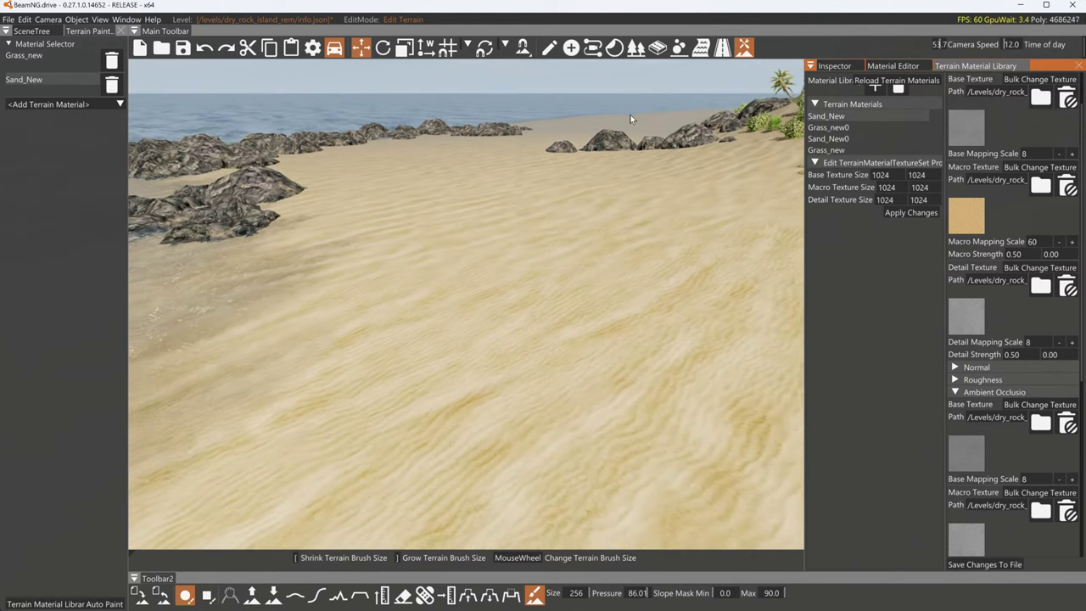
scroll(980, 464, "down", 5)
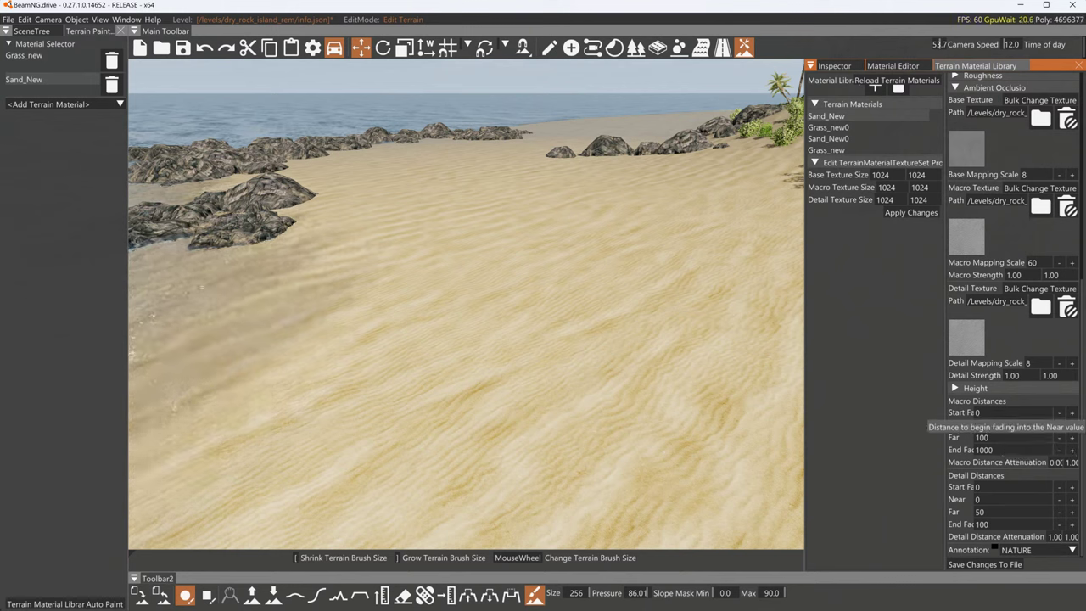
left_click(984, 424)
left_click(984, 414)
left_click(987, 424)
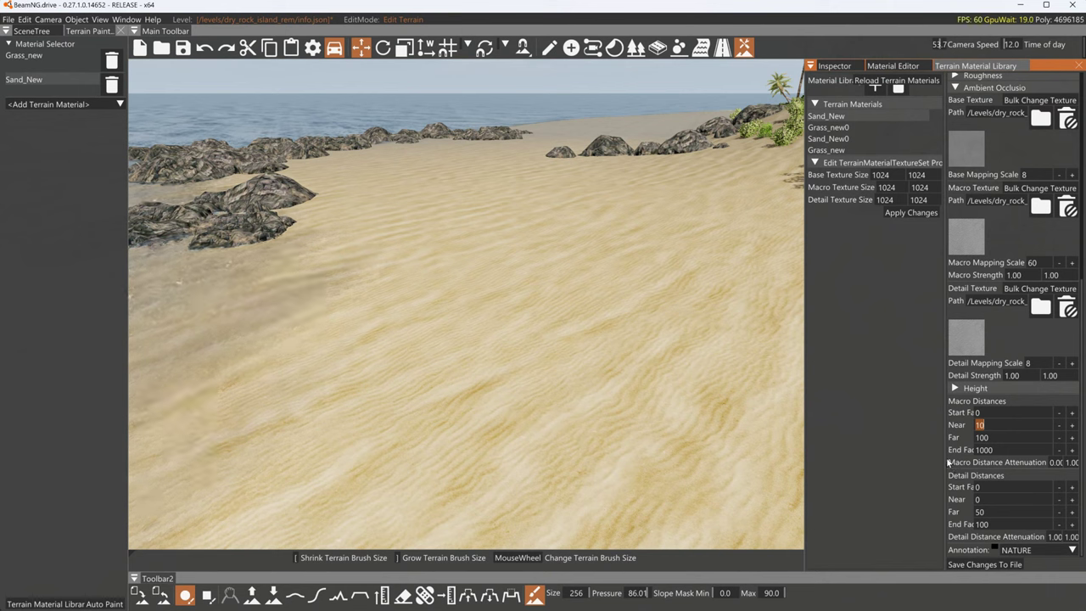
left_click_drag(942, 459, 905, 459)
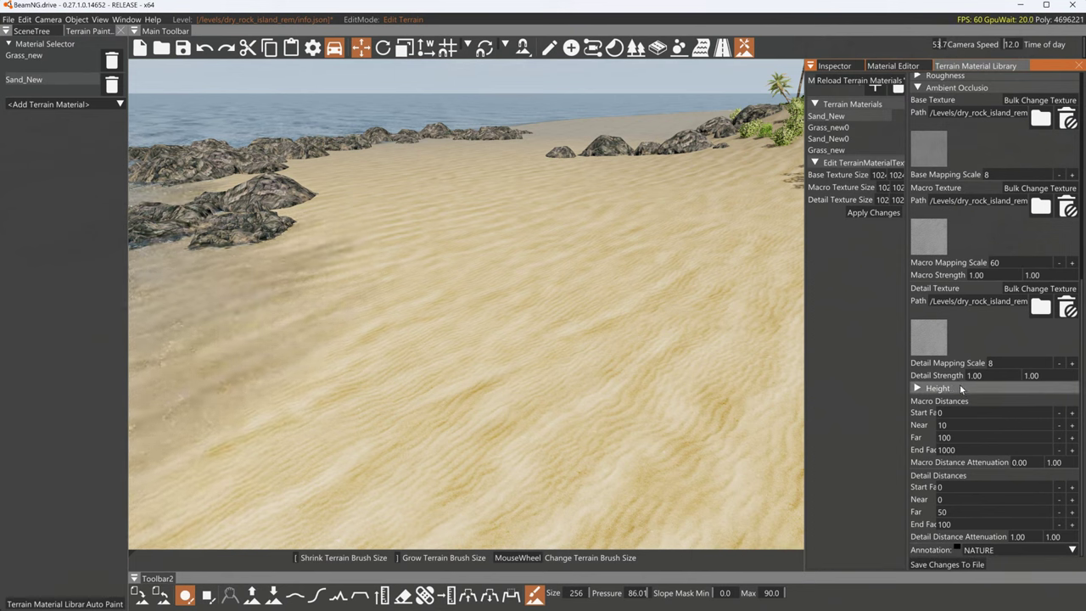
Set Sand_New's macro mapping scale to 16 and save the material to file
scroll(989, 373, "up", 2)
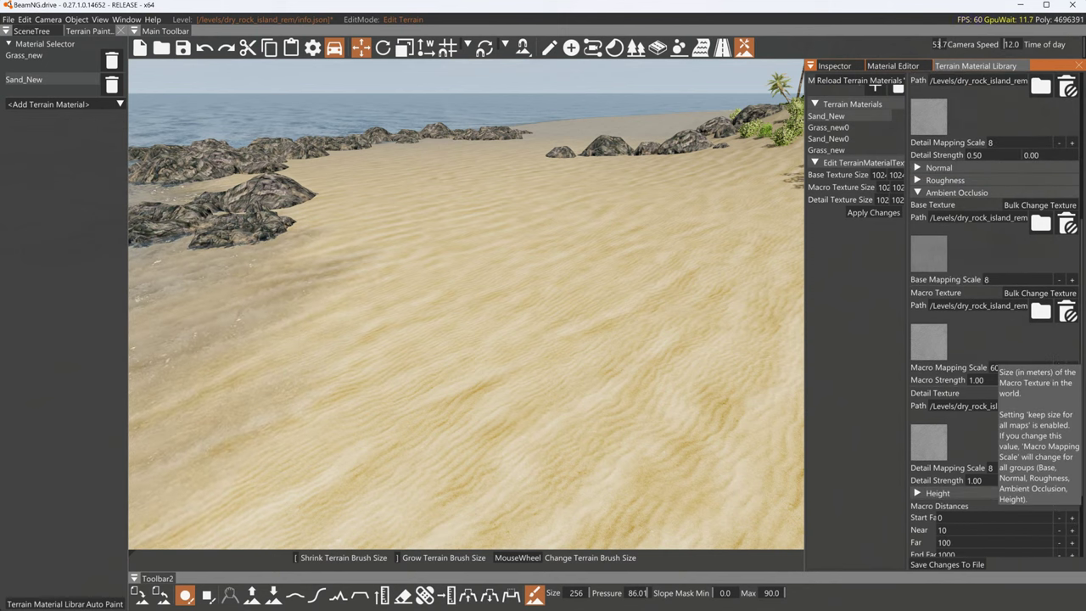
scroll(991, 358, "up", 4)
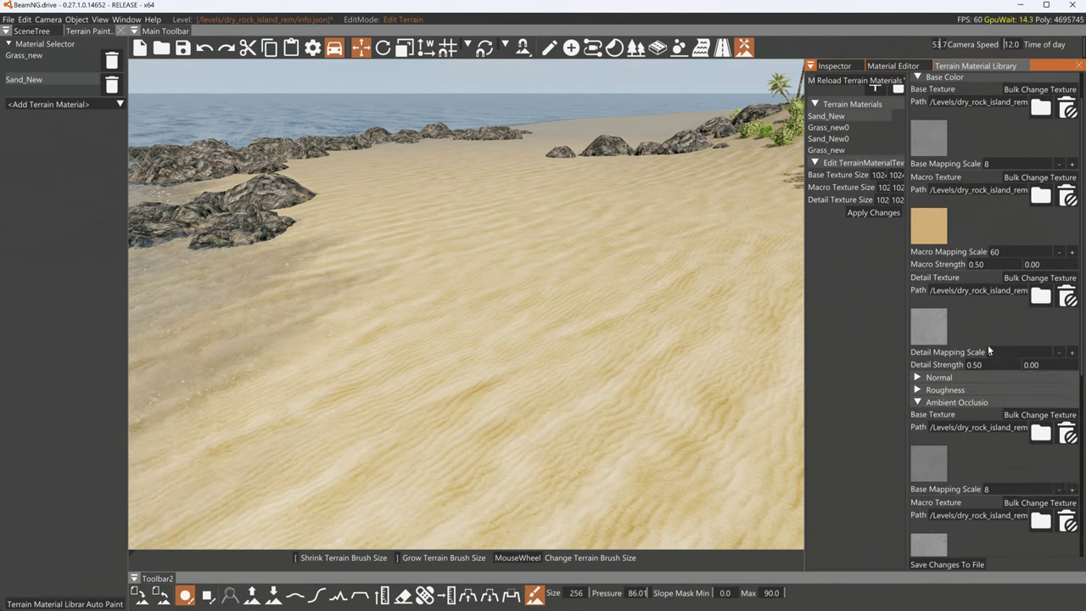
scroll(989, 350, "up", 1)
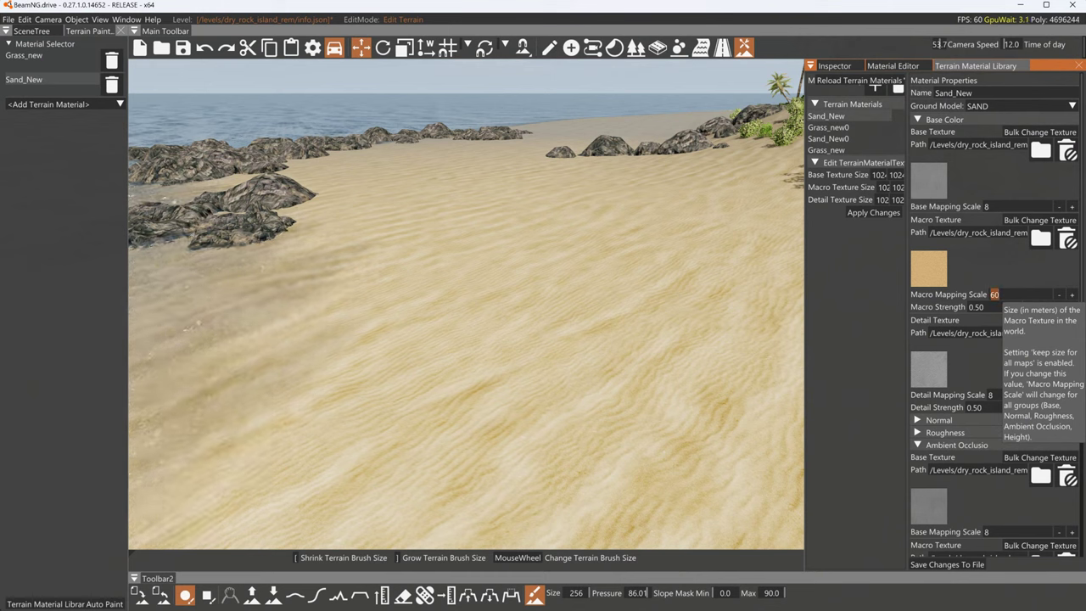
type("16")
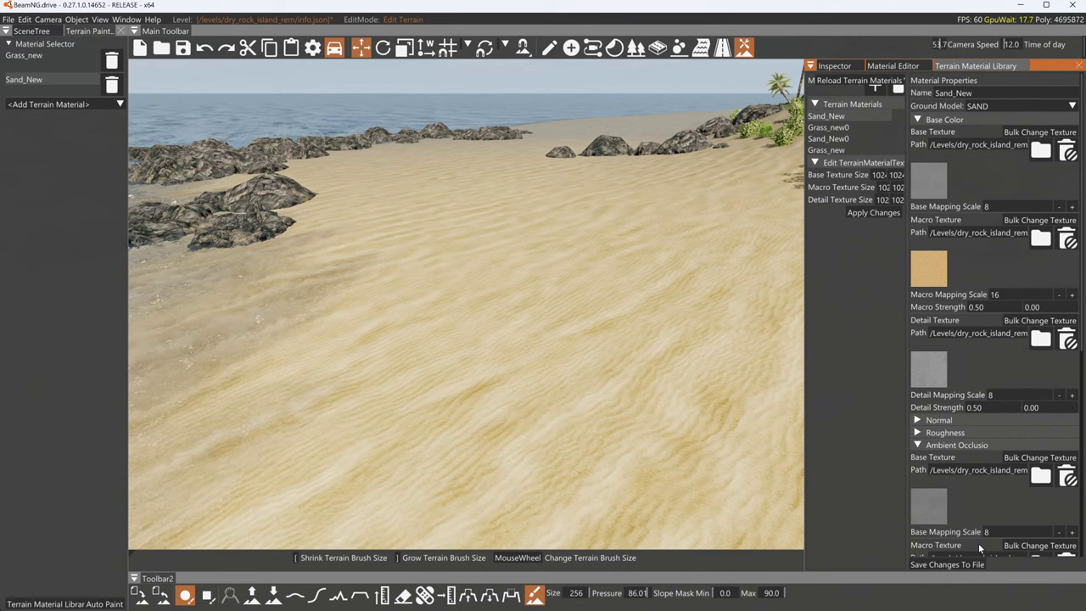
left_click(961, 567)
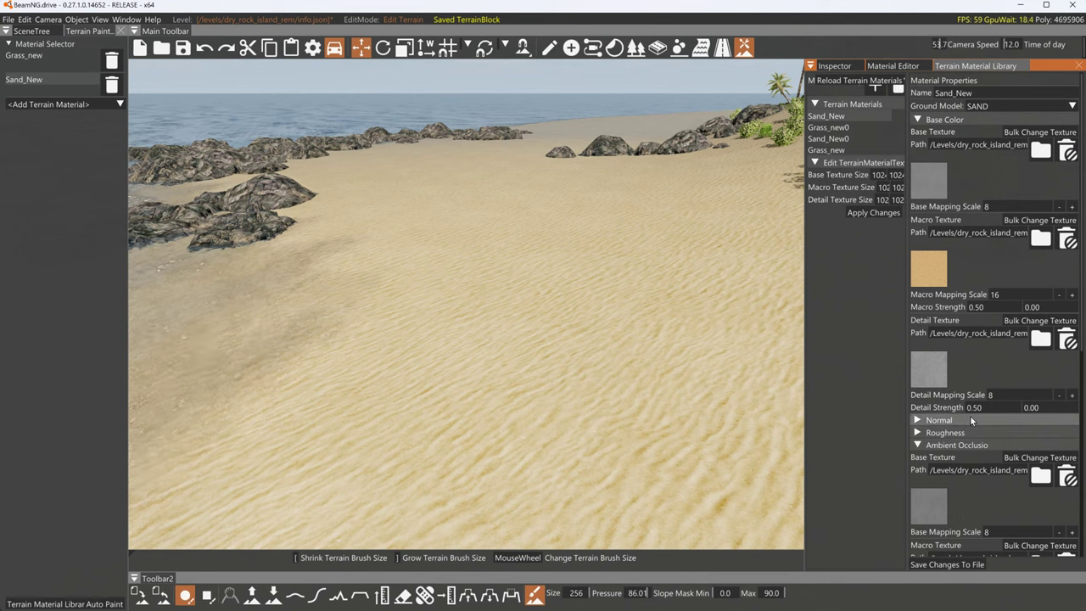
Examine Sand_New's Normal, Roughness and Ambient Occlusion texture slots, and widen the material library for more room
left_click(925, 119)
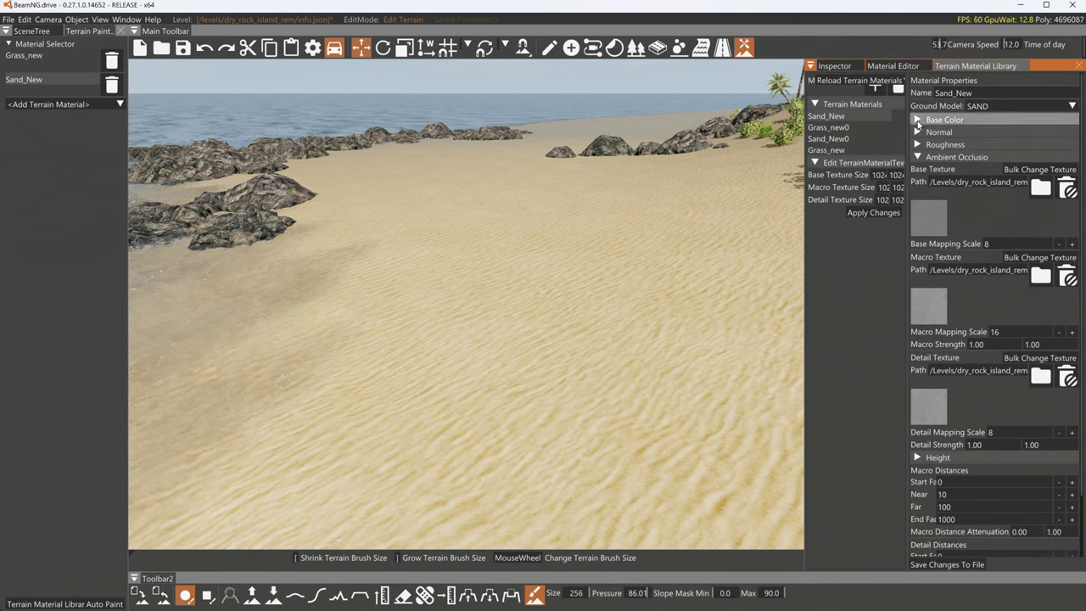
left_click(918, 158)
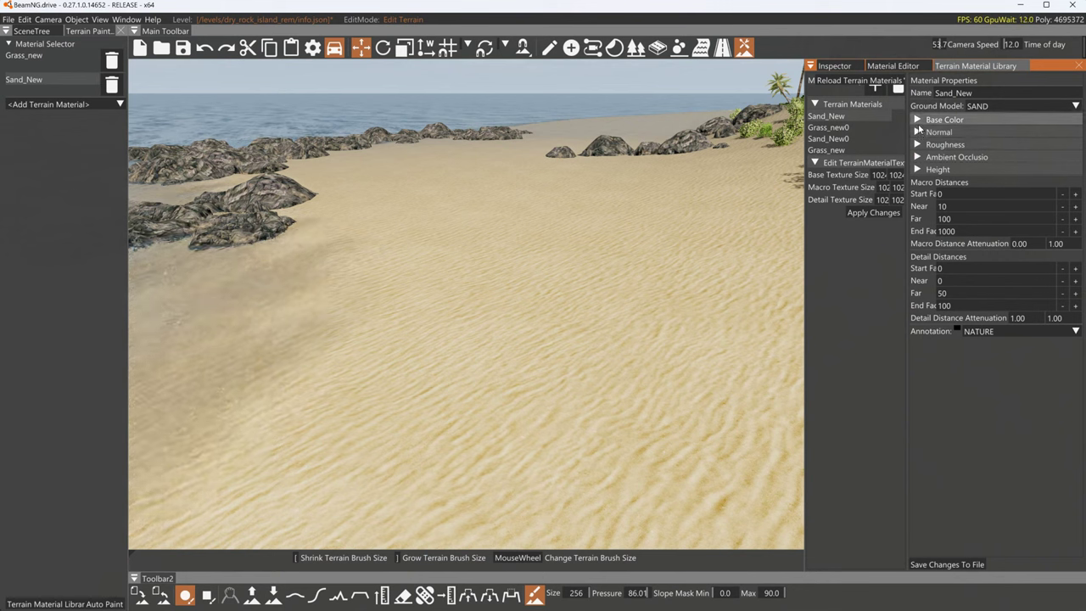
left_click(918, 133)
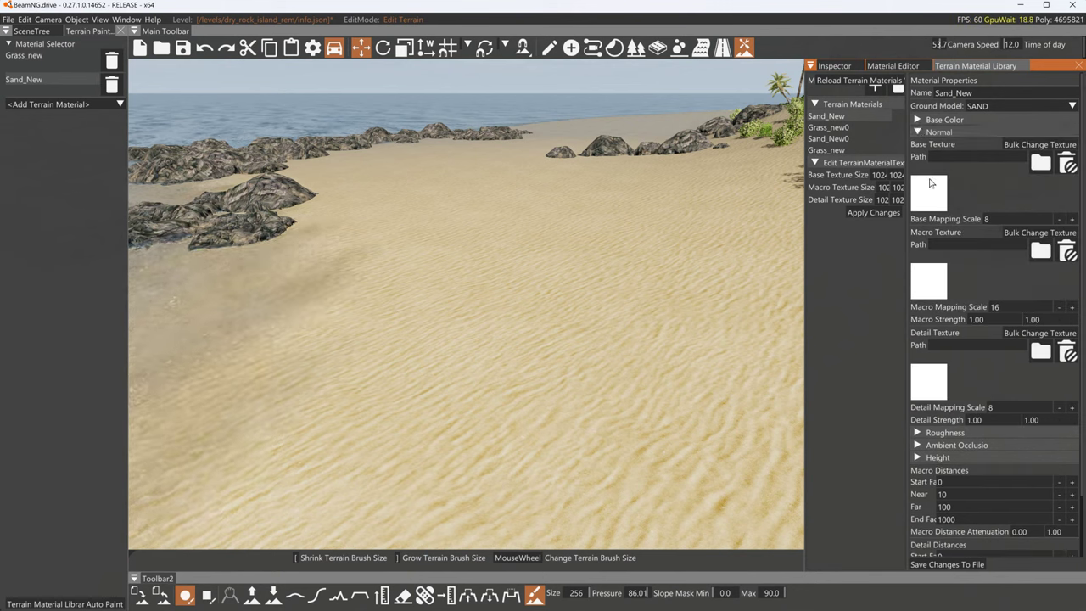
left_click(919, 133)
left_click(918, 145)
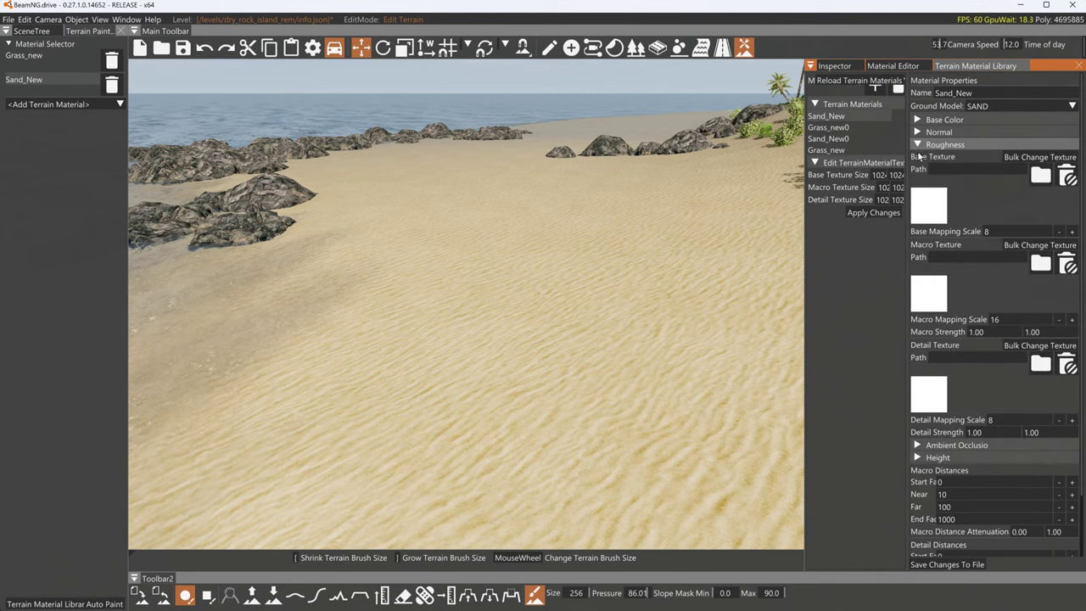
left_click(918, 144)
left_click(920, 157)
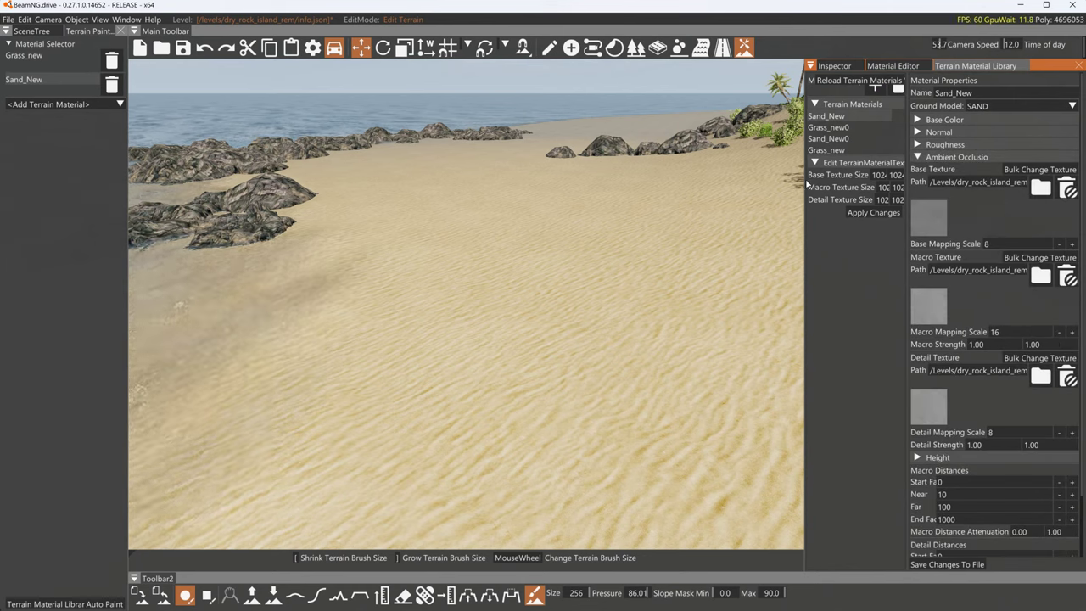
left_click_drag(802, 179, 770, 178)
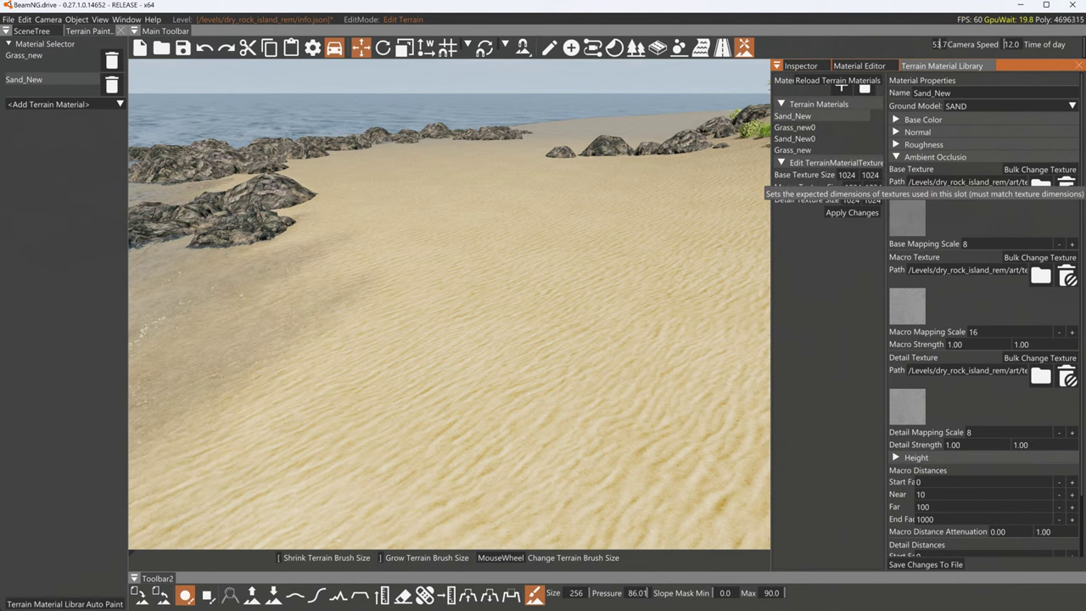
left_click(896, 158)
Assign 1024_sand_N.png from /Levels/dry_rock_island_rem/art/terrains/ as Sand_New's normal base texture
left_click(915, 132)
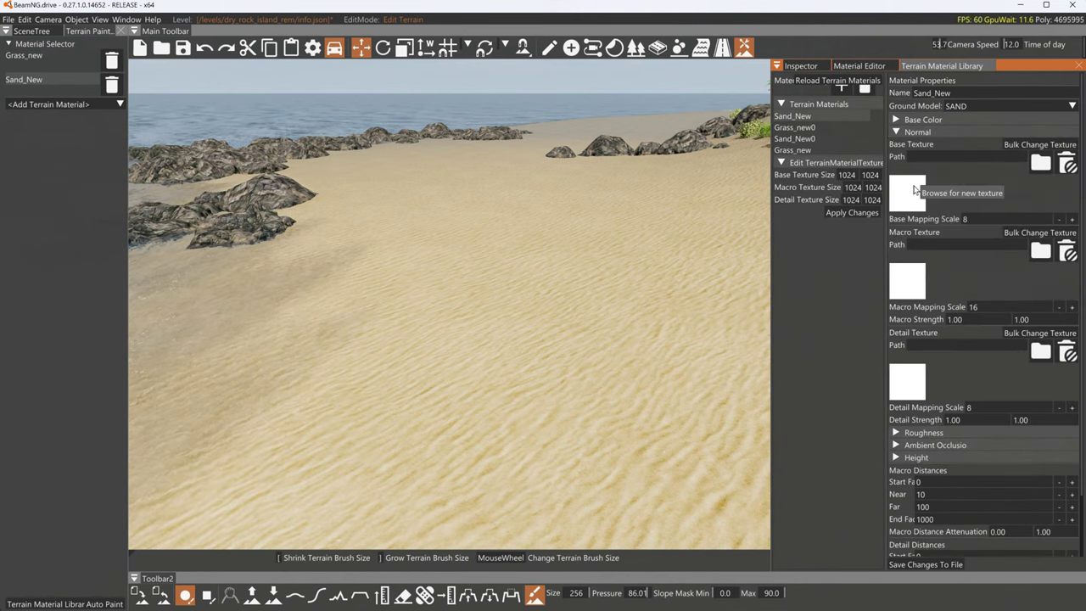
left_click(911, 193)
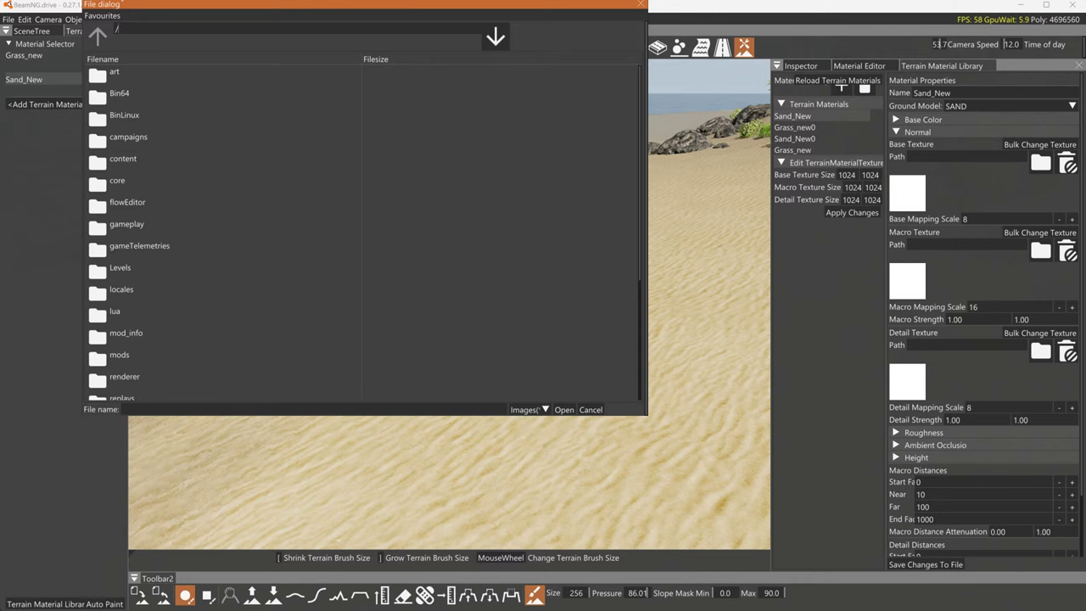
type("Levels/dry_rock_island_rem/art/terrains/")
key("Return")
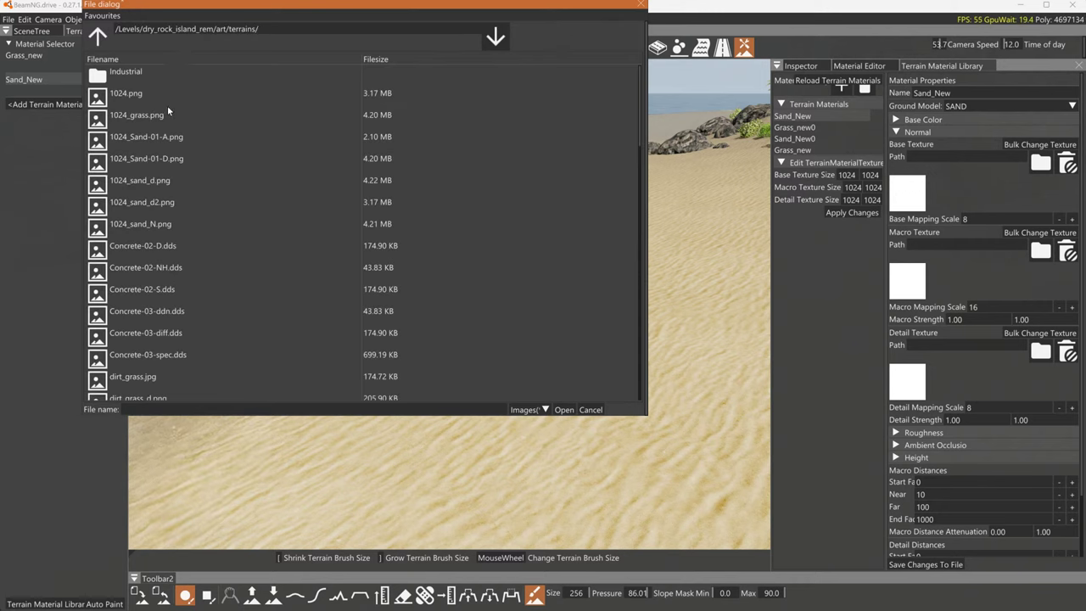
left_click(146, 226)
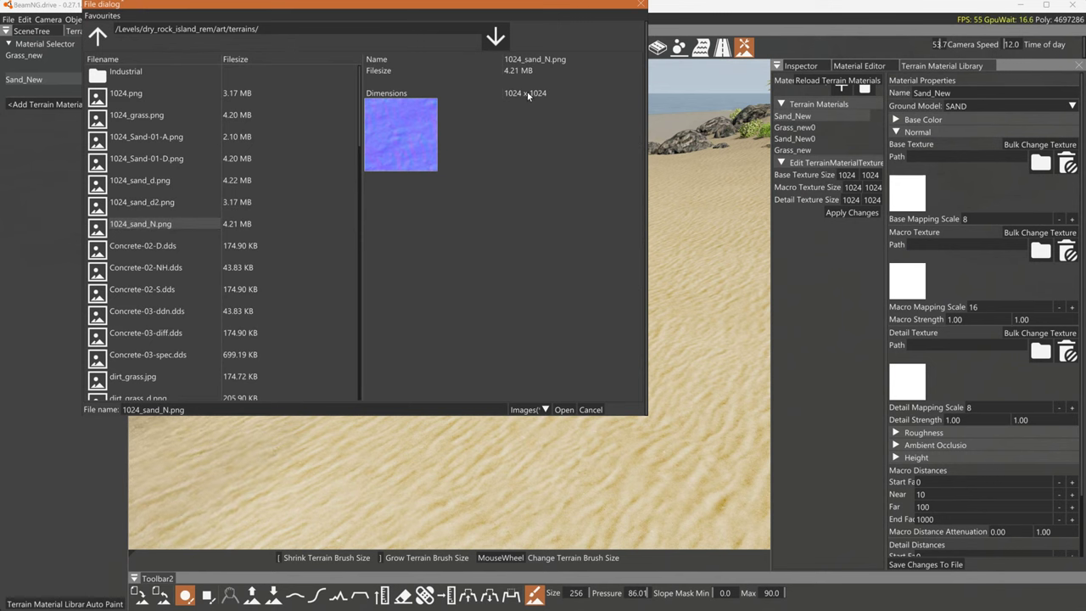
left_click(563, 409)
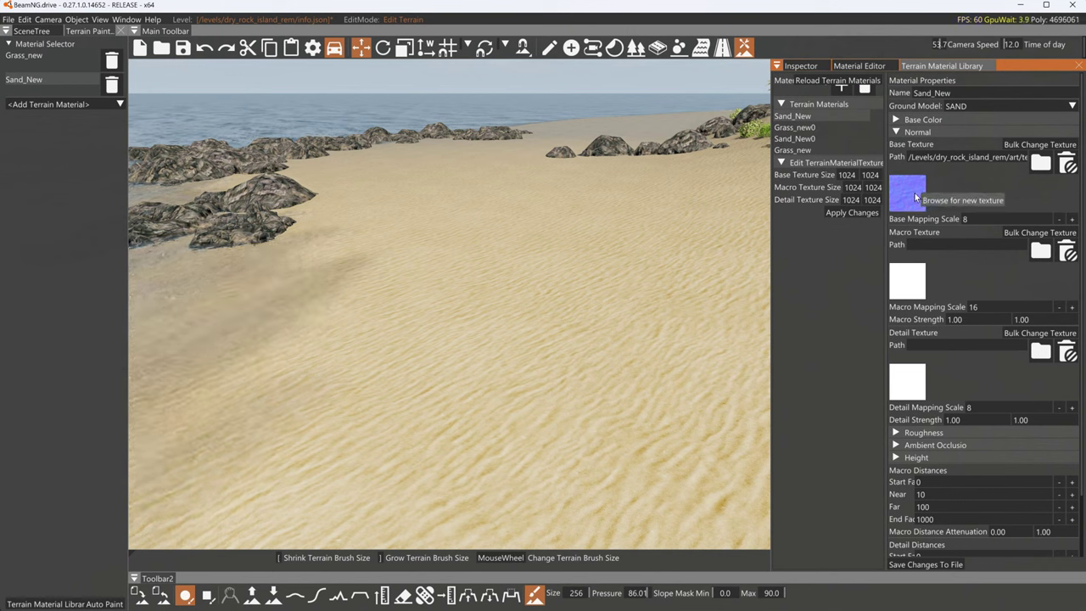
Check the full file path of Sand_New's normal base texture
double_click(949, 158)
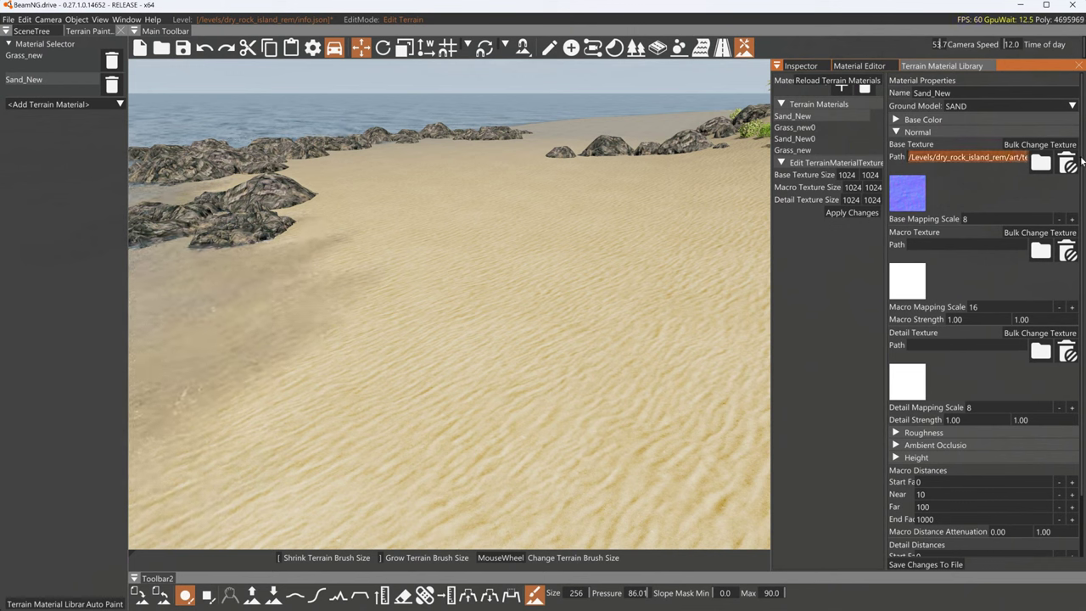
left_click_drag(949, 158, 1075, 161)
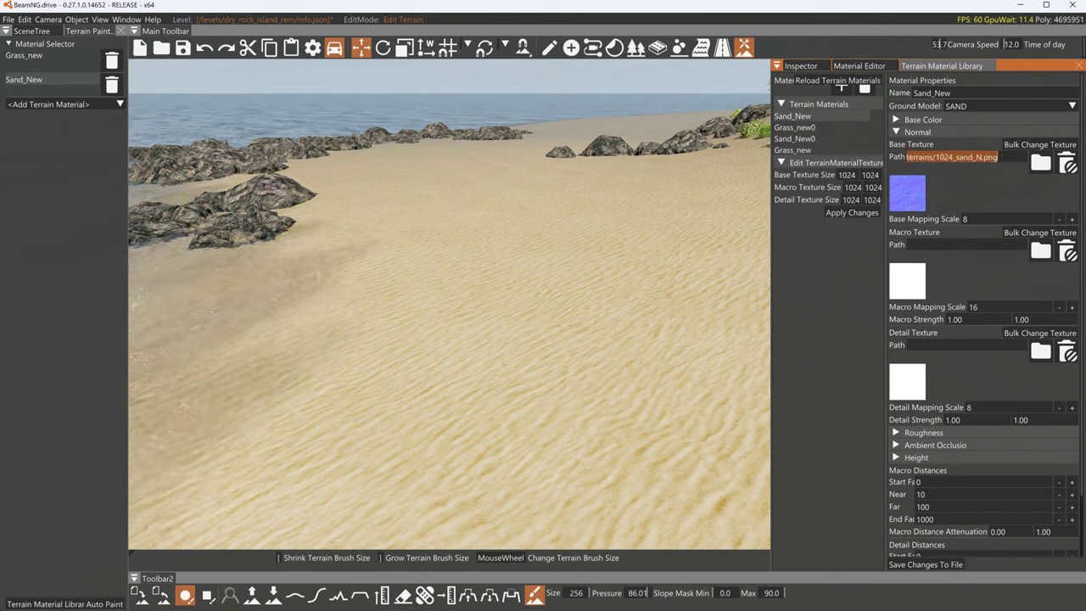
left_click(976, 182)
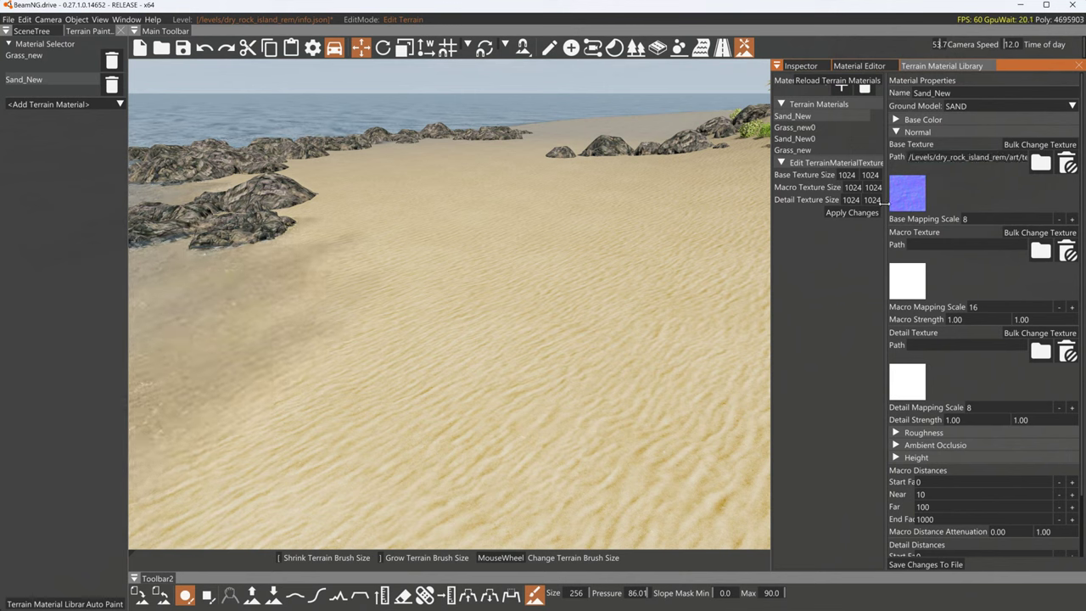
left_click(897, 133)
left_click(897, 133)
left_click(898, 133)
left_click(898, 133)
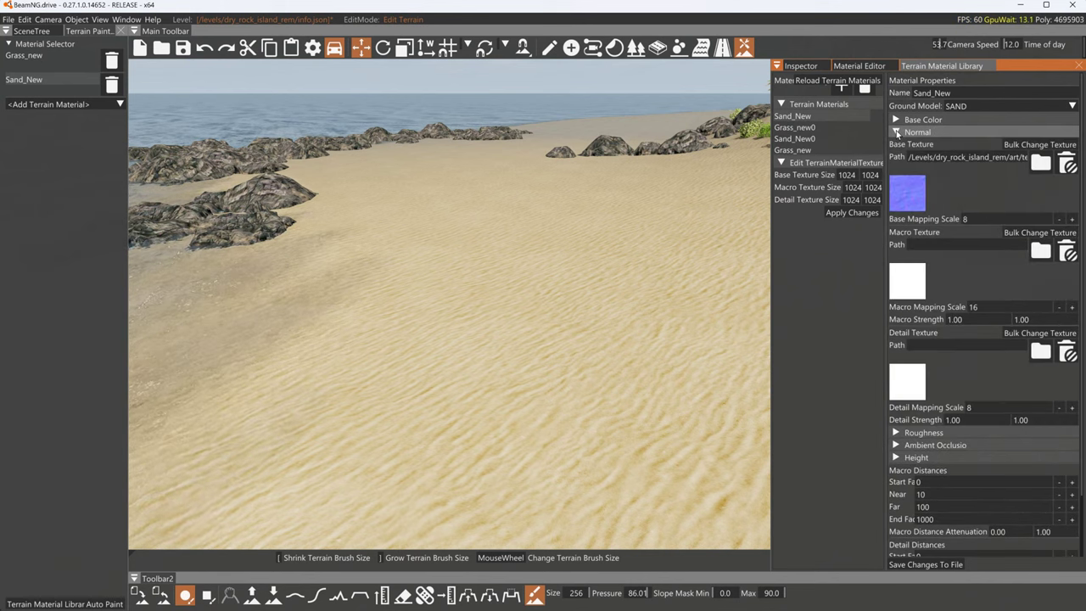
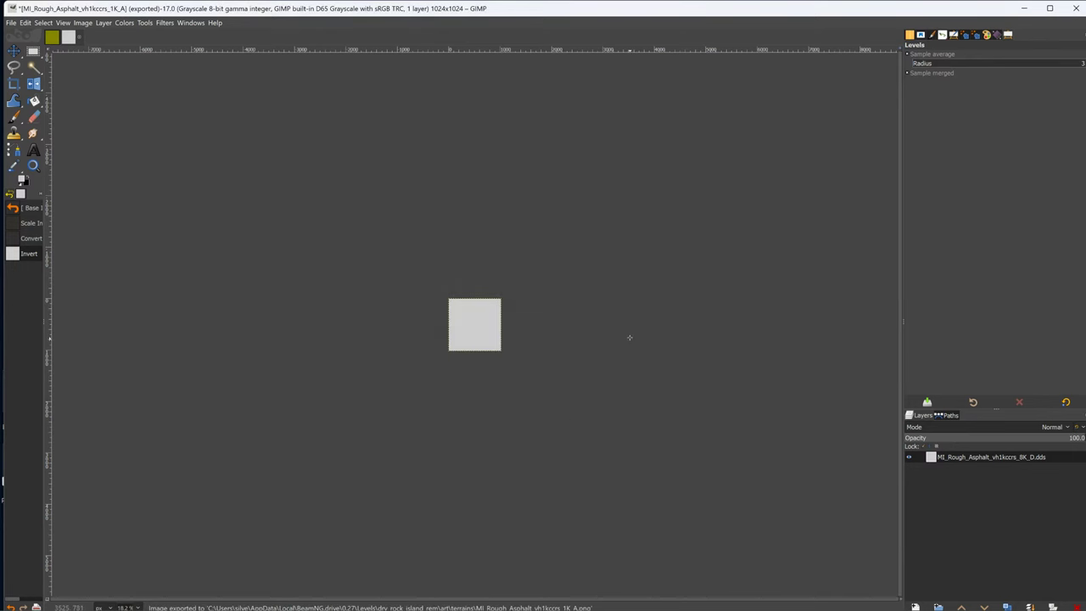
Minimize GIMP, move the folder window clear of the desktop files and open New Text Document.txt to read the texture map notes
key("alt+Tab")
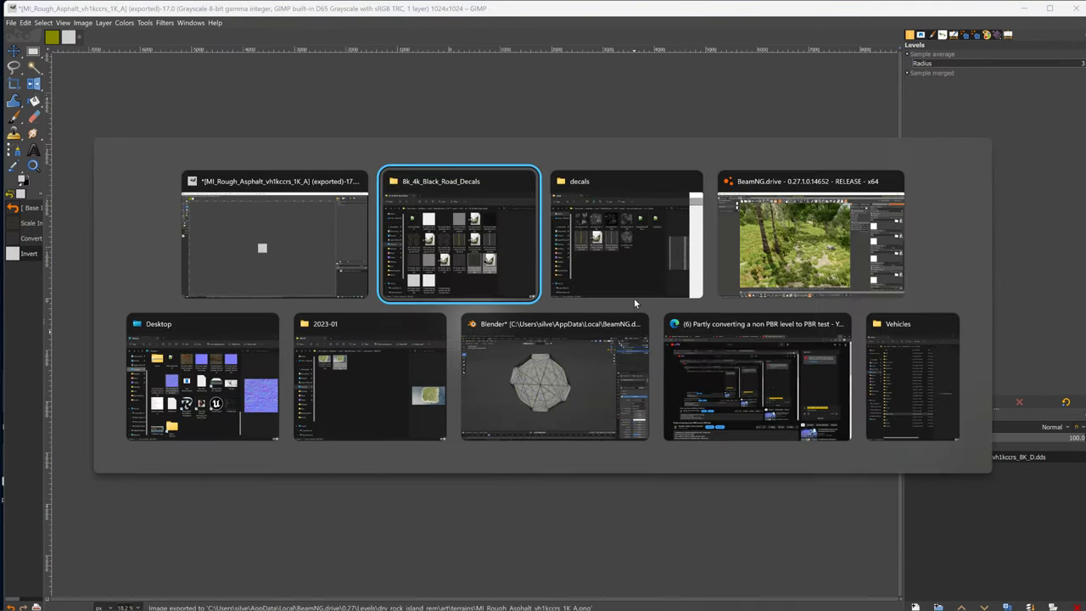
left_click(1036, 3)
left_click(1027, 8)
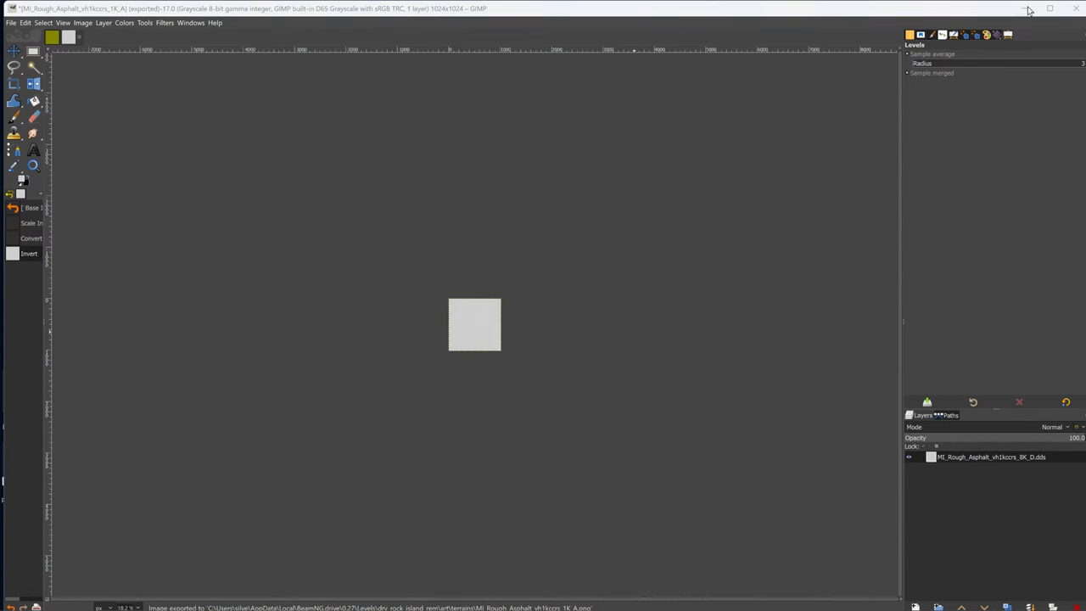
left_click_drag(844, 71, 897, 154)
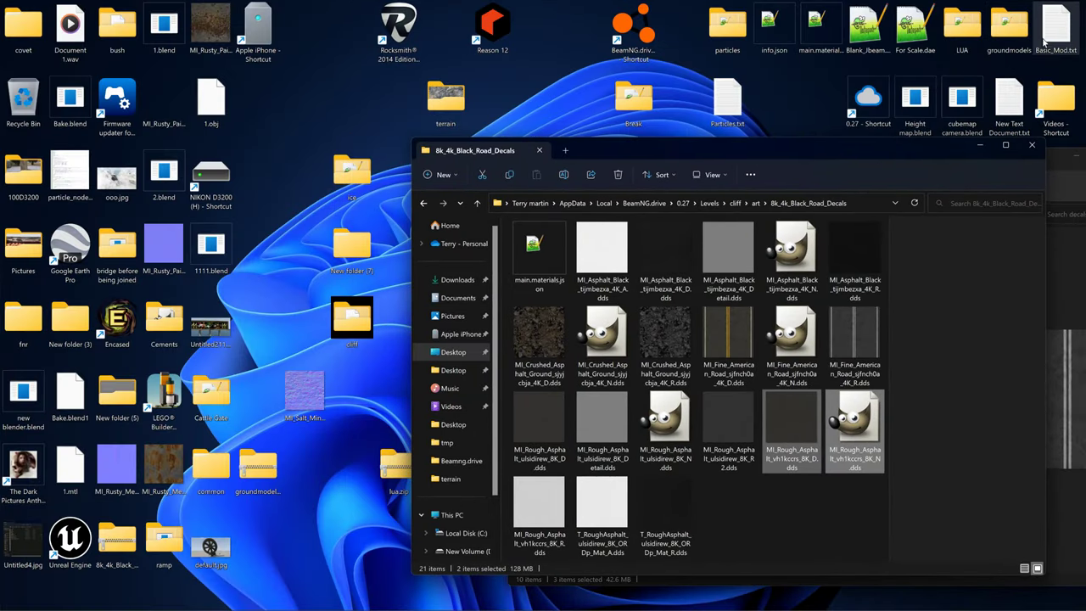
double_click(1008, 98)
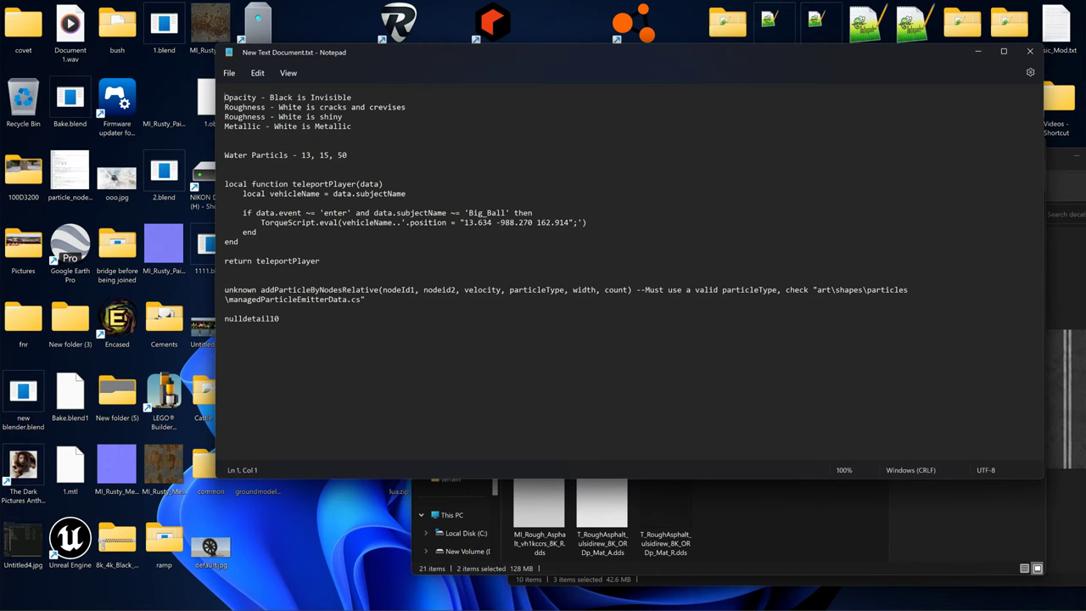
Switch from the notes back to BeamNG.drive
key("alt+Tab")
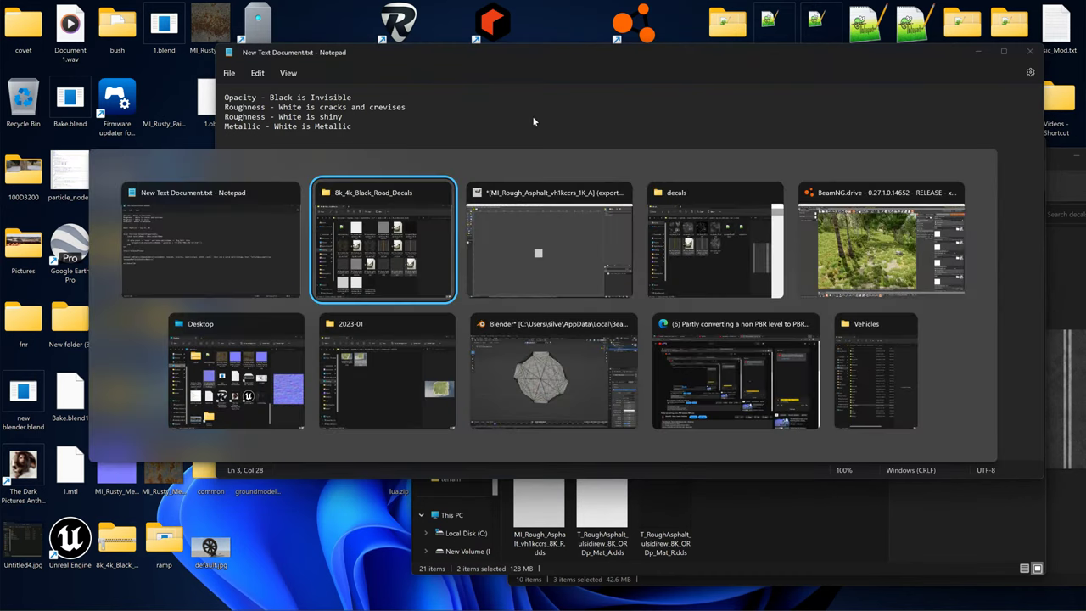
key("alt+Tab")
key("alt+Tab")
key("alt+Tab")
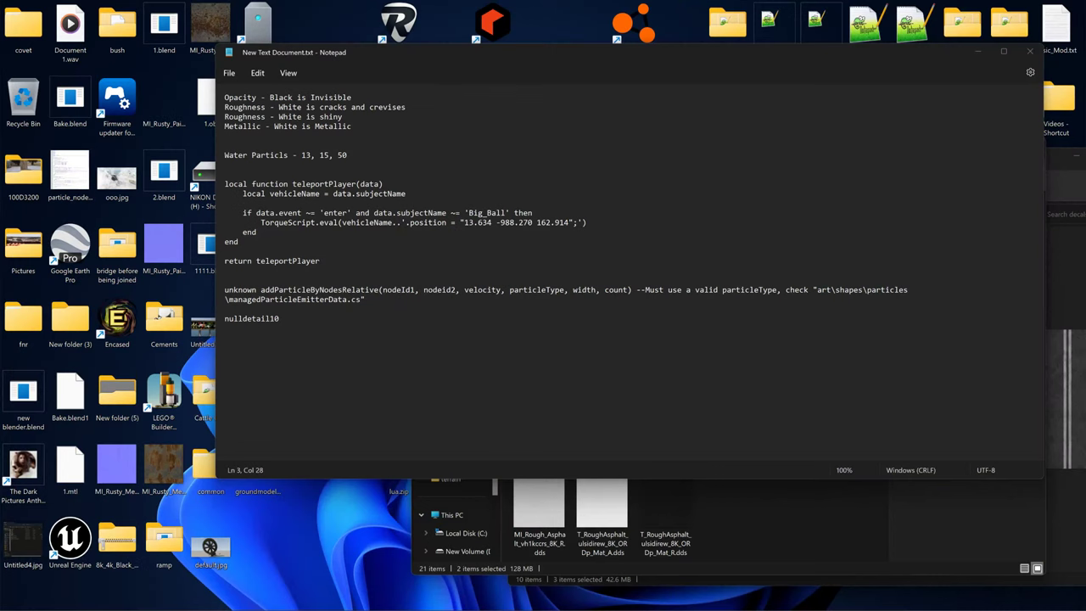
key("alt+Tab")
key("alt+Tab")
key("alt+Tab")
key("alt+Tab")
key("alt+Tab")
key("alt+Tab")
key("alt+Tab")
key("alt+Tab")
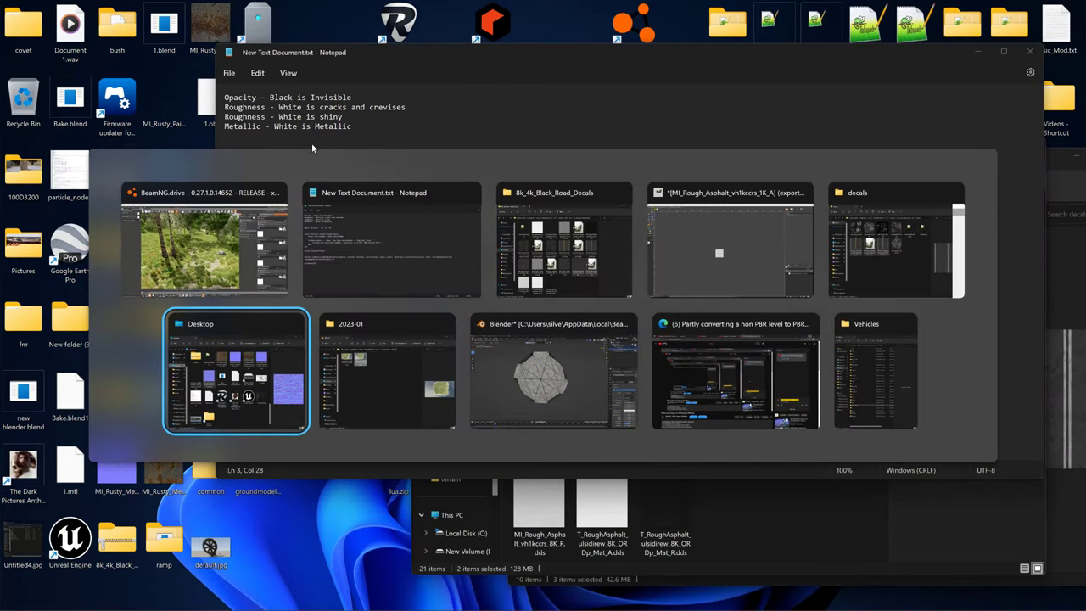
key("alt+Tab")
key("alt+Tab")
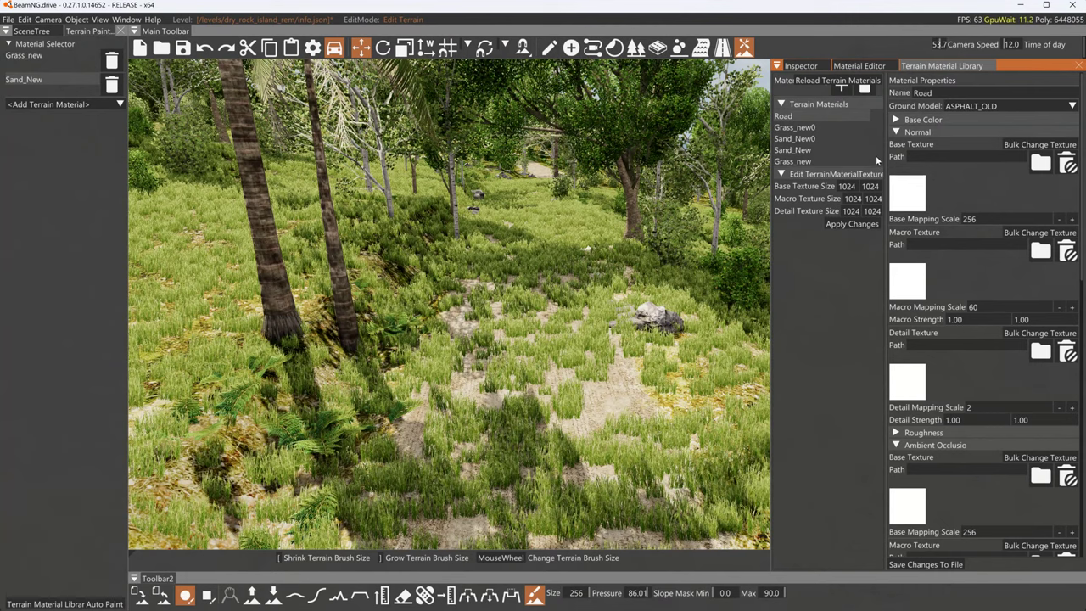
Assign MI_Rough_Asphalt_vh1kccrs_1K_D.png from /Levels/dry_rock_island_rem/art/terrains/ as the Road material's base color base texture
left_click(916, 119)
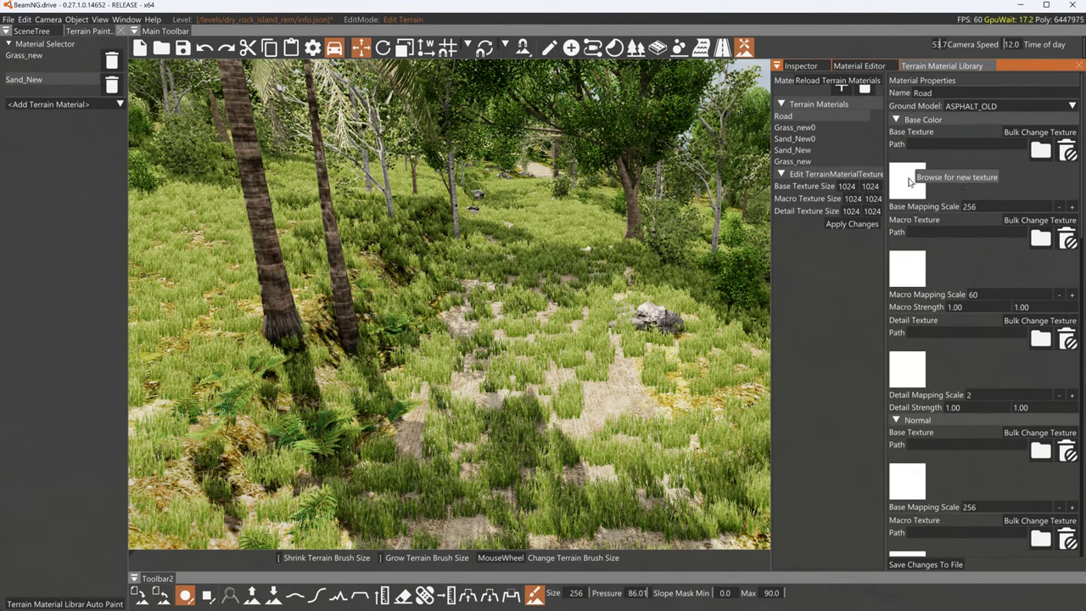
left_click(910, 180)
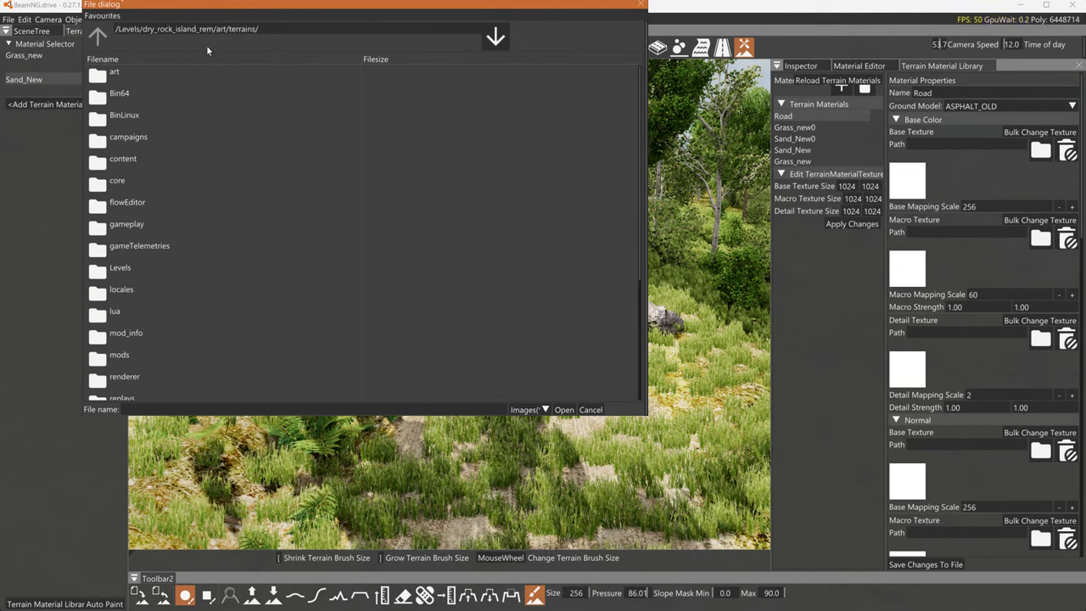
key("Return")
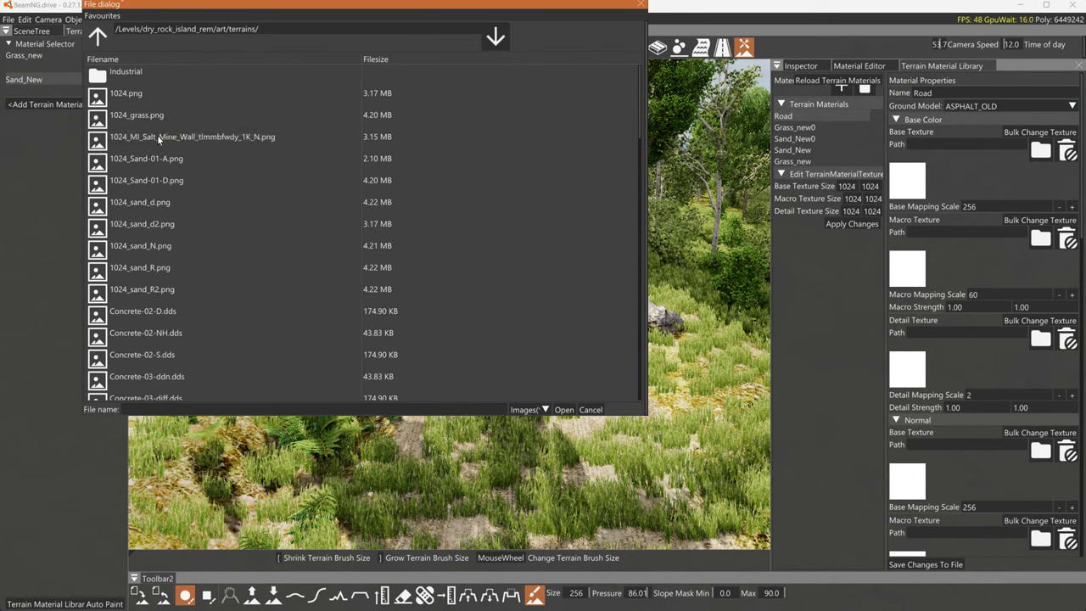
scroll(193, 305, "down", 2)
left_click_drag(190, 322, 187, 323)
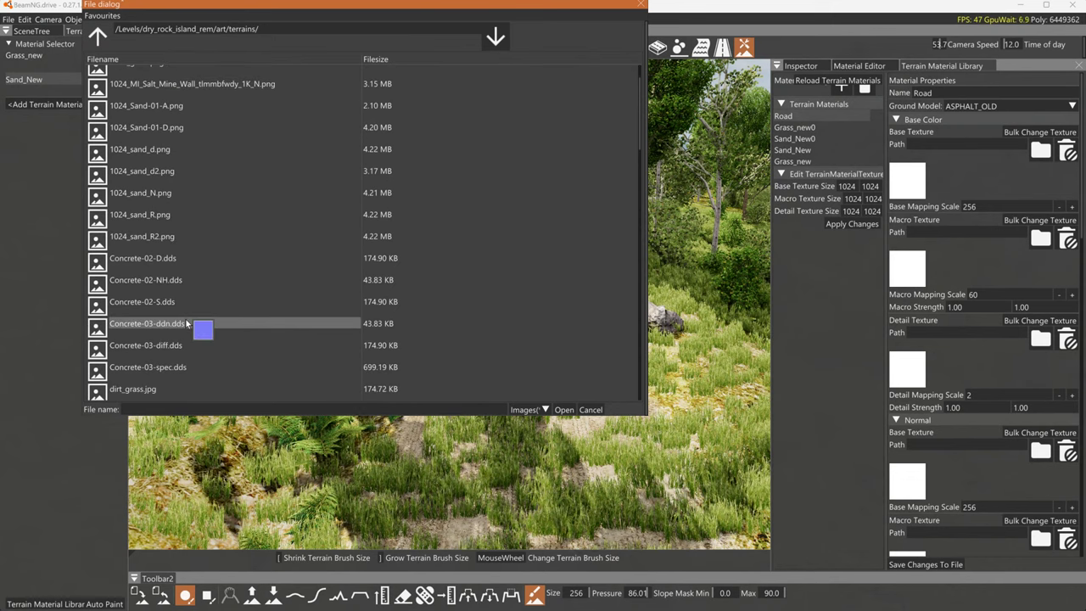
scroll(186, 323, "down", 2)
scroll(183, 316, "up", 3)
left_click_drag(164, 247, 146, 142)
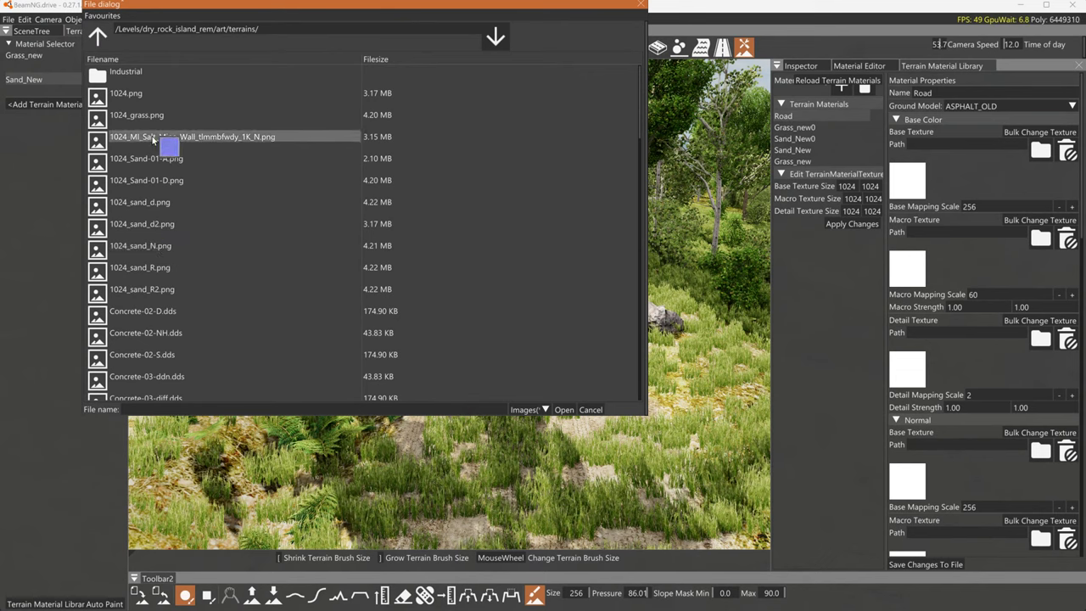
scroll(154, 141, "down", 11)
left_click_drag(154, 243, 152, 221)
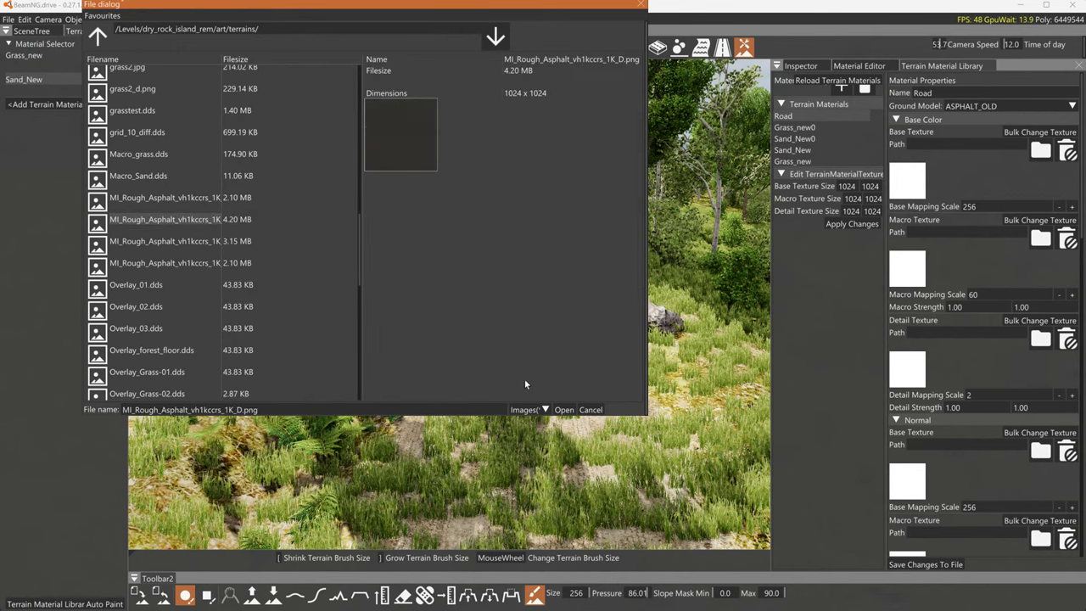
left_click(564, 410)
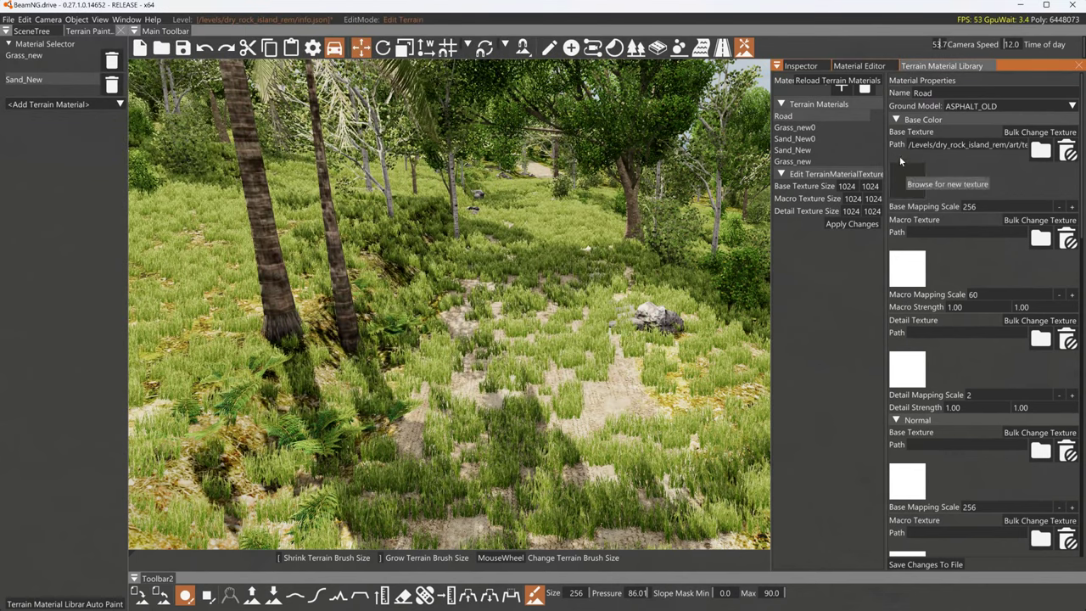
left_click(897, 120)
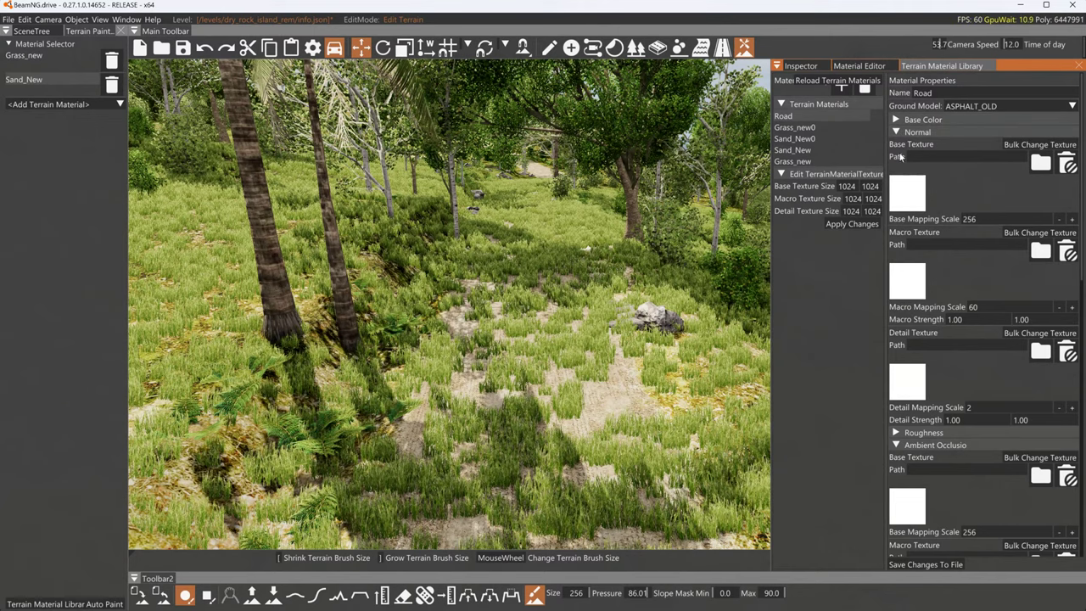
Assign MI_Rough_Asphalt_vh1kccrs_1K_A.png from /Levels/dry_rock_island_rem/art/terrains/ as the Road material's ambient occlusion base texture
left_click(897, 132)
left_click(1040, 188)
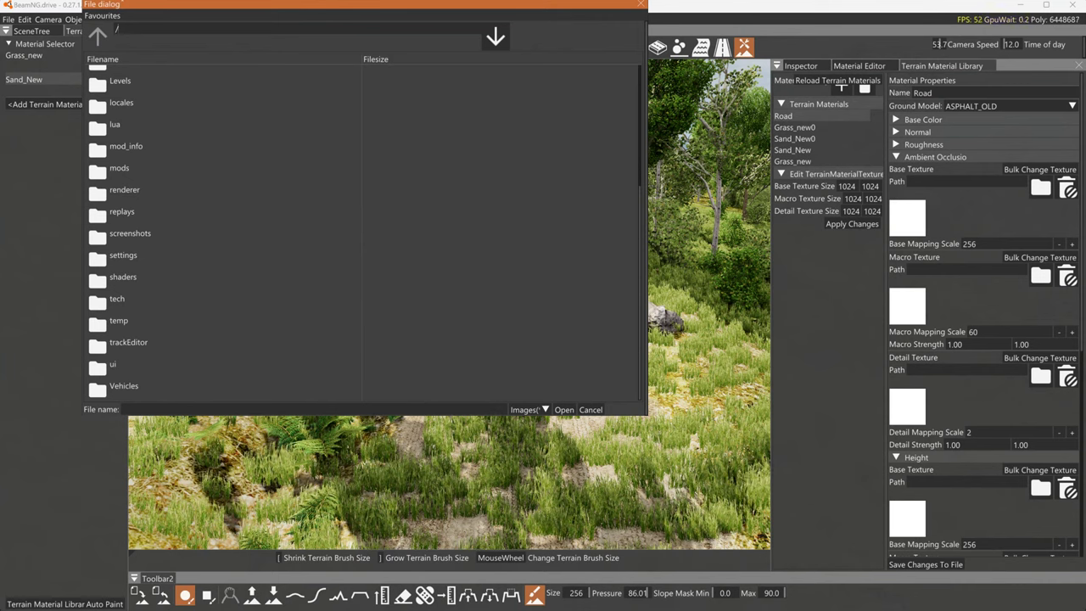
scroll(191, 291, "down", 5)
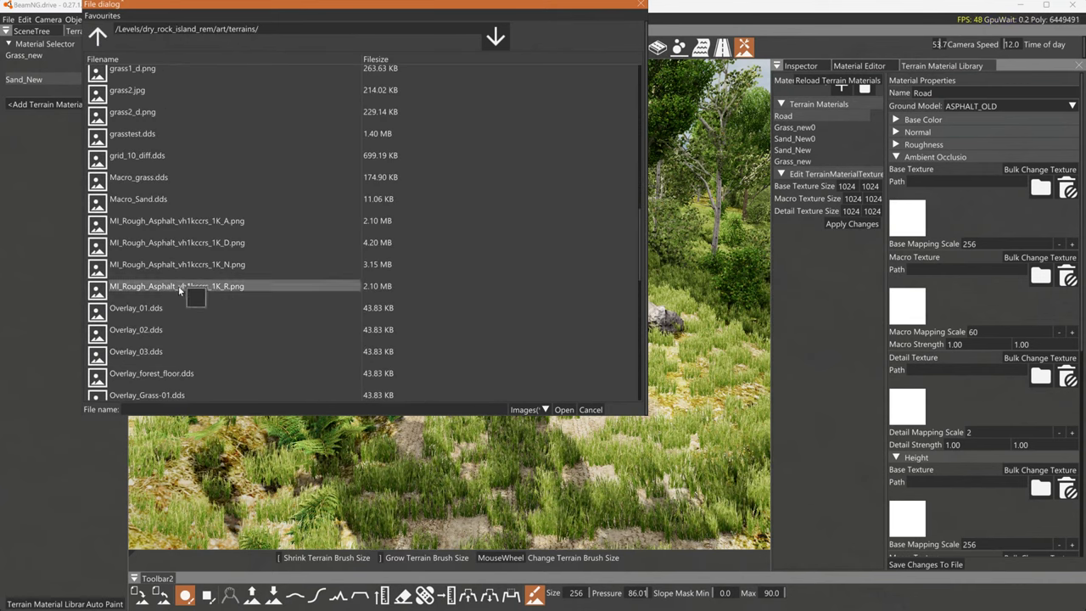
left_click(174, 220)
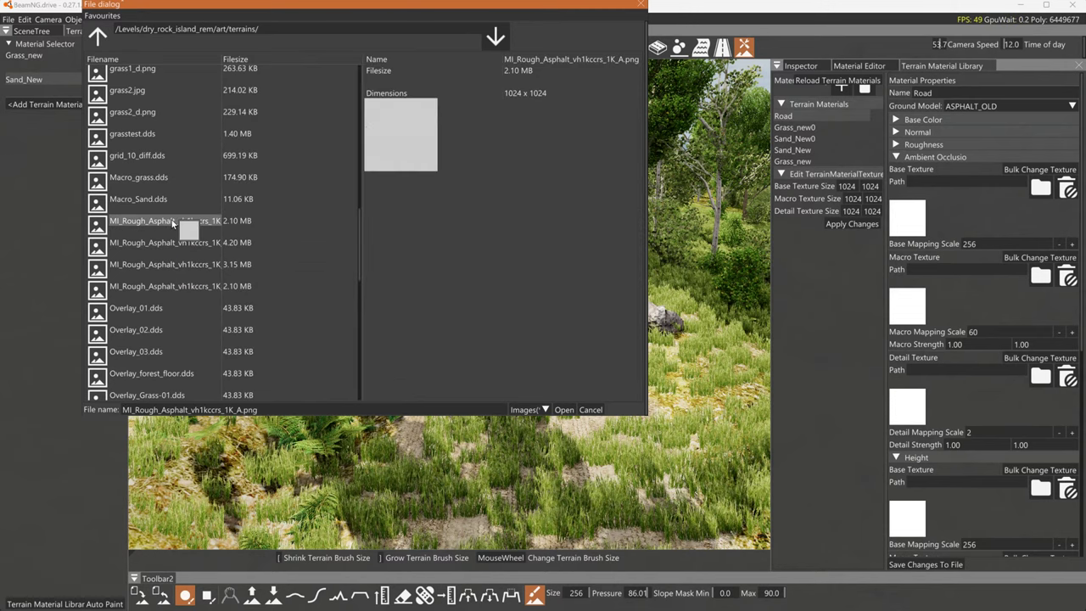
left_click(565, 410)
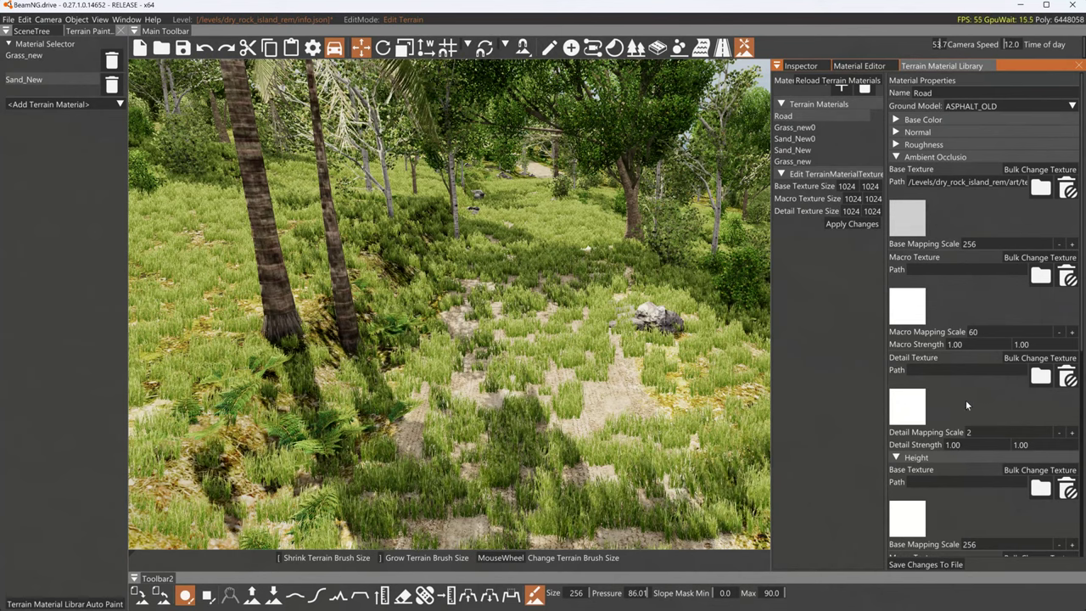
Set the Road material's base mapping scale to 8
left_click(979, 243)
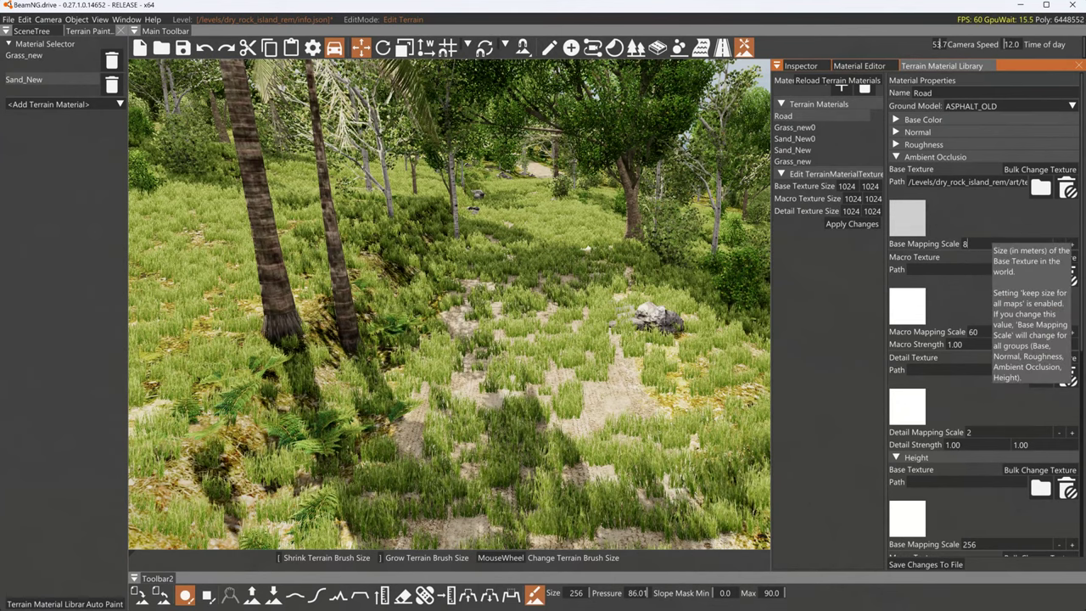
type("8")
key("Return")
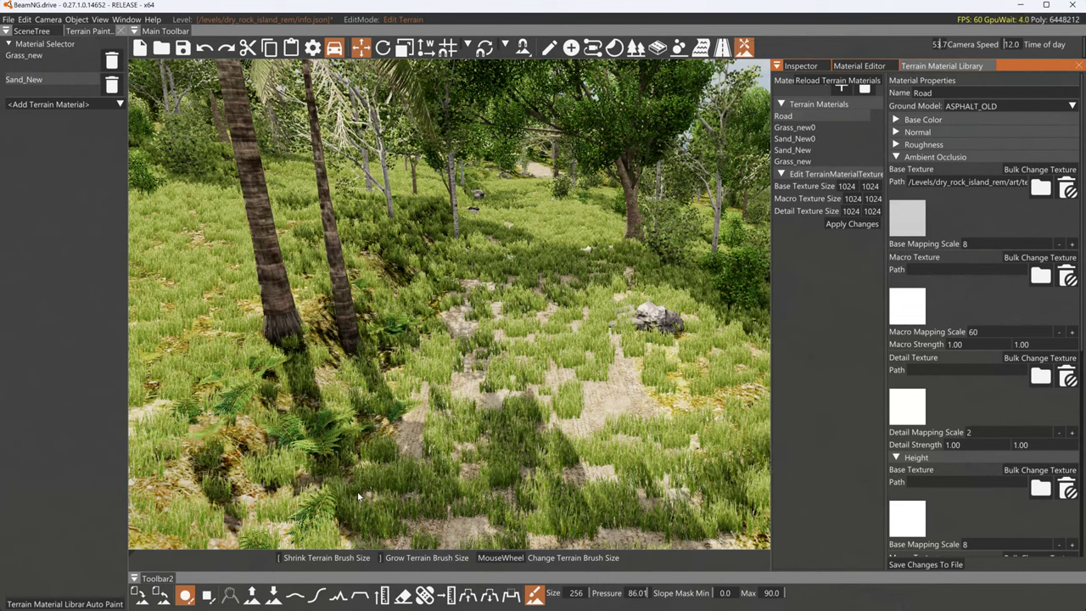
Add the Road material to the terrain's paintable materials
left_click(51, 104)
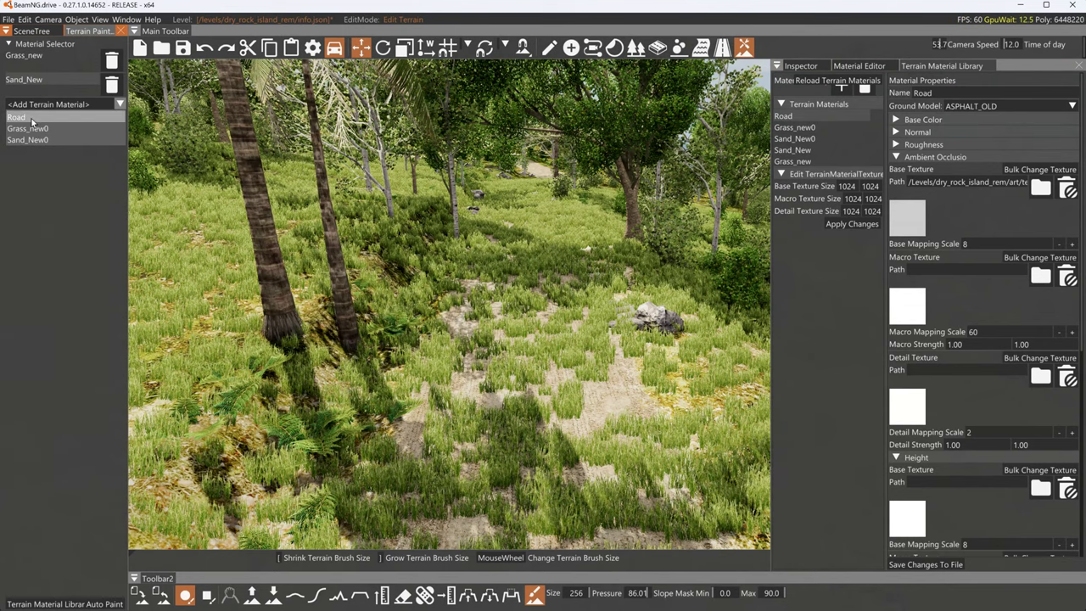
left_click(34, 119)
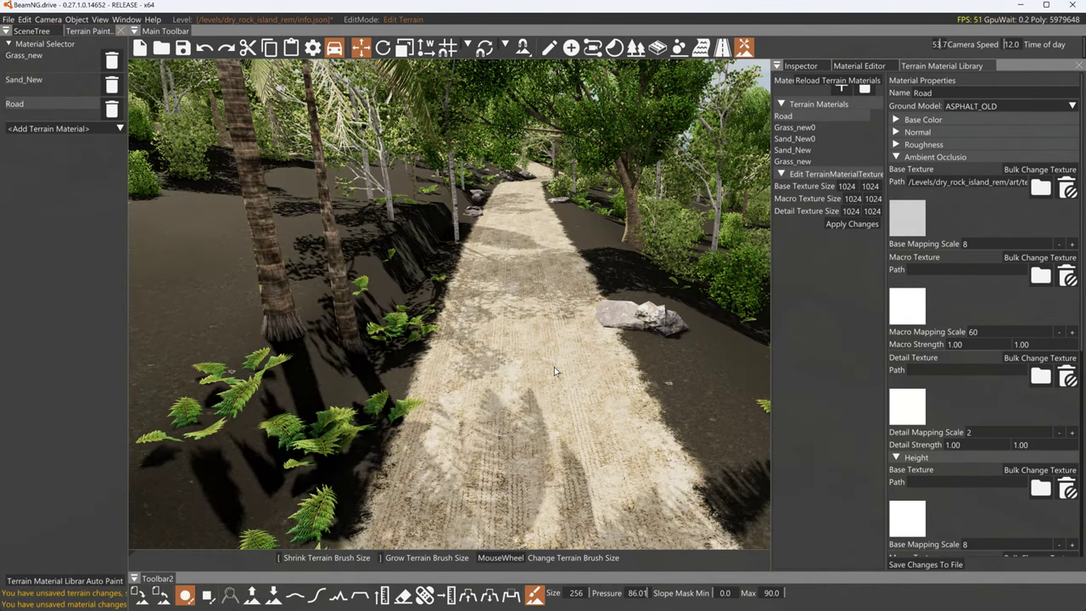
Undo the oversized Road material painting that covered the surrounding grass and reduce the terrain brush size to 8
scroll(546, 359, "down", 3)
left_click(546, 359)
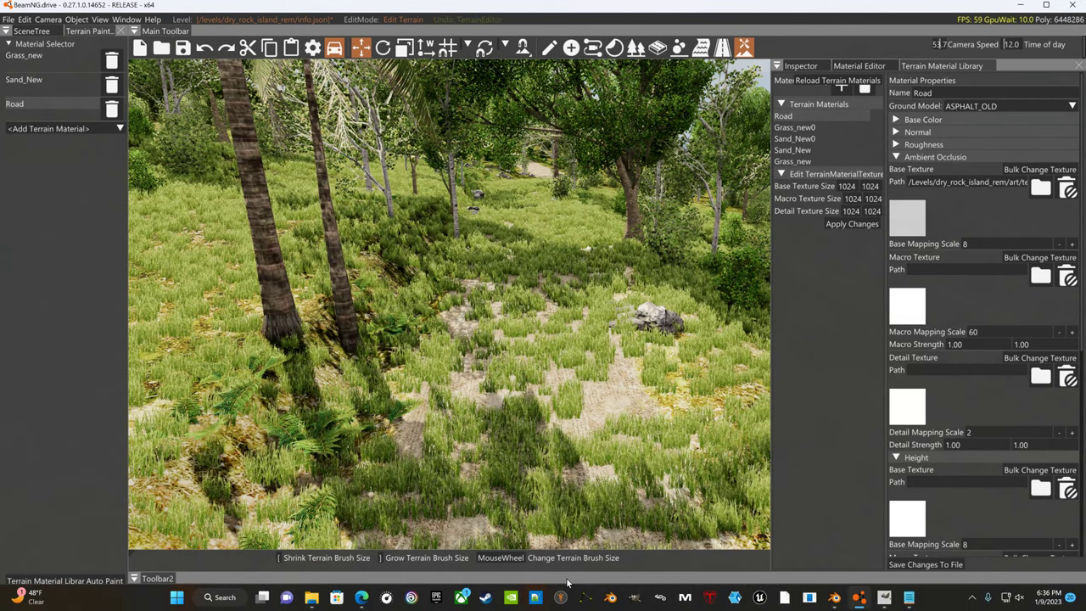
left_click(564, 422)
key("ctrl+z")
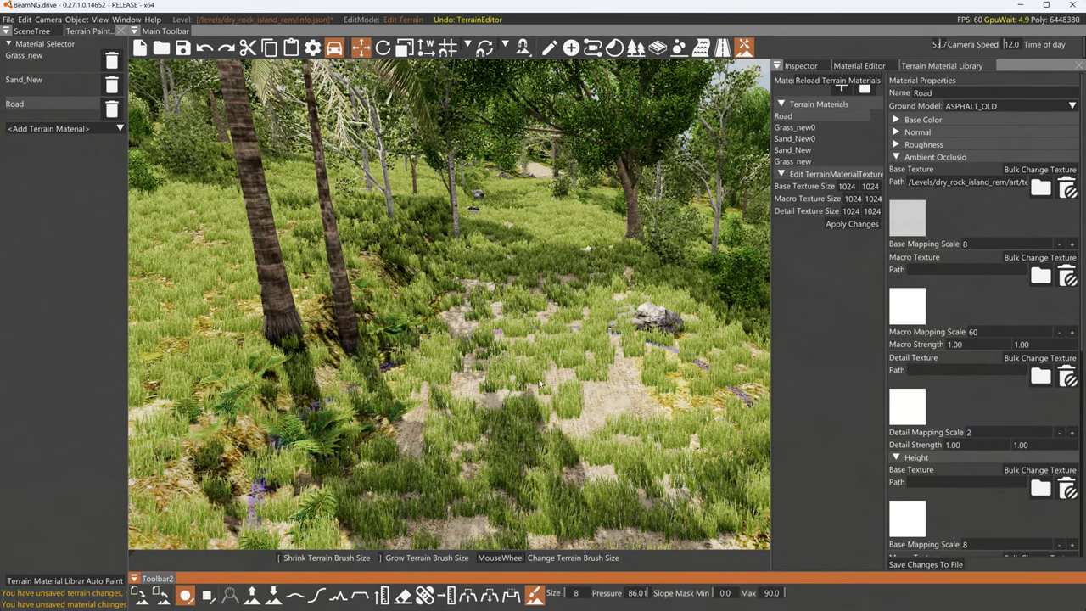
Paint the Road material along the dirt road and its edges with a terrain brush size of 4
mouse_move(548, 366)
left_mouse_down()
mouse_move(517, 308)
mouse_move(602, 414)
mouse_move(585, 270)
mouse_move(594, 458)
mouse_move(522, 424)
mouse_move(501, 391)
mouse_move(526, 217)
left_mouse_up()
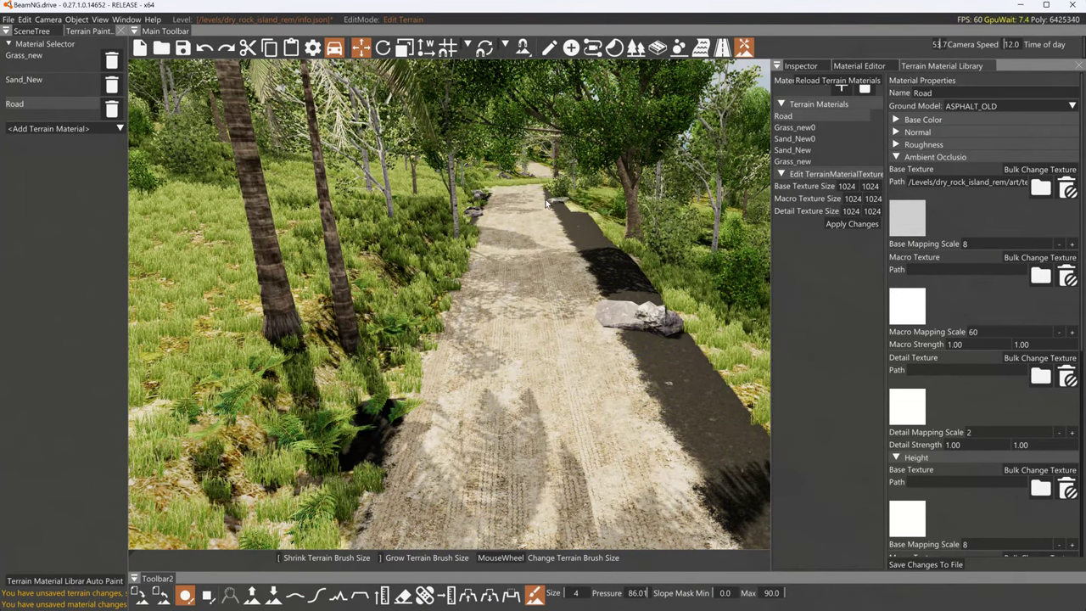
right_click_drag(526, 217, 516, 112)
key("w")
mouse_move(543, 306)
right_mouse_down()
mouse_move(530, 343)
mouse_move(537, 365)
mouse_move(543, 356)
right_mouse_up()
Paint the Road material further along the dirt road's shoulders with a terrain brush size of 7
scroll(552, 326, "up", 3)
mouse_move(553, 326)
left_mouse_down()
mouse_move(570, 330)
mouse_move(534, 415)
mouse_move(490, 482)
left_mouse_up()
mouse_move(510, 397)
left_mouse_down()
mouse_move(571, 324)
mouse_move(552, 378)
left_mouse_up()
key("w")
mouse_move(543, 407)
right_mouse_down()
mouse_move(628, 419)
mouse_move(600, 415)
right_mouse_up()
key("w")
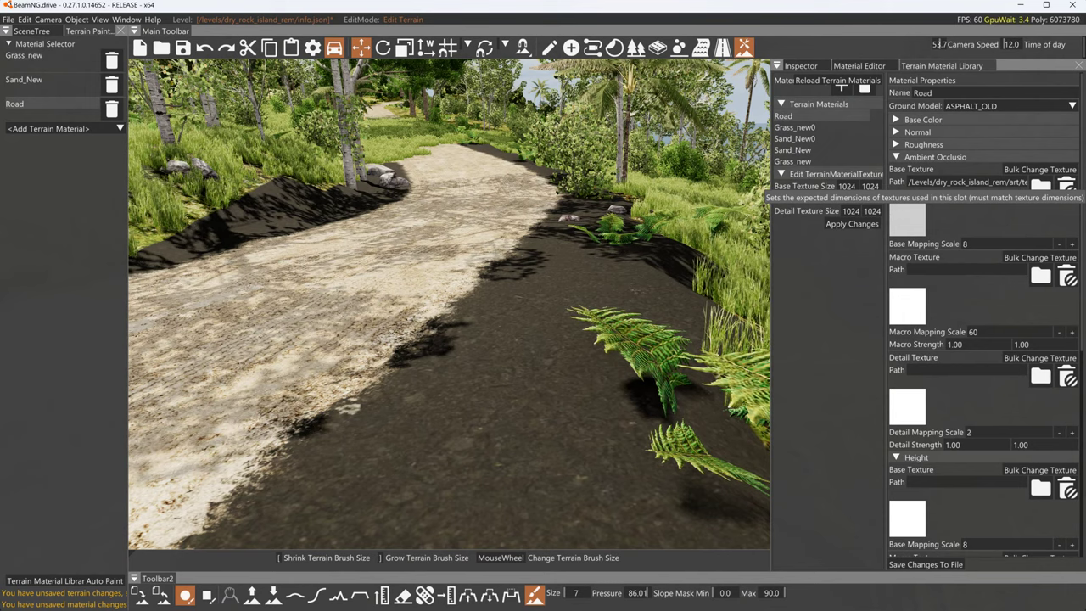
Assign MI_Rough_Asphalt_vh1kccrs_1K_N.png as the Road material's normal base texture
left_click(847, 186)
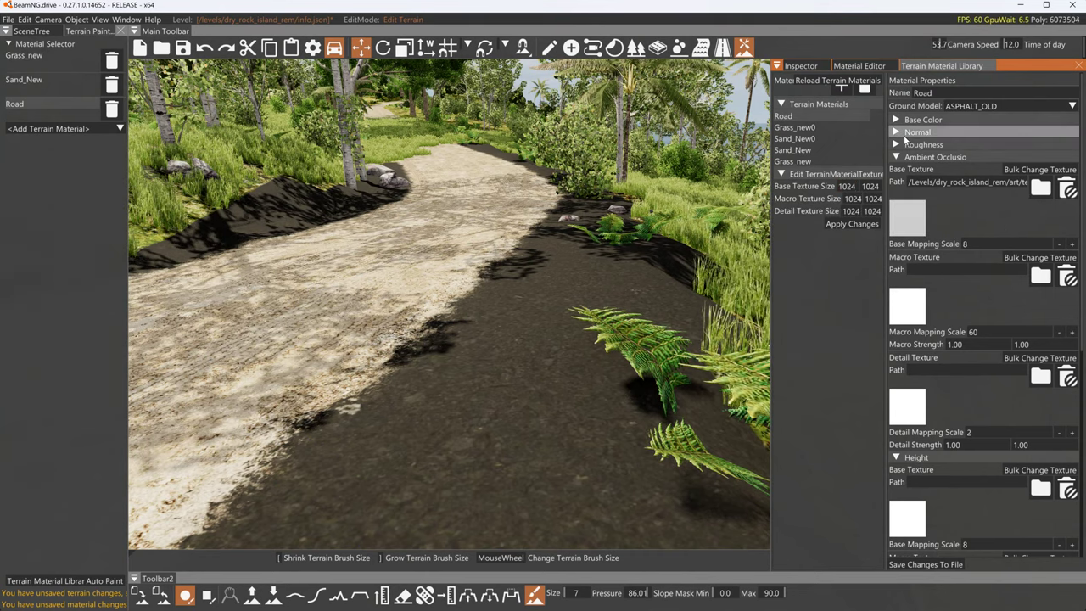
left_click(917, 132)
left_click(907, 192)
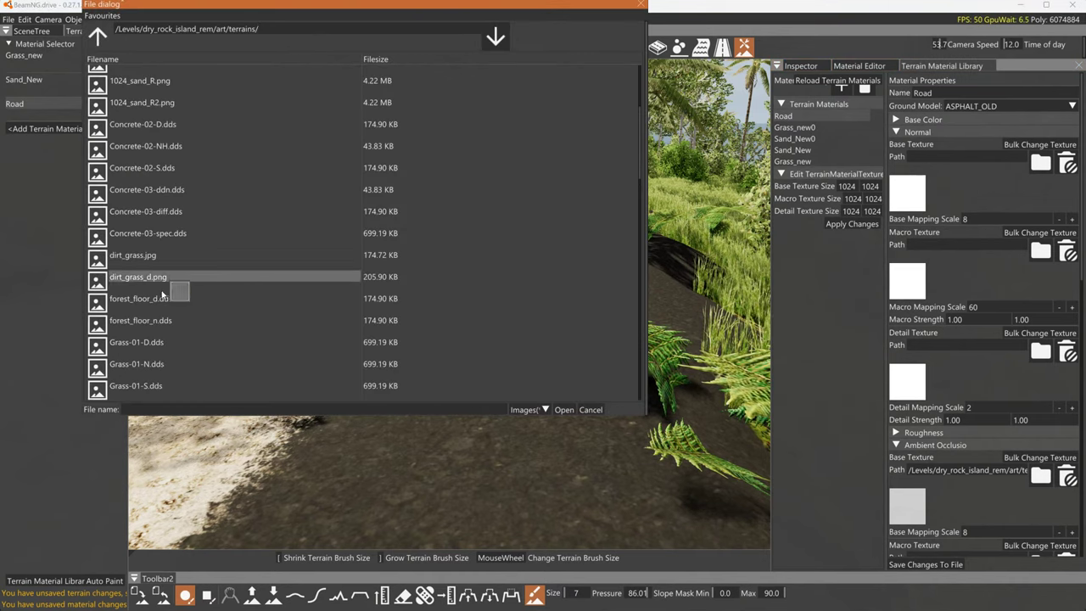
scroll(160, 327, "down", 5)
scroll(162, 324, "down", 2)
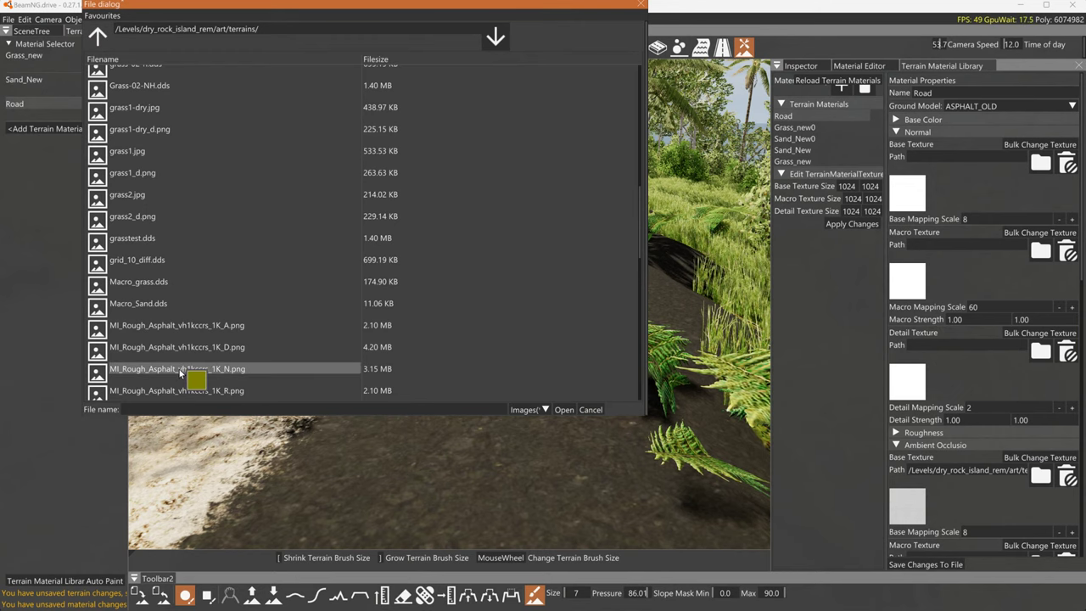
left_click(180, 370)
left_click(562, 411)
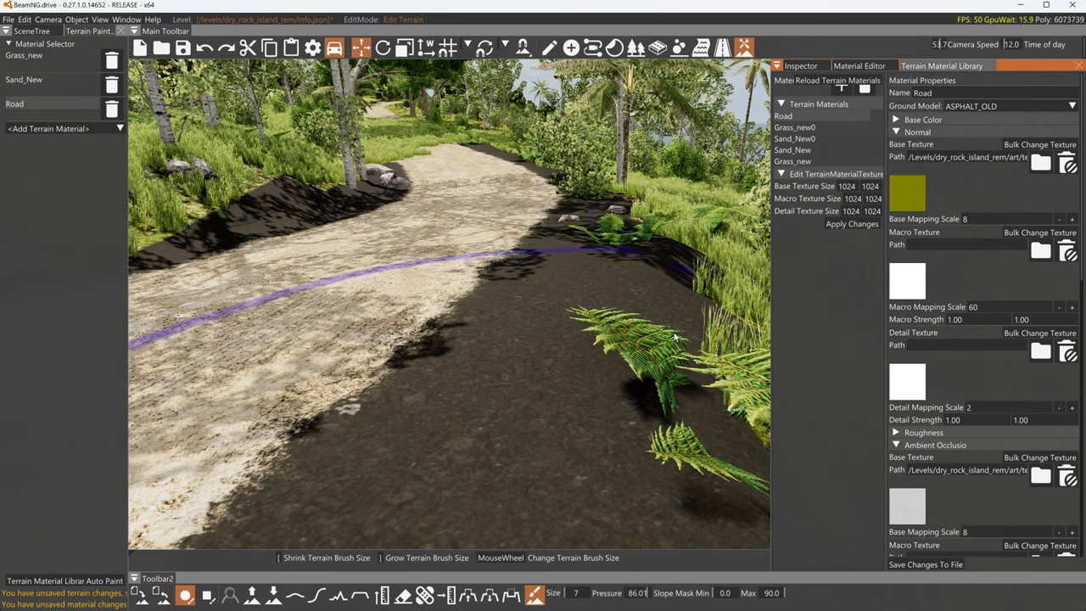
Assign MI_Rough_Asphalt_vh1kccrs_1K_R.png as the Road material's roughness base texture
left_click(898, 132)
left_click(901, 143)
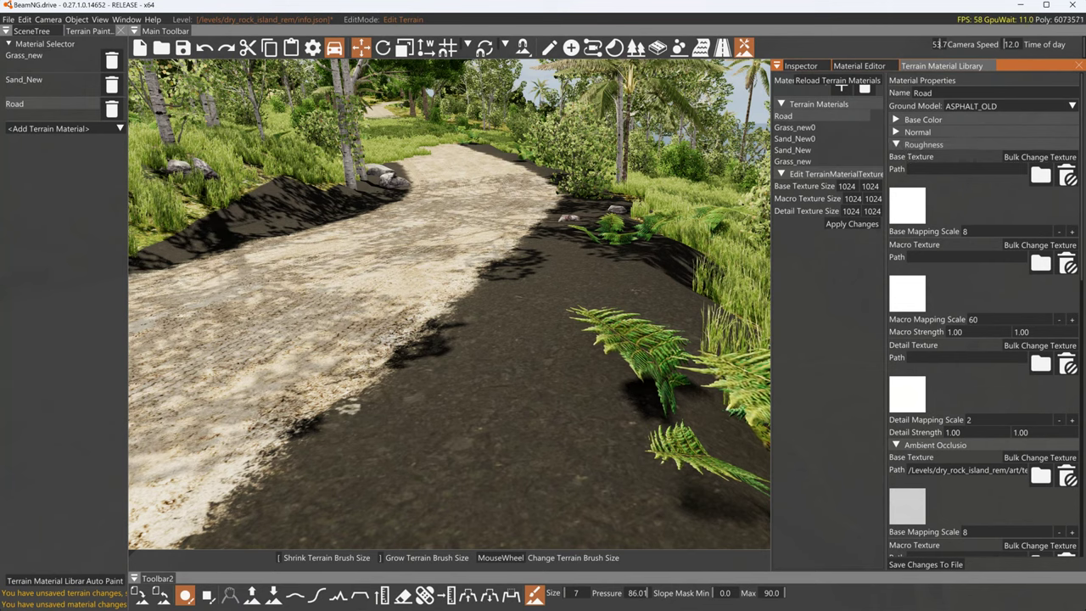
left_click(1040, 175)
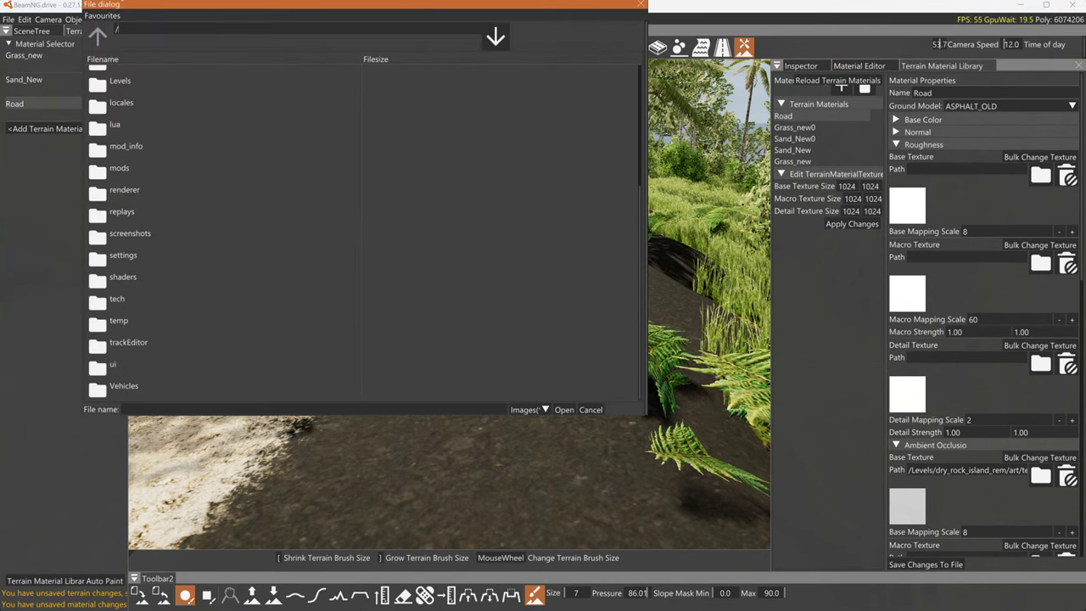
scroll(198, 288, "down", 10)
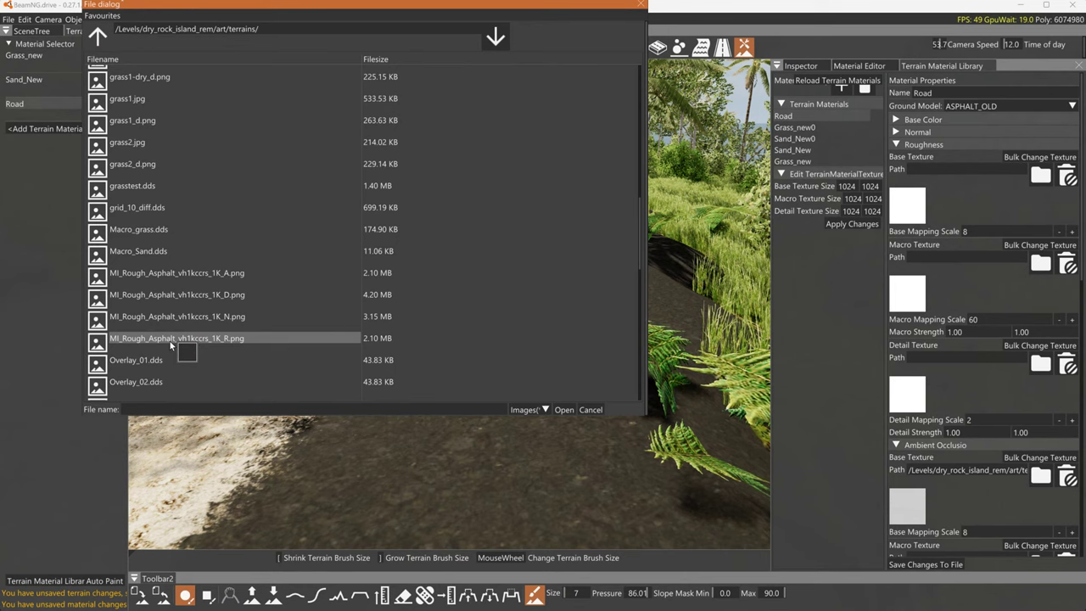
left_click(170, 341)
left_click(564, 410)
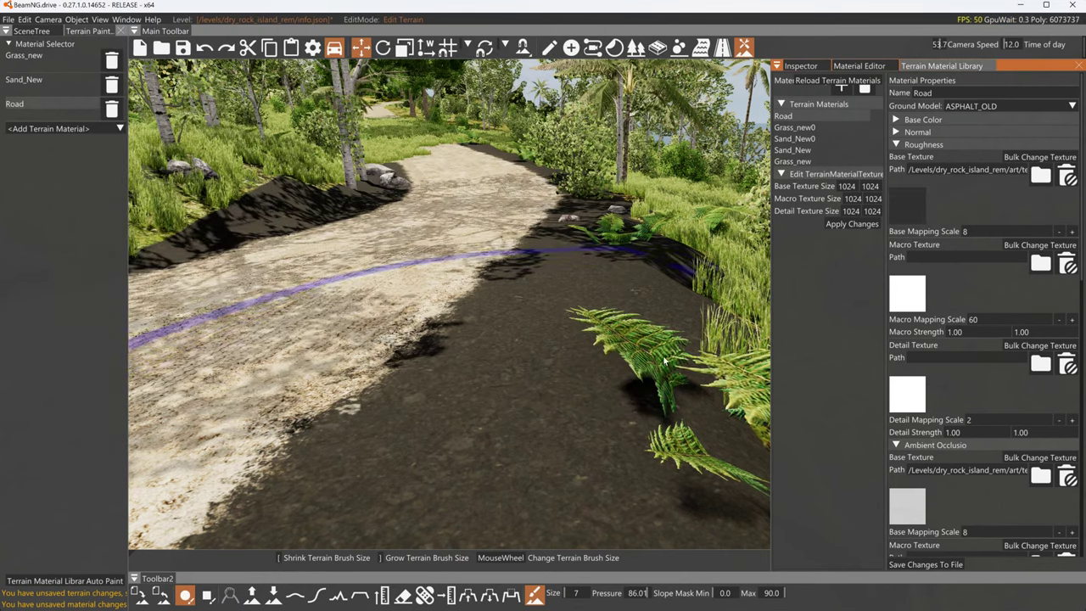
left_click(898, 146)
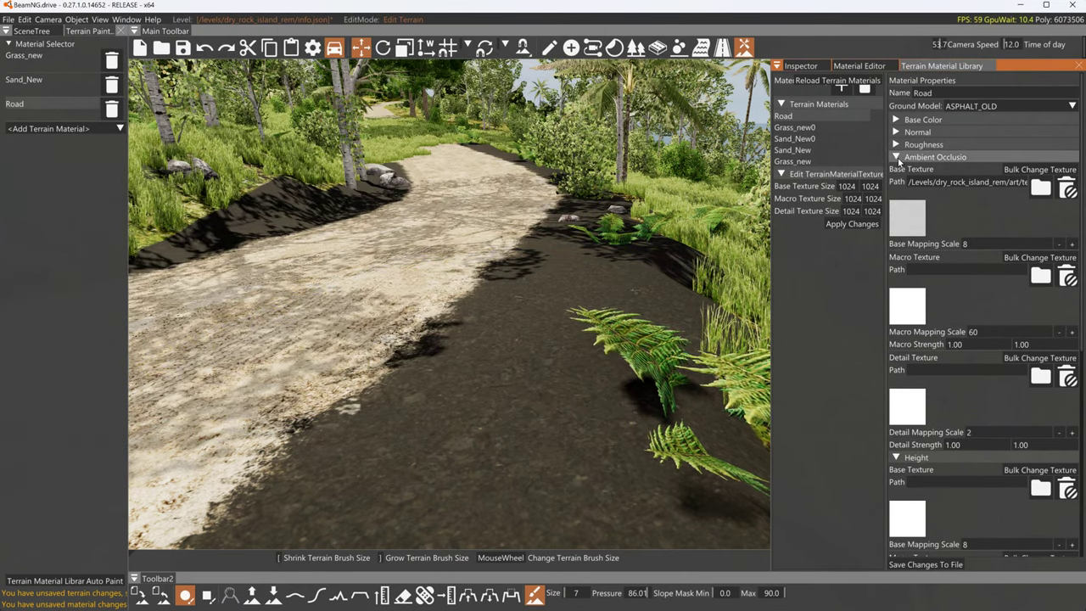
Assign MI_Rough_Asphalt_vh1kccrs_1K_R.png as the Road material's height base texture and save the material changes
left_click(897, 158)
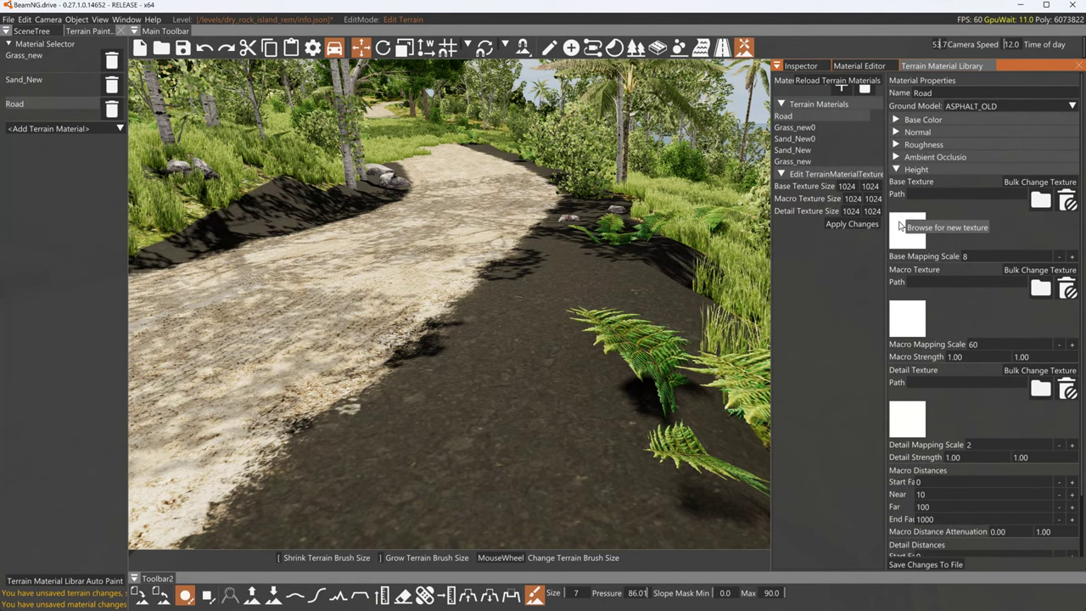
left_click(903, 230)
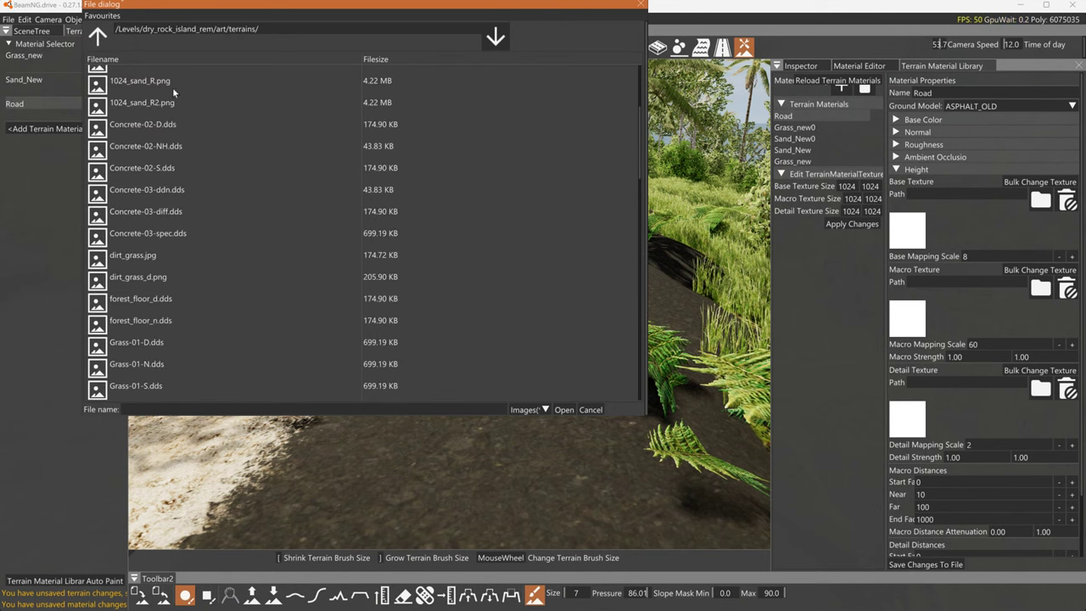
scroll(174, 321, "down", 7)
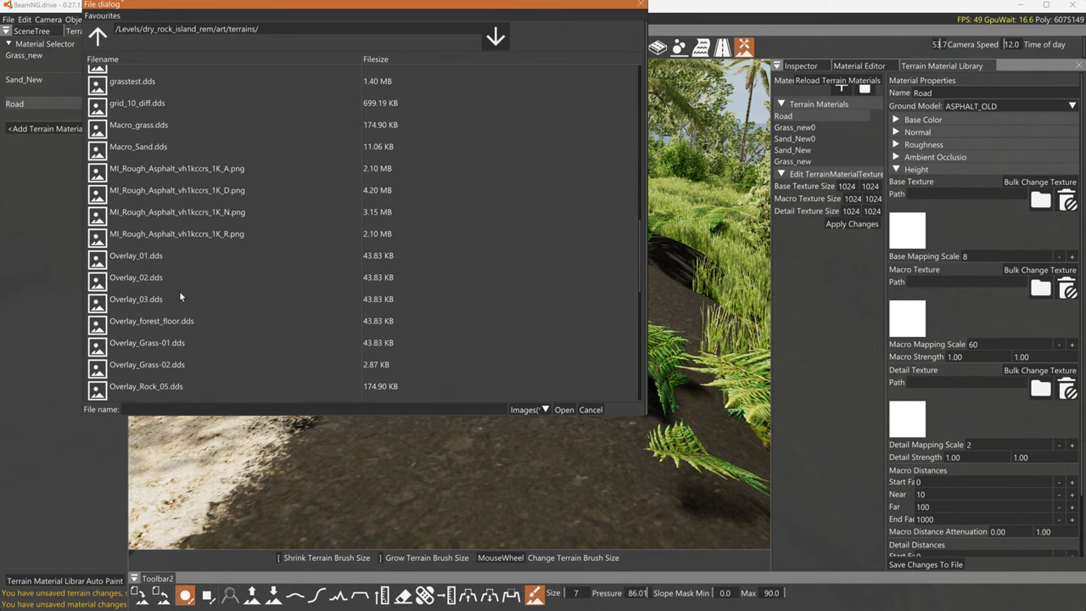
left_click(191, 233)
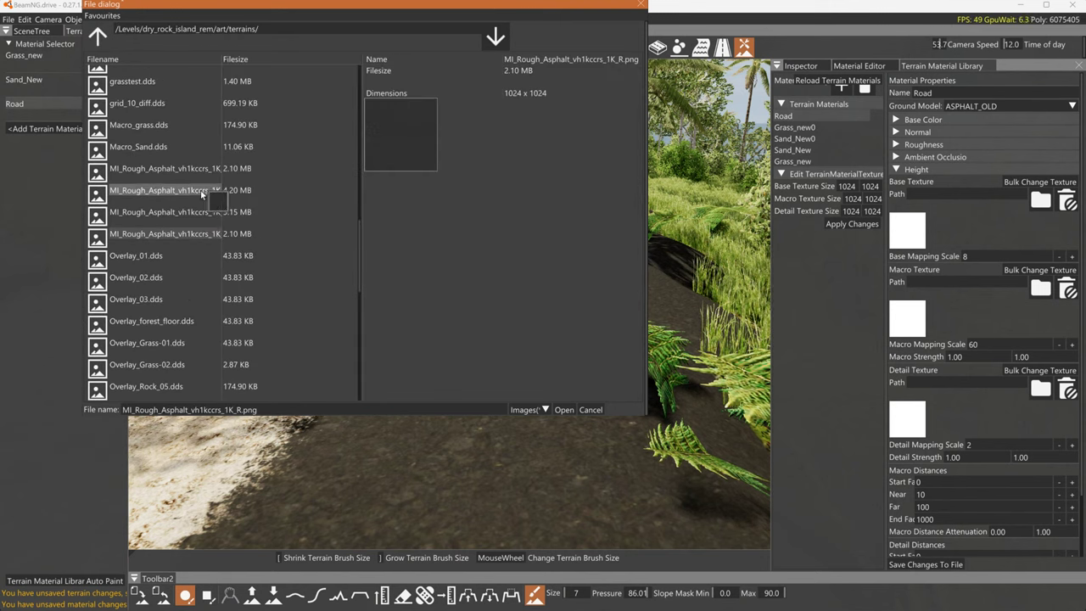
left_click(564, 410)
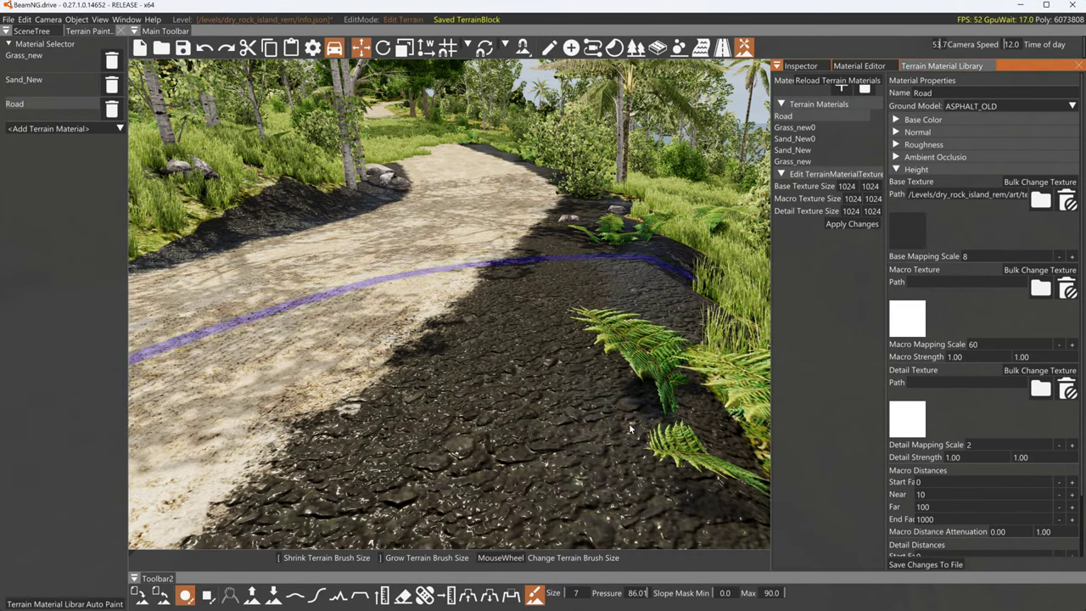
Set the Road material's base mapping scale to 3, save the changes to file, and reduce the terrain brush size to 3
scroll(555, 342, "down", 4)
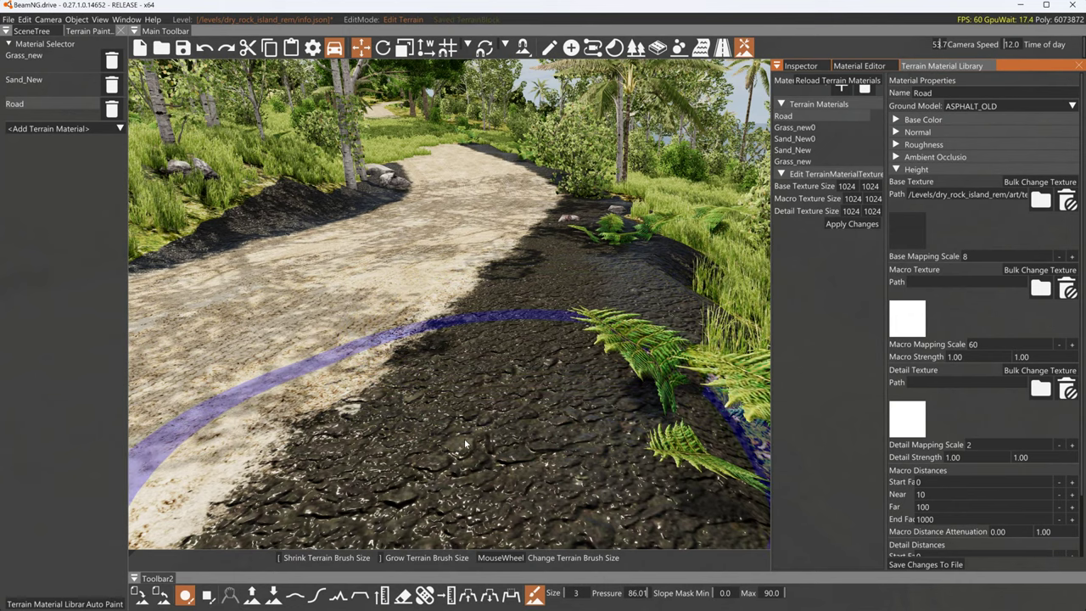
double_click(968, 256)
type("3")
left_click(946, 567)
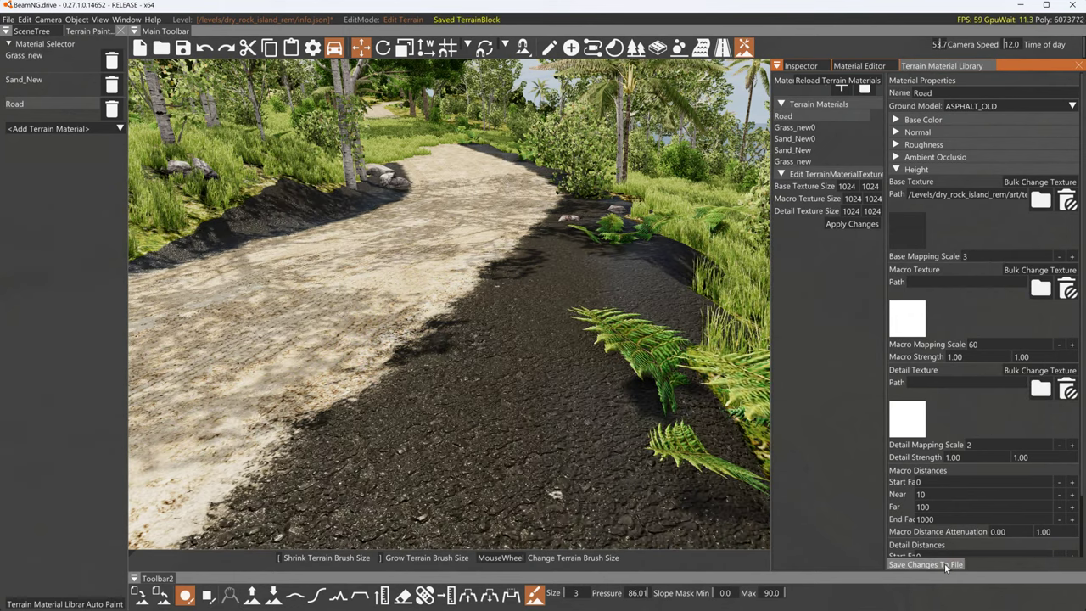
scroll(546, 304, "down", 2)
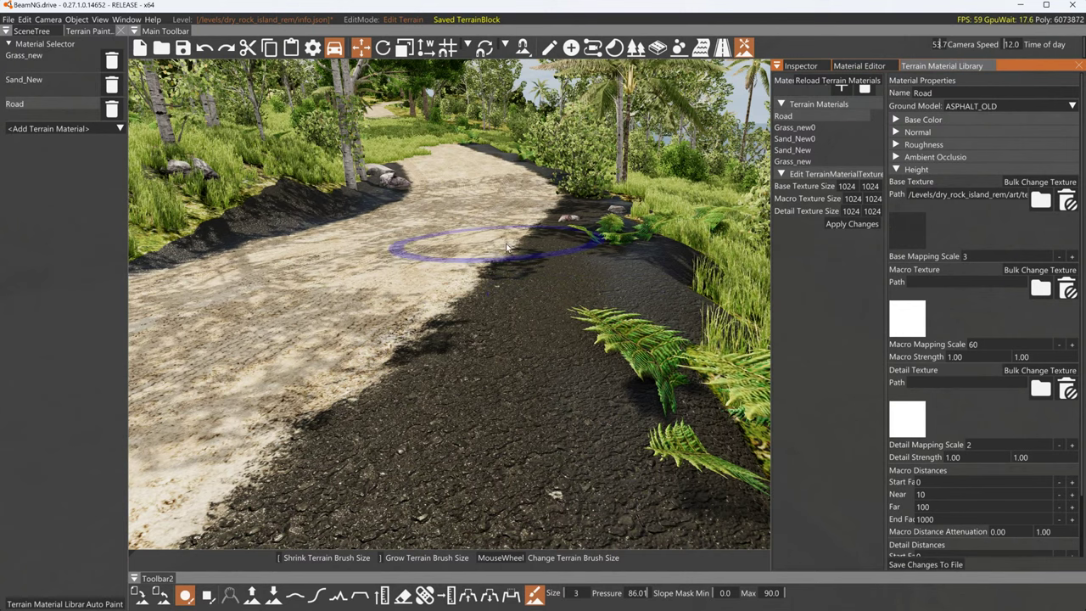
Paint the Road material on the asphalt shoulder beside the dirt road with a brush size of 3
left_click(466, 365)
mouse_move(486, 314)
right_mouse_down()
mouse_move(220, 327)
mouse_move(174, 323)
mouse_move(153, 302)
right_mouse_up()
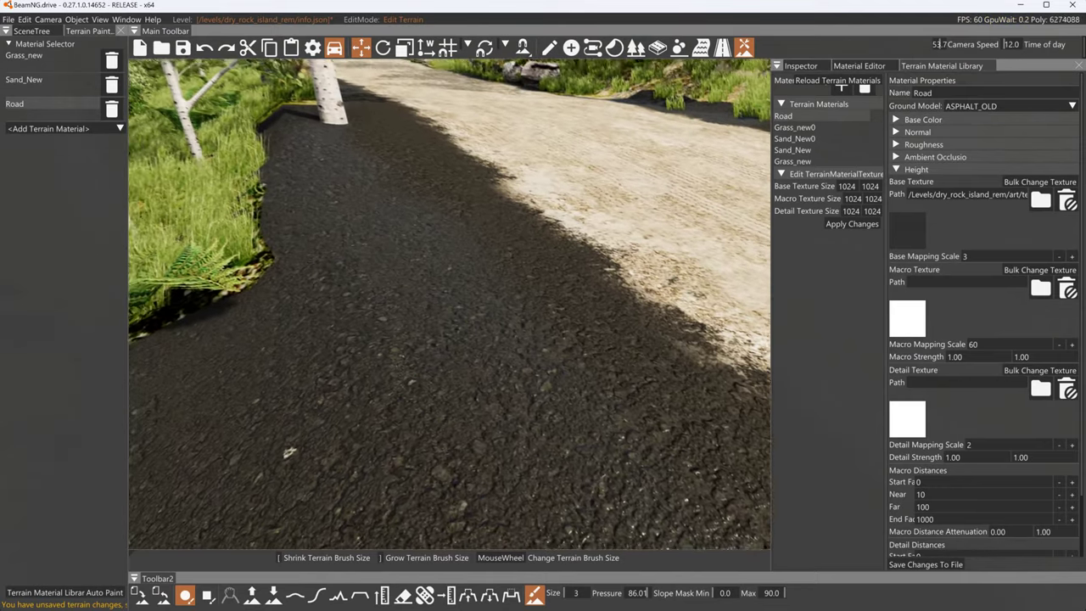
right_click_drag(574, 332, 557, 311)
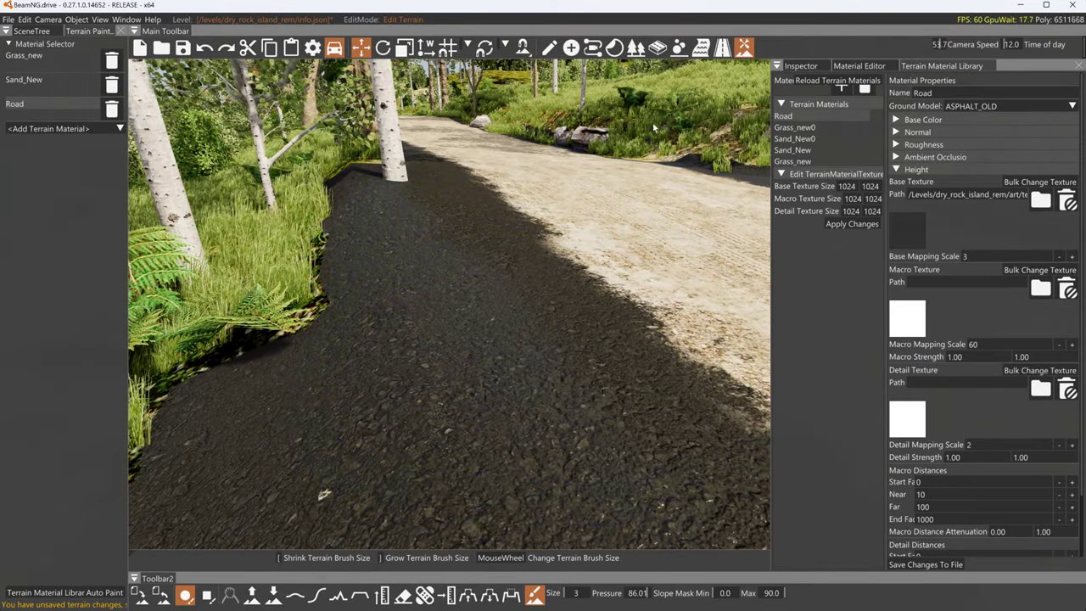
Switch to road editing and move the dirt road decal aside to uncover the asphalt terrain beneath it
left_click(723, 48)
left_click_drag(472, 144, 863, 78)
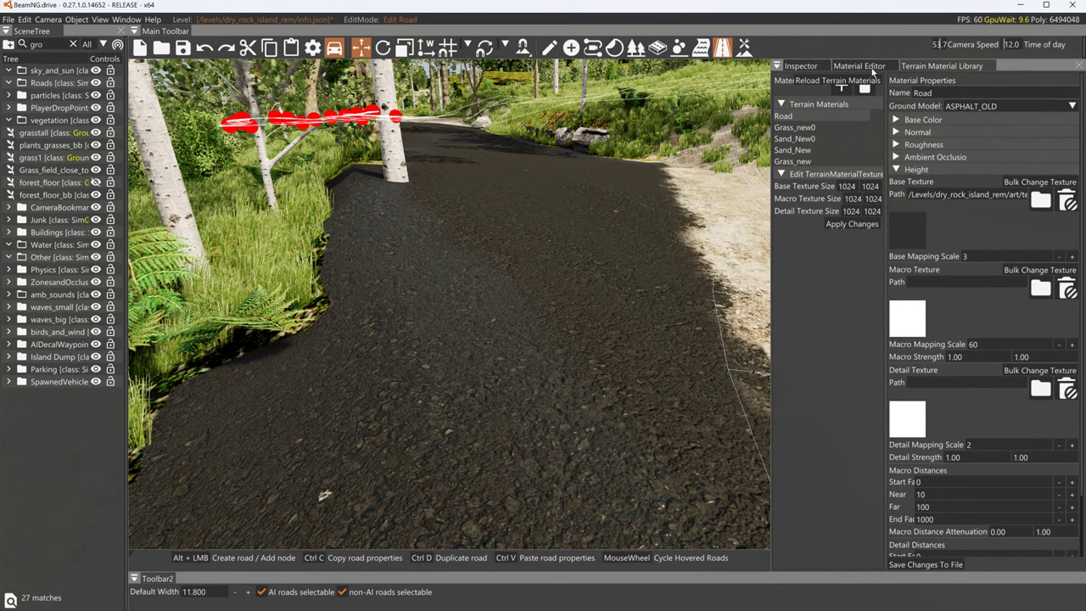
right_click_drag(589, 188, 169, 250)
key("w")
right_click_drag(526, 246, 623, 204)
key("d")
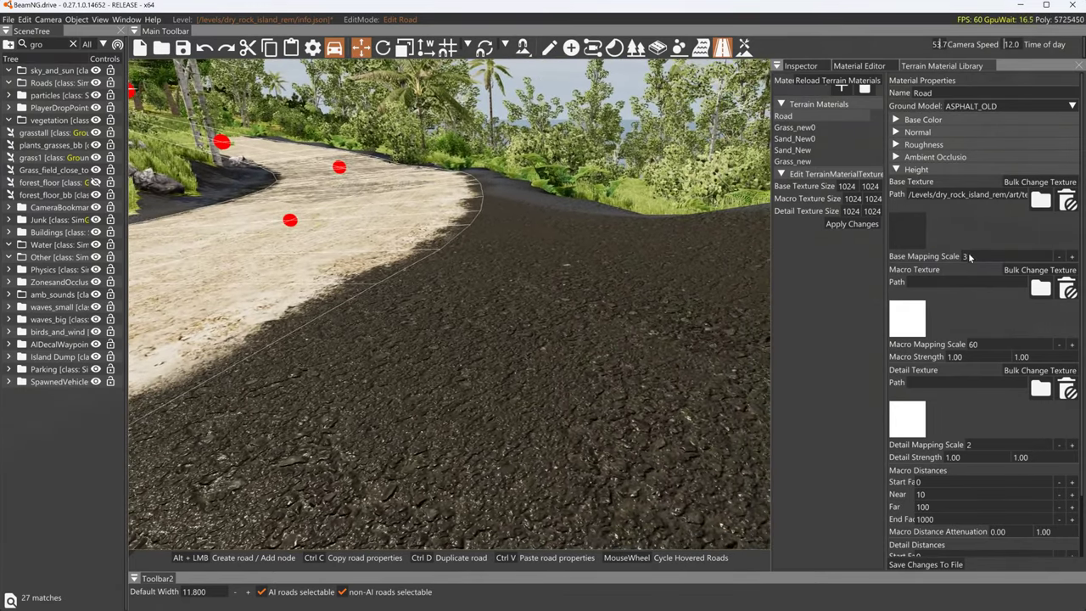
Assign MI_Rough_Asphalt_vh1kccrs_1K_A.png as the Road material's ambient occlusion base texture and save the changes
left_click(934, 157)
left_click(908, 223)
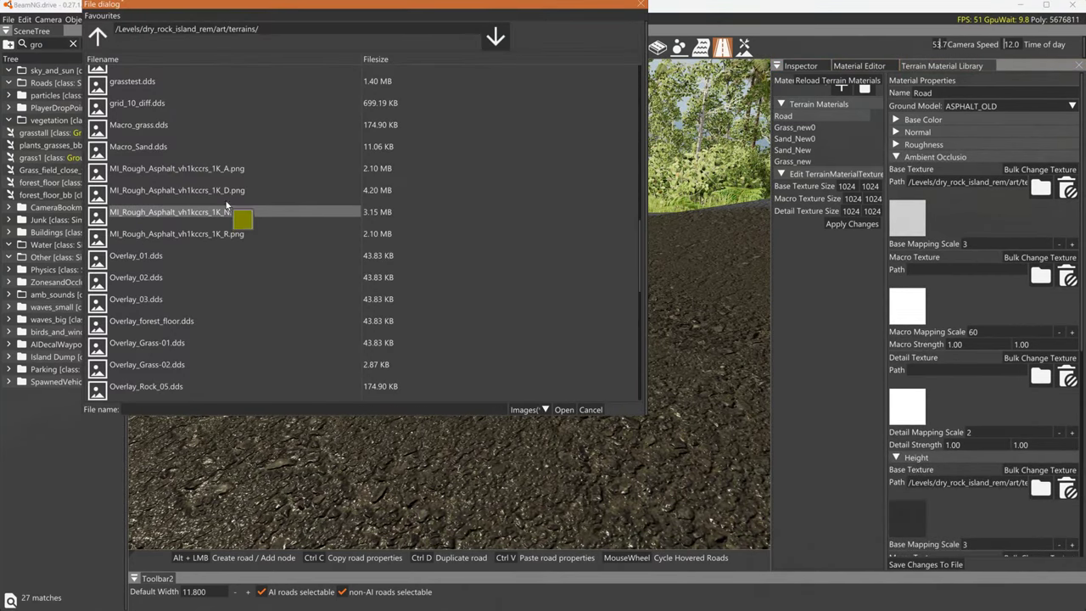
left_click(226, 170)
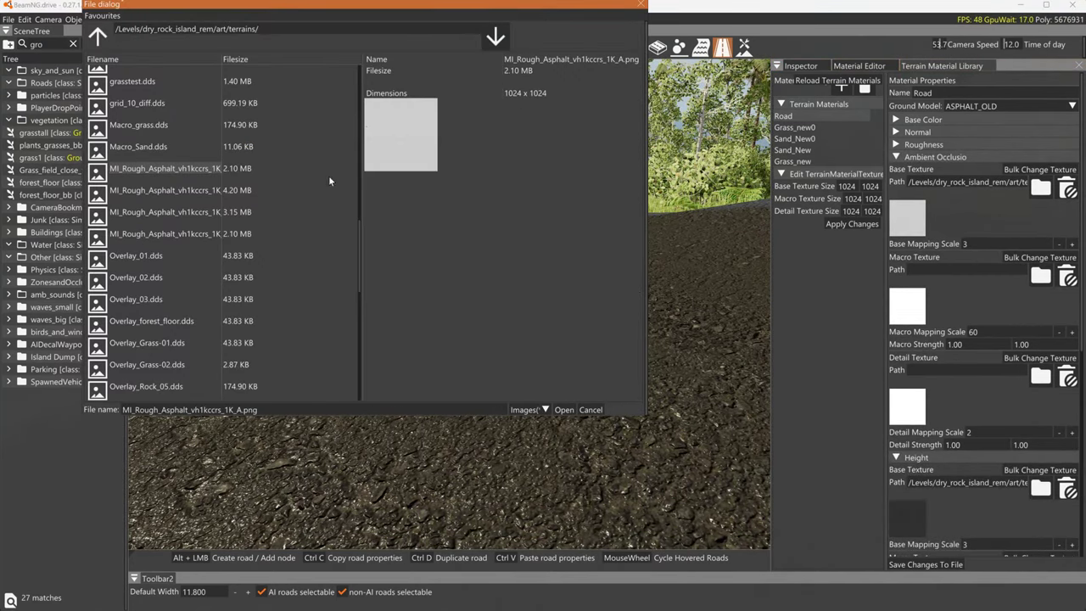
left_click(565, 410)
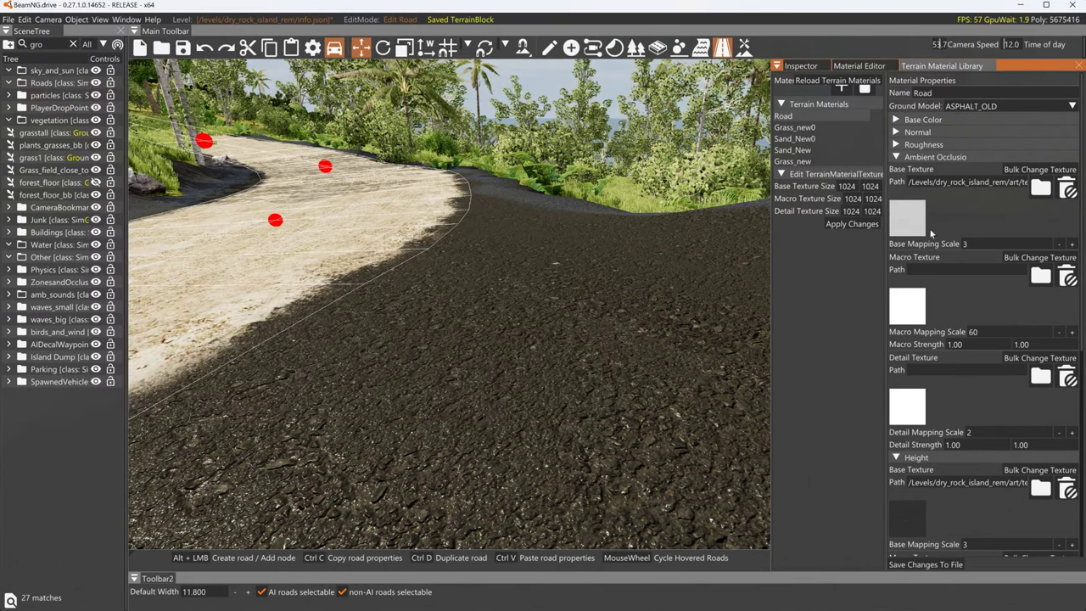
Replace the Road material's roughness base texture with MI_Rough_Asphalt_vh1kccrs_1K_A.png and save the changes
left_click(912, 144)
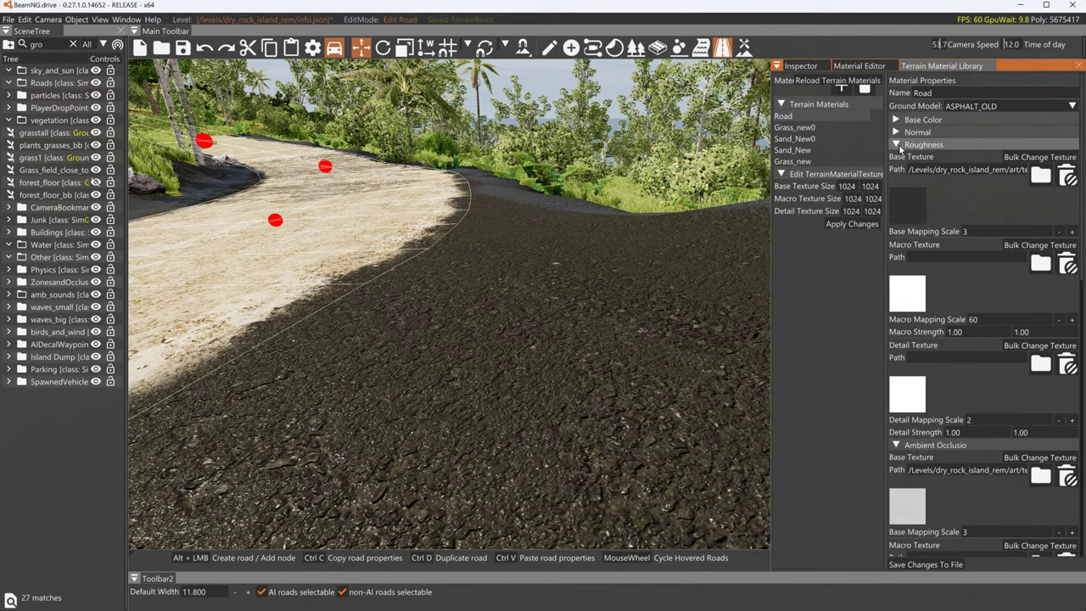
left_click(898, 206)
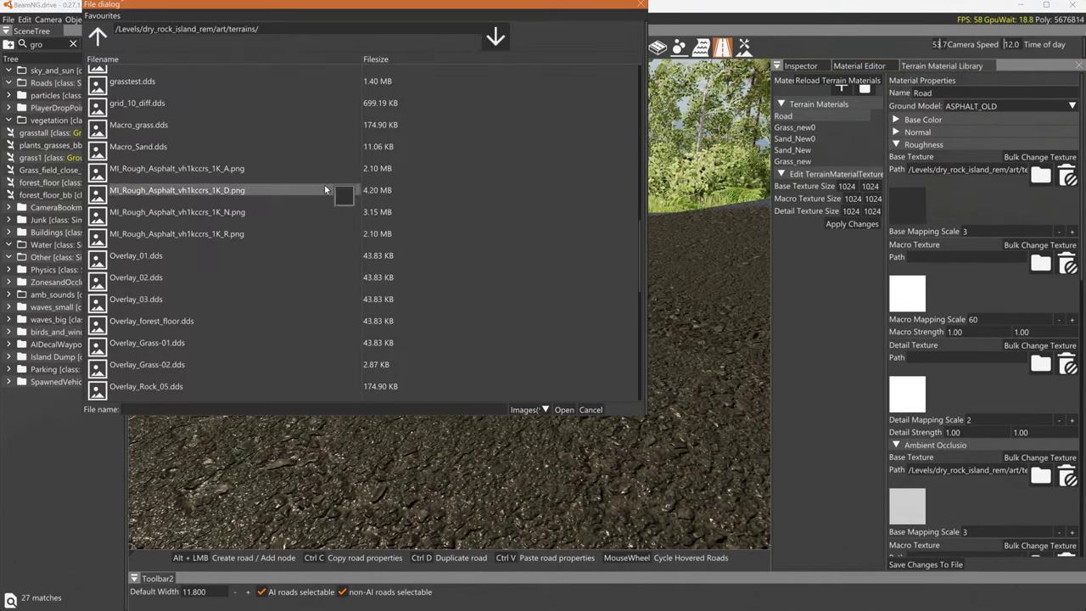
left_click(226, 169)
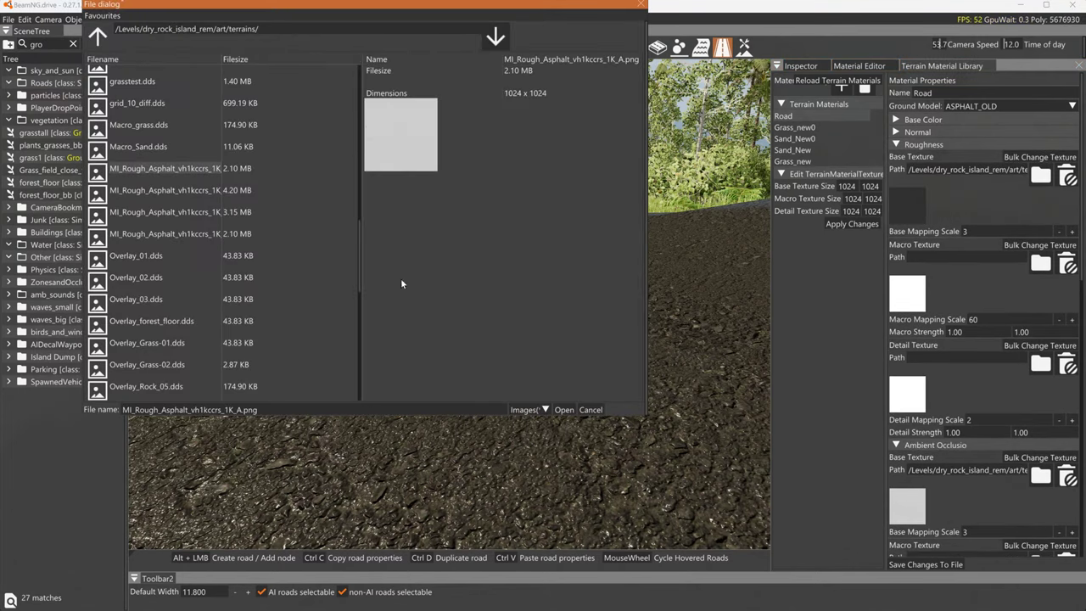
left_click(564, 410)
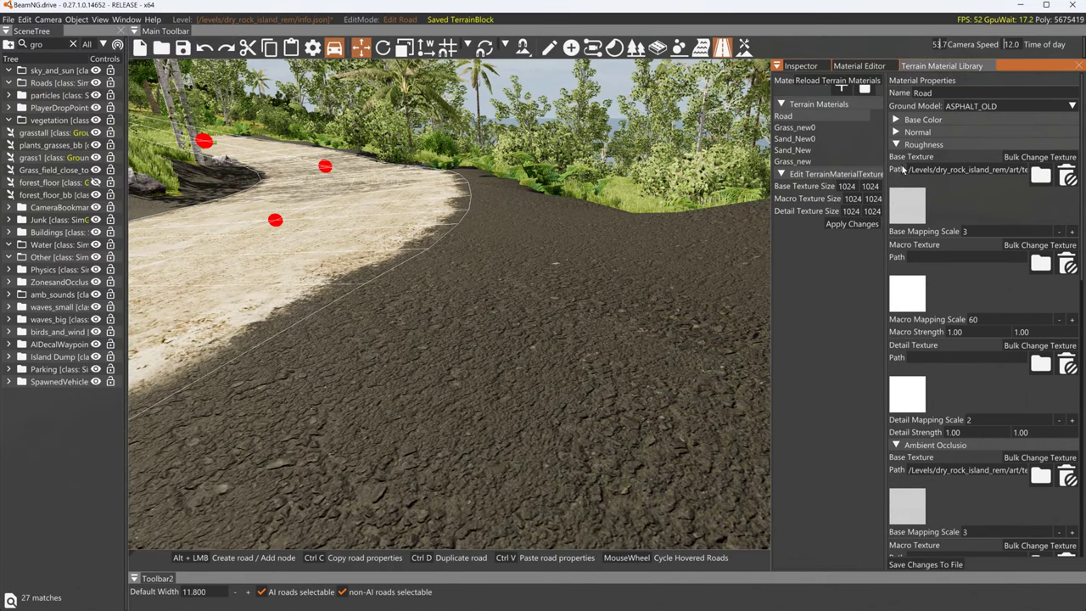
Replace the Road material's ambient occlusion base texture with MI_Rough_Asphalt_vh1kccrs_1K_R.png and save the changes
left_click(900, 146)
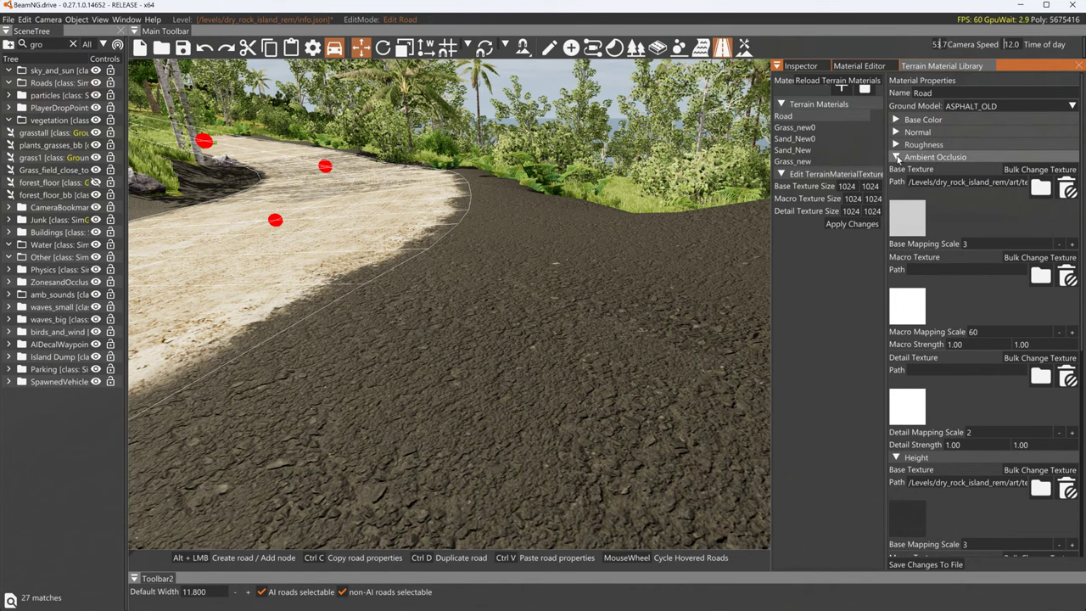
left_click(901, 230)
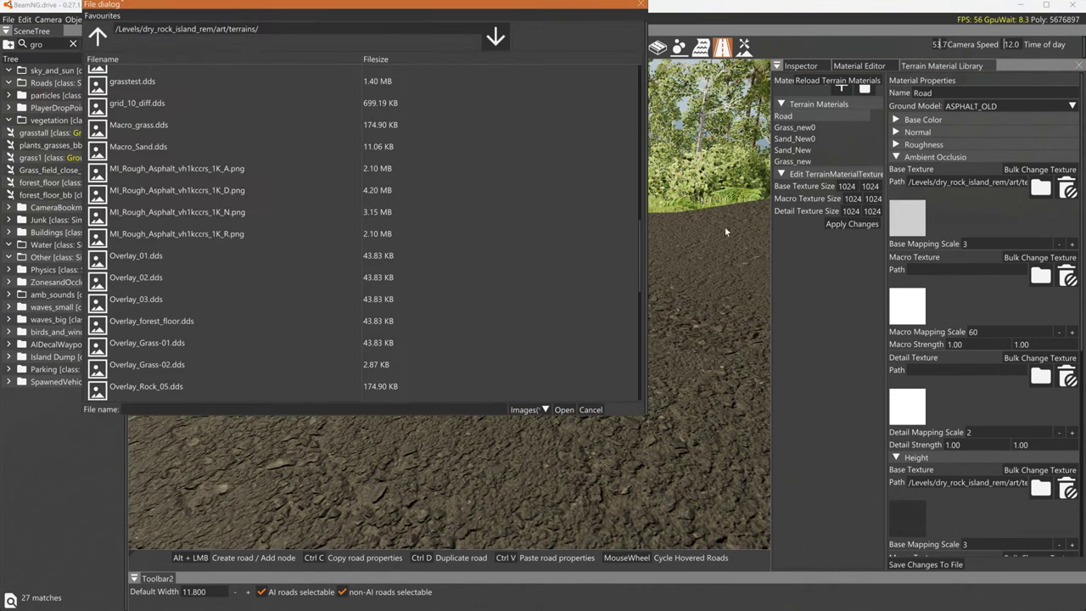
left_click(203, 170)
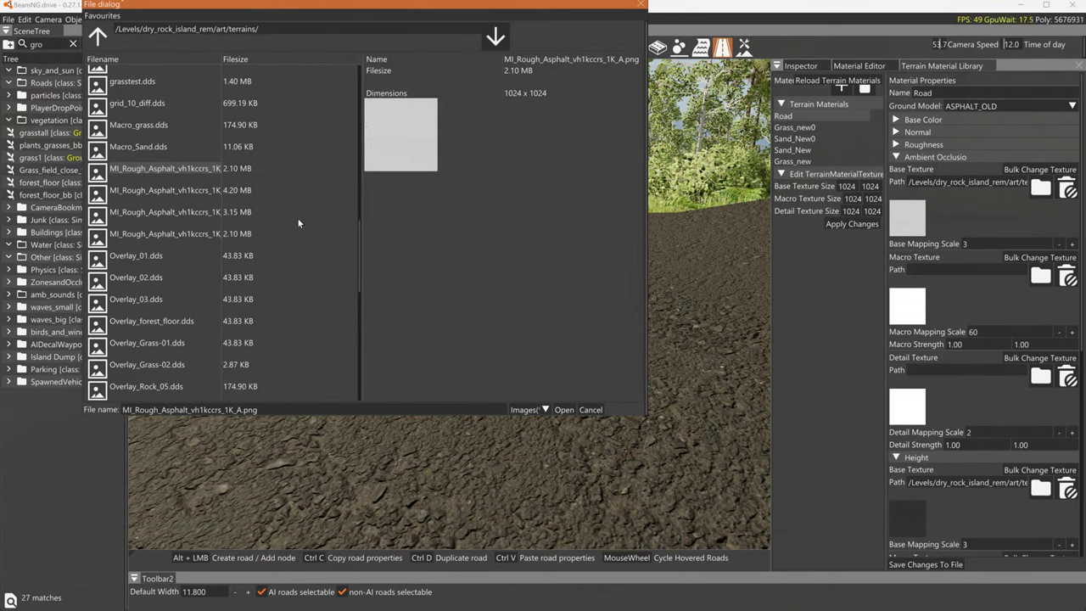
left_click(183, 233)
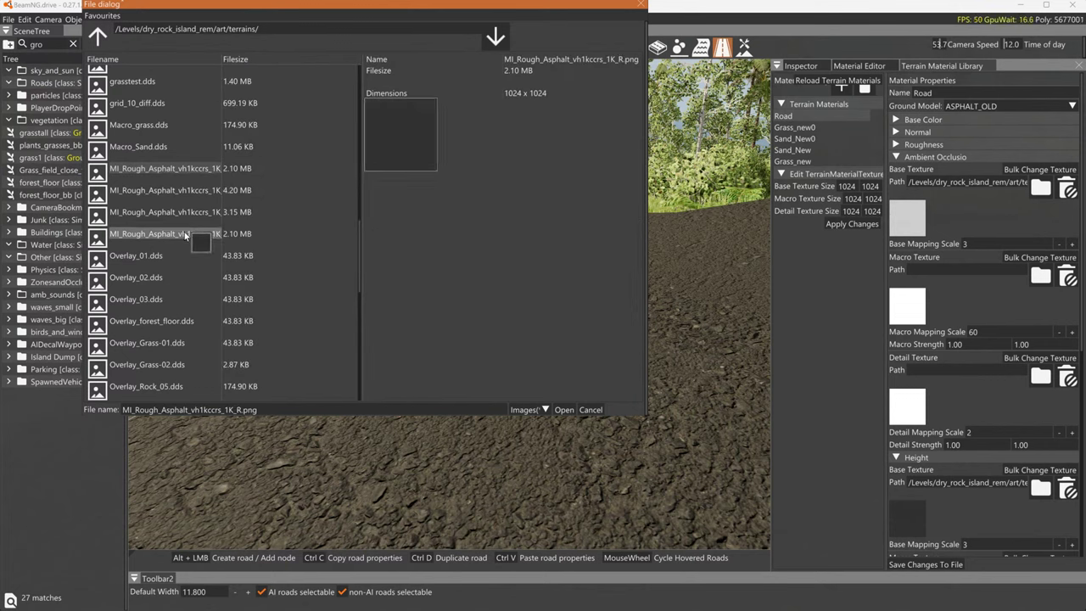
left_click(564, 411)
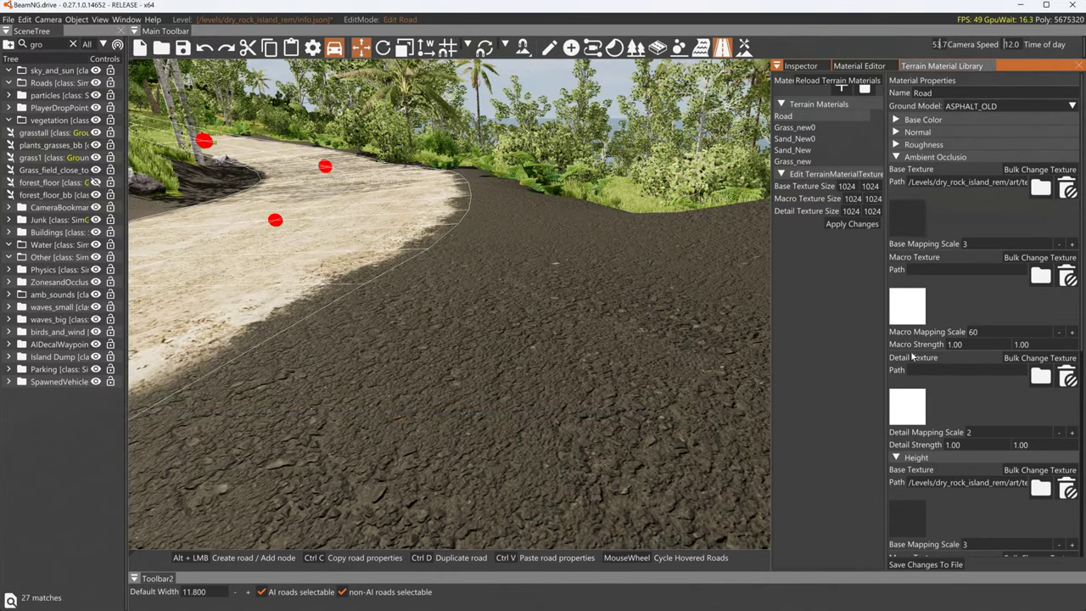
left_click(943, 564)
Examine the asphalt surface along the road from several directions and distances to judge its shading
right_click_drag(727, 328, 106, 307)
key("s")
key("w")
key("s")
key("w")
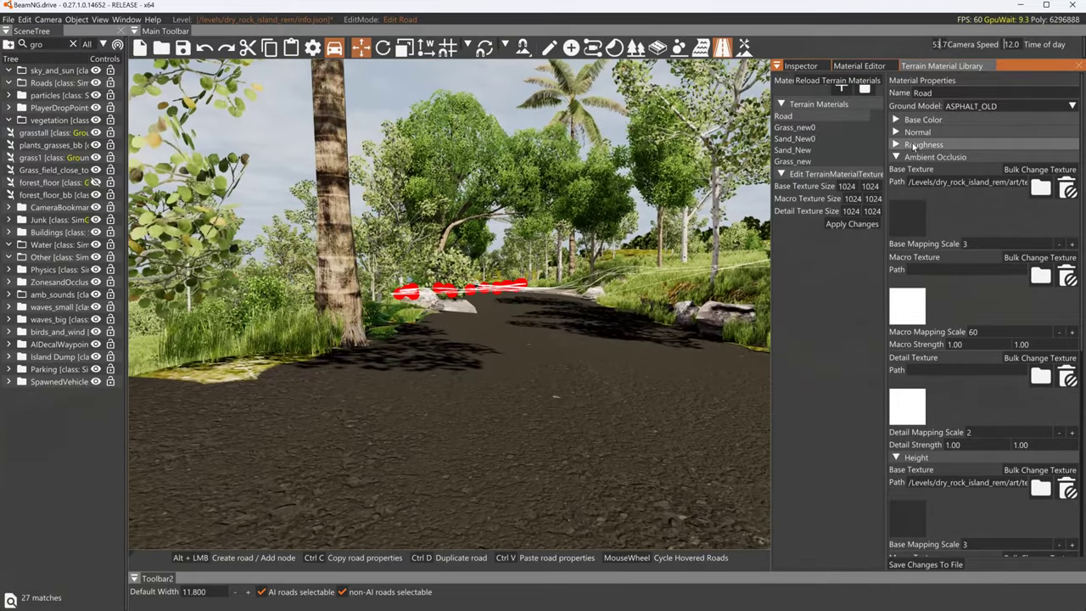
left_click(912, 144)
left_click(907, 200)
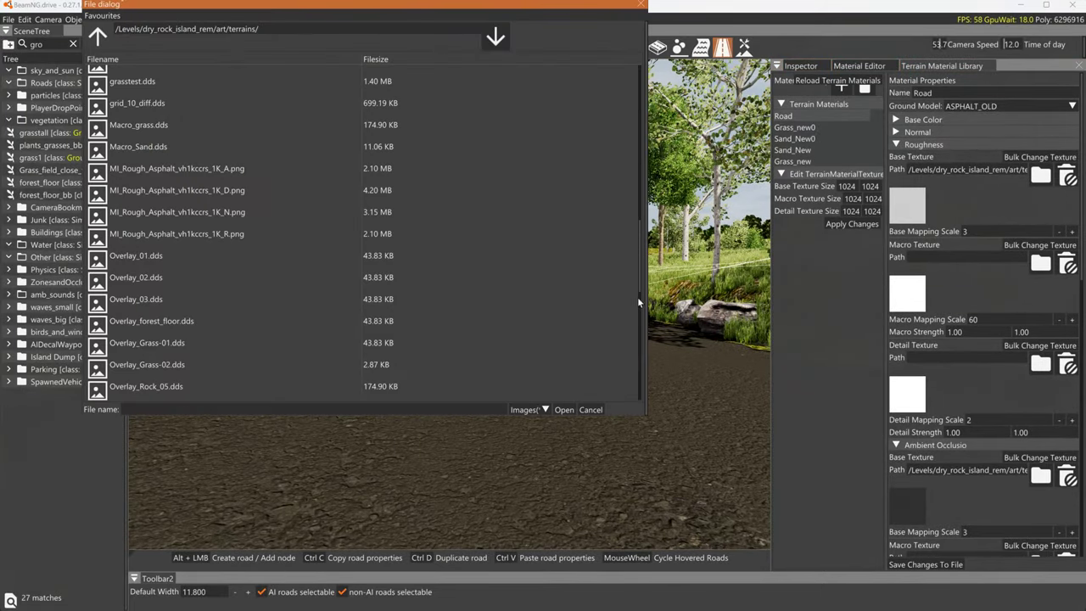
left_click(638, 12)
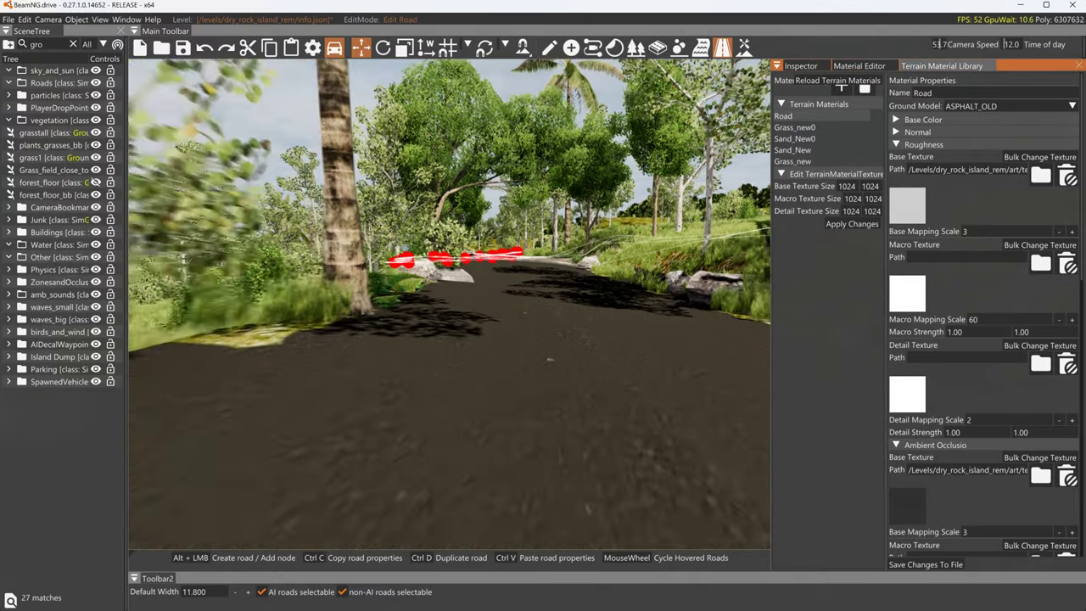
key("w")
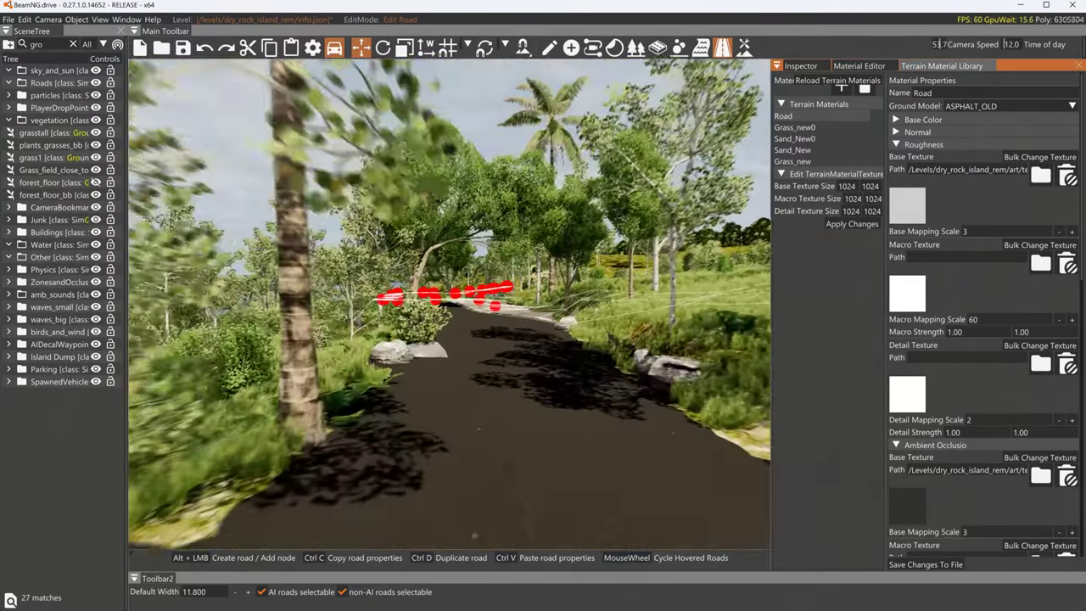
right_click_drag(450, 306, 382, 356)
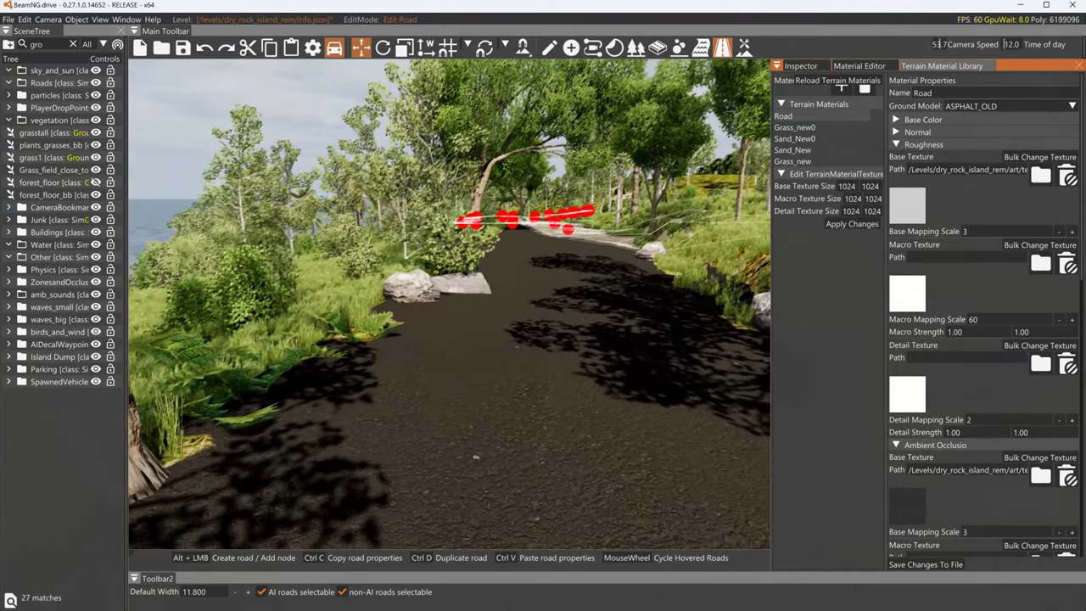
right_click_drag(594, 293, 348, 318)
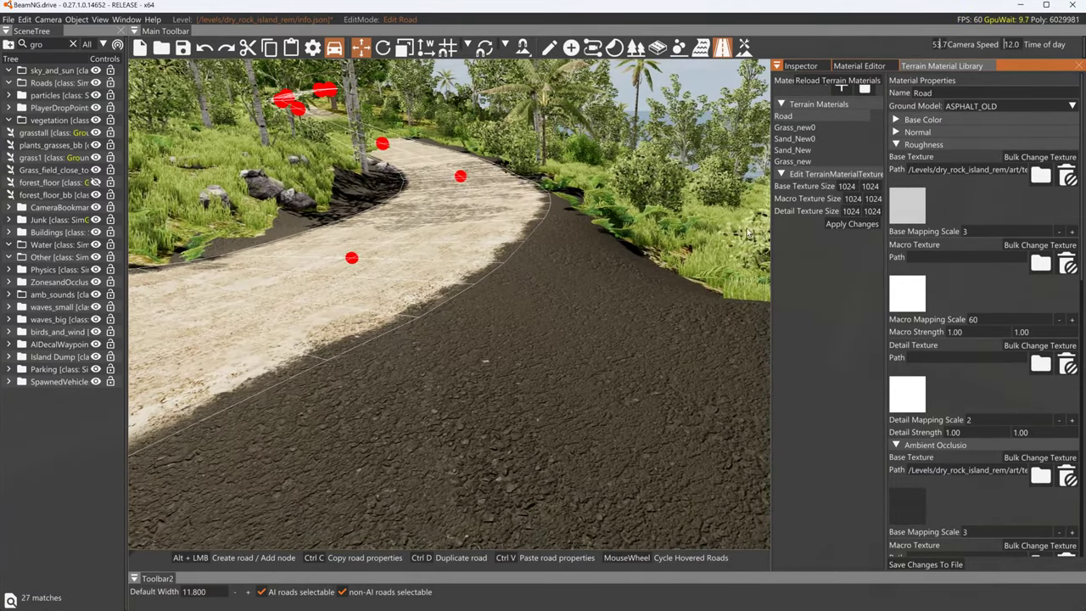
Replace the Road material's roughness base texture with MI_Rough_Asphalt_vh1kccrs_1K_R.png and save the changes
left_click(906, 204)
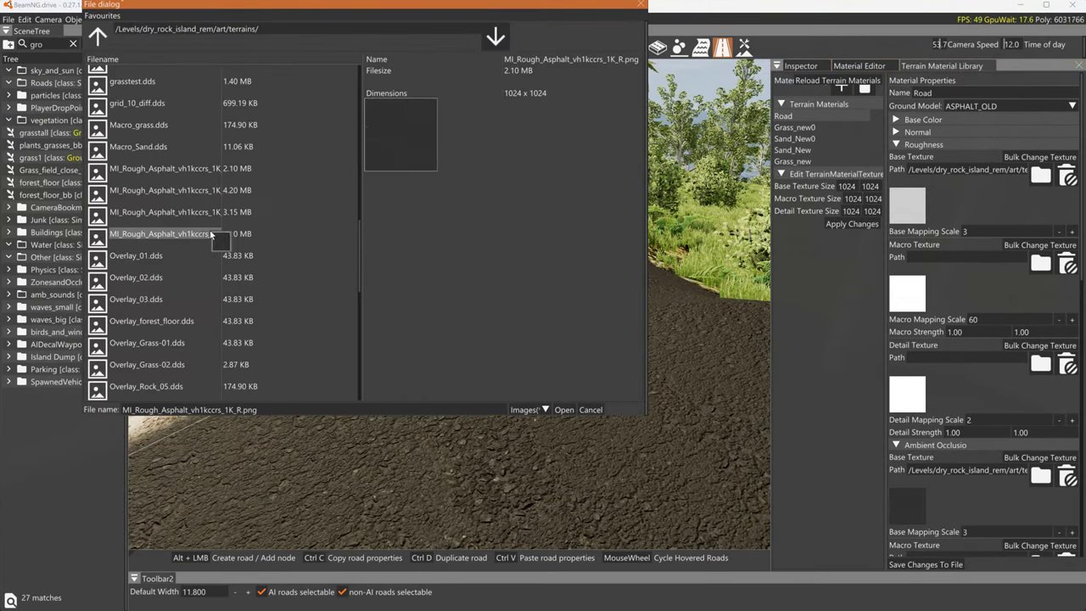
left_click(559, 410)
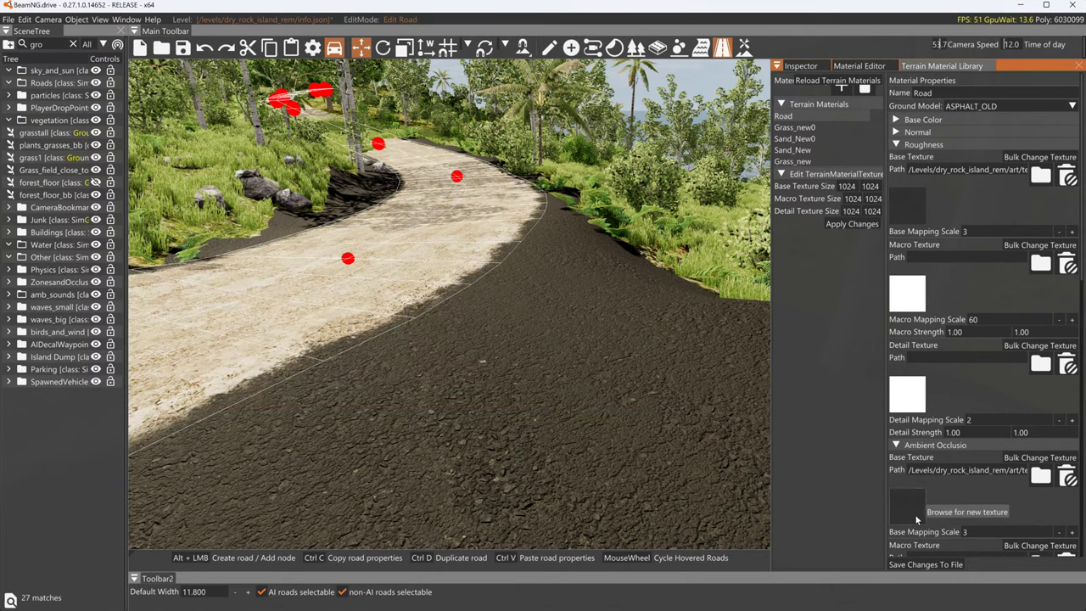
left_click(910, 565)
Inspect how the asphalt beside the dirt road reflects light with the roughness texture applied
right_click_drag(728, 354, 189, 391)
key("w")
right_click_drag(607, 347, 585, 345)
key("s")
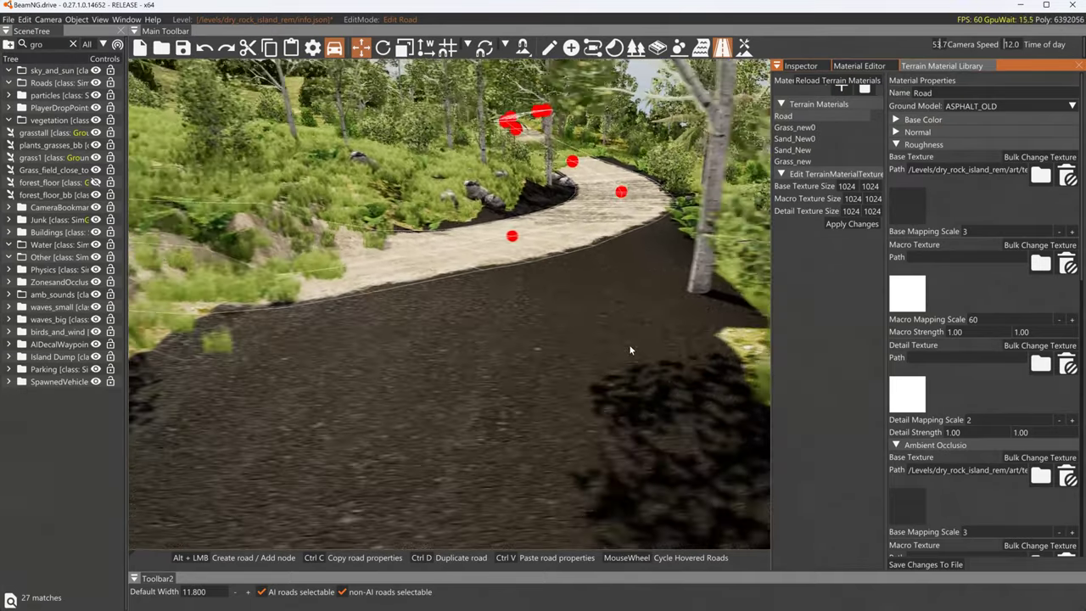
key("a")
right_click_drag(630, 350, 747, 340)
key("w")
key("a")
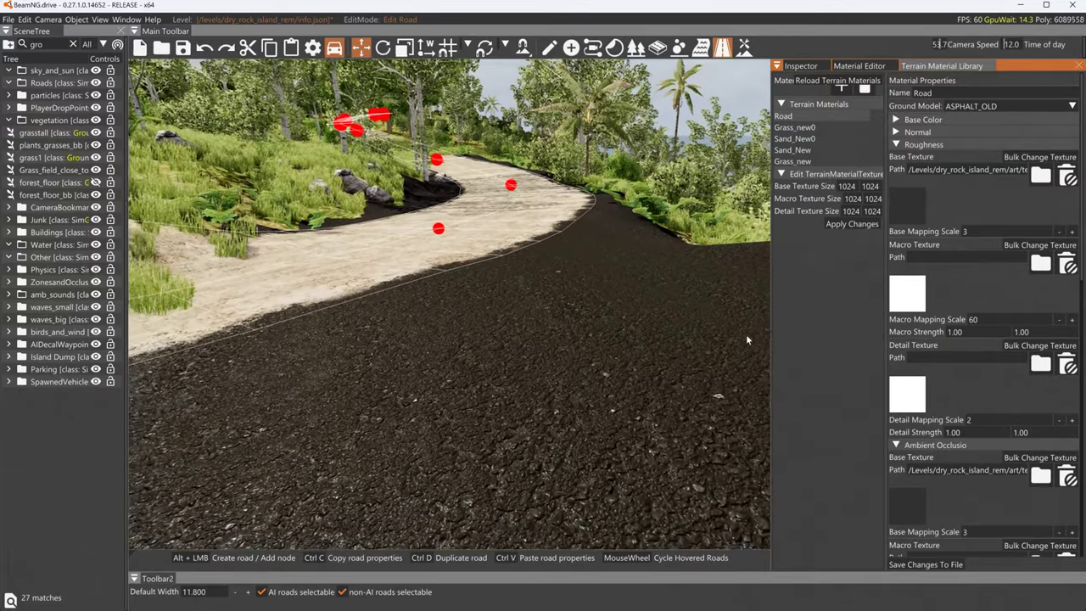
Set the Road material's ambient occlusion base texture back to MI_Rough_Asphalt_vh1kccrs_1K_A.png and save the changes
left_click(909, 509)
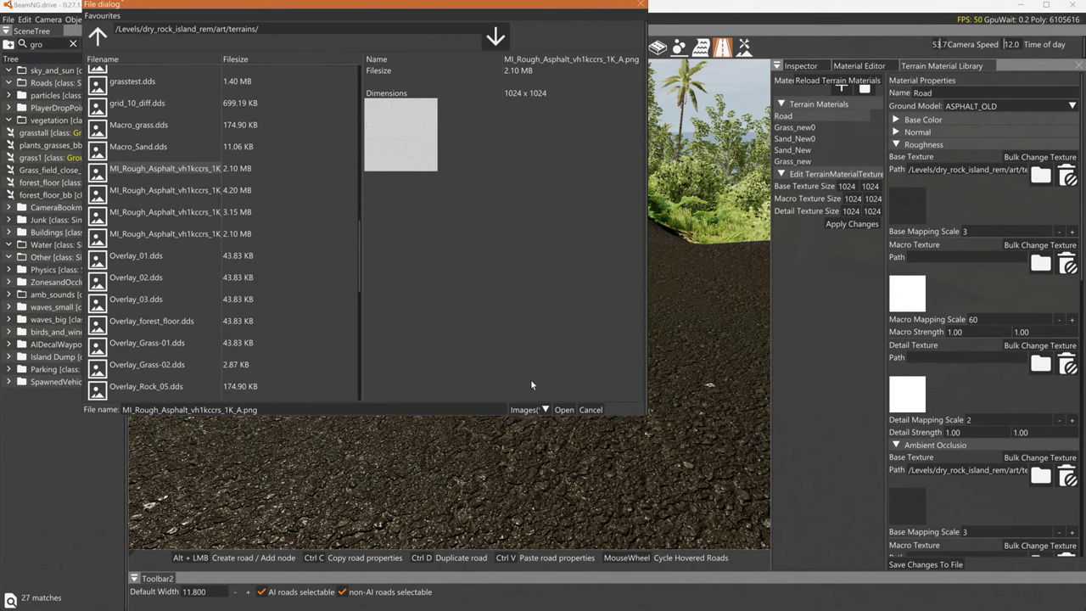
left_click(560, 411)
left_click(946, 565)
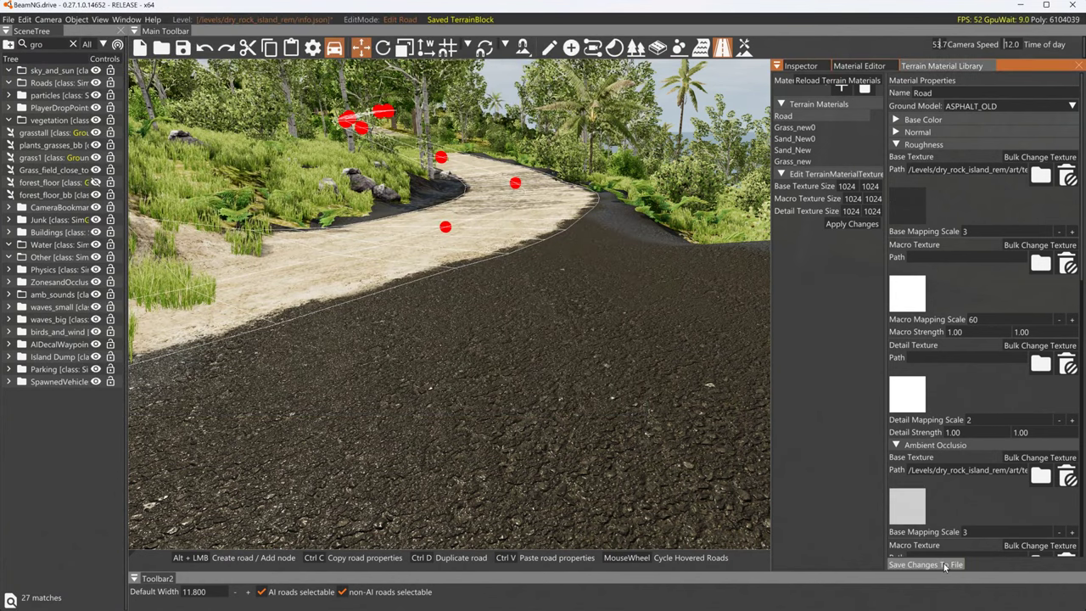
key("s")
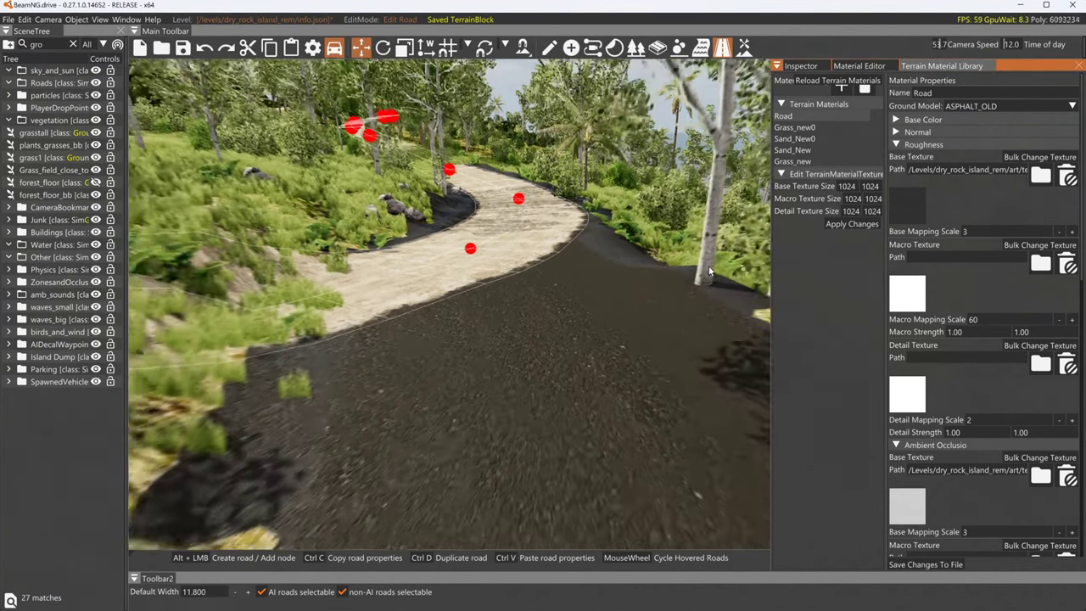
key("w")
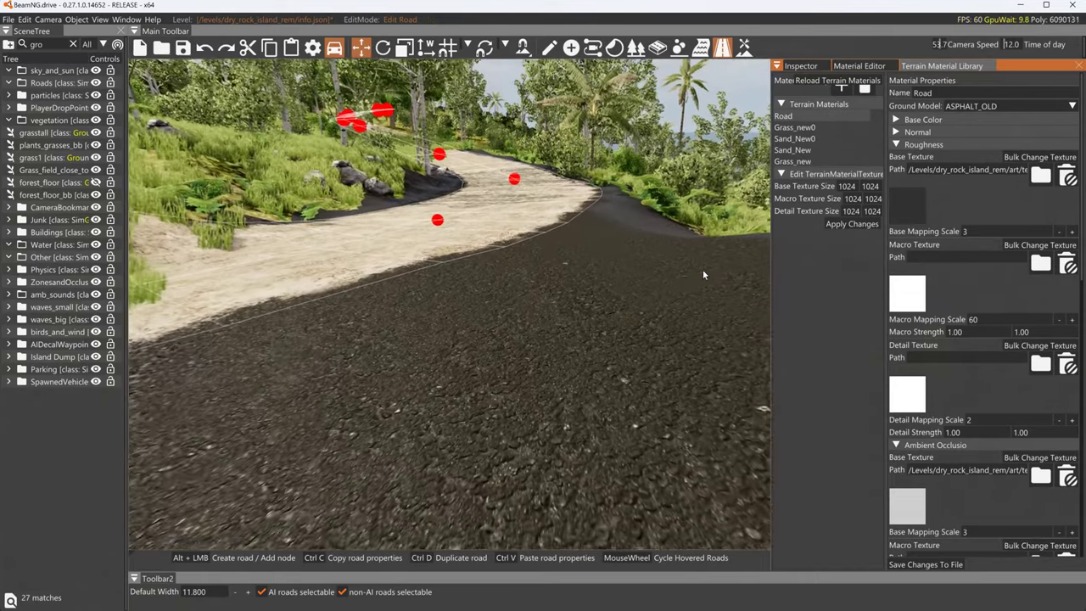
Try MI_Rough_Asphalt_vh1kccrs_1K_A.png as the roughness base texture, undo that change and save the material again
left_click(1041, 175)
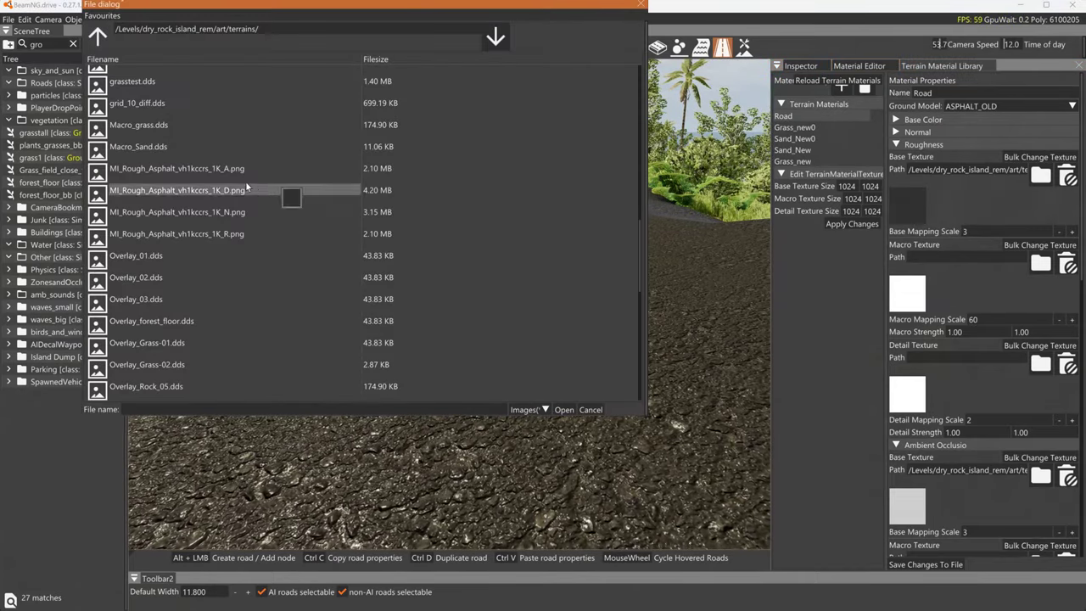
left_click(204, 169)
left_click(568, 410)
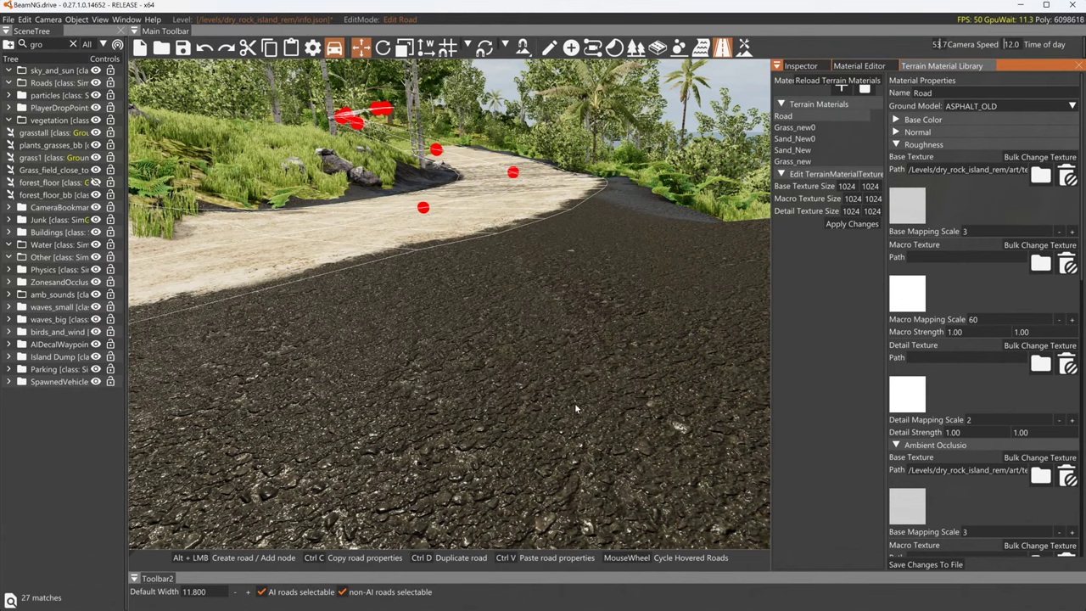
left_click(925, 564)
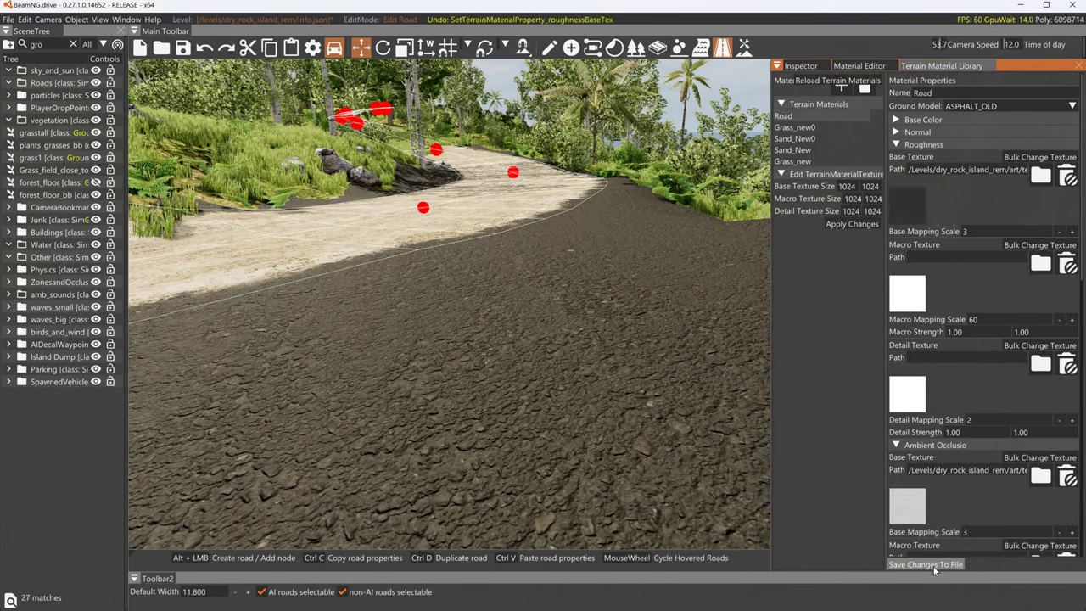
left_click(934, 566)
Assign MI_Rough_Asphalt_vh1kccrs_1K_A.png as the Road material's height base texture and save the changes
scroll(939, 519, "down", 5)
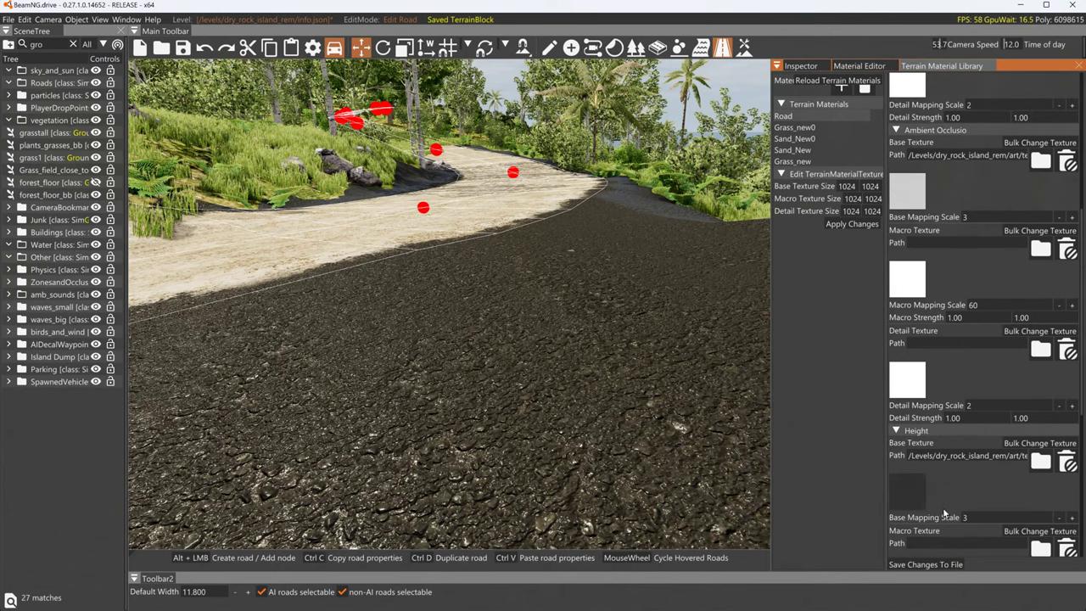
left_click(919, 504)
left_click(217, 169)
left_click(564, 410)
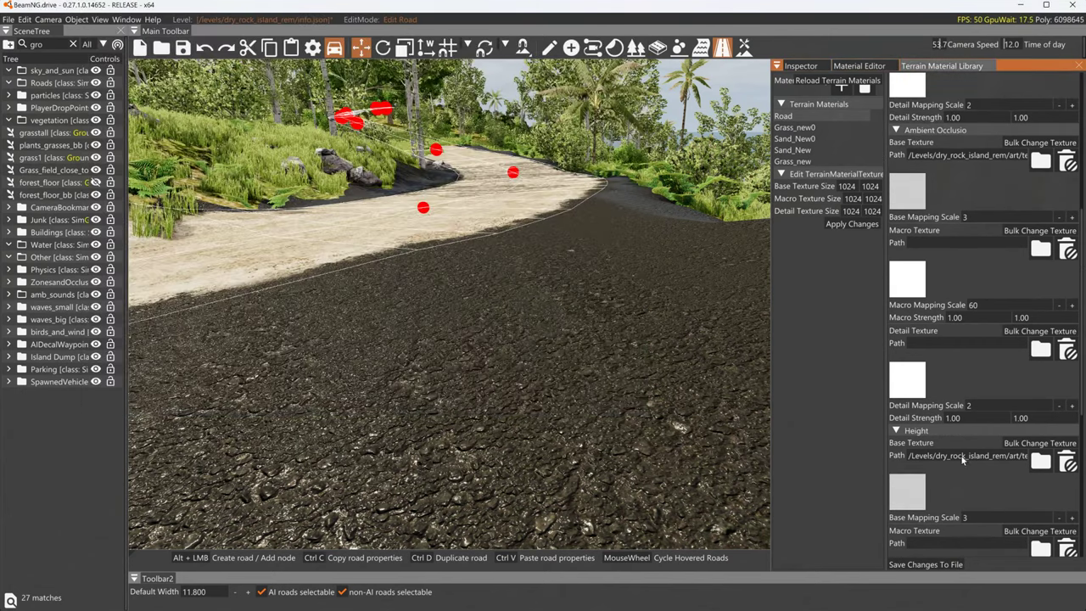
left_click(953, 569)
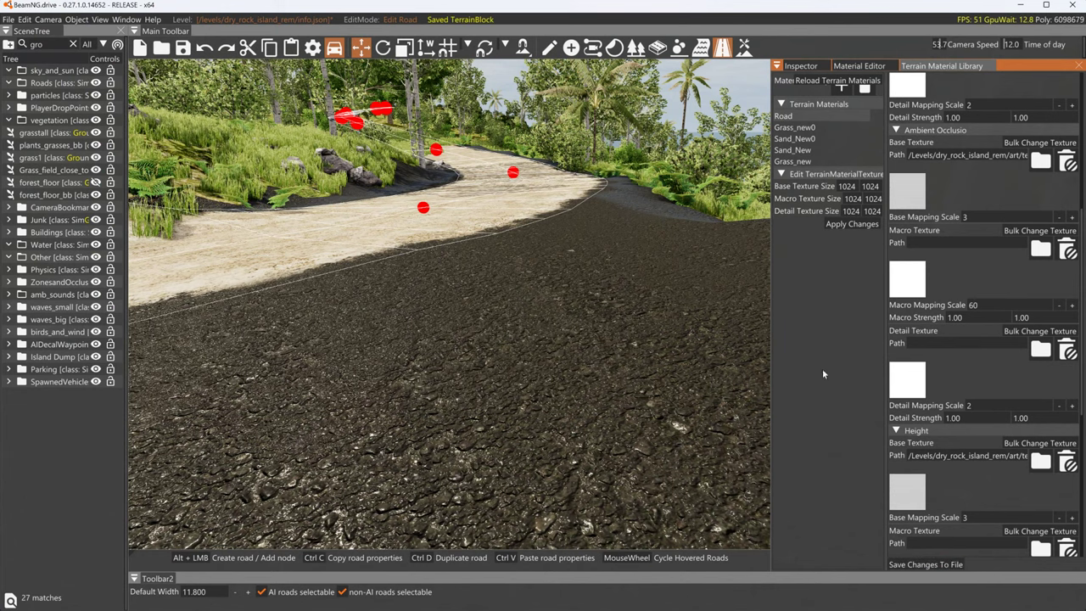
Create a new material named Road1_Decal stored in /levels/dry_rock_island_rem/art/main.materials.json
right_click_drag(729, 314, 631, 380)
key("s")
key("d")
key("w")
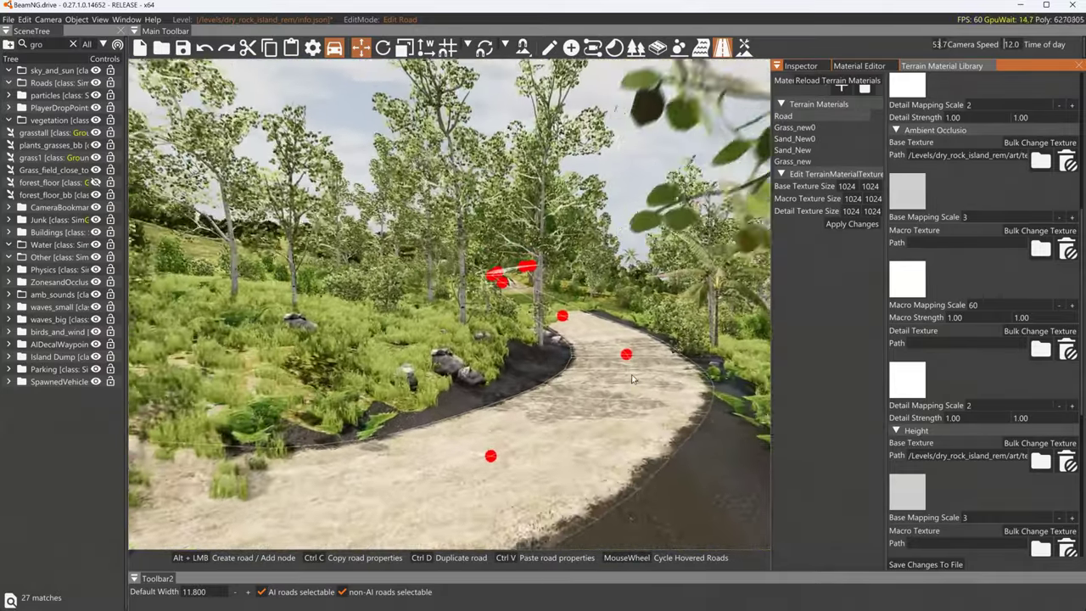
left_click(859, 66)
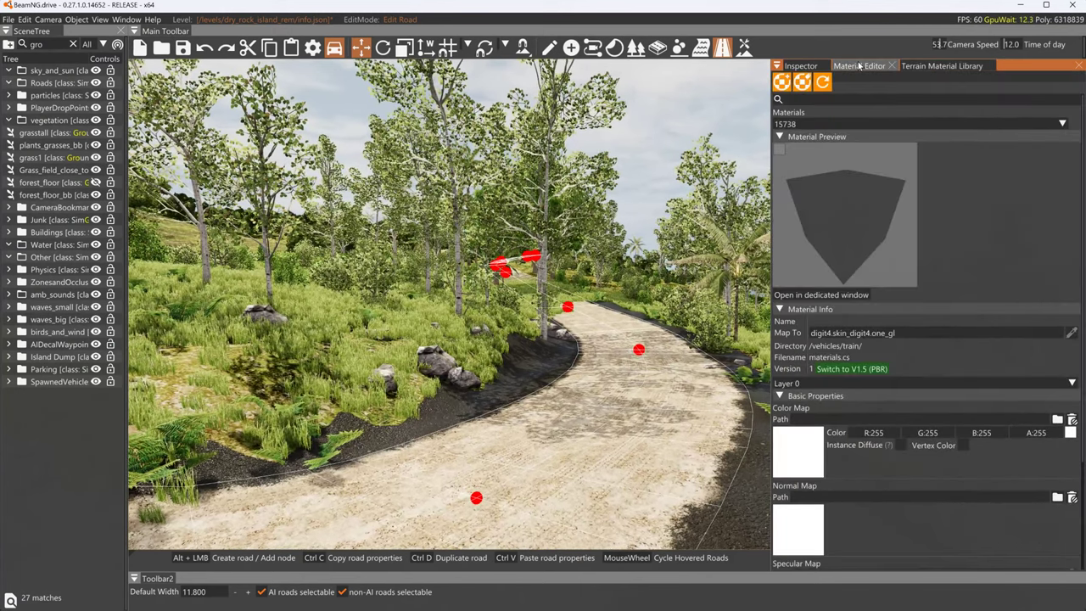
left_click(801, 66)
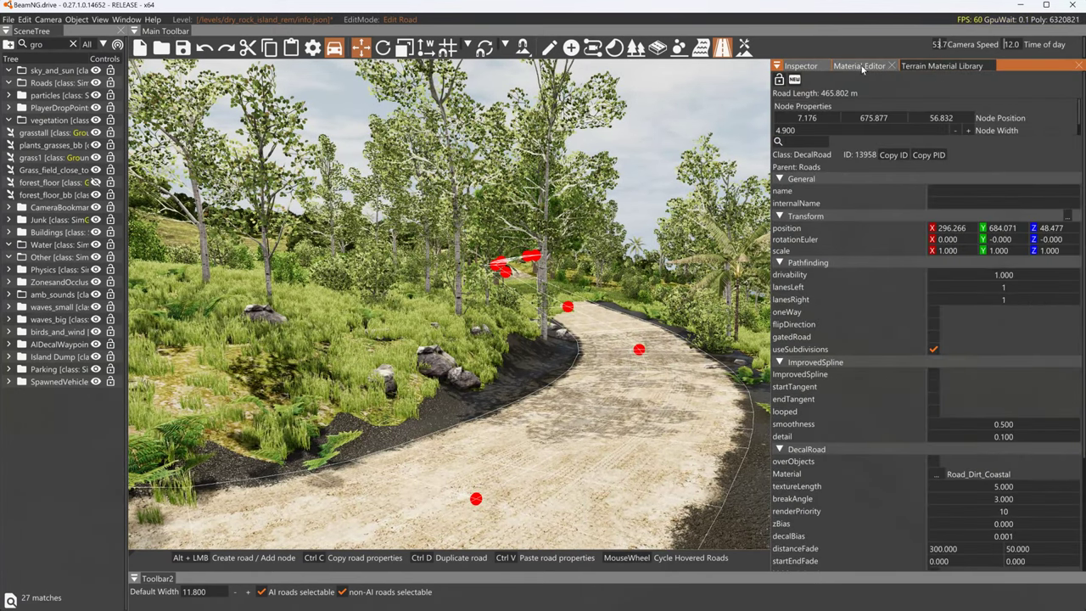
left_click(937, 68)
left_click(859, 66)
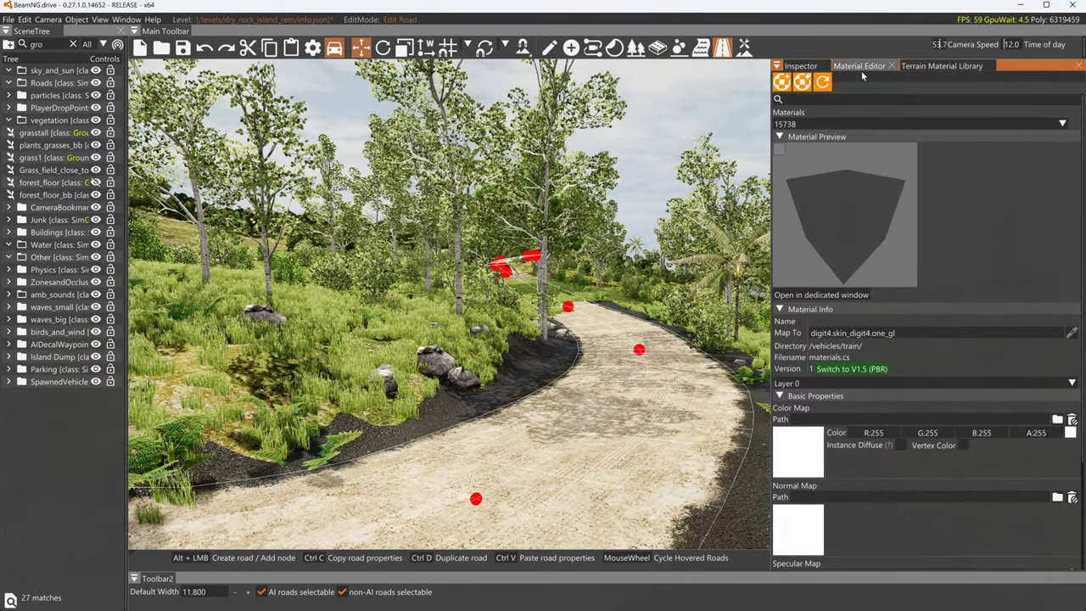
left_click(782, 83)
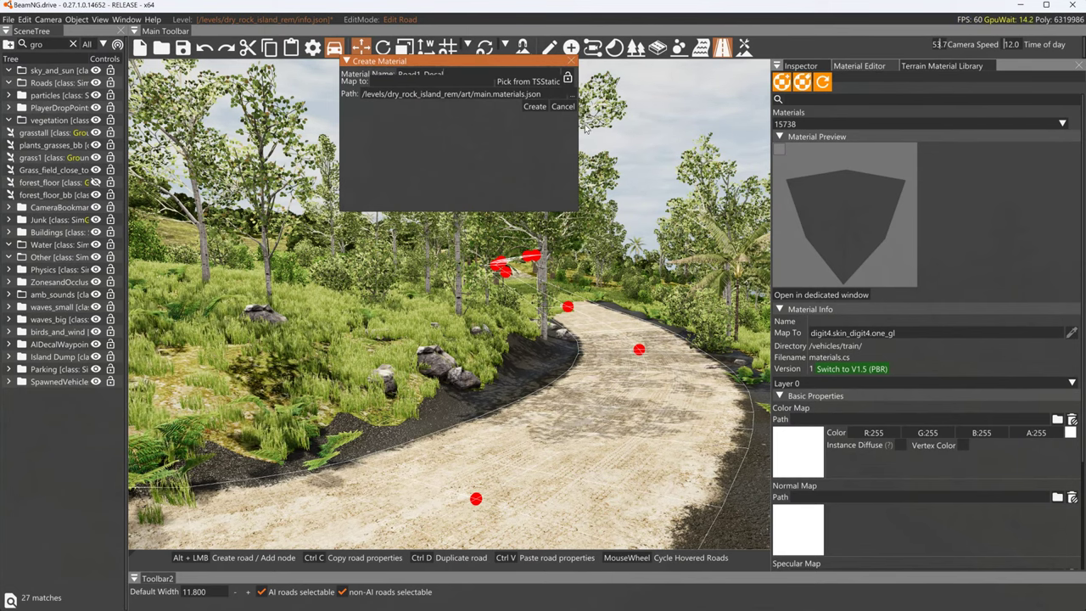
left_click(533, 107)
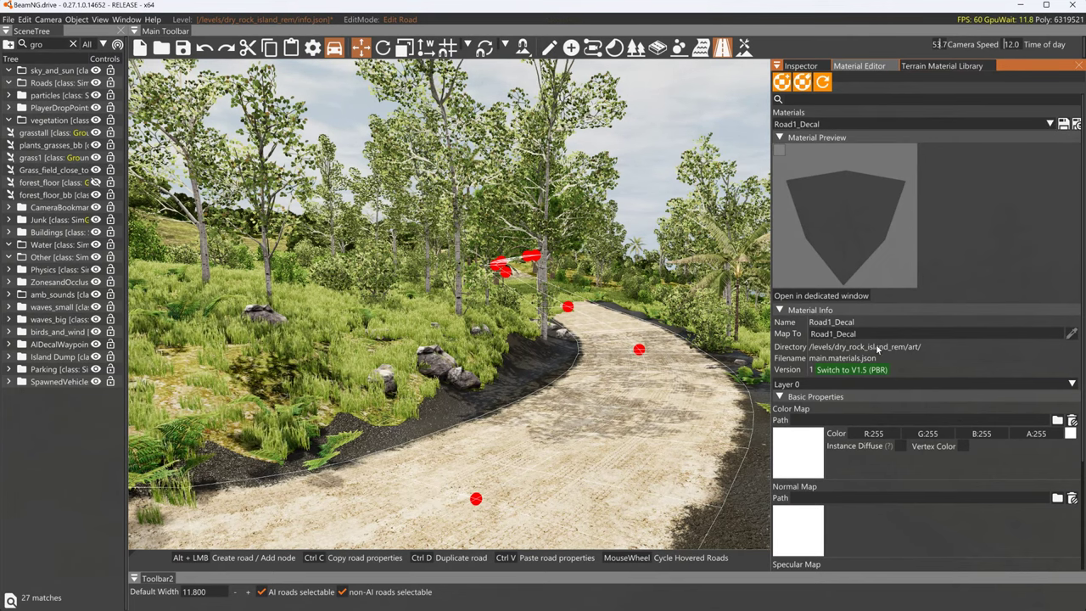
Browse the level's art/decals folder for the MI_Fine_American_Road textures available for Road1_Decal's color map
left_click(797, 452)
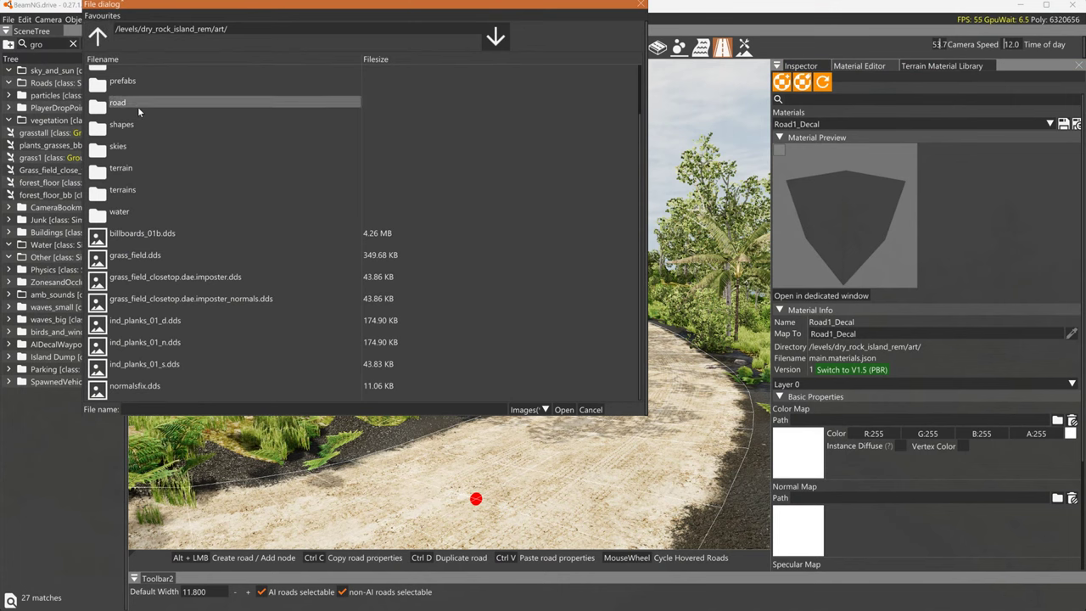
scroll(136, 106, "up", 2)
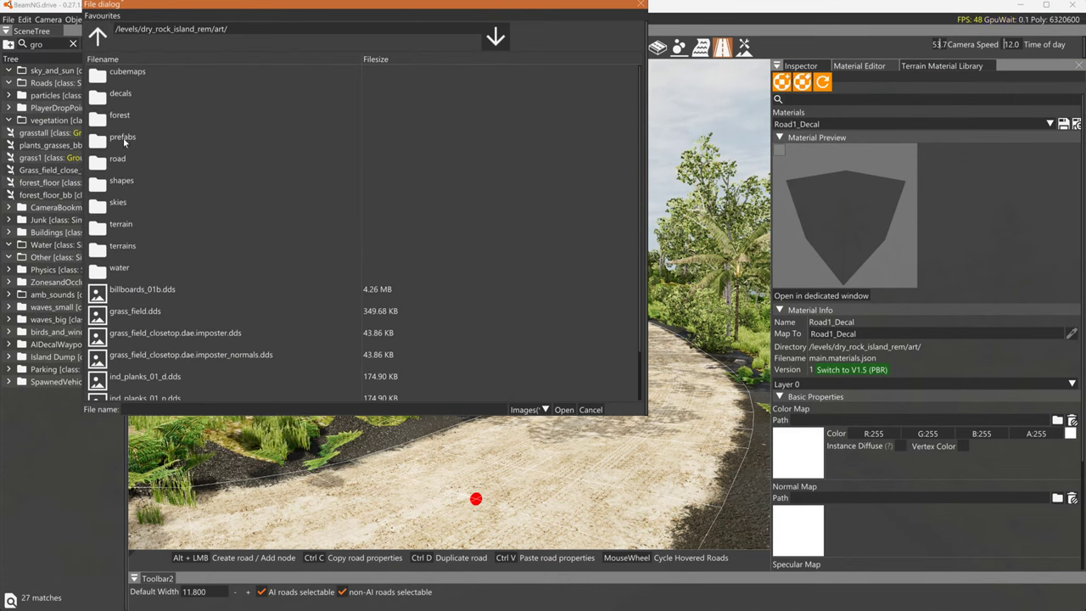
double_click(140, 91)
mouse_move(202, 161)
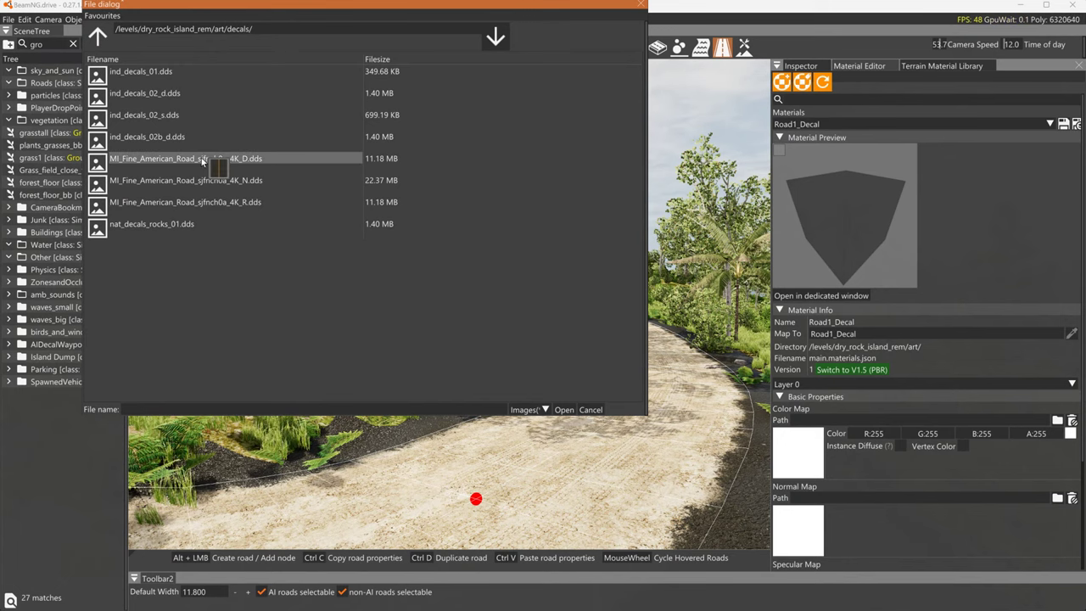
left_click(639, 8)
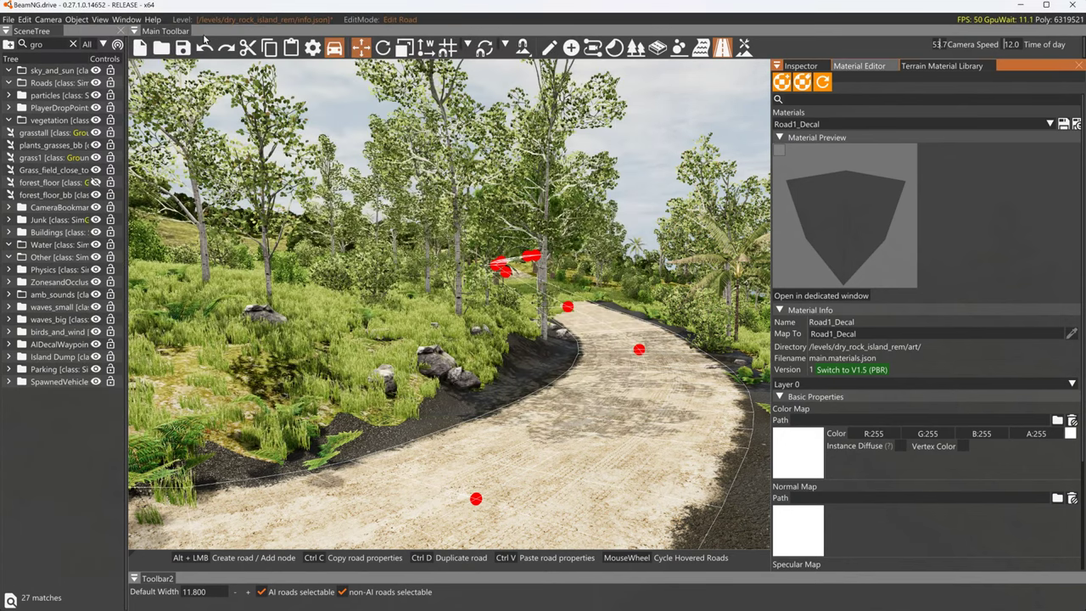
Open the Asset Browser and look through the level's art and art/decals folders for the MI_Fine_American_Road textures
left_click(121, 20)
left_click(144, 46)
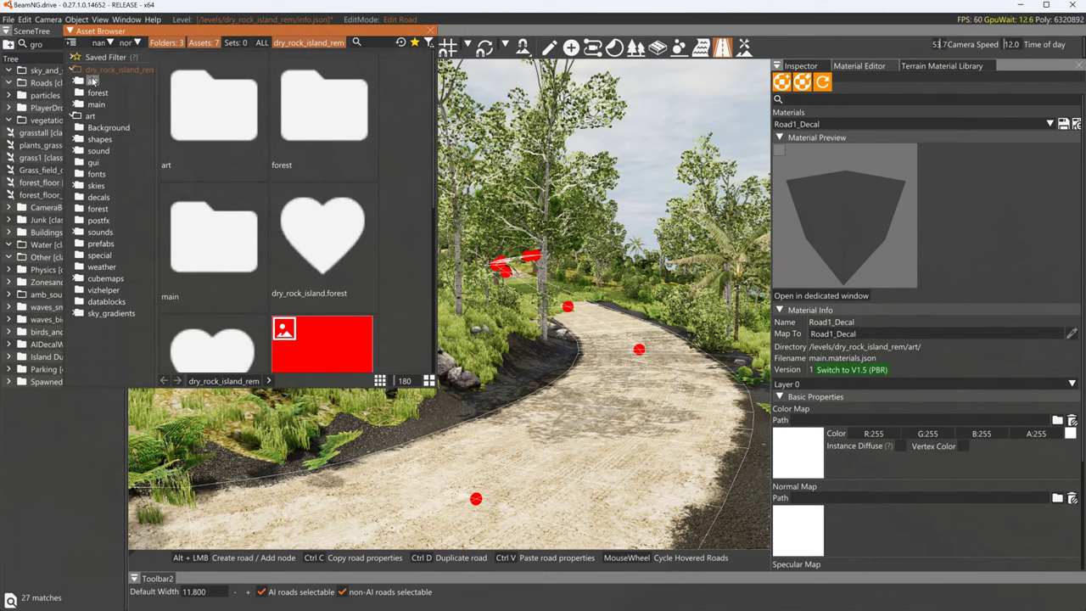
left_click(85, 82)
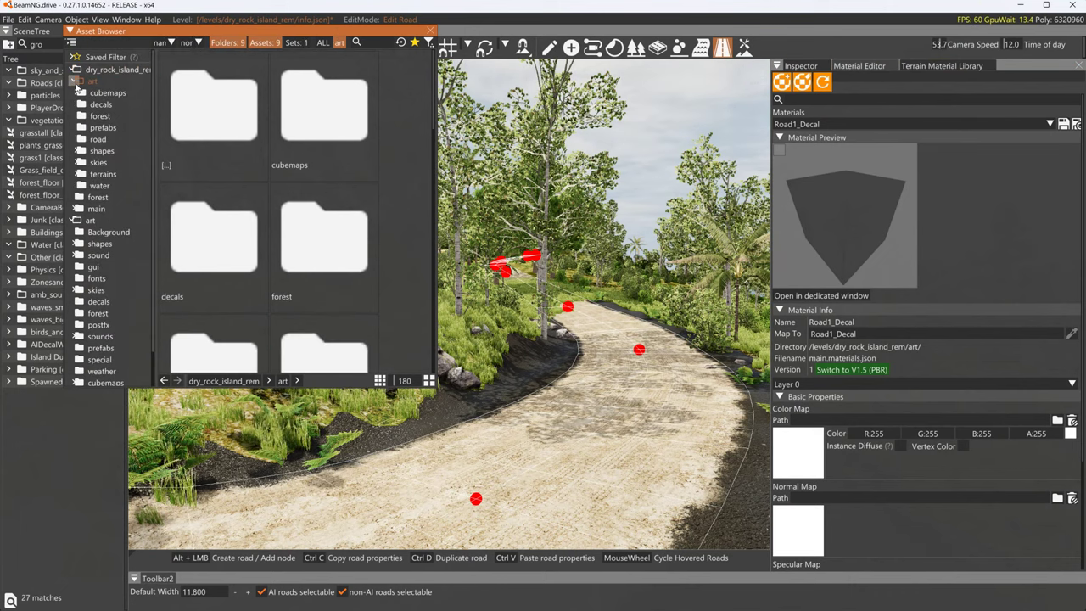
left_click(95, 106)
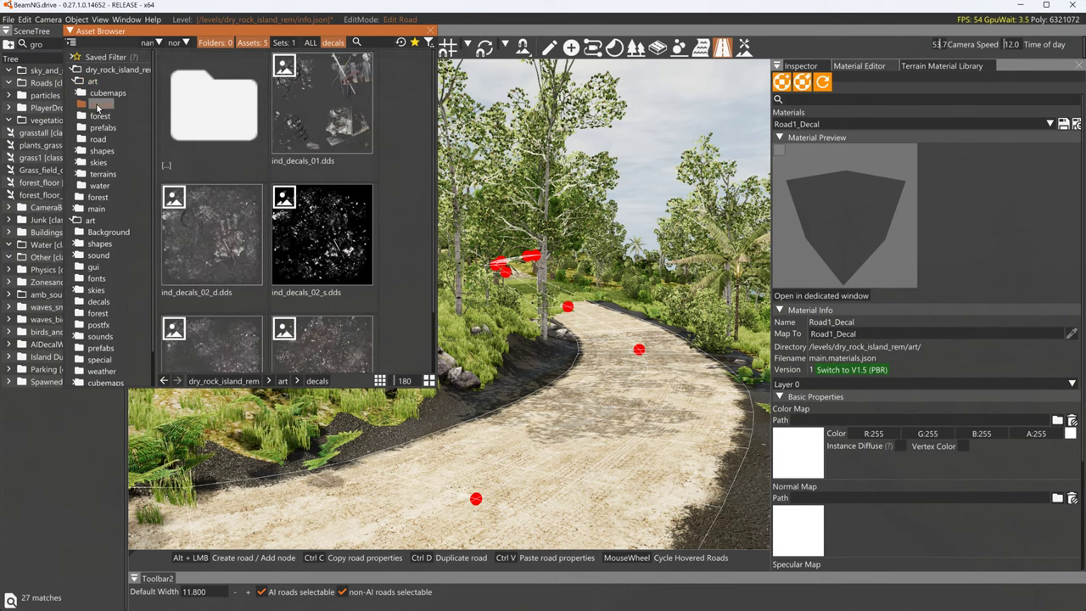
scroll(250, 211, "down", 5)
scroll(389, 174, "up", 5)
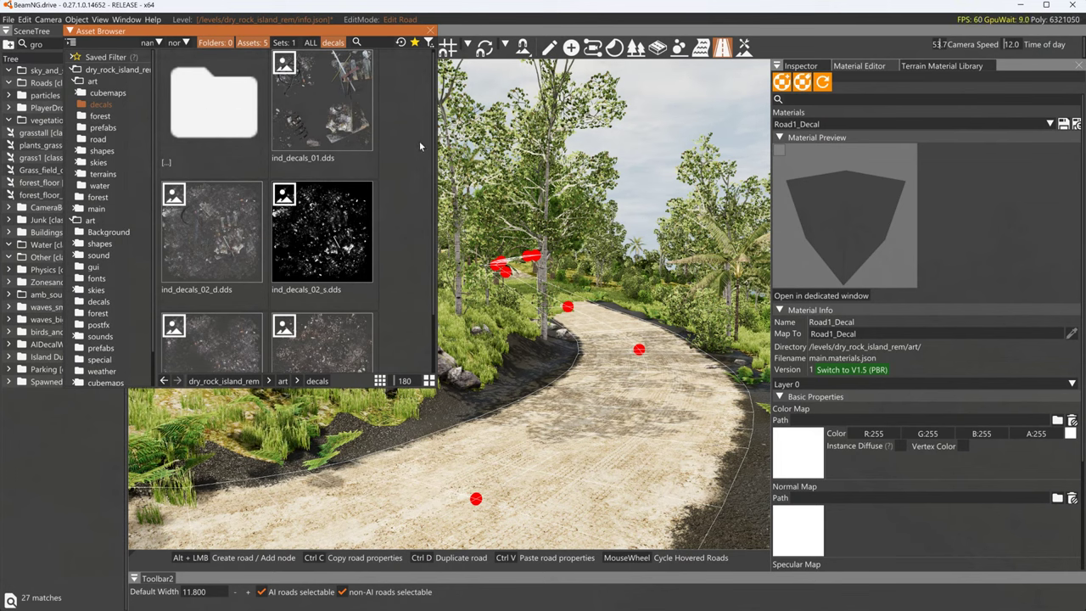
scroll(434, 191, "down", 1)
scroll(429, 229, "down", 1)
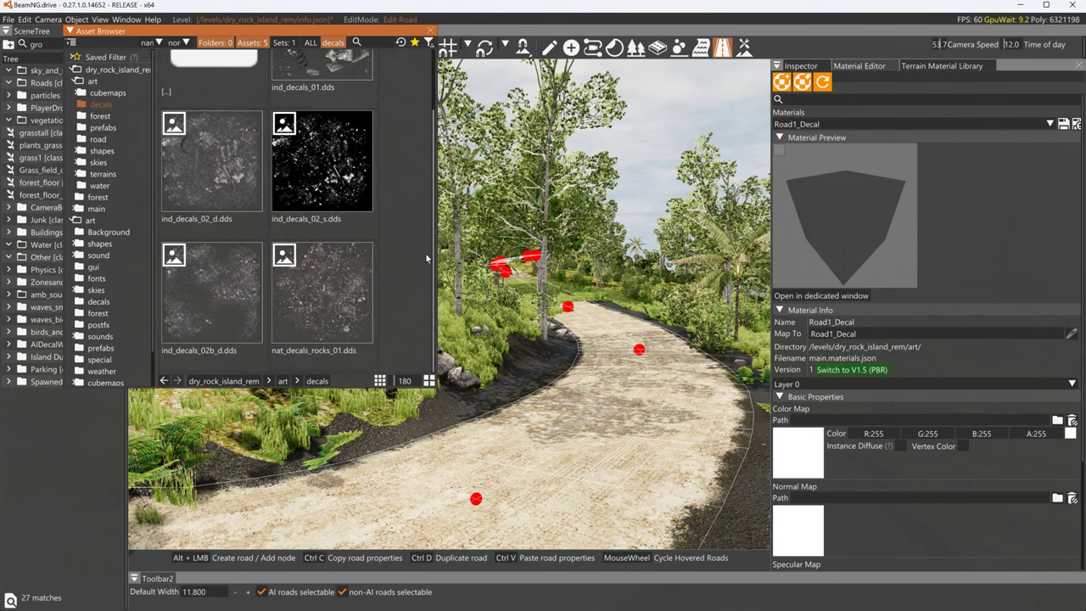
scroll(417, 202, "up", 1)
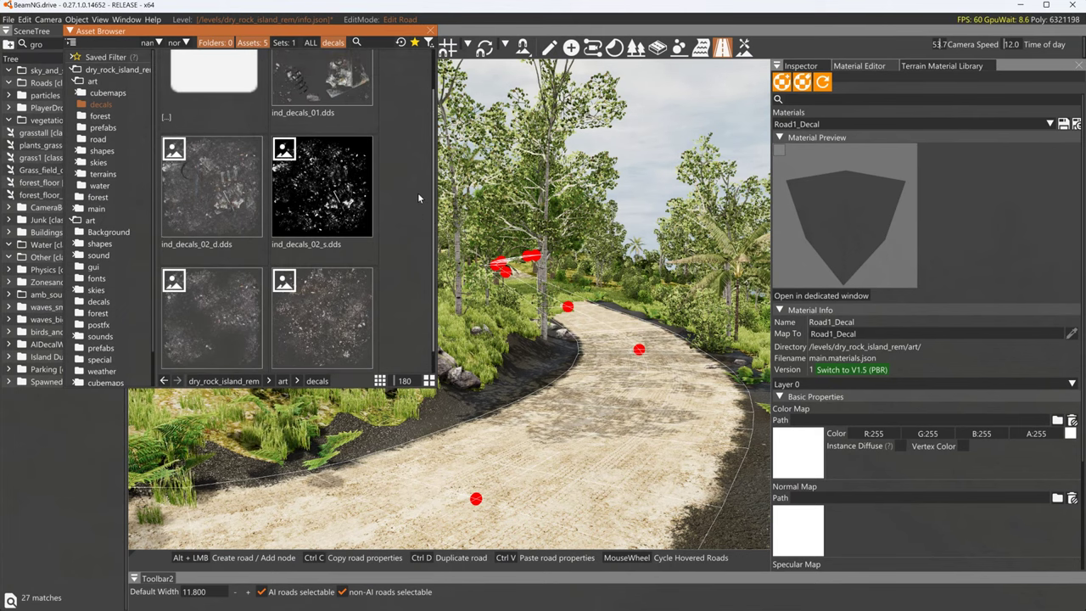
left_click(92, 81)
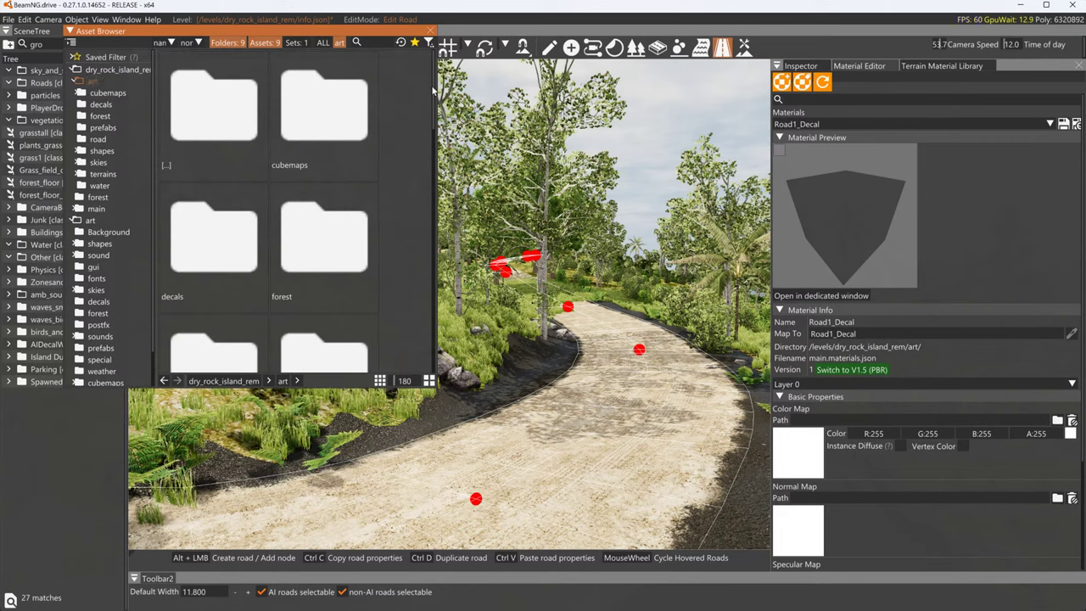
scroll(420, 246, "down", 10)
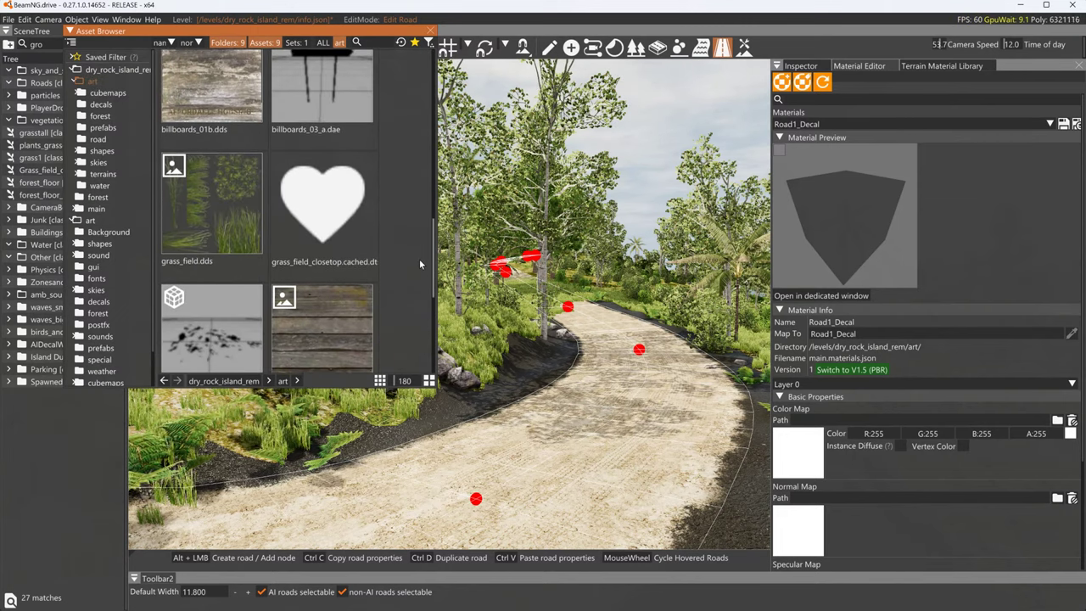
scroll(411, 324, "down", 3)
scroll(407, 322, "up", 8)
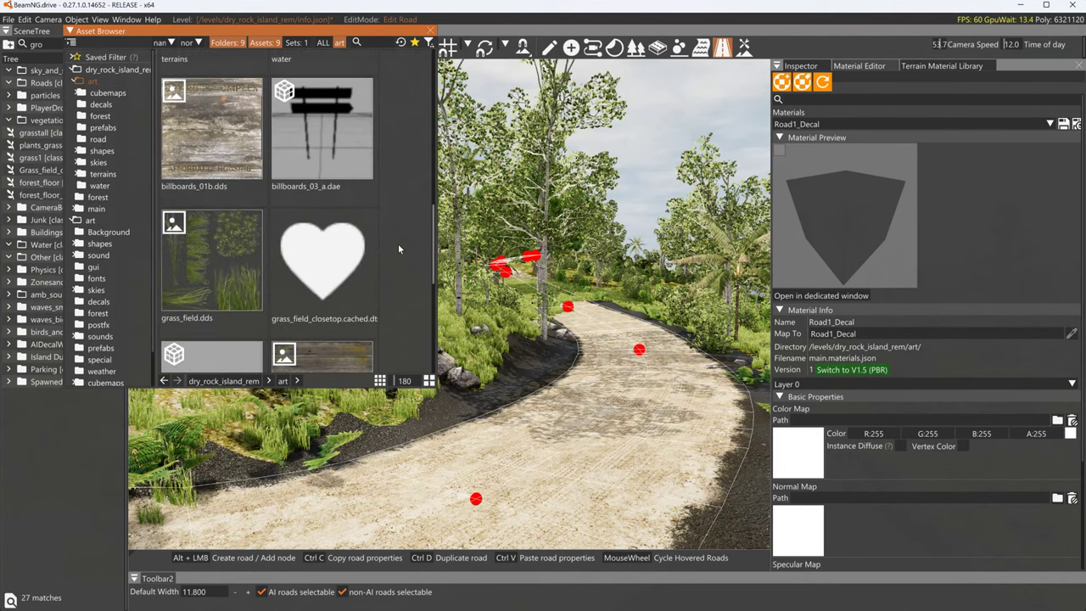
Switch to File Explorer and copy the MI_Fine_American_Road_sjfnch0a_4K D, N and R textures from the 8k_4k_Black_Road_Decals folder
key("alt+Tab")
key("alt+Tab")
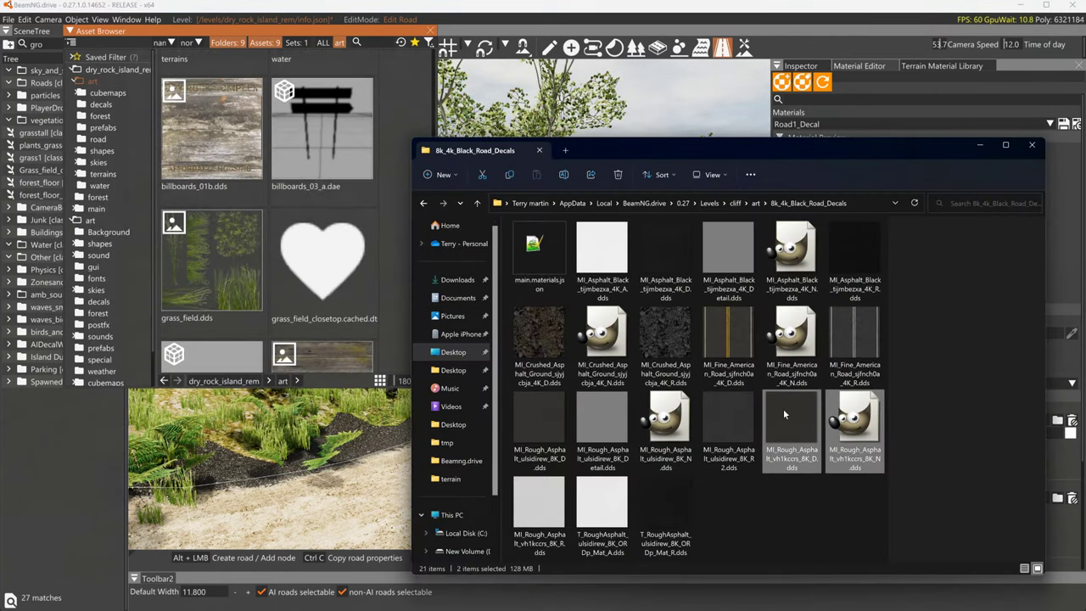
left_click(734, 352)
left_click(792, 344, "ctrl")
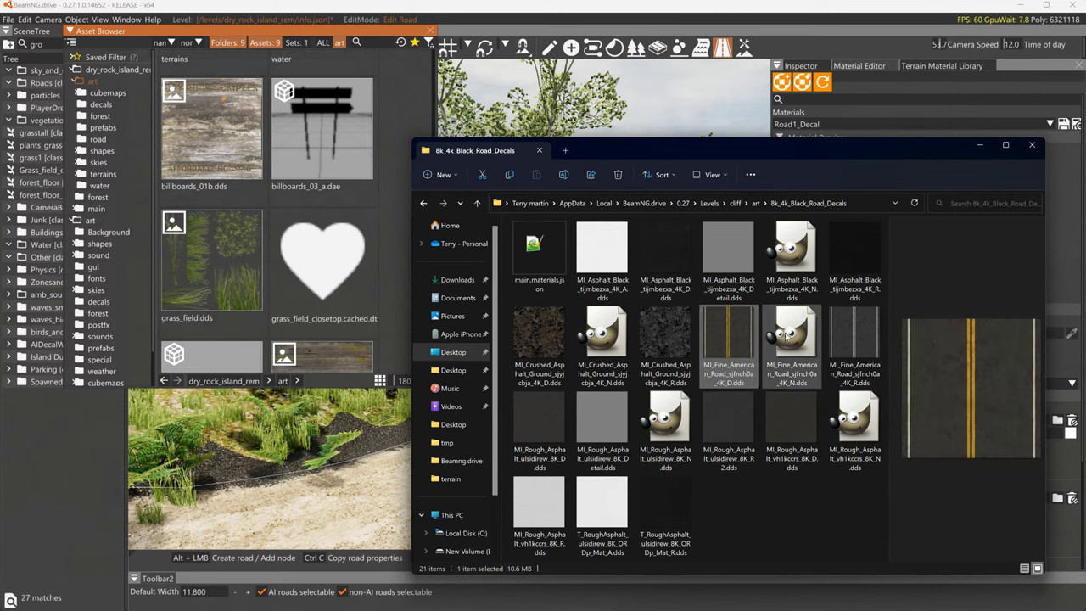
left_click(852, 339, "ctrl")
right_click(852, 336)
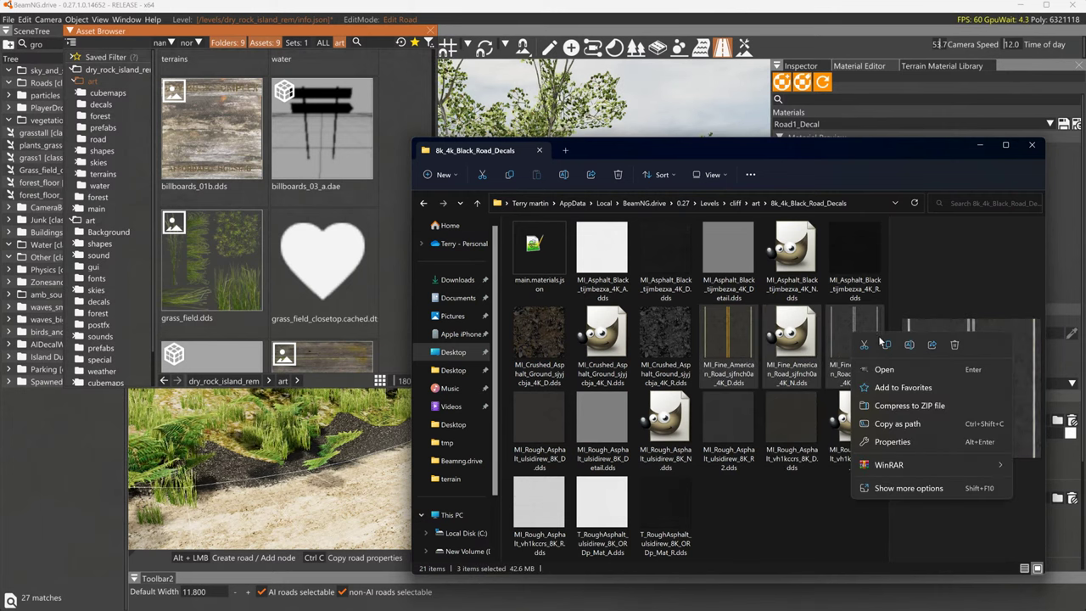
left_click(887, 346)
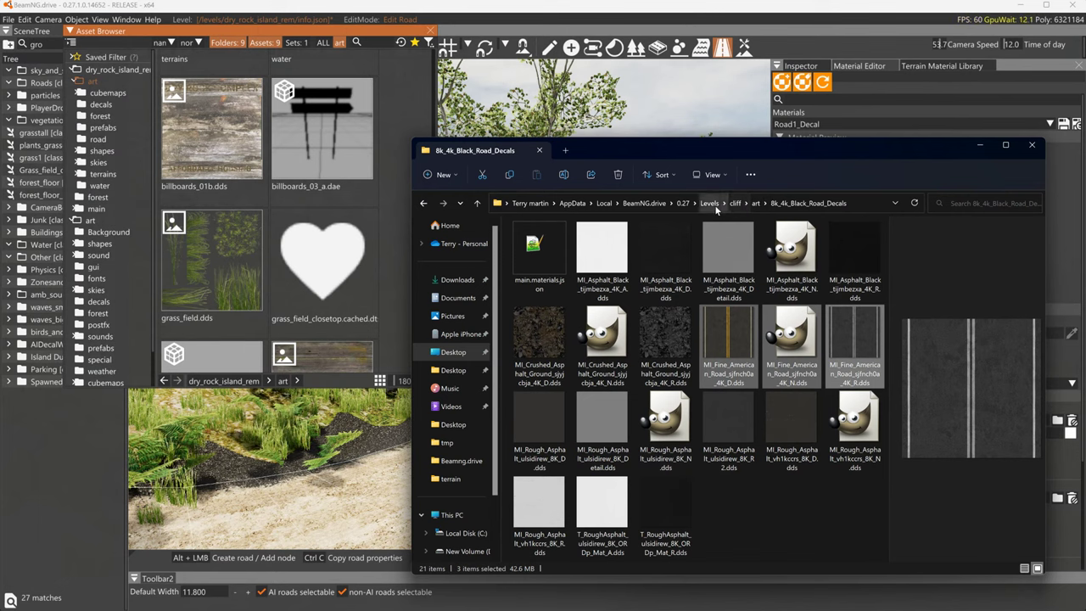
Open the dry_rock_island_rem level's art/decals folder in File Explorer to check which road textures it contains
left_click(714, 205)
double_click(551, 312)
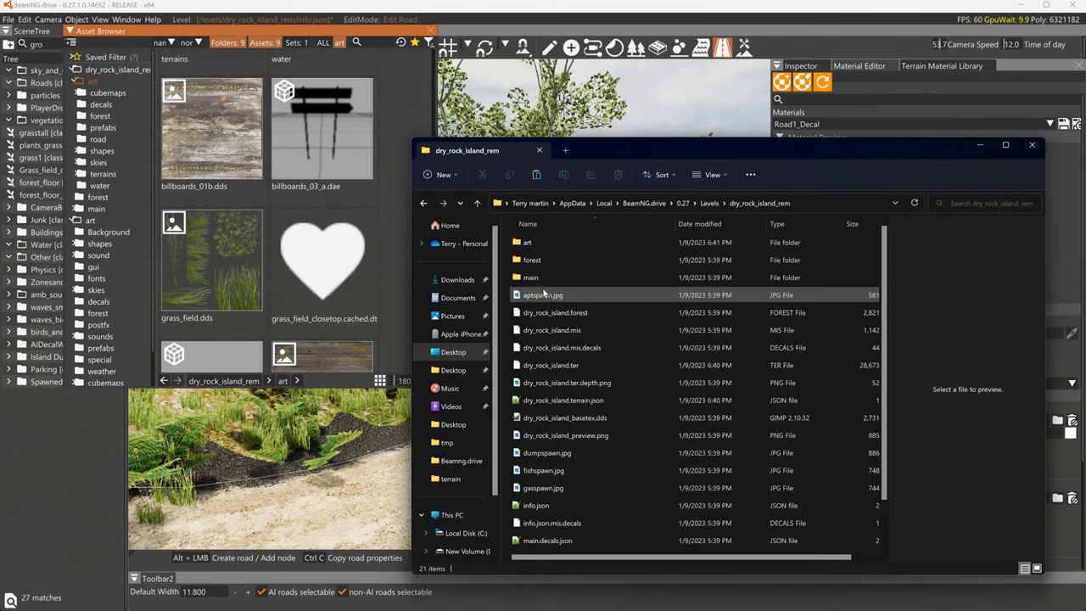
double_click(518, 244)
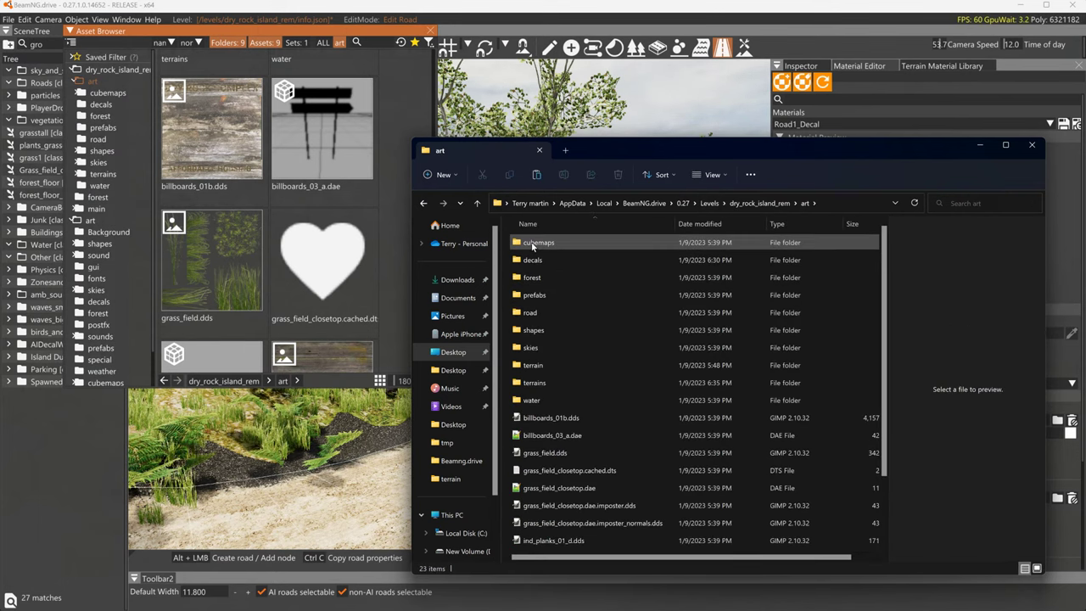
double_click(547, 261)
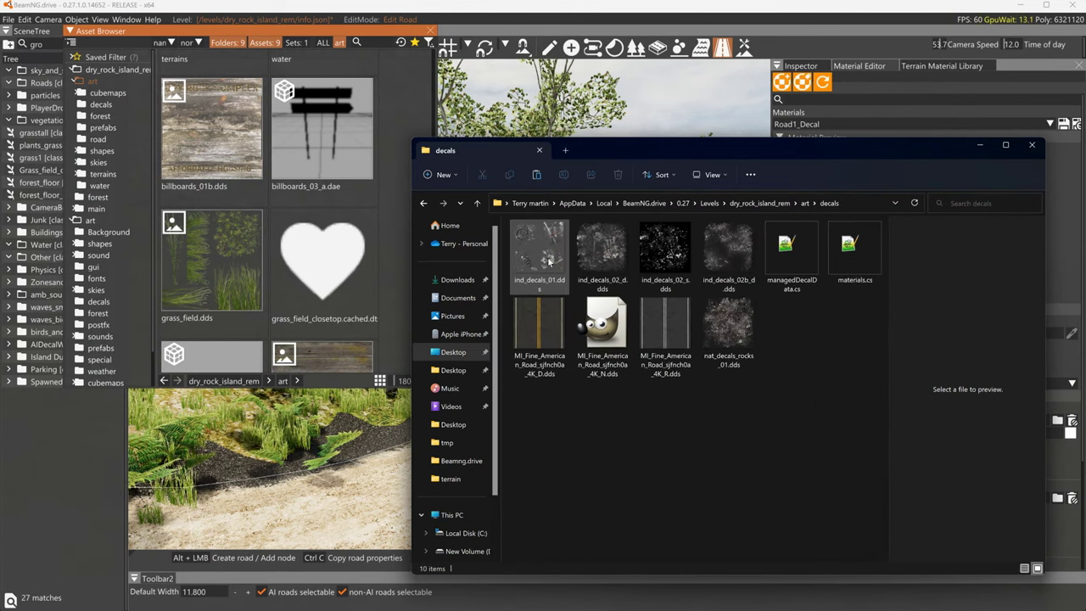
Refresh the level's art directory in the Asset Browser and open its decals folder
right_click(90, 81)
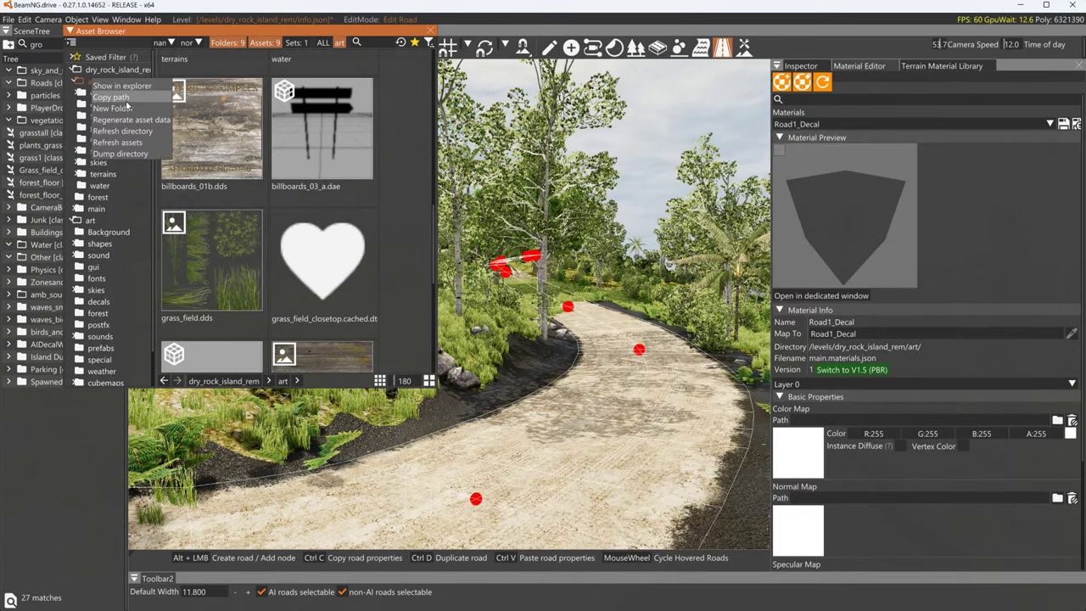
left_click(121, 131)
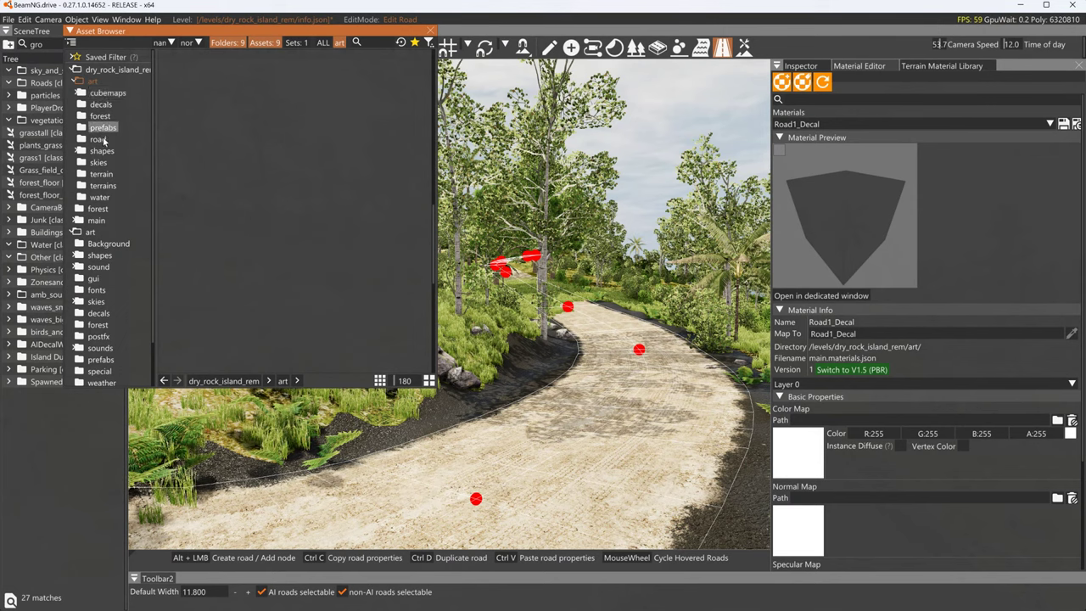
left_click(101, 104)
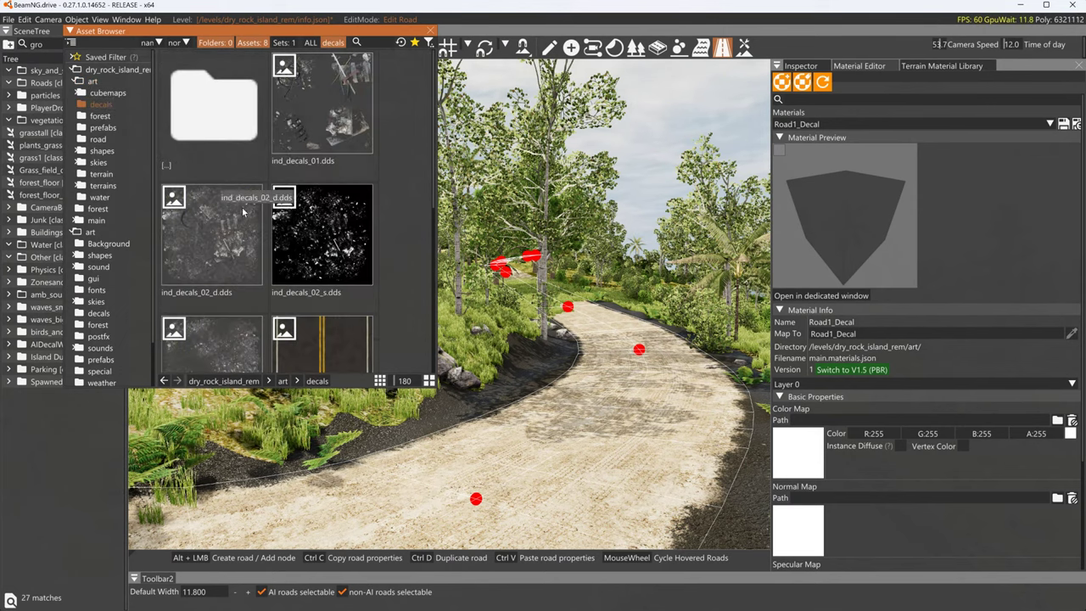
Assign the MI_Fine_American_Road_sjfnch0a_4K D, N and R textures as Road1_Decal's color, normal and specular maps respectively
scroll(428, 204, "down", 2)
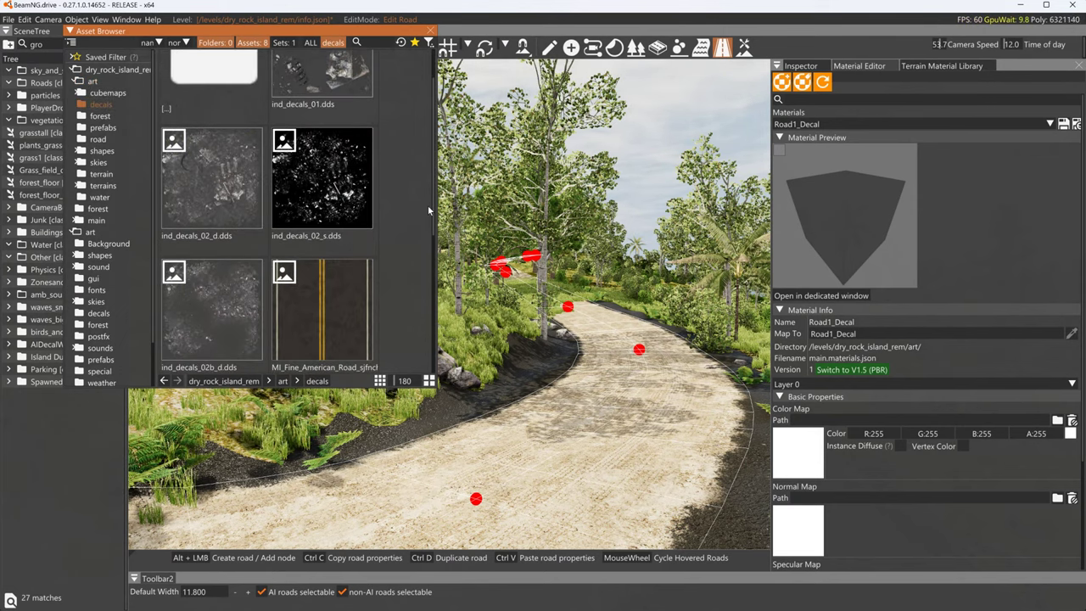
scroll(429, 210, "down", 5)
left_click_drag(323, 174, 798, 460)
scroll(797, 460, "down", 3)
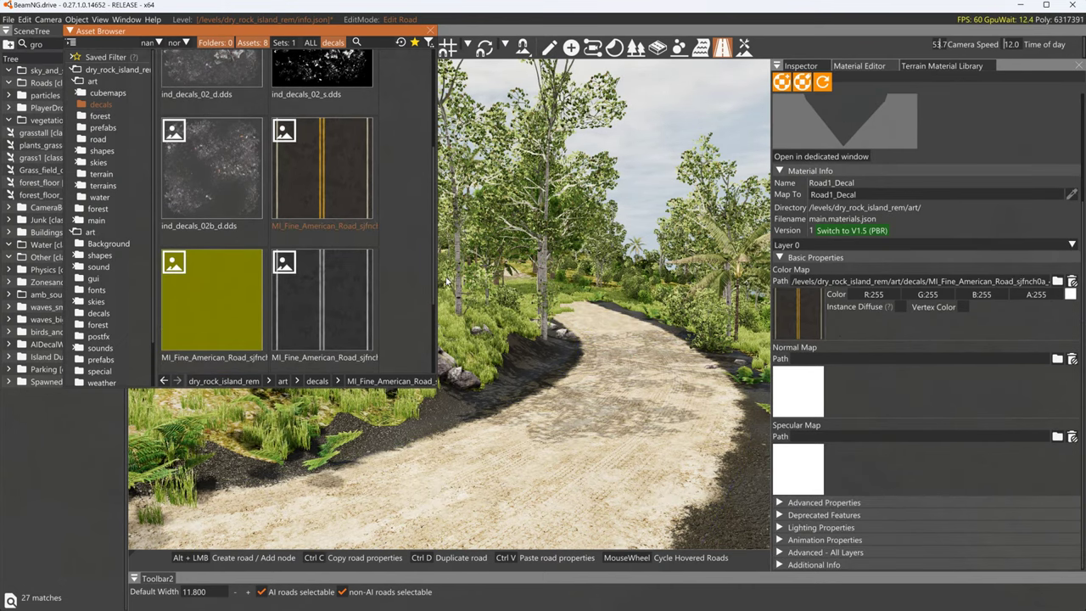
left_click_drag(195, 289, 797, 392)
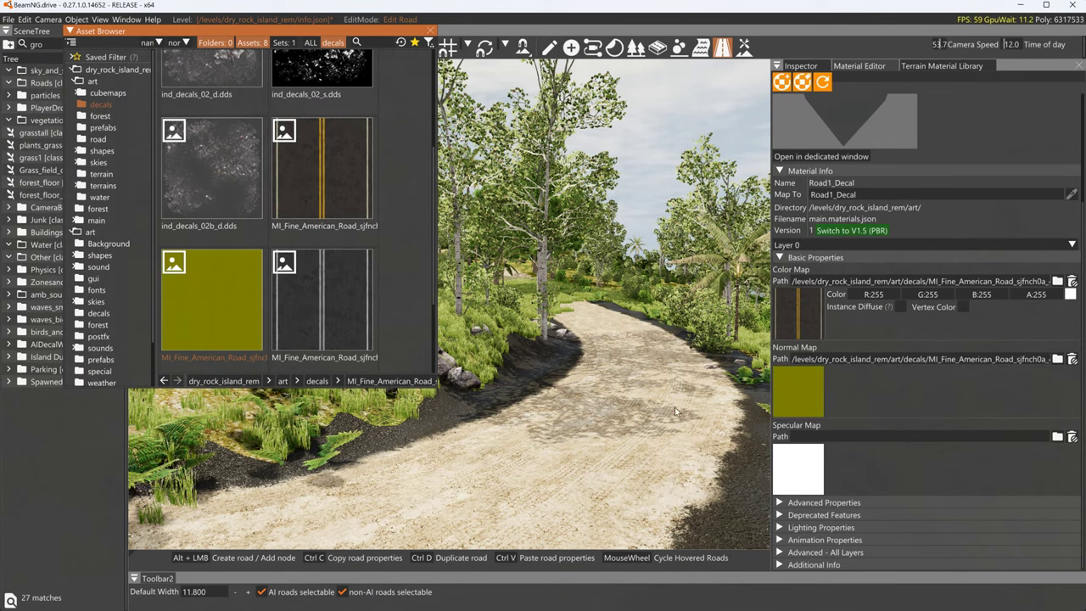
left_click_drag(349, 307, 799, 467)
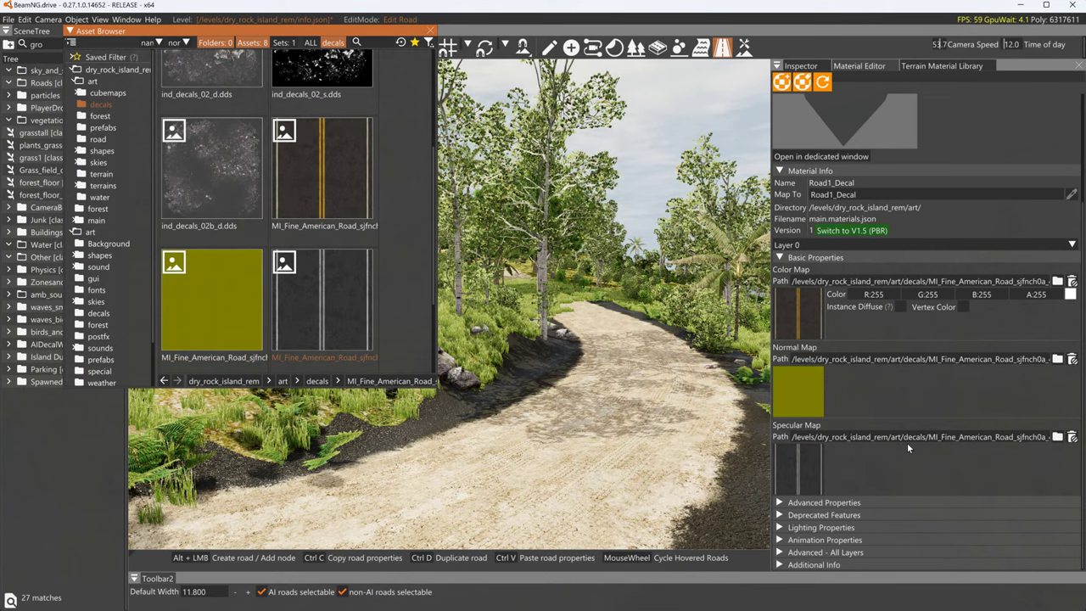
Enable anisotropic filtering in Road1_Decal's lighting properties
left_click(857, 527)
scroll(863, 503, "down", 3)
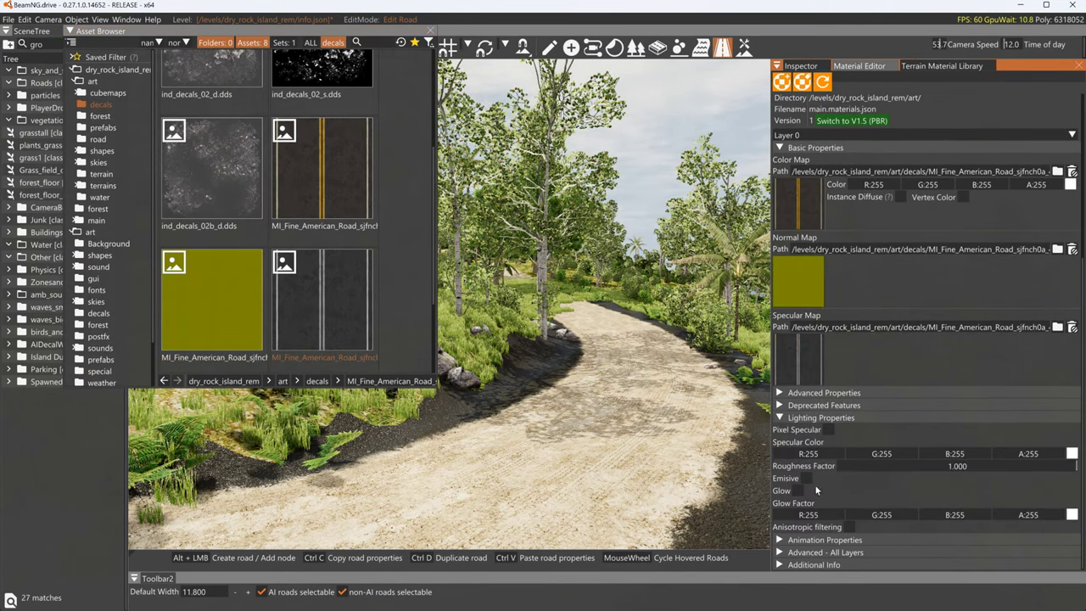
left_click(850, 527)
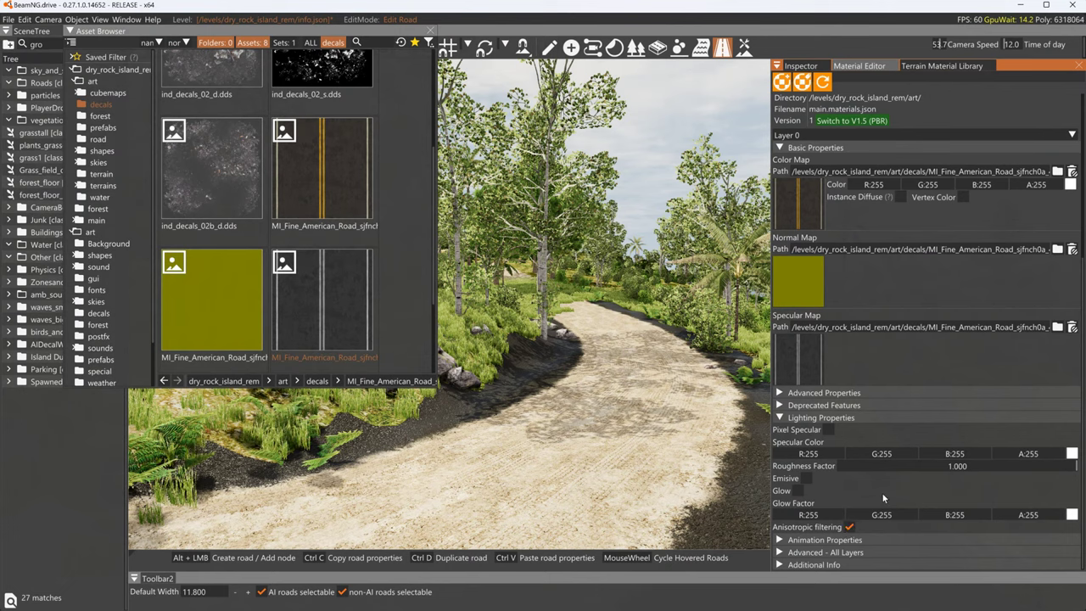
Set Road1_Decal's Material Tag 0 to RoadAndPath and save all modified materials
left_click(817, 555)
left_click(817, 555)
left_click(818, 553)
left_click(824, 554)
left_click(825, 565)
scroll(825, 548, "down", 3)
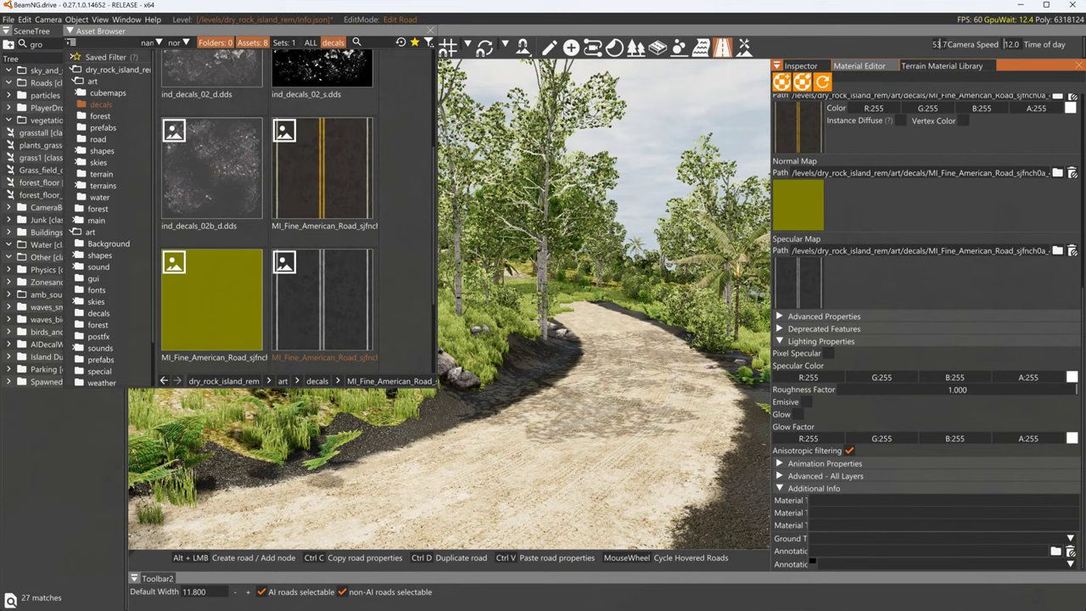
mouse_move(773, 504)
left_mouse_down()
mouse_move(719, 504)
mouse_move(780, 500)
left_mouse_up()
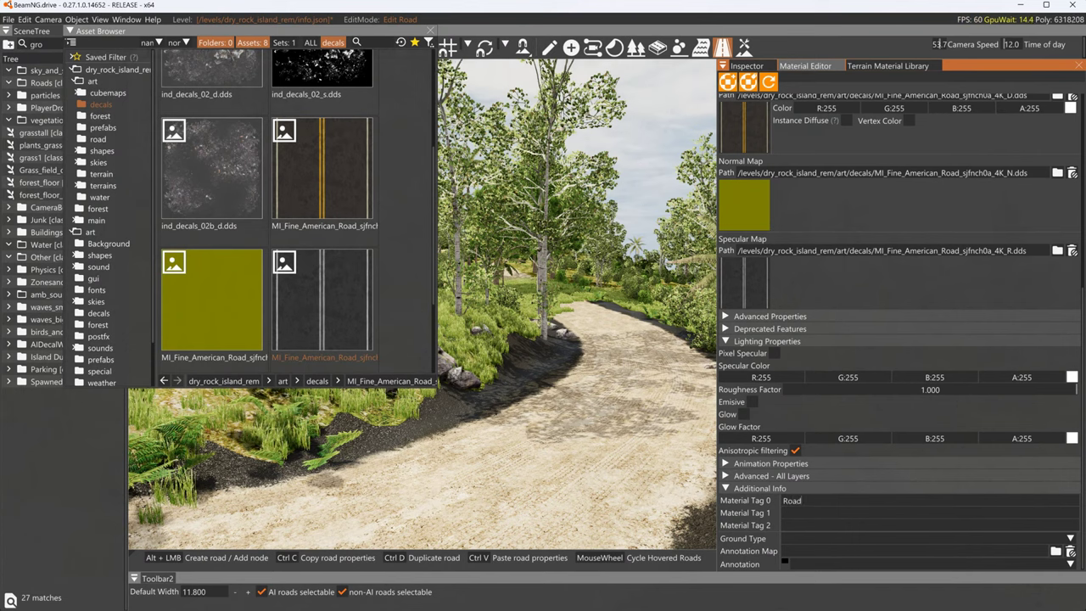
type("Ar")
type("dPath")
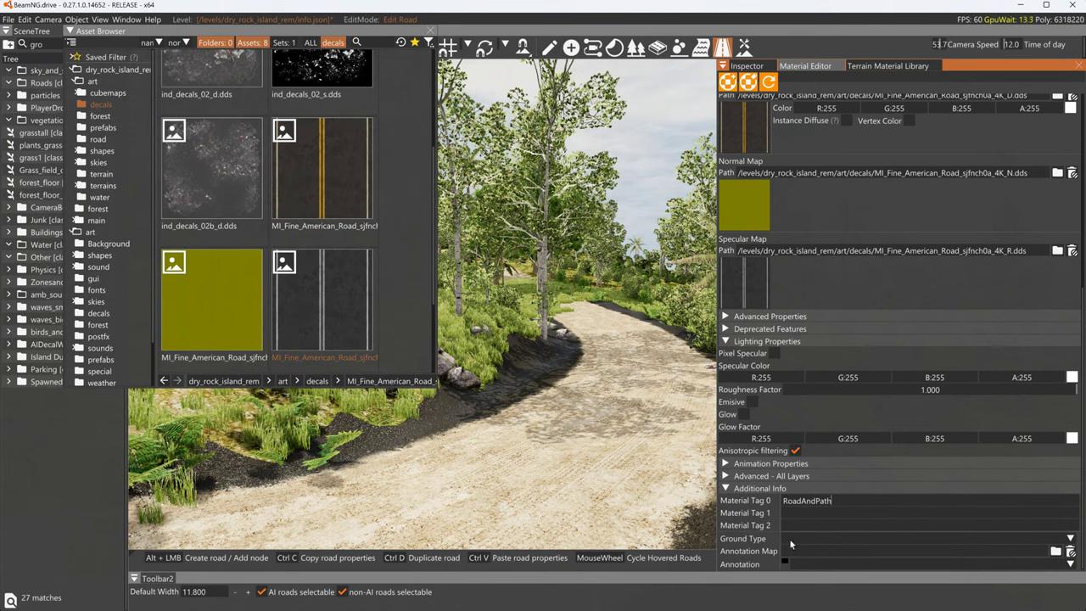
scroll(973, 297, "up", 8)
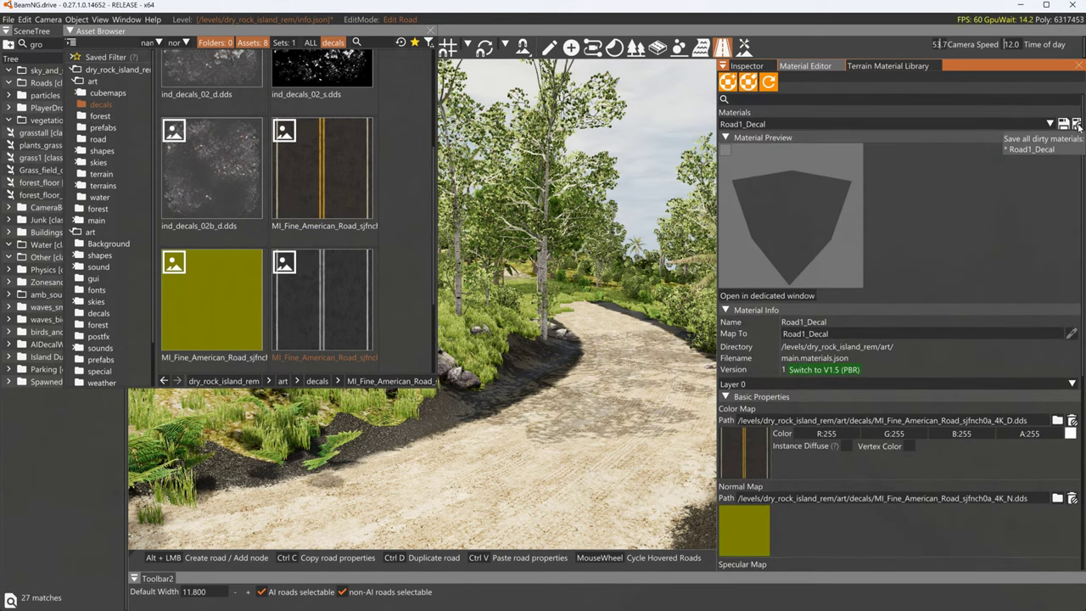
left_click(1077, 124)
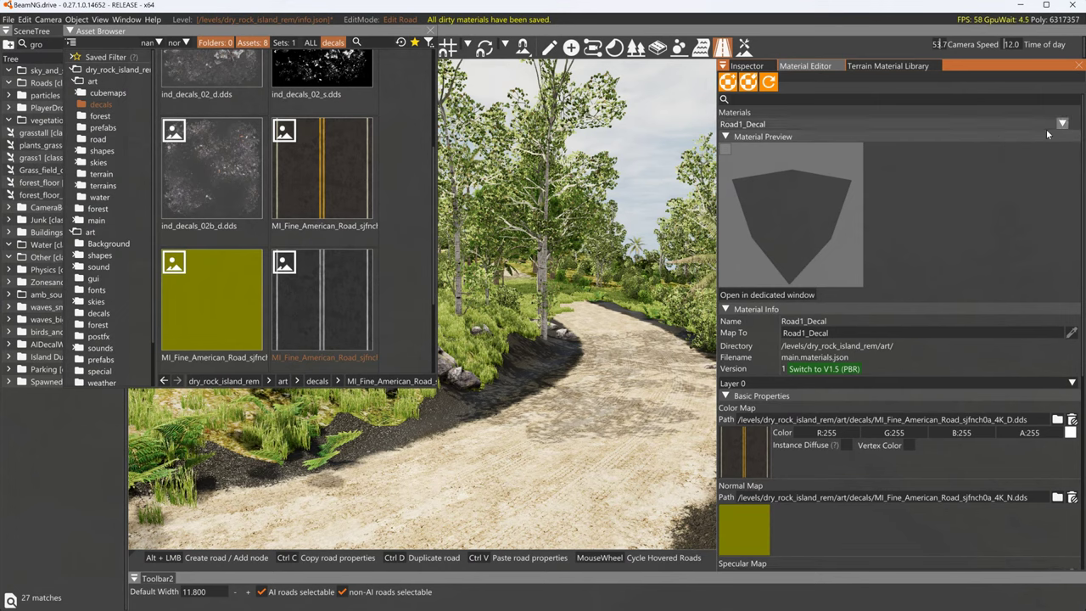
Select the dirt decal road in the viewport and search its material choices for Road1_Decal, checking the name in the Material Editor
left_click(748, 66)
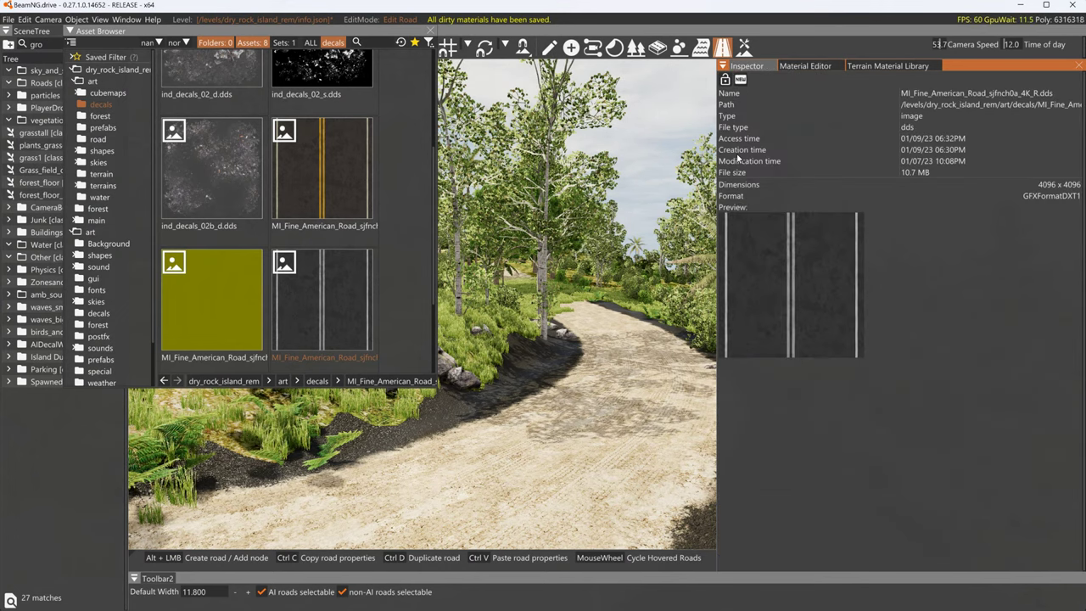
left_click(600, 388)
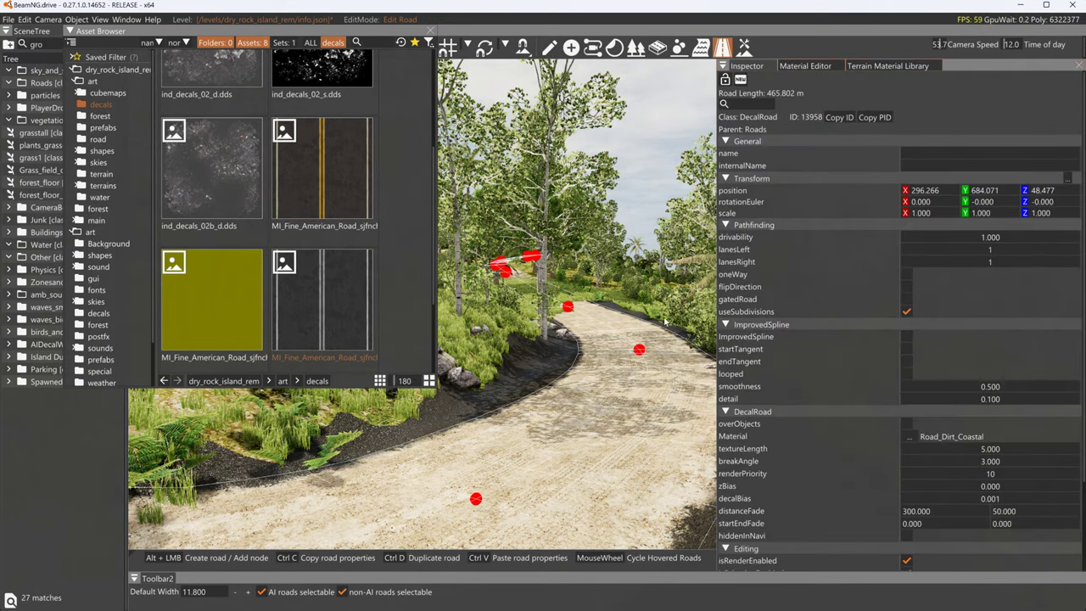
left_click(909, 437)
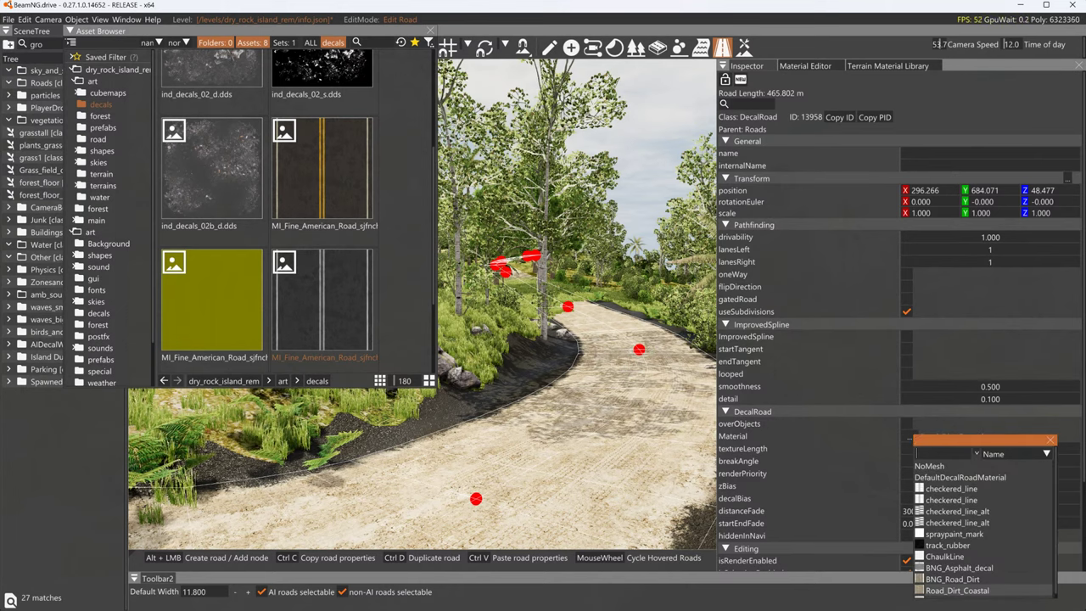
type("s")
key("BackSpace")
type("dec")
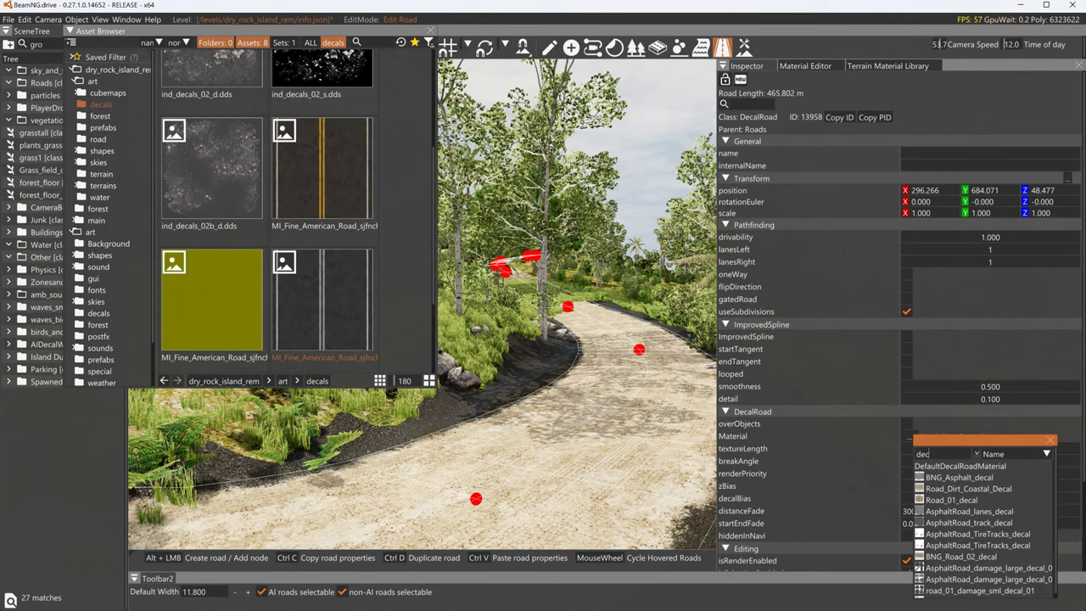
type("ra")
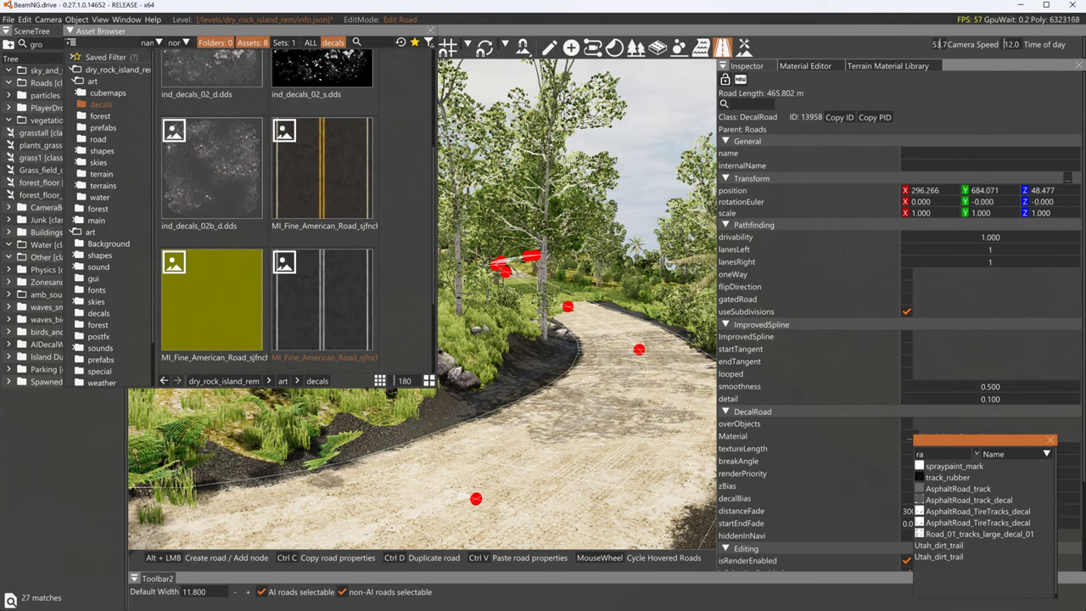
left_click(811, 67)
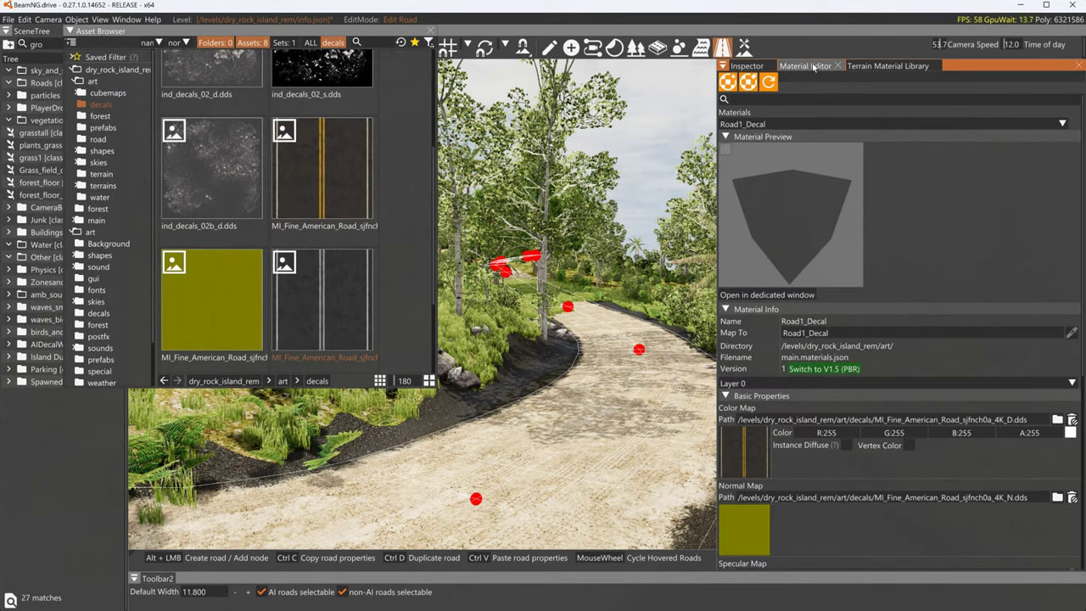
left_click(747, 66)
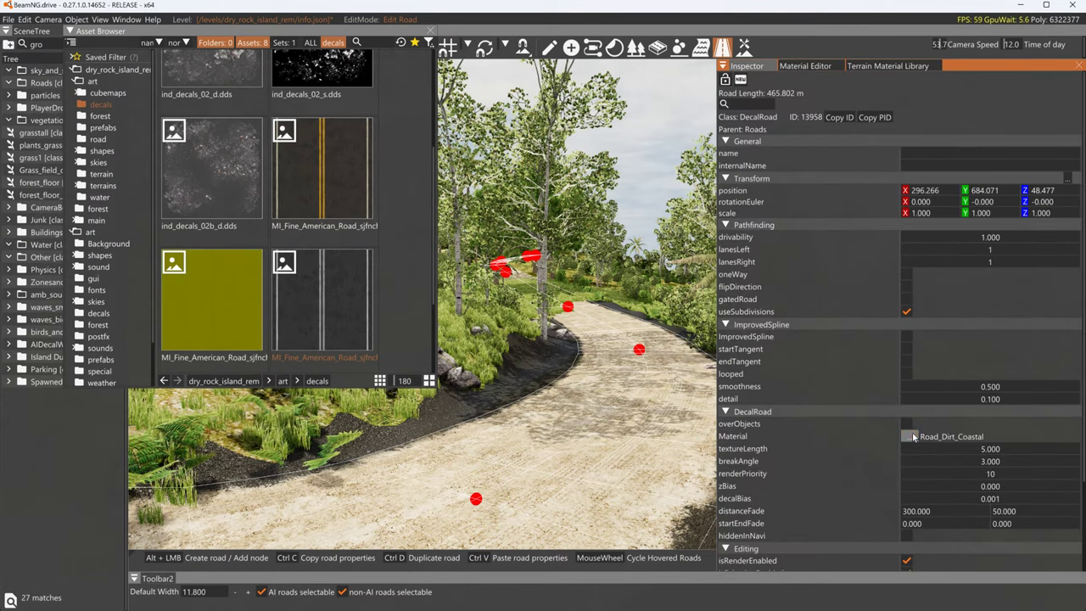
Filter the decal road's material choices by "Road" and look through them for Road1_Decal
left_click(911, 436)
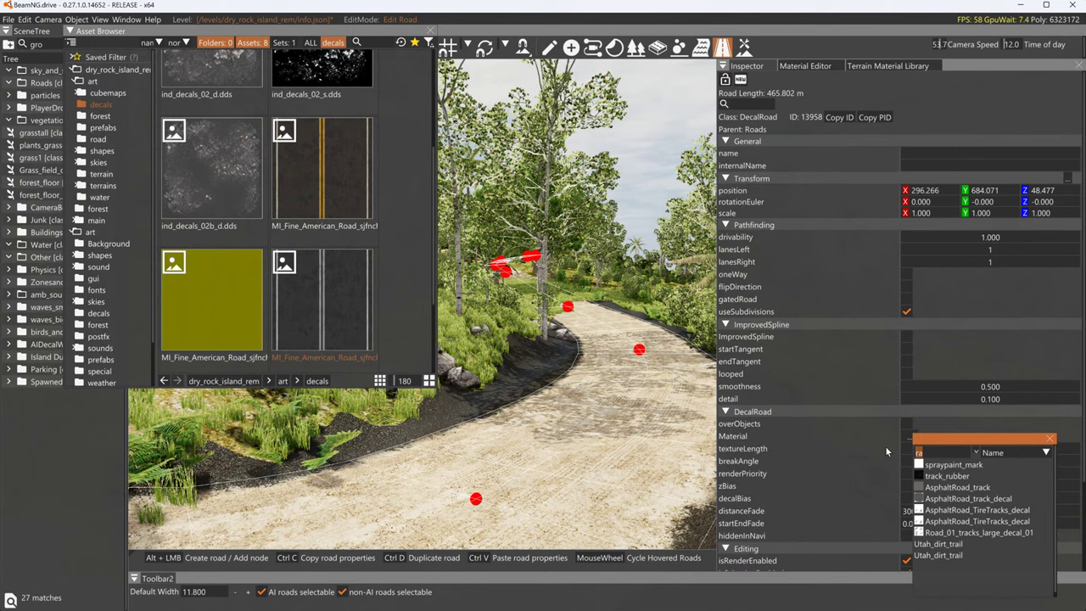
key("BackSpace")
key("BackSpace")
type("Road")
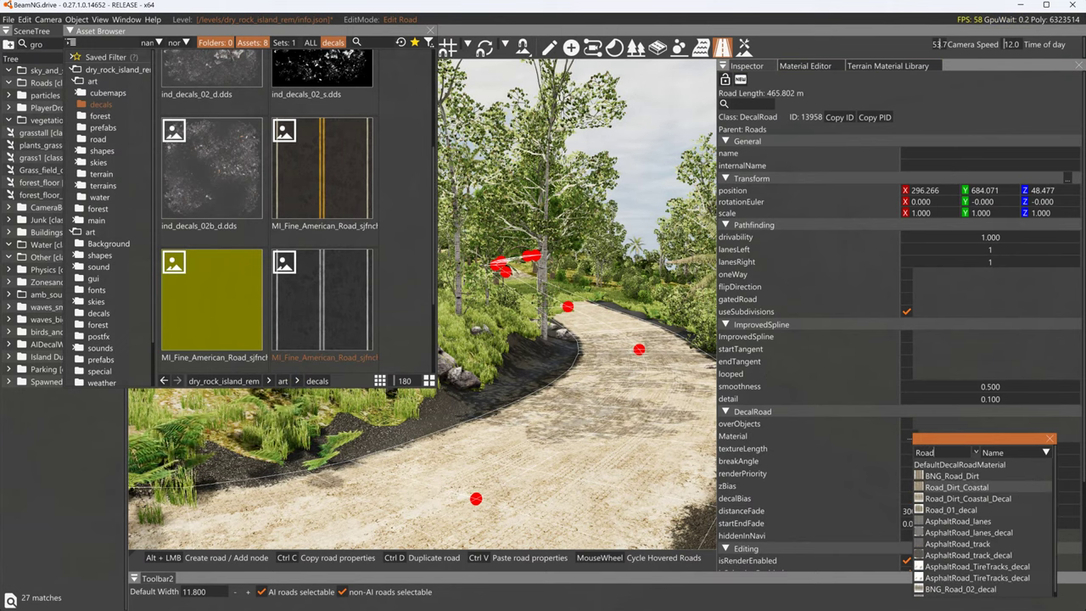
type("1")
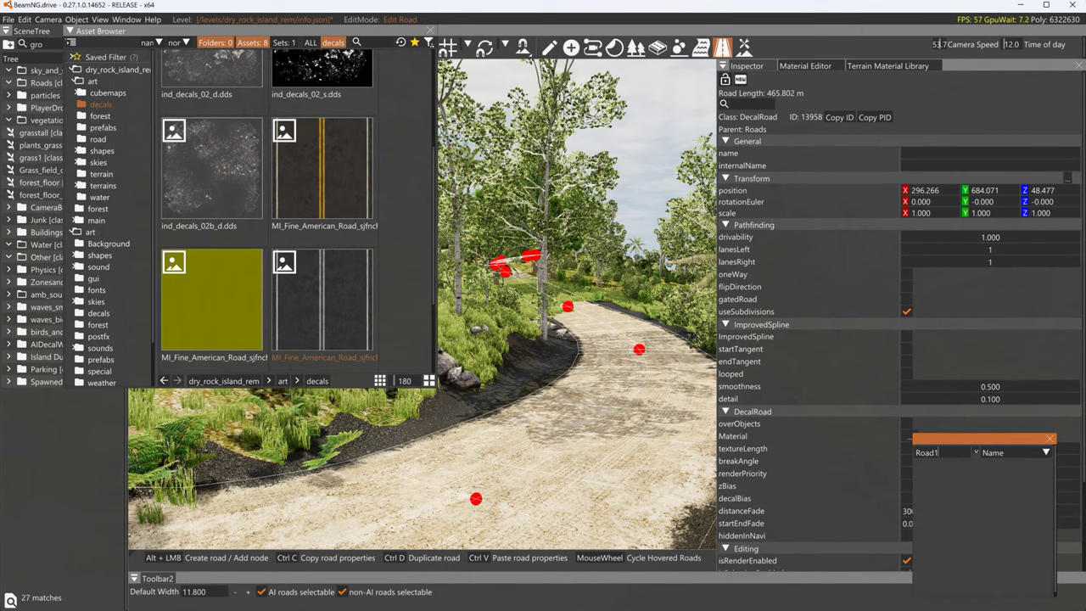
key("BackSpace")
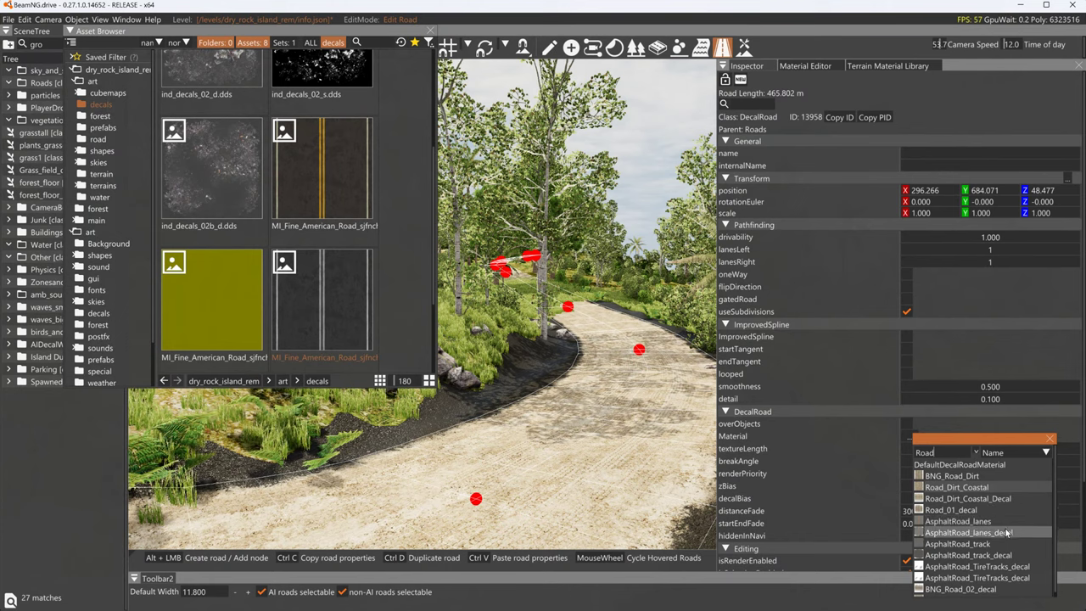
scroll(1007, 532, "down", 3)
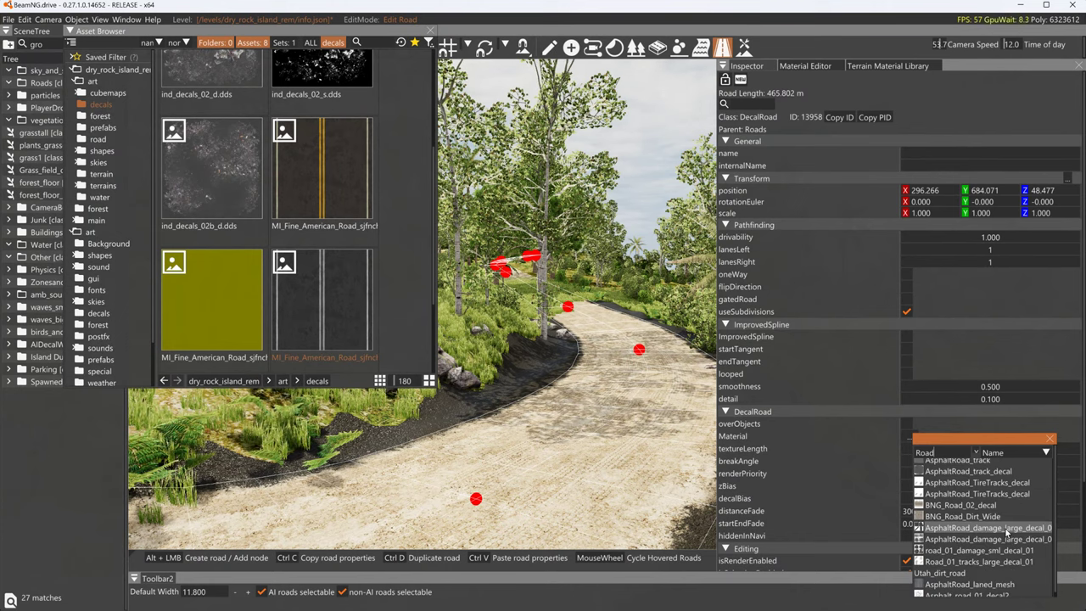
scroll(993, 579, "up", 3)
scroll(995, 581, "down", 3)
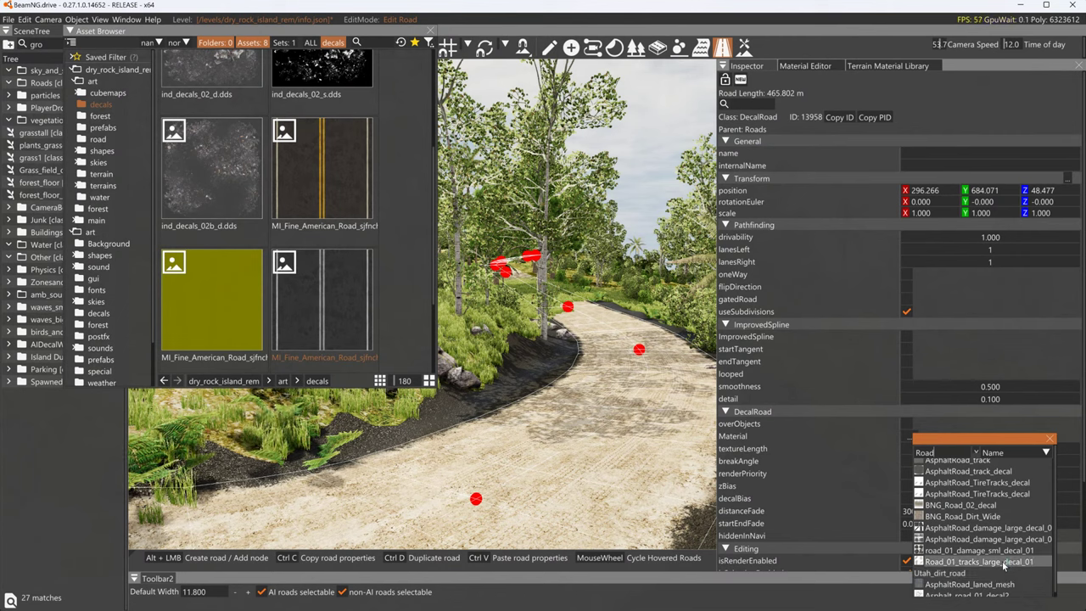
scroll(1004, 567, "up", 3)
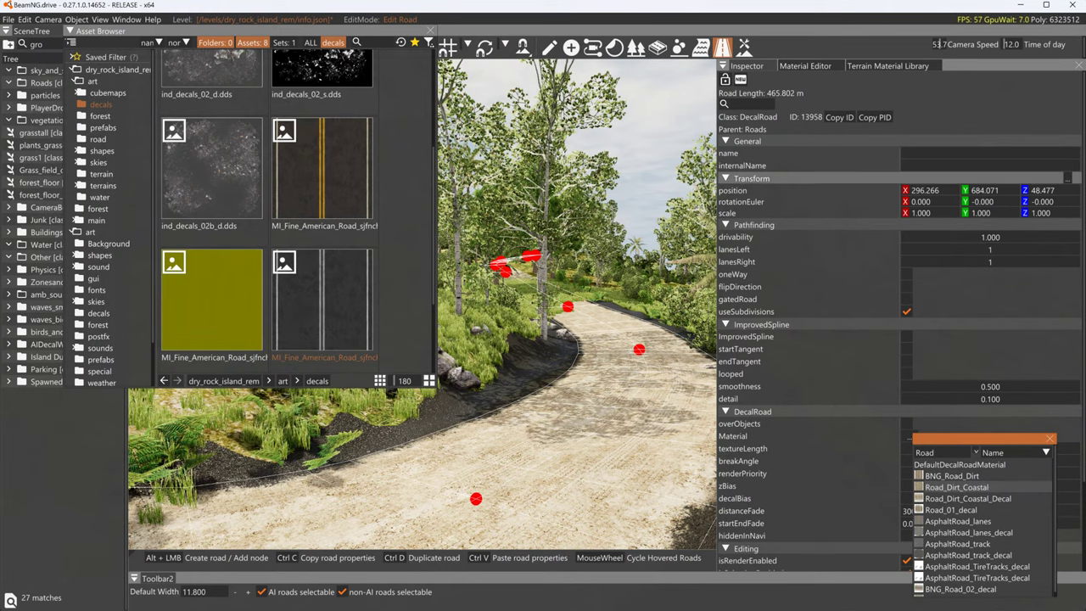
Recheck Road1_Decal's texture maps, anisotropic filtering and RoadAndPath tag in the Material Editor, and save the modified materials
left_click(803, 67)
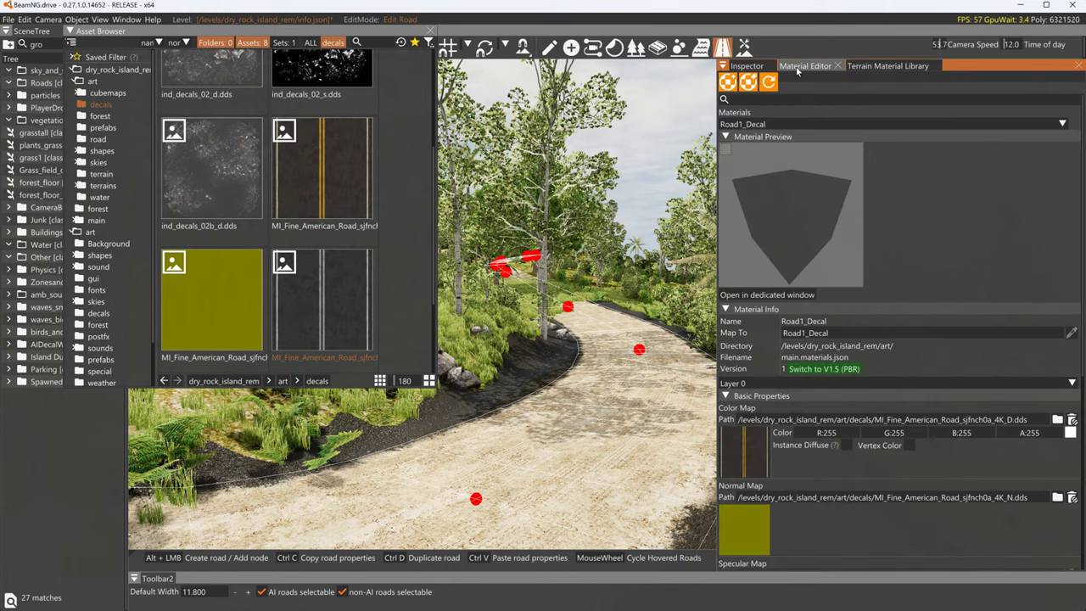
left_click(789, 124)
left_click(930, 400)
scroll(927, 424, "down", 5)
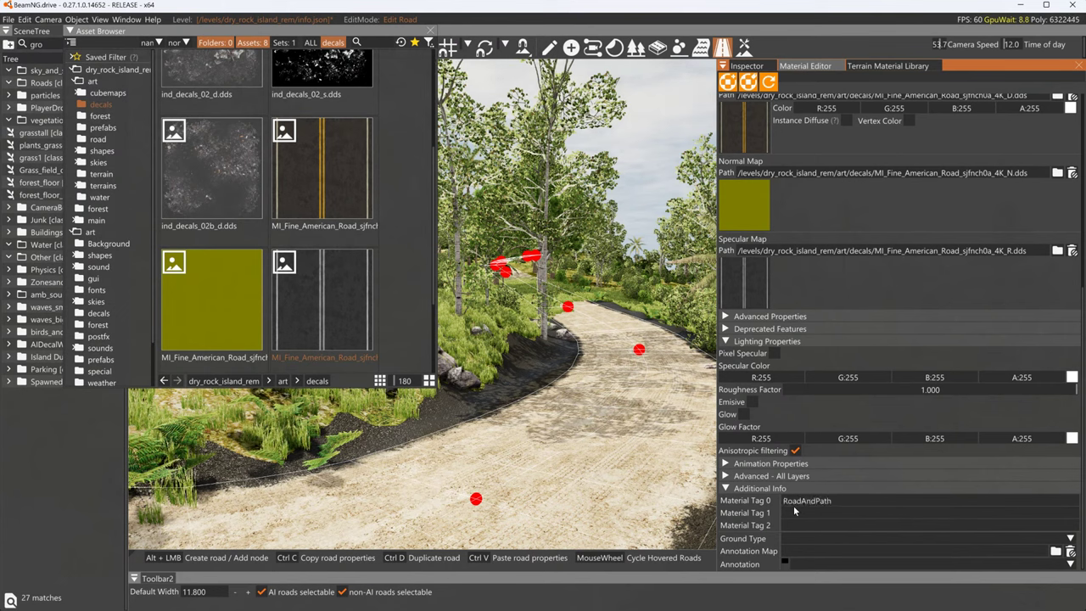
scroll(898, 312, "up", 5)
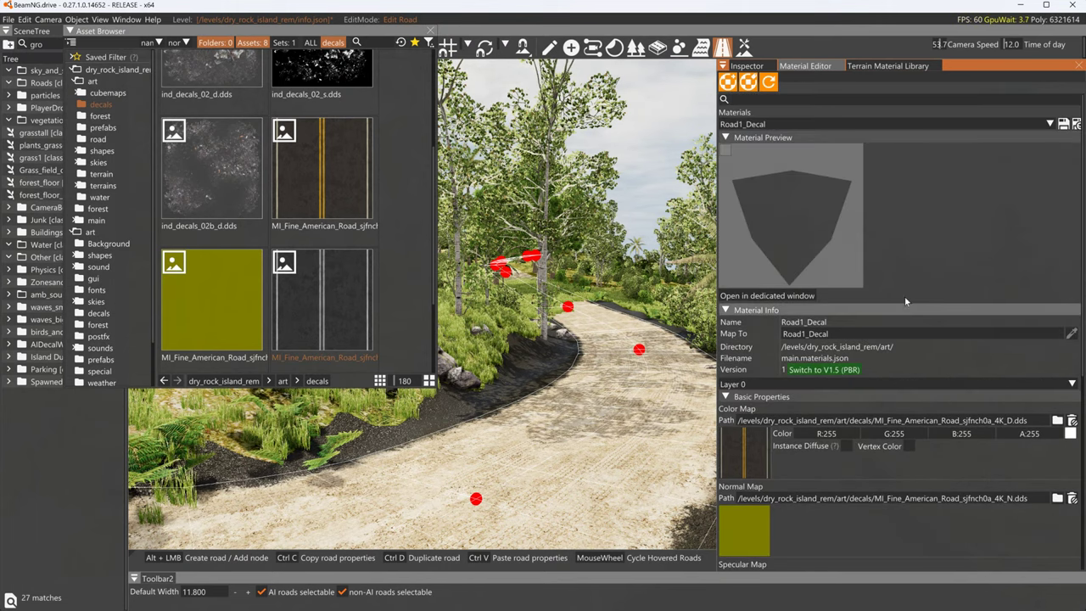
left_click(1063, 124)
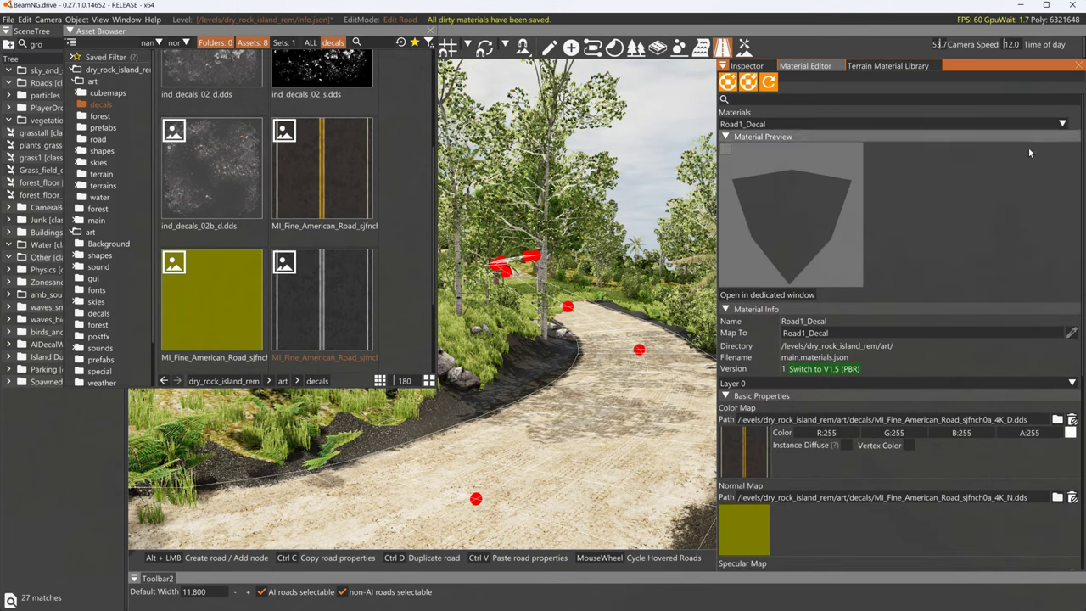
Assign the Road1_Decal material to the selected decal road
left_click(745, 65)
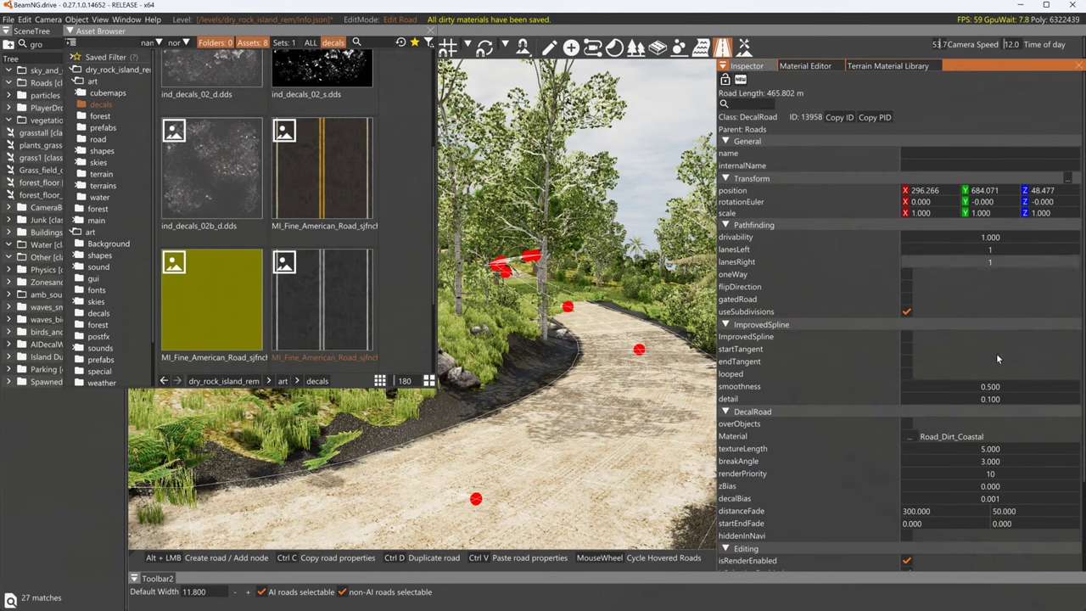
left_click(921, 436)
left_click_drag(944, 451, 901, 452)
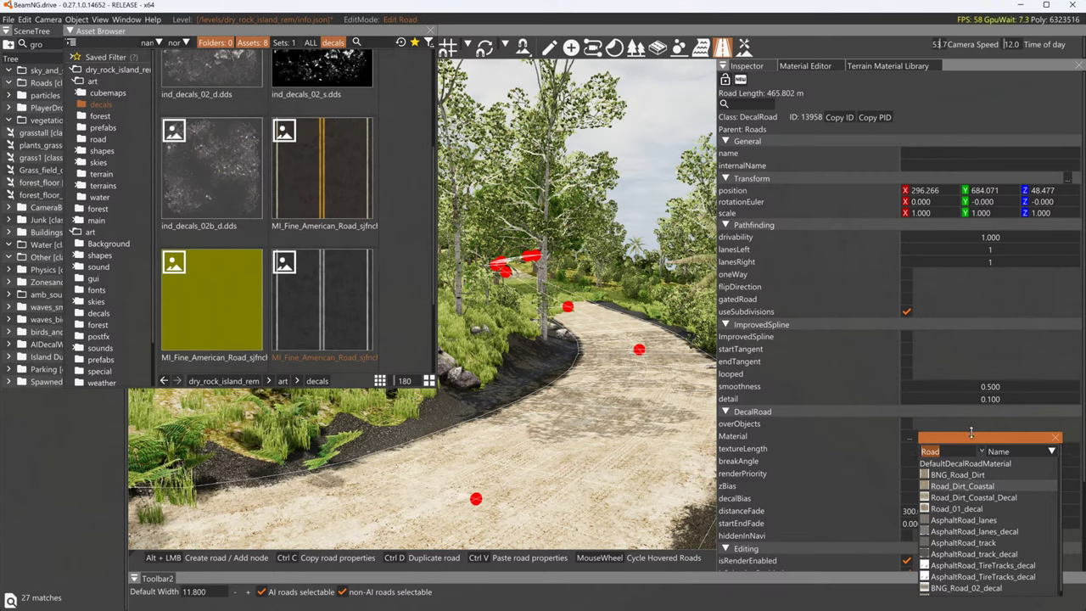
left_click(942, 536)
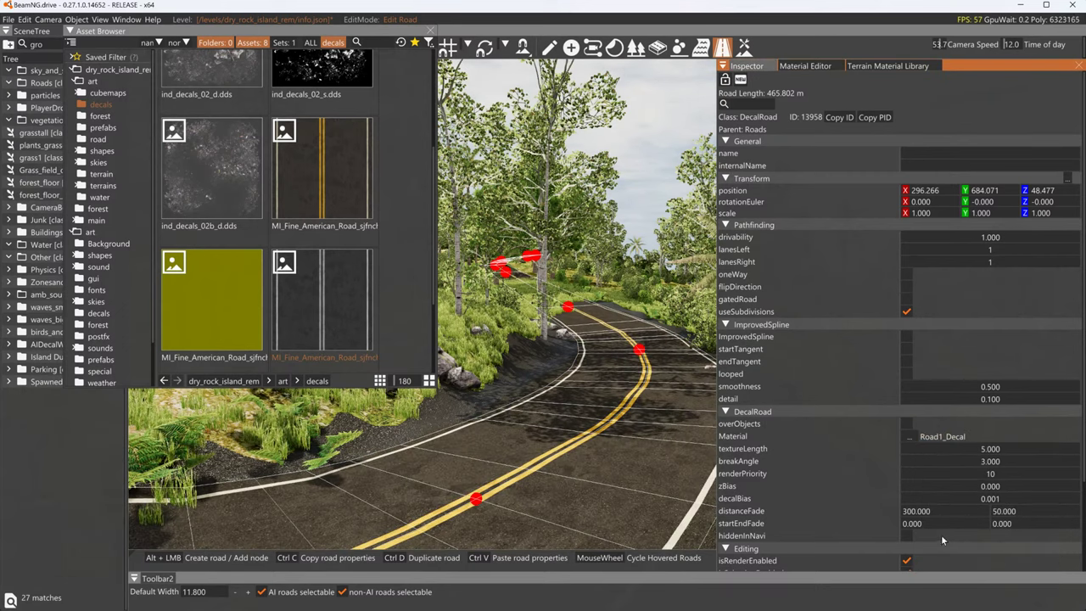
Close the Asset Browser and paint asphalt terrain over the grass along the left edge of the straight road section, using brush size 3
left_click(430, 33)
key("w")
key("w")
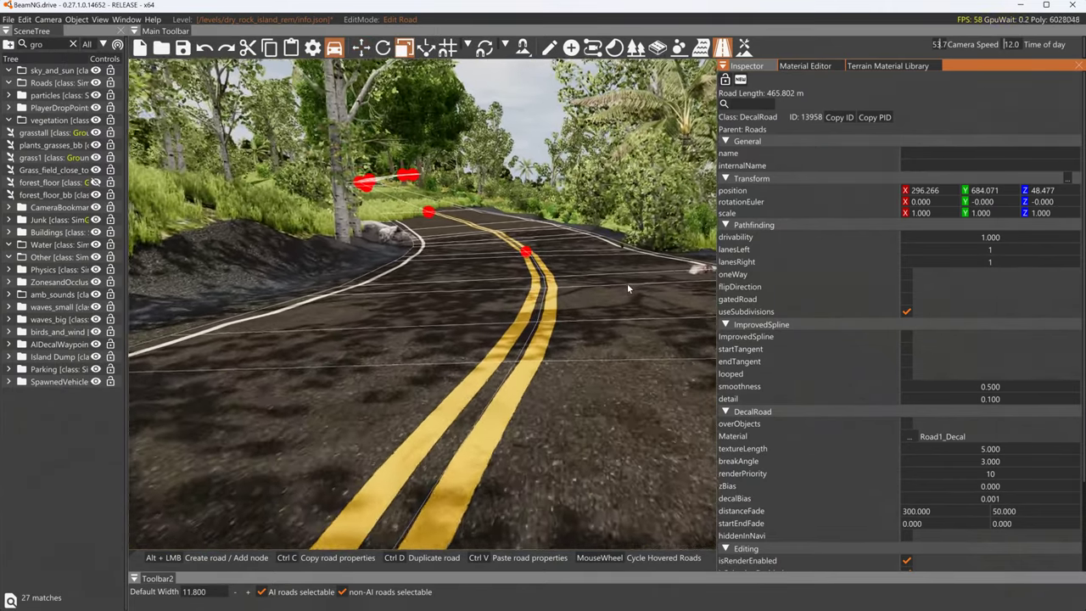
key("w")
right_click_drag(628, 285, 537, 276)
key("w")
mouse_move(666, 280)
right_mouse_down()
mouse_move(666, 233)
mouse_move(665, 297)
right_mouse_up()
left_click(745, 49)
mouse_move(616, 234)
left_mouse_down()
mouse_move(461, 328)
mouse_move(509, 230)
mouse_move(554, 191)
mouse_move(544, 209)
mouse_move(510, 193)
mouse_move(492, 257)
left_mouse_up()
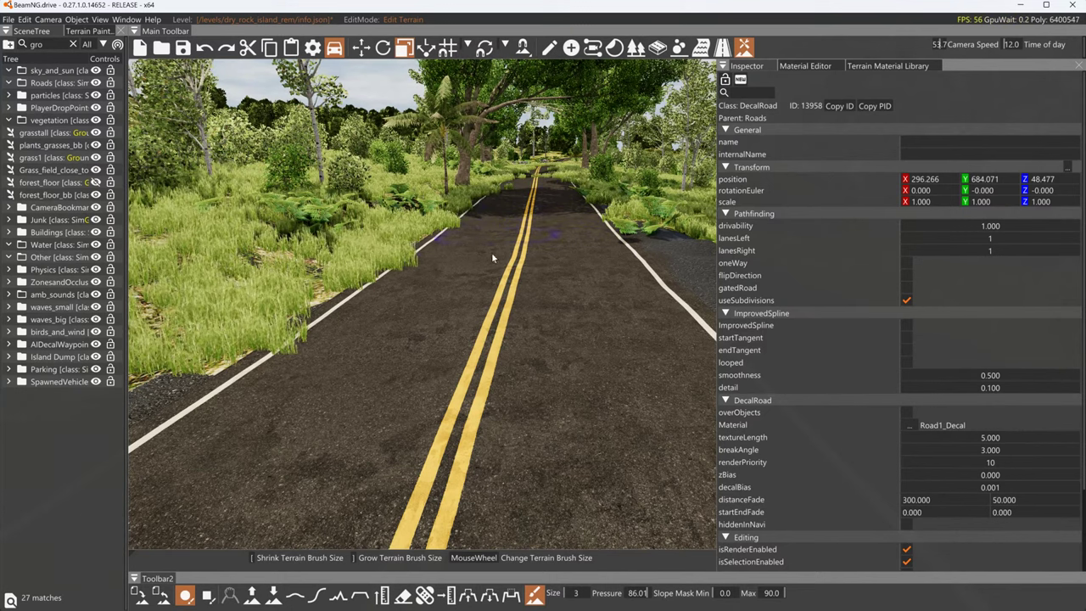
mouse_move(551, 190)
left_mouse_down()
mouse_move(504, 176)
mouse_move(483, 225)
mouse_move(347, 360)
left_mouse_up()
mouse_move(470, 255)
left_mouse_down()
mouse_move(567, 198)
mouse_move(566, 220)
left_mouse_up()
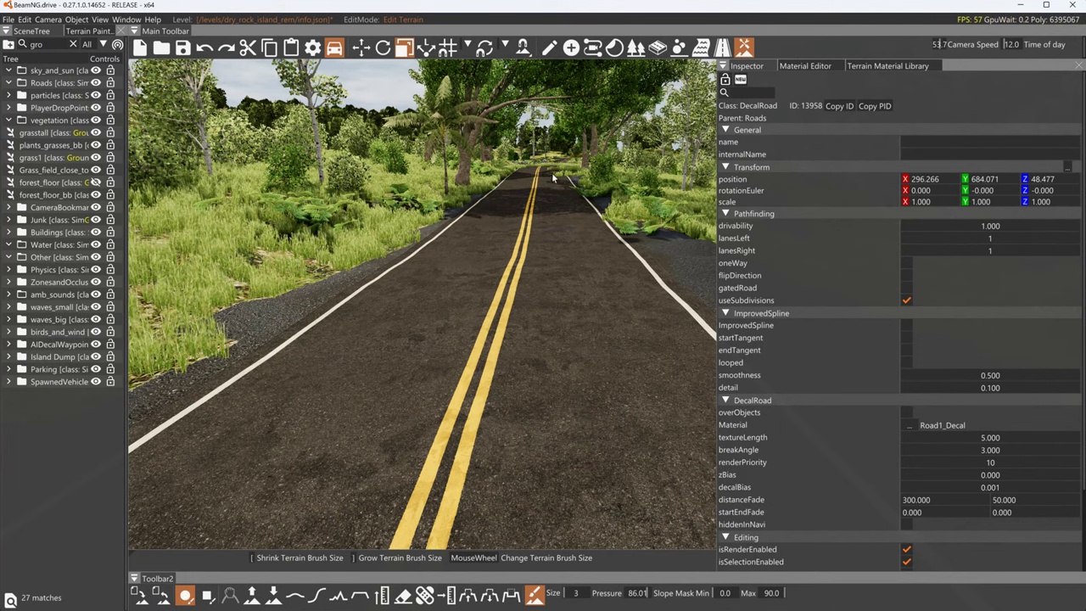
Paint asphalt terrain along the left shoulder of the following road stretch with the size 3 brush
mouse_move(544, 310)
right_mouse_down()
mouse_move(546, 212)
mouse_move(537, 255)
right_mouse_up()
key("w")
mouse_move(537, 256)
left_mouse_down()
mouse_move(495, 298)
mouse_move(546, 112)
mouse_move(538, 228)
mouse_move(433, 395)
left_mouse_up()
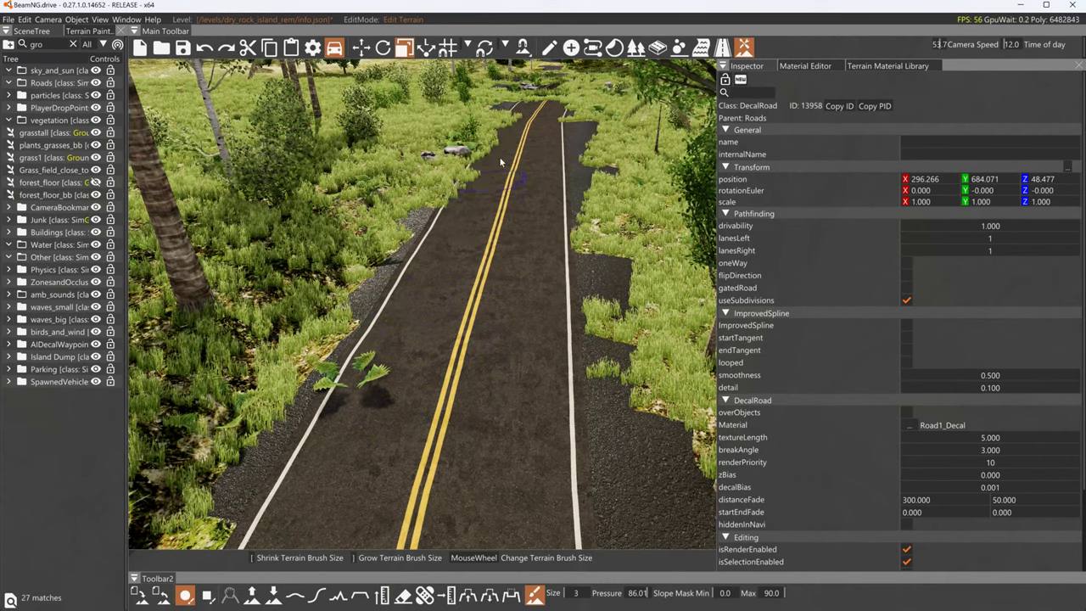
mouse_move(506, 108)
left_mouse_down()
mouse_move(466, 195)
mouse_move(489, 241)
mouse_move(571, 92)
left_mouse_up()
Set the terrain brush size to 5 and paint asphalt beneath the road's end where it meets the dirt road
mouse_move(570, 92)
right_mouse_down()
mouse_move(569, 123)
mouse_move(571, 103)
right_mouse_up()
key("w")
scroll(551, 280, "up", 6)
mouse_move(534, 326)
left_mouse_down()
mouse_move(506, 214)
mouse_move(499, 241)
left_mouse_up()
scroll(488, 267, "down", 4)
left_click_drag(477, 283, 494, 367)
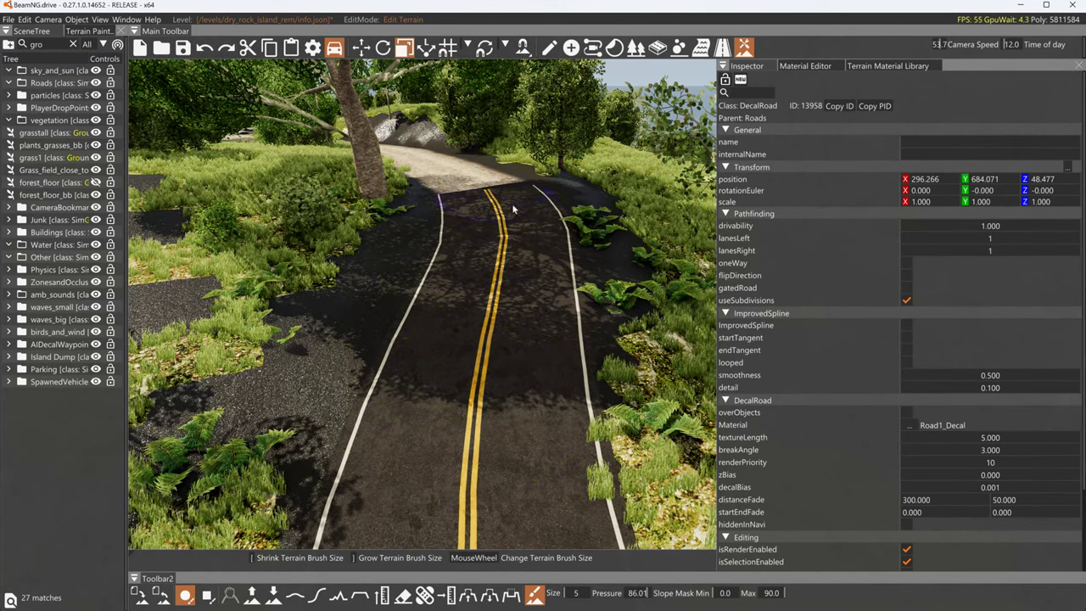
Move the decal road's end node onto the dirt road, to about -143.2, 685.3, and set the first startEndFade value to 15
left_click(722, 47)
left_click(487, 194)
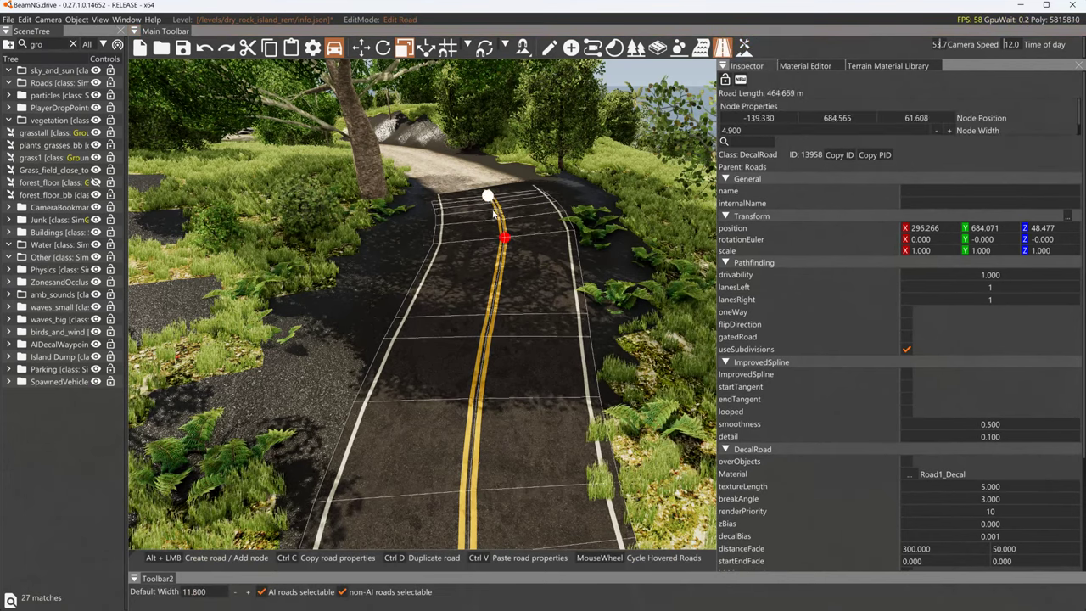
left_click_drag(491, 210, 472, 179)
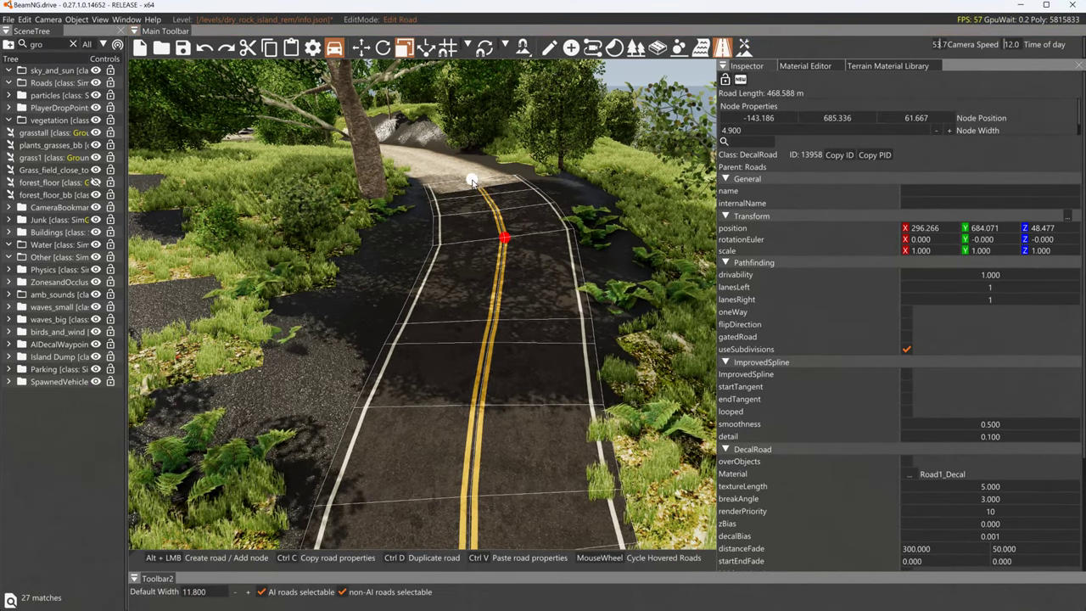
left_click(918, 561)
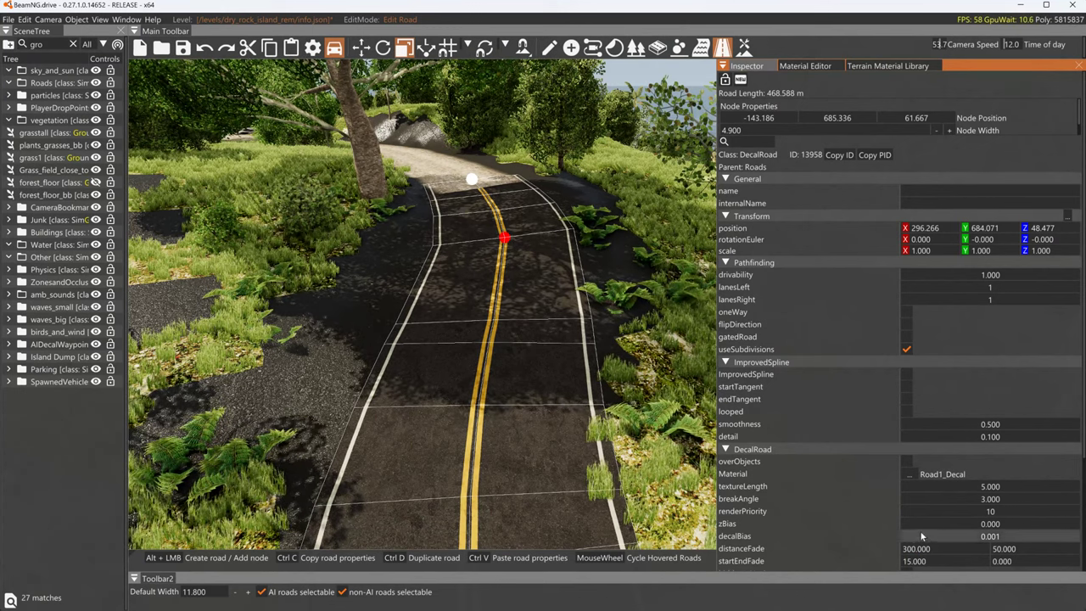
Move the node next to the road's end toward the grassy left side, to about -131.1, 678.1, forming a curve
left_click_drag(510, 244, 378, 310)
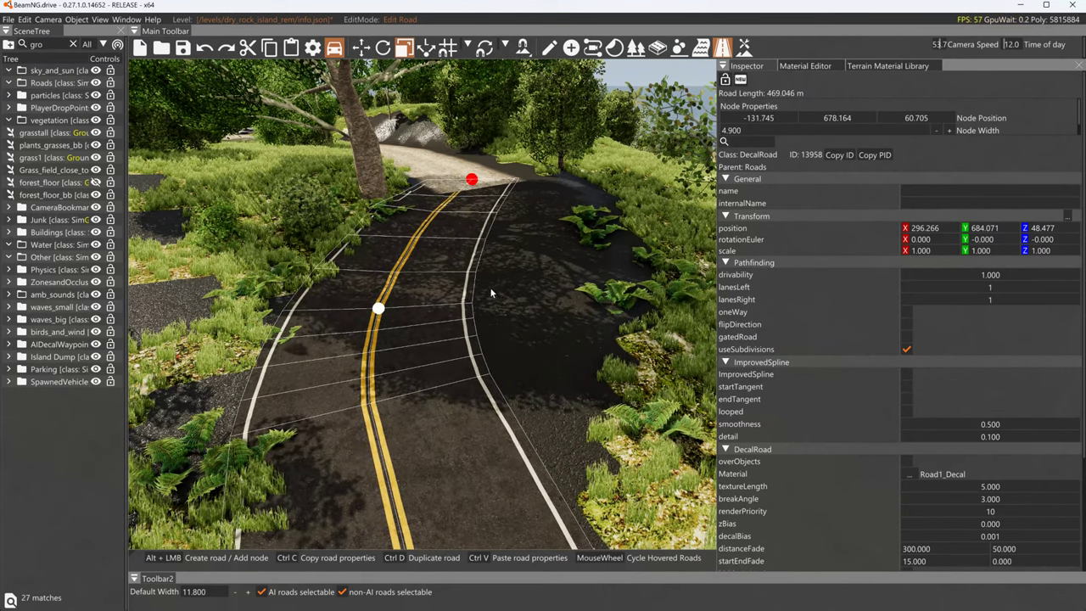
mouse_move(378, 309)
left_mouse_down()
mouse_move(390, 317)
mouse_move(381, 323)
left_mouse_up()
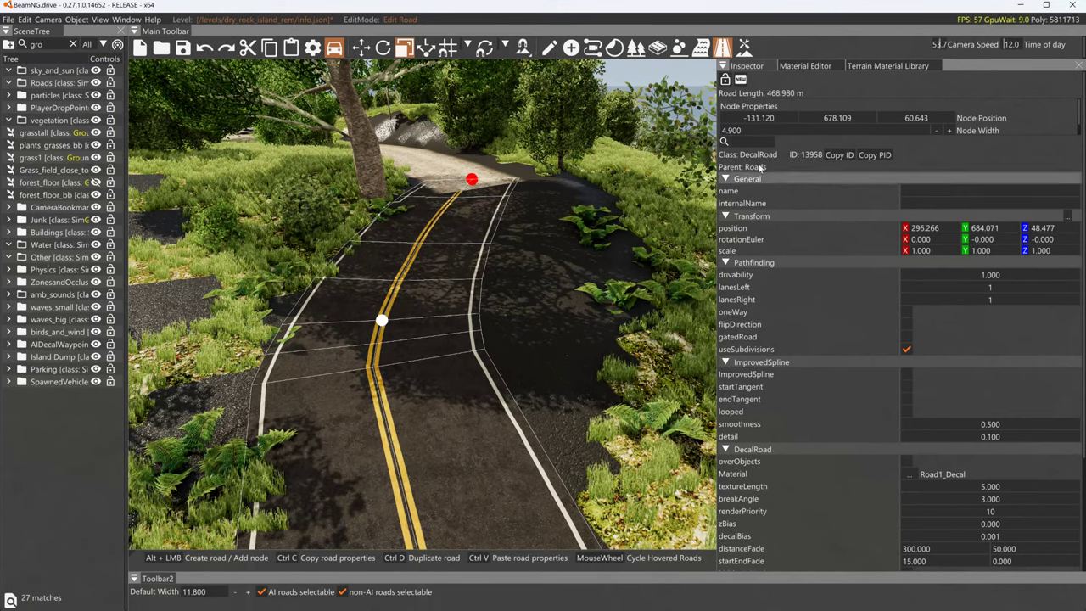
Set Road1_Decal's Alpha Blend Mode to LerpAlpha in its advanced all-layers properties
left_click(806, 65)
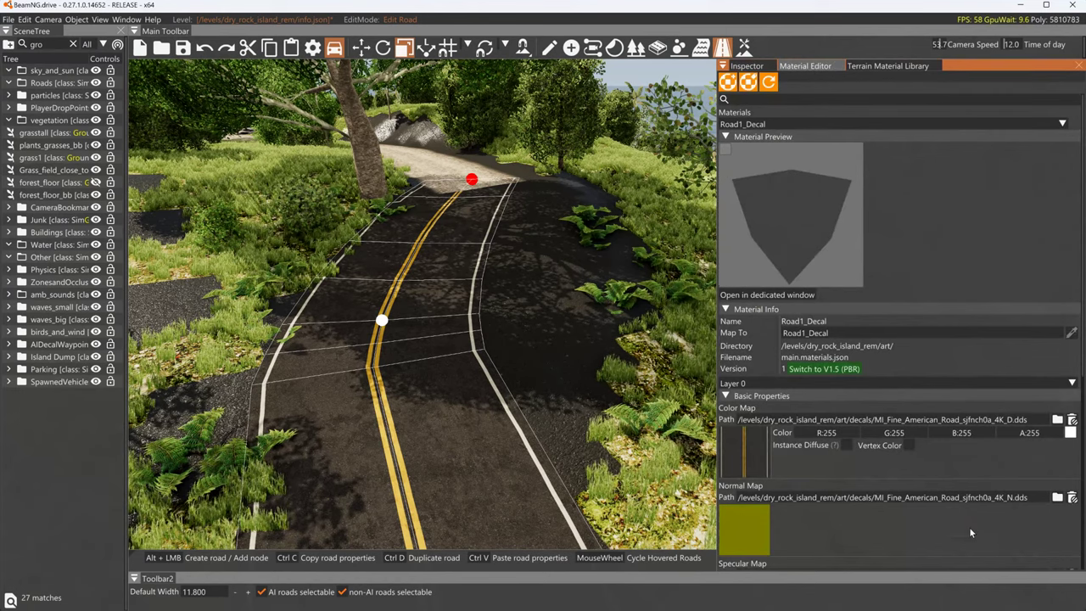
scroll(969, 527, "down", 5)
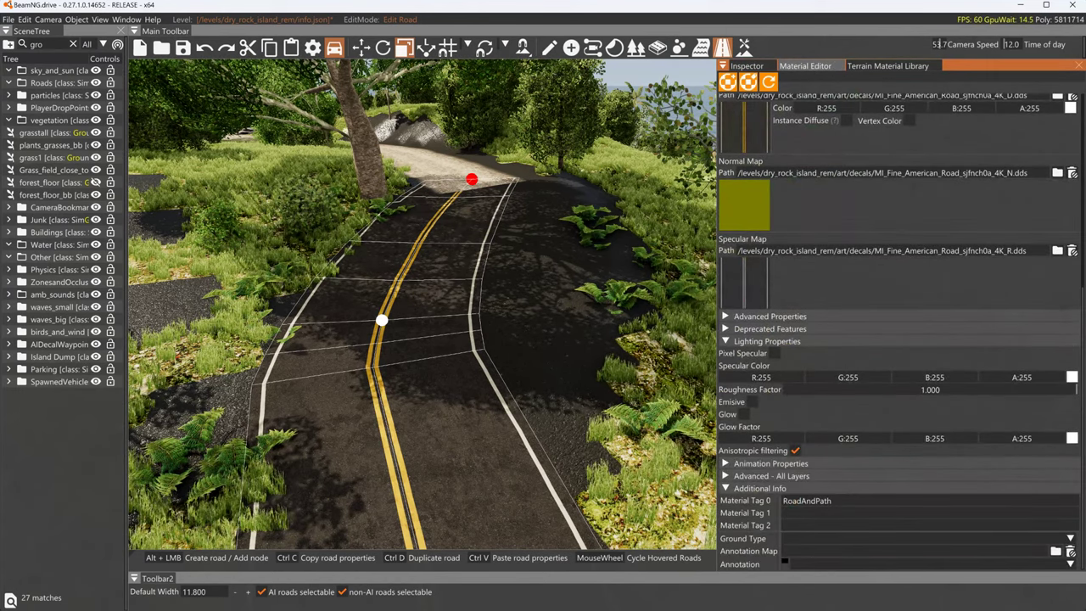
left_click(797, 478)
left_click(866, 483)
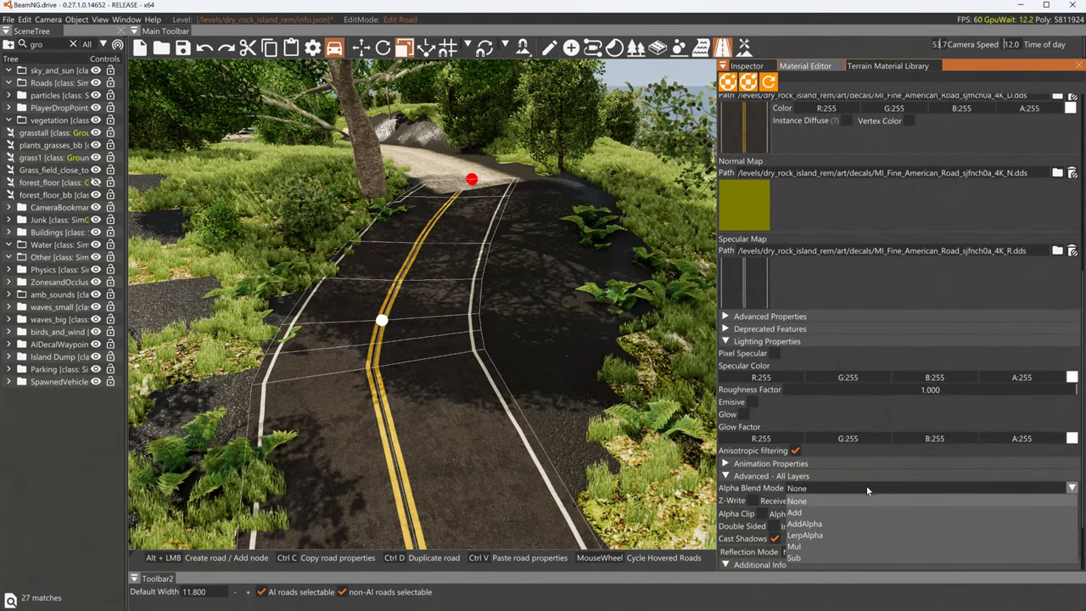
left_click(866, 486)
left_click(867, 486)
left_click(819, 535)
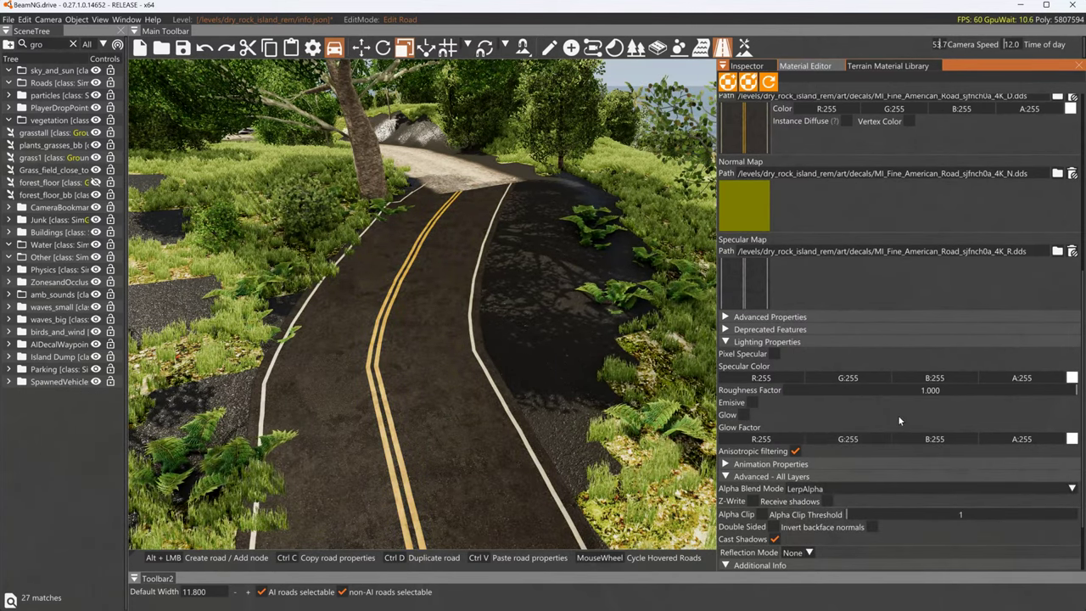
Save the edited Road1_Decal material
scroll(956, 260, "up", 10)
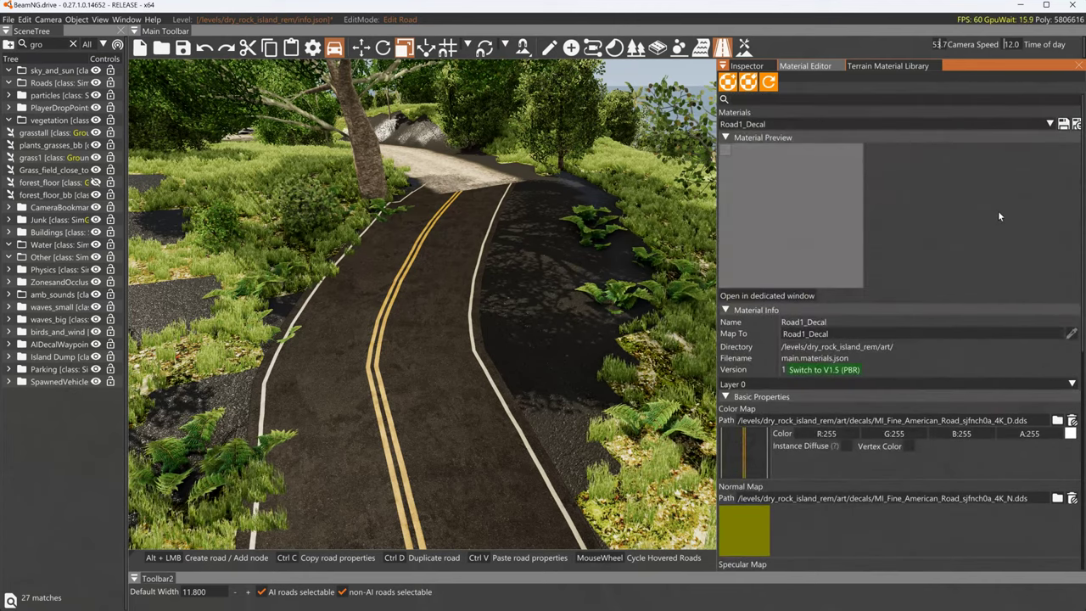
left_click(1077, 124)
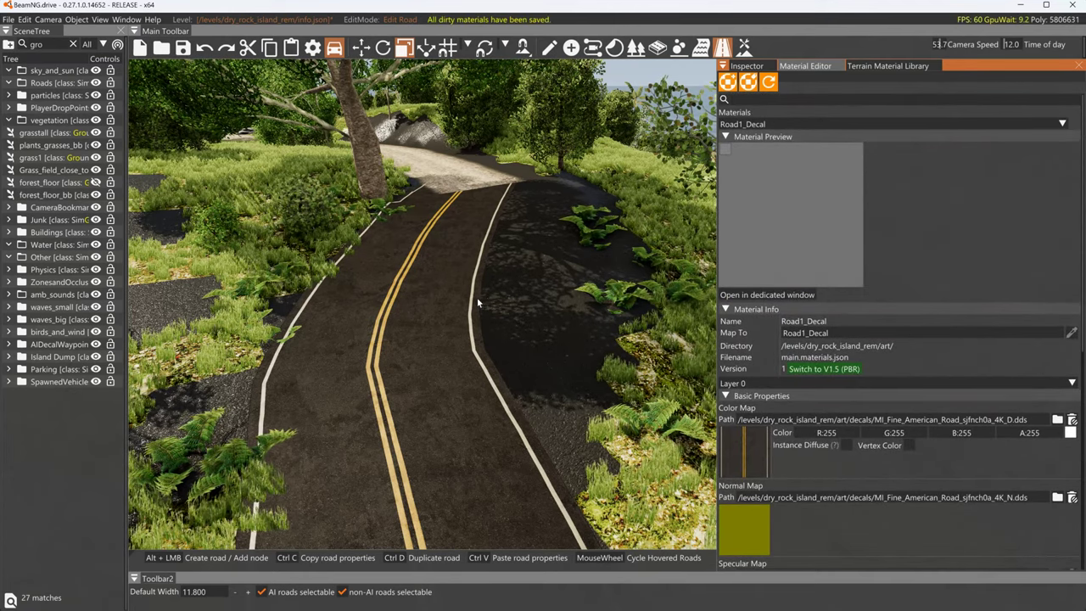
Duplicate the decal road and bend the copy rightward, moving its end node beside the tree and the node before it to about -132.4, 682.7
key("w")
mouse_move(393, 319)
right_mouse_down()
mouse_move(288, 319)
mouse_move(237, 284)
mouse_move(223, 225)
mouse_move(222, 276)
mouse_move(246, 297)
mouse_move(305, 316)
mouse_move(393, 320)
right_mouse_up()
key("w")
key("w")
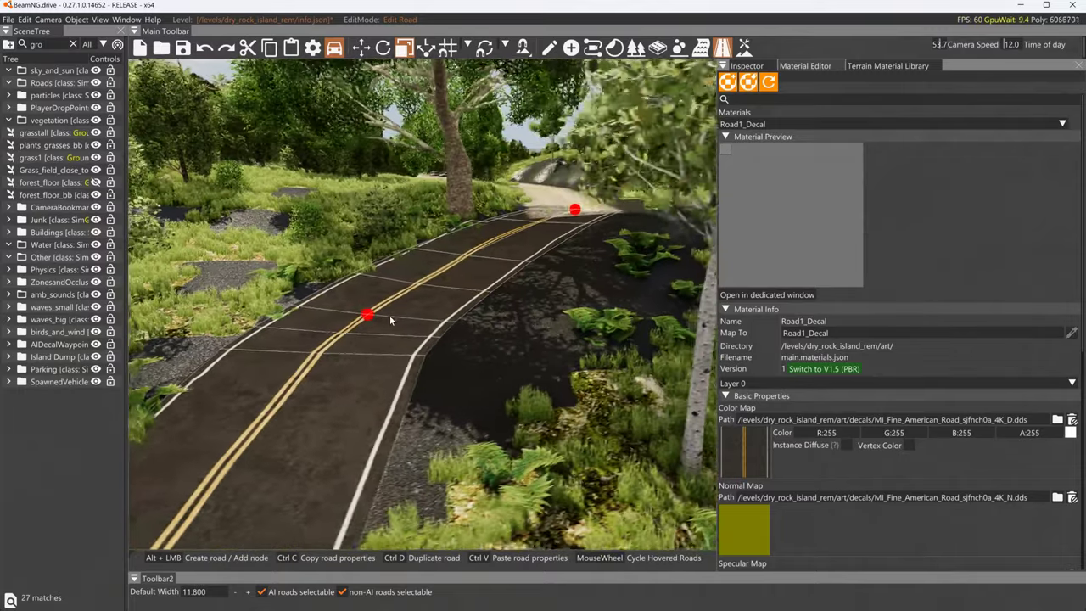
left_click_drag(394, 309, 590, 335)
left_click_drag(577, 207, 504, 176)
left_click_drag(590, 338, 565, 272)
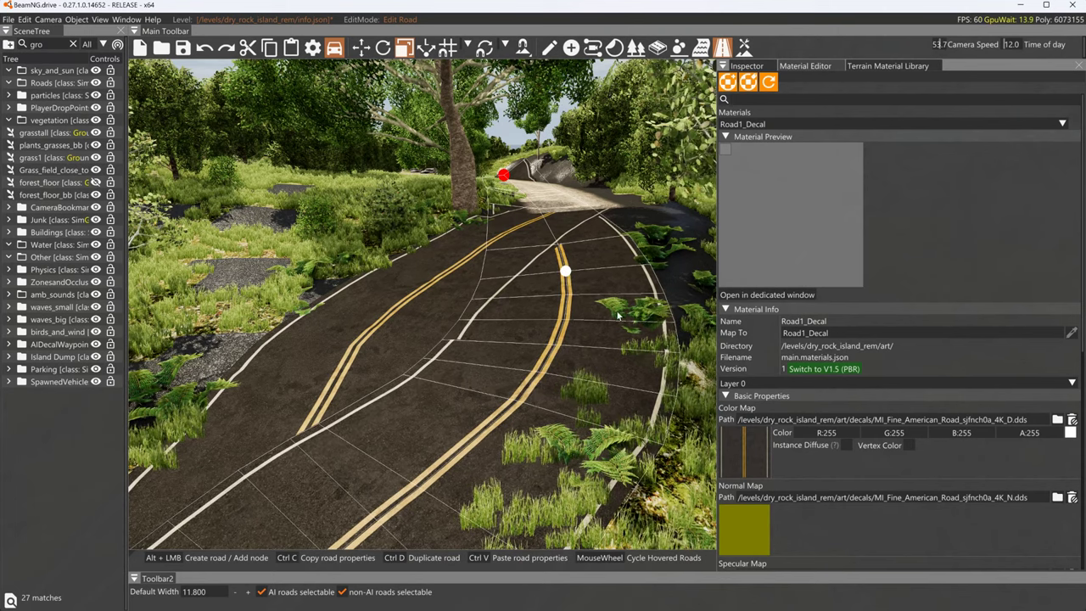
Set the duplicated road's renderPriority to 1
left_click(747, 66)
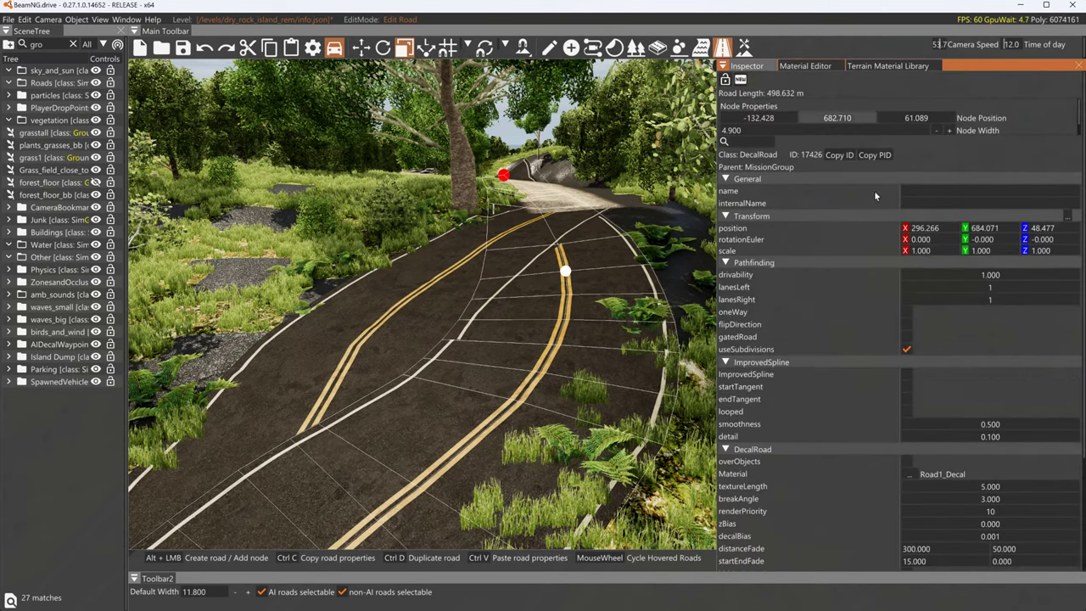
double_click(985, 512)
type("1")
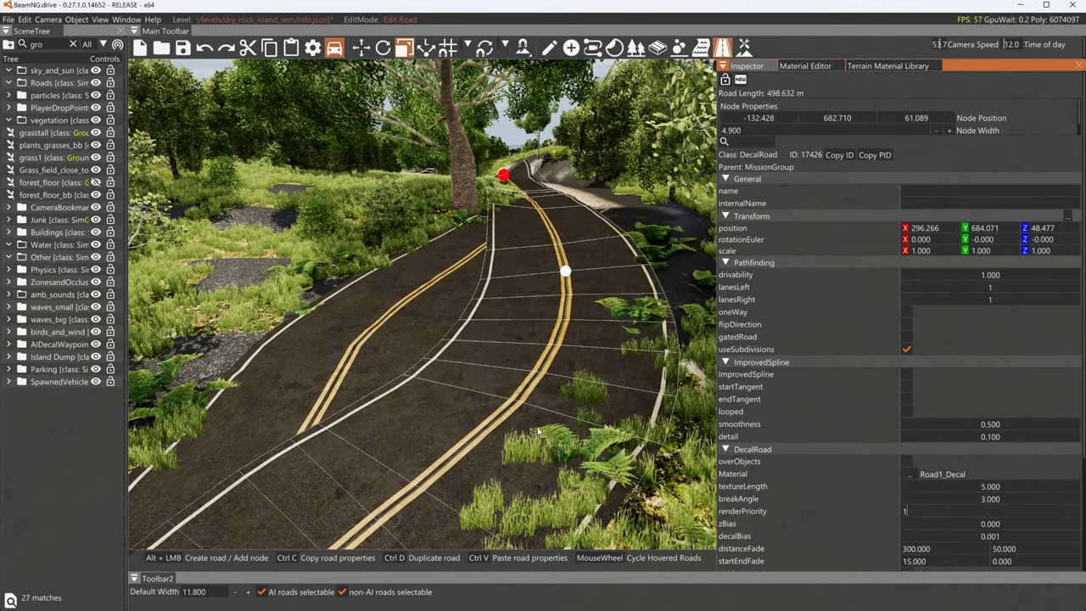
left_click(577, 237)
left_click(565, 272)
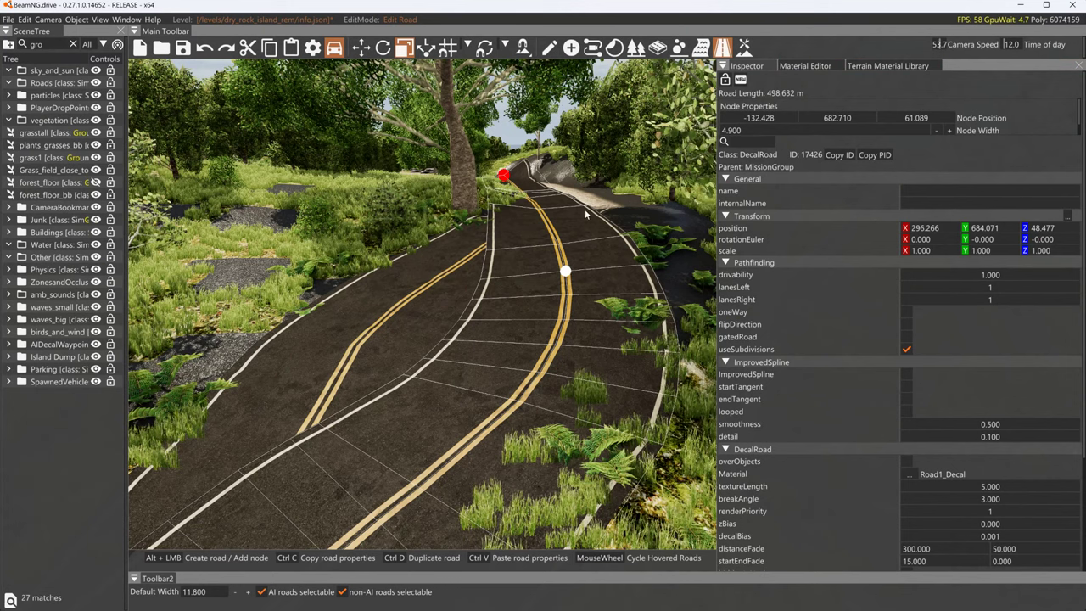
Duplicate the original road again and move the copy's end node to about -134.5, 686.0 and the node before it to about -128.7, 679.5
left_click(445, 282)
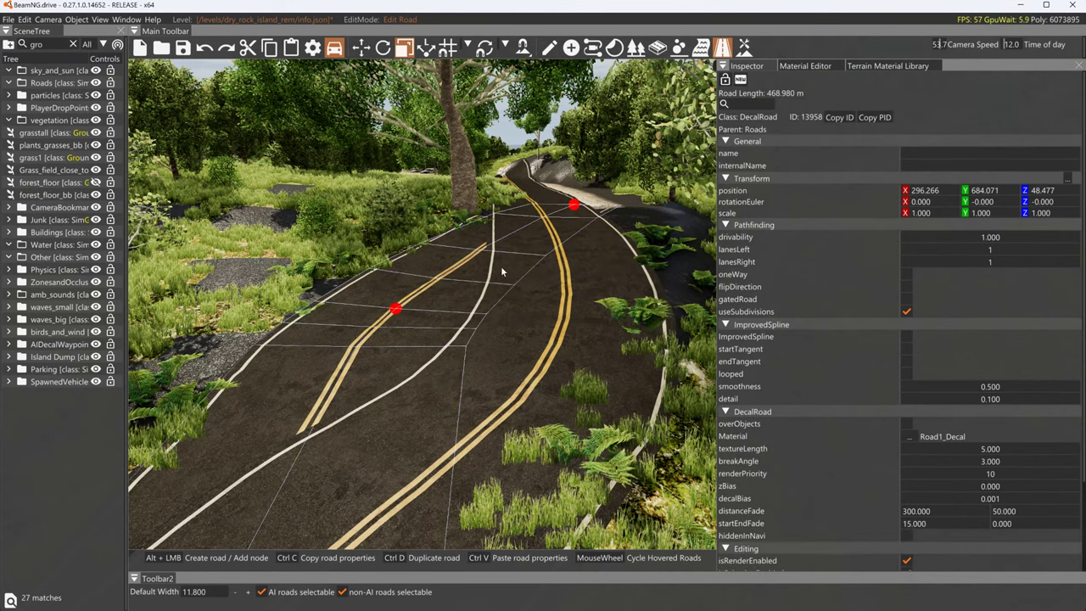
mouse_move(516, 272)
right_mouse_down()
mouse_move(474, 279)
mouse_move(533, 275)
right_mouse_up()
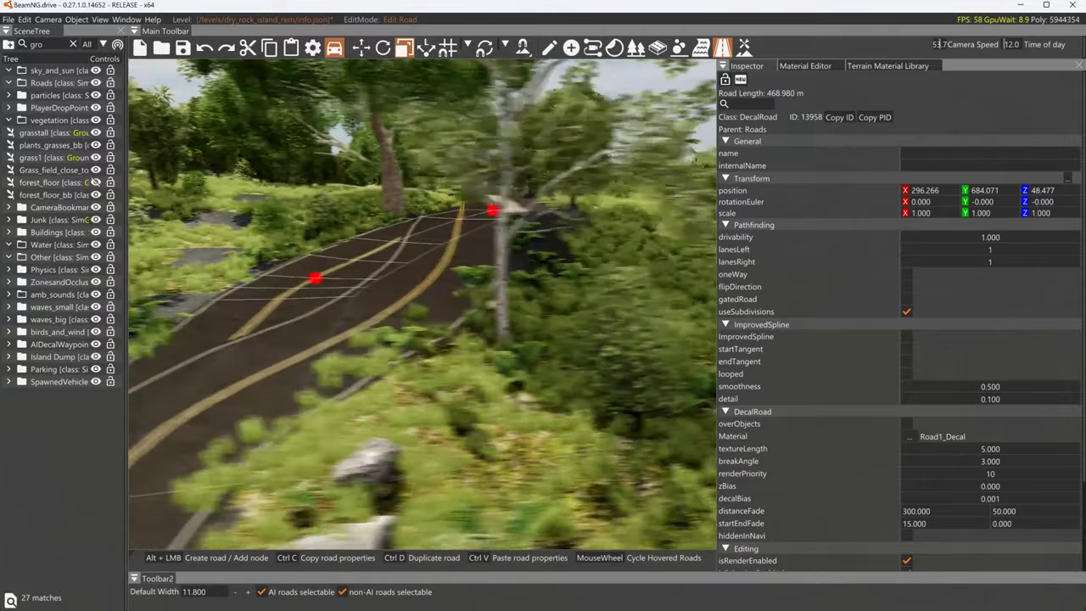
key("ctrl+d")
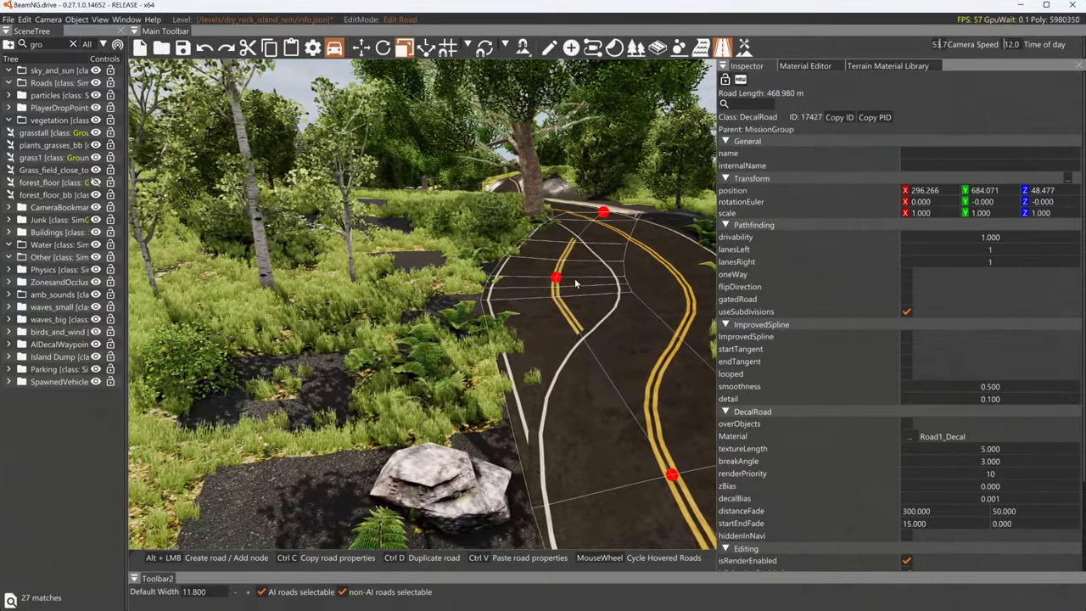
left_click_drag(604, 213, 695, 230)
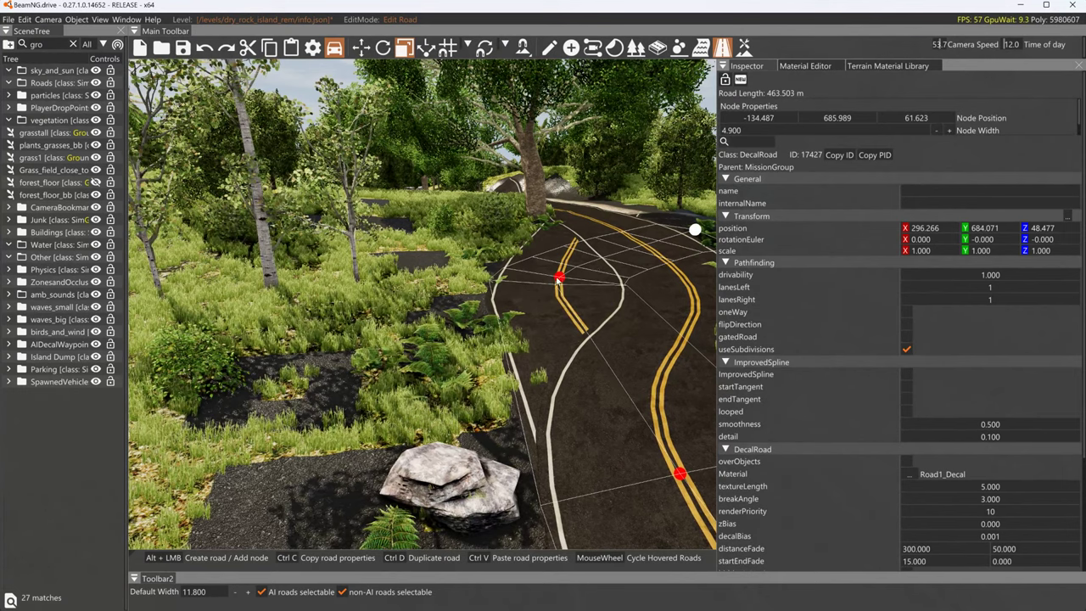
left_click_drag(560, 280, 625, 295)
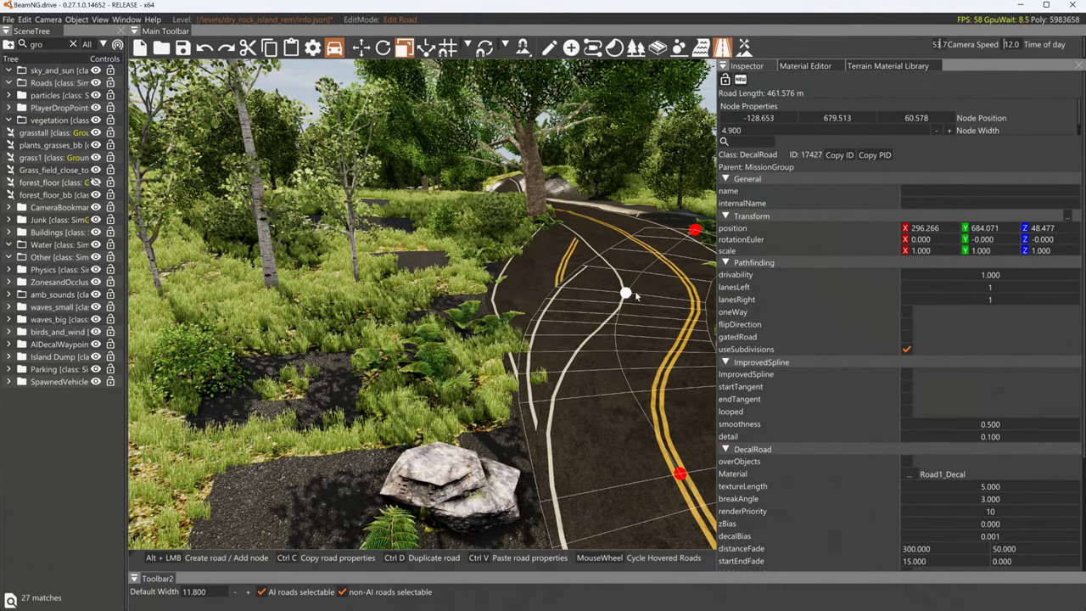
Set the second duplicate's renderPriority to 2 and move the first duplicate's bend node to about -134.0, 684.3
left_click(984, 511)
type("2")
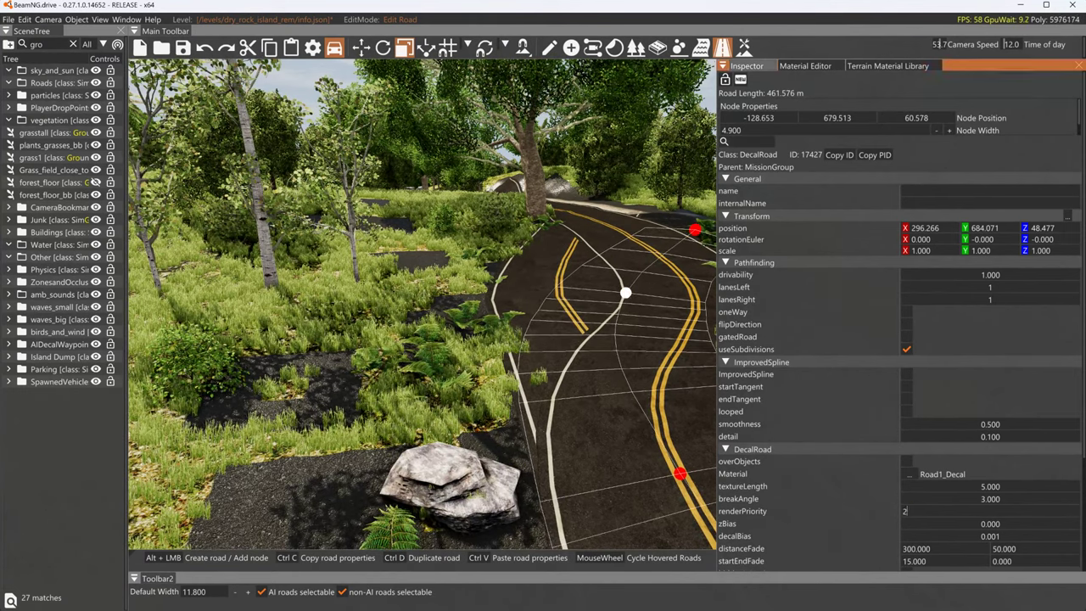
left_click(576, 268)
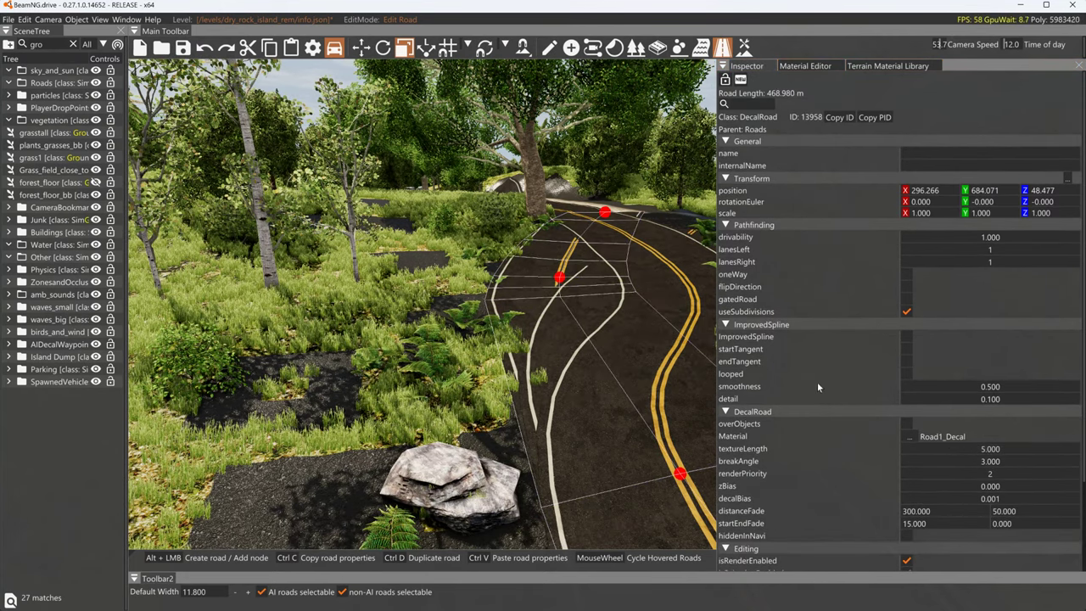
left_click(653, 248)
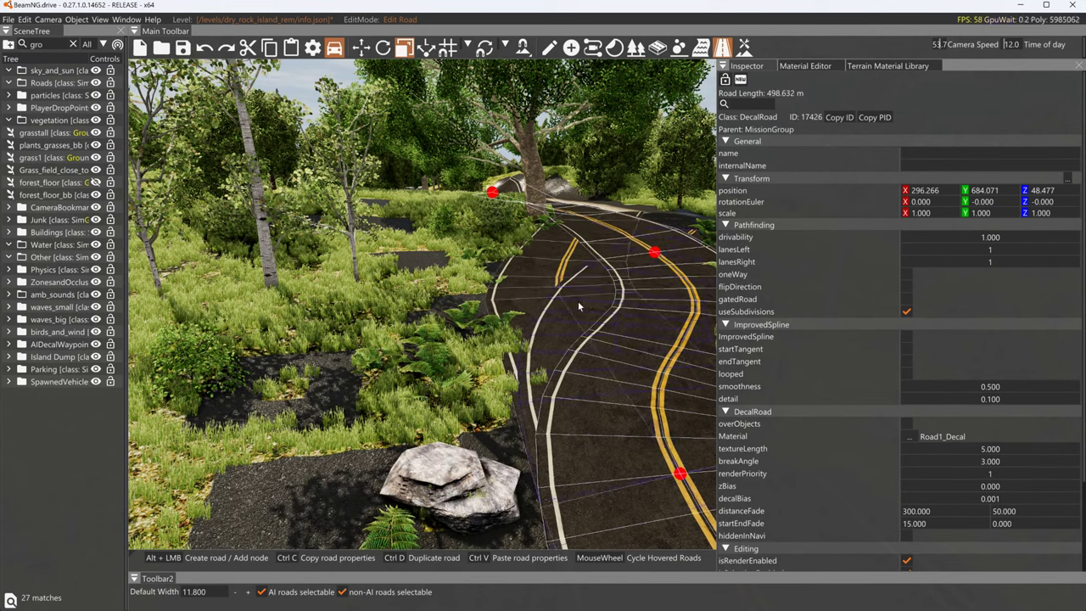
left_click_drag(655, 250, 670, 239)
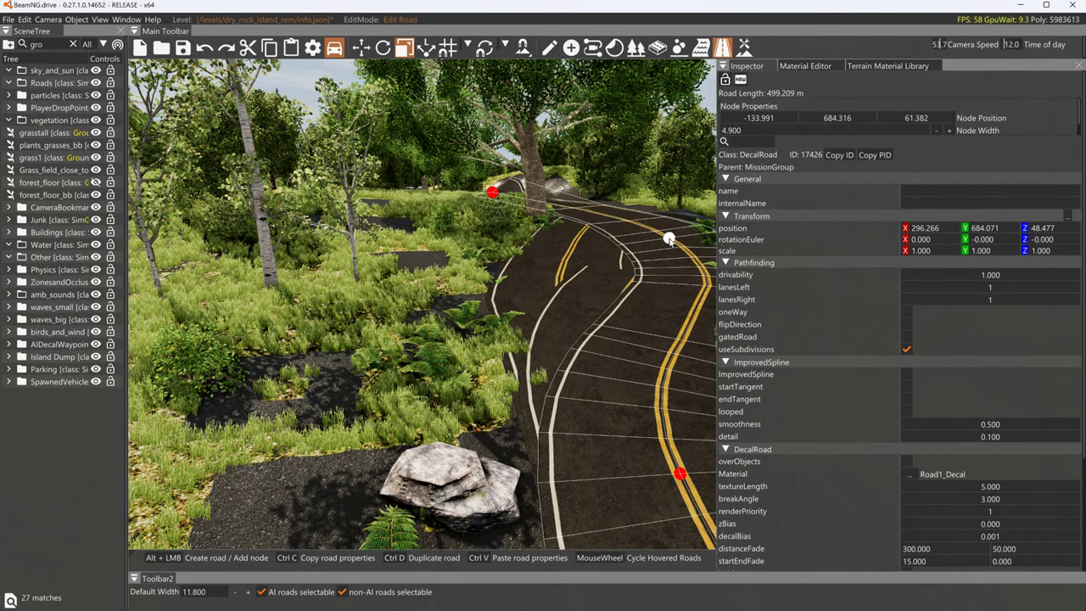
Clear the scene tree filter and compare the renderPriority of the two duplicated Road1_Decal roads, selecting each in the Decal Road Editor
left_click(73, 44)
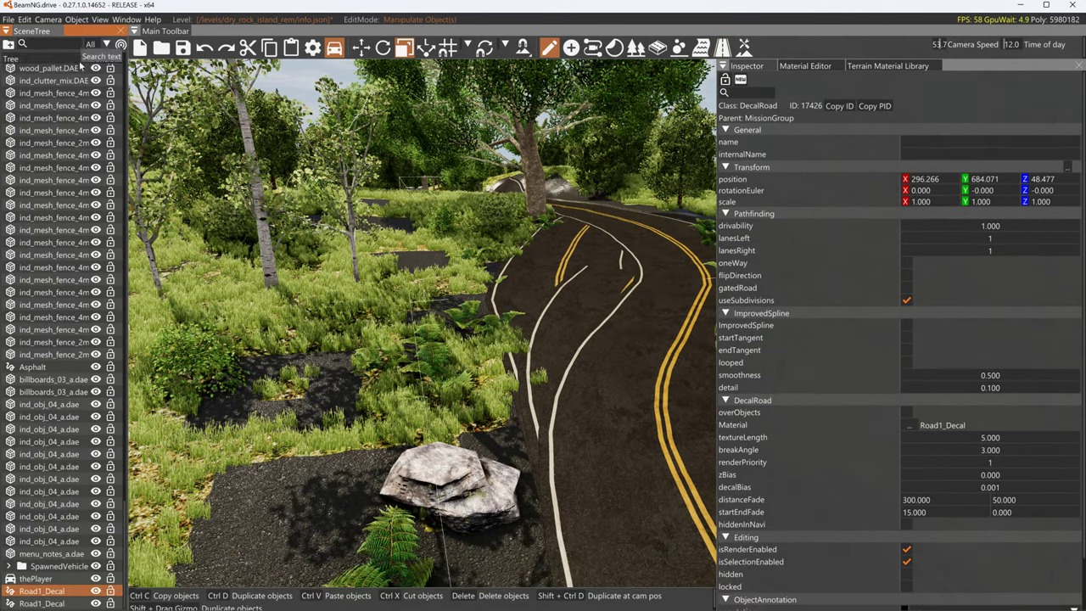
left_click(47, 603)
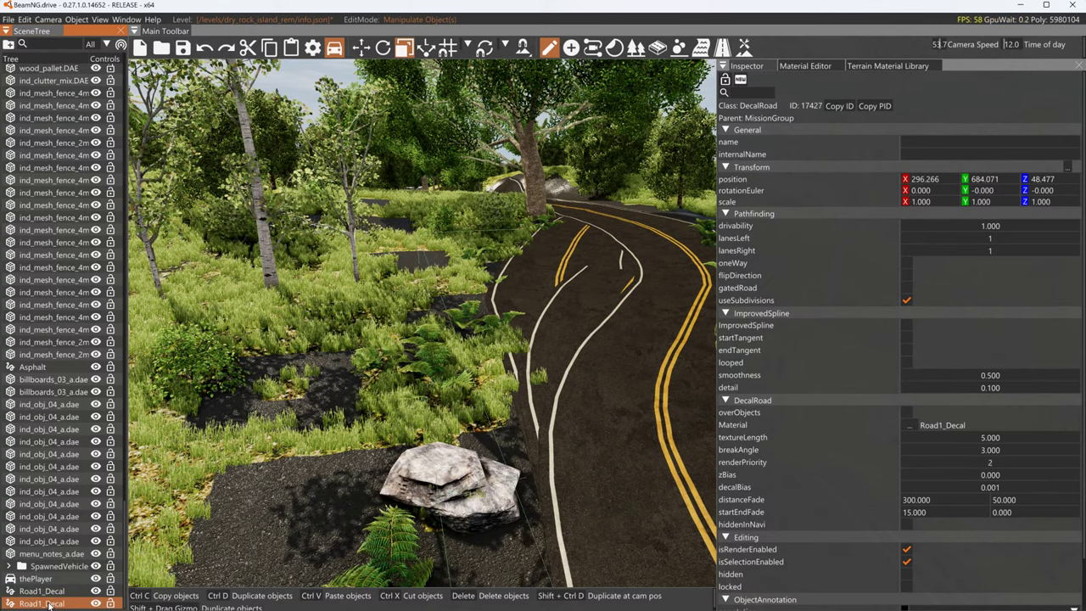
left_click(722, 46)
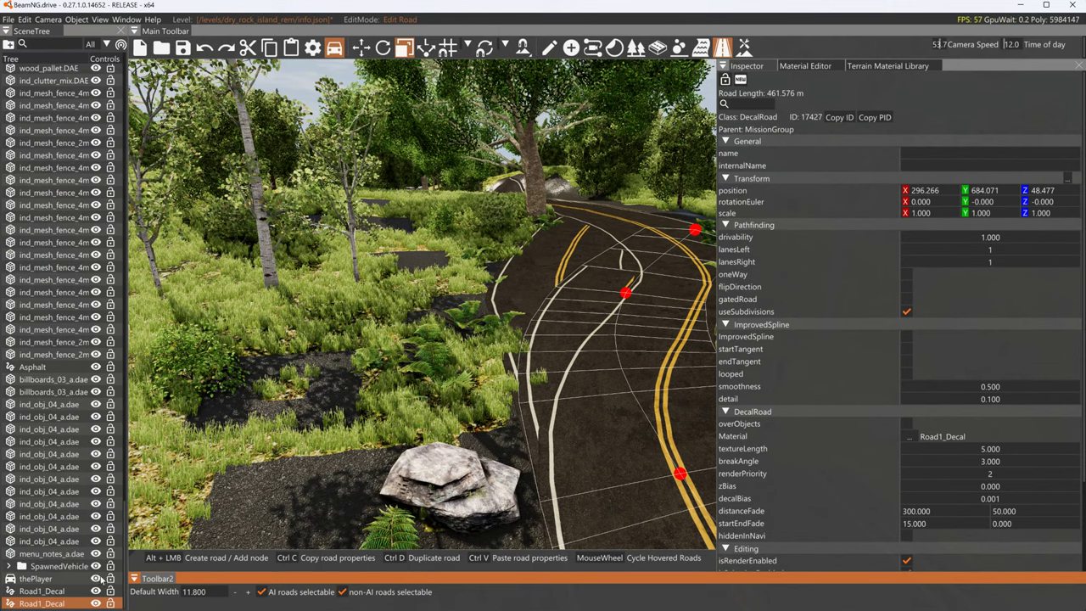
left_click(70, 591)
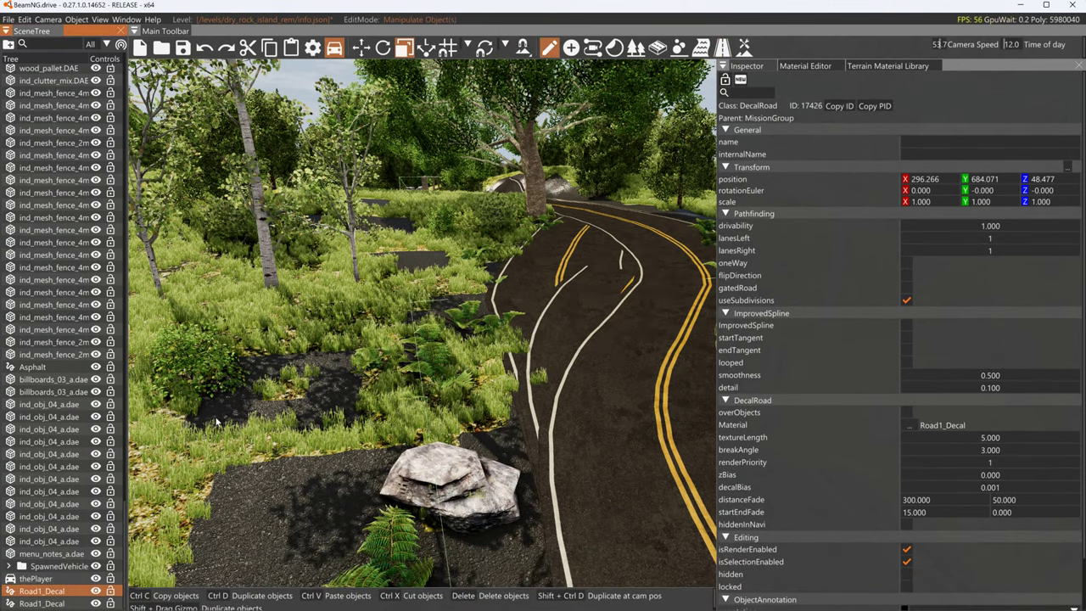
left_click(723, 47)
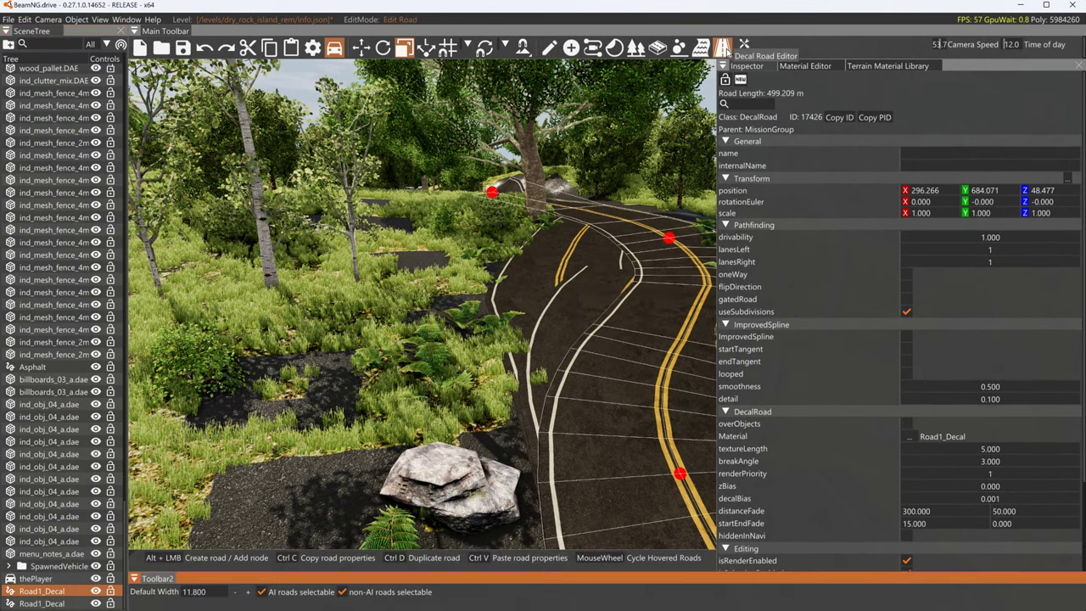
Move the first duplicate's bend node to about -134.8, 686.0 and swing the second duplicate's last two nodes left, ending at about -144.2, 677.1
left_click_drag(667, 240, 691, 229)
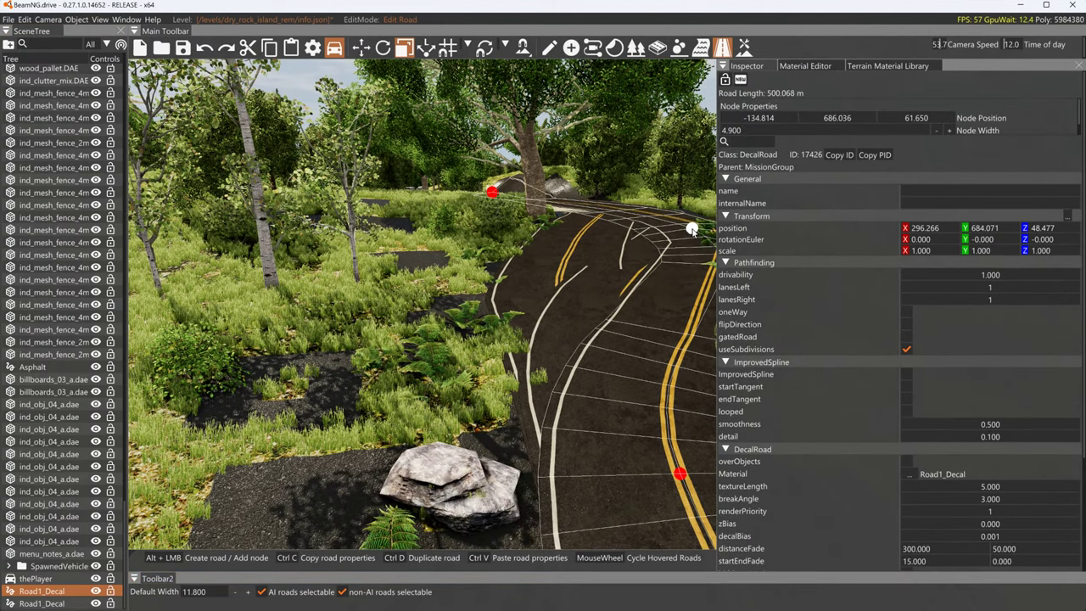
left_click(642, 258)
left_click_drag(624, 293, 577, 290)
left_click_drag(695, 231, 470, 205)
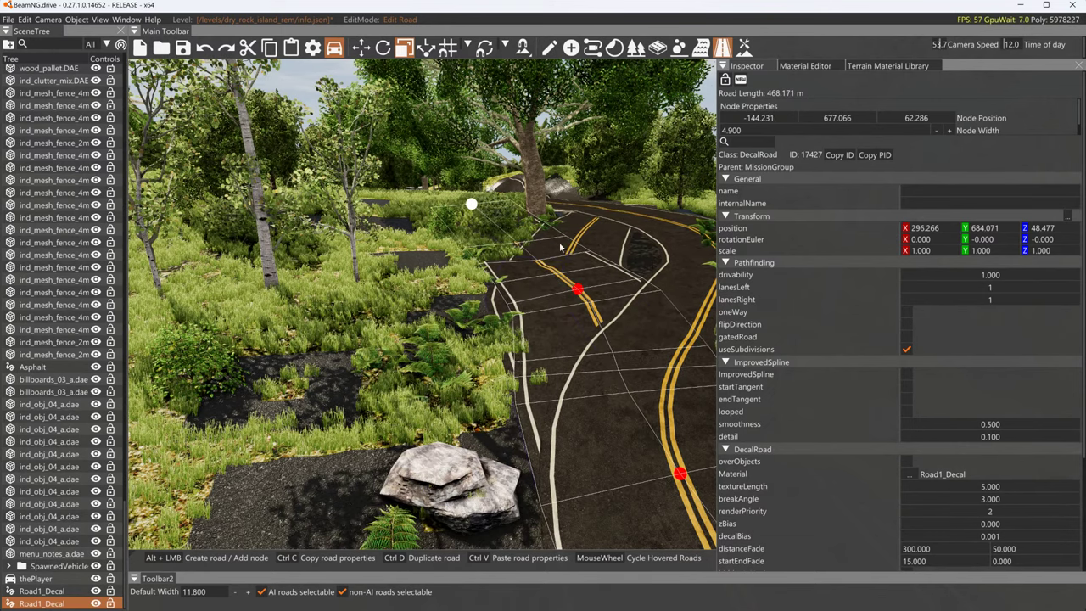
Set the original road's renderPriority to 10
left_click(617, 246)
double_click(991, 475)
type("10")
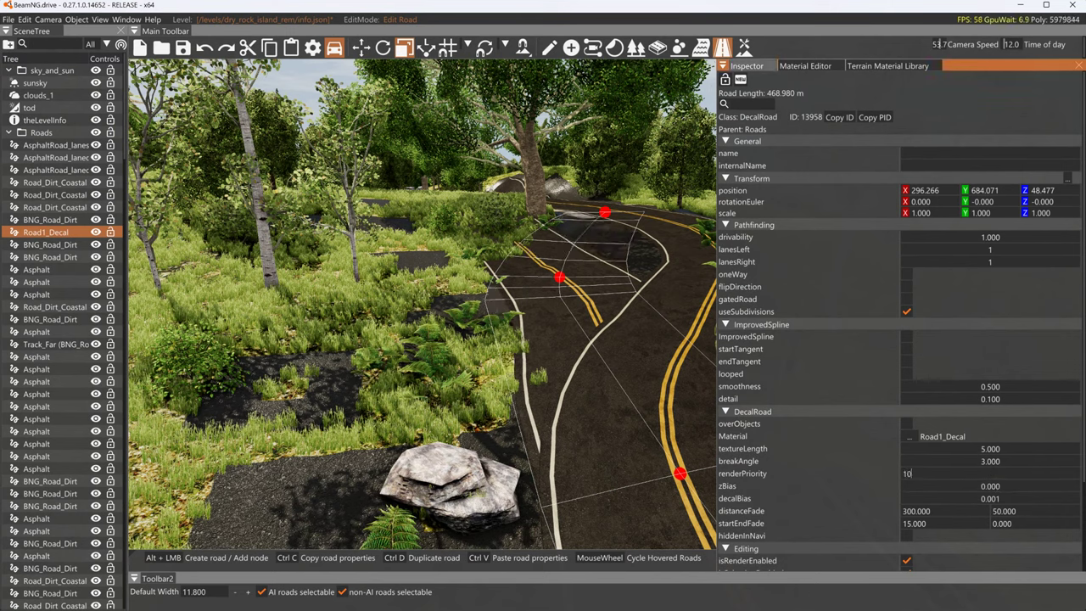
key("Return")
Check both duplicates' renderPriority and move the first duplicate's bend node to about -133.4, 682.7, over the gap between the roads
left_click(650, 285)
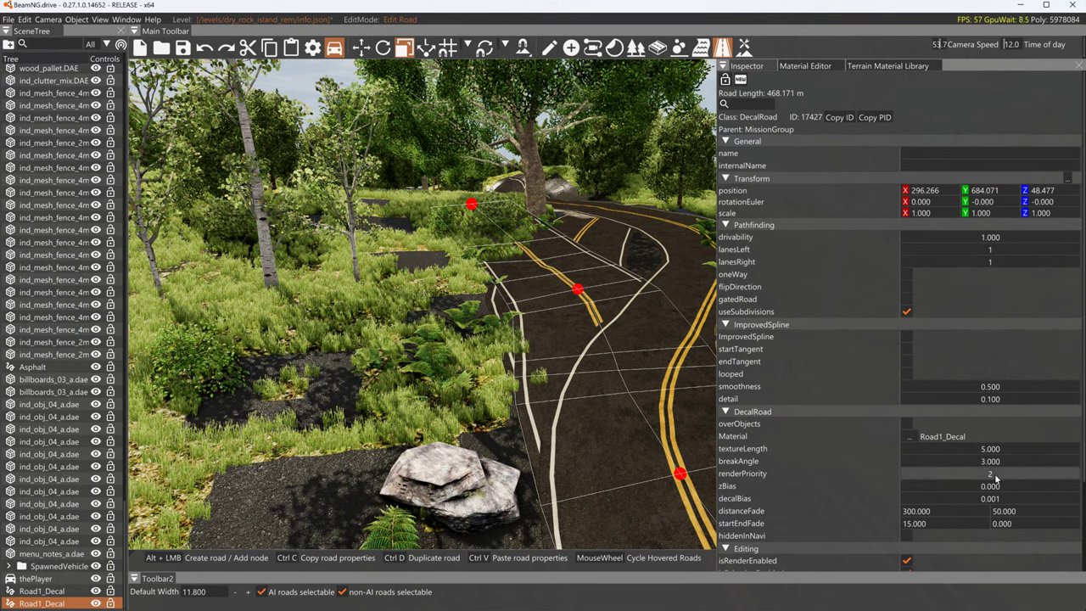
left_click(695, 274)
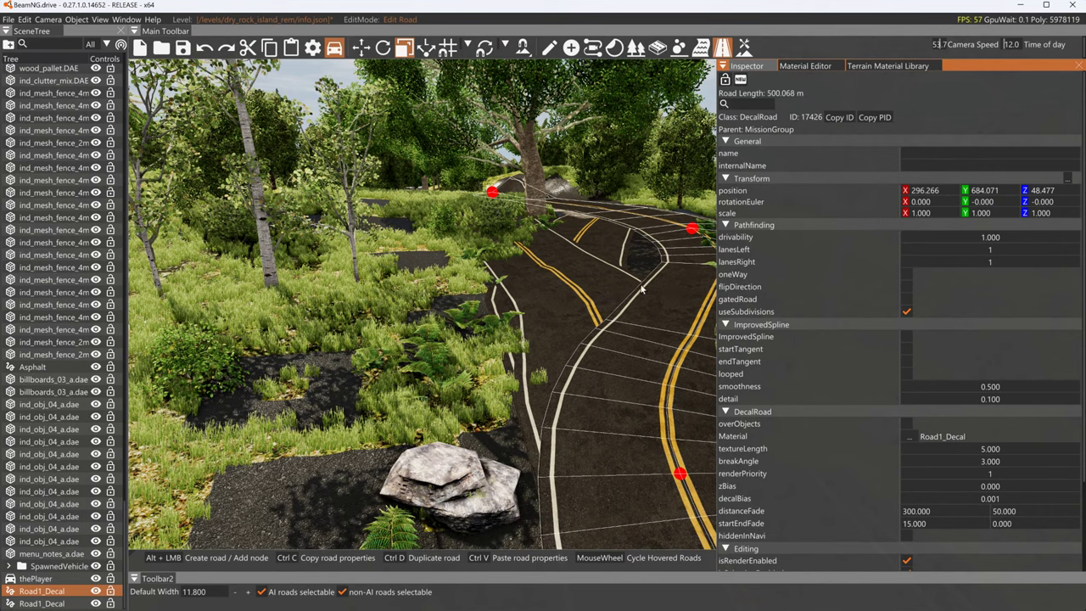
left_click_drag(694, 234, 643, 247)
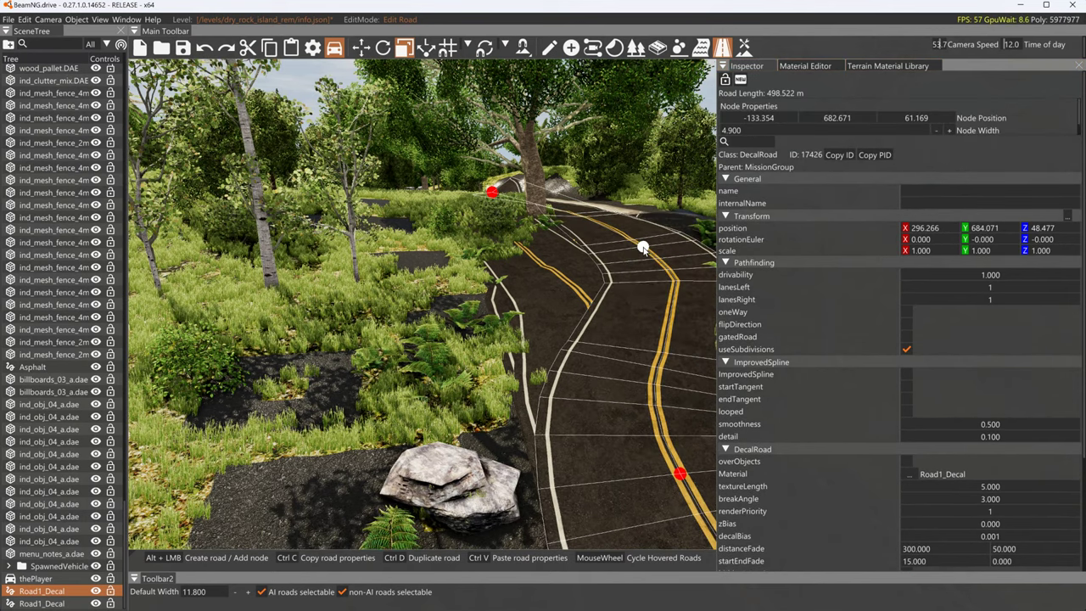
Set Road1_Decal's Alpha Blend Mode to None and inspect how the overlapping road decals render up close
left_click(810, 68)
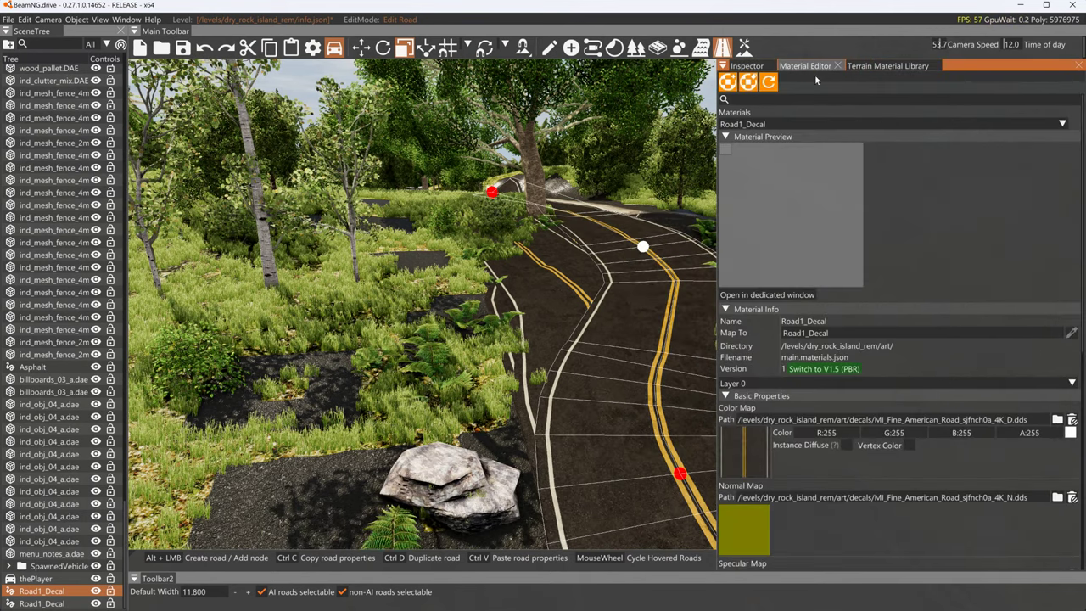
scroll(944, 492, "down", 7)
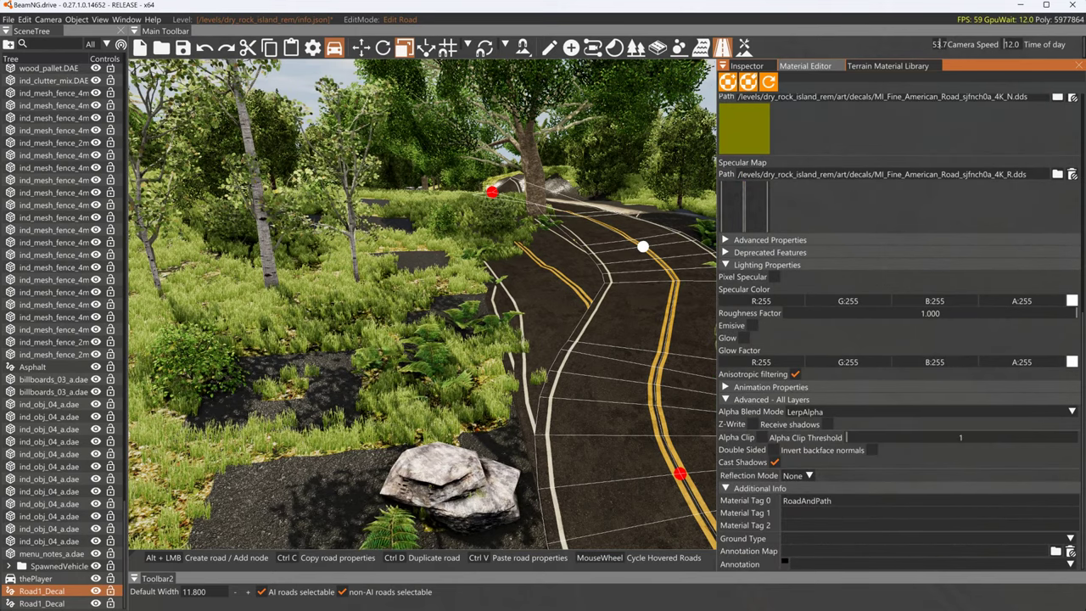
left_click(841, 409)
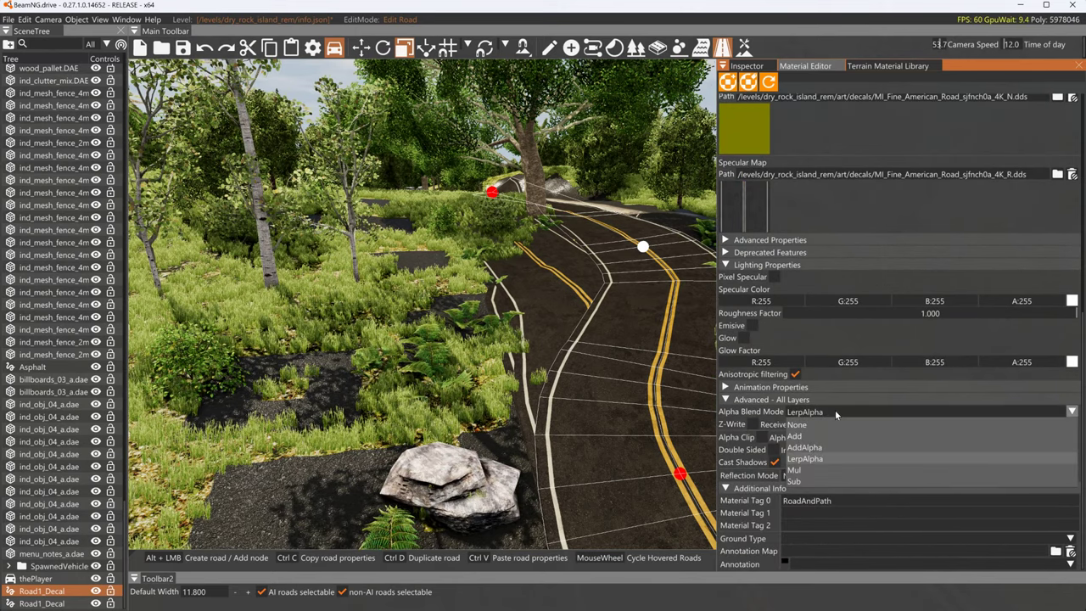
left_click(821, 425)
right_click_drag(700, 324, 746, 325)
key("w")
key("w")
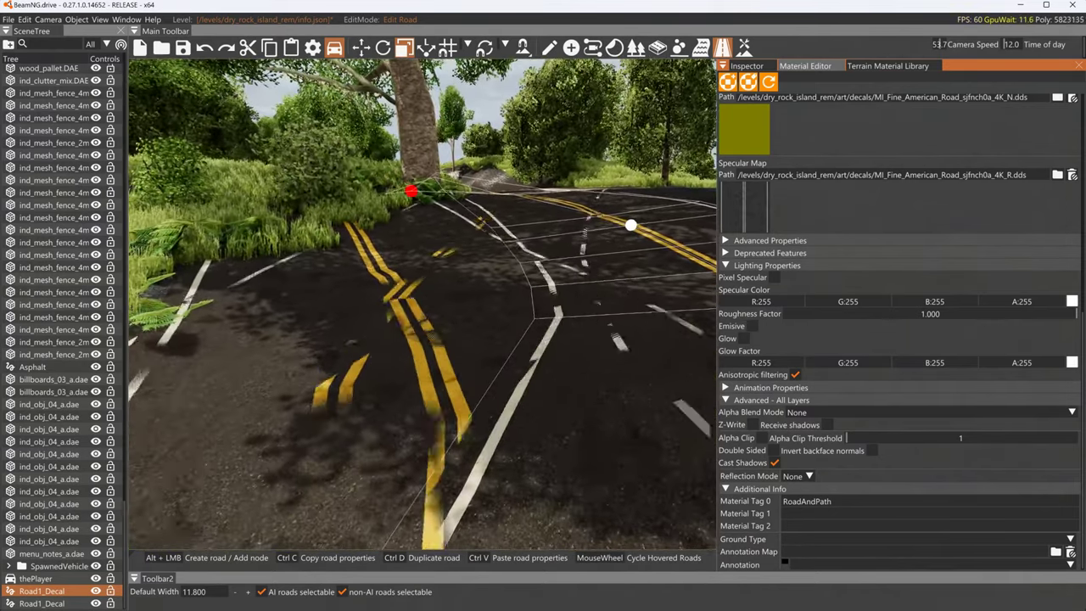
key("s")
right_click_drag(441, 305, 402, 305)
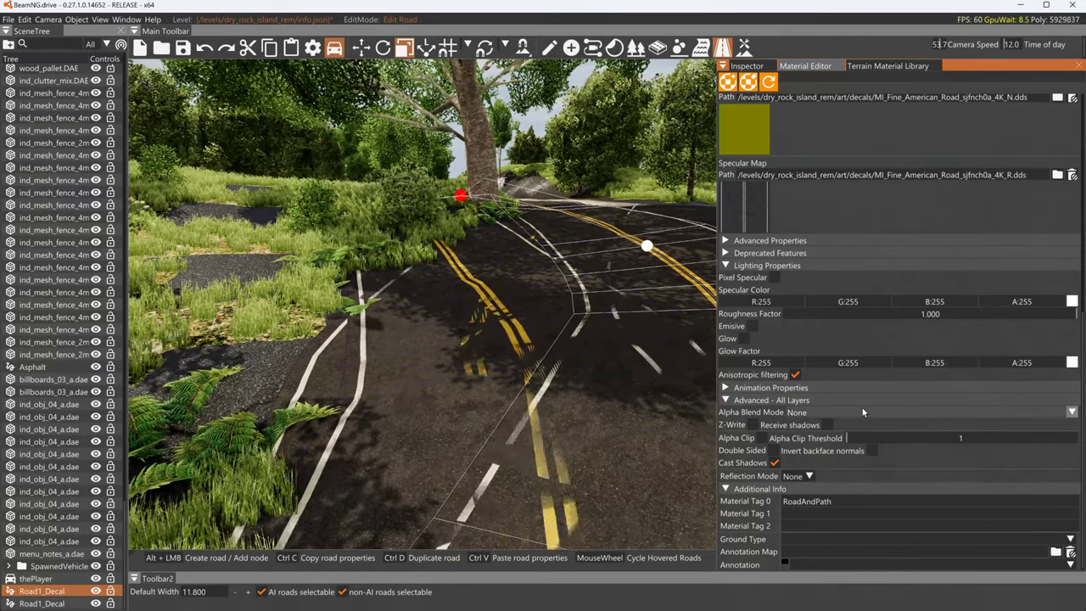
Set Road1_Decal's Alpha Blend Mode back to LerpAlpha and look over the overlapping roads
left_click(861, 411)
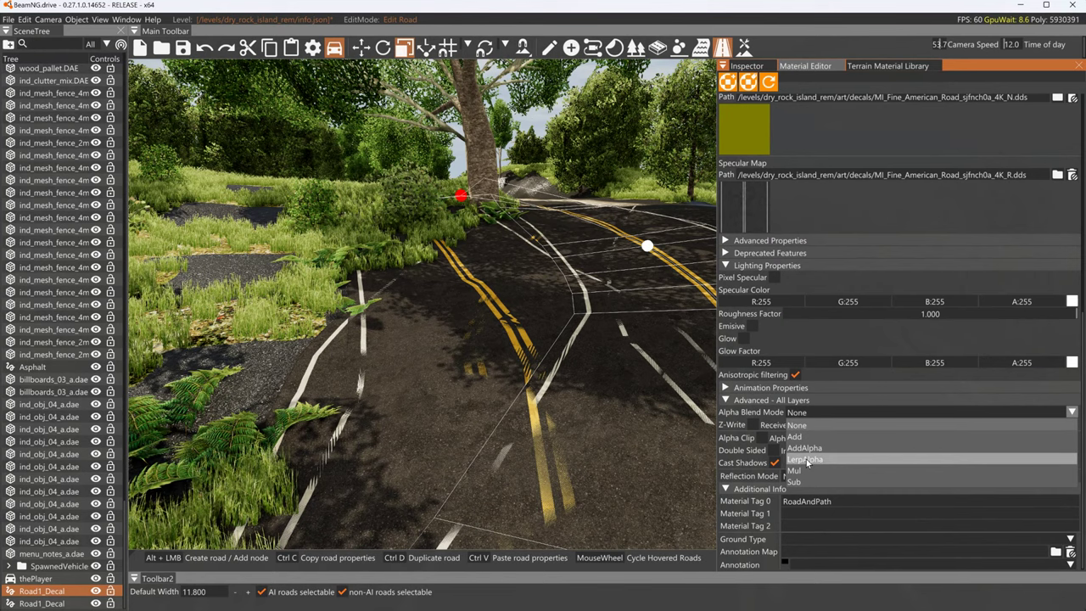
left_click(807, 462)
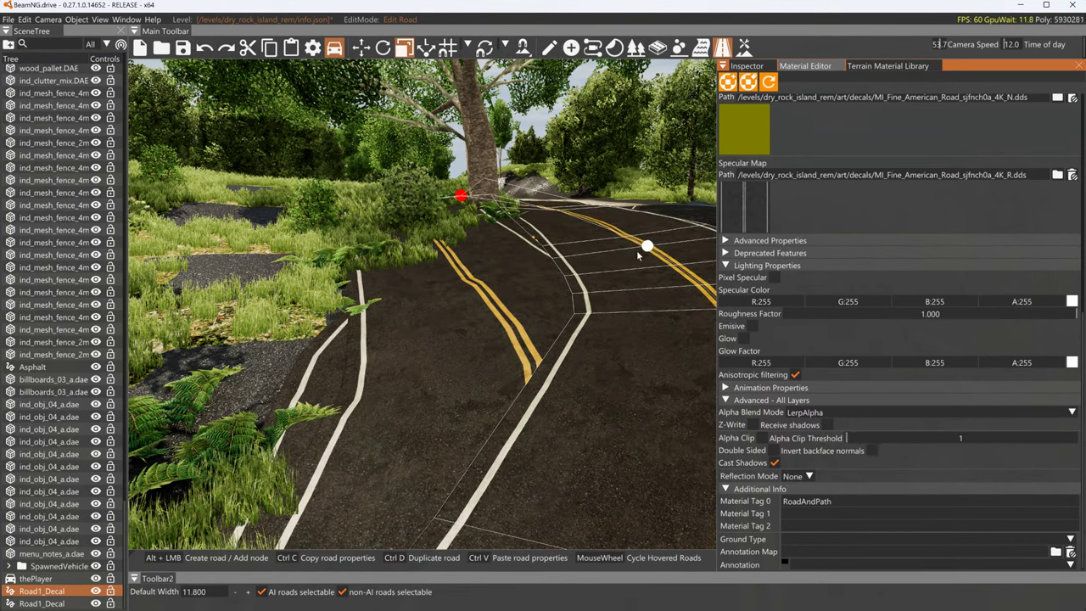
right_click_drag(638, 240, 658, 229)
scroll(809, 197, "up", 7)
scroll(801, 195, "up", 3)
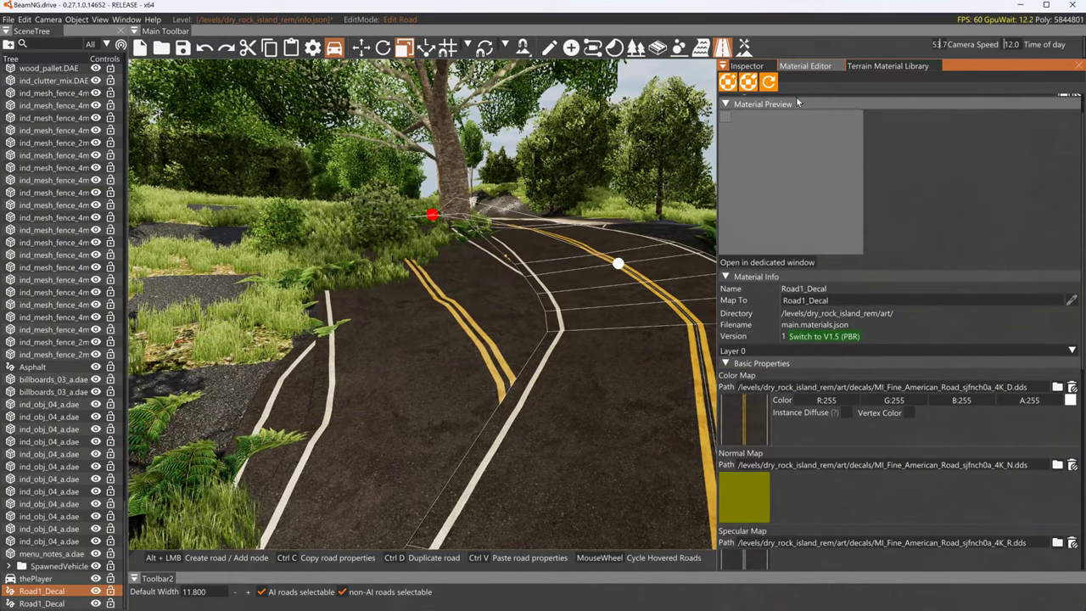
Create a new material named Road2_Decal in /levels/dry_rock_island_rem/art/main.materials.json
left_click(747, 66)
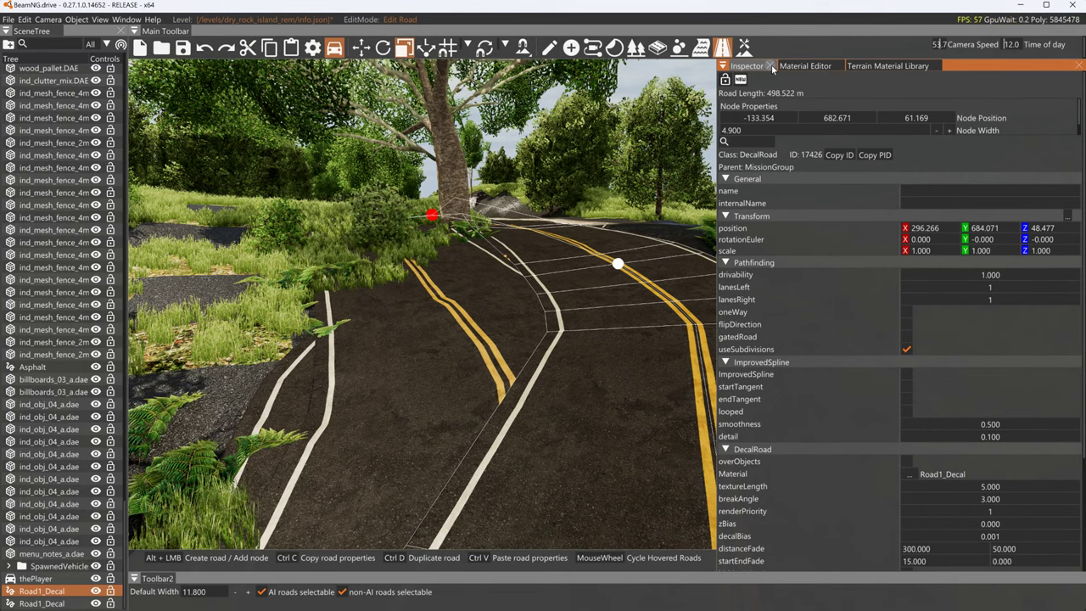
left_click(805, 66)
left_click(730, 85)
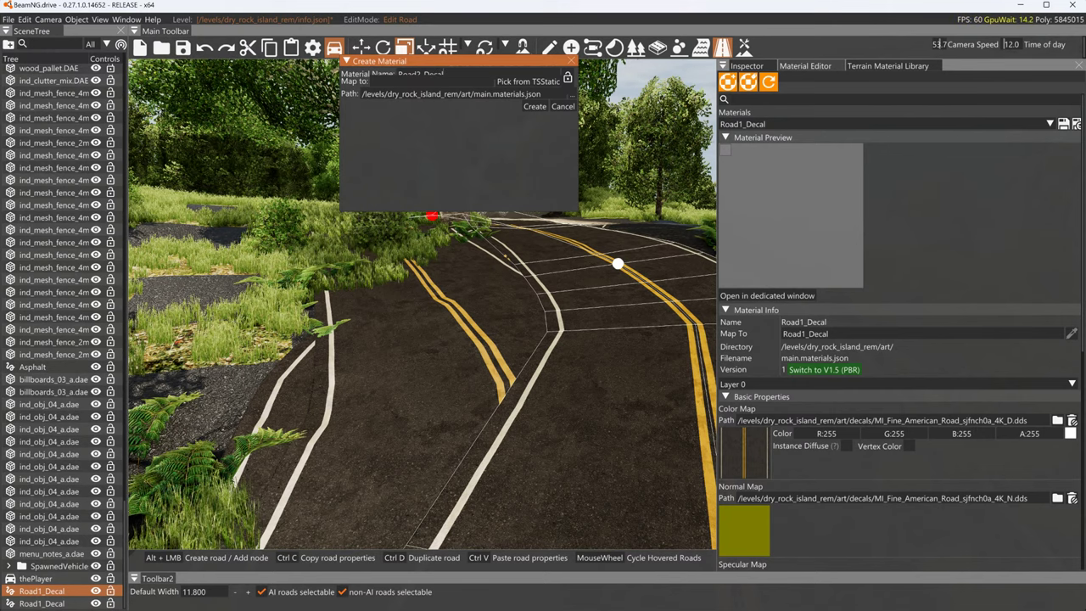
left_click(535, 107)
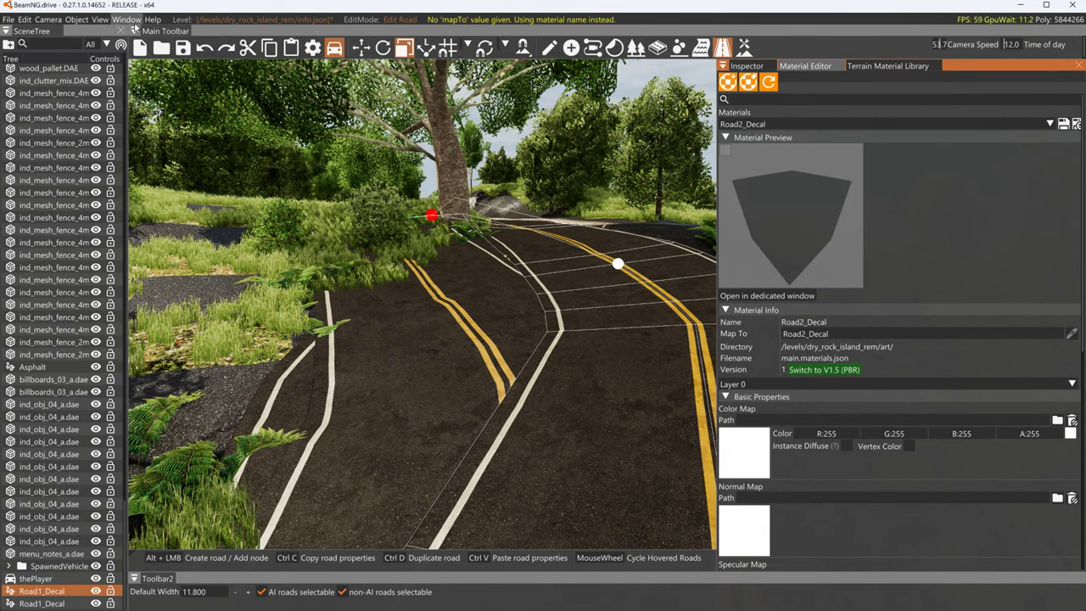
Assign the MI_Fine_American_Road_sjfnch0a_4K D, N and R textures from the decals folder as Road2_Decal's color, normal and specular maps
left_click(125, 18)
left_click(159, 53)
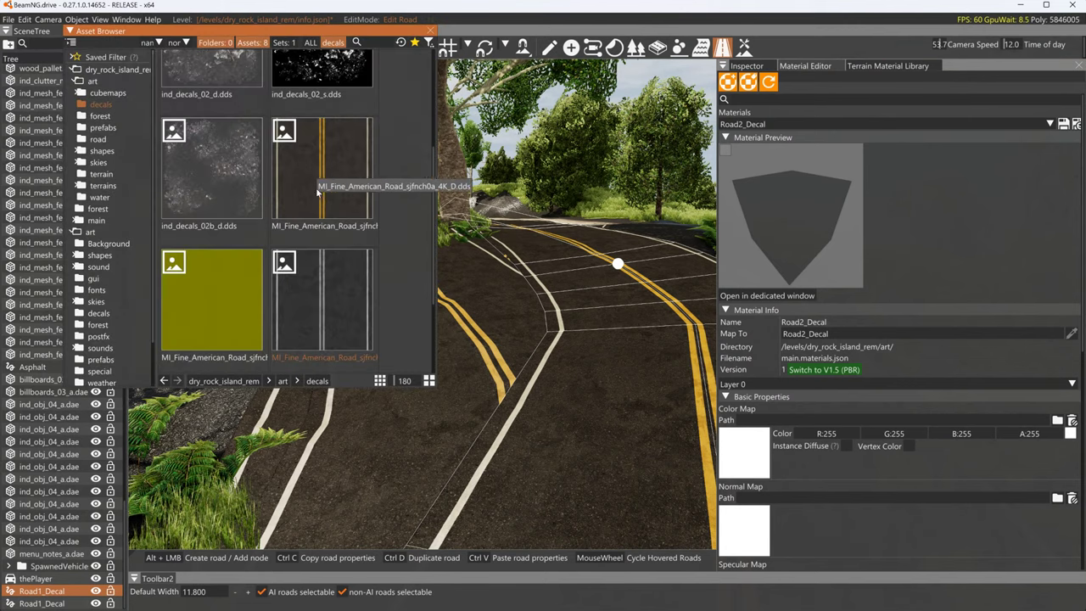
left_click_drag(316, 182, 755, 456)
scroll(759, 455, "down", 3)
left_click_drag(205, 308, 745, 372)
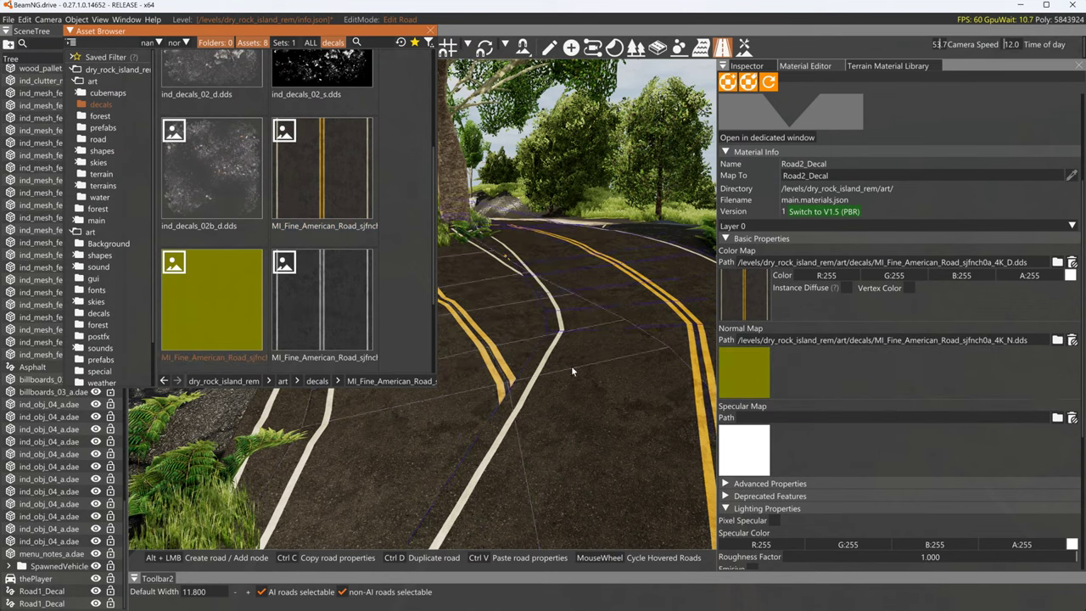
left_click_drag(346, 294, 756, 454)
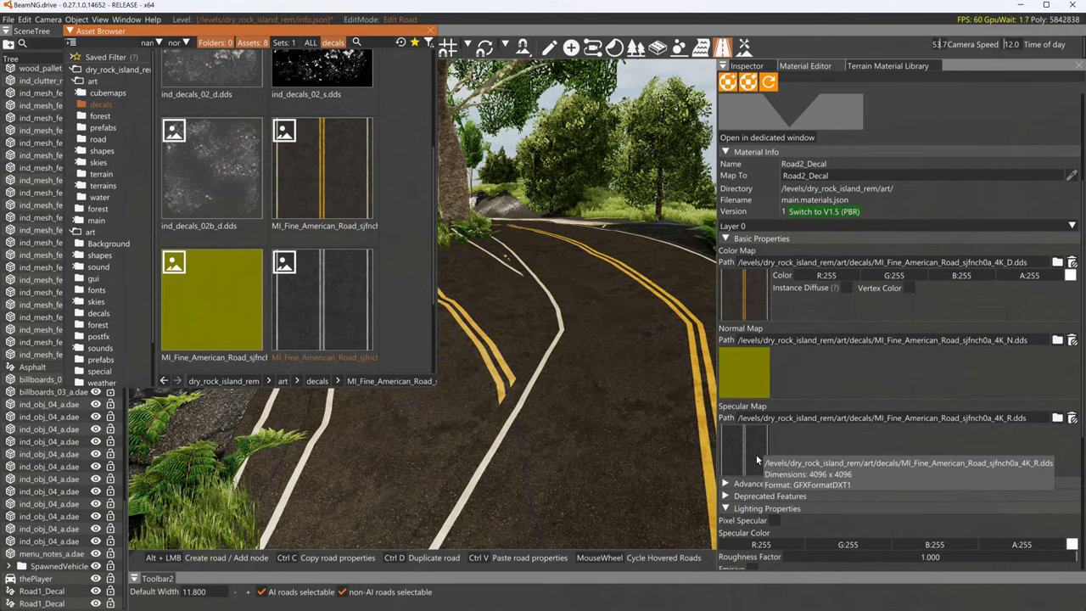
Enable anisotropic filtering on Road2_Decal and save the material
scroll(886, 465, "down", 3)
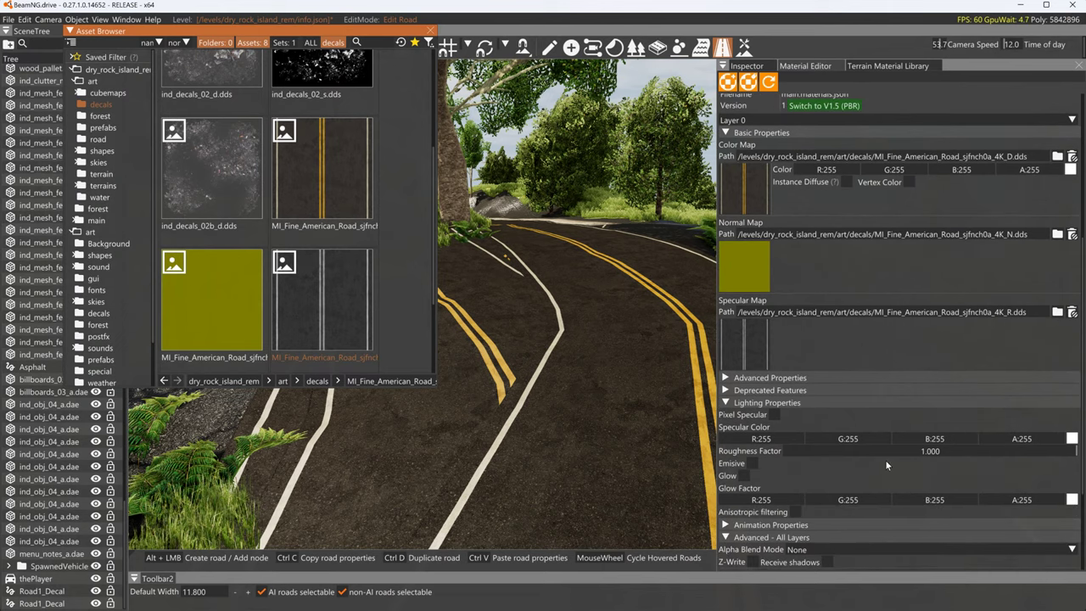
left_click(796, 517)
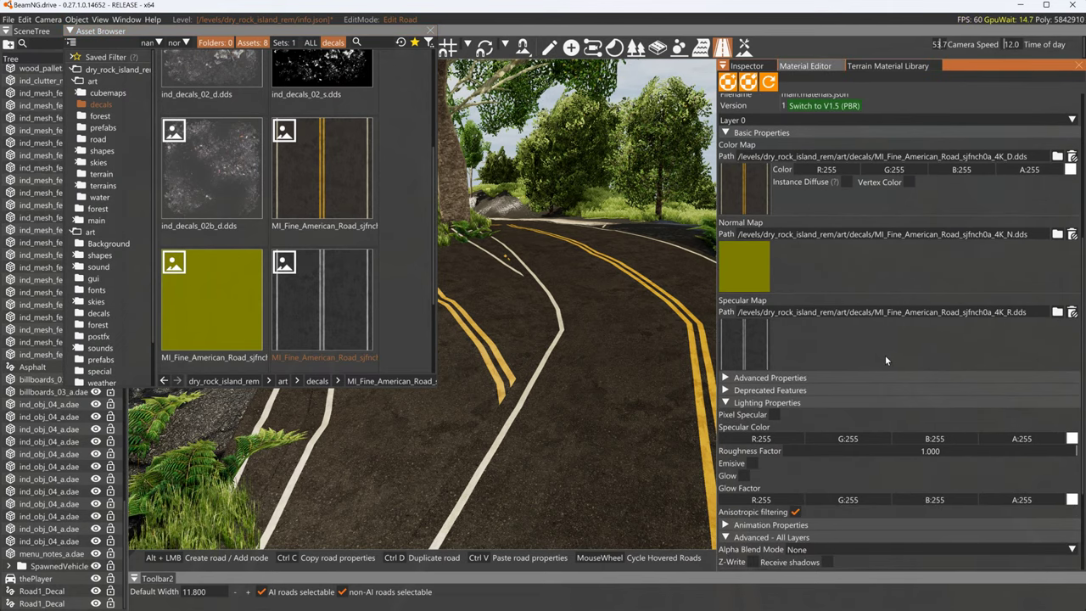
scroll(882, 356, "down", 4)
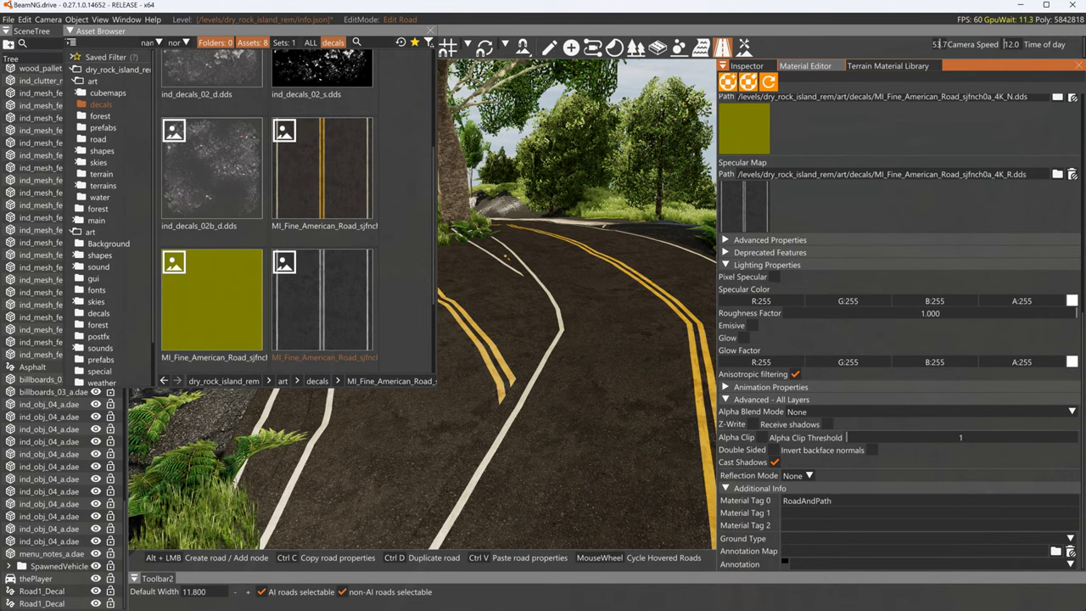
scroll(880, 506, "up", 10)
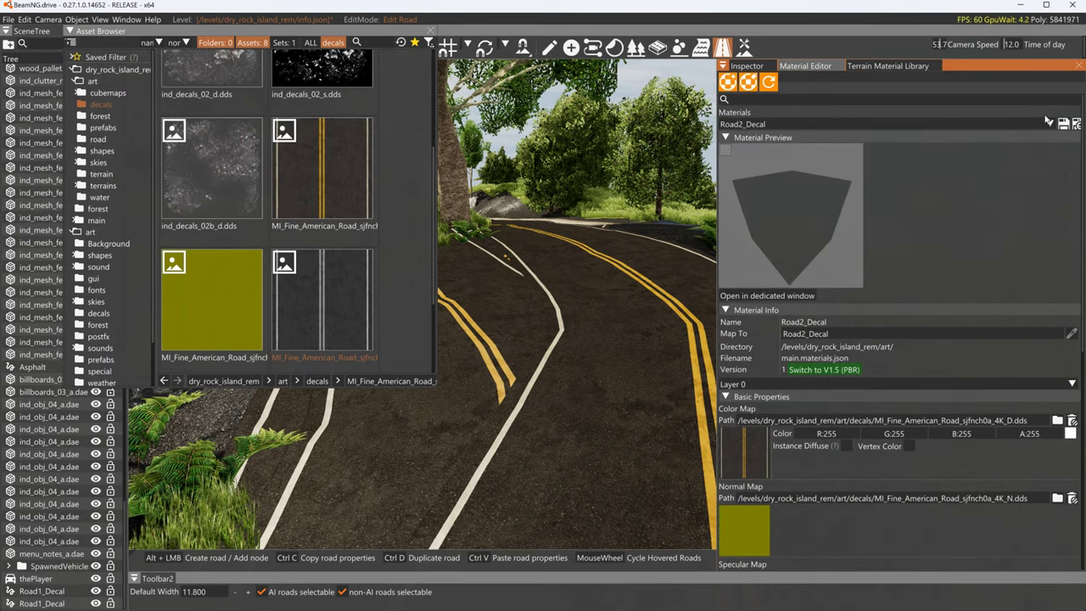
left_click(1063, 123)
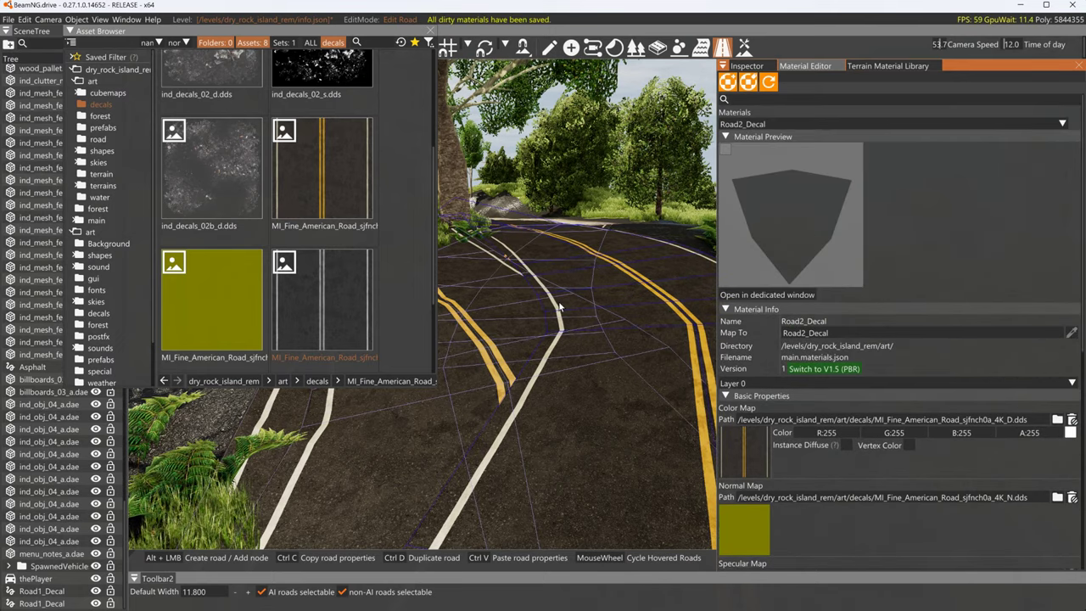
Select the overlapping duplicate road with the bend node and check Road2_Decal's advanced settings and material tag
left_click(515, 317)
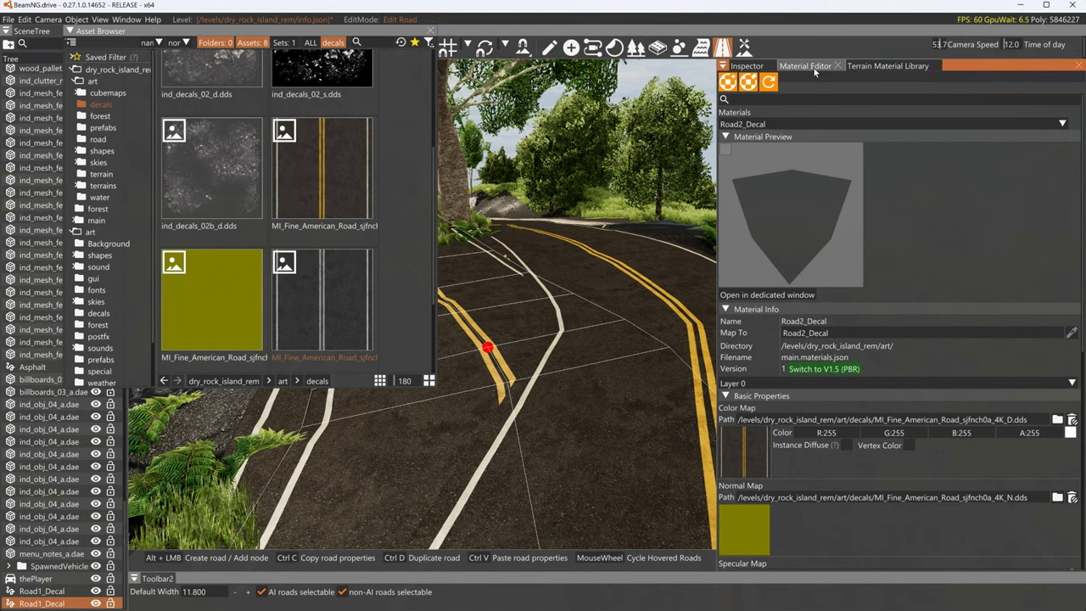
left_click(655, 259)
left_click(747, 65)
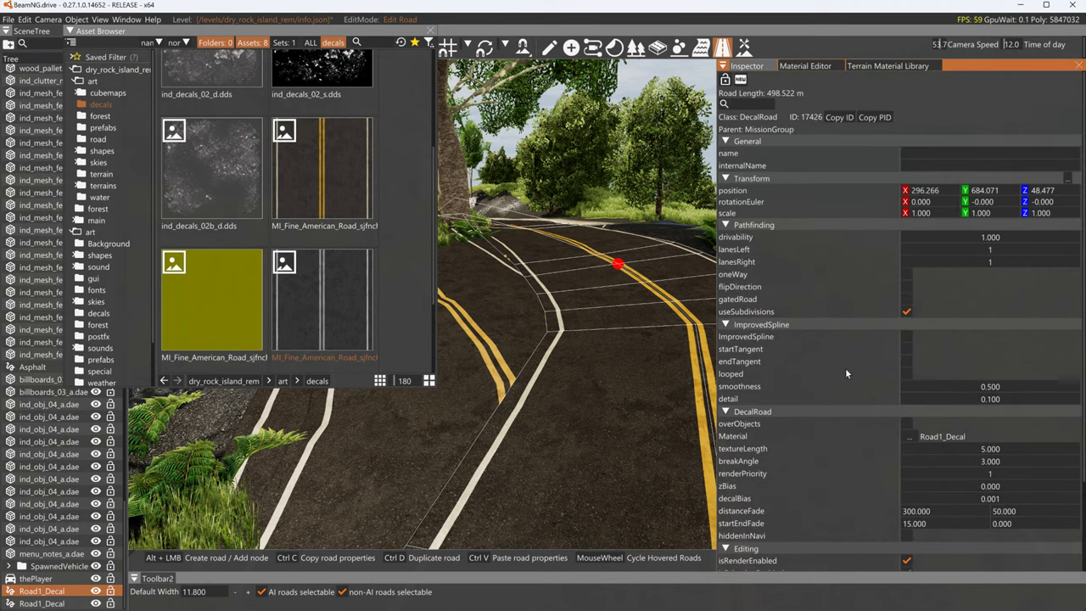
left_click(912, 436)
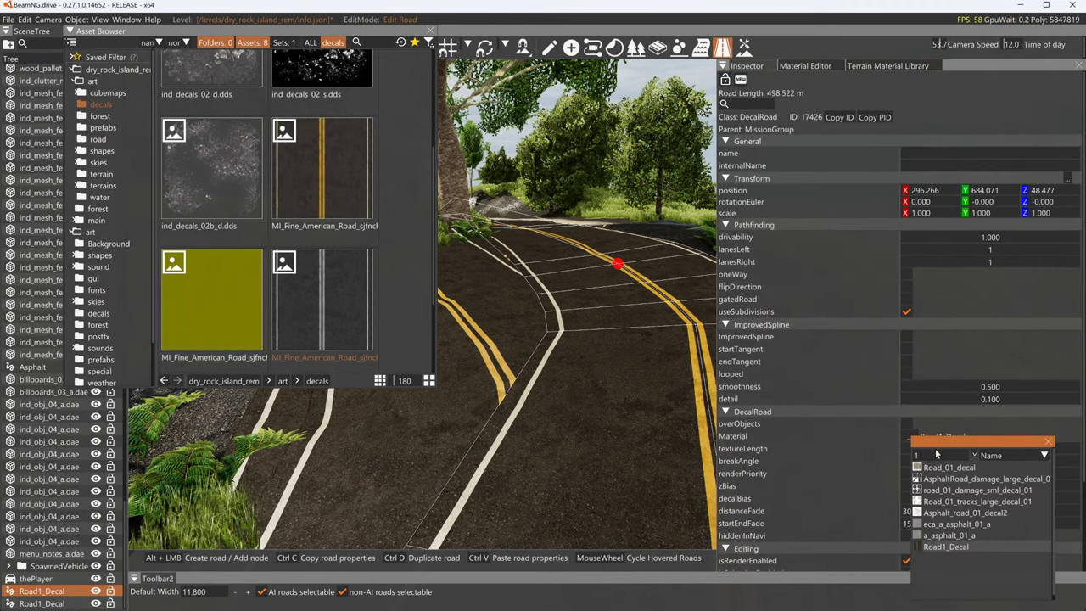
left_click(802, 67)
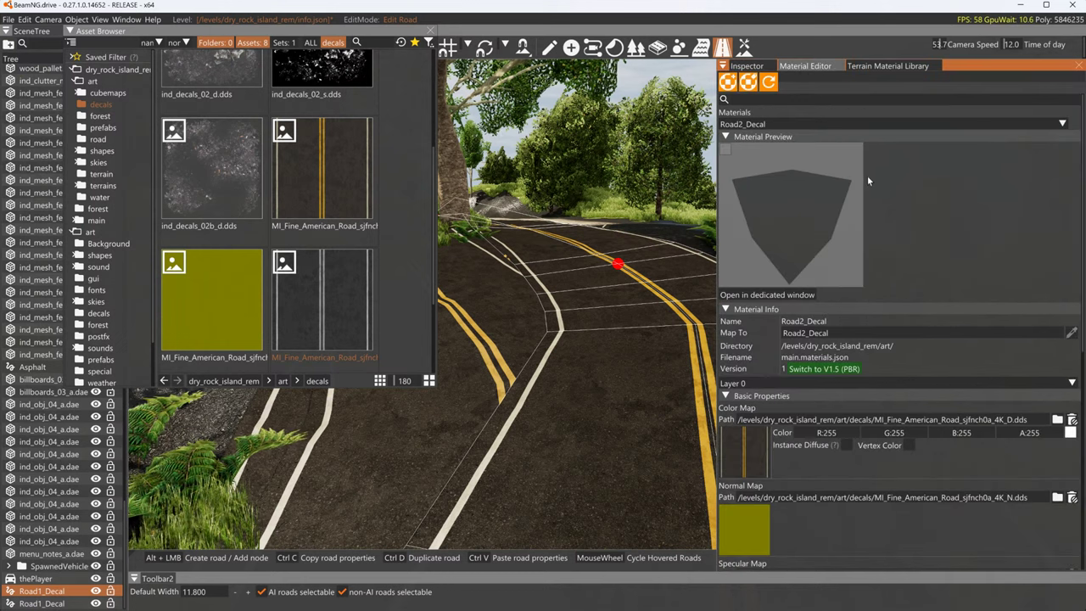
scroll(913, 348, "down", 10)
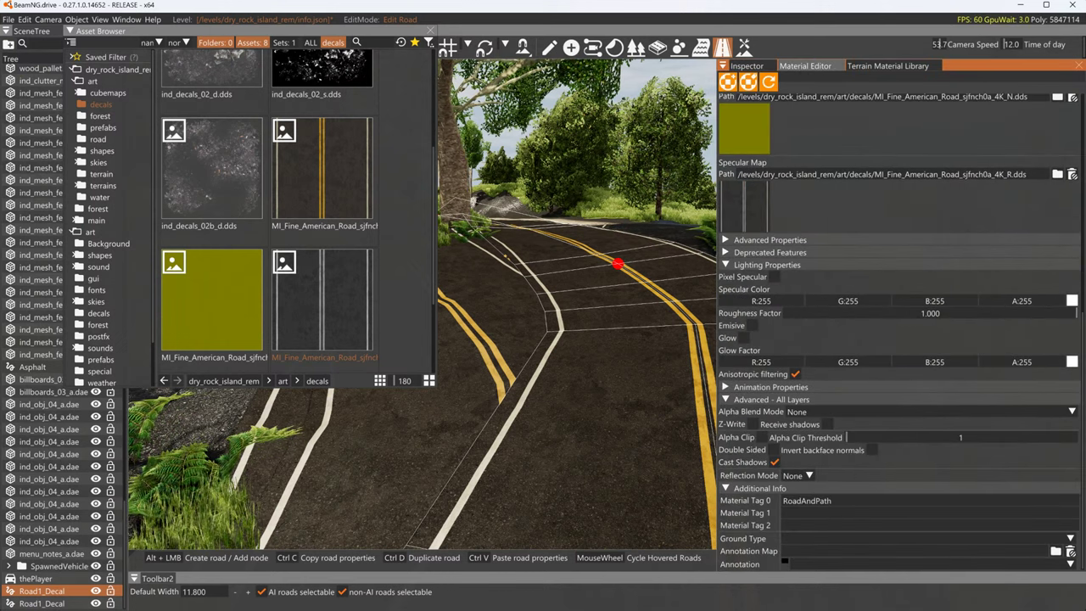
scroll(897, 483, "up", 10)
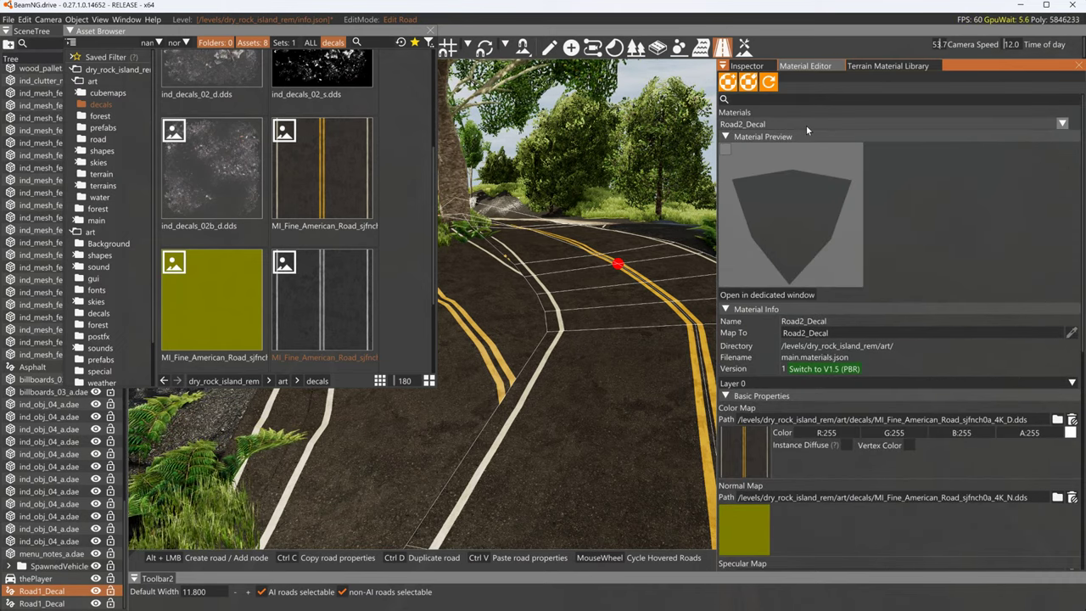
Set the selected duplicate road's material to Road2_Decal and move its bend node to about -132.6, 681.6
left_click(747, 66)
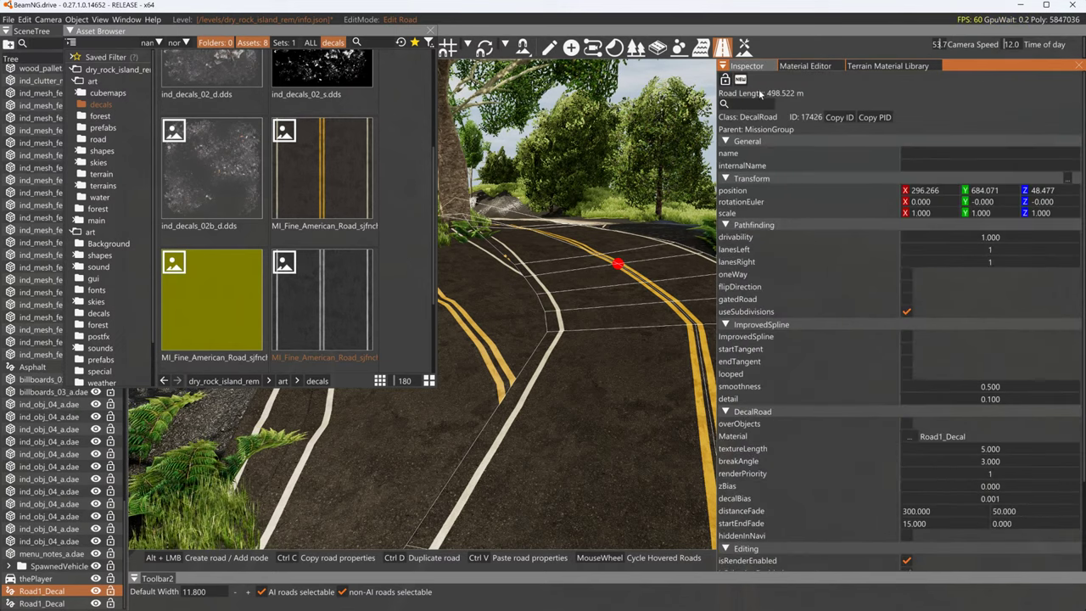
left_click(908, 437)
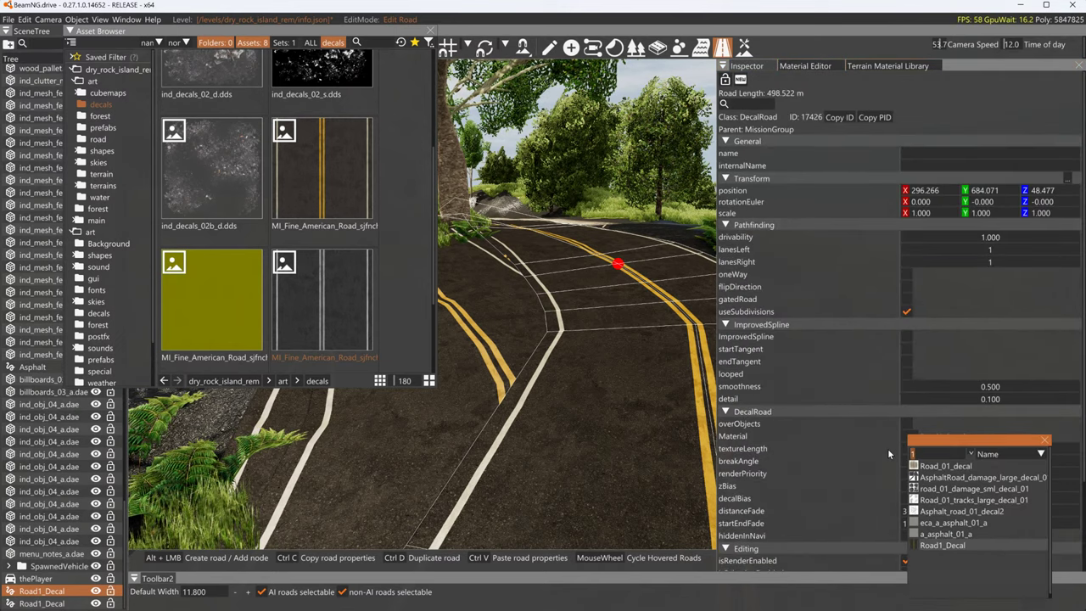
type("road")
scroll(956, 586, "down", 5)
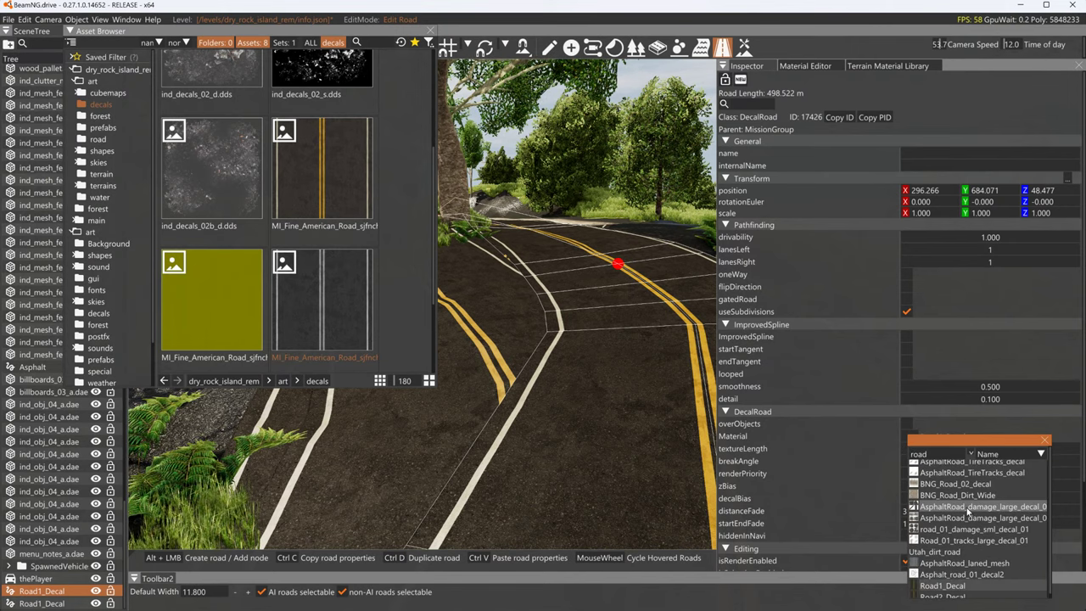
left_click(956, 594)
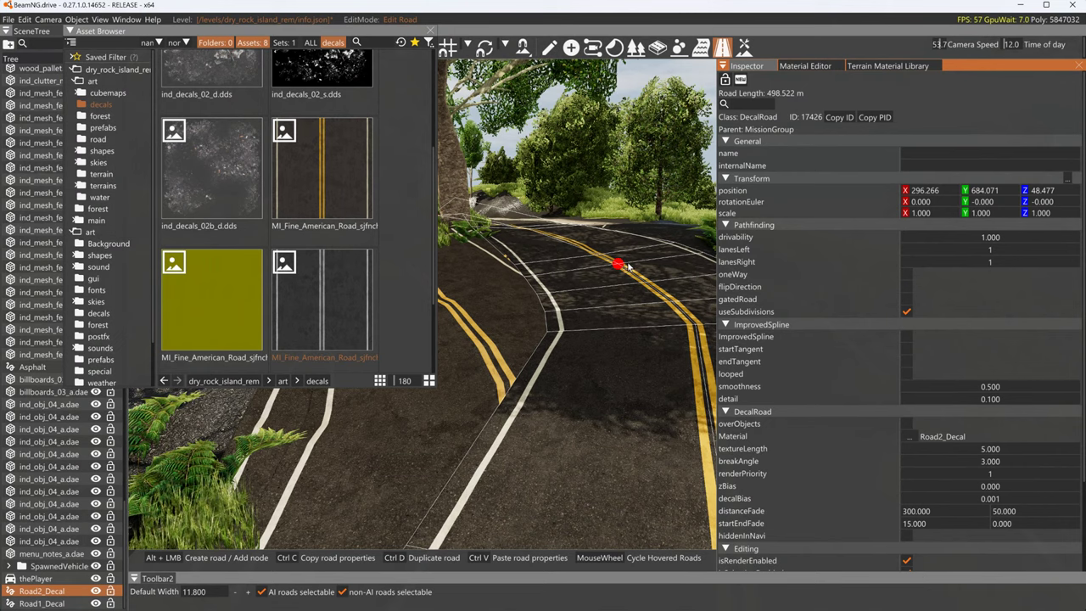
left_click_drag(618, 265, 594, 280)
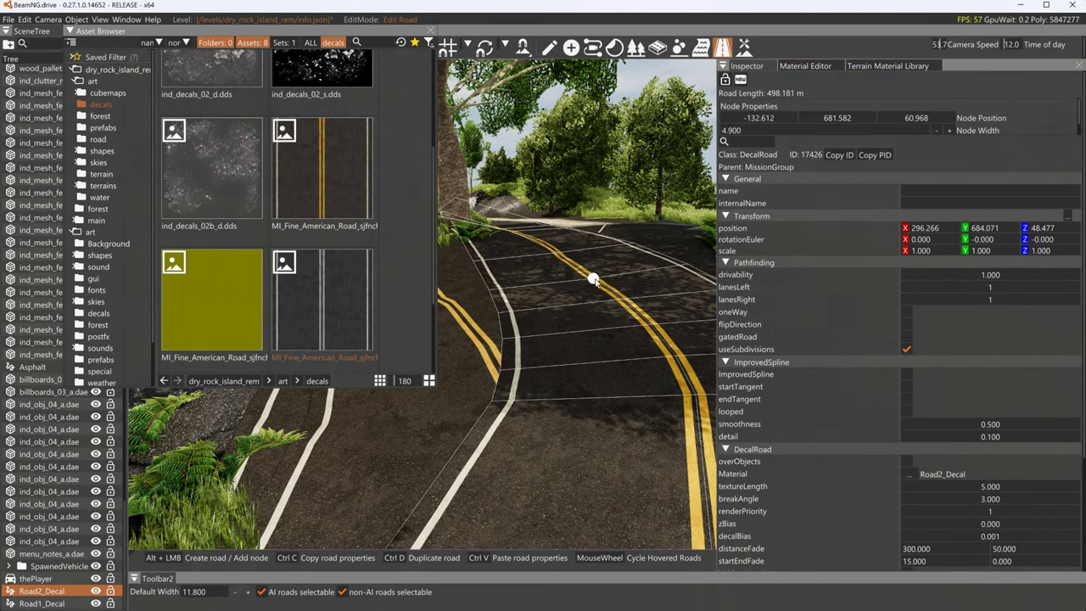
Compare the lighting and advanced settings of Road2_Decal with those of Road1_Decal, especially the Alpha Blend Mode
left_click(807, 67)
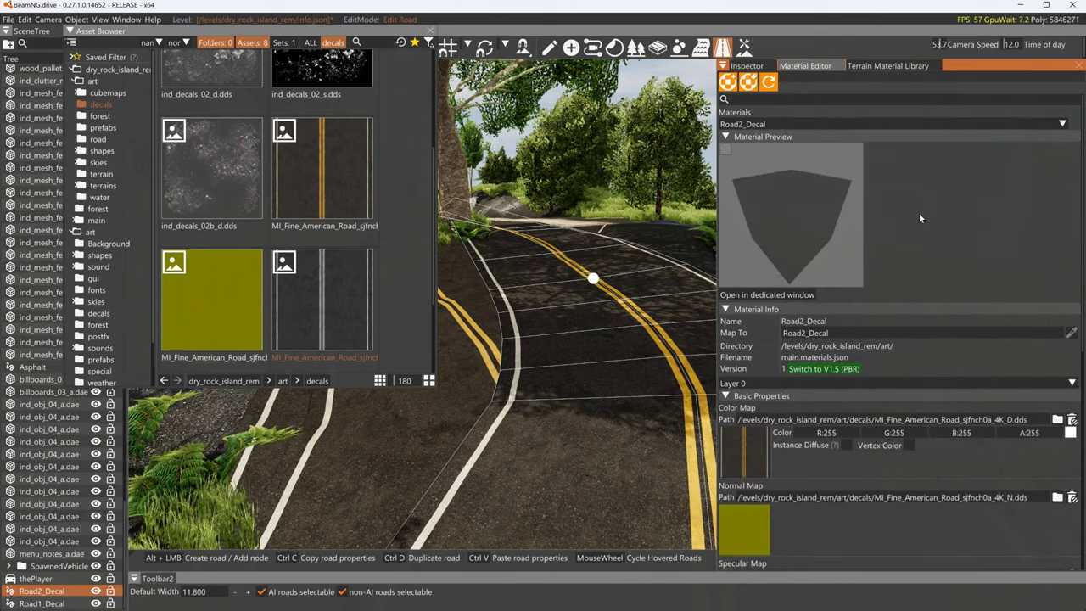
scroll(927, 456, "down", 3)
scroll(926, 458, "down", 5)
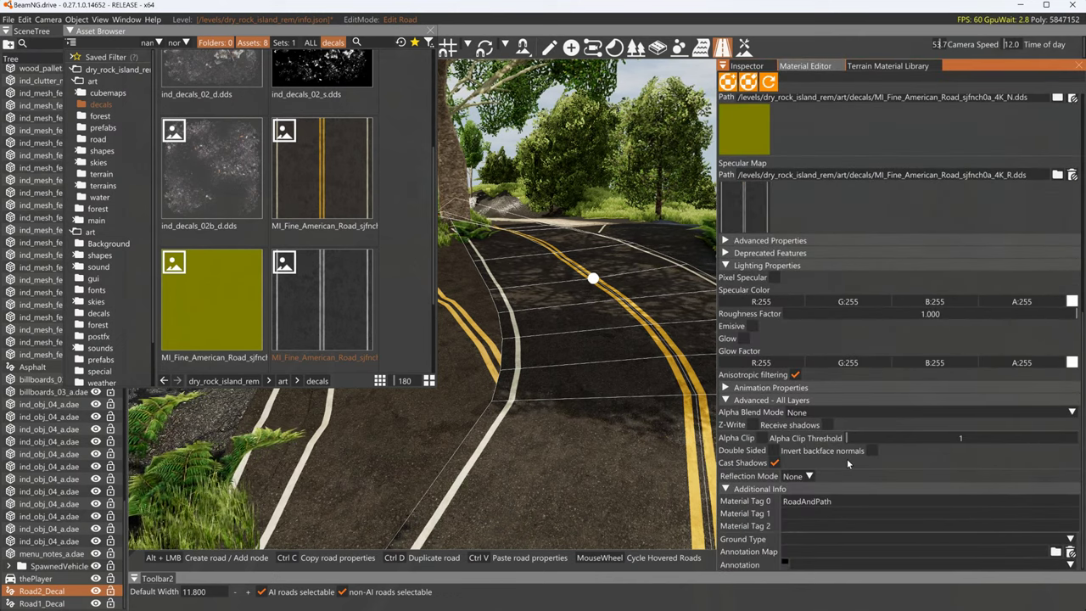
scroll(883, 399, "up", 10)
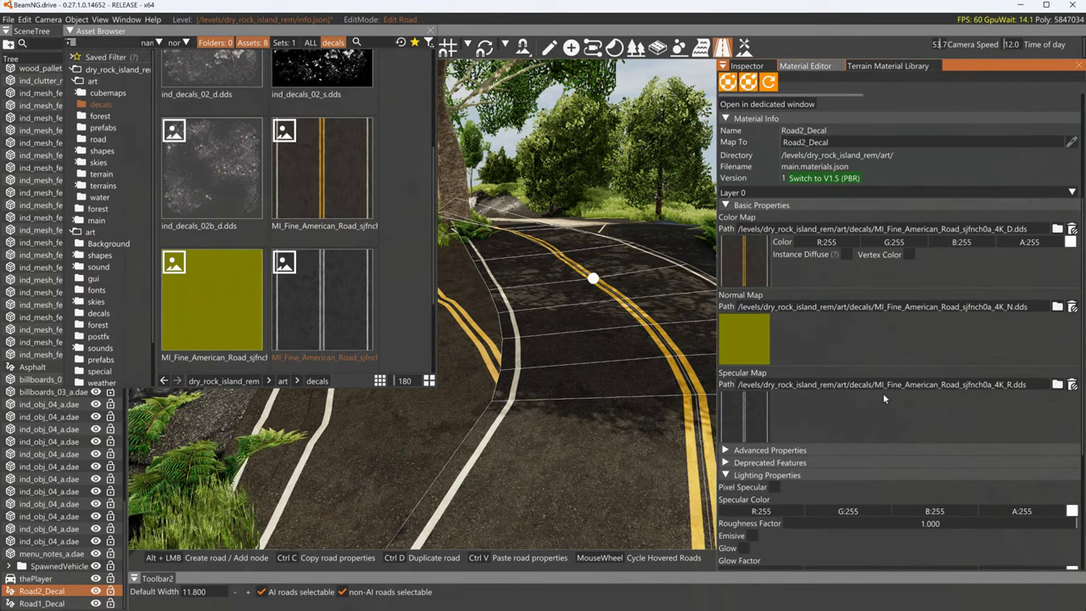
scroll(883, 364, "up", 2)
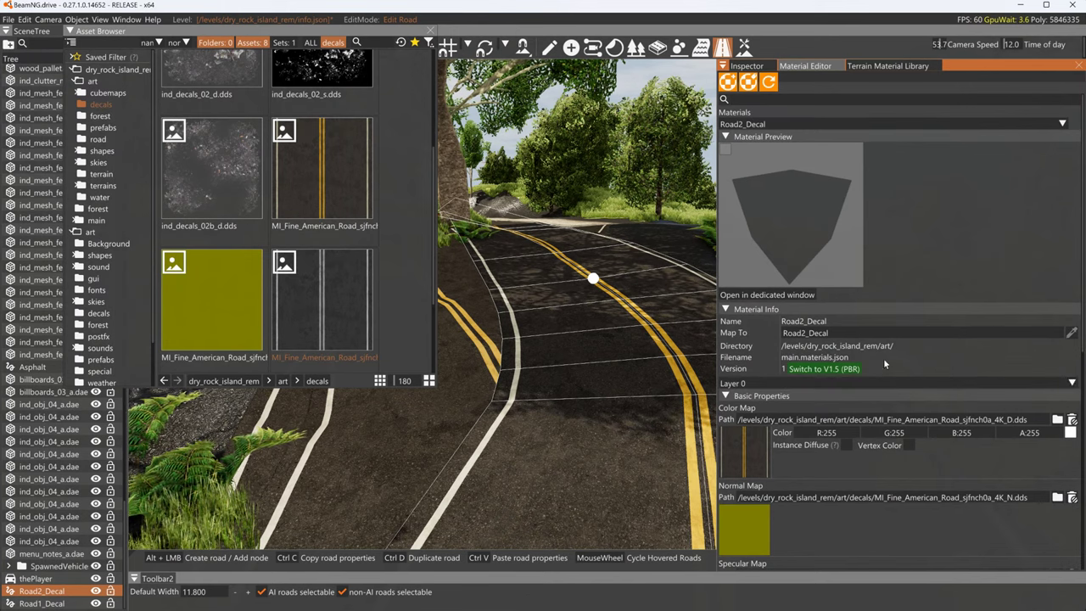
left_click(808, 124)
scroll(791, 191, "up", 2)
scroll(789, 194, "down", 10)
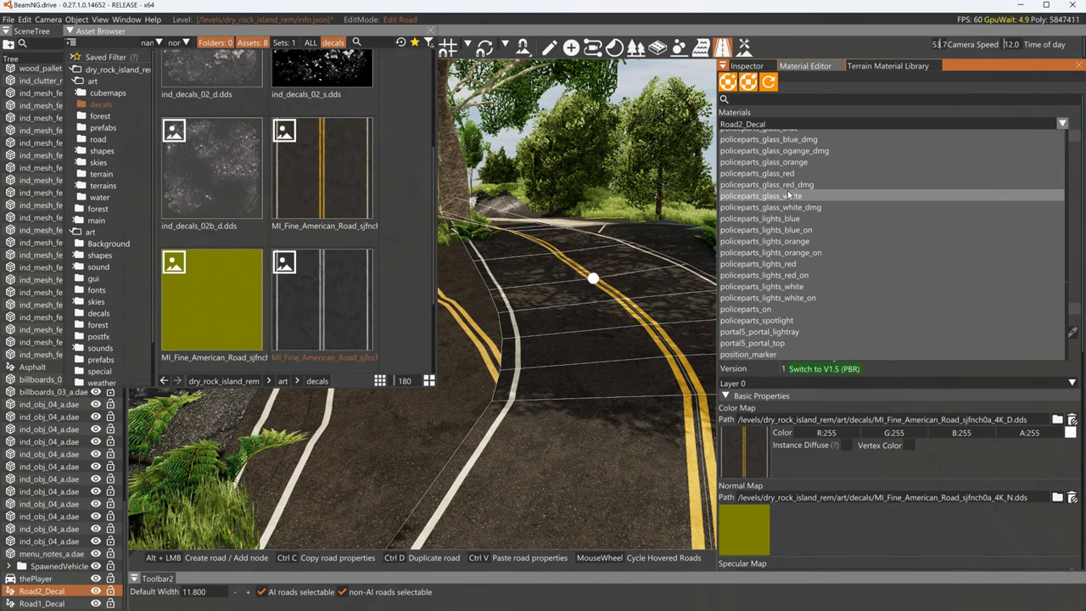
scroll(783, 233, "down", 5)
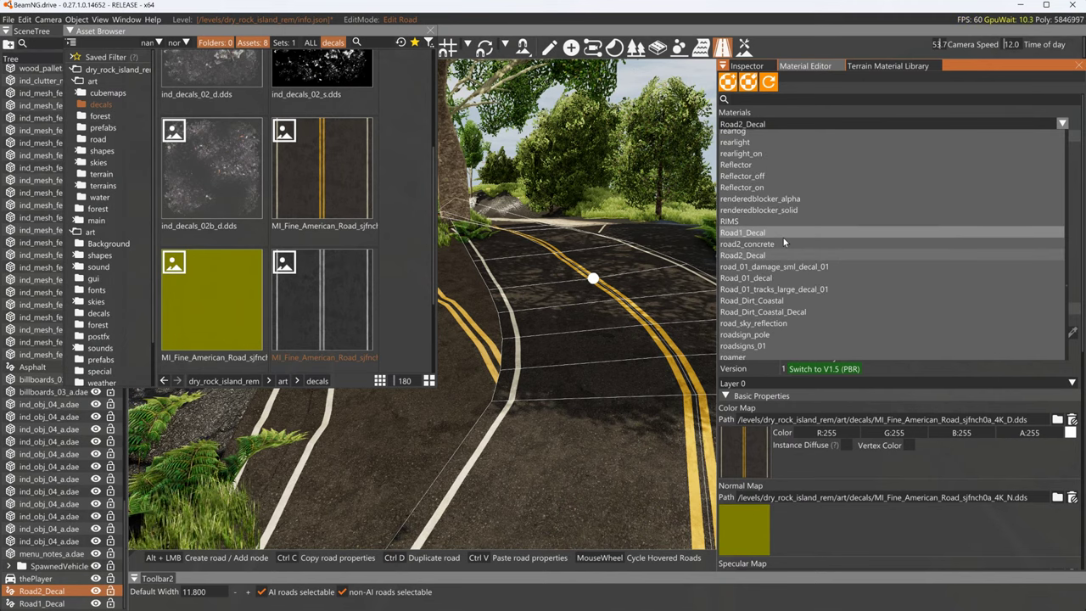
left_click(759, 232)
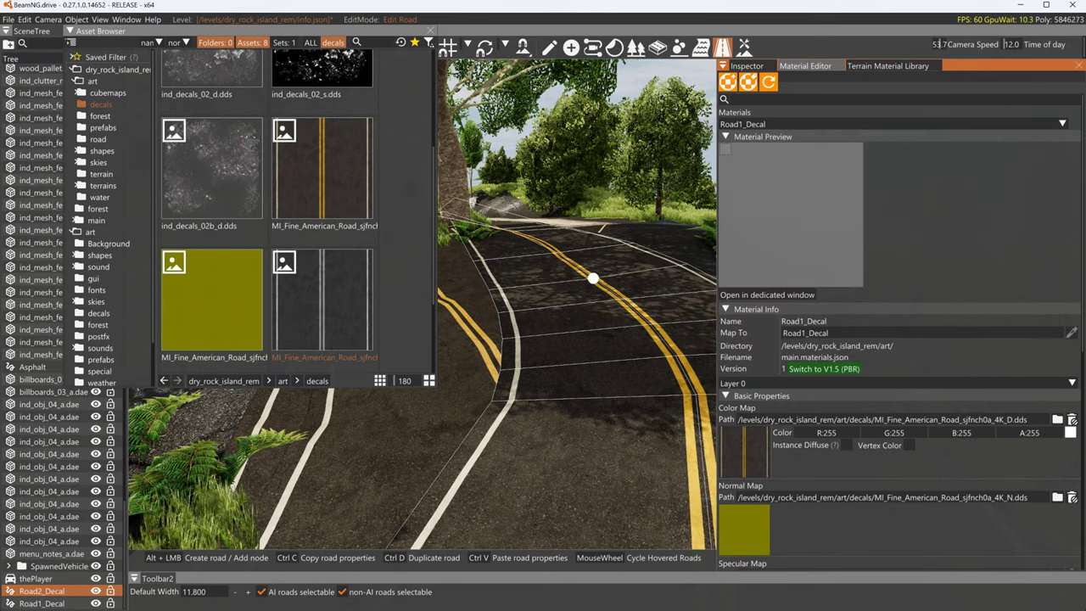
scroll(890, 512, "down", 10)
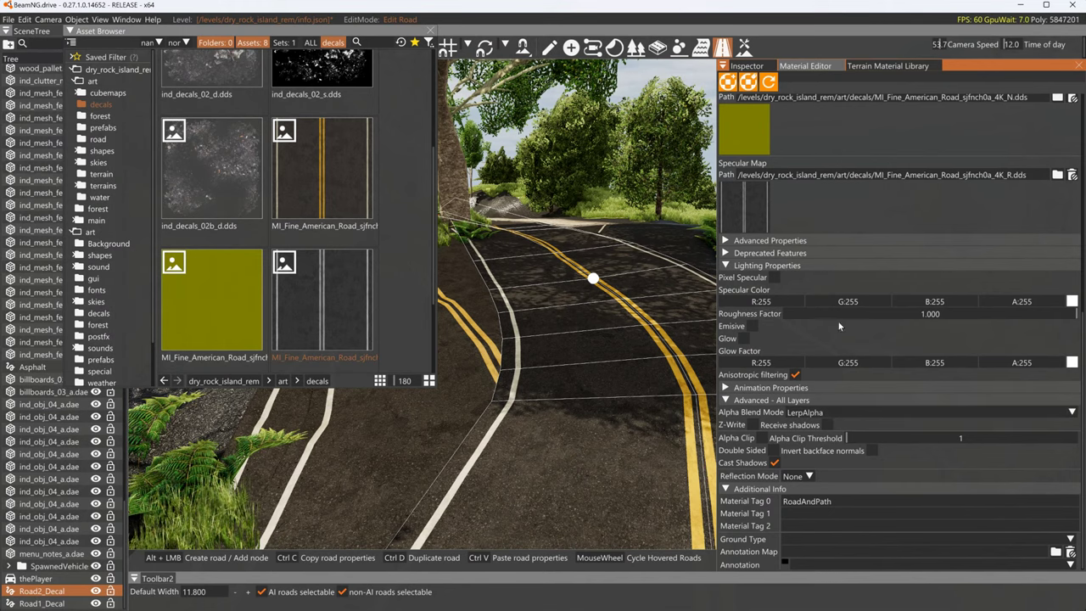
scroll(800, 157, "up", 10)
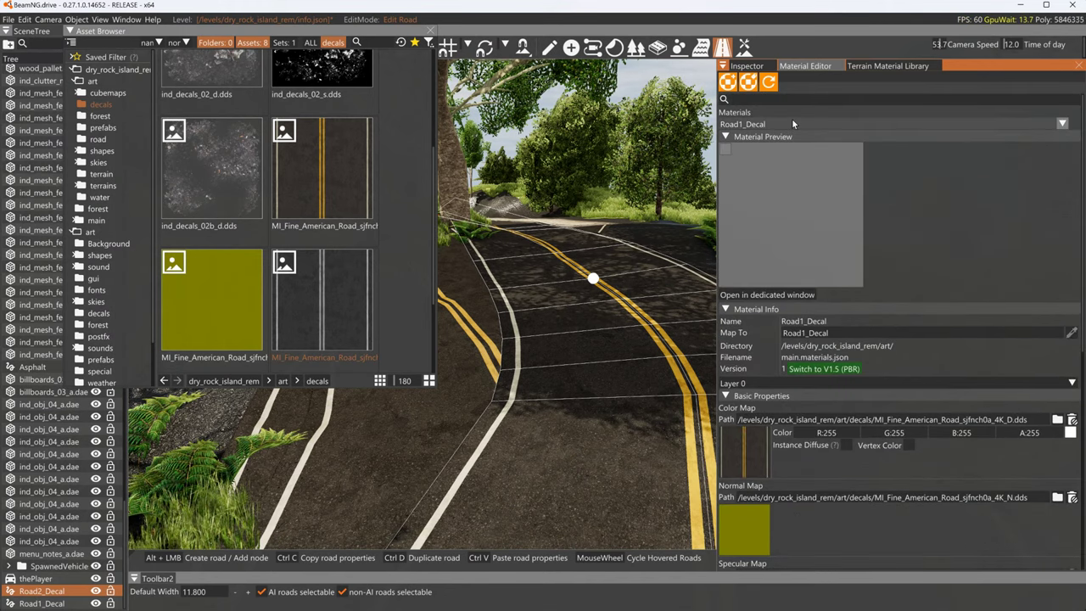
Load Road2_Decal in the material editor again and recheck its texture maps and Alpha Blend Mode
left_click(792, 123)
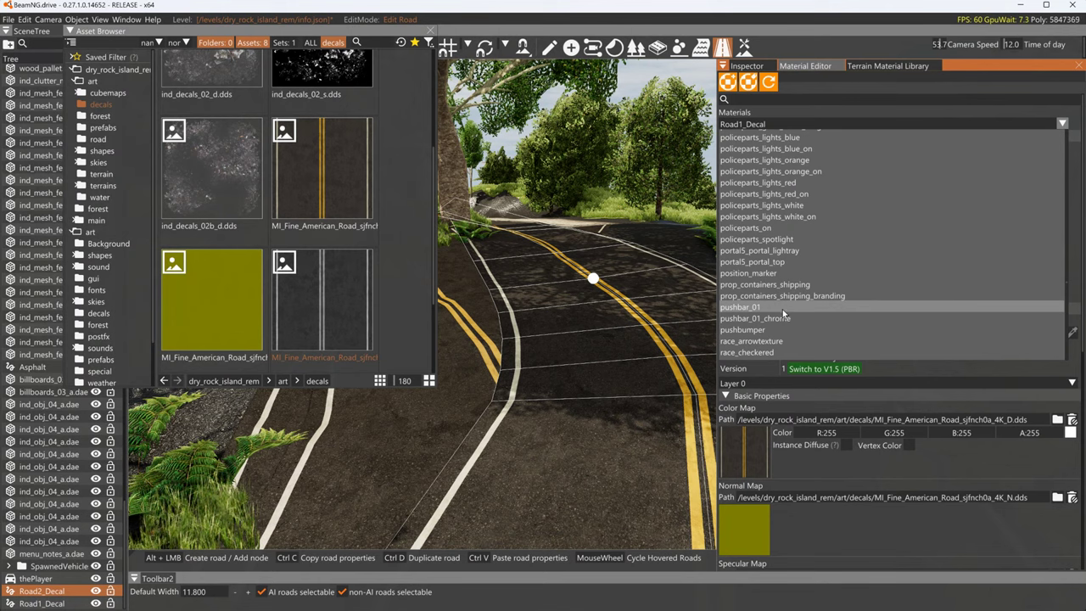
scroll(784, 312, "down", 3)
scroll(777, 310, "down", 6)
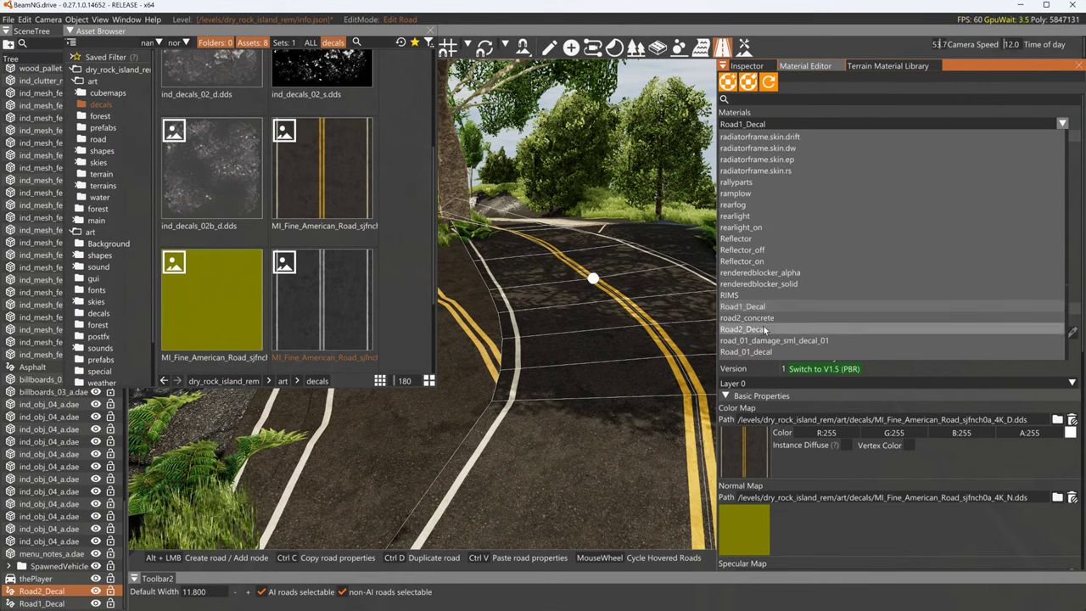
left_click(774, 329)
scroll(865, 462, "down", 5)
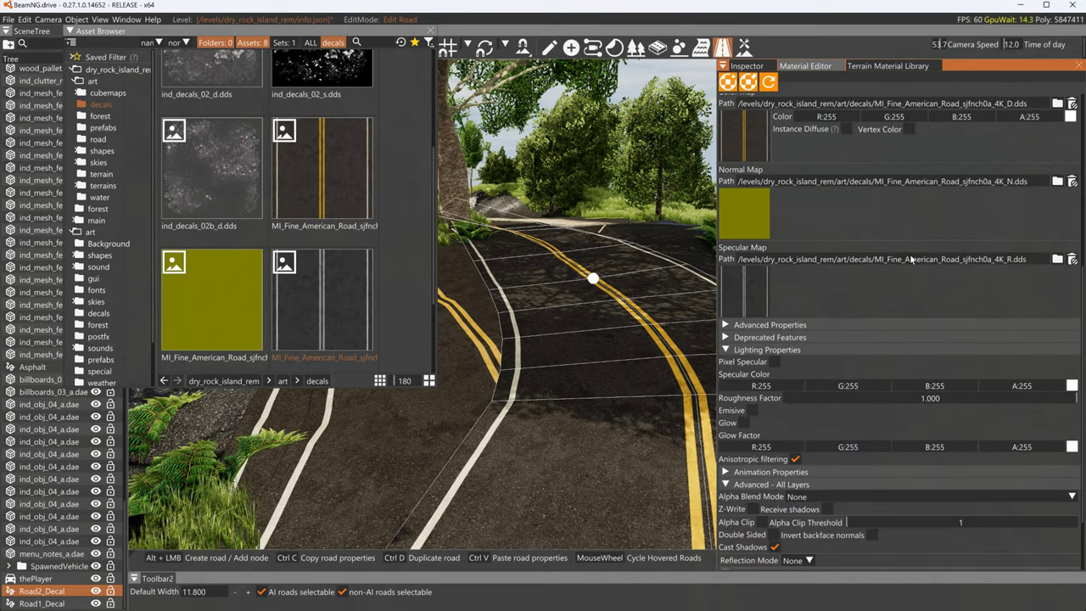
scroll(957, 143, "up", 6)
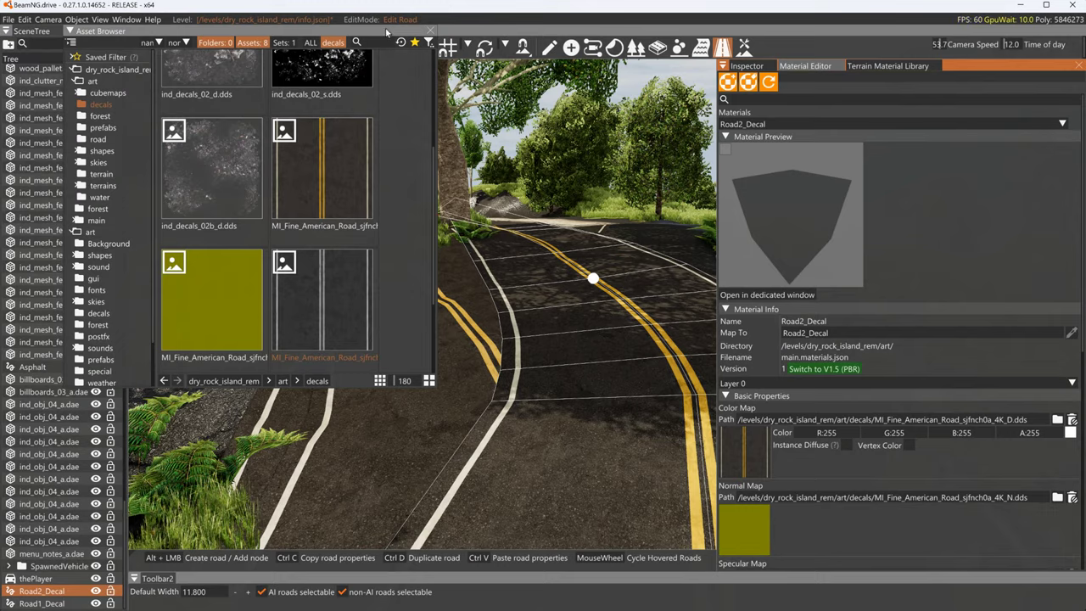
Close the Asset Browser, select the Road1_Decal road and move its bend and end nodes over the neighbouring road
left_click(431, 31)
key("d")
right_click_drag(509, 297, 475, 314)
key("a")
mouse_move(538, 327)
right_mouse_down()
mouse_move(524, 341)
mouse_move(538, 340)
right_mouse_up()
left_click(537, 343)
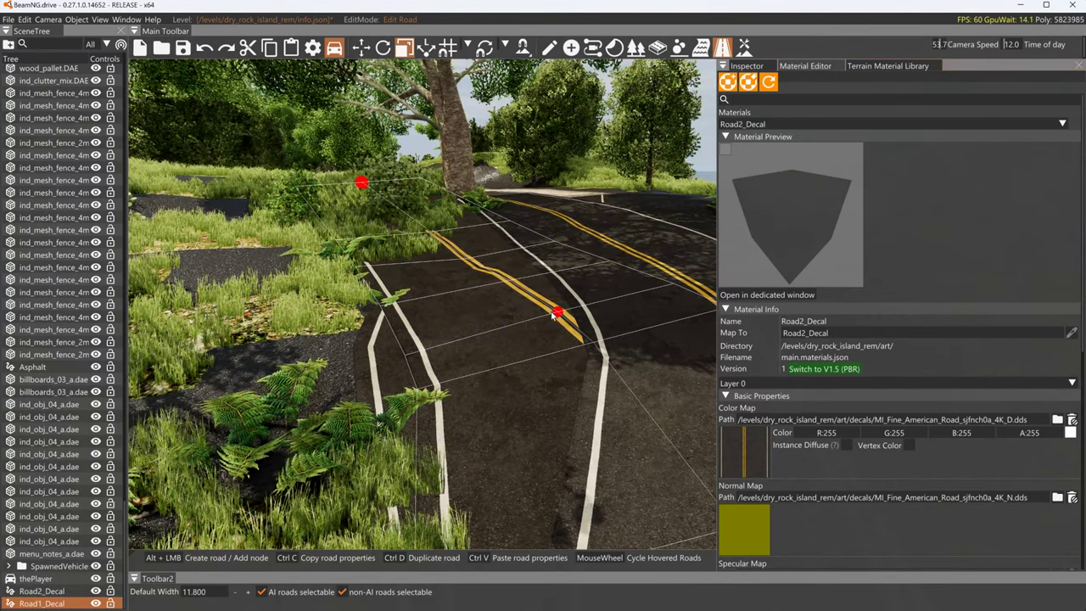
left_click_drag(558, 314, 633, 280)
left_click_drag(368, 184, 589, 221)
left_click_drag(630, 280, 572, 274)
key("d")
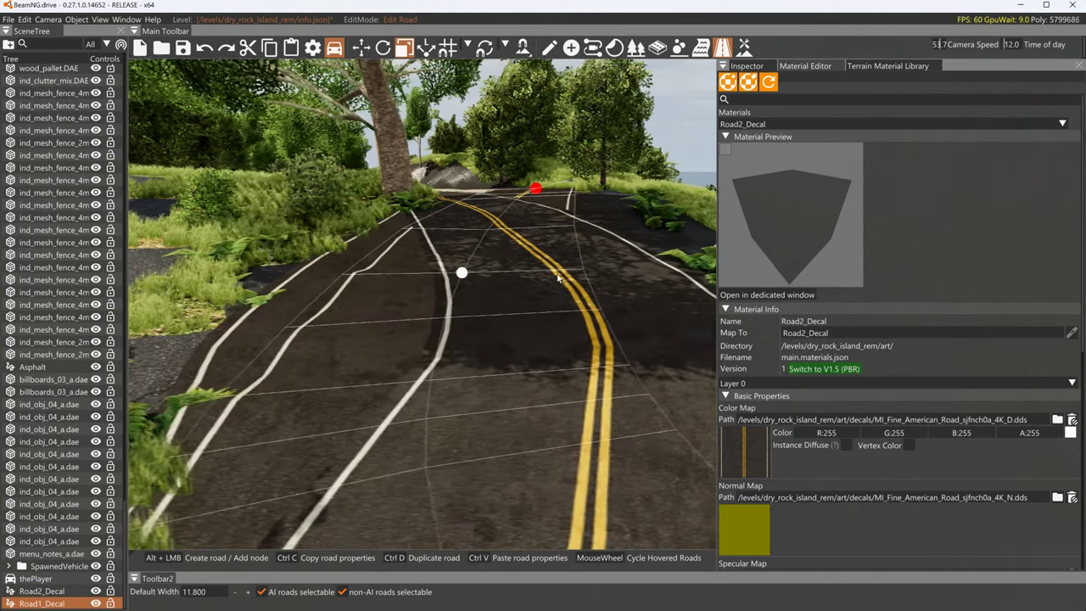
Delete the extra overlapping road on the verge and move the remaining Road1_Decal road's two nodes toward the verge beside the tree
left_click(286, 254)
key("Delete")
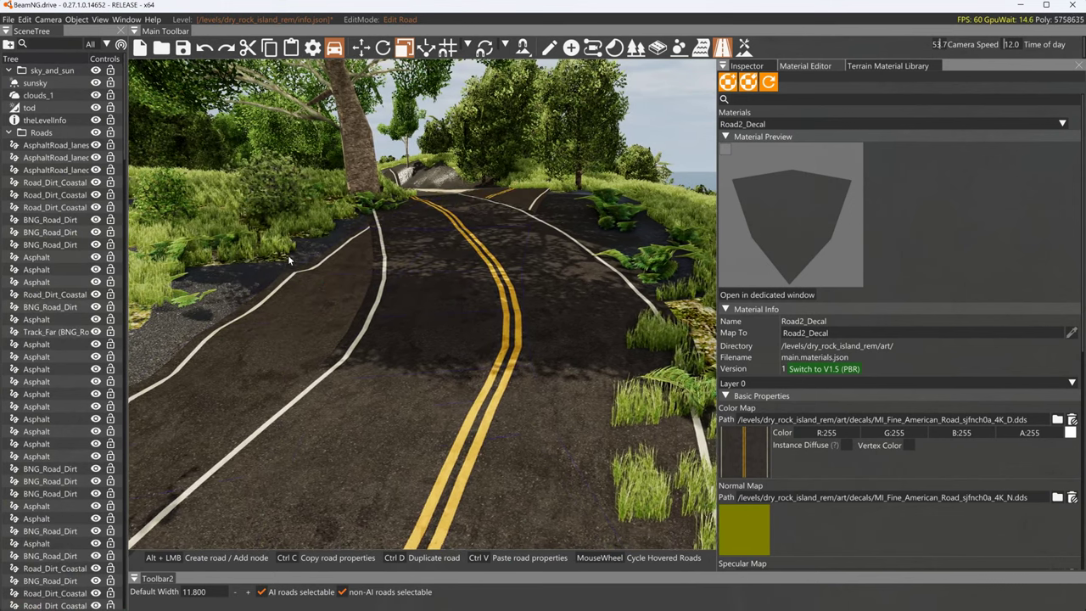
left_click(307, 268)
left_click_drag(399, 273, 309, 308)
left_click_drag(514, 189, 412, 194)
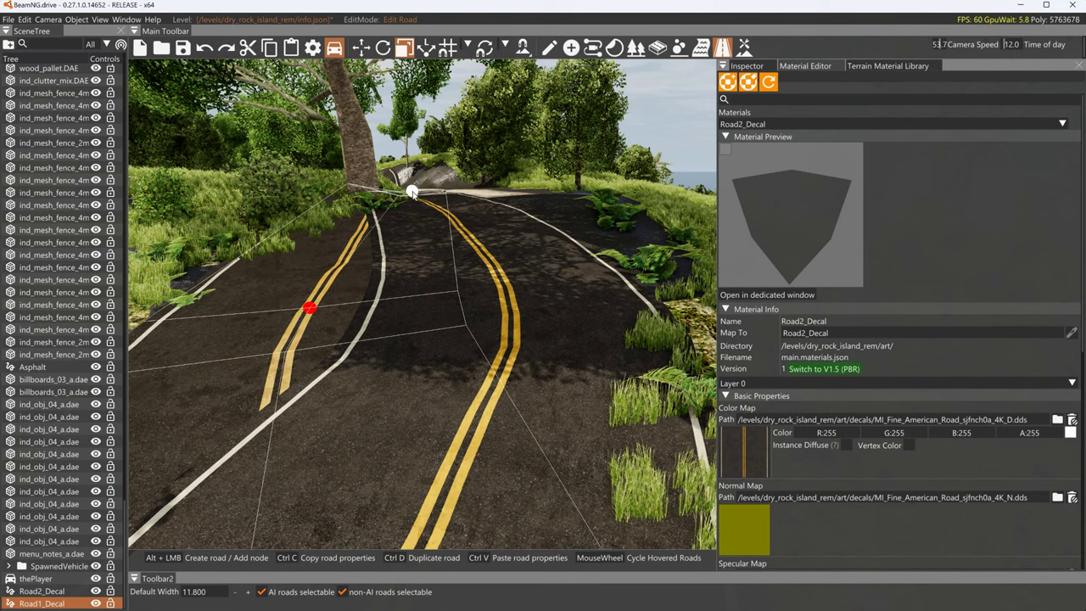
key("a")
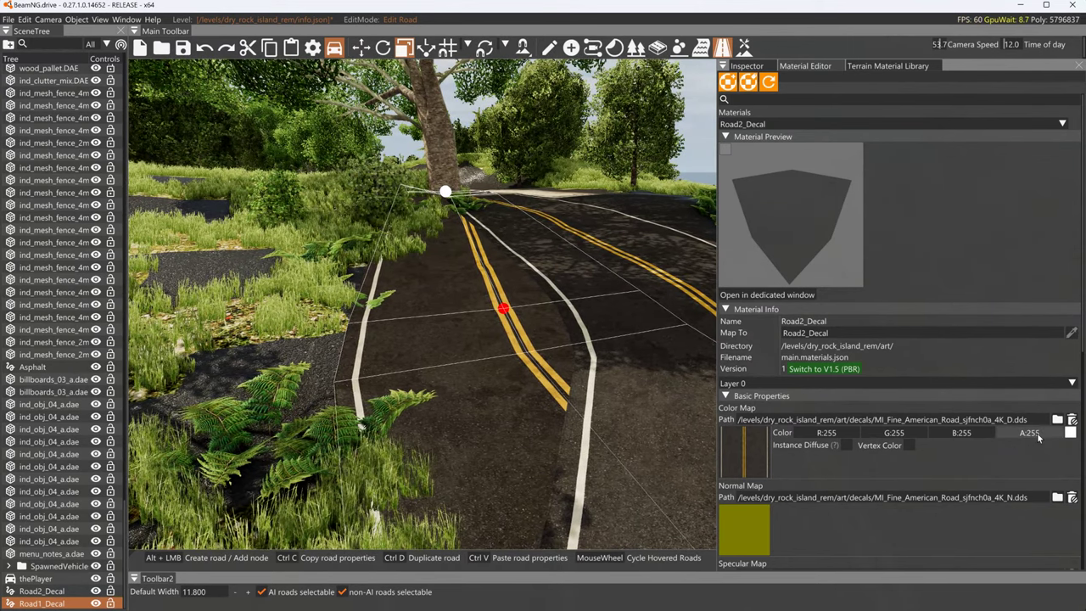
Lower the alpha of Road2_Decal's color map to 35
left_click_drag(1037, 433, 1023, 437)
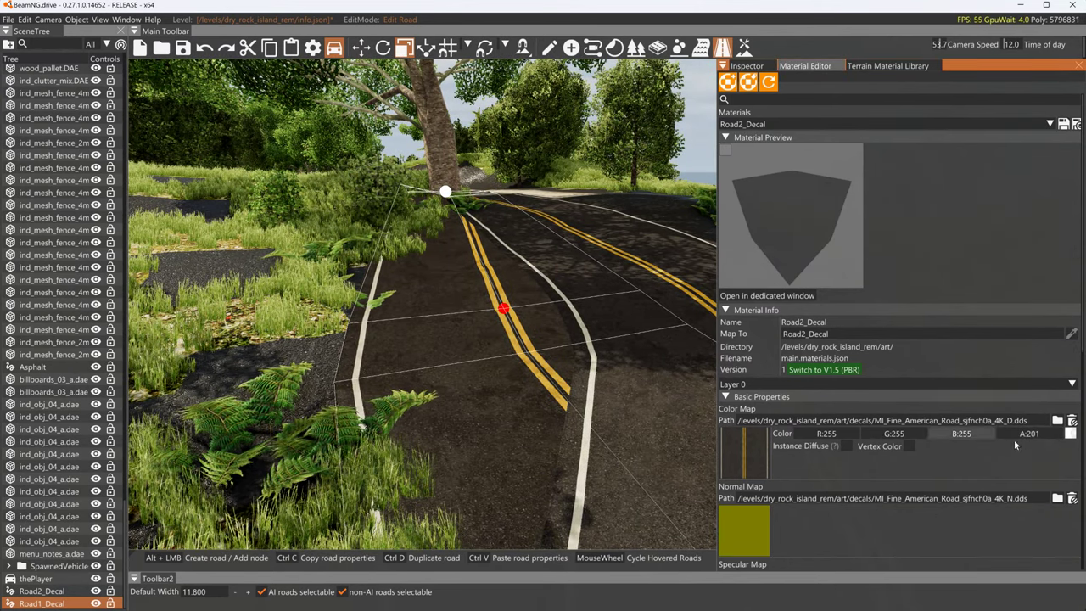
left_click_drag(1030, 436, 926, 443)
left_click_drag(1033, 436, 1023, 434)
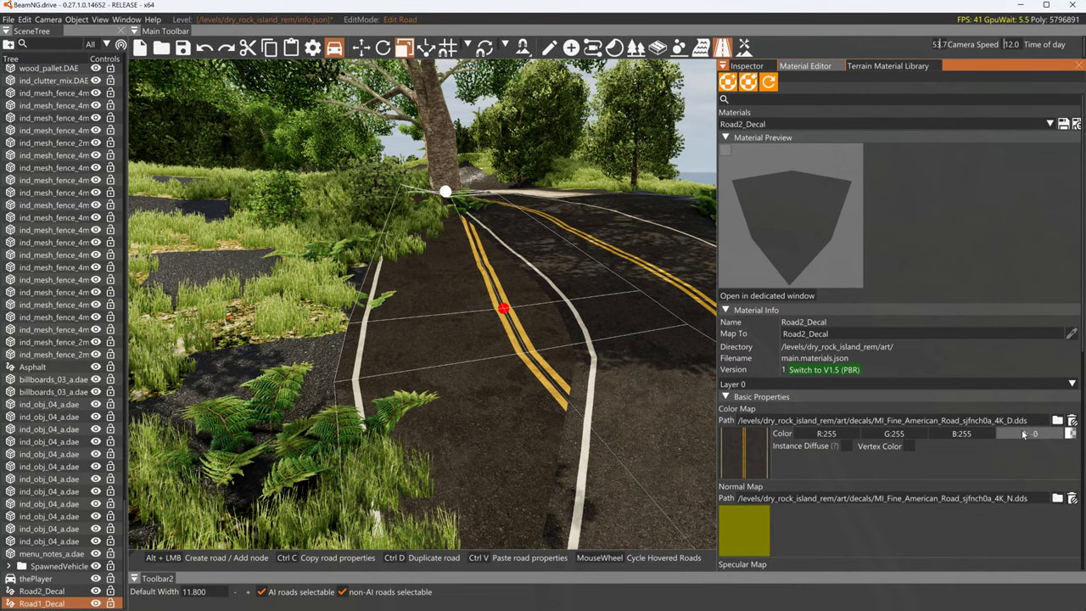
type("35")
key("Return")
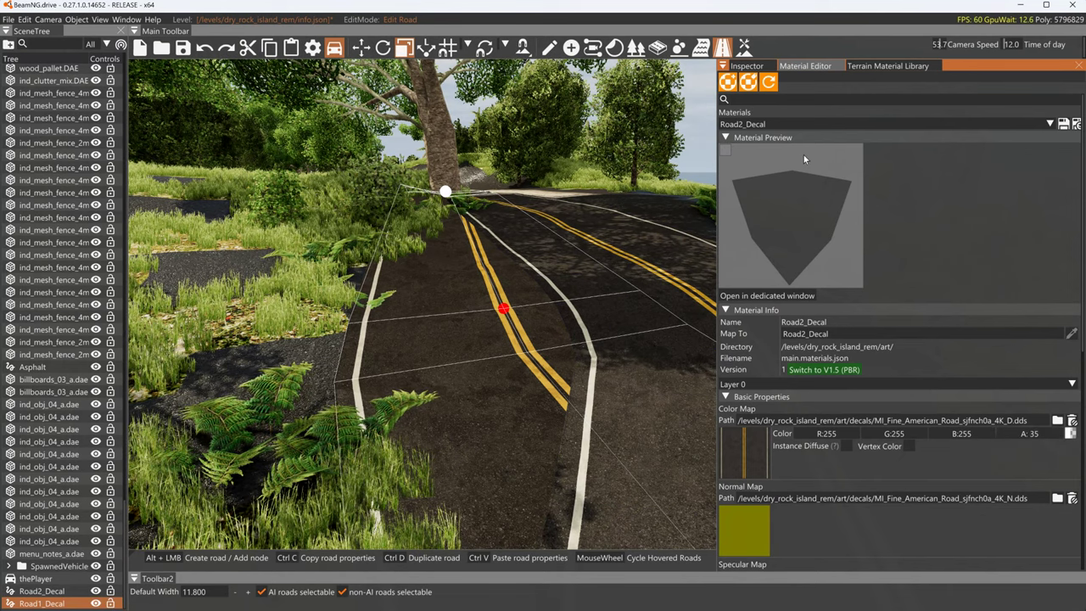
Load Road1_Decal in the material editor and lower its color map alpha to 149
left_click(827, 124)
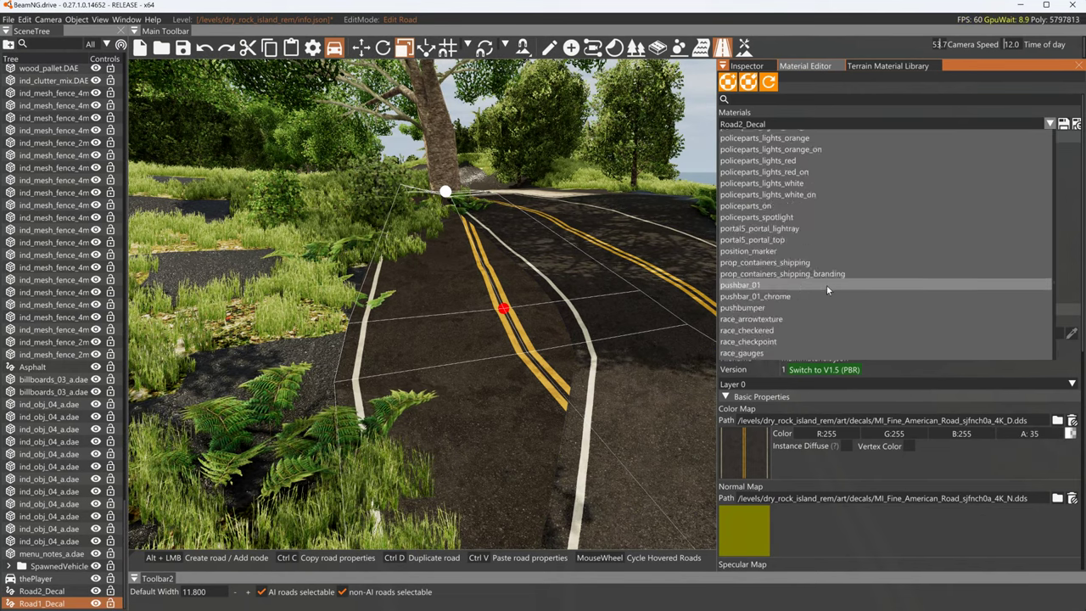
scroll(823, 285, "down", 5)
scroll(817, 281, "down", 3)
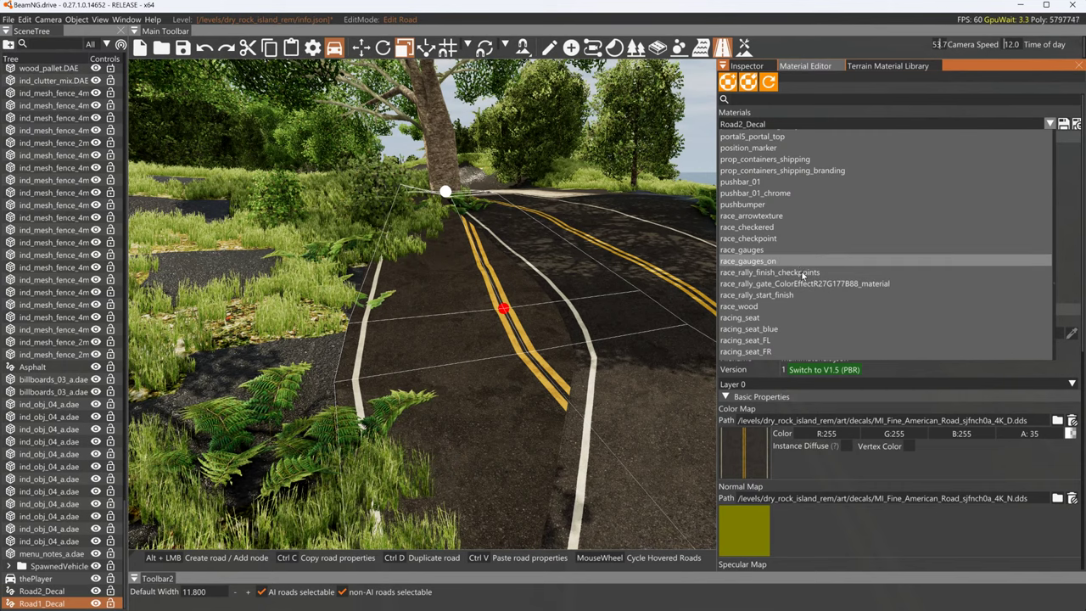
scroll(802, 274, "down", 3)
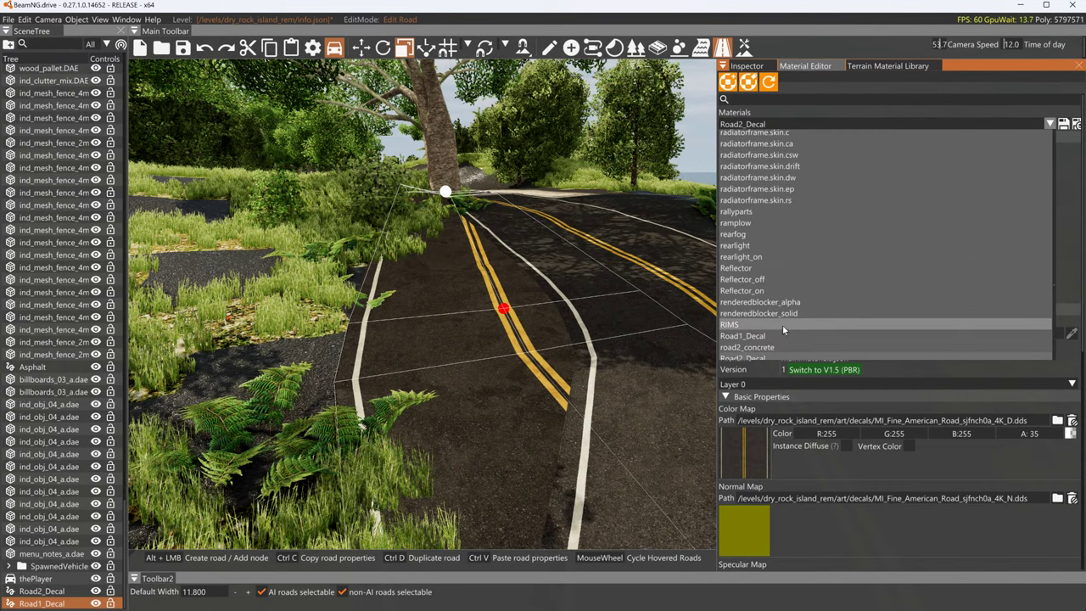
left_click(764, 336)
mouse_move(1029, 434)
left_mouse_down()
mouse_move(980, 434)
mouse_move(1013, 435)
left_mouse_up()
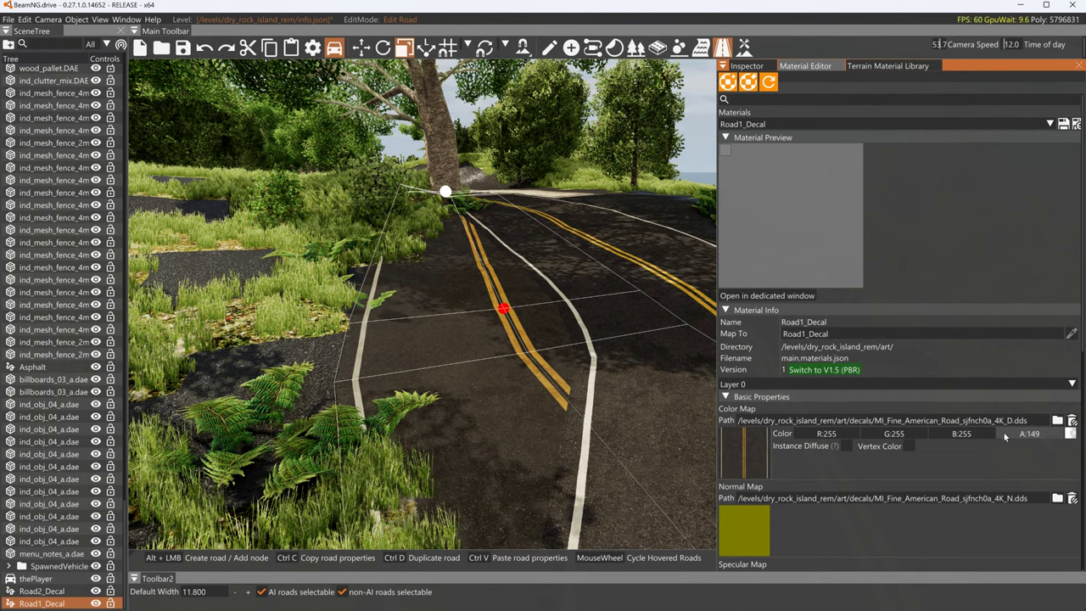
Paint over the grass beside the semi-transparent decal road with the terrain material brush at size 3
key("w")
right_click_drag(628, 266, 629, 265)
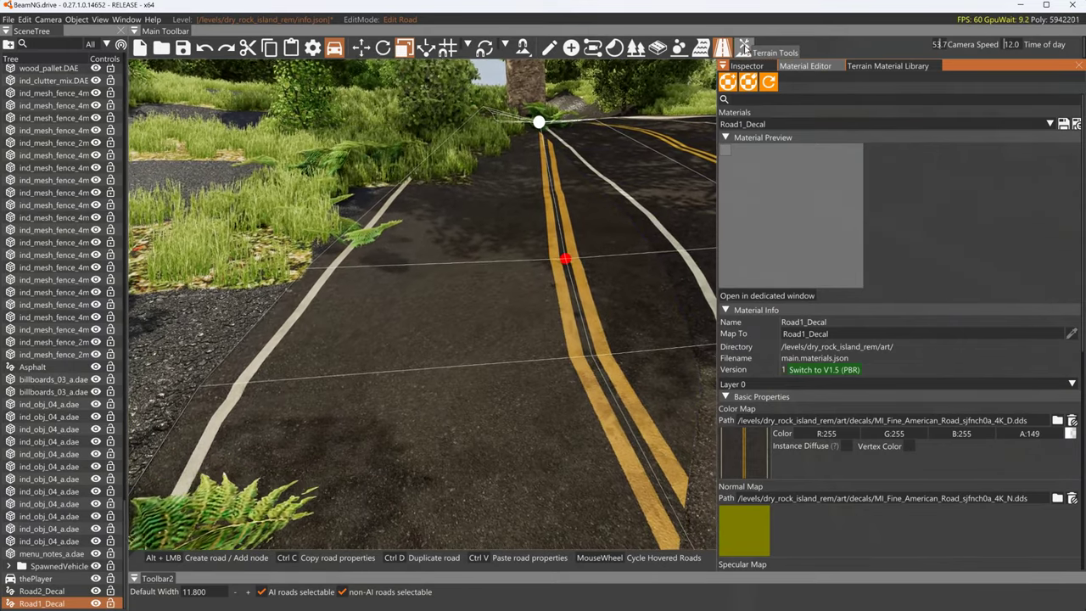
left_click(745, 48)
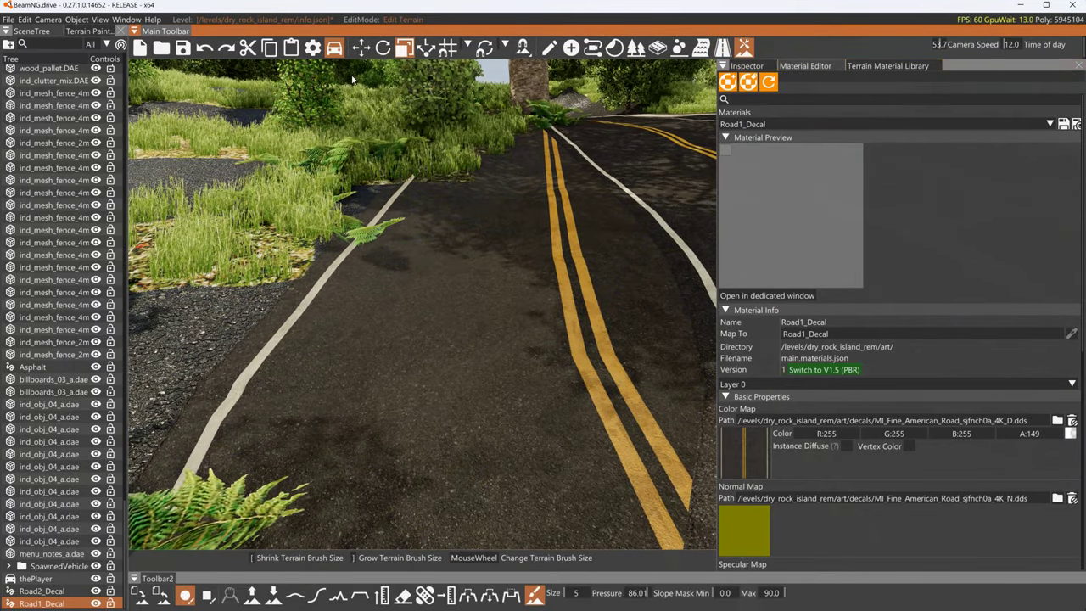
scroll(297, 355, "down", 4)
scroll(292, 346, "up", 2)
left_click_drag(293, 341, 311, 242)
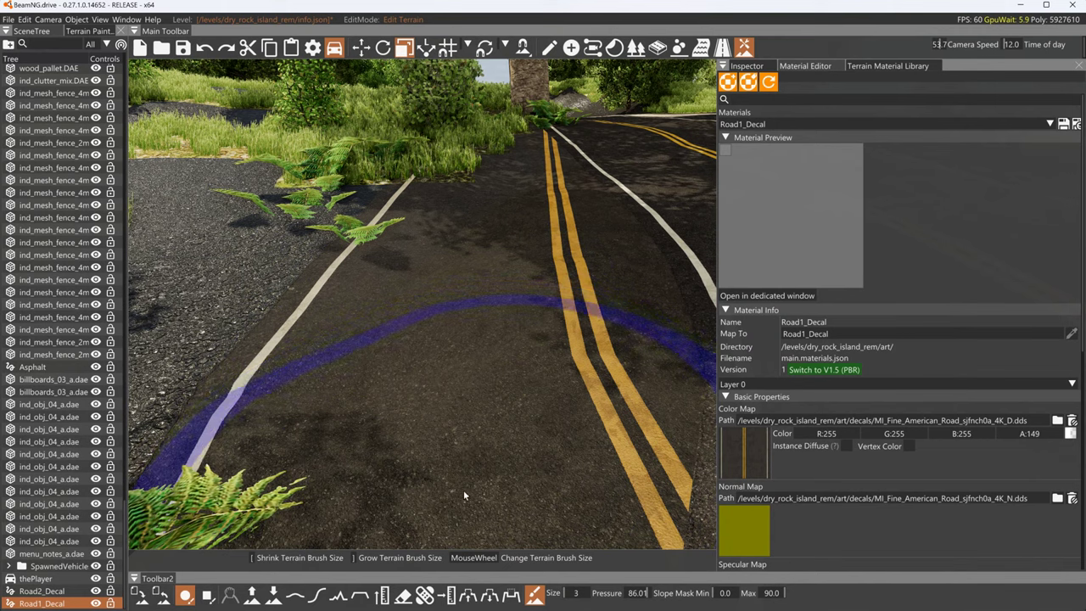
mouse_move(452, 204)
left_mouse_down()
mouse_move(387, 226)
mouse_move(378, 280)
left_mouse_up()
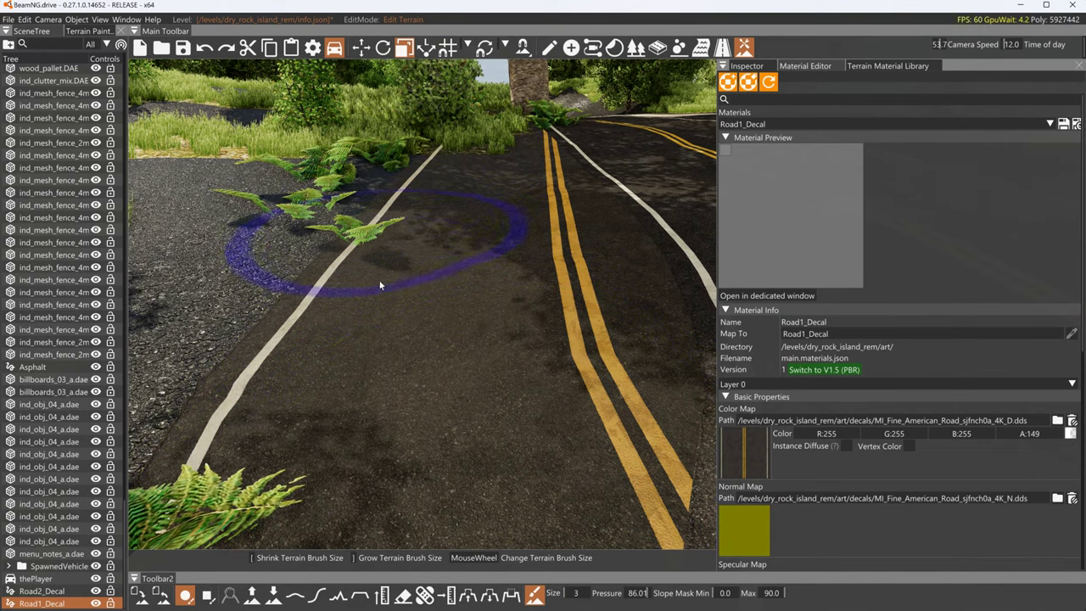
Paint Sand_New terrain beside and beneath the decal road, and raise Road1_Decal's color alpha to 231
left_click(88, 31)
left_click(30, 79)
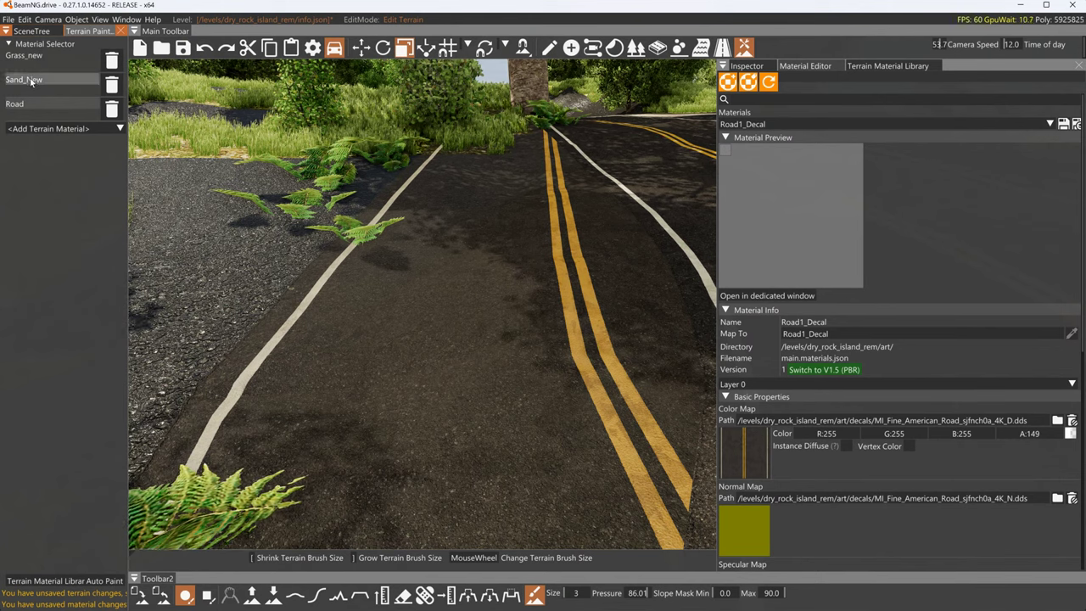
mouse_move(263, 236)
left_mouse_down()
mouse_move(311, 261)
mouse_move(431, 255)
mouse_move(516, 293)
mouse_move(275, 339)
mouse_move(315, 194)
mouse_move(398, 204)
left_mouse_up()
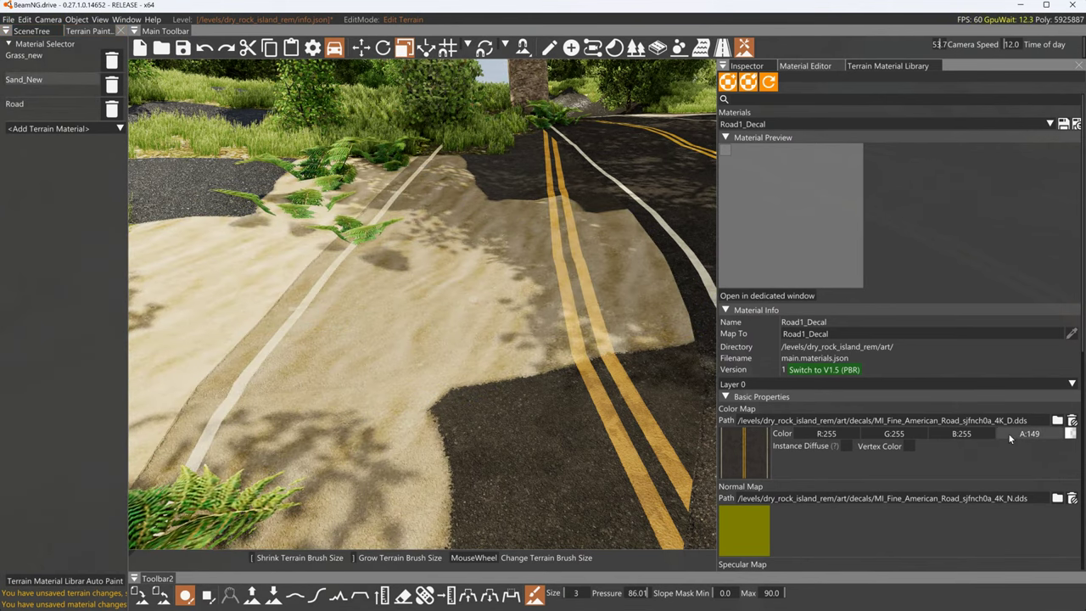
mouse_move(1029, 433)
left_mouse_down()
mouse_move(1071, 433)
mouse_move(1047, 438)
left_mouse_up()
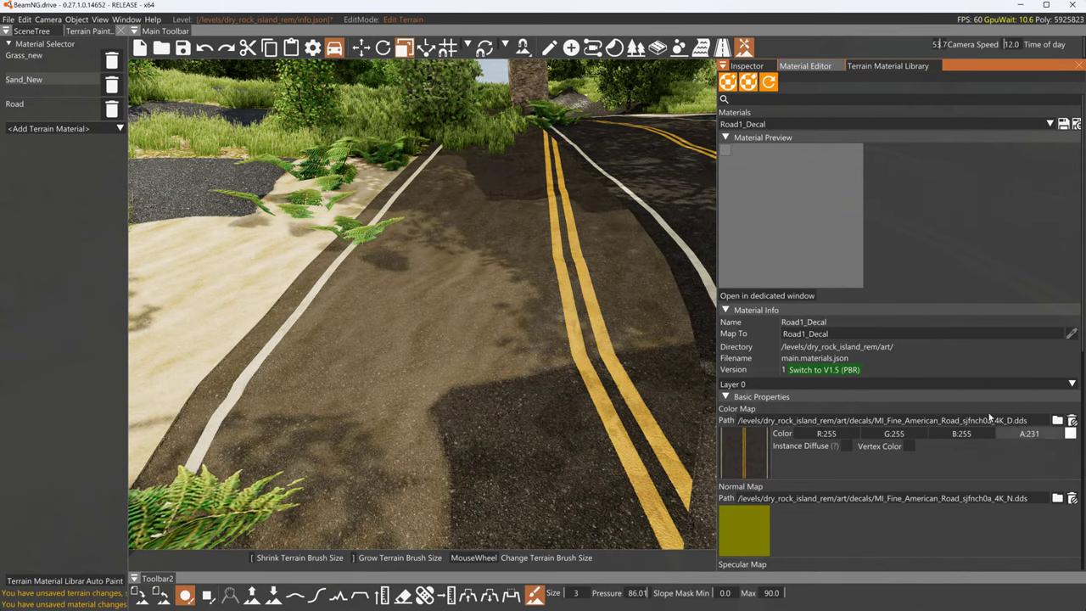
Extend the Sand_New paint over the remaining gravel beside the road and reduce the terrain brush to size 1
left_click_drag(154, 208, 130, 184)
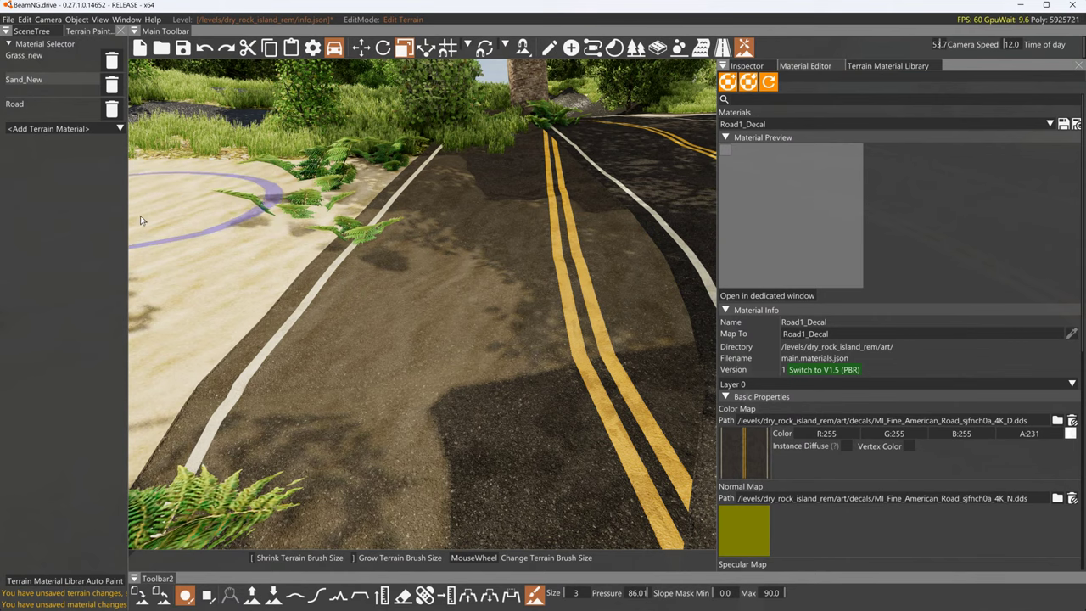
scroll(594, 257, "down", 2)
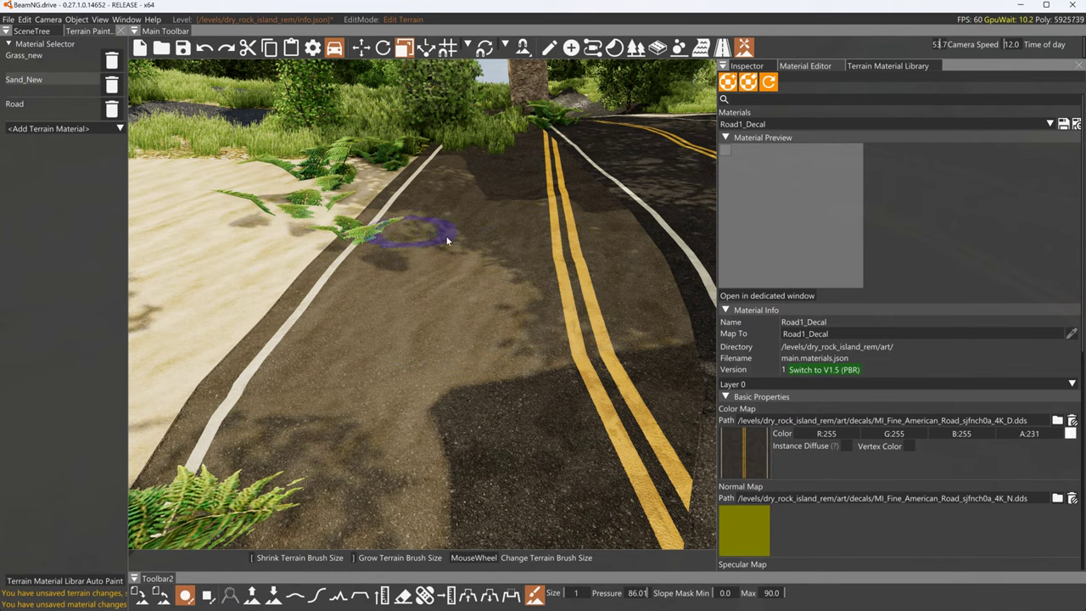
mouse_move(513, 367)
left_mouse_down()
mouse_move(519, 236)
mouse_move(438, 174)
mouse_move(501, 243)
mouse_move(479, 392)
left_mouse_up()
key("s")
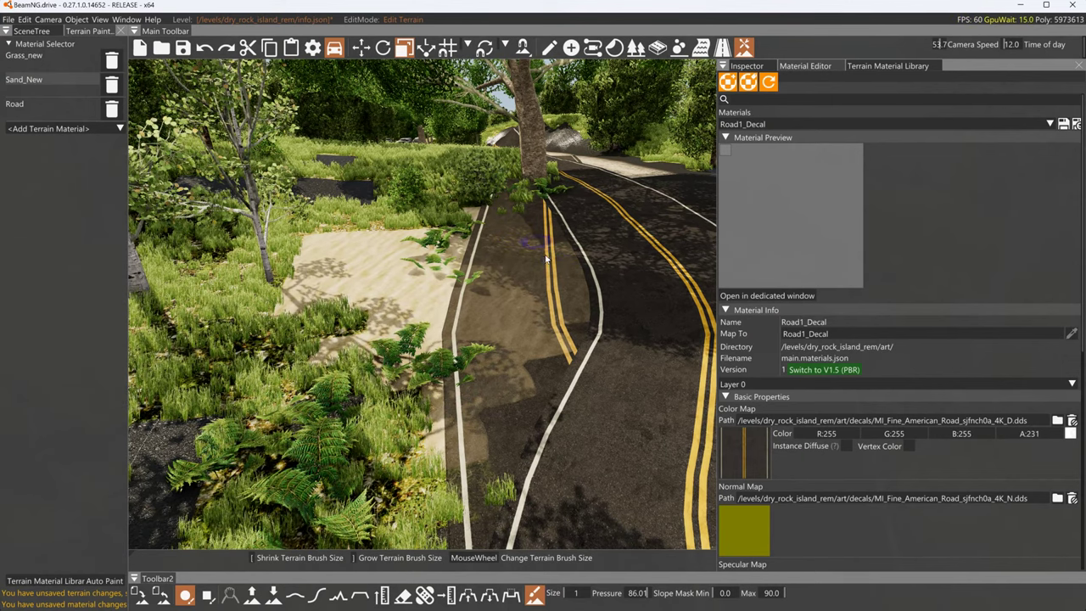
Delete the overlapping Road2_Decal road and move the Road1_Decal road's end and bend nodes onto the main asphalt path
left_click(723, 47)
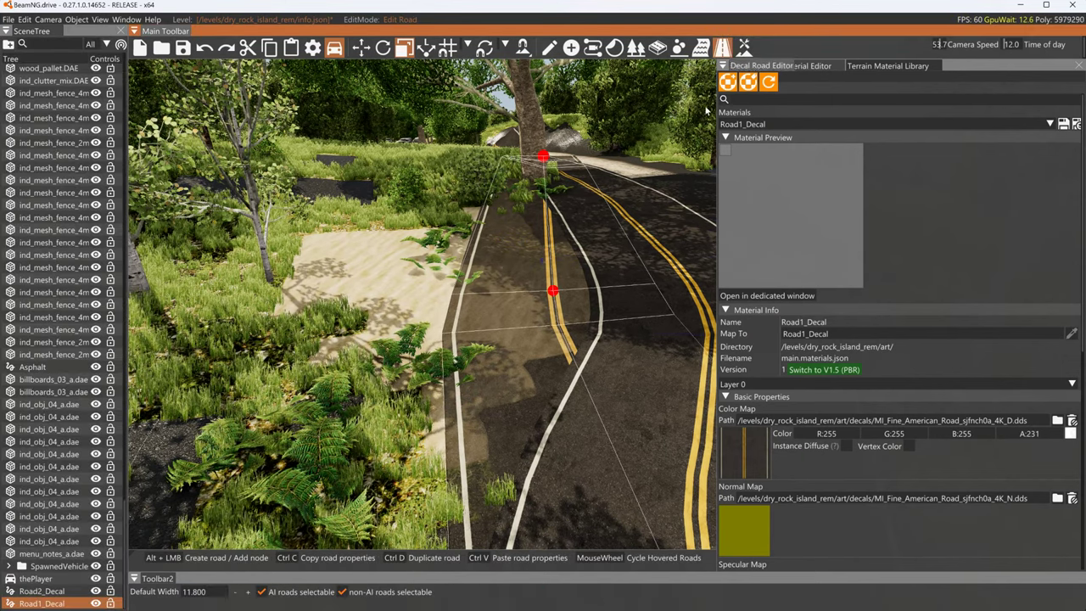
key("Delete")
left_click(606, 263)
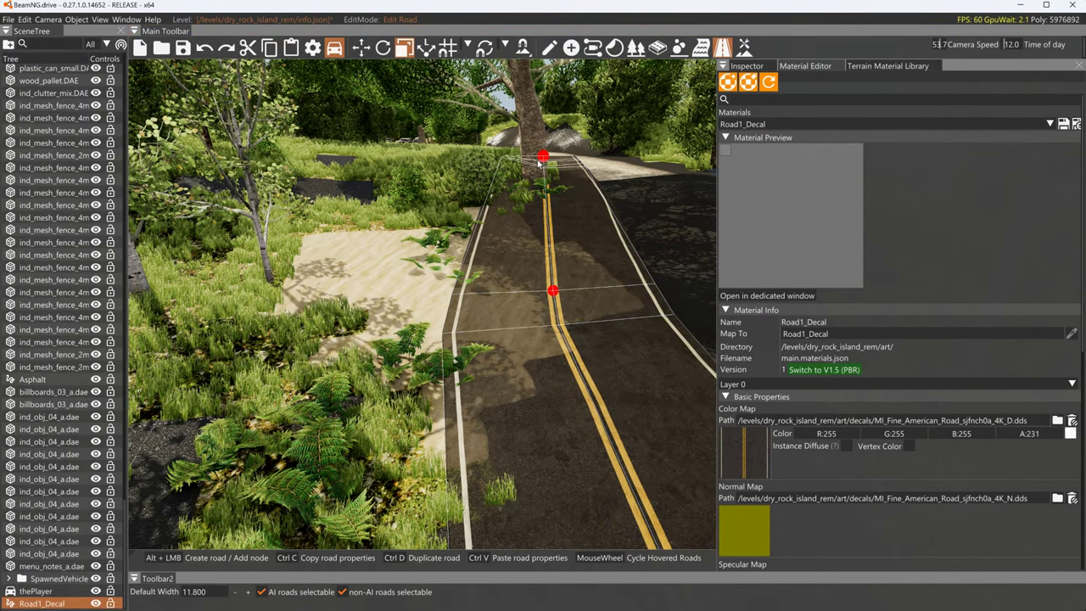
left_click_drag(540, 159, 623, 197)
left_click_drag(553, 292, 706, 290)
right_click_drag(706, 290, 738, 273)
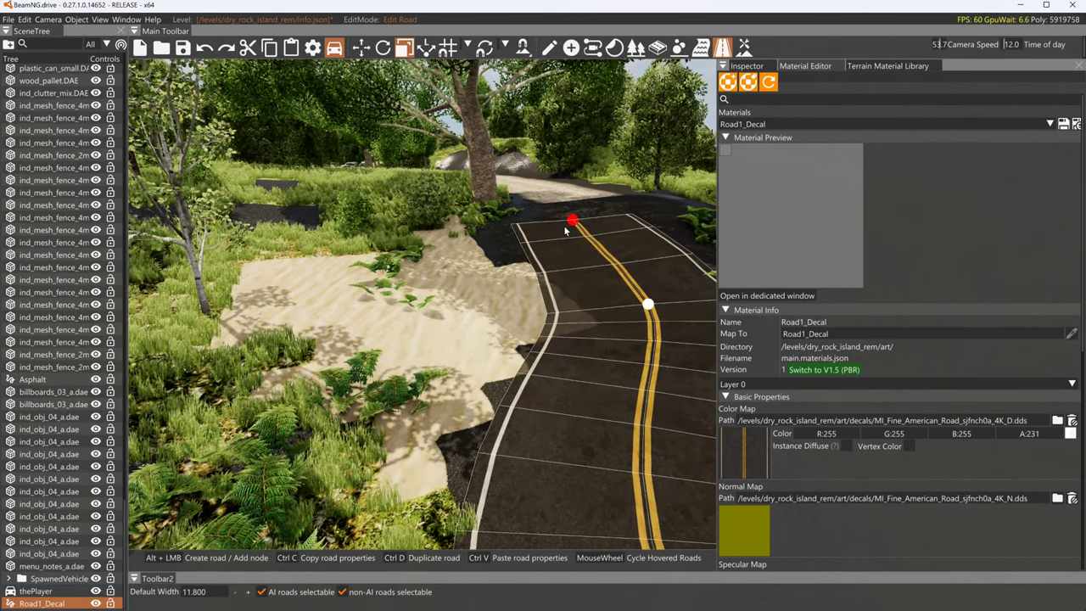
Extend the Road1_Decal road with a new end node at the far light-coloured pavement, and deselect the road
left_click(569, 224)
left_click(528, 189, "alt")
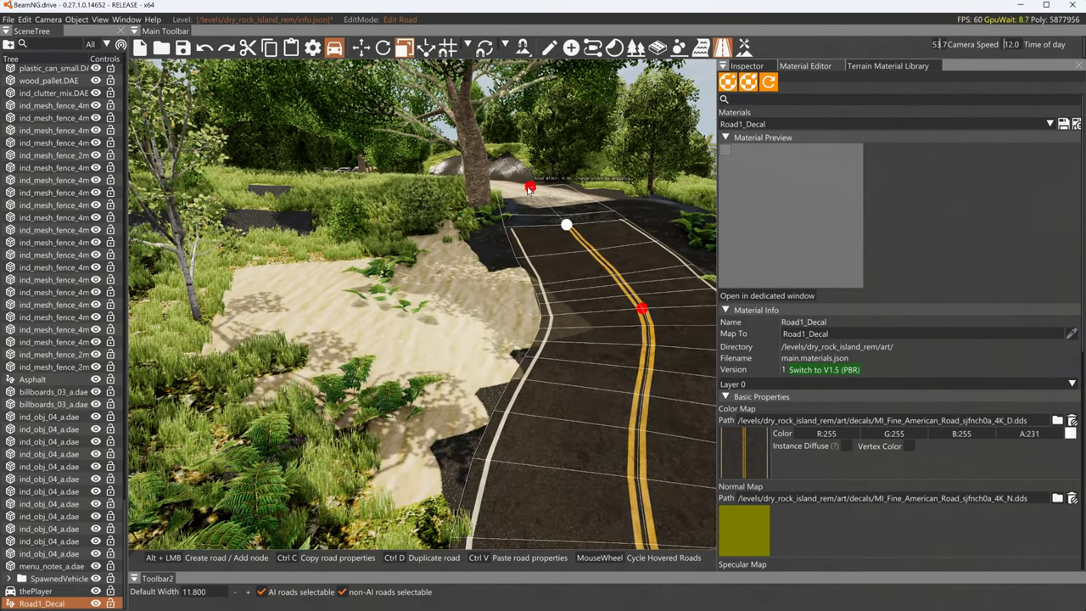
left_click(522, 303)
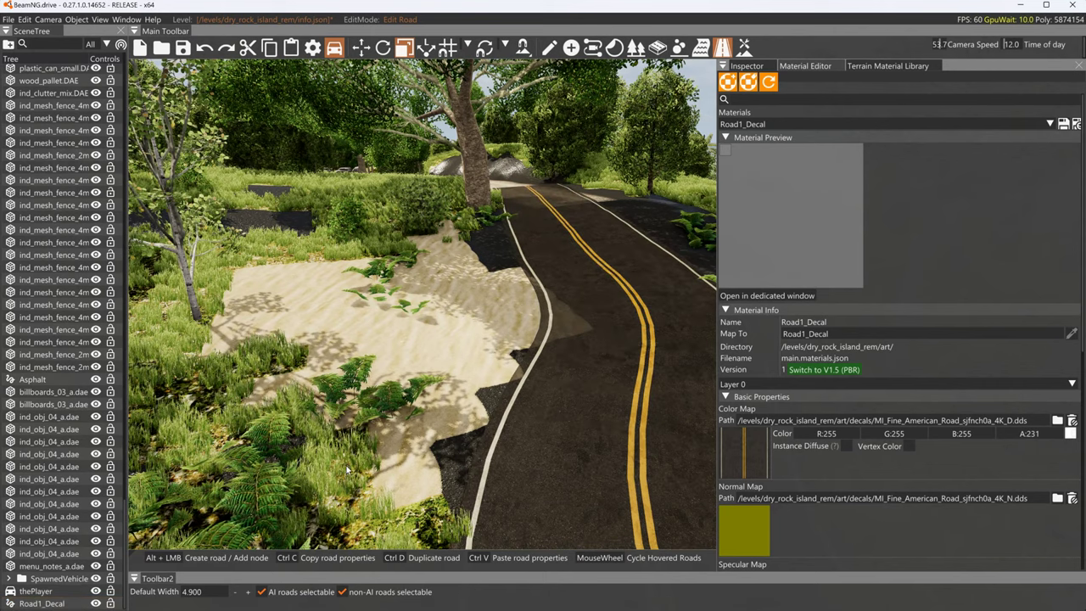
Paint sand terrain under the road and along its opposite edge, and set Road1_Decal's color alpha to 232
left_click(744, 47)
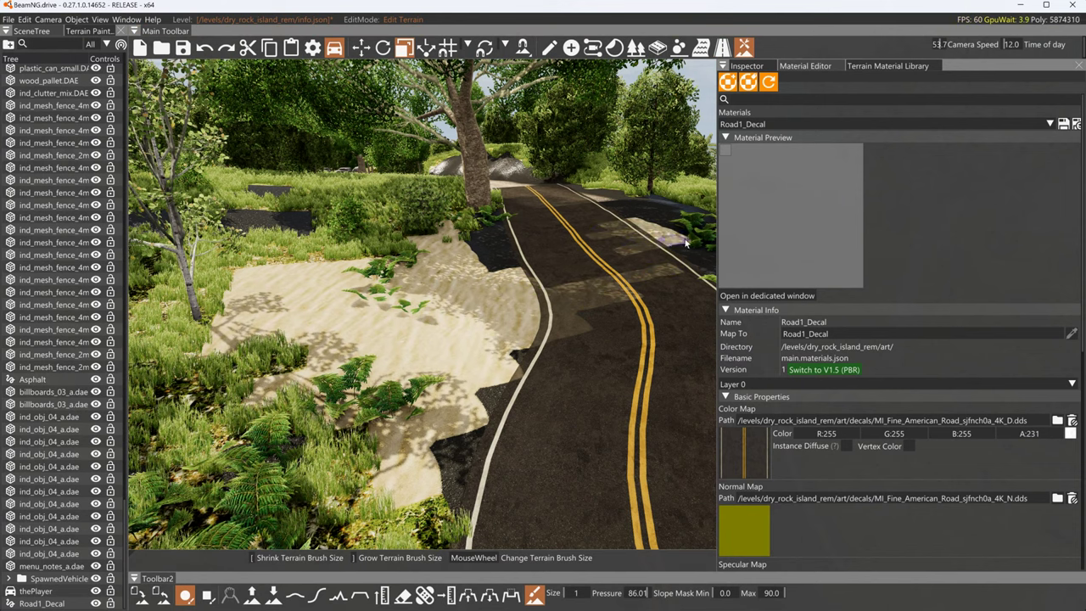
left_click(631, 226)
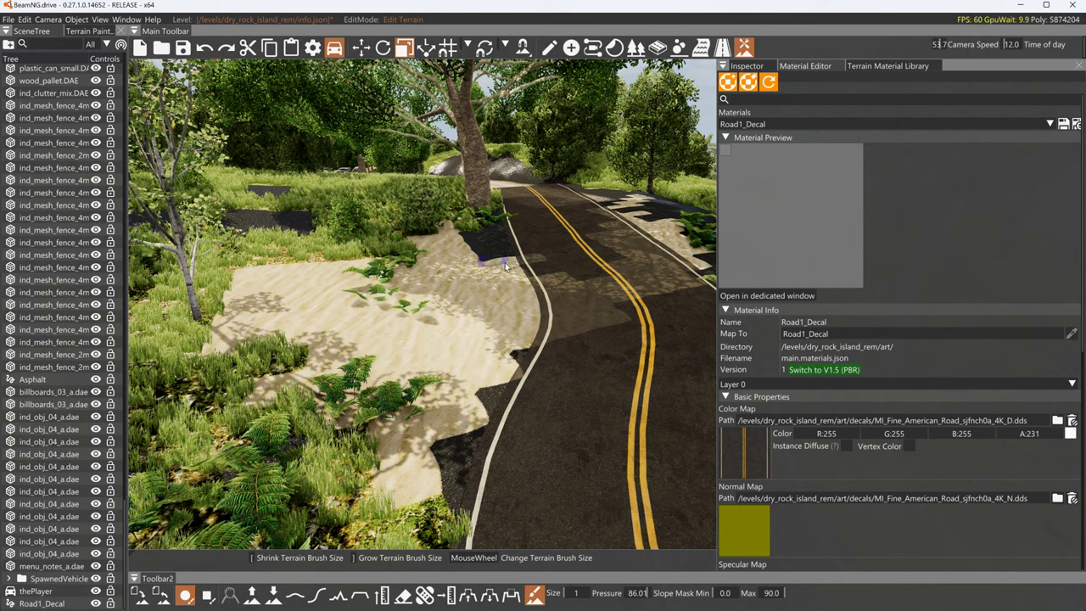
mouse_move(1010, 433)
left_mouse_down()
mouse_move(984, 431)
mouse_move(1052, 433)
mouse_move(1023, 448)
left_mouse_up()
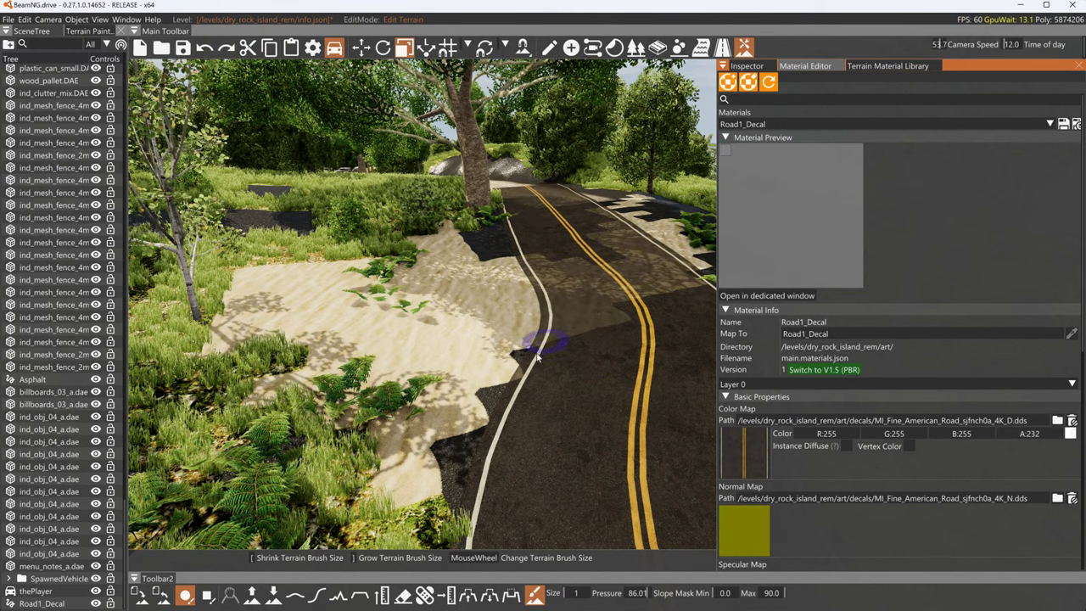
Clear the grass covering the overgrown road between the rock walls by painting the terrain with a size 6 brush
key("s")
right_click_drag(543, 310, 504, 298)
key("w")
key("w")
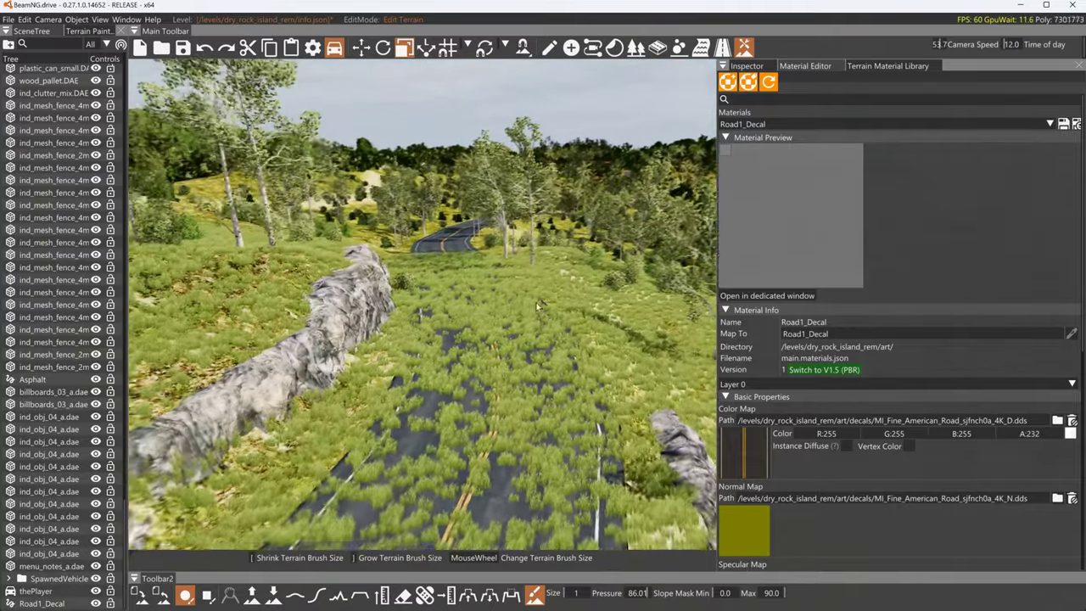
right_click_drag(536, 307, 477, 309)
left_click(498, 338)
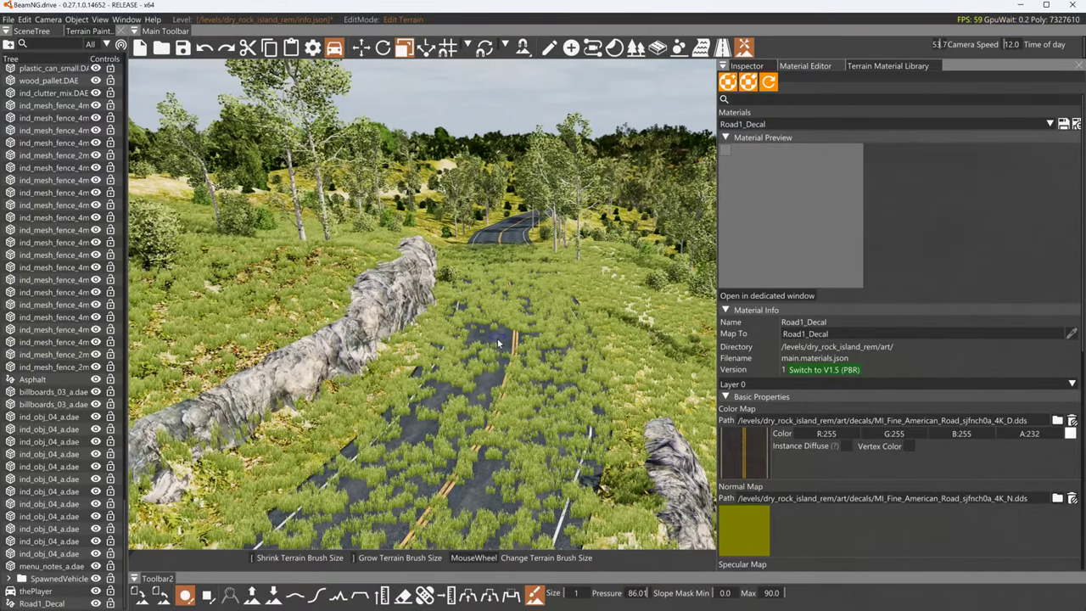
scroll(497, 320, "up", 3)
mouse_move(507, 245)
left_mouse_down()
mouse_move(500, 412)
mouse_move(473, 482)
left_mouse_up()
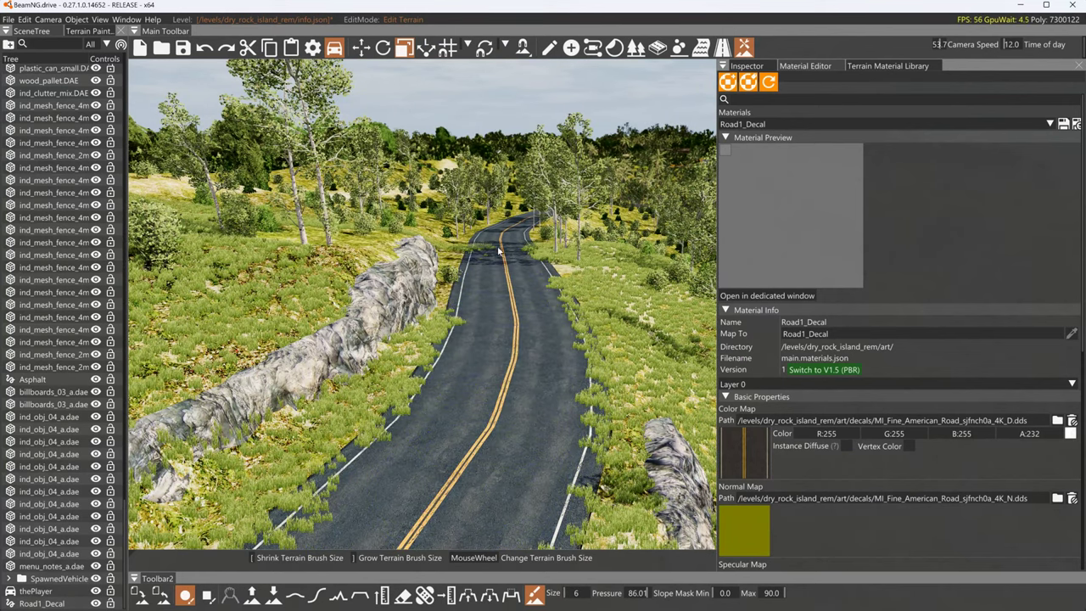
Continue painting the terrain to clear grass from the nearer stretch of road beside the rock wall
right_click_drag(538, 304, 514, 333)
right_click_drag(560, 275, 569, 327)
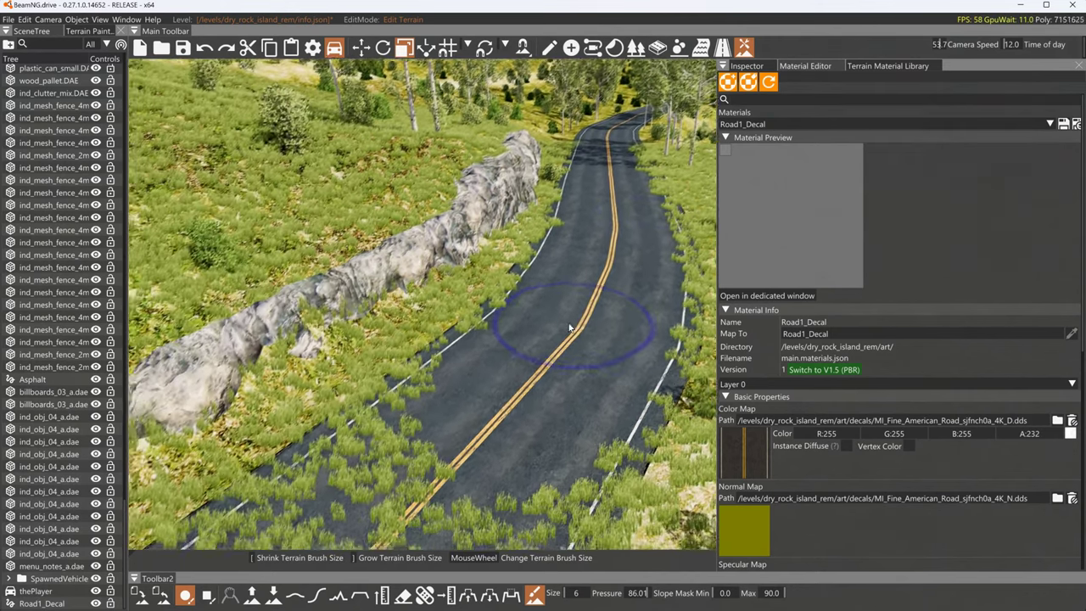
left_click_drag(371, 464, 280, 488)
mouse_move(594, 255)
right_mouse_down()
mouse_move(587, 278)
mouse_move(560, 297)
right_mouse_up()
mouse_move(718, 191)
left_mouse_down()
mouse_move(451, 222)
mouse_move(880, 233)
left_mouse_up()
left_click_drag(645, 255, 536, 231)
right_click_drag(536, 232, 175, 139)
Snap the level editor window to the left half of the screen
right_click_drag(611, 373, 984, 9)
left_click_drag(984, 10, 2, 140)
mouse_move(711, 602)
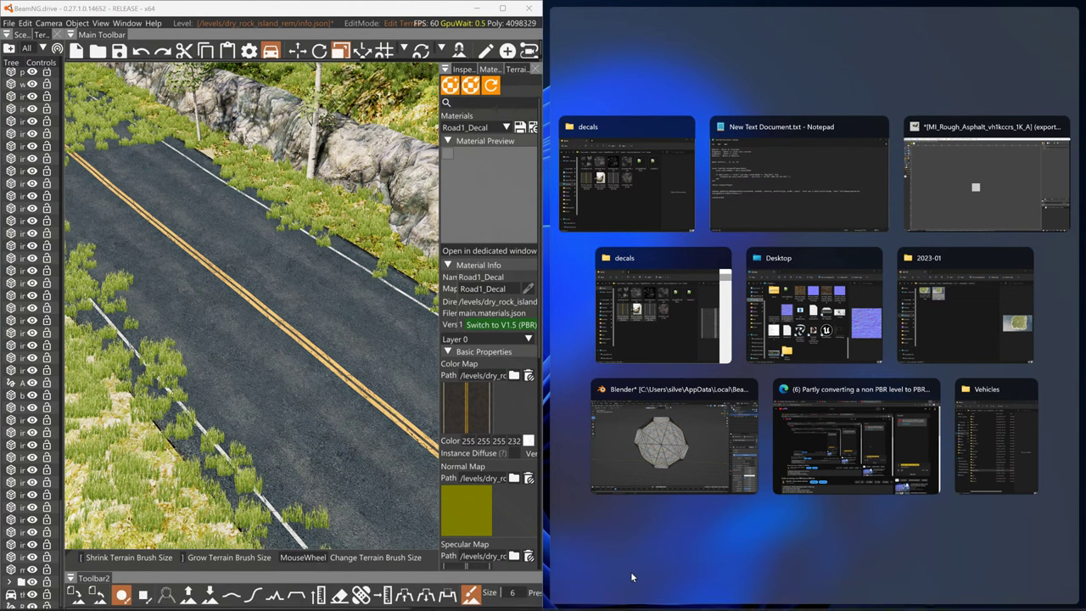
Switch to the YouTube livestream page in Edge, pop out its live chat, and arrange the browser and chat windows side by side
left_click(361, 597)
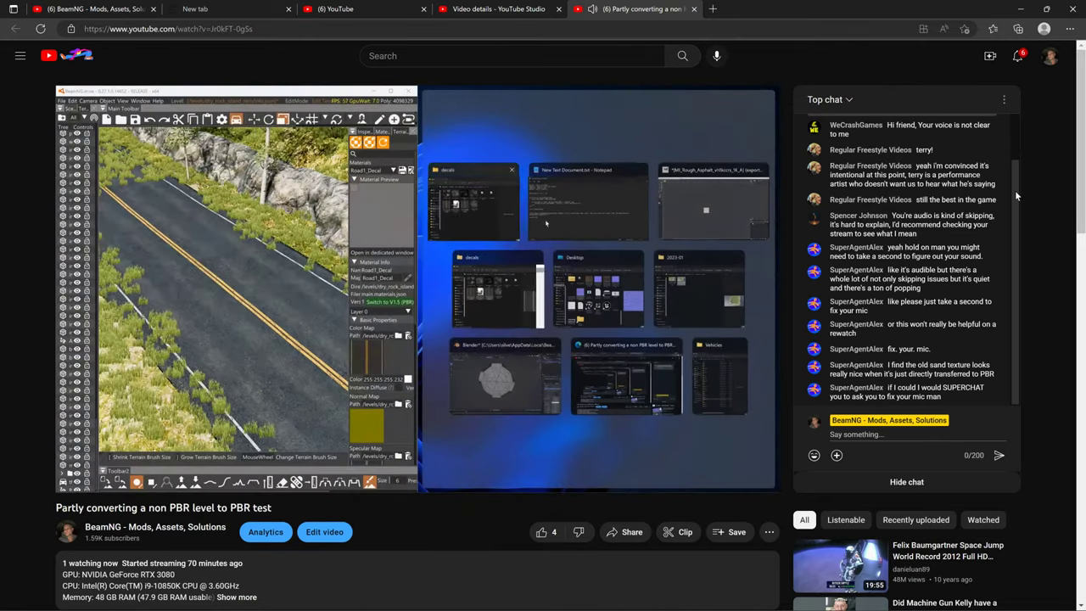
left_click(1004, 101)
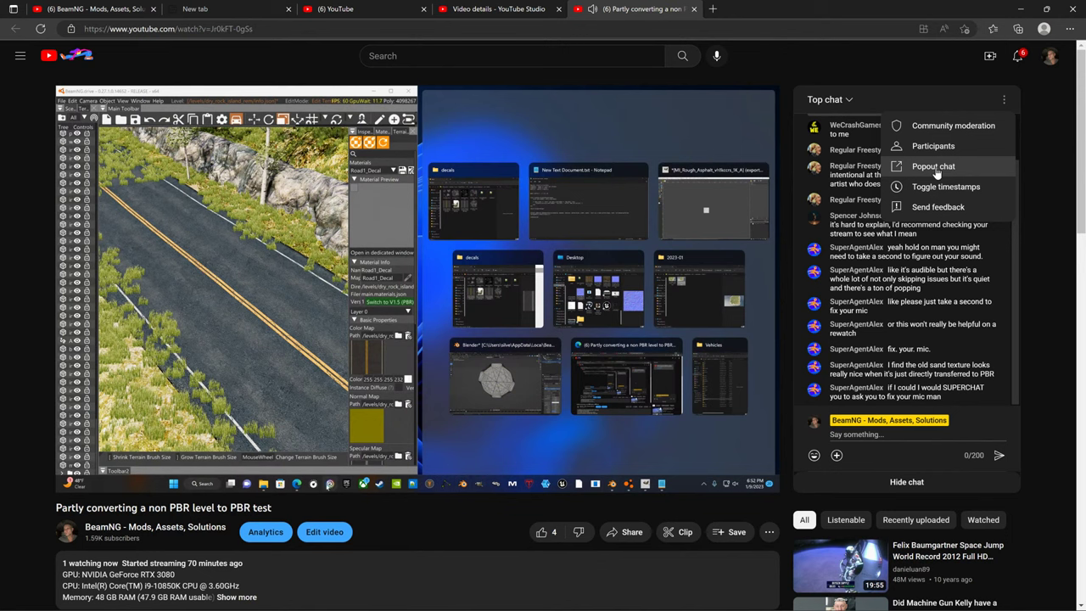
left_click(933, 167)
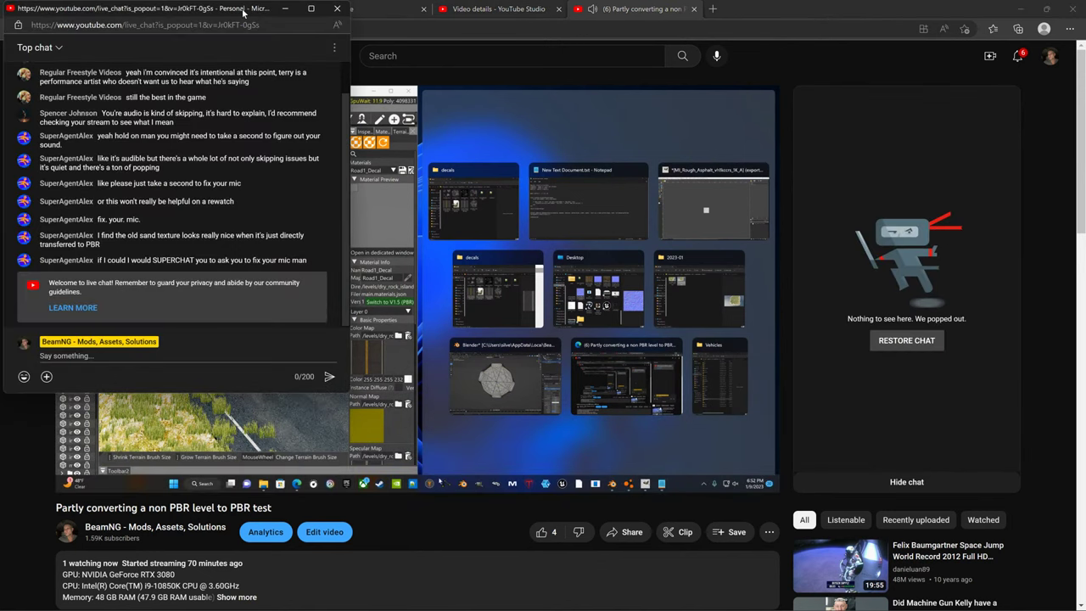
left_click_drag(246, 12, 801, 76)
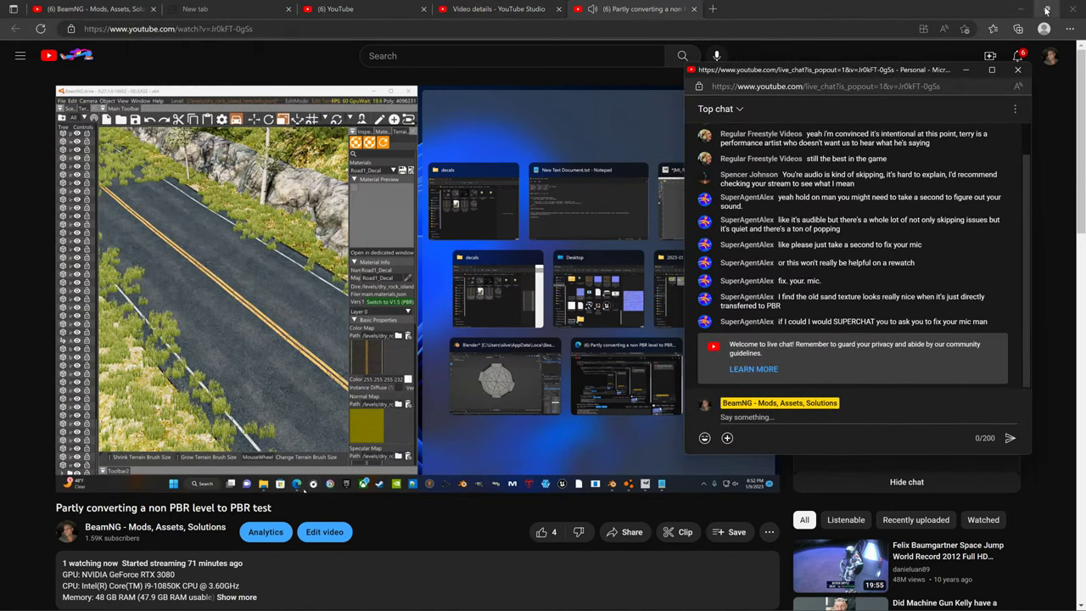
left_click(1044, 10)
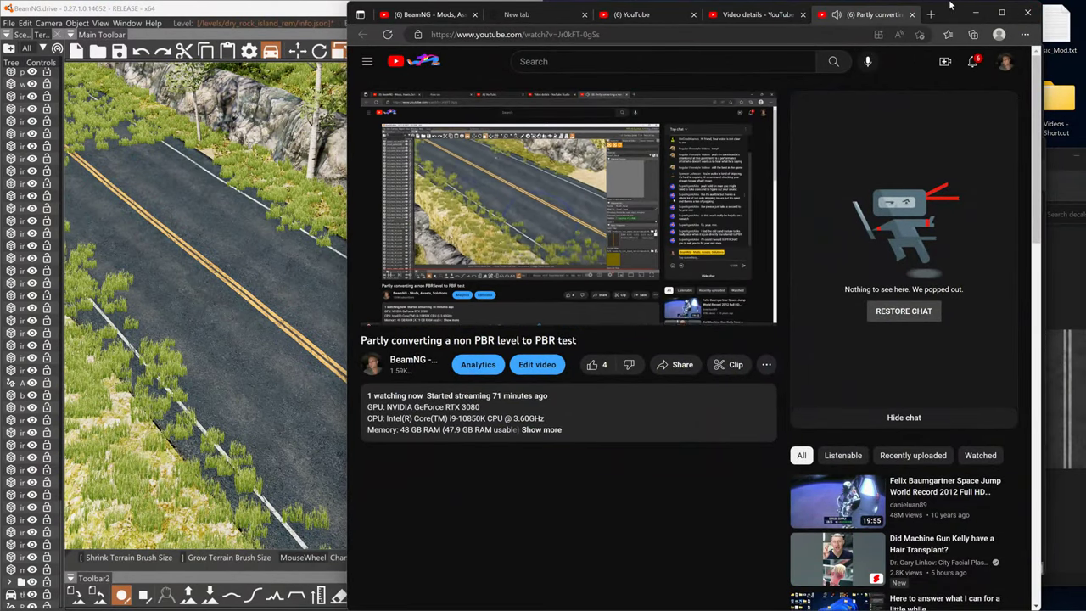
left_click_drag(951, 8, 509, 27)
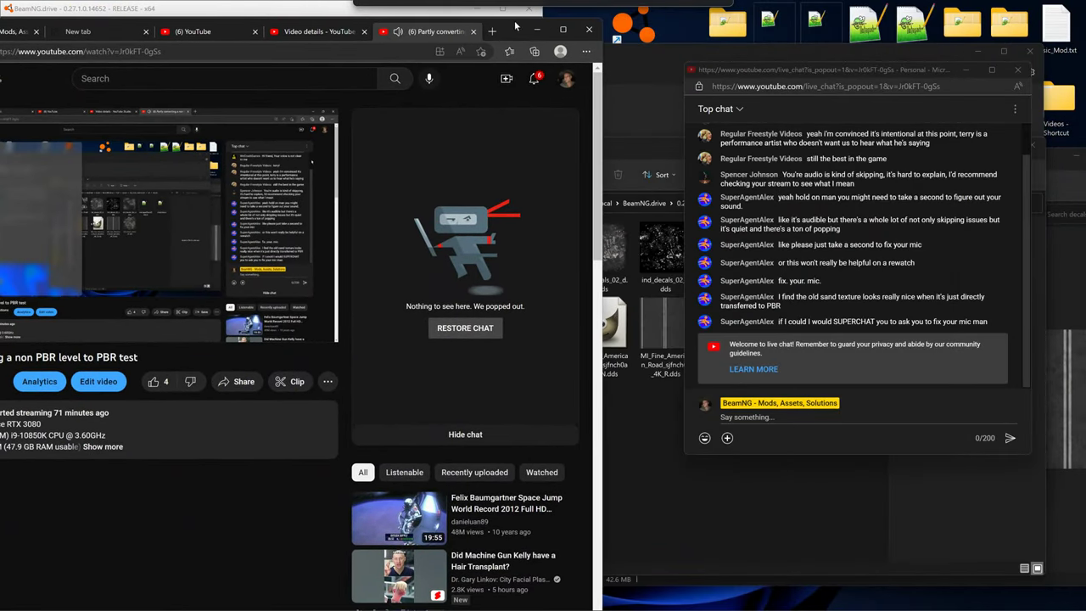
Post the live chat message "Dammmm I talked to my self ALL THIS TIME!!?!!"
scroll(857, 140, "up", 1)
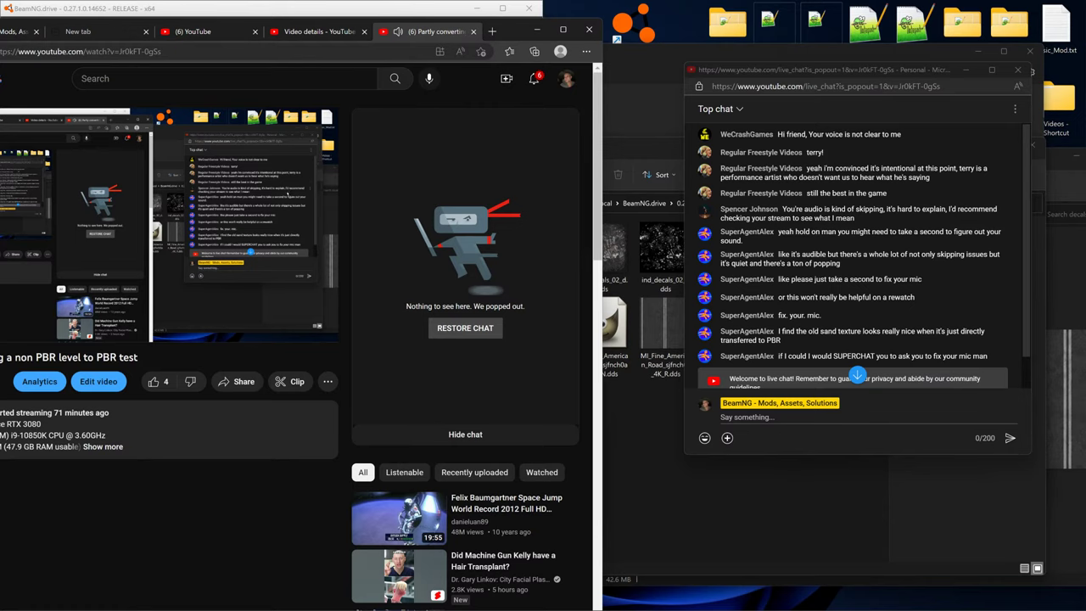
left_click(752, 418)
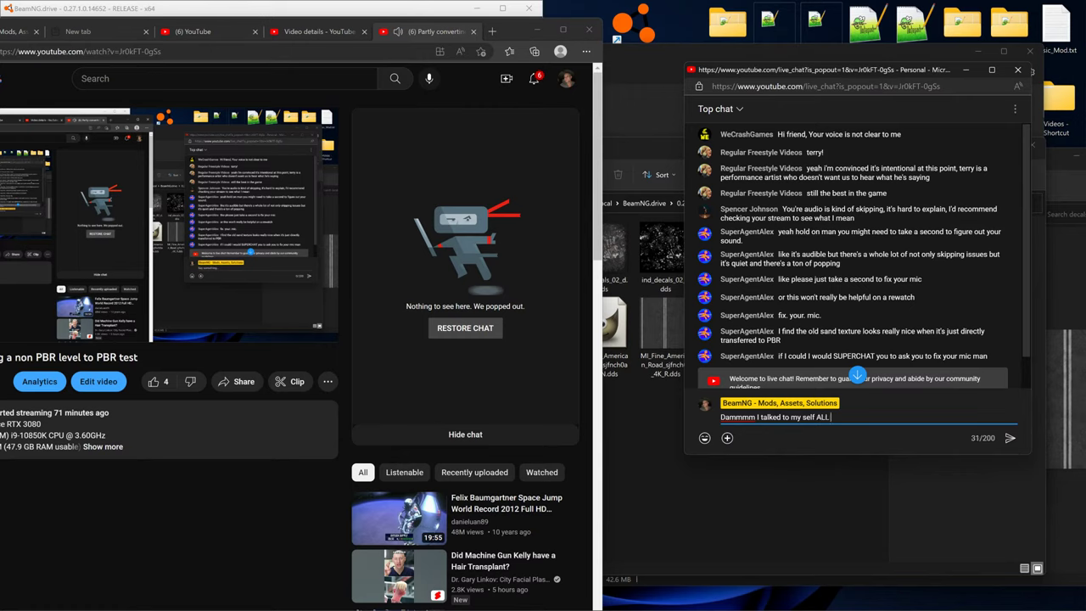
type("E")
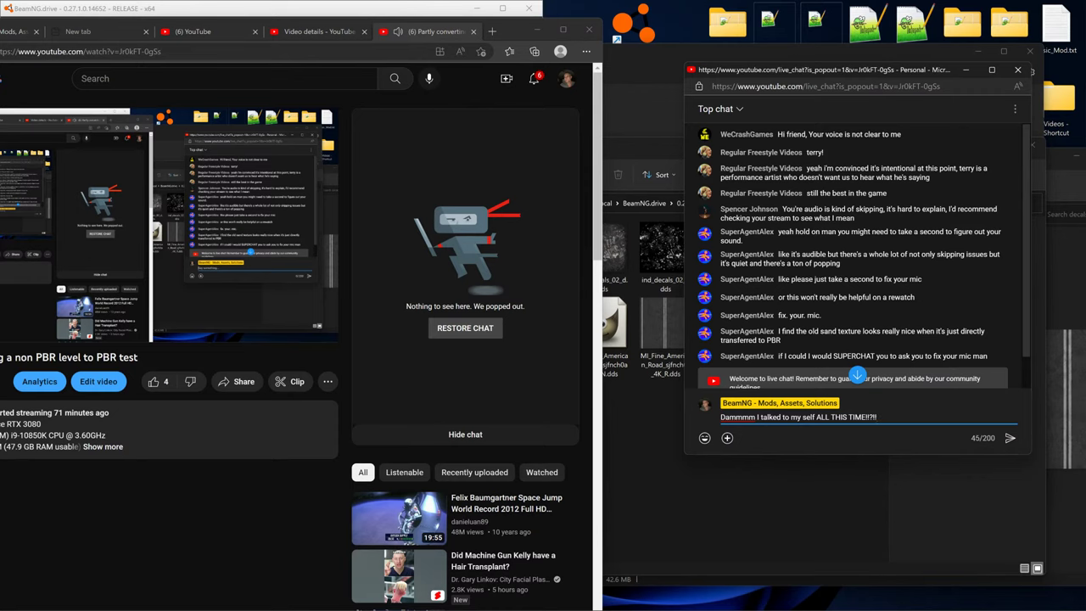
key("Return")
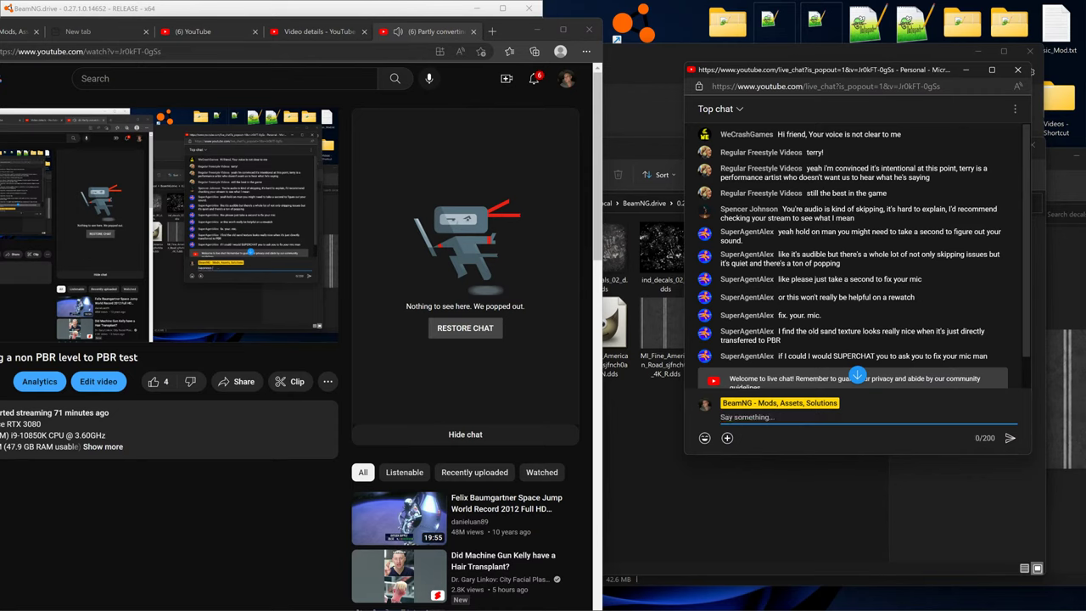
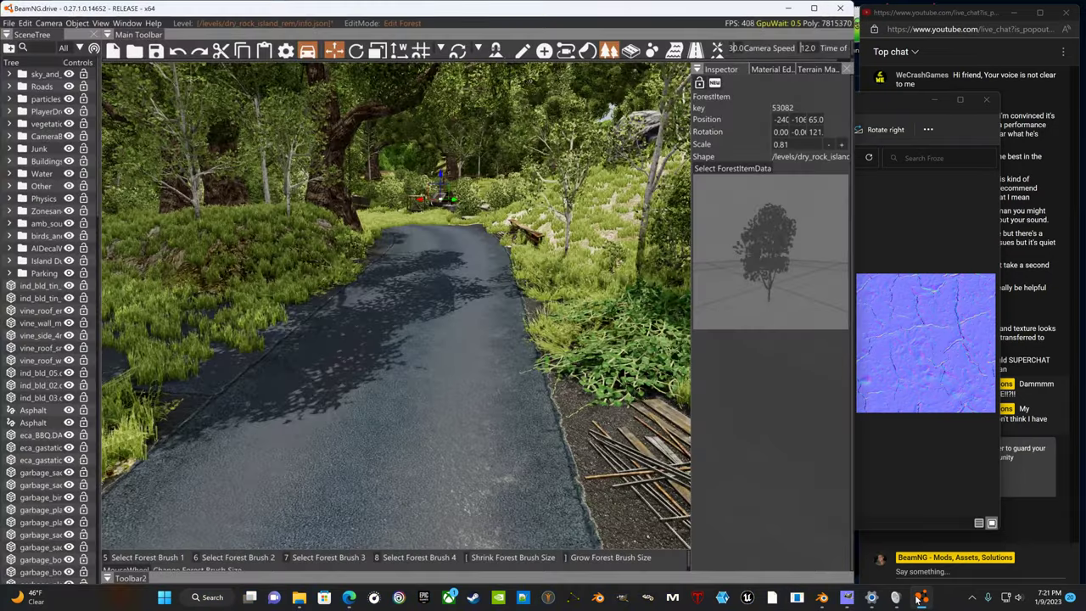
Switch from forest editing to terrain painting and paint the grassy ground beside the asphalt road near the leafy bushes with a size 6 brush
key("w")
right_click_drag(594, 405, 407, 327)
key("w")
key("w")
key("w")
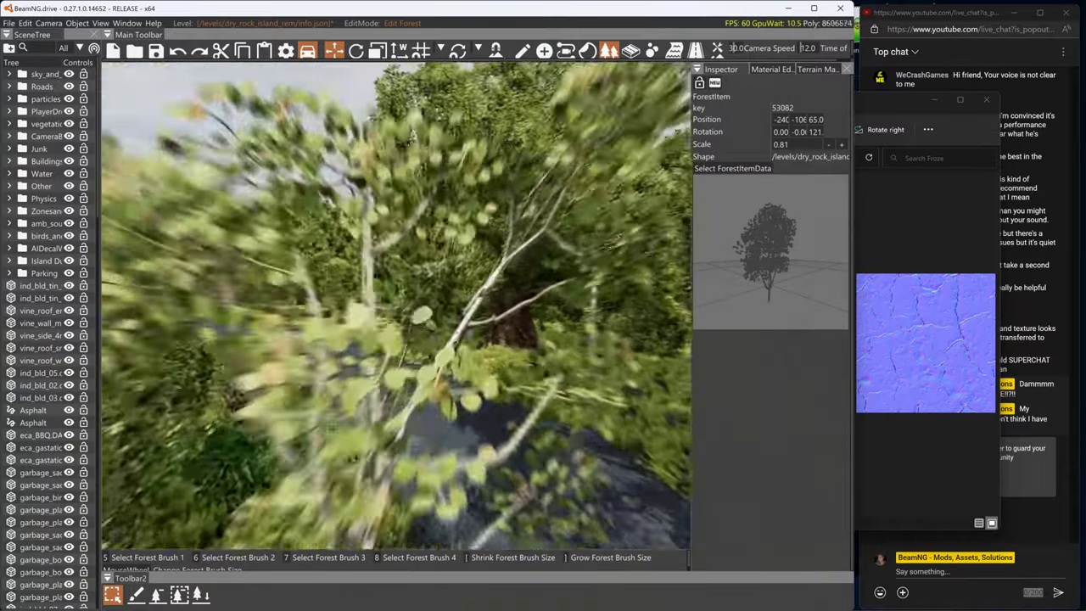
key("w")
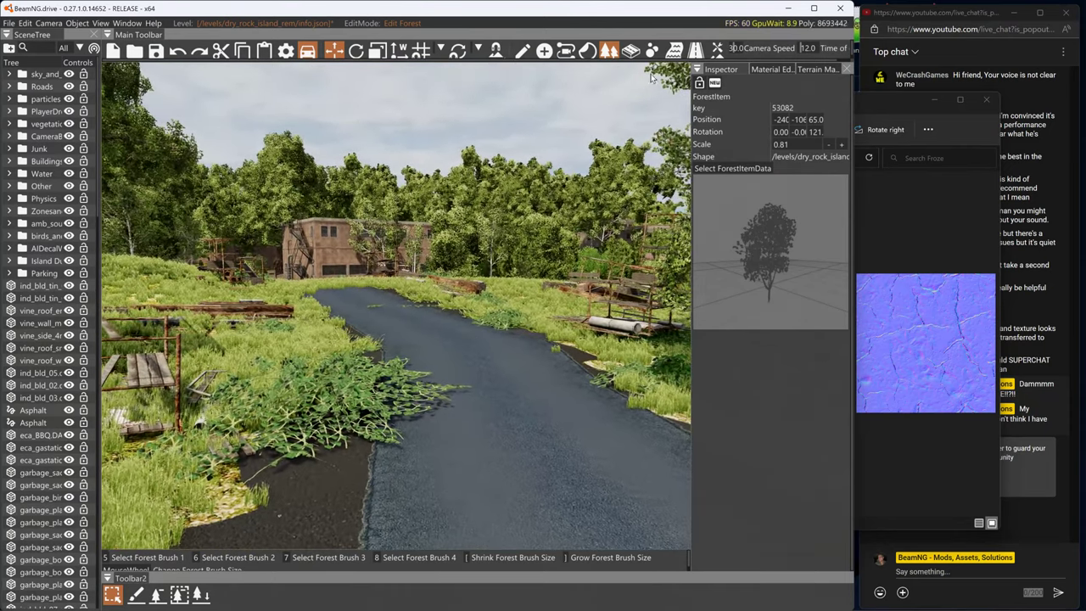
left_click(717, 50)
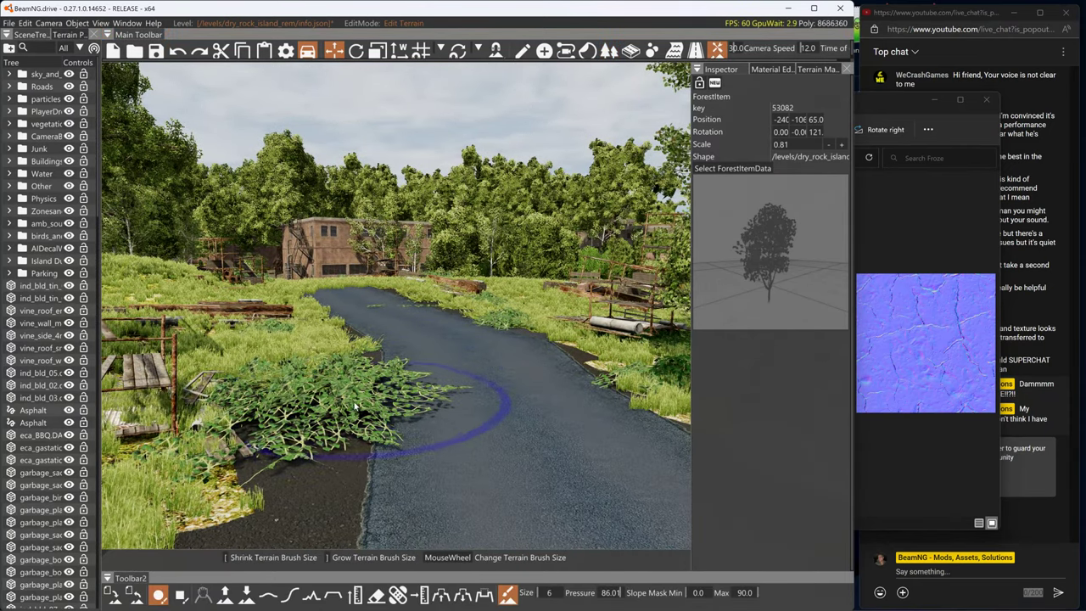
left_click_drag(356, 407, 313, 365)
key("w")
mouse_move(500, 314)
right_mouse_down()
mouse_move(505, 208)
mouse_move(483, 317)
right_mouse_up()
mouse_move(483, 317)
left_mouse_down()
mouse_move(392, 399)
mouse_move(328, 310)
left_mouse_up()
Continue painting the terrain farther along the asphalt road edge with the size 6 brush
right_click_drag(484, 316, 431, 220)
key("s")
key("w")
key("w")
key("w")
right_click_drag(475, 433, 453, 444)
key("s")
mouse_move(453, 443)
left_mouse_down()
mouse_move(427, 401)
mouse_move(376, 365)
mouse_move(552, 439)
mouse_move(375, 354)
mouse_move(499, 373)
left_mouse_up()
Examine the bare ground patches, vines and scrap piles along the sides of the road
key("d")
right_click_drag(499, 373, 238, 373)
key("s")
key("w")
right_click_drag(672, 362, 624, 357)
mouse_move(392, 319)
right_mouse_down()
mouse_move(356, 278)
mouse_move(358, 326)
mouse_move(336, 341)
right_mouse_up()
key("s")
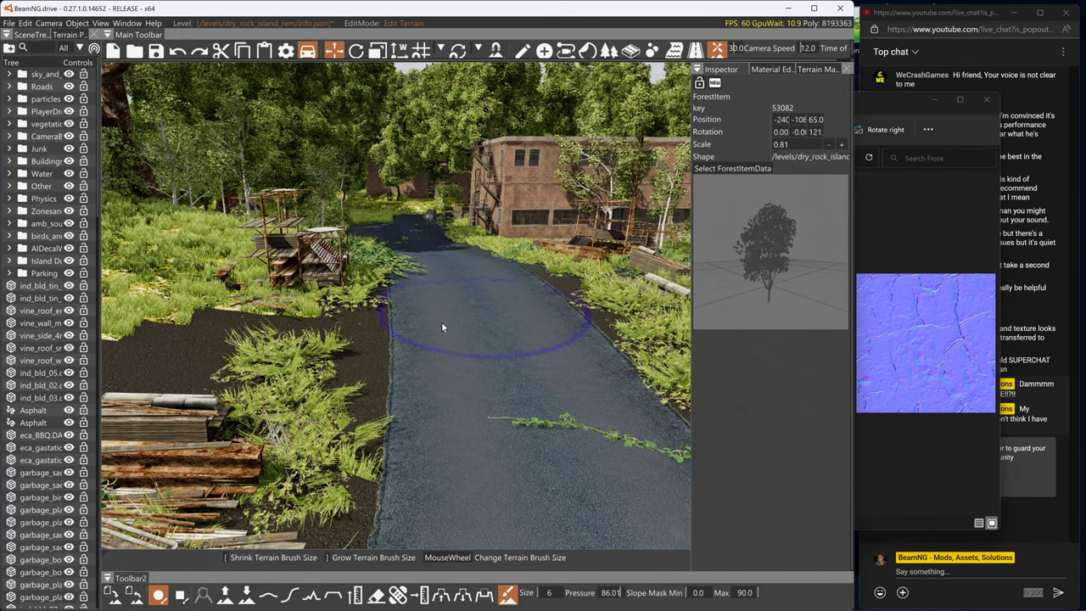
right_click_drag(443, 321, 687, 329)
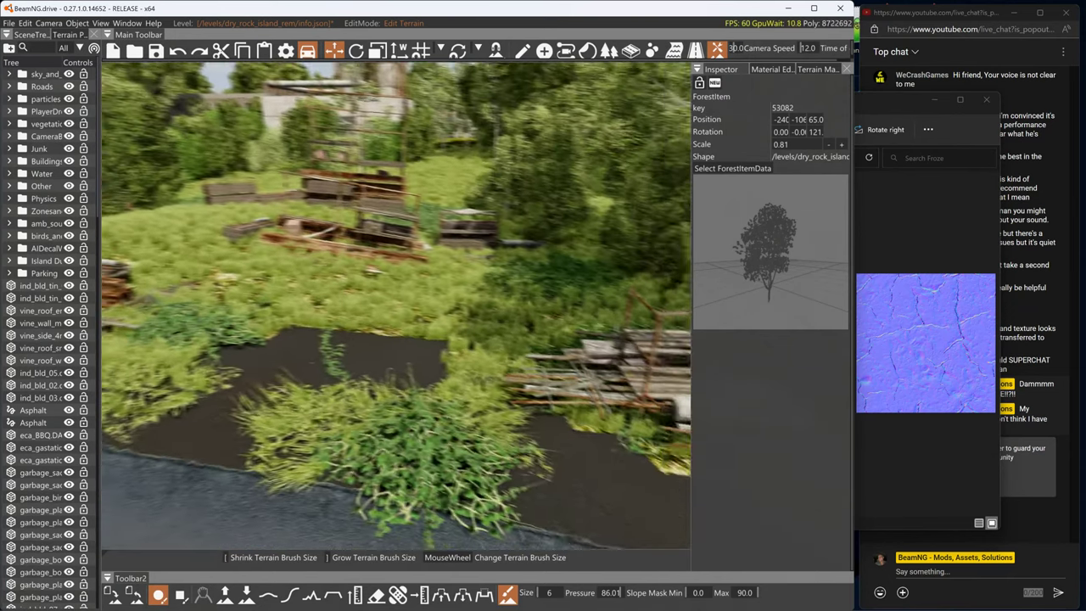
right_click_drag(427, 365, 628, 409)
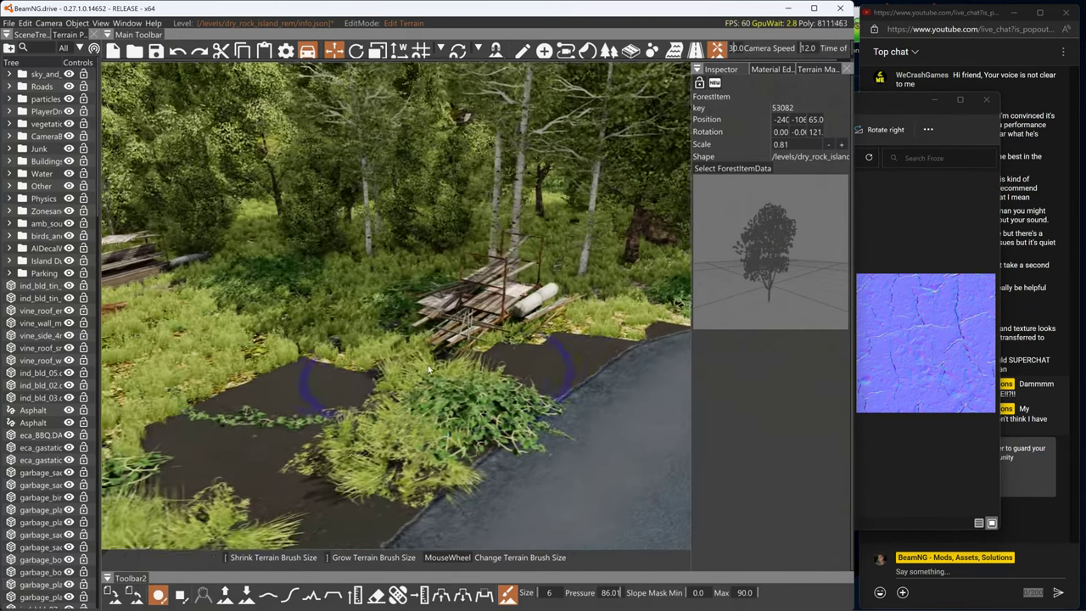
key("s")
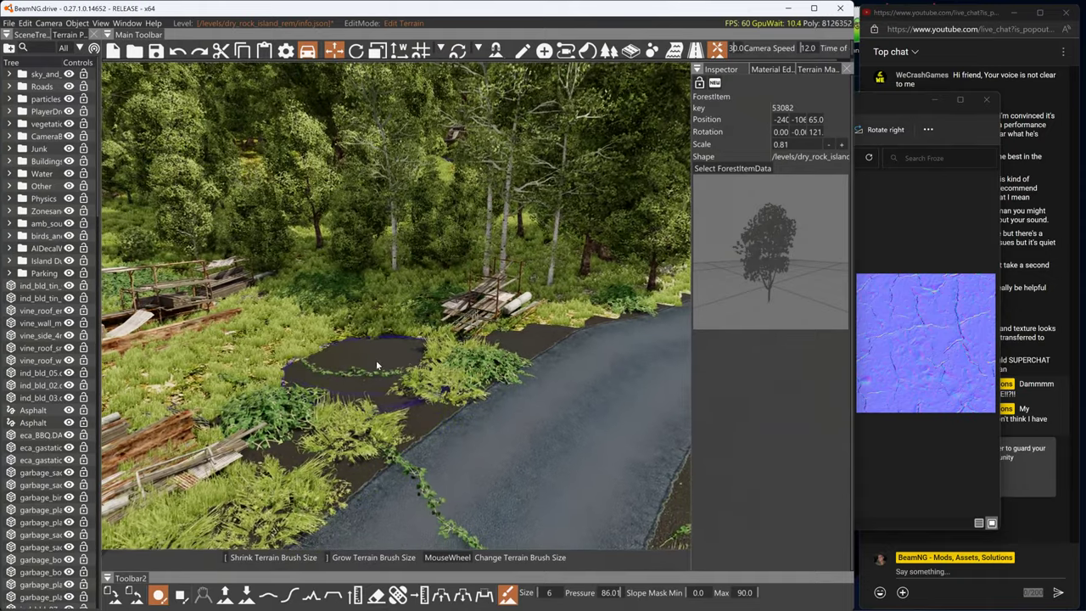
key("a")
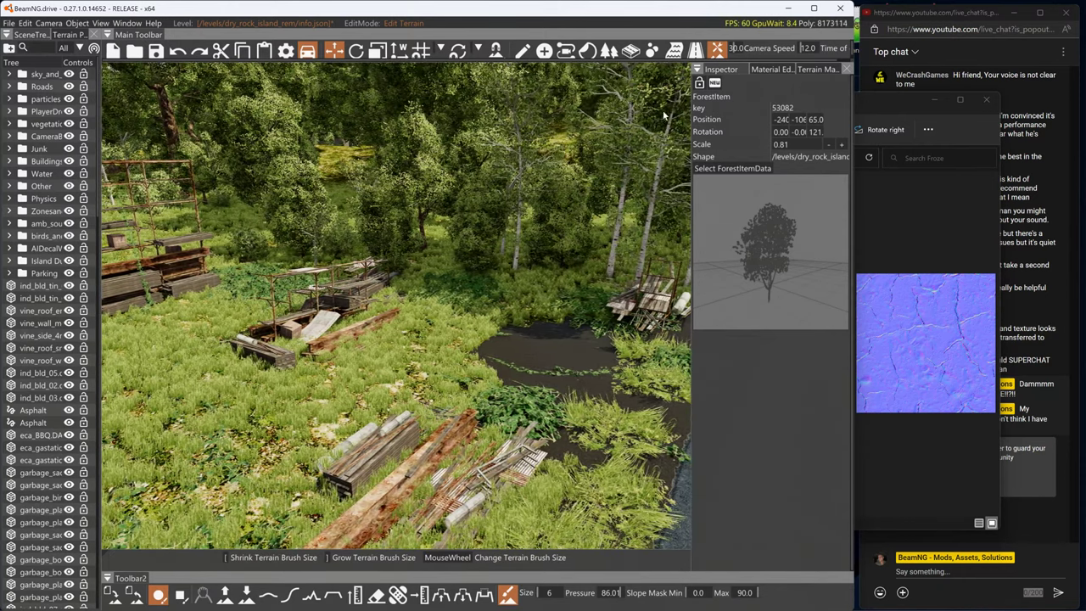
Create a terrain material named Mud with the MUD ground model in the Terrain Material Library
left_click(817, 69)
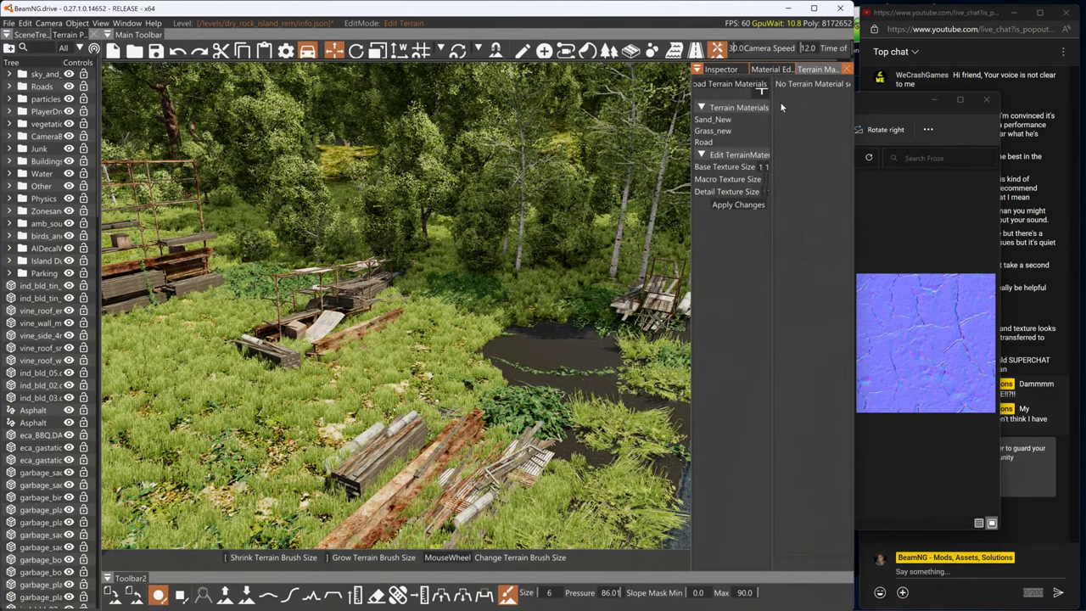
left_click_drag(690, 194, 563, 195)
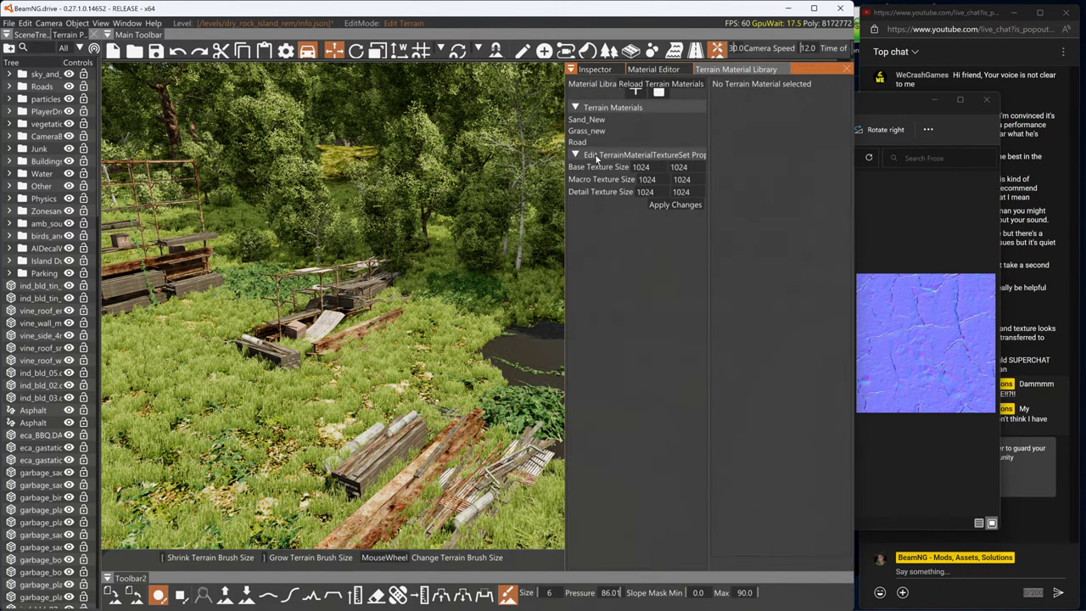
left_click(637, 95)
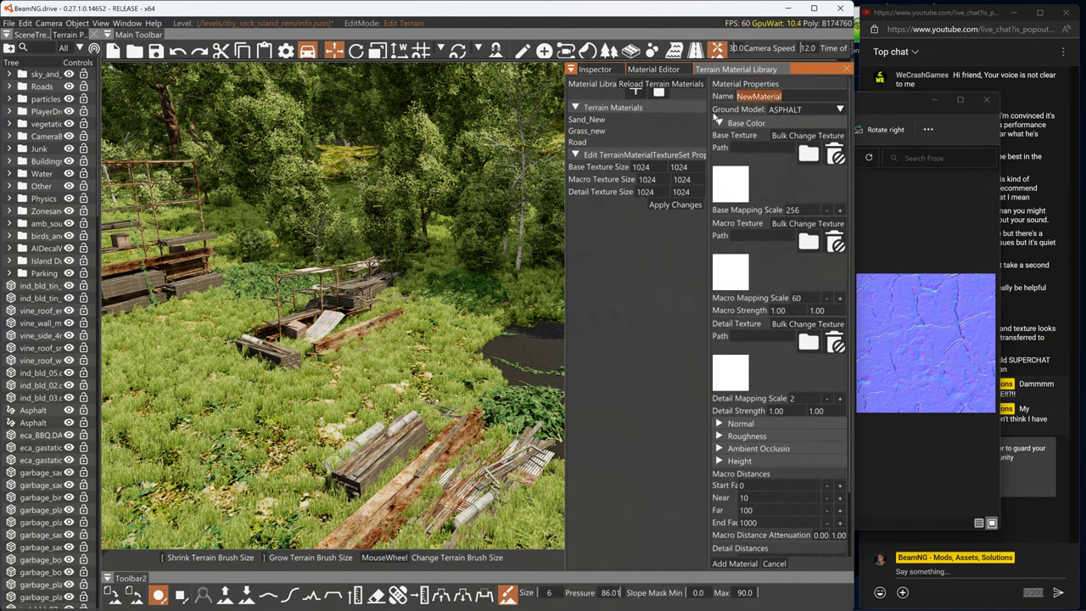
left_click(827, 110)
scroll(811, 154, "down", 5)
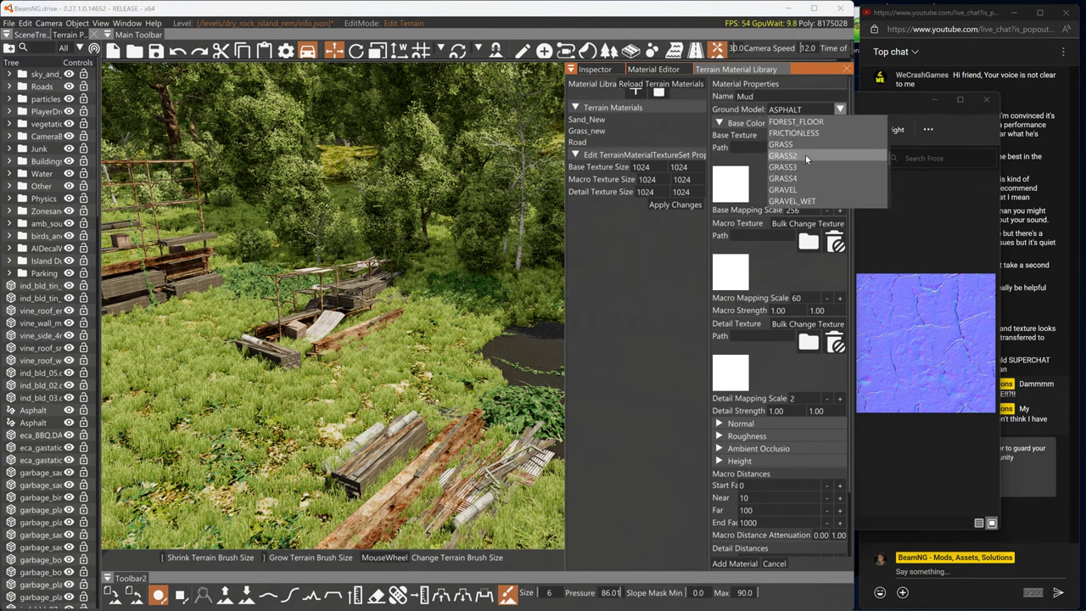
scroll(791, 165, "down", 2)
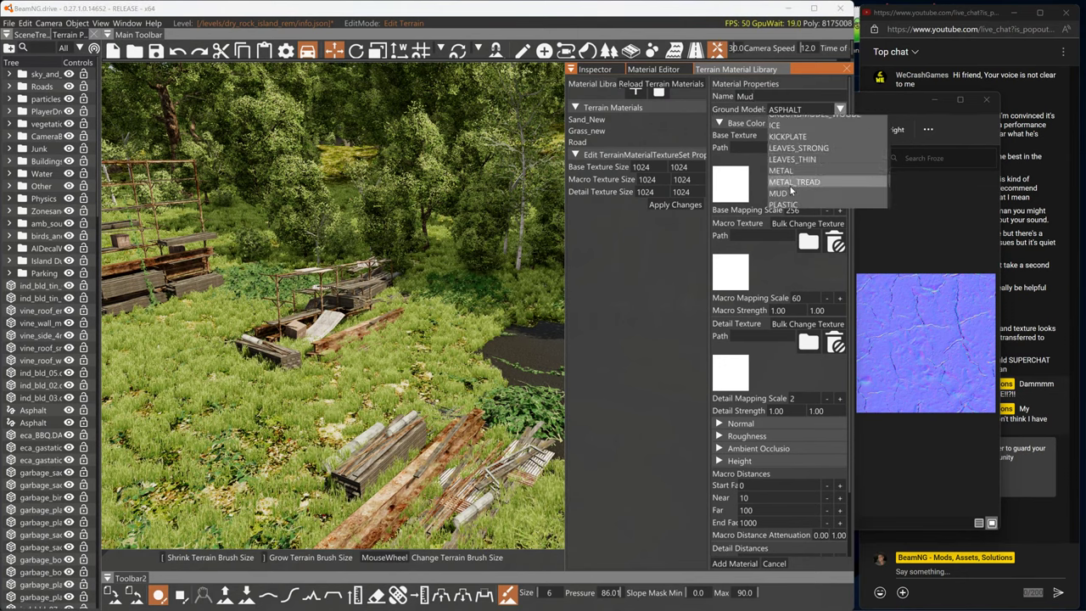
left_click(790, 193)
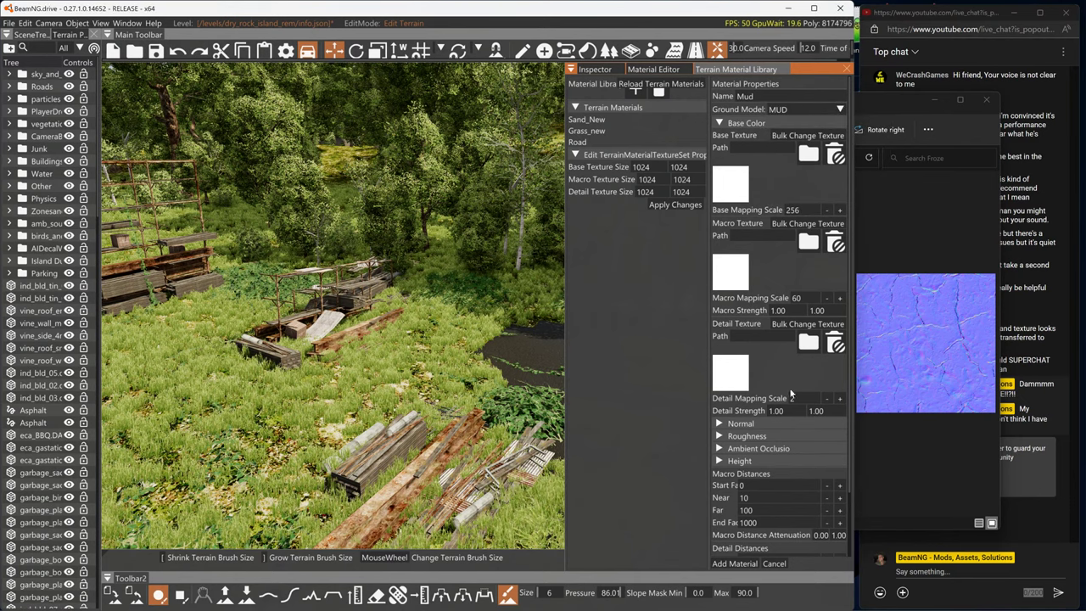
left_click(735, 564)
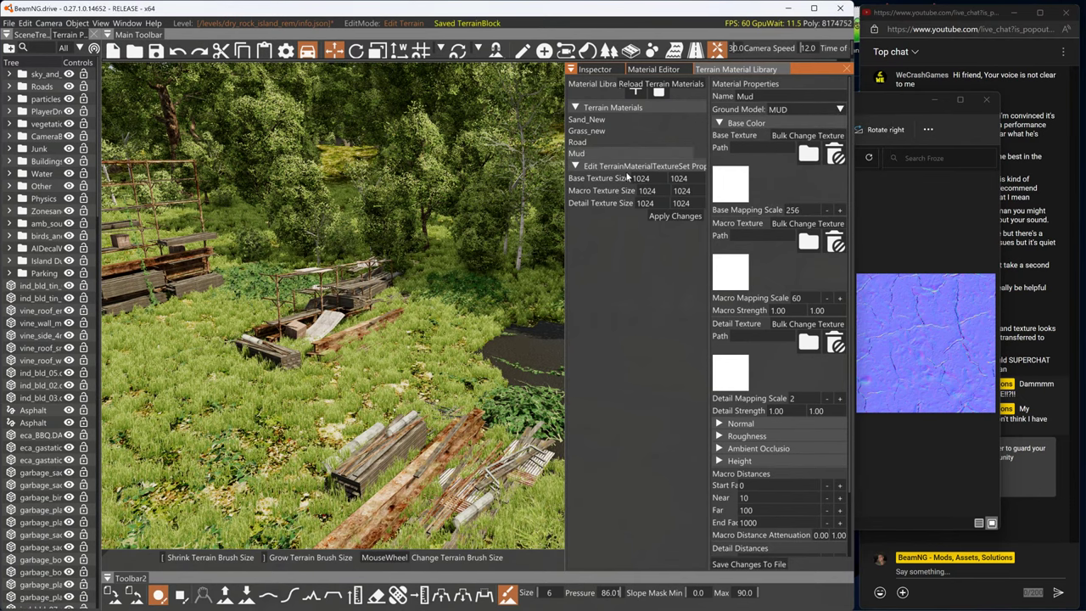
Open the base texture file picker for the Mud material and look through the art folder
left_click(730, 183)
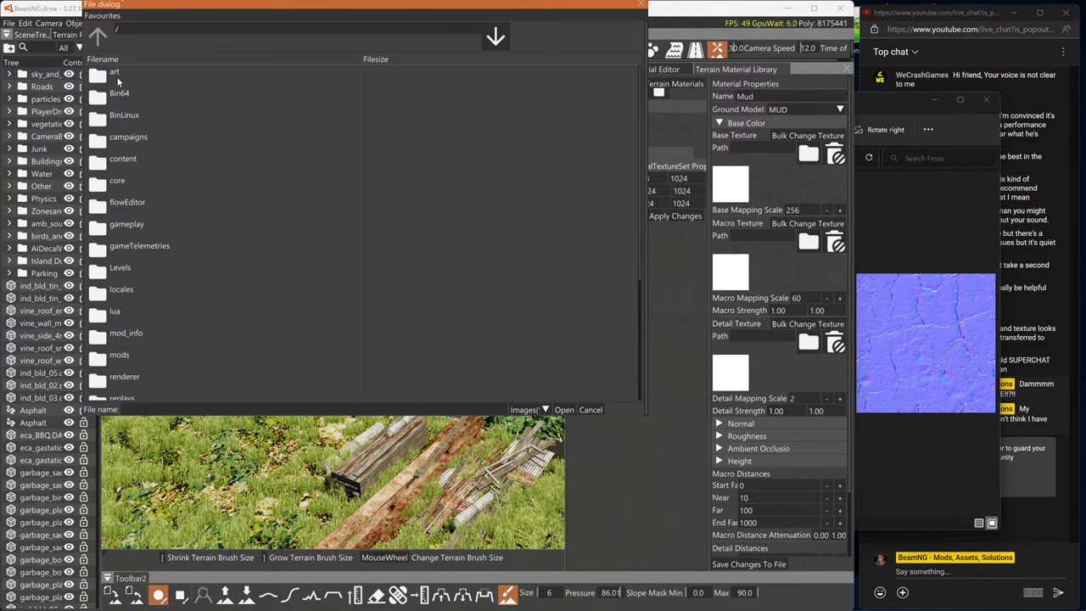
double_click(116, 75)
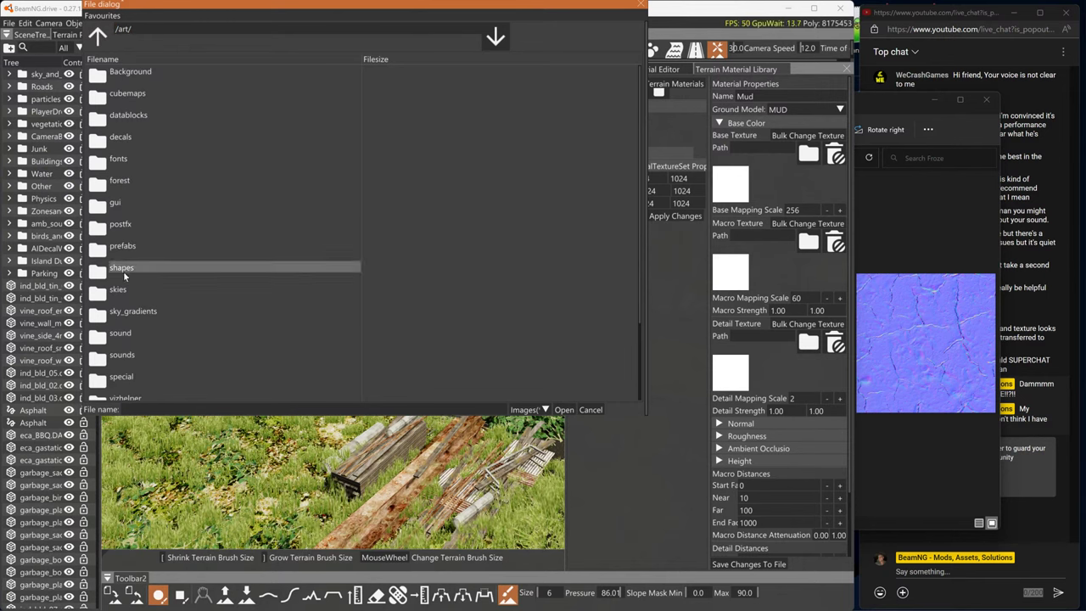
scroll(172, 348, "down", 2)
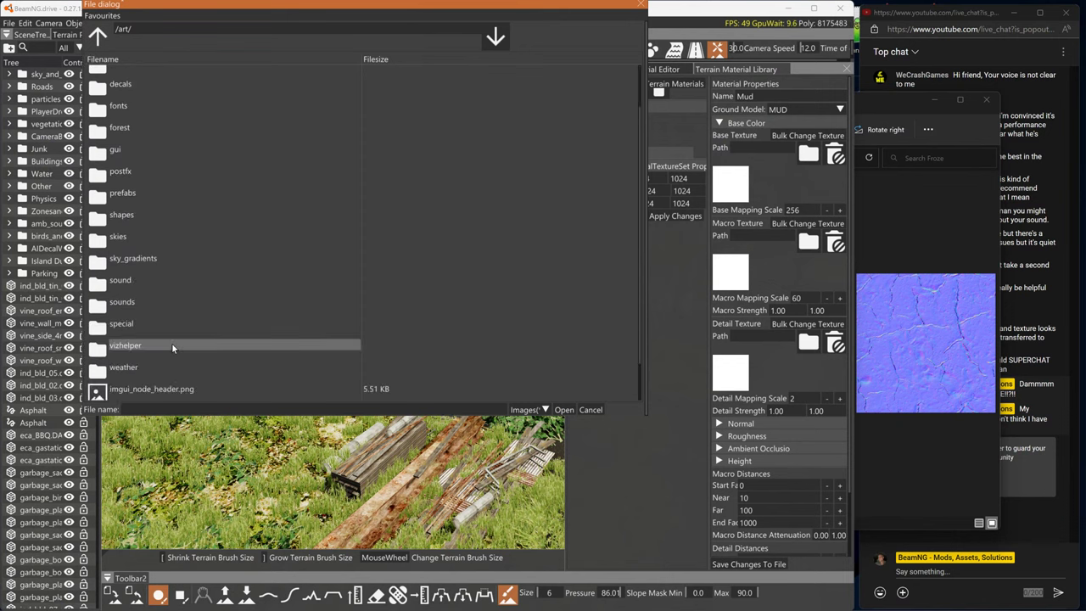
scroll(158, 363, "up", 2)
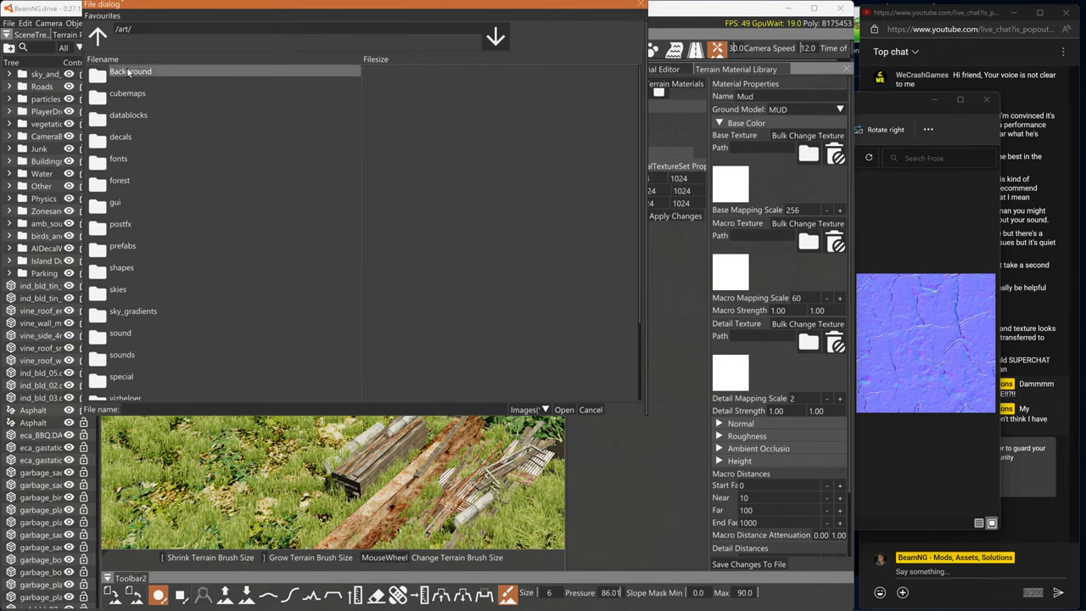
scroll(130, 288, "down", 2)
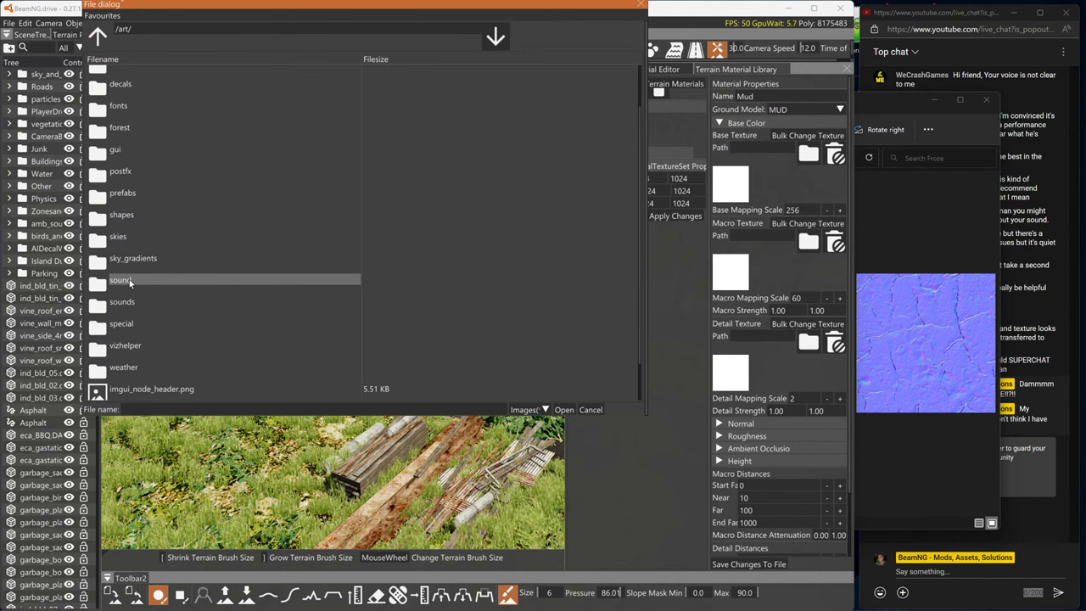
scroll(140, 157, "up", 2)
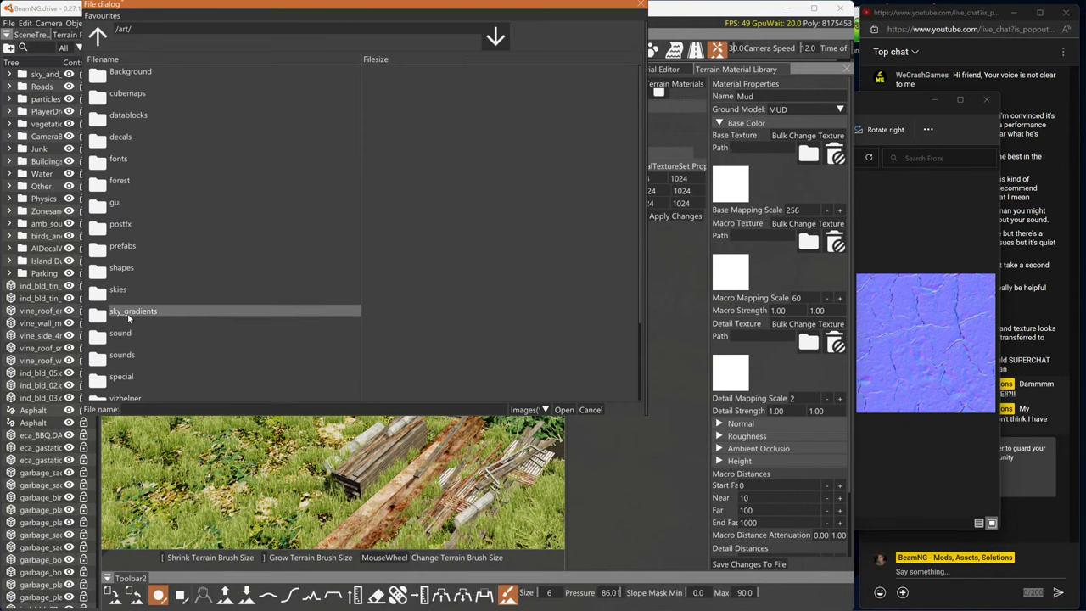
scroll(127, 352, "down", 2)
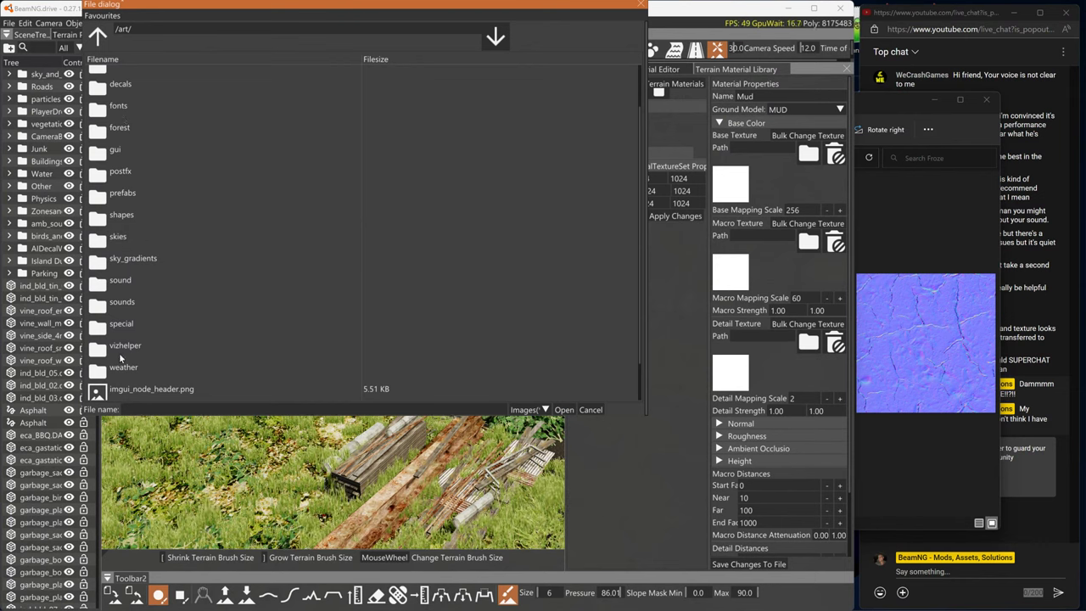
scroll(126, 276, "up", 1)
Browse to the /Levels/dry_rock_island_rem/art/terrains/ folder for the Mud base color texture
left_click(98, 36)
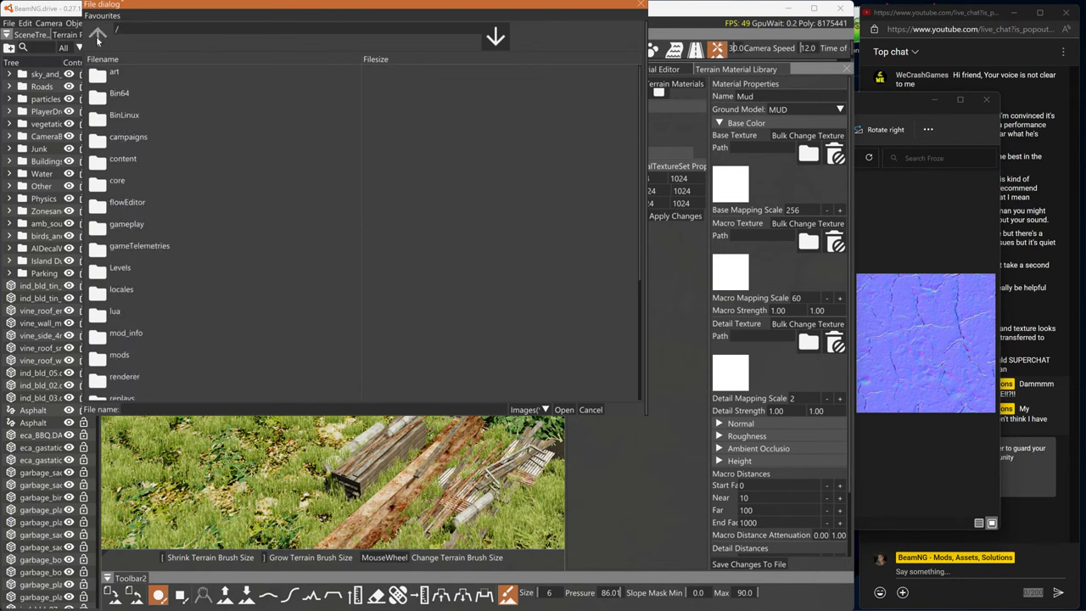
double_click(130, 274)
scroll(145, 324, "down", 1)
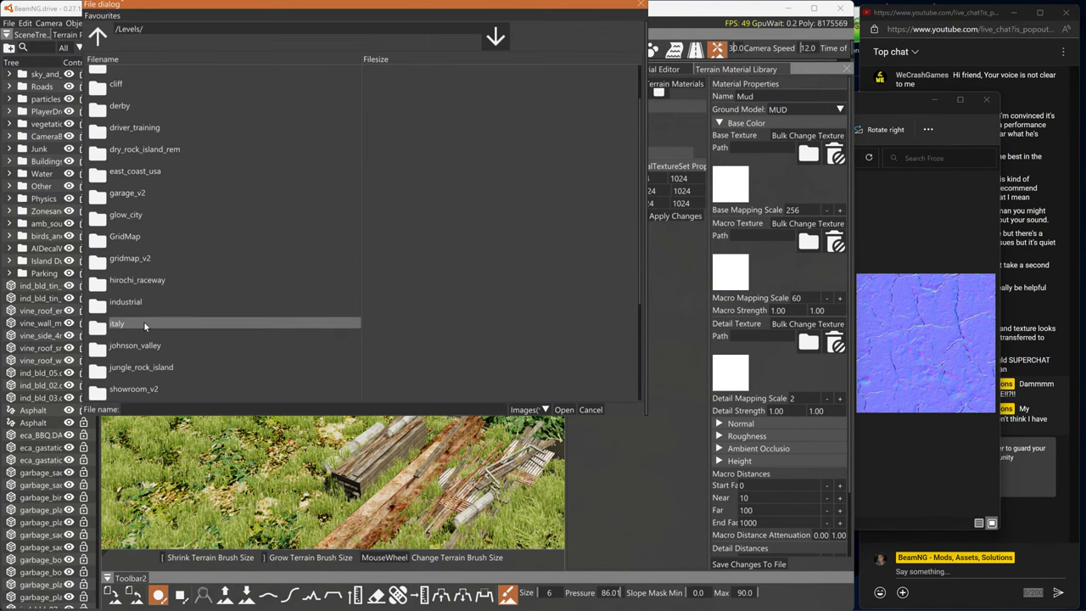
scroll(144, 343, "down", 3)
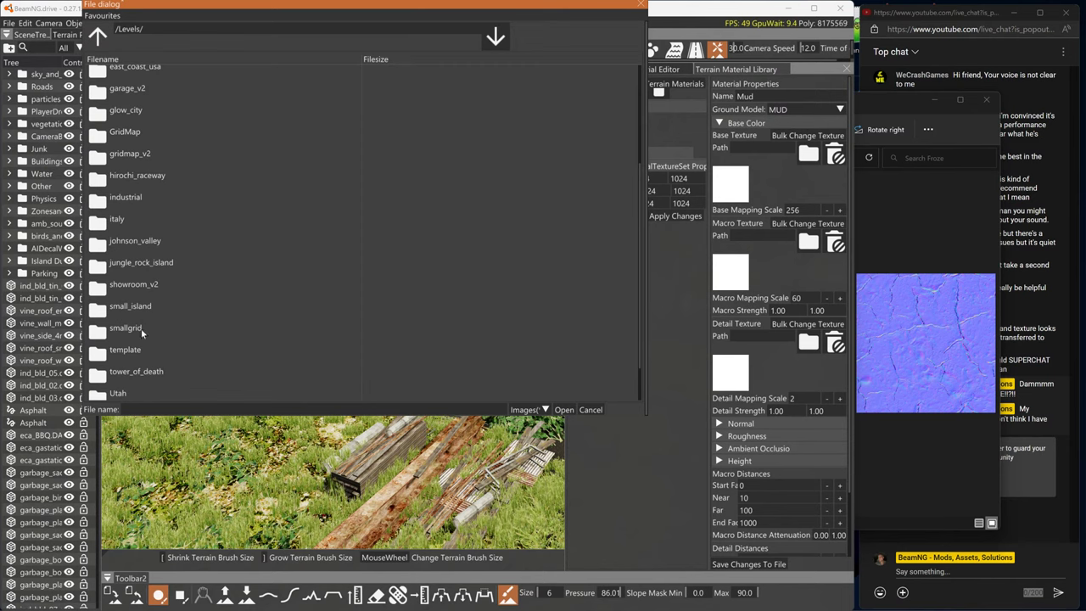
scroll(143, 246, "up", 3)
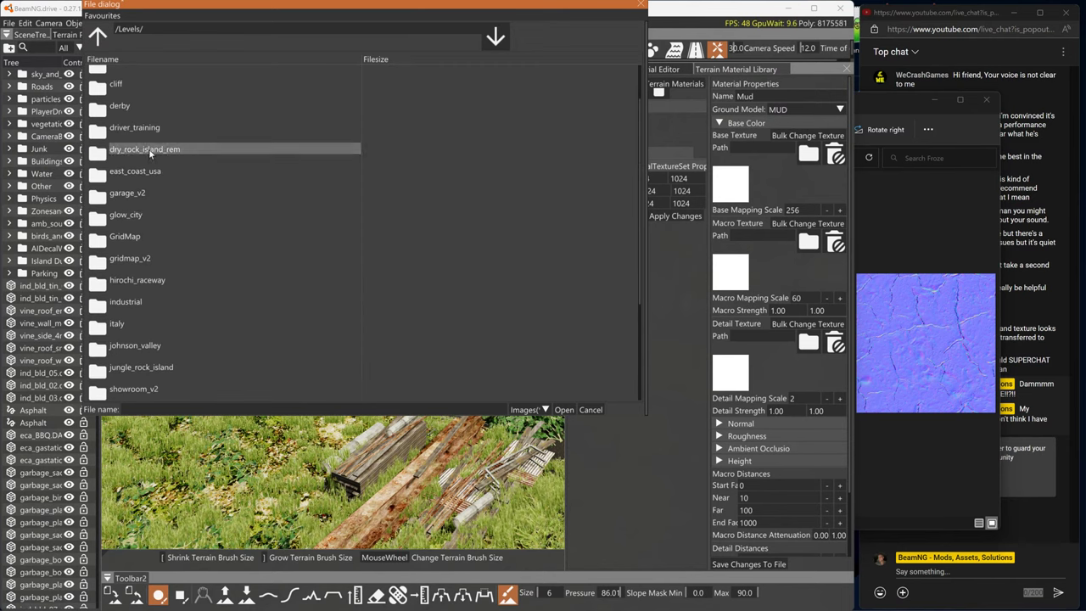
double_click(150, 154)
double_click(146, 72)
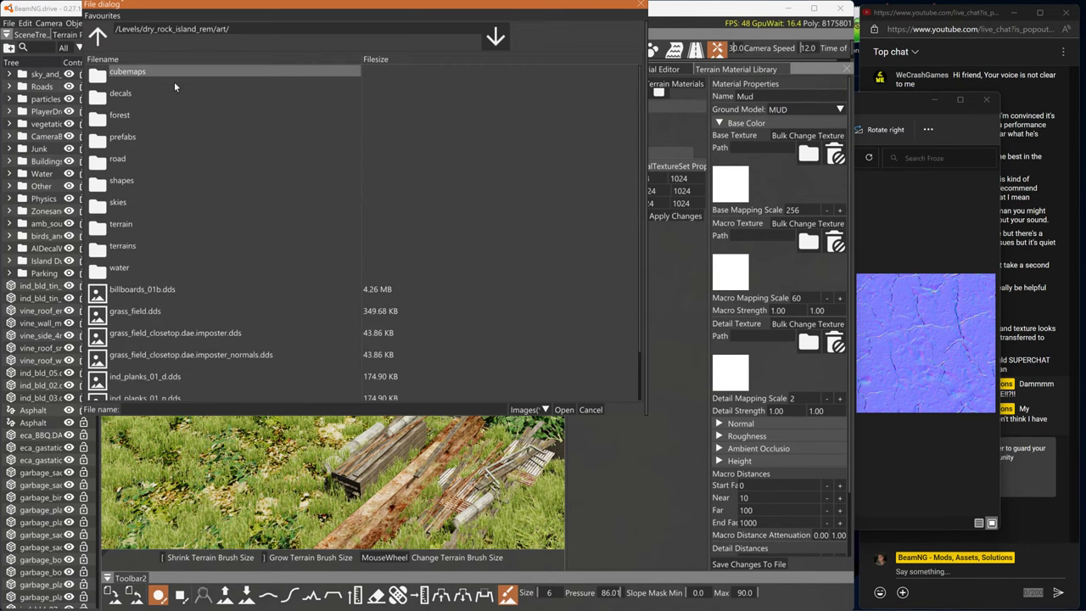
double_click(134, 243)
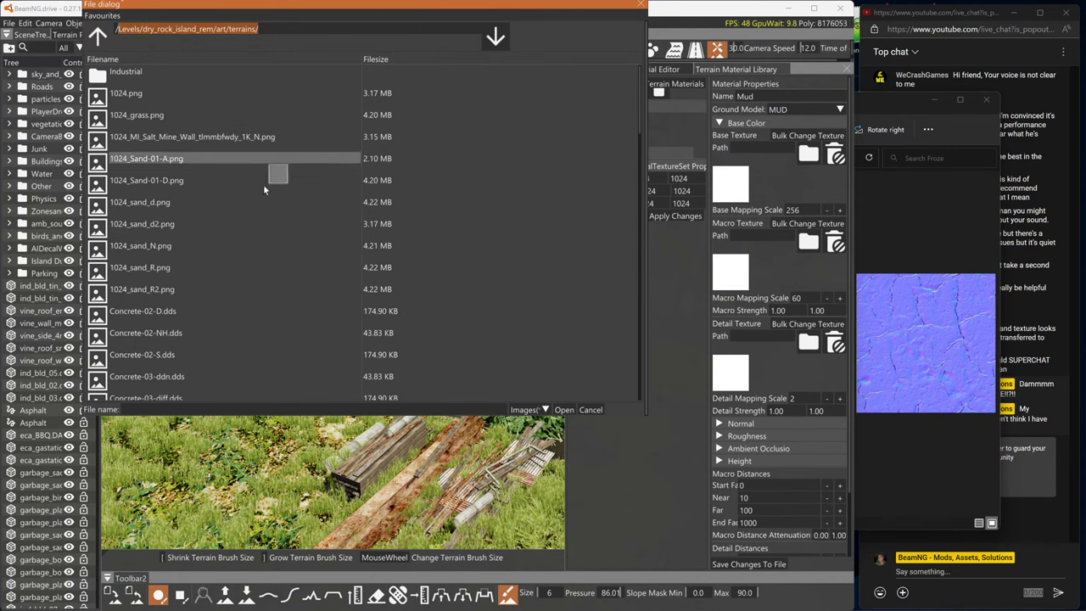
Load MI_Cracked_Soil_Detail_Texture_seymfbrf0_1K_D.png as the Mud material's base color texture
scroll(266, 296, "down", 5)
scroll(266, 296, "down", 6)
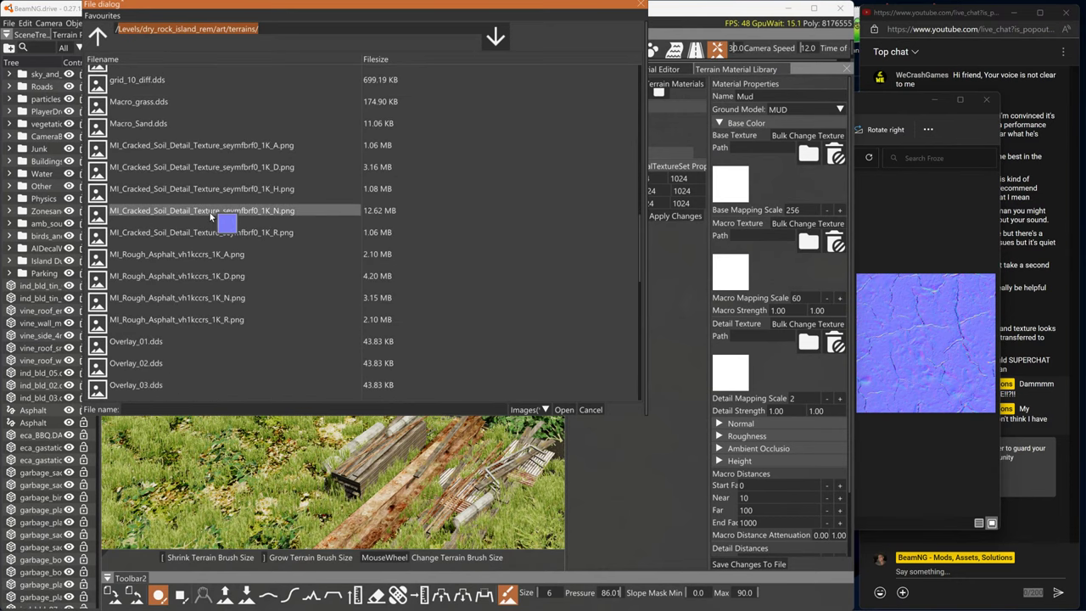
left_click(216, 168)
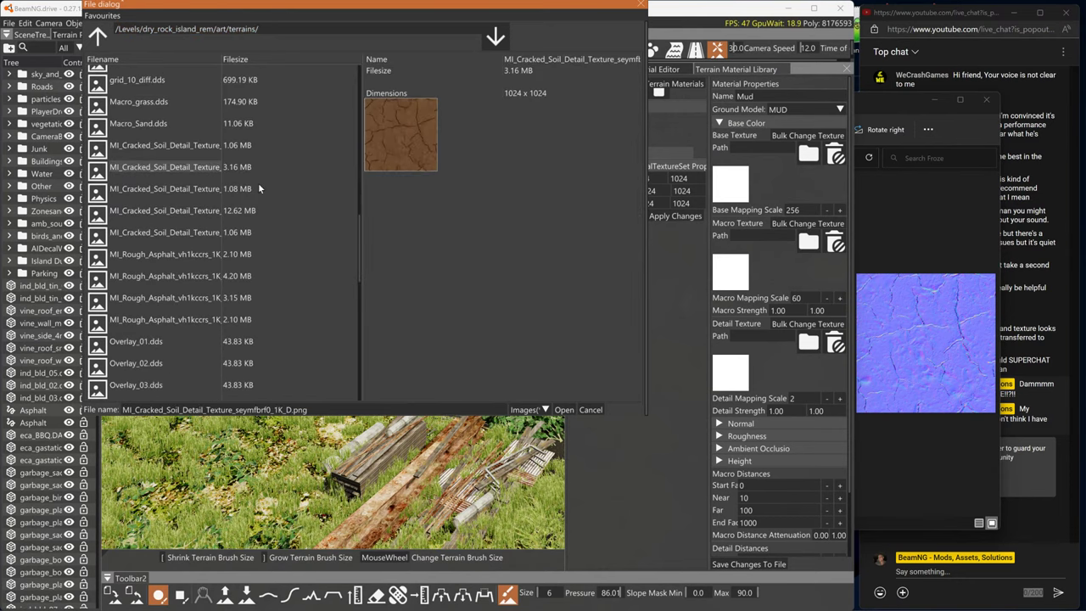
left_click(563, 410)
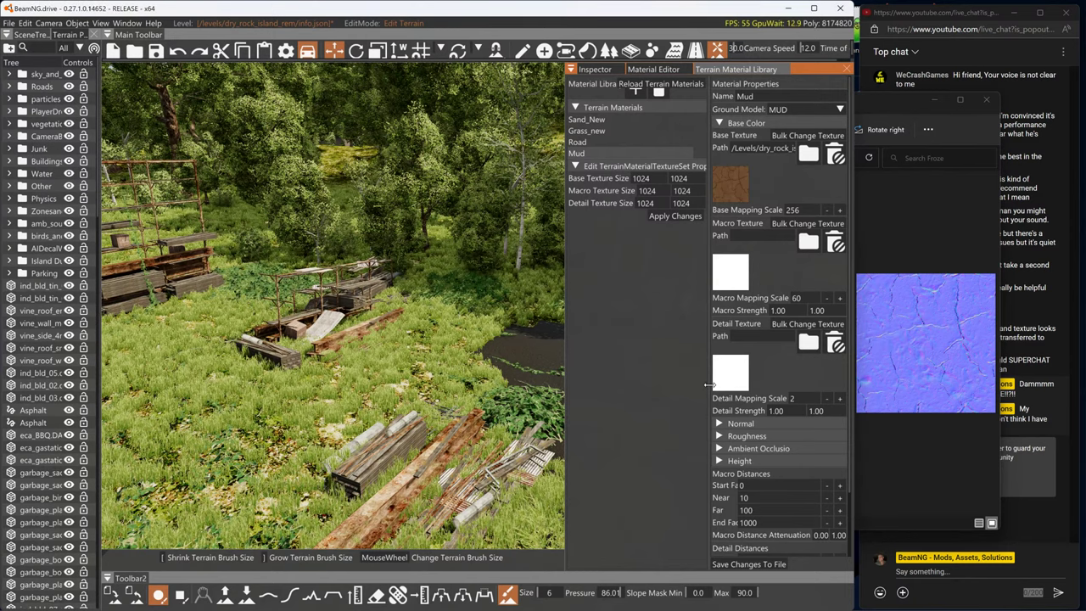
Load MI_Cracked_Soil_Detail_Texture_seymfbrf0_1K_N.png as the base texture of the Mud material's Normal map
left_click(719, 424)
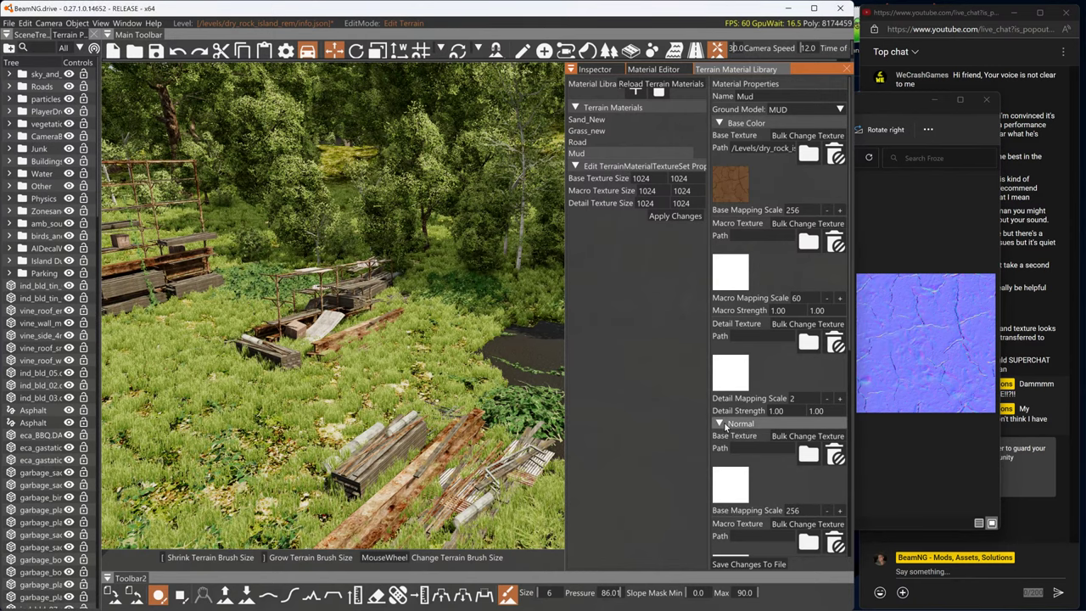
left_click(726, 482)
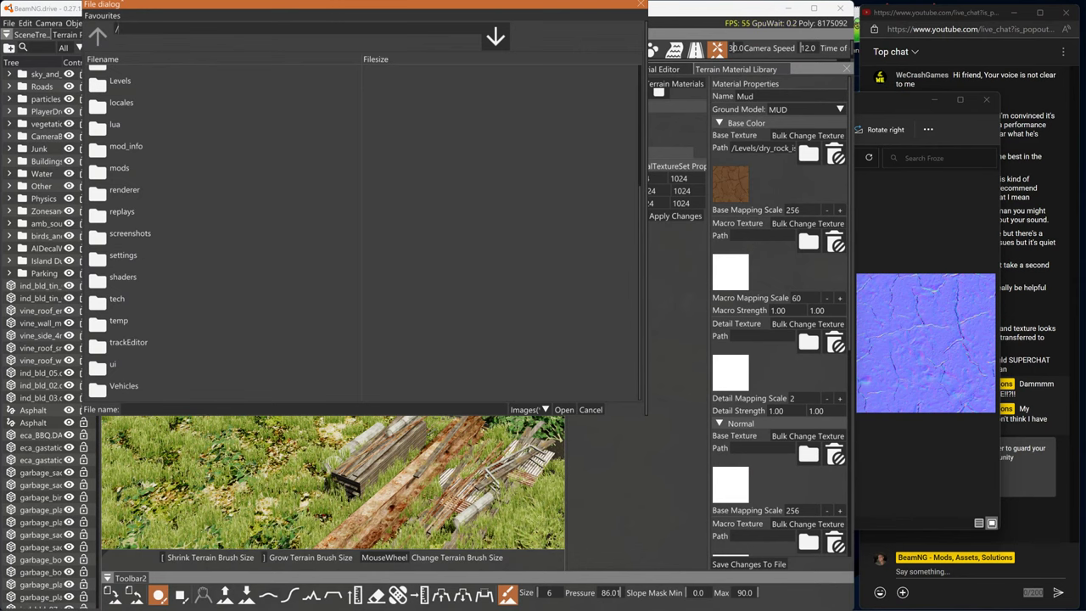
scroll(179, 332, "down", 5)
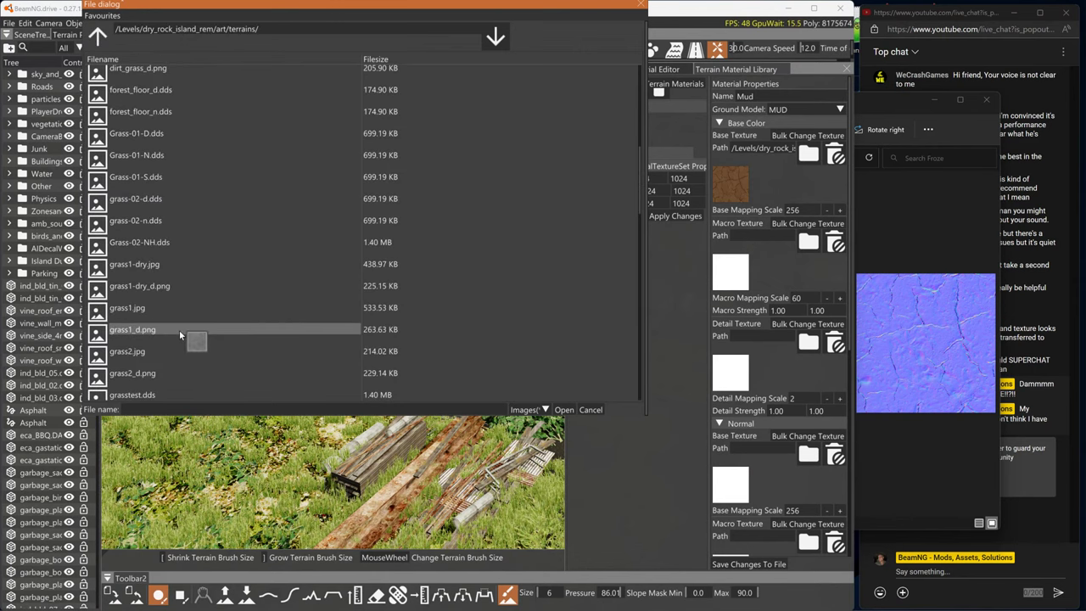
left_click(180, 342)
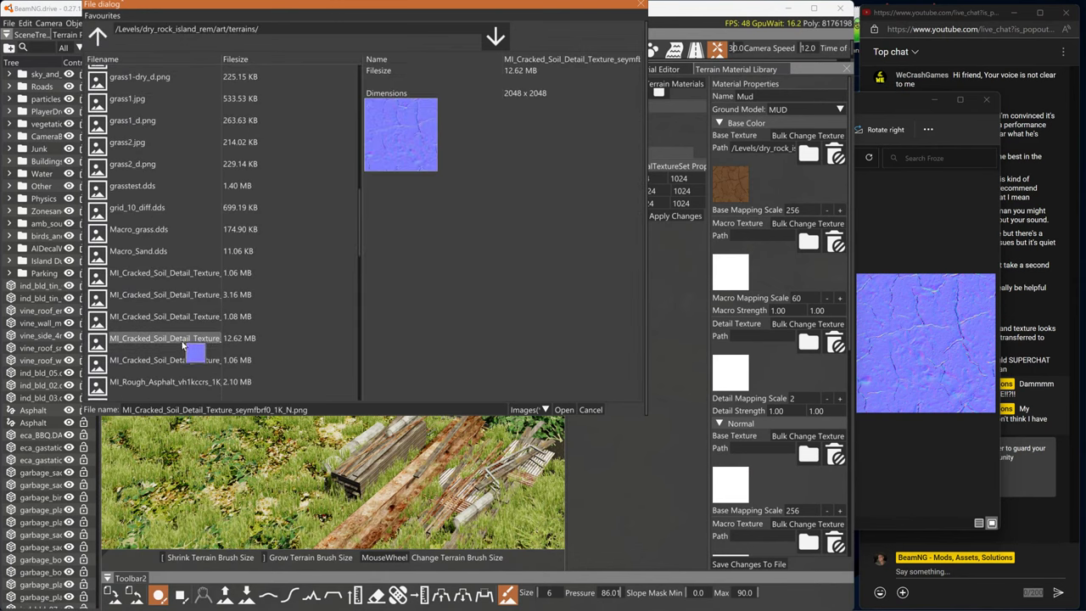
left_click(564, 410)
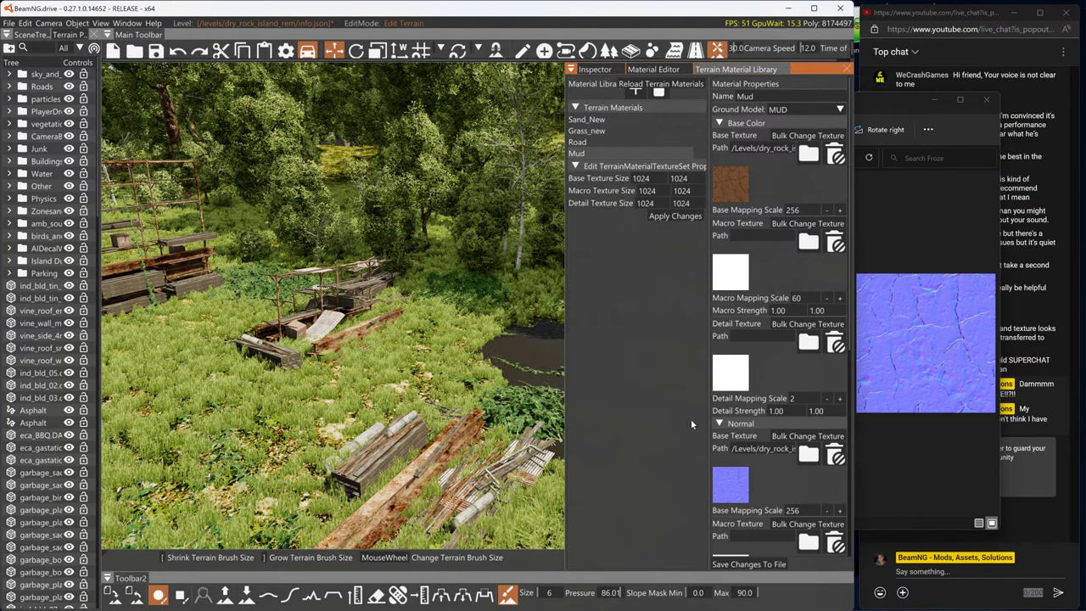
Load MI_Cracked_Soil_Detail_Texture_seymfbrf0_1K_R.png as the base texture of the Mud material's Roughness map
scroll(758, 408, "down", 5)
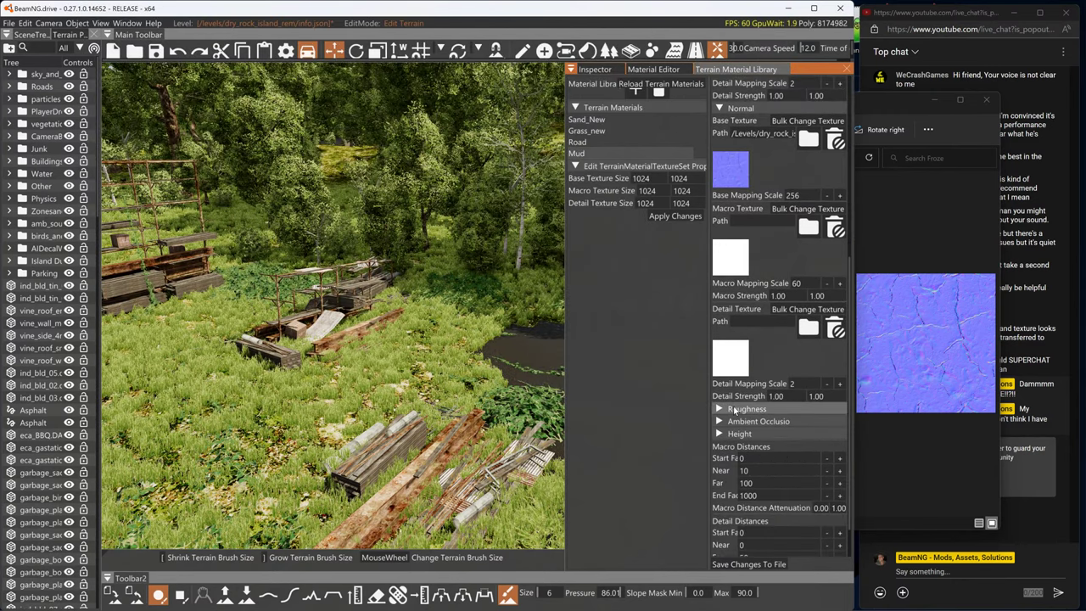
left_click(736, 410)
left_click(728, 473)
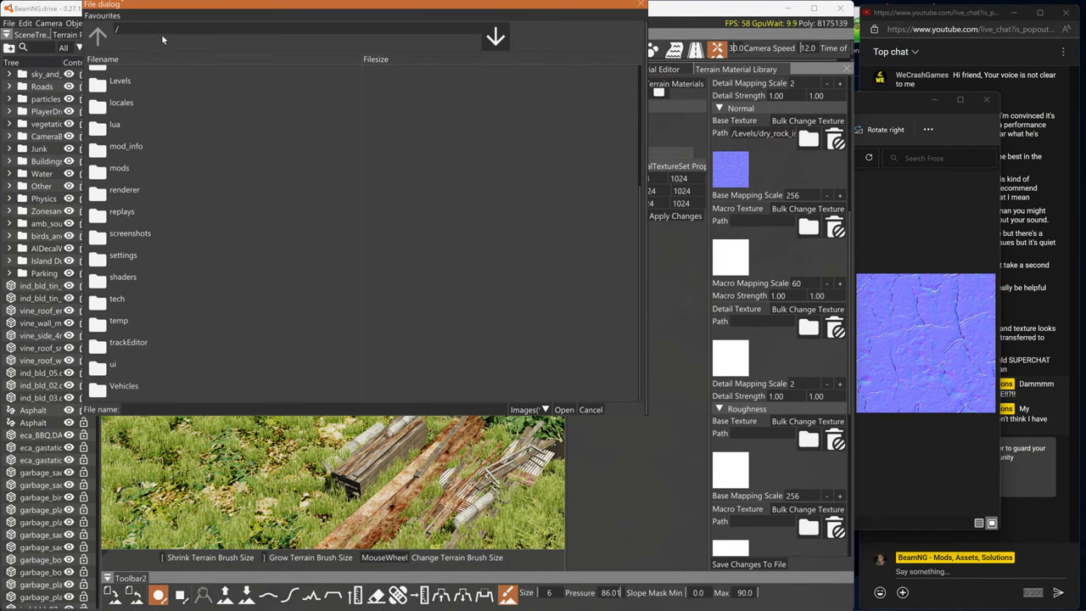
scroll(174, 127, "down", 10)
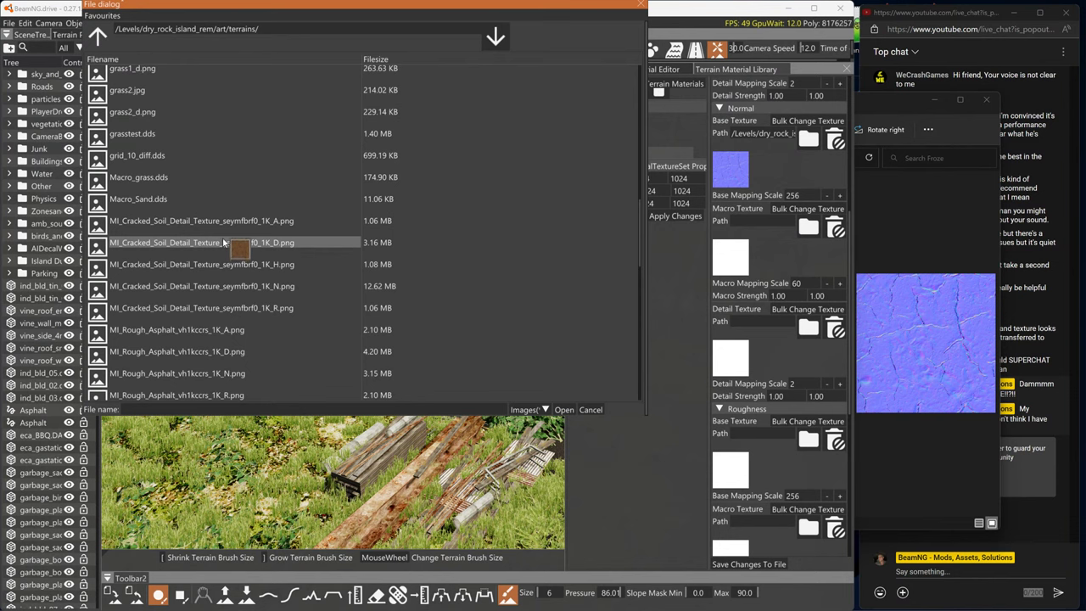
left_click(232, 313)
left_click(563, 409)
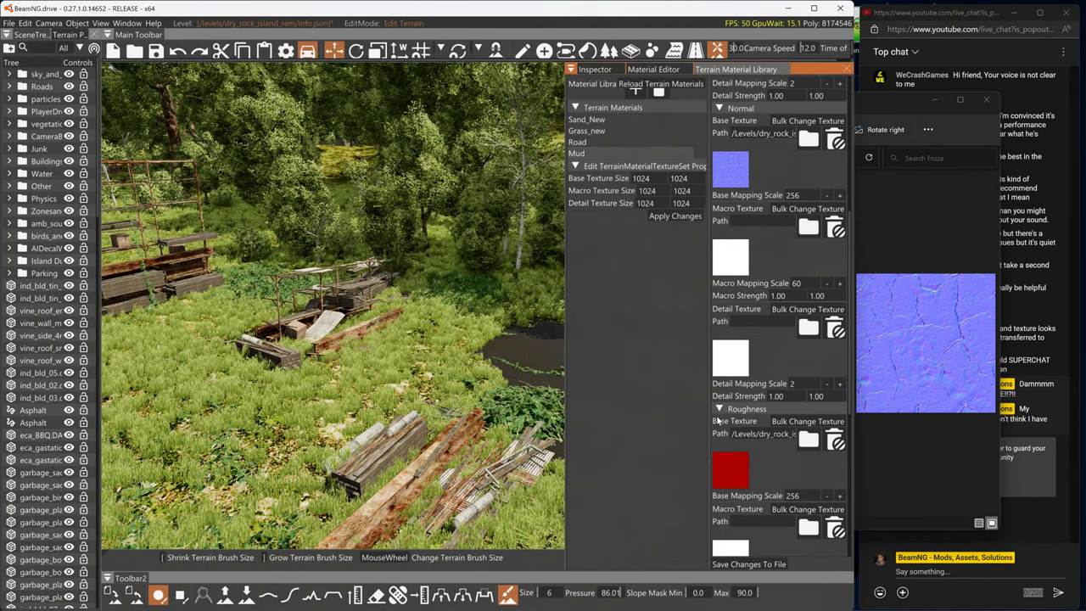
Load MI_Cracked_Soil_Detail_Texture_seymfbrf0_1K_A.png as the base texture of the Mud material's Ambient Occlusion map
scroll(721, 420, "down", 3)
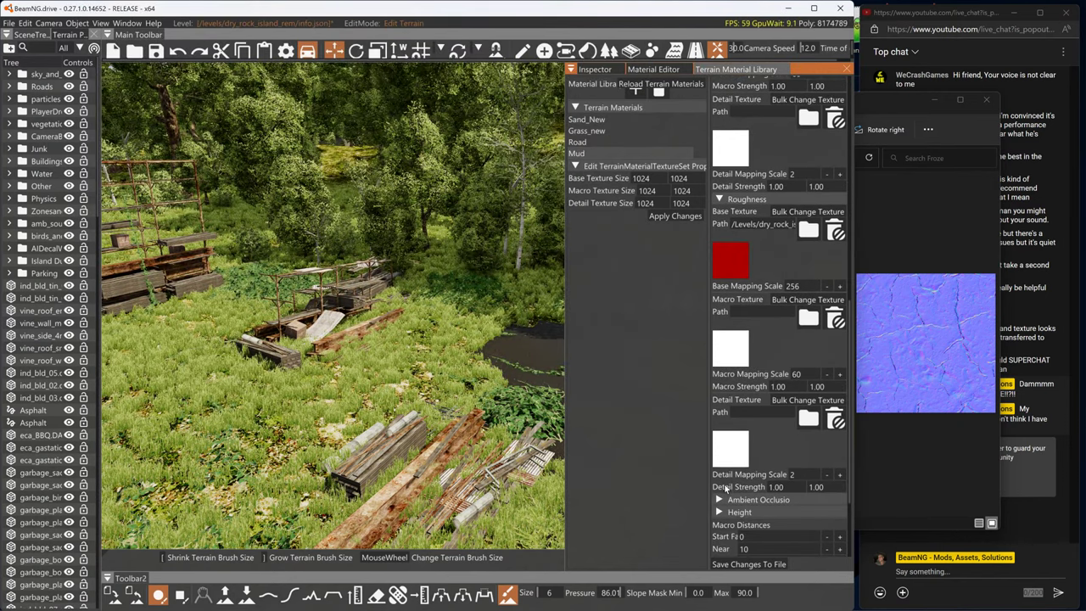
left_click(728, 499)
scroll(740, 471, "down", 3)
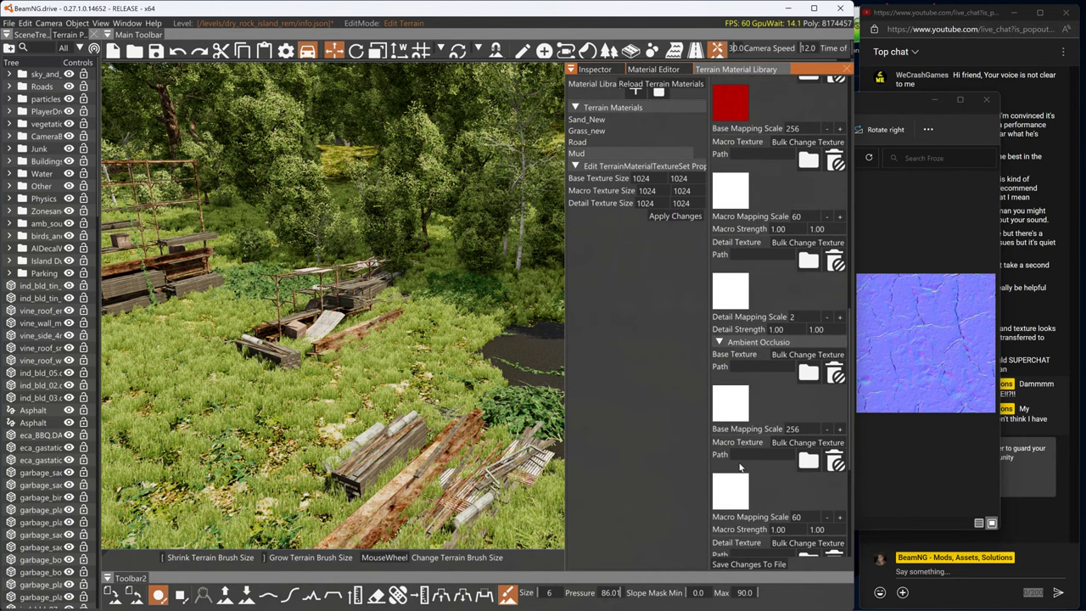
left_click(732, 410)
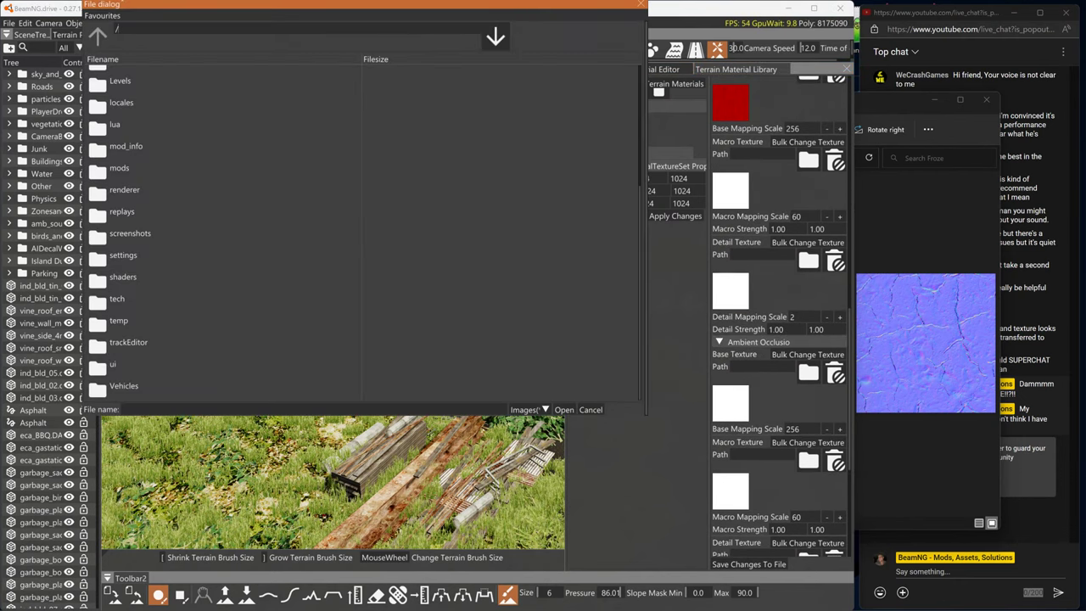
scroll(211, 288, "down", 5)
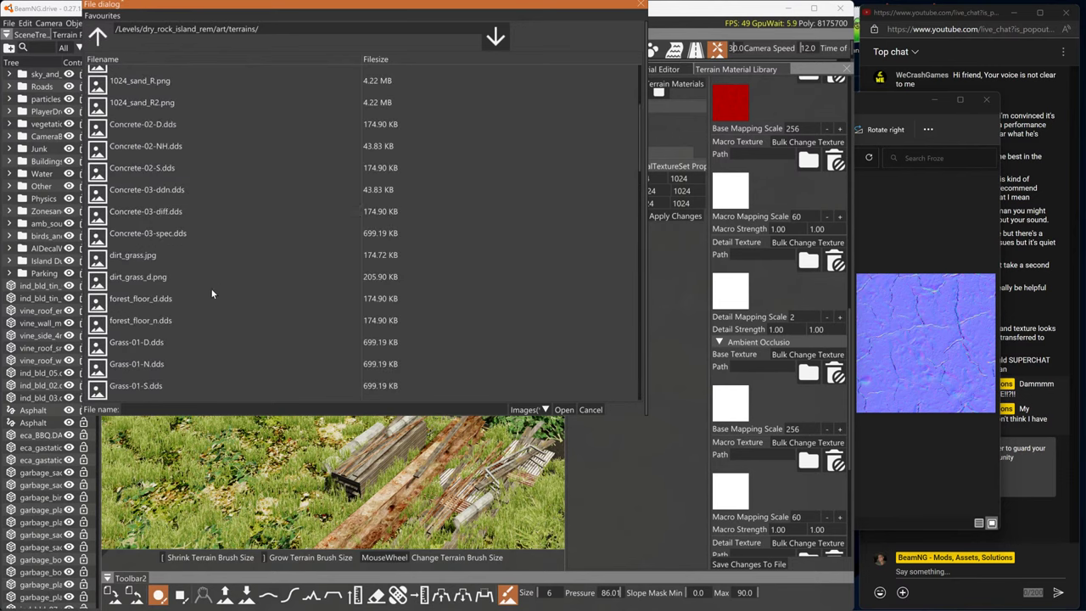
scroll(215, 292, "down", 5)
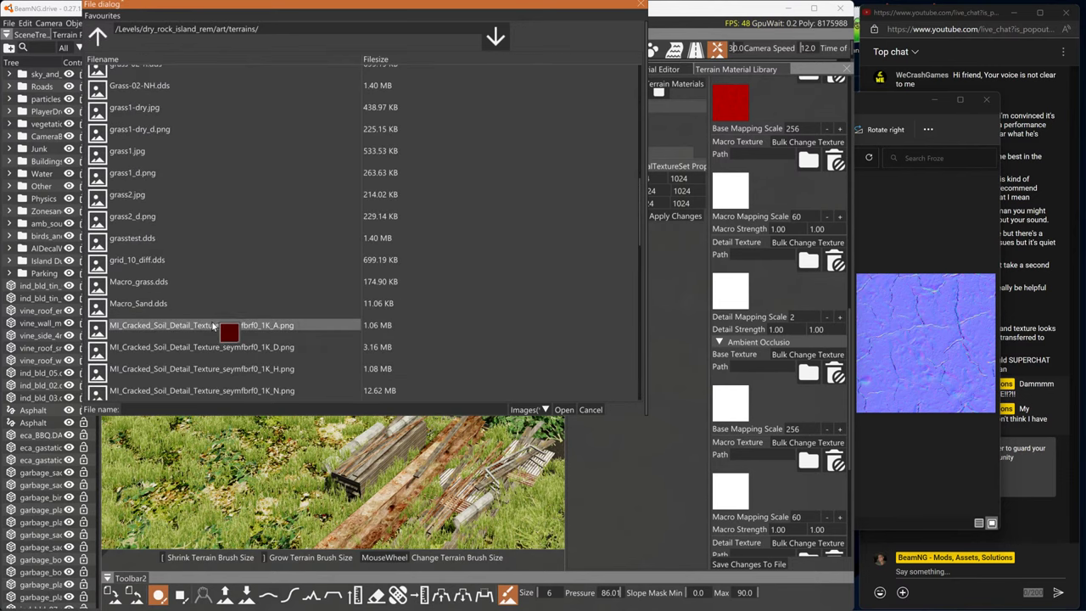
left_click(214, 325)
left_click(564, 409)
Load MI_Cracked_Soil_Detail_Texture_seymfbrf0_1K_H.png as the base texture of the Mud material's Height map
scroll(779, 323, "down", 3)
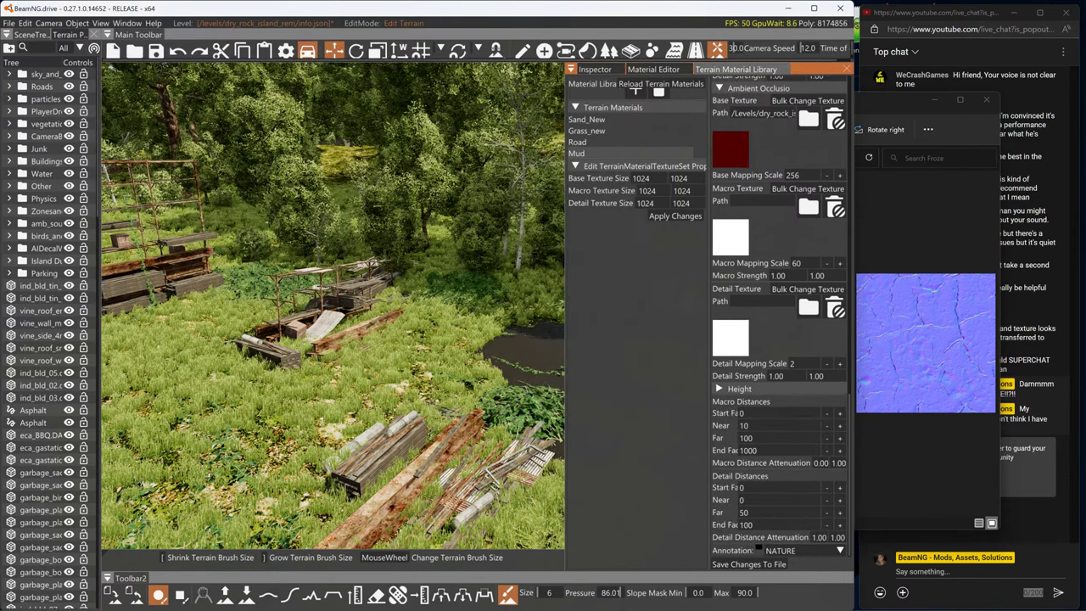
left_click(727, 390)
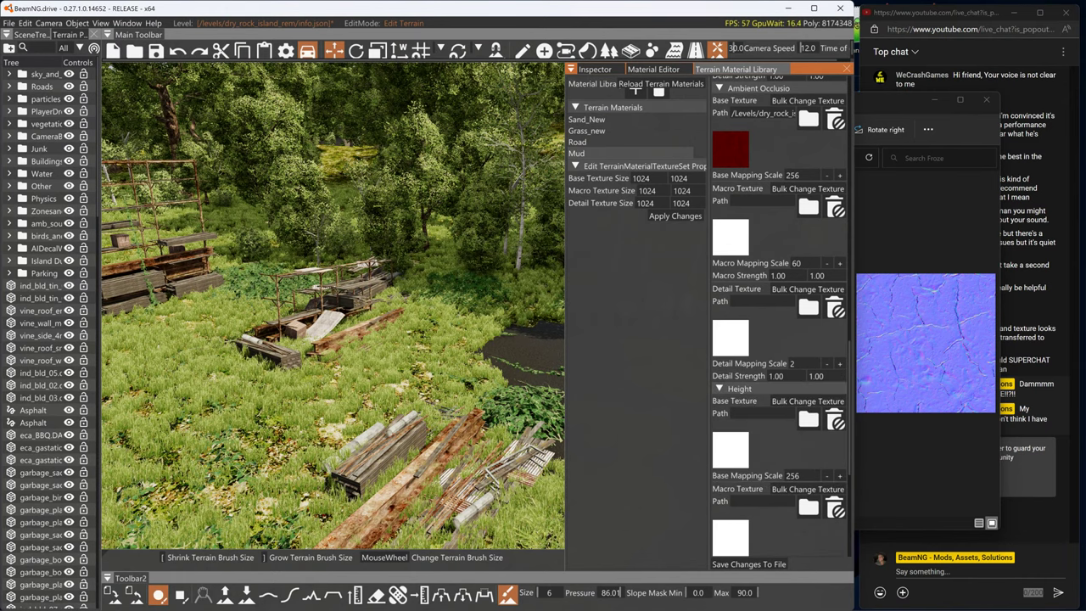
left_click(735, 448)
scroll(202, 325, "down", 15)
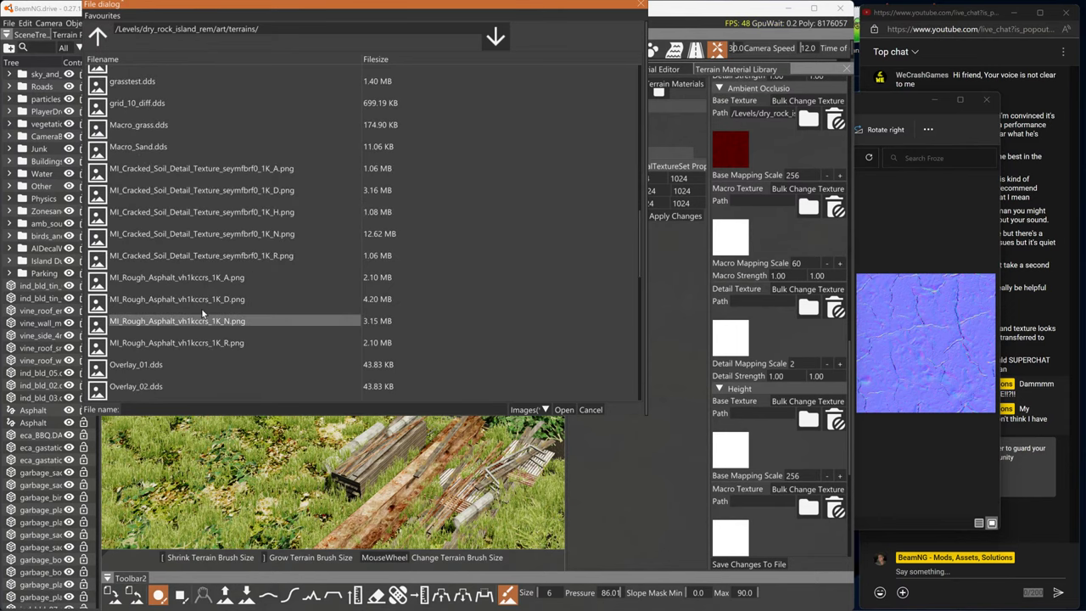
left_click(564, 410)
Set the Mud material's Height base mapping scale to 8 and save the material changes to file
scroll(764, 466, "down", 3)
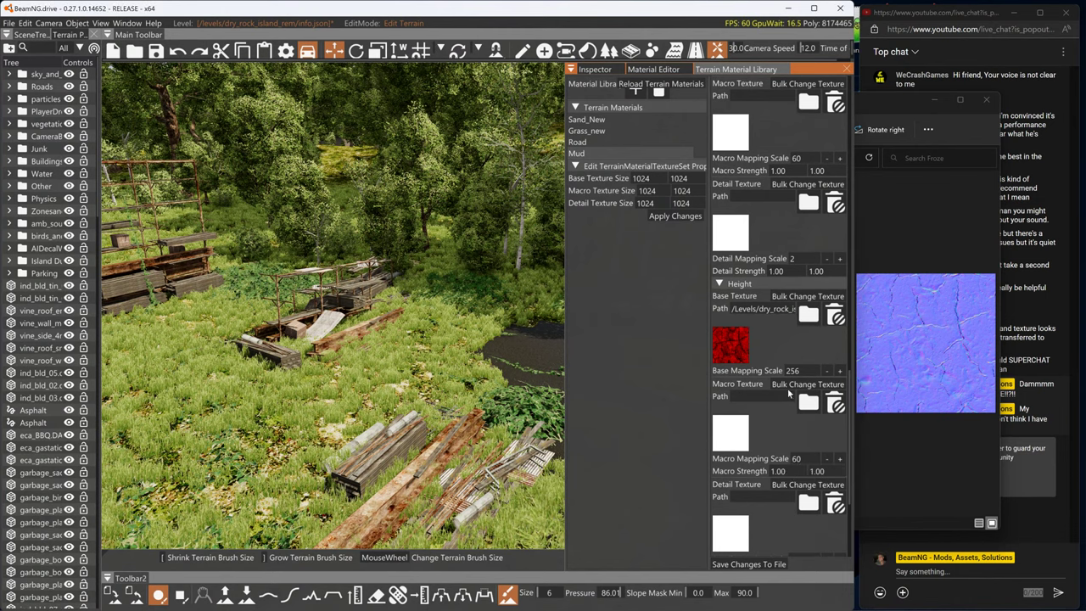
left_click_drag(800, 372, 767, 376)
left_click(741, 565)
Try painting the ground around the timber piles, and add Mud to the terrain painter's material list
mouse_move(495, 379)
left_mouse_down()
mouse_move(493, 369)
mouse_move(391, 404)
left_mouse_up()
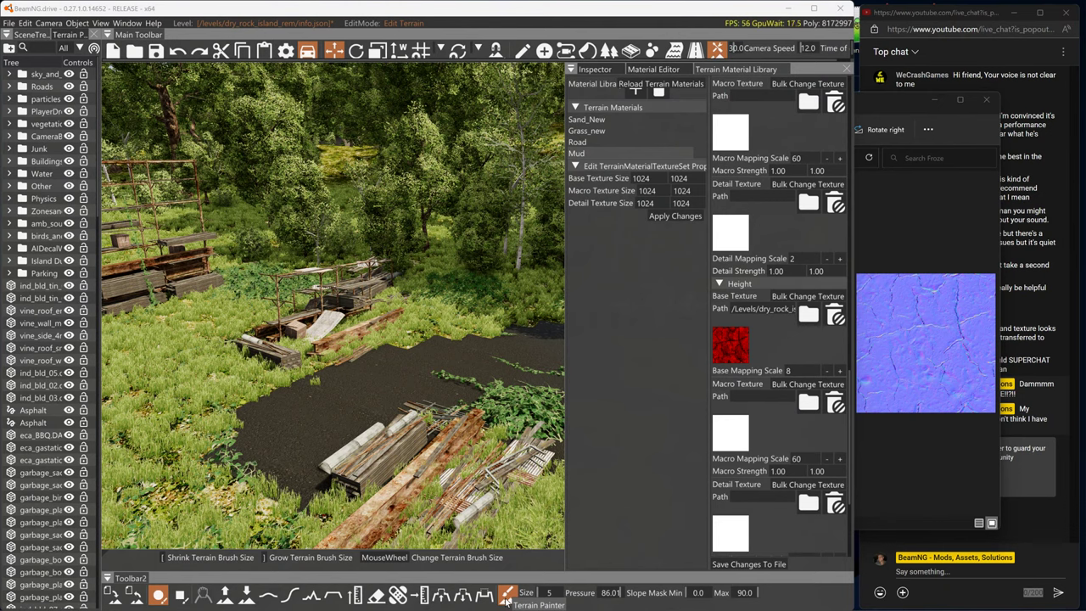
left_click(76, 23)
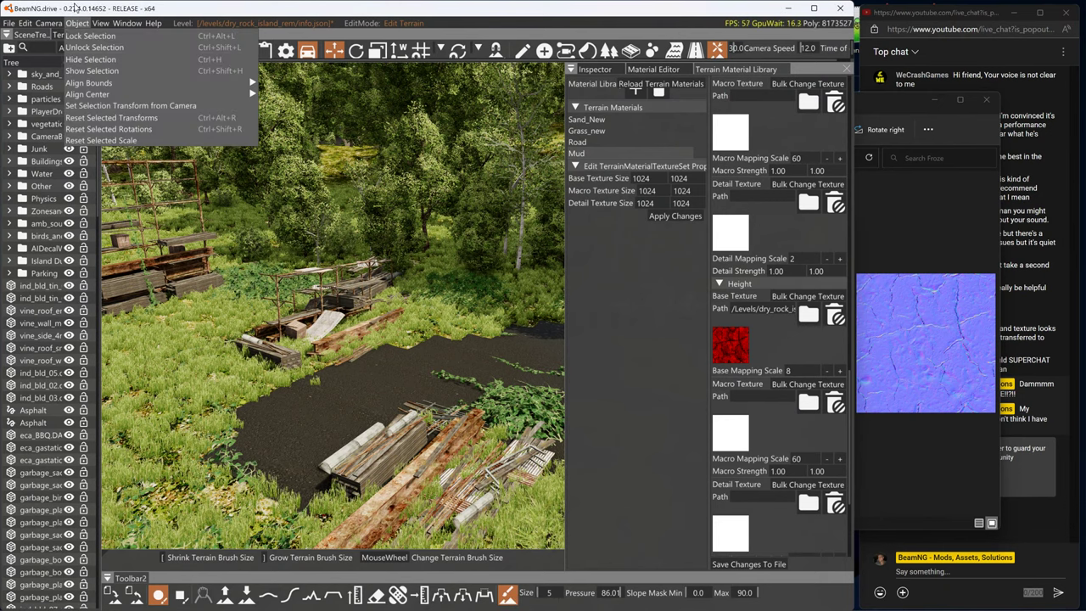
left_click(57, 35)
left_click(61, 36)
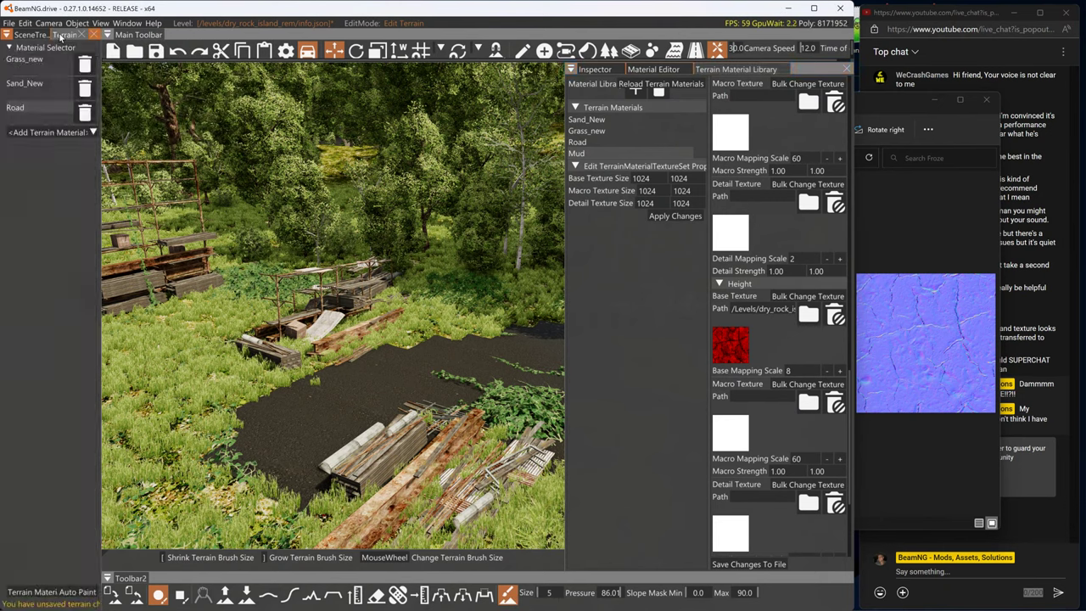
left_click(36, 133)
left_click(17, 146)
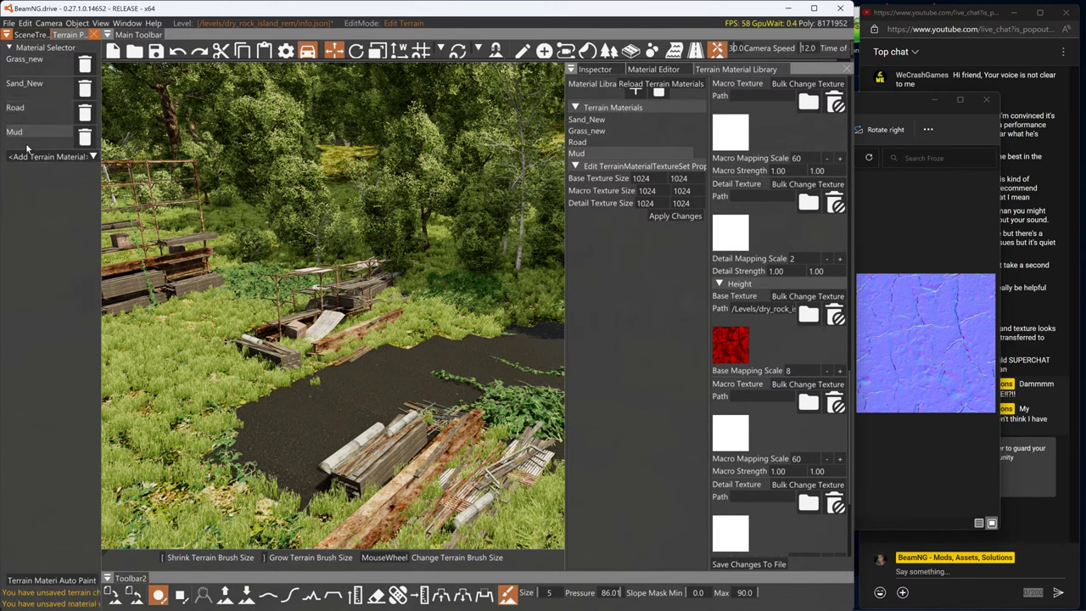
Paint the grassy ground in front of the timber piles with the Mud material using the size 5 brush
mouse_move(228, 442)
left_mouse_down()
mouse_move(376, 366)
mouse_move(195, 399)
mouse_move(278, 407)
left_mouse_up()
right_click_drag(278, 407, 269, 400)
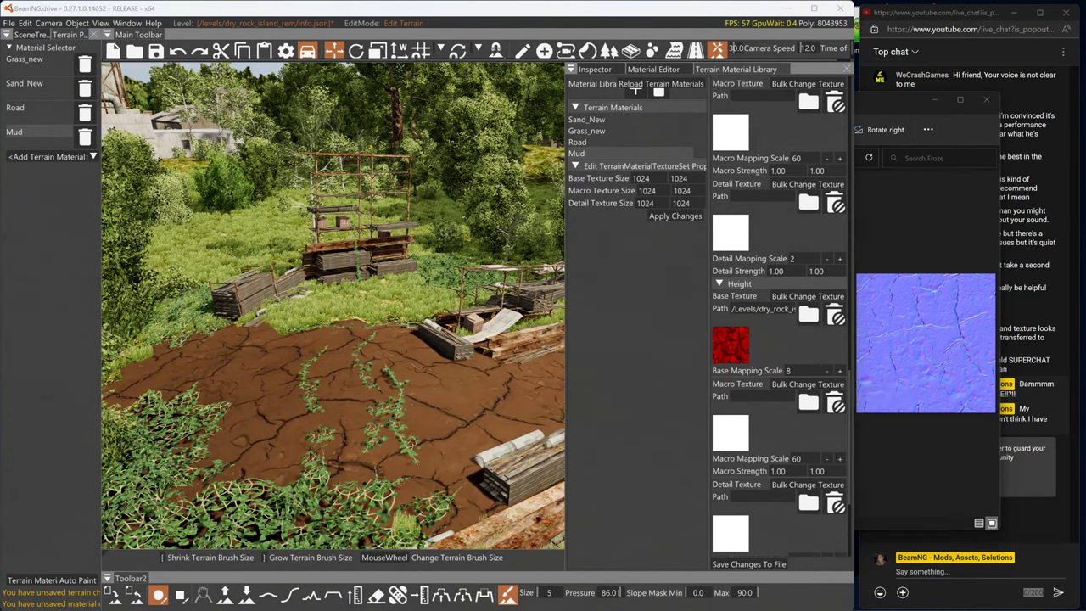
Set the Mud material's Height base mapping scale to 4 and save the material changes to file
left_click(793, 371)
type("4")
key("Return")
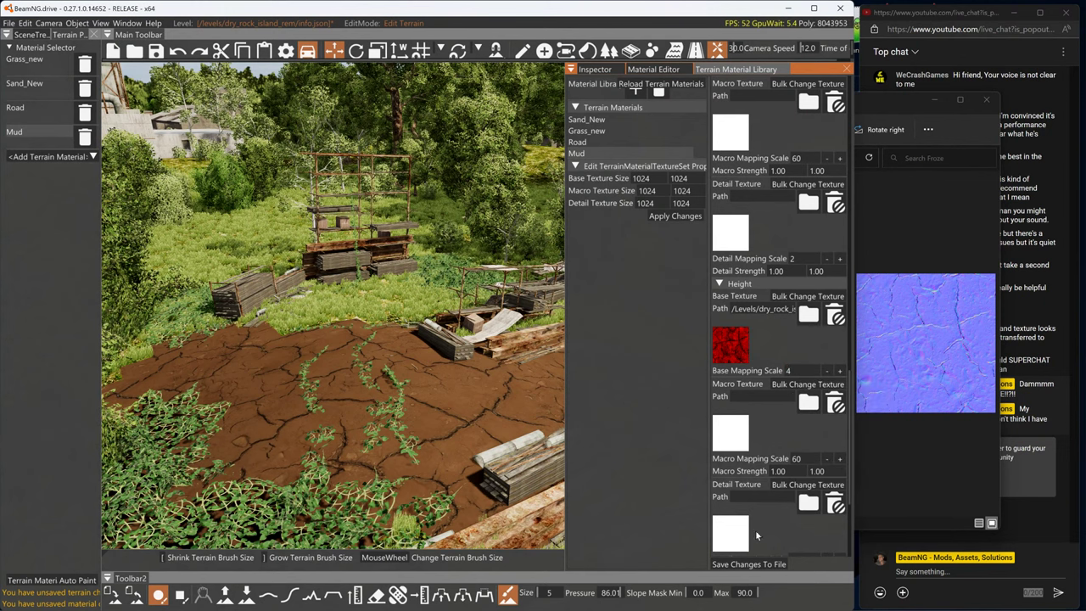
left_click(732, 563)
Paint a patch of the sandy beach near the shoreline with the Mud material using the size 5 brush
mouse_move(388, 436)
right_mouse_down()
mouse_move(389, 480)
mouse_move(450, 462)
right_mouse_up()
key("w")
mouse_move(365, 340)
right_mouse_down()
mouse_move(391, 344)
mouse_move(357, 348)
mouse_move(399, 340)
mouse_move(361, 369)
mouse_move(382, 293)
mouse_move(403, 289)
mouse_move(412, 301)
right_mouse_up()
key("w")
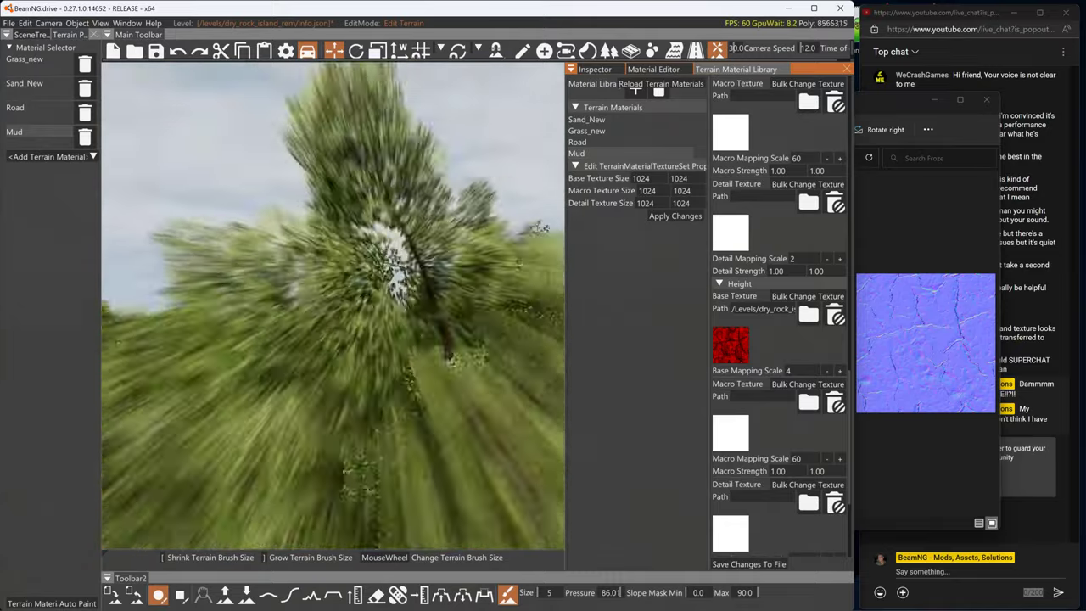
key("w")
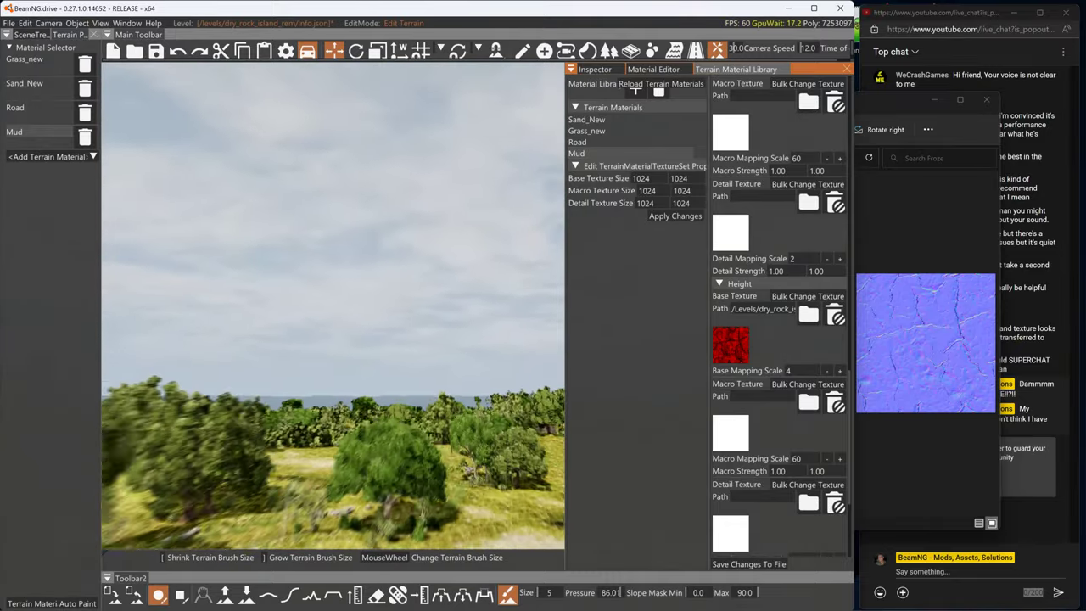
key("w")
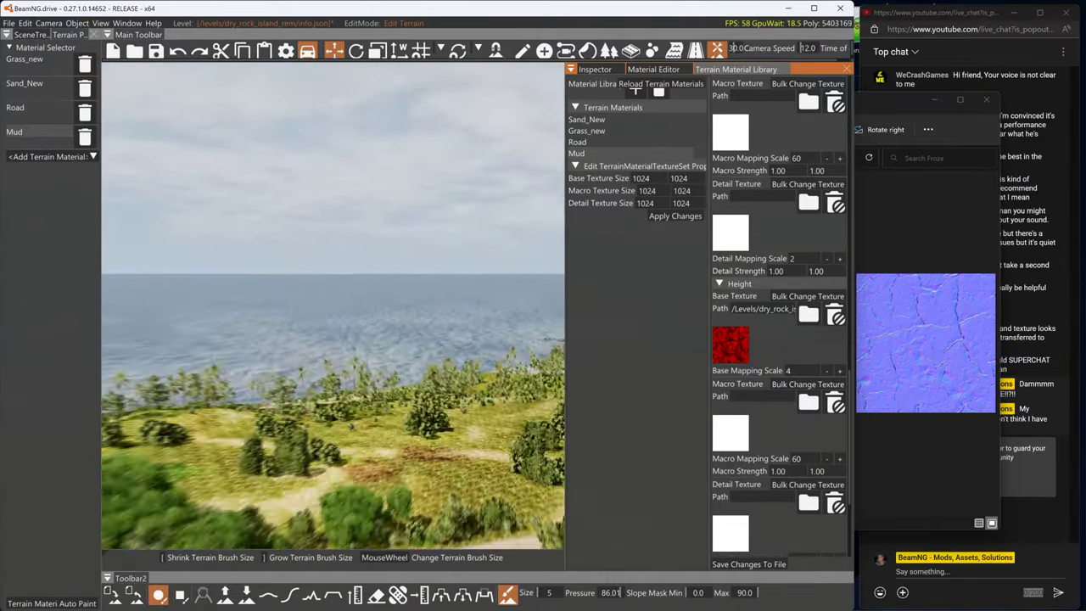
key("w")
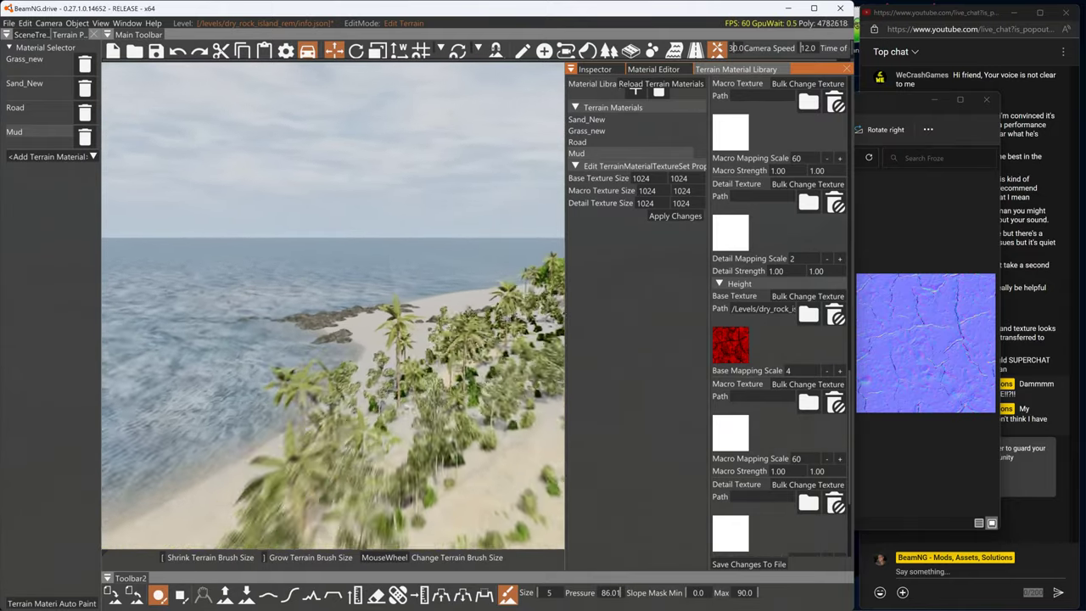
key("w")
mouse_move(510, 298)
left_mouse_down()
mouse_move(415, 458)
mouse_move(367, 379)
mouse_move(346, 439)
mouse_move(523, 334)
mouse_move(397, 453)
mouse_move(405, 437)
left_mouse_up()
Set the Mud material's Roughness base texture to MI_Cracked_Soil_Detail_Texture_seymfbrf0_1K_A.png and save the material changes to file
key("a")
mouse_move(416, 303)
right_mouse_down()
mouse_move(500, 316)
mouse_move(543, 348)
mouse_move(683, 395)
right_mouse_up()
key("a")
key("a")
right_click_drag(451, 189, 501, 399)
scroll(762, 328, "up", 3)
scroll(763, 329, "up", 5)
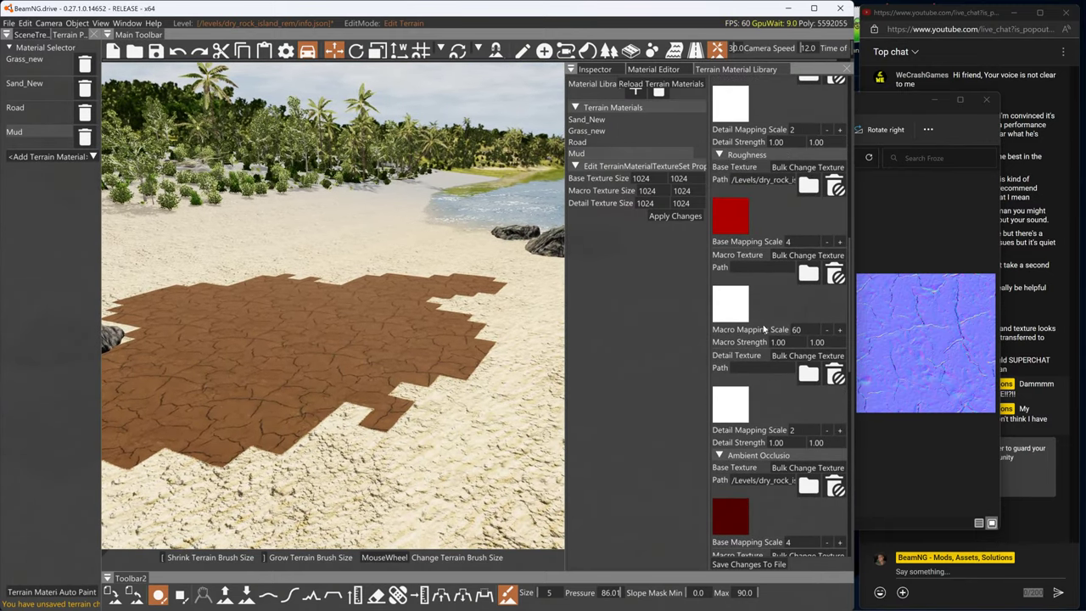
scroll(763, 329, "up", 4)
left_click(737, 381)
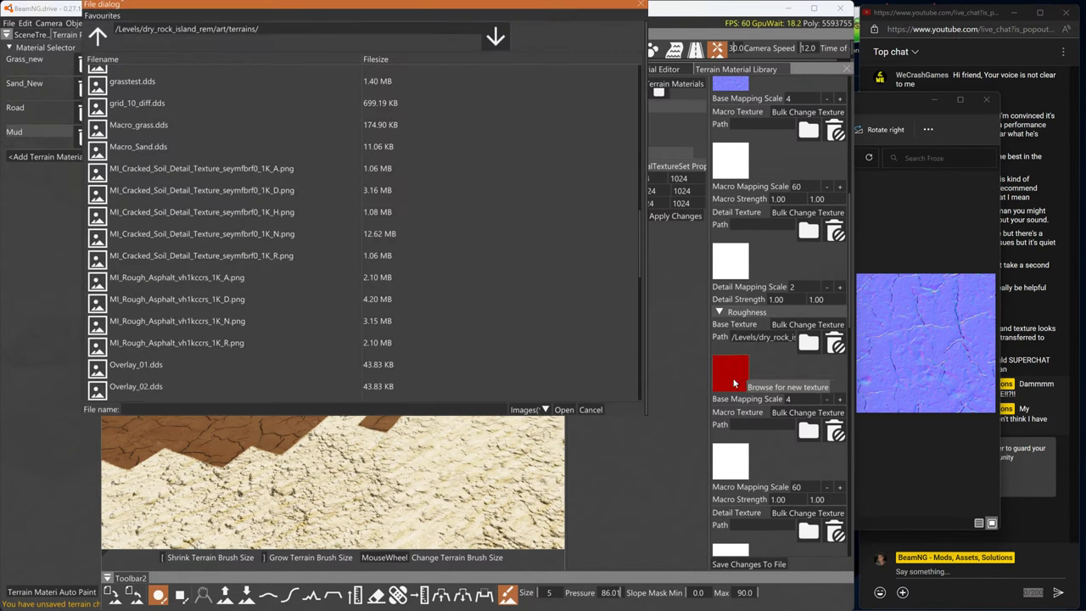
left_click(219, 171)
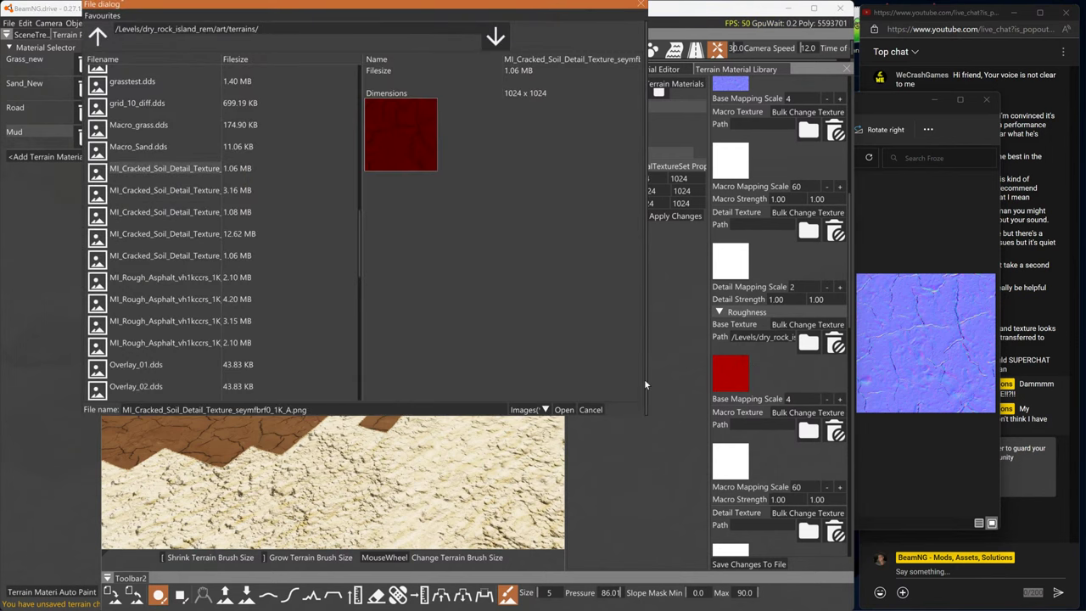
left_click(565, 410)
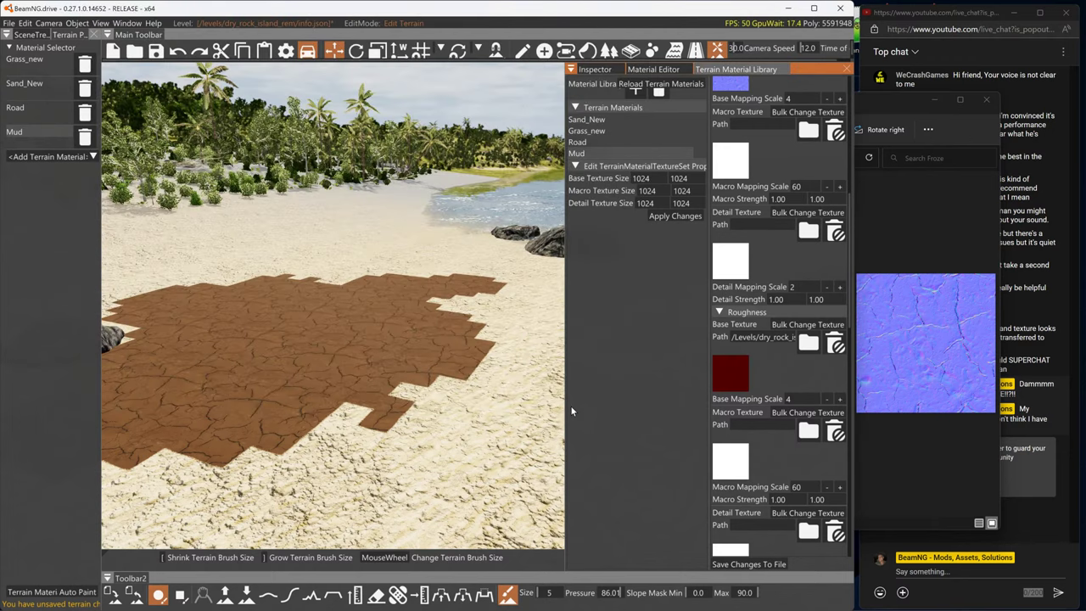
left_click(740, 565)
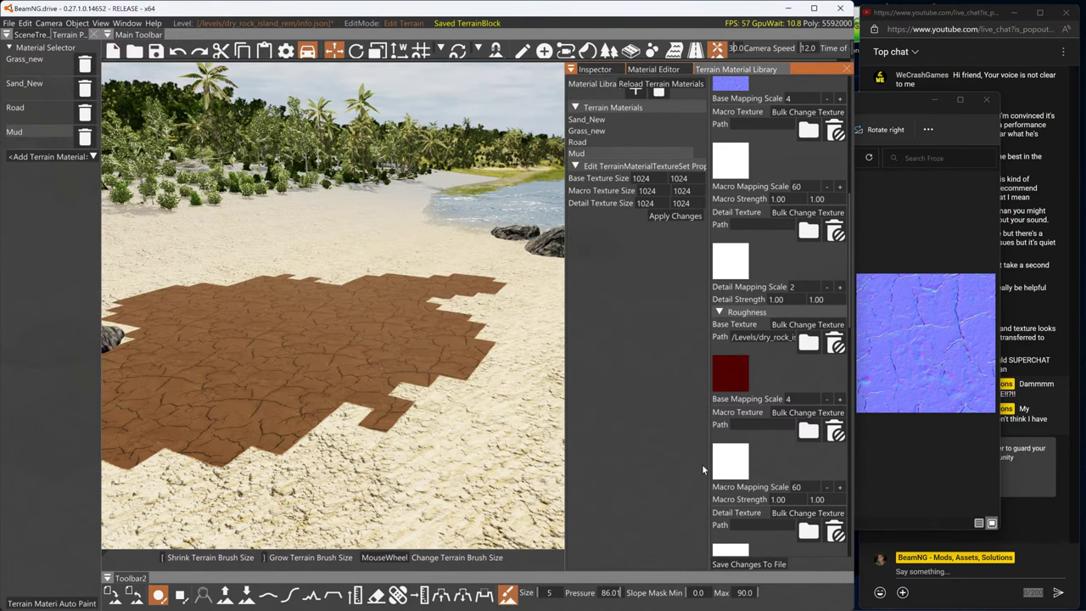
Set the Mud material's Ambient Occlusion base texture to MI_Cracked_Soil_Detail_Texture_seymfbrf0_1K_R.png and save the material changes to file
key("w")
right_click_drag(402, 311, 481, 290)
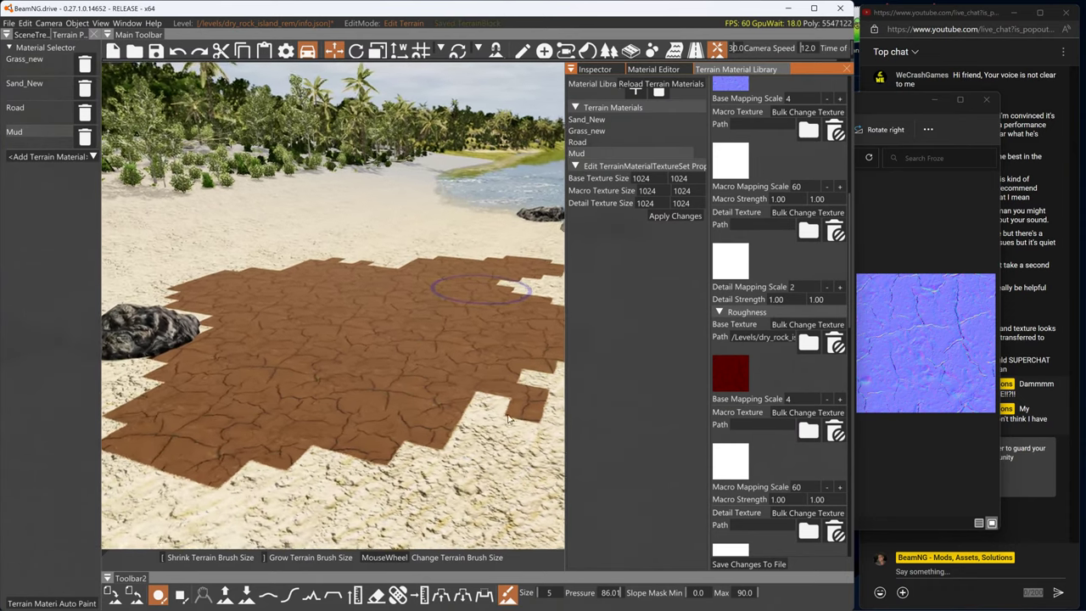
key("w")
right_click_drag(509, 413, 679, 415)
key("a")
right_click_drag(475, 415, 524, 416)
scroll(730, 450, "down", 3)
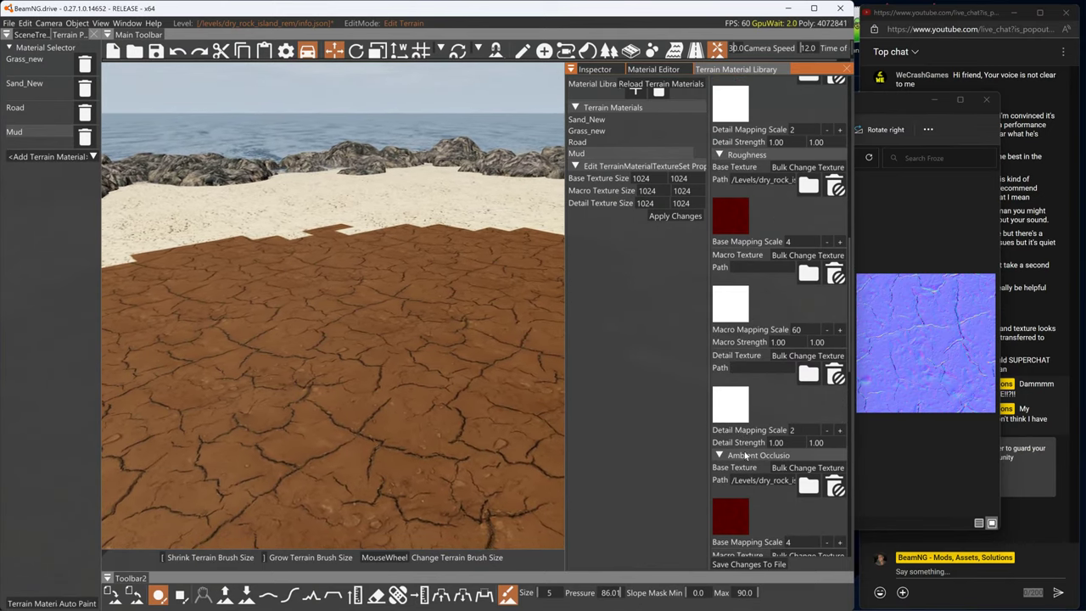
scroll(744, 475, "down", 1)
left_click(739, 472)
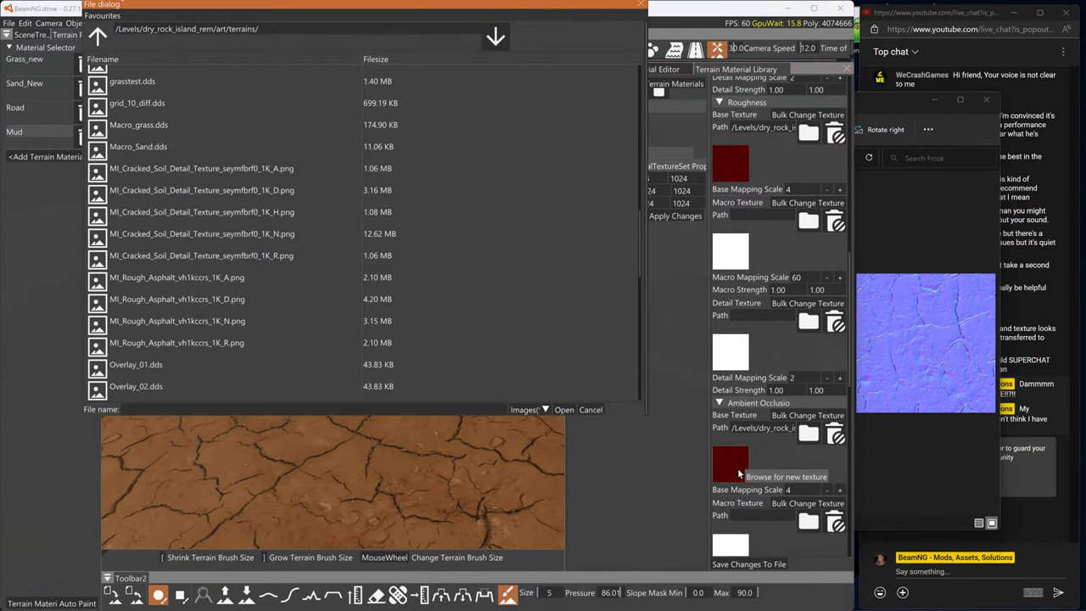
left_click(194, 169)
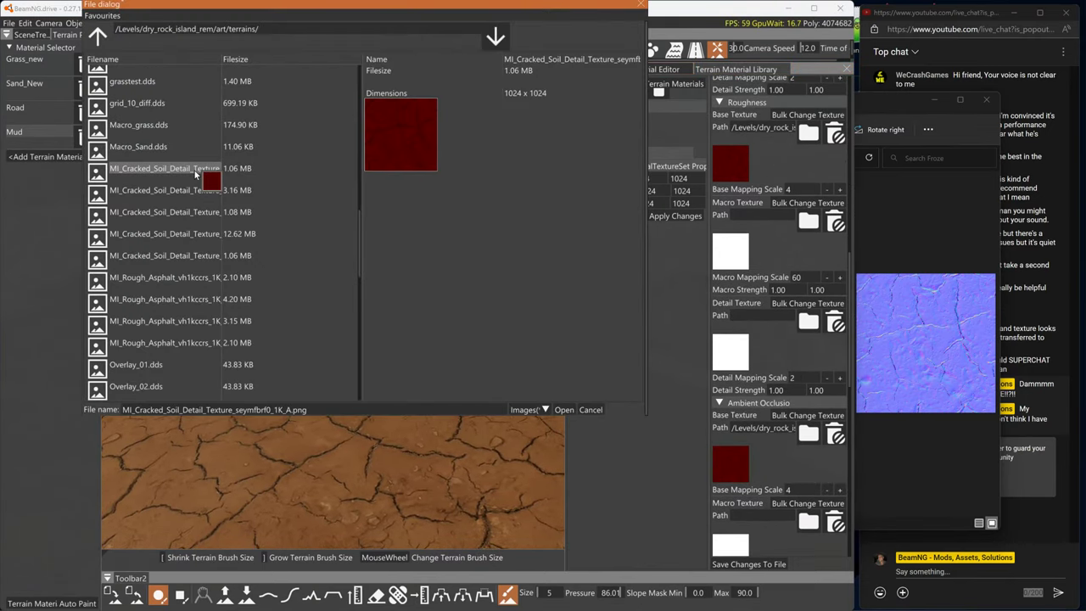
left_click(199, 255)
left_click(563, 410)
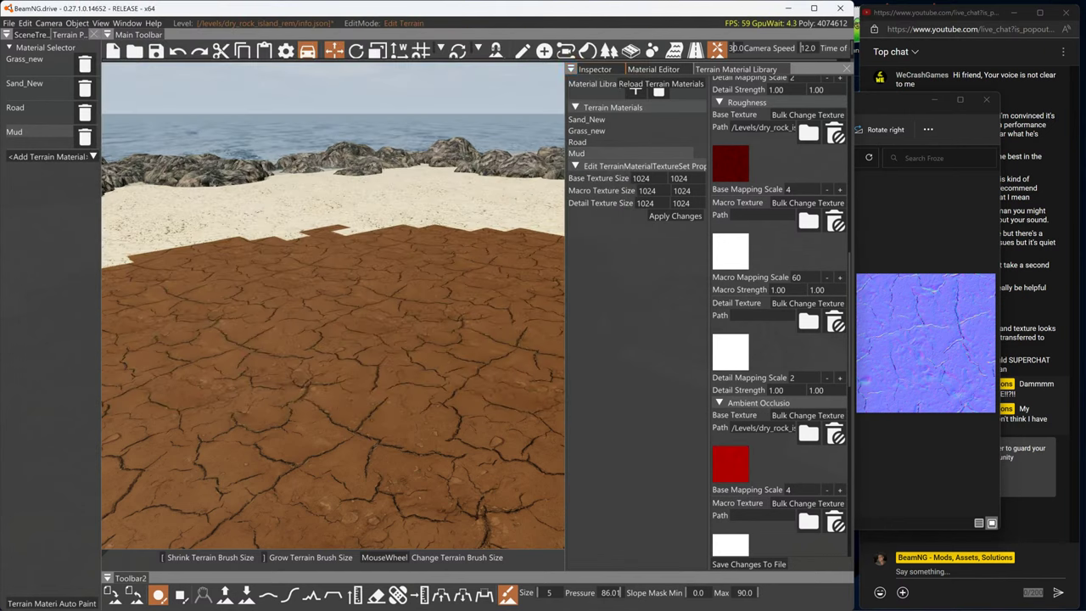
left_click(749, 564)
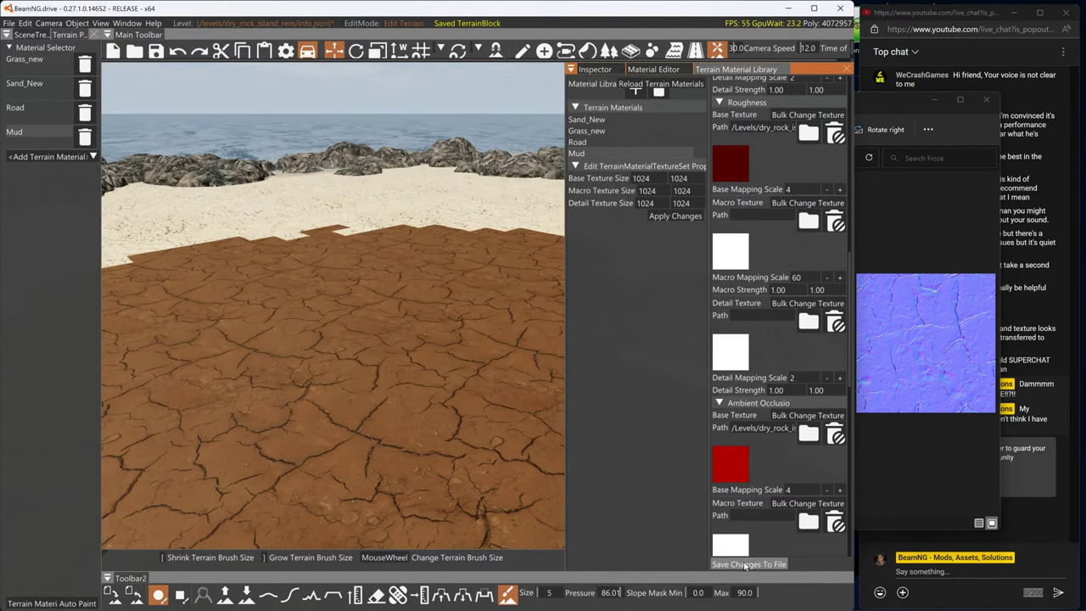
Inspect the painted mud up close and undo the last Ambient Occlusion base texture change
mouse_move(387, 424)
right_mouse_down()
mouse_move(419, 308)
mouse_move(365, 291)
mouse_move(444, 320)
mouse_move(443, 415)
right_mouse_up()
key("w")
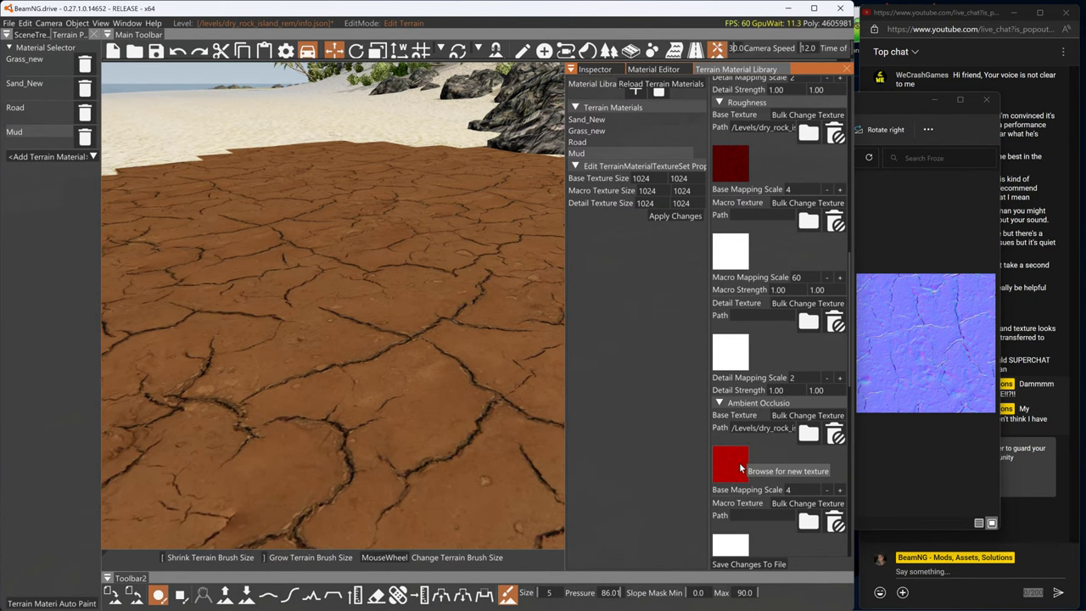
key("ctrl+z")
scroll(737, 500, "down", 5)
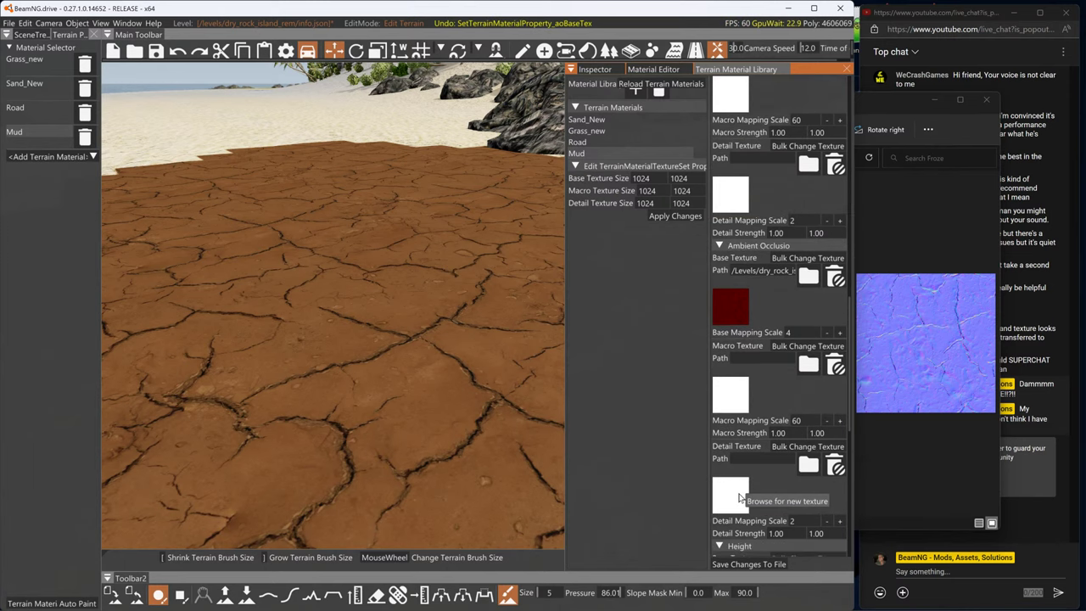
left_click(733, 509)
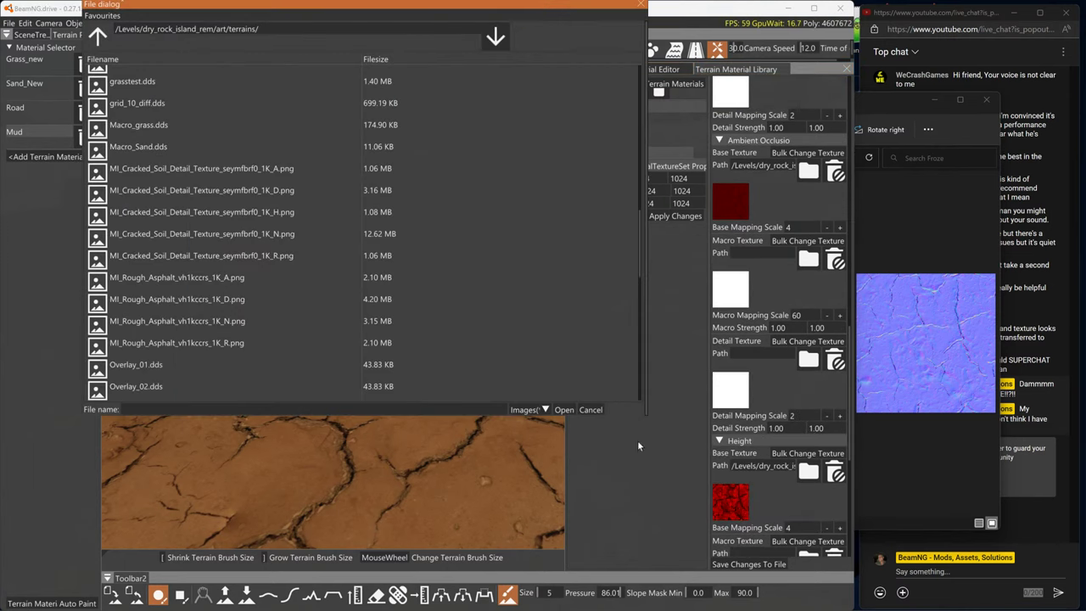
left_click(590, 409)
Set the Mud material's Ambient Occlusion base texture to MI_Cracked_Soil_Detail_Texture_seymfbrf0_1K_H.png and save the material changes to file
left_click(725, 207)
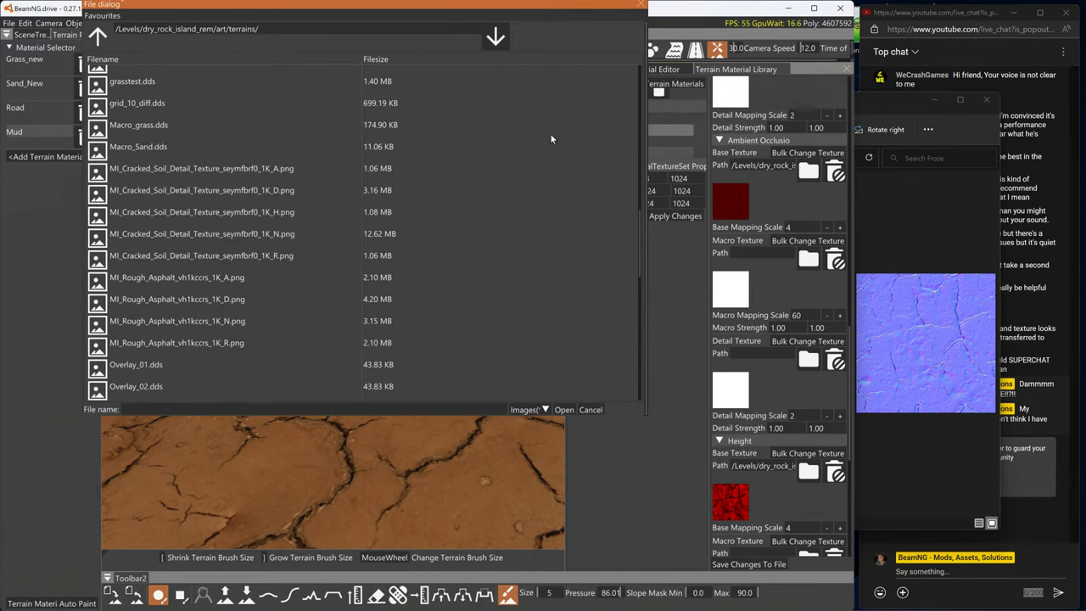
left_click(249, 214)
left_click(564, 409)
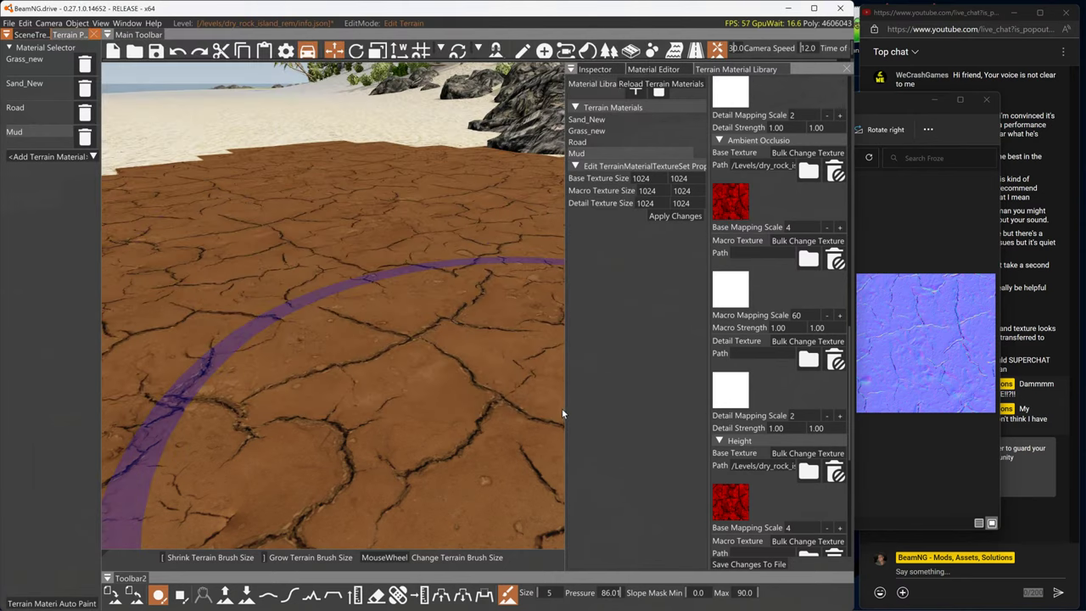
left_click(751, 569)
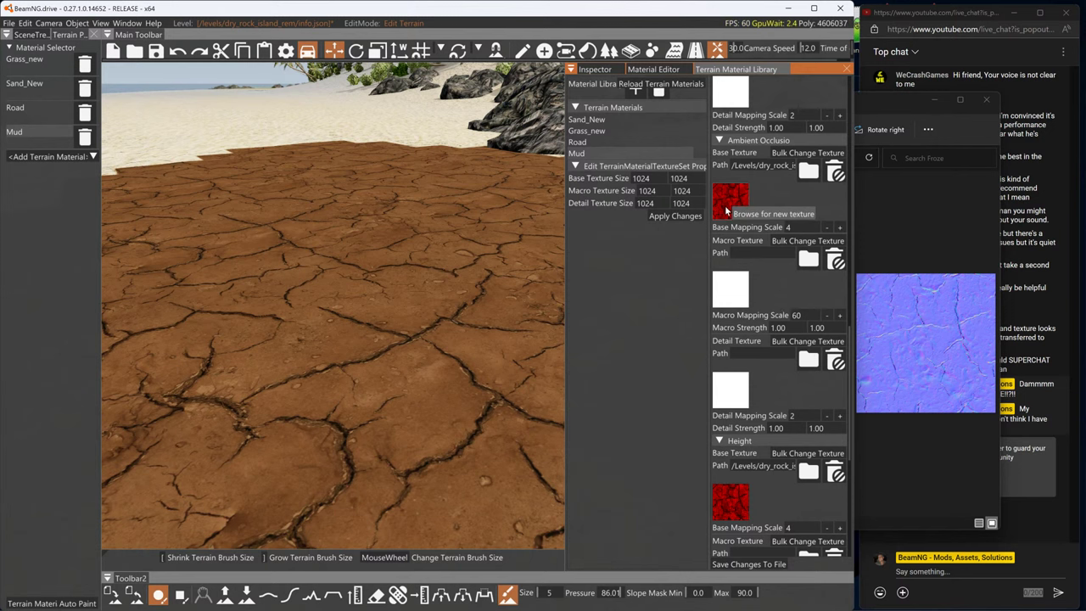
Set the Mud material's Roughness base texture to MI_Cracked_Soil_Detail_Texture_seymfbrf0_1K_R.png
scroll(725, 212, "up", 3)
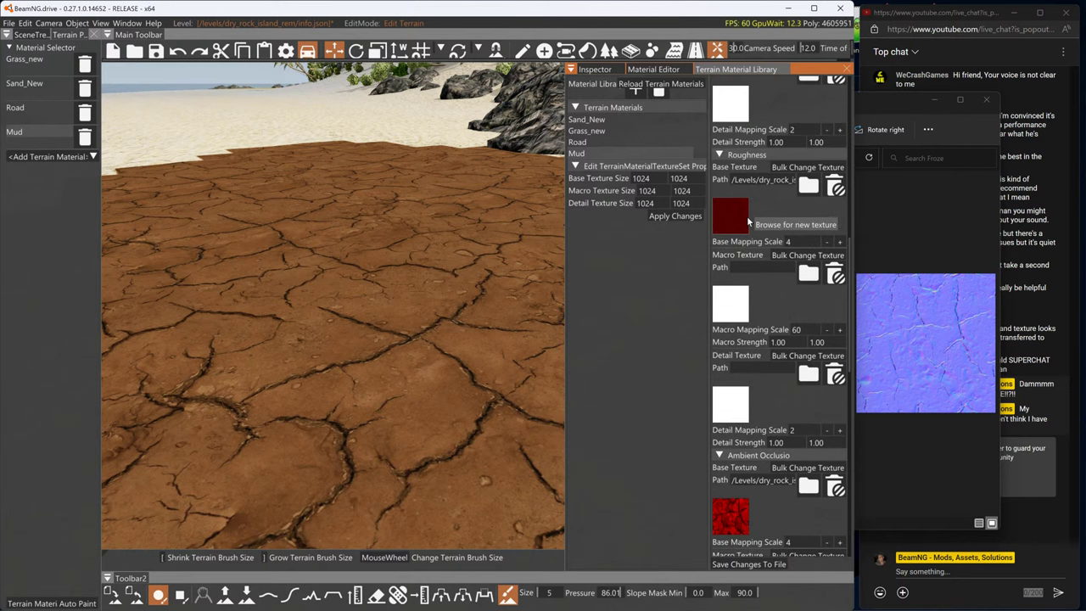
left_click(730, 219)
left_click(191, 258)
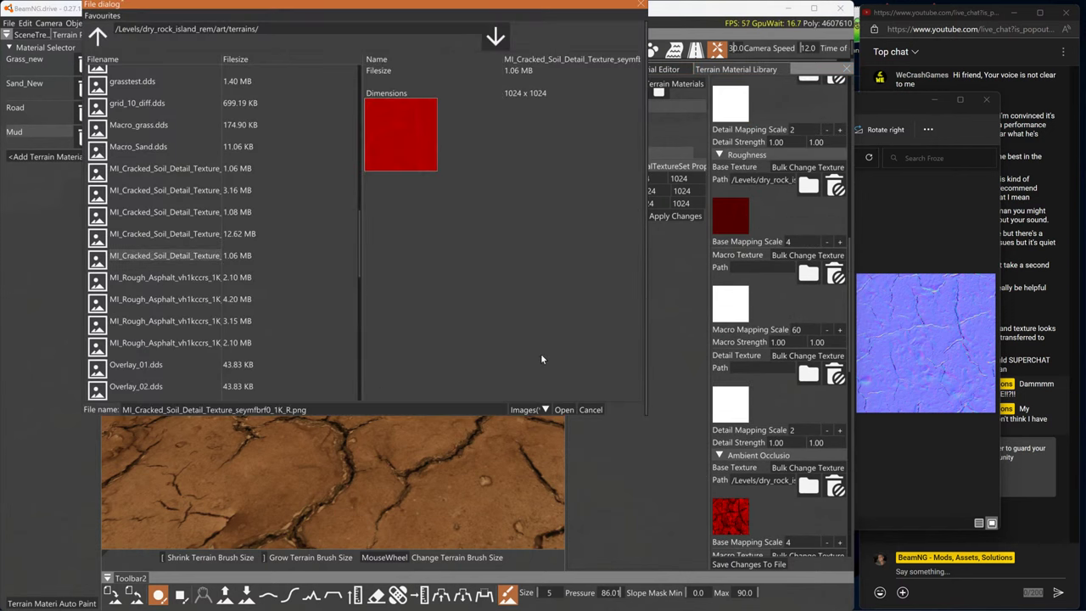
left_click(564, 409)
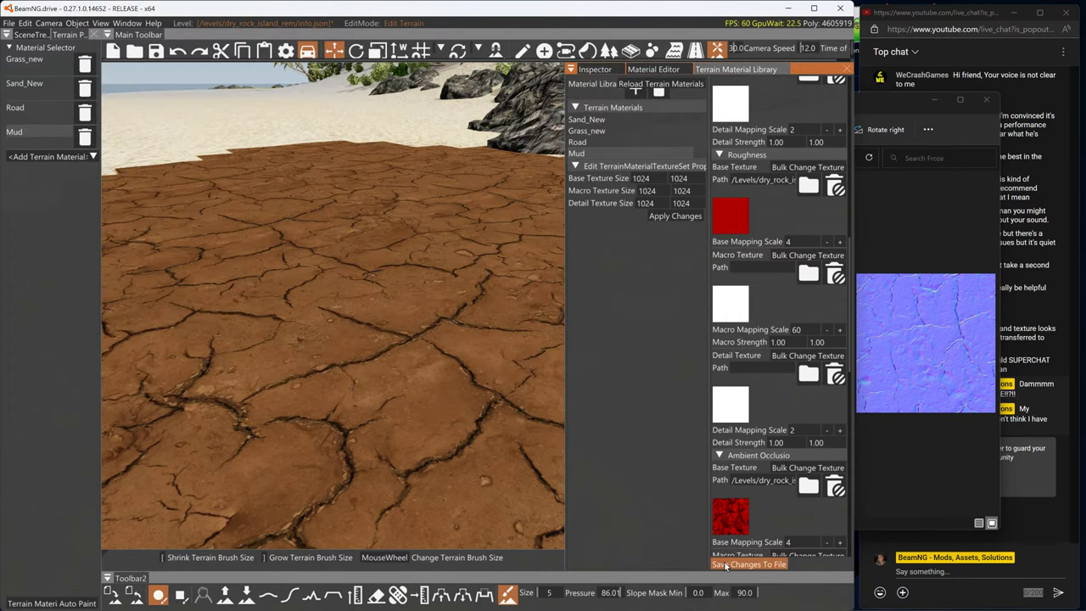
Switch to GIMP, close the normal map image, and open the recent file MI_Cracked_Soil_Detail_Texture_seymfbrf0_1K_H.png
key("alt+Tab")
key("alt+Tab")
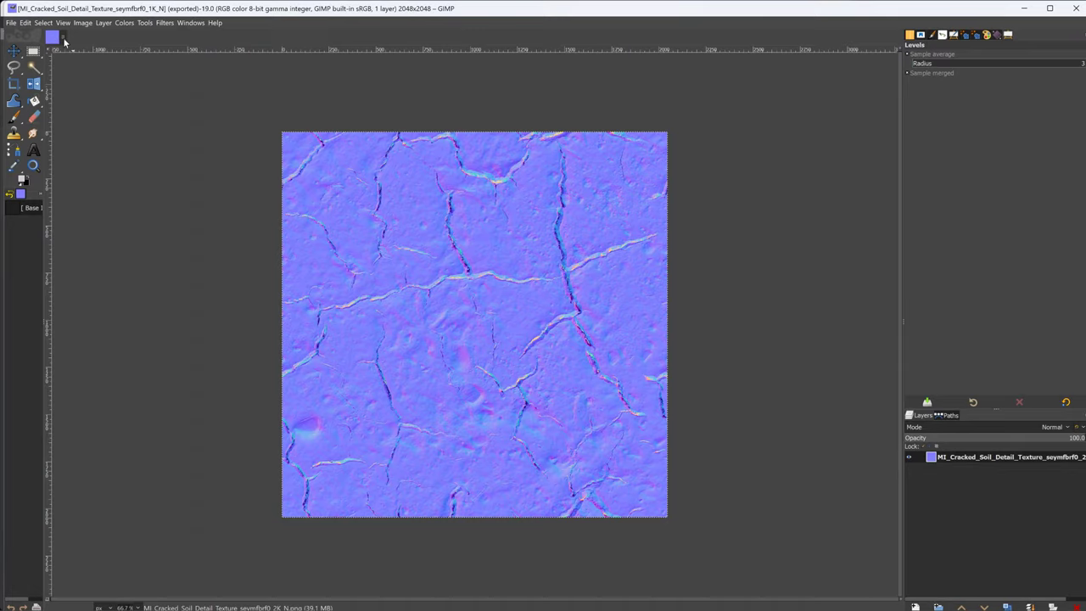
left_click(64, 39)
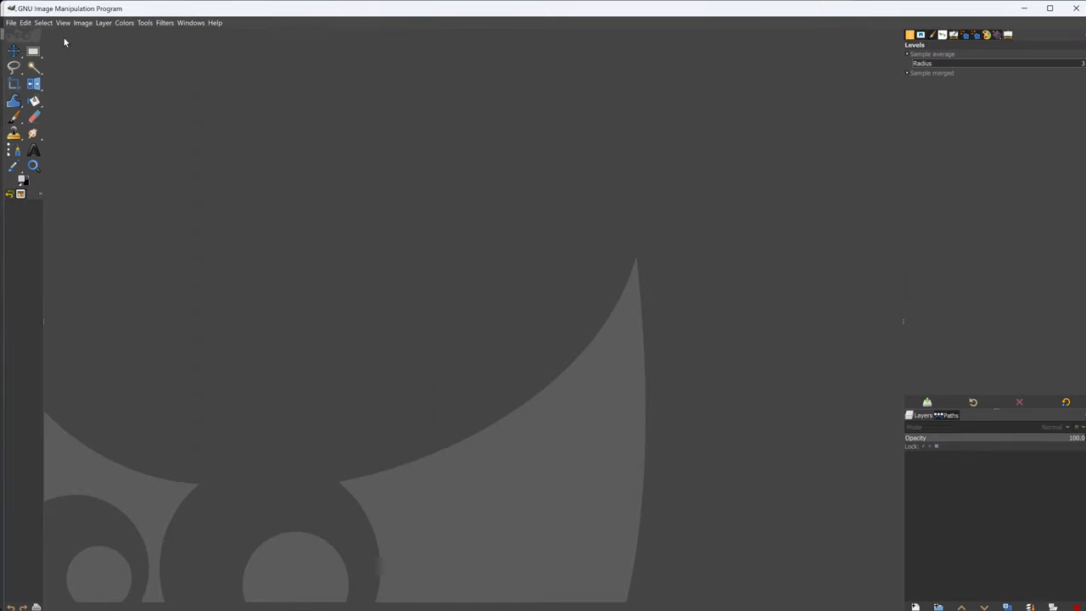
left_click(10, 23)
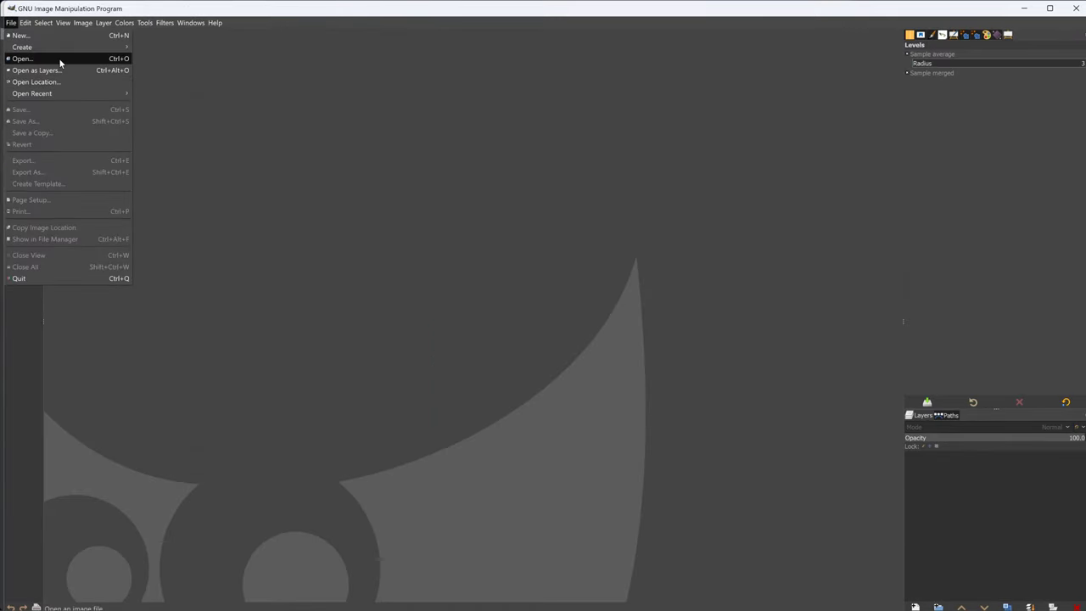
left_click(469, 546)
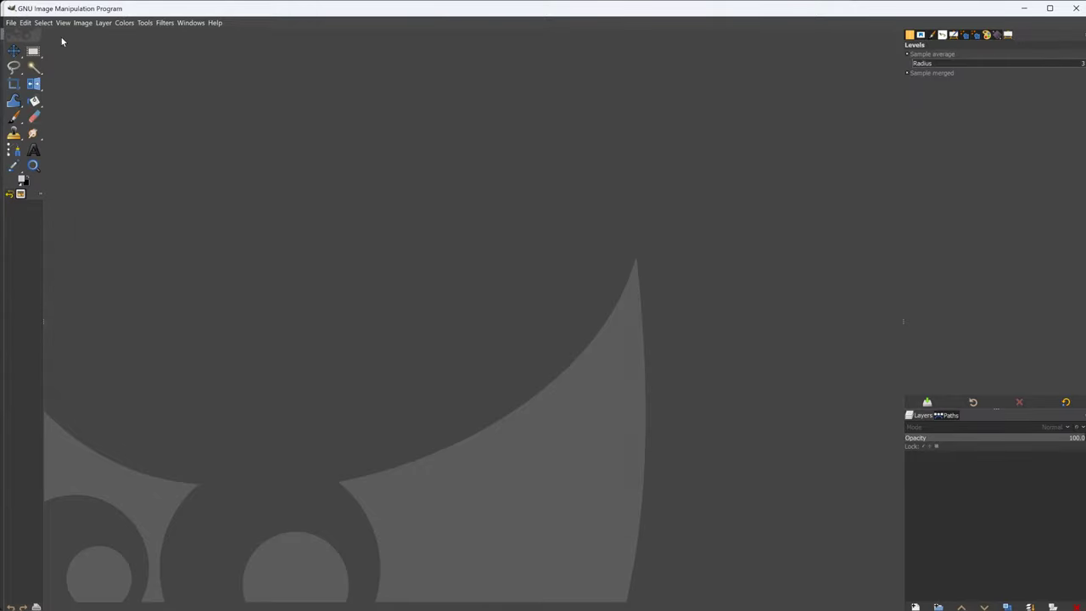
left_click(11, 24)
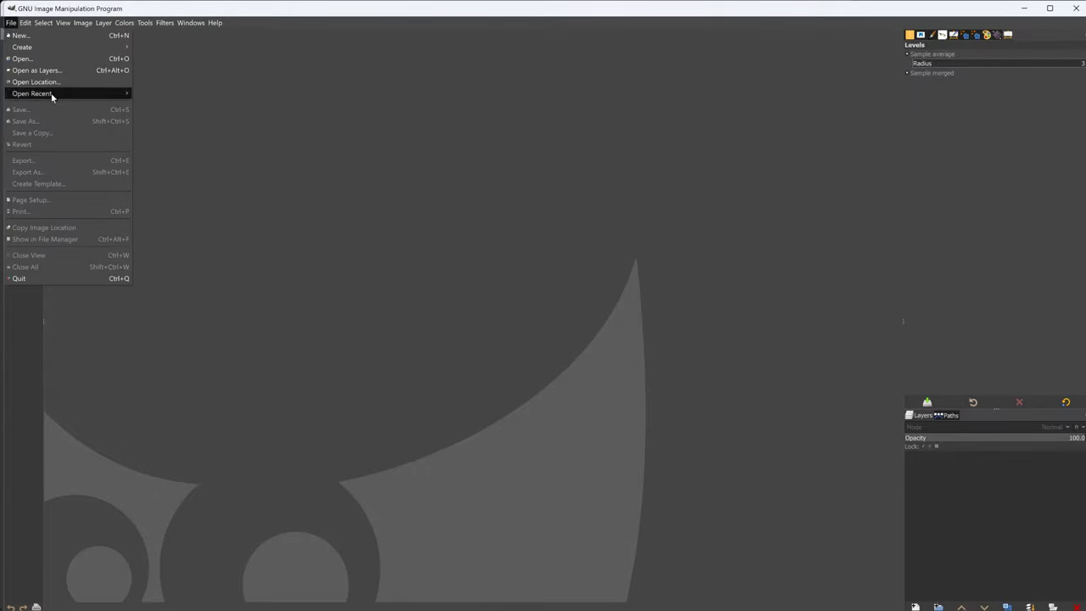
mouse_move(95, 94)
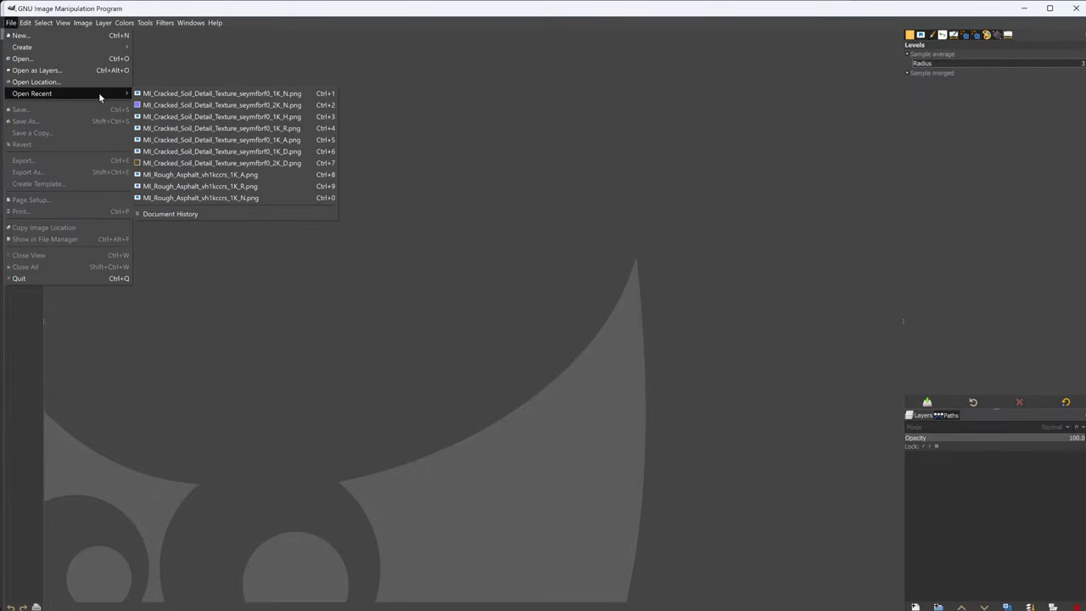
left_click(225, 118)
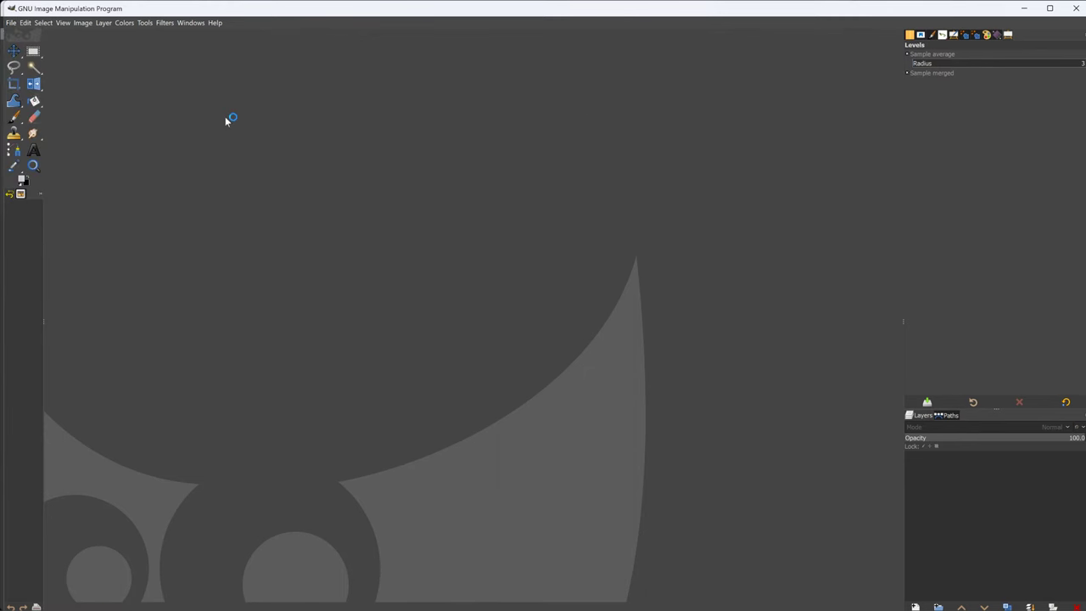
Invert the height map's colours and export the result as MI_Cracked_Soil_Detail_Texture_seymfbrf0_1K_R2.png in the terrains folder
left_click(124, 22)
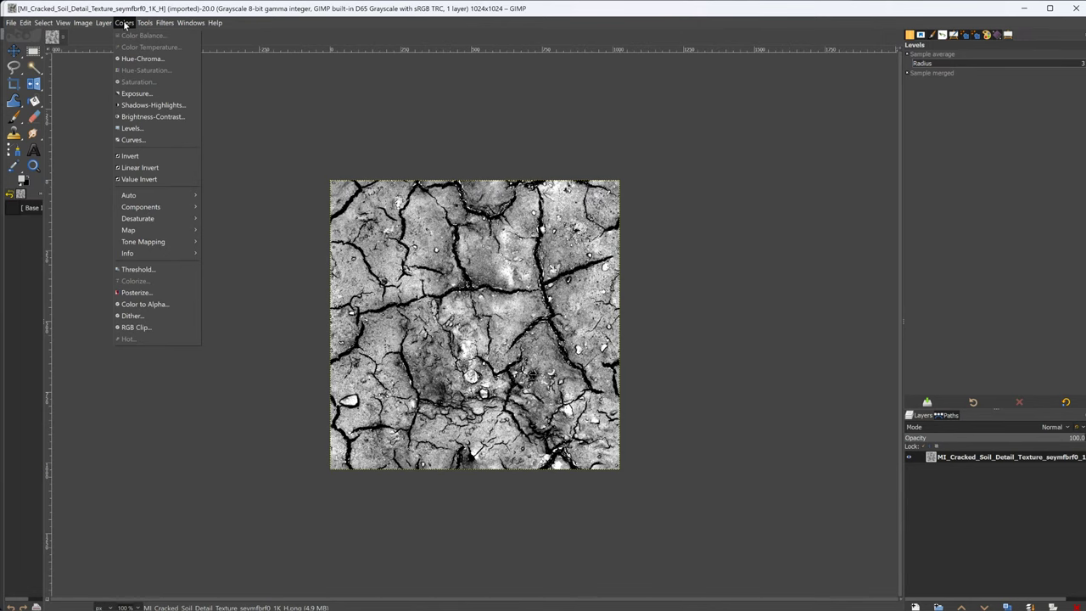
left_click(144, 155)
left_click(11, 23)
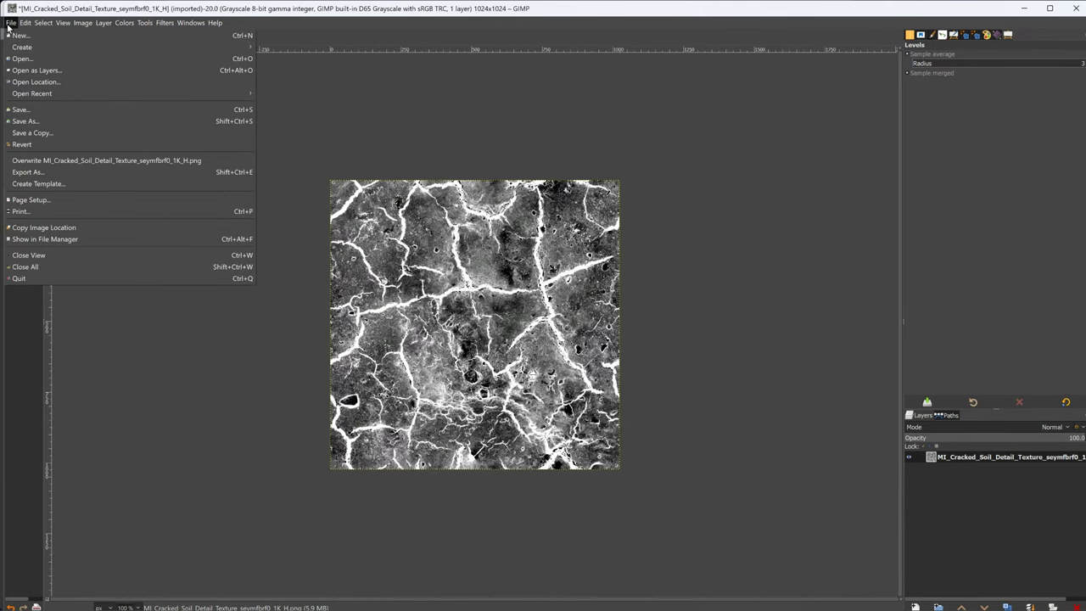
left_click(42, 171)
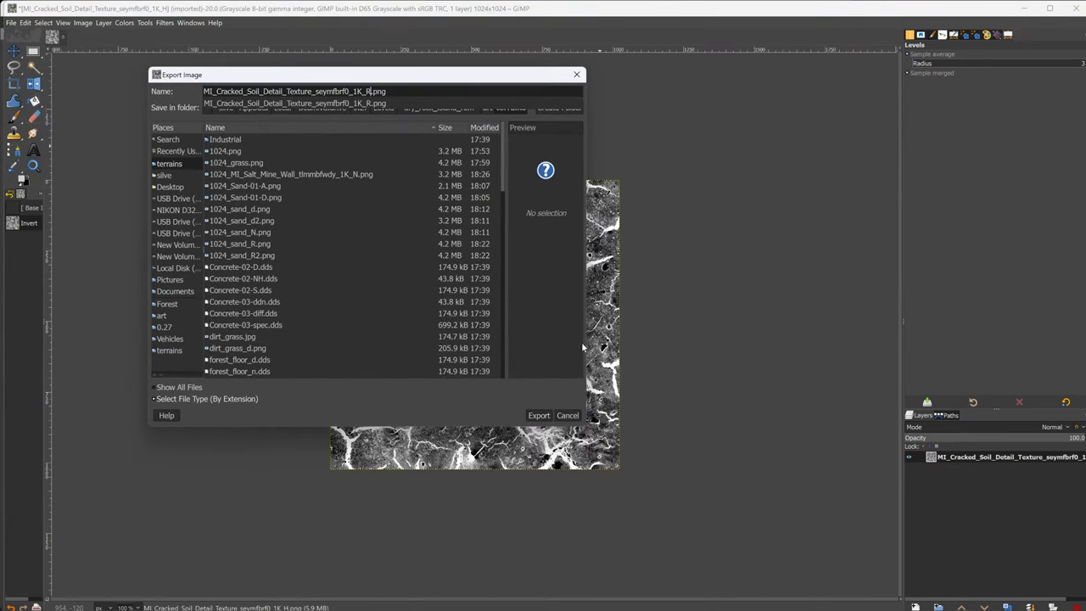
type("2")
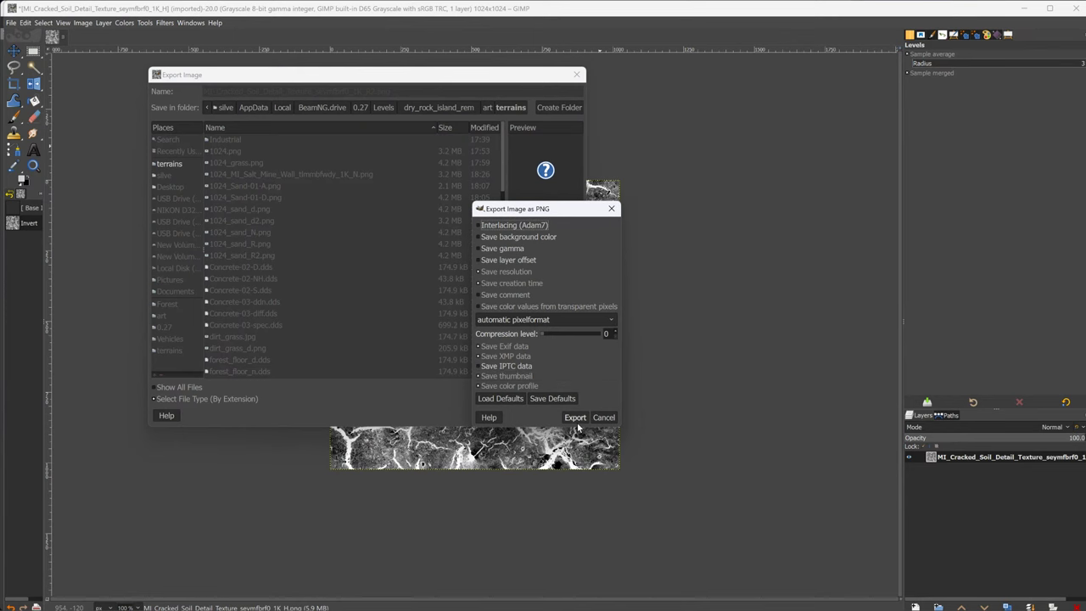
left_click(575, 416)
Switch to BeamNG.drive, set Mud's Roughness base texture to MI_Cracked_Soil_Detail_Texture_seymfbrf0_1K_R2.png, and save the changes to file
key("alt+Tab")
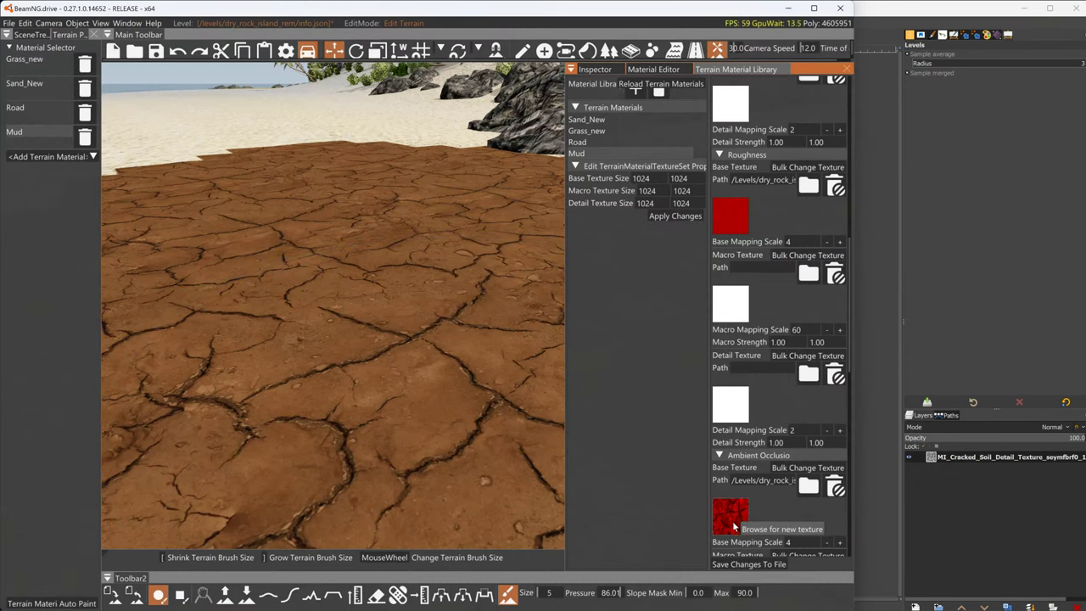
left_click(728, 223)
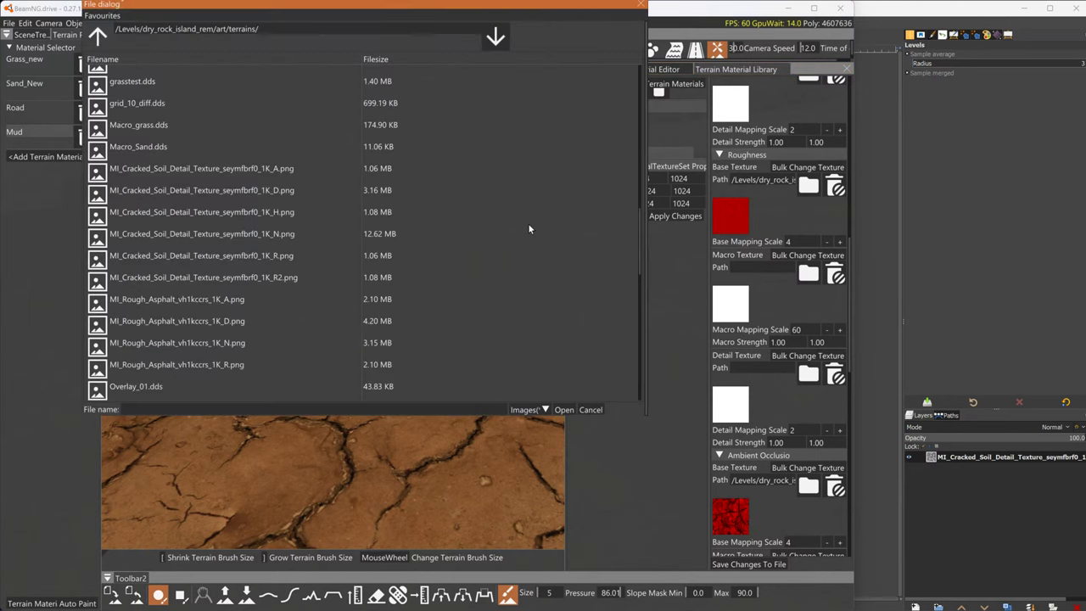
left_click(218, 277)
left_click(563, 409)
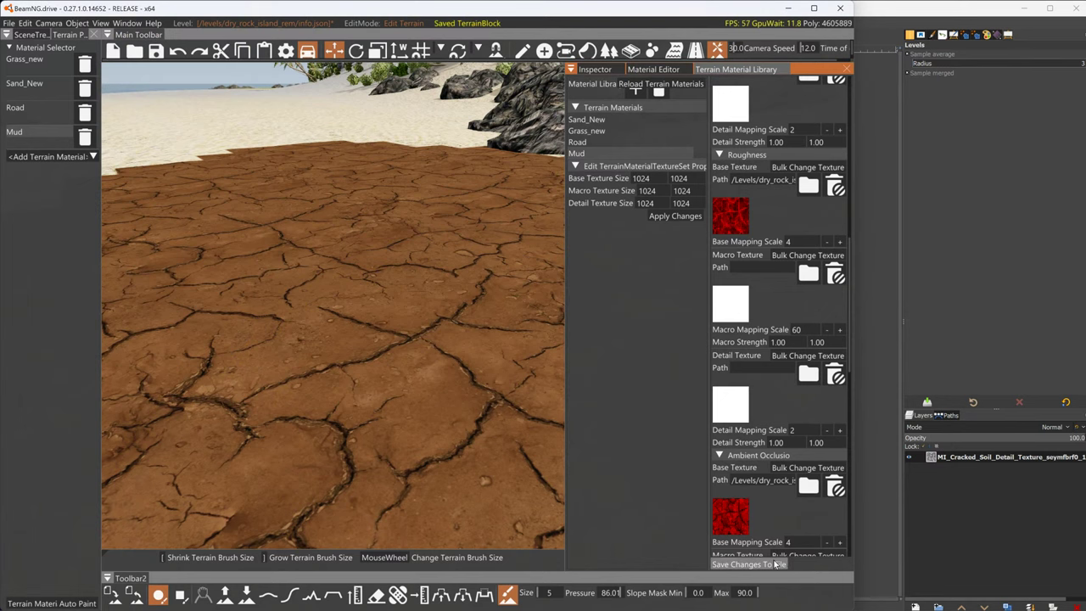
Set the Mud material's Base Mapping Scale to 5 and save the material changes to file
right_click_drag(501, 326, 471, 251)
mouse_move(480, 373)
right_mouse_down()
mouse_move(484, 300)
mouse_move(208, 78)
mouse_move(376, 328)
mouse_move(410, 224)
mouse_move(373, 221)
mouse_move(416, 178)
mouse_move(490, 211)
mouse_move(266, 252)
mouse_move(528, 211)
mouse_move(390, 310)
mouse_move(474, 222)
mouse_move(287, 274)
mouse_move(254, 348)
mouse_move(260, 306)
mouse_move(346, 248)
mouse_move(431, 219)
mouse_move(381, 339)
mouse_move(181, 334)
mouse_move(161, 286)
mouse_move(107, 312)
mouse_move(456, 286)
right_mouse_up()
mouse_move(509, 308)
right_mouse_down()
mouse_move(427, 309)
mouse_move(443, 157)
mouse_move(493, 302)
mouse_move(182, 338)
mouse_move(303, 293)
mouse_move(501, 299)
mouse_move(392, 292)
mouse_move(412, 345)
mouse_move(358, 291)
mouse_move(420, 322)
mouse_move(339, 246)
mouse_move(501, 284)
right_mouse_up()
key("w")
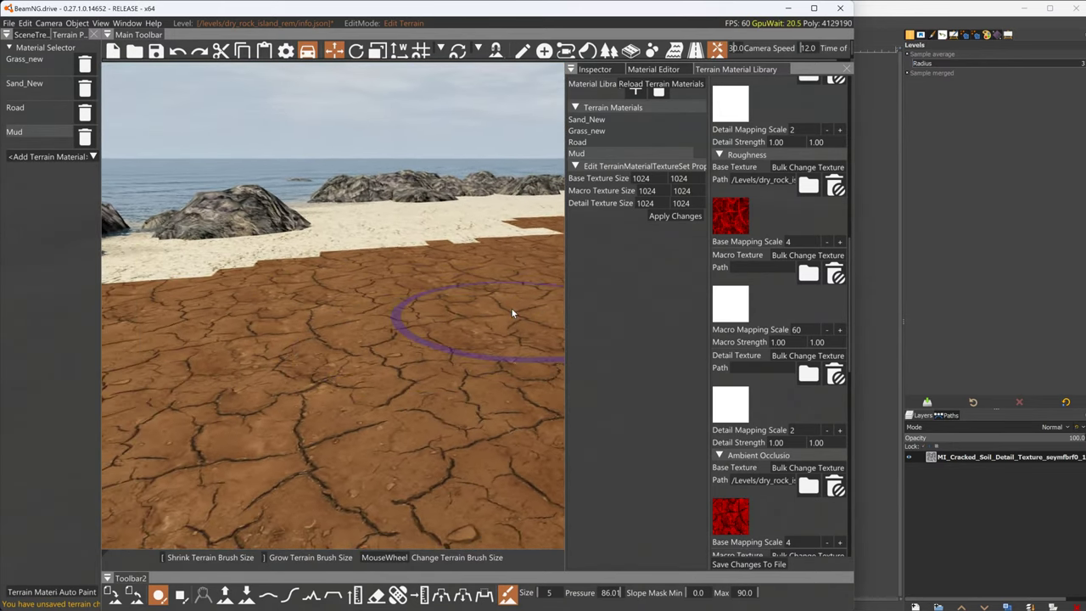
right_click_drag(510, 307, 520, 290)
left_click_drag(849, 255, 845, 210)
scroll(844, 211, "up", 4)
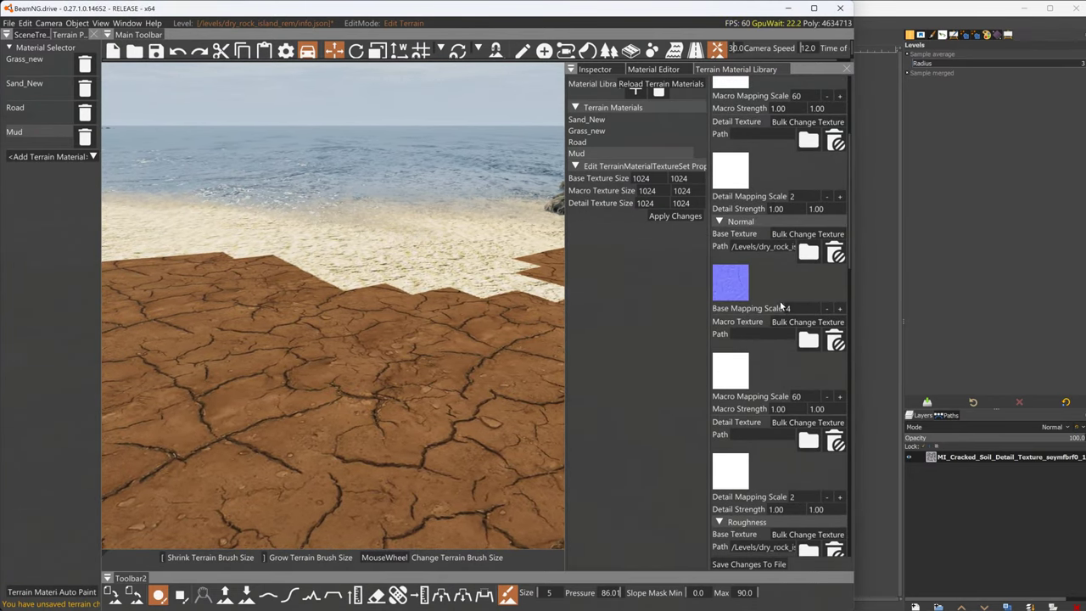
left_click(794, 308)
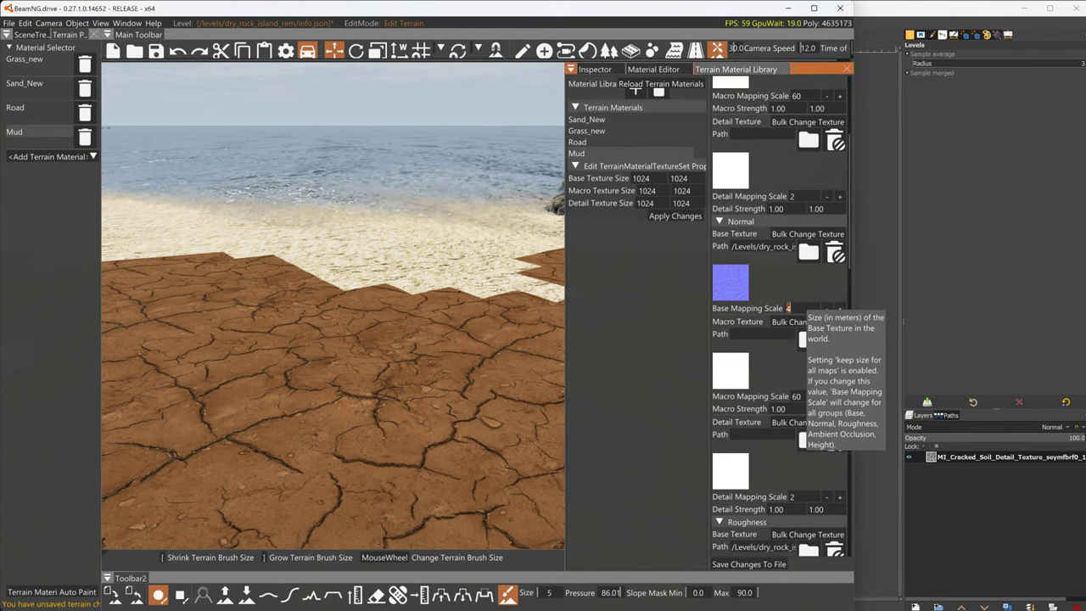
type("5")
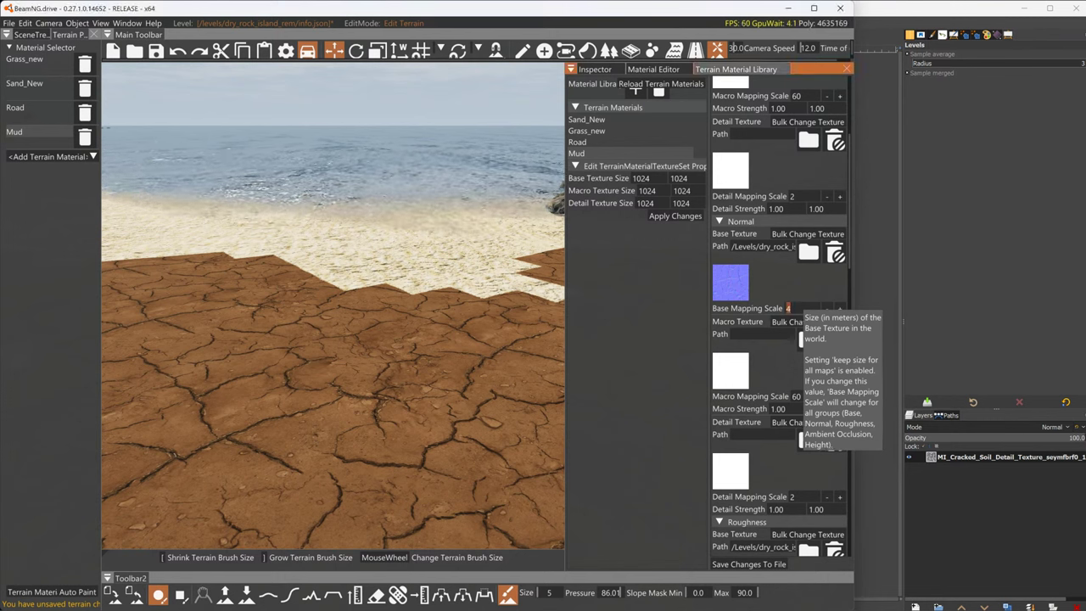
left_click(753, 567)
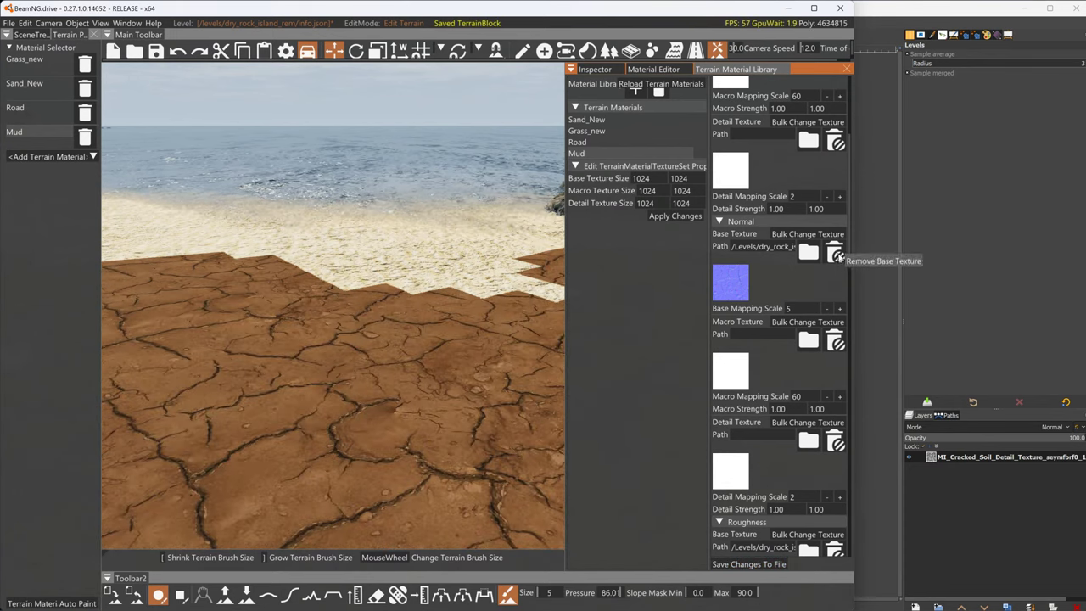
Remove the Mud material's Normal base texture and save the material changes to file
left_click(835, 253)
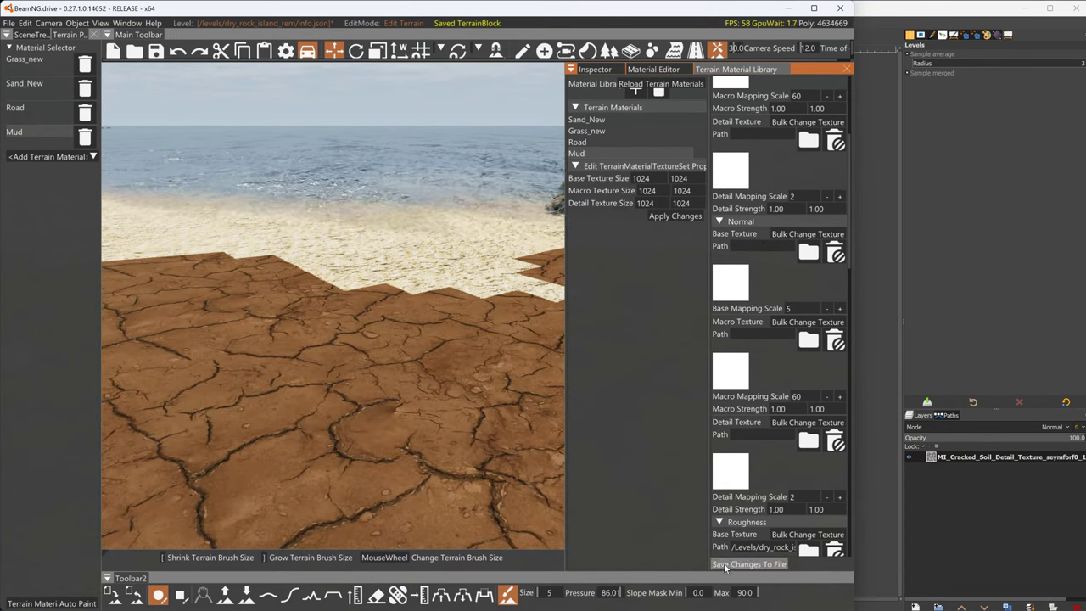
left_click(727, 281)
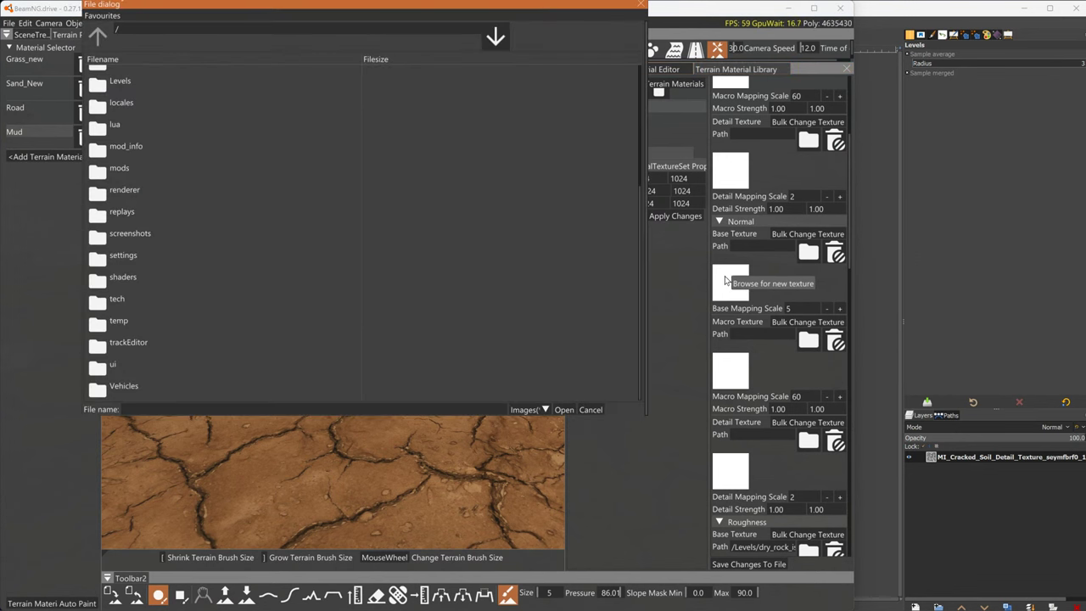
left_click(585, 410)
Switch to GIMP, close the exported R2 image discarding its changes, and bring up the dialog for opening an image
key("alt+Tab")
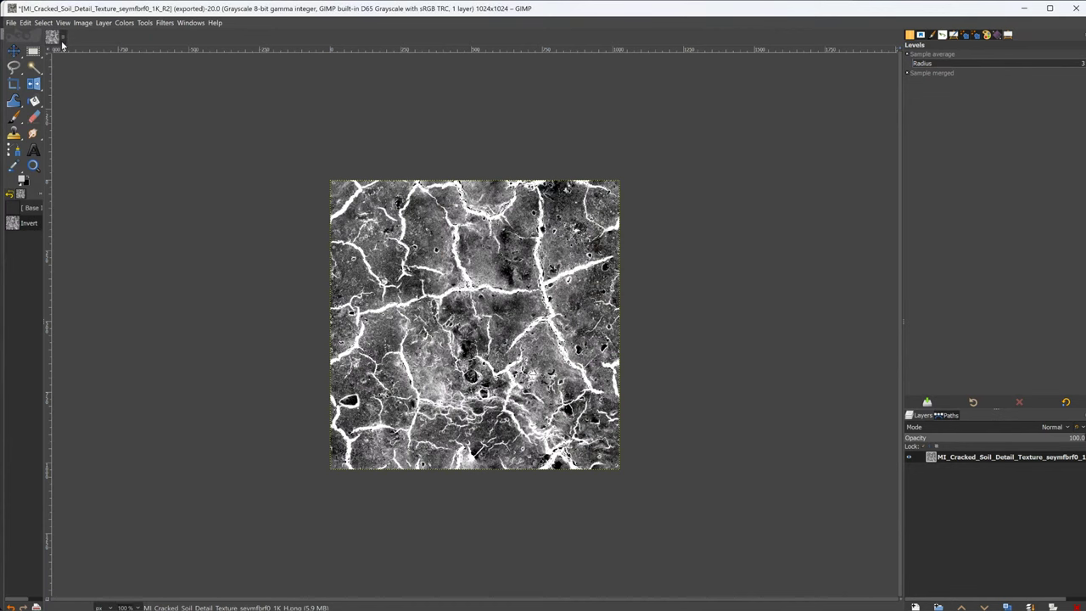
left_click(61, 38)
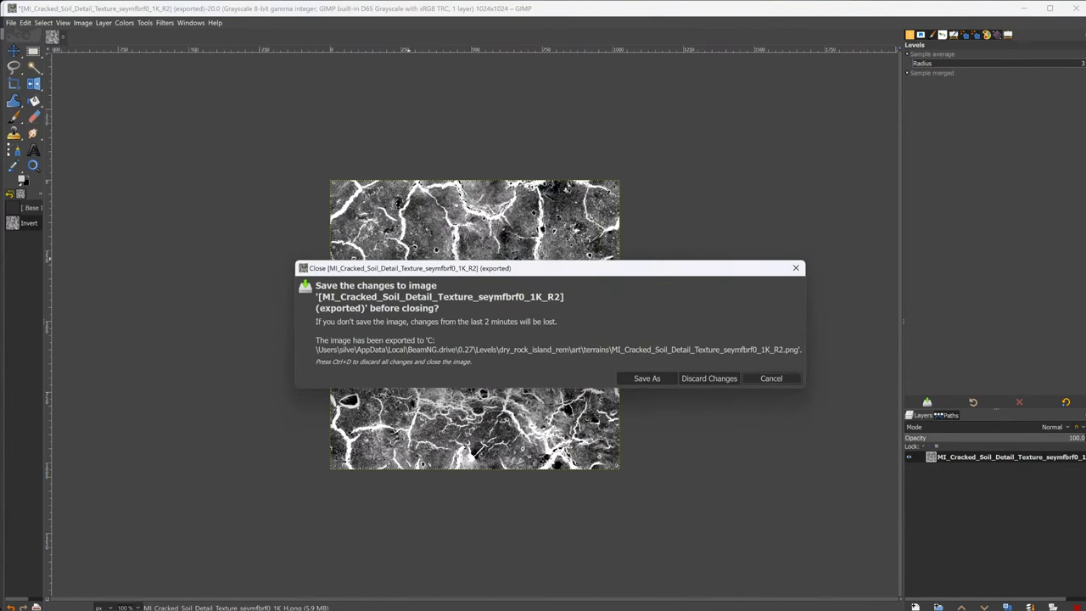
left_click(709, 379)
left_click(10, 23)
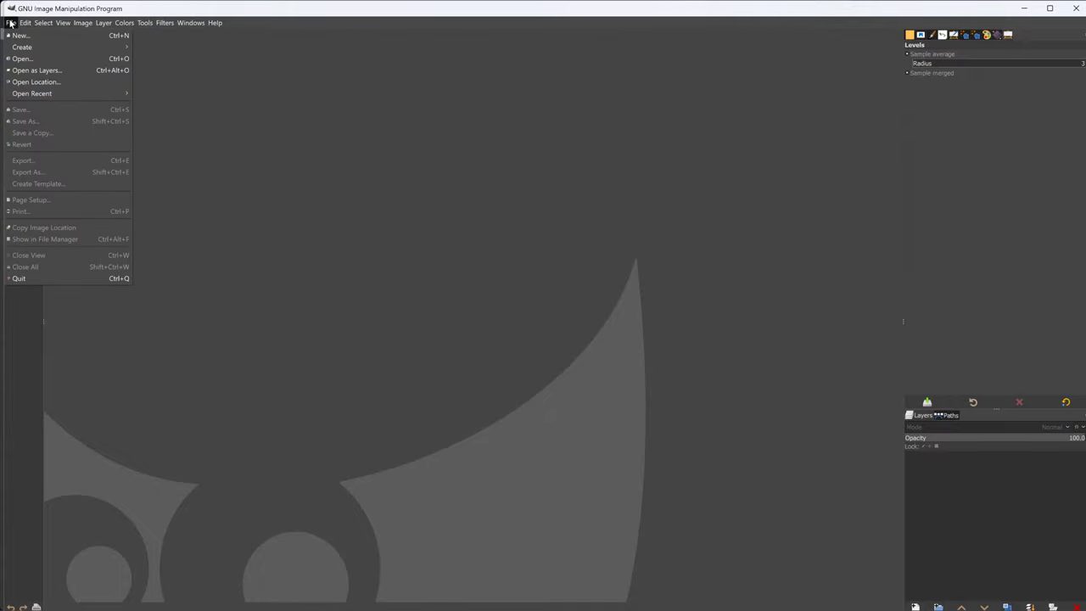
left_click(48, 68)
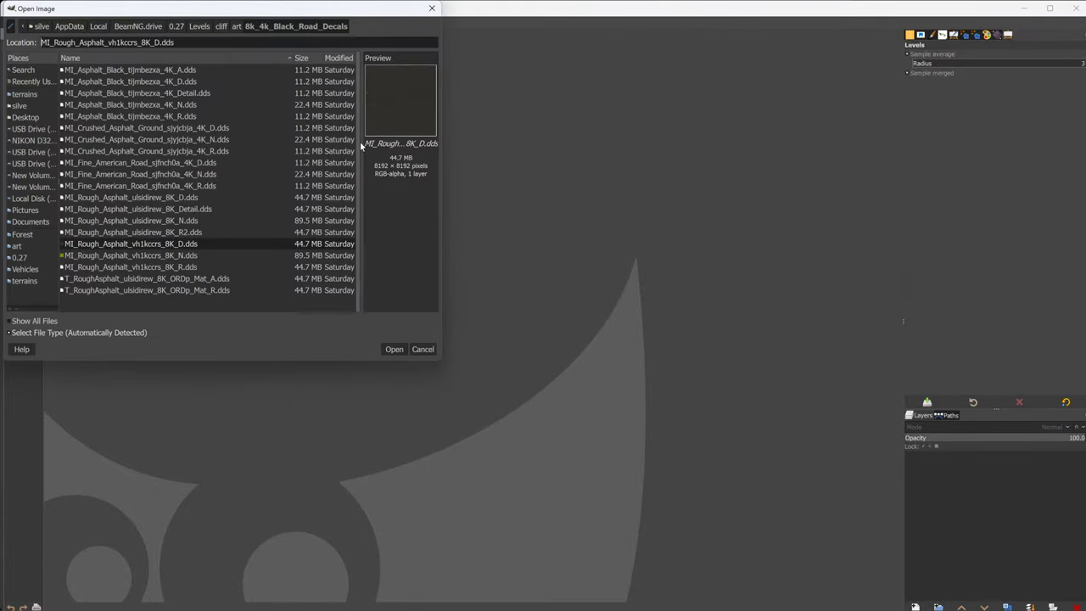
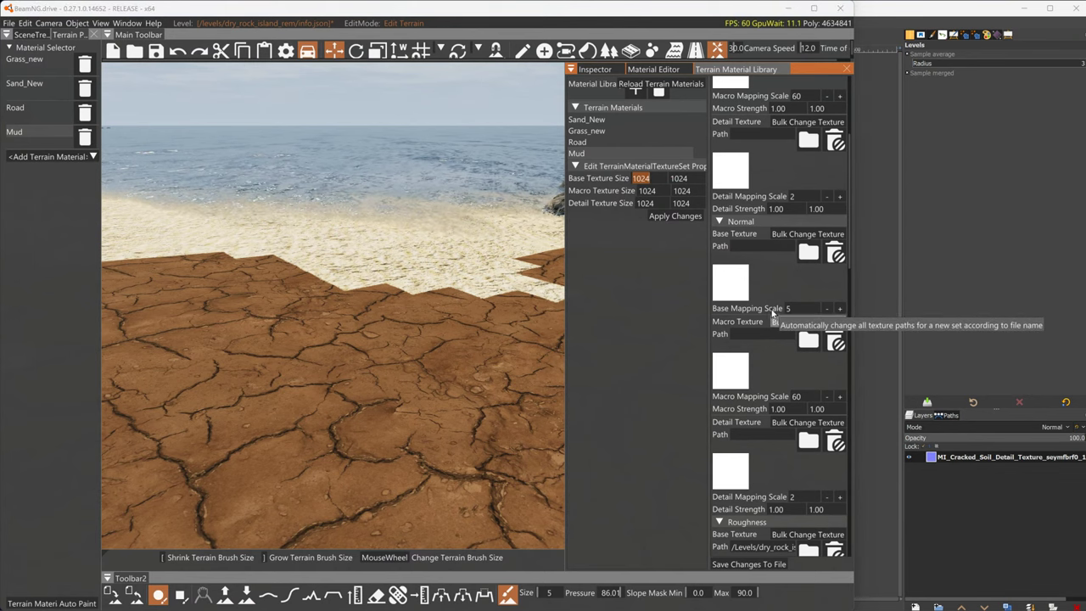
Set the Mud material's Normal base texture to MI_Cracked_Soil_Detail_Texture_seymfbrf0_1K_N.png and save the material changes to file
left_click(725, 293)
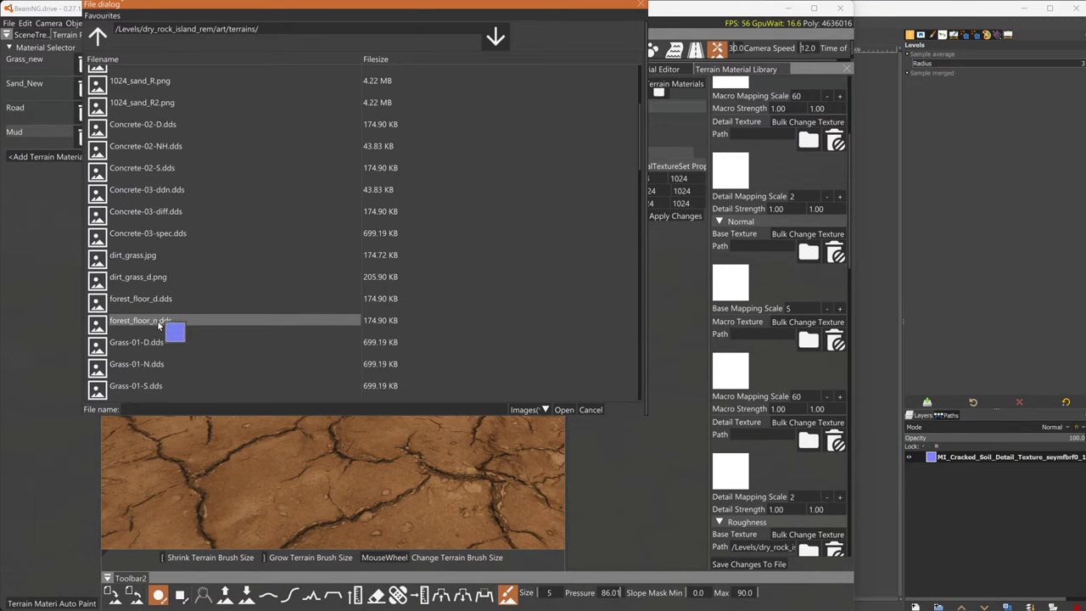
scroll(160, 323, "down", 2)
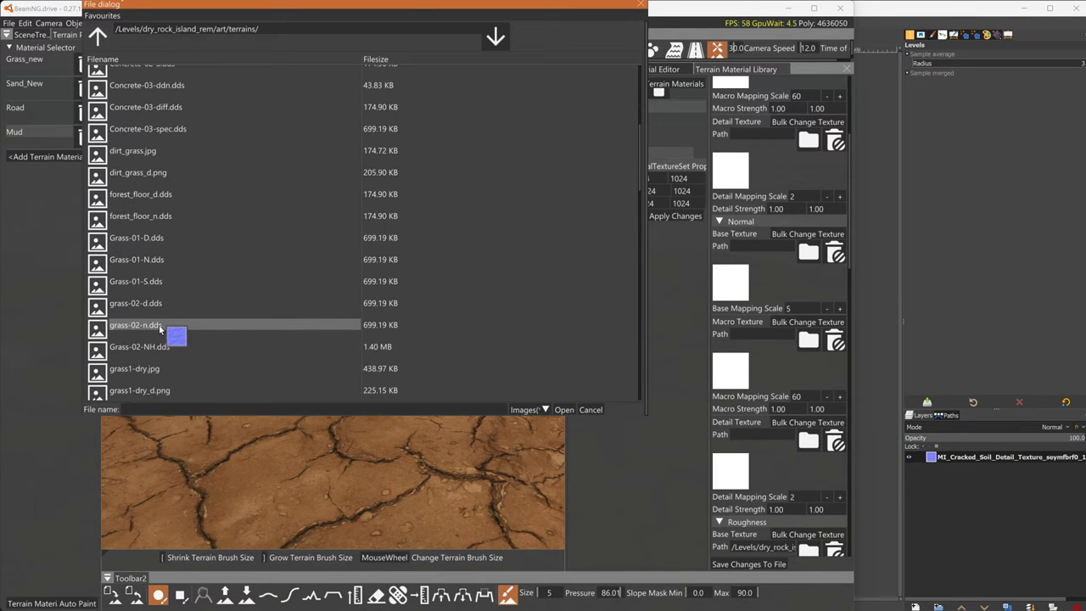
scroll(160, 329, "down", 2)
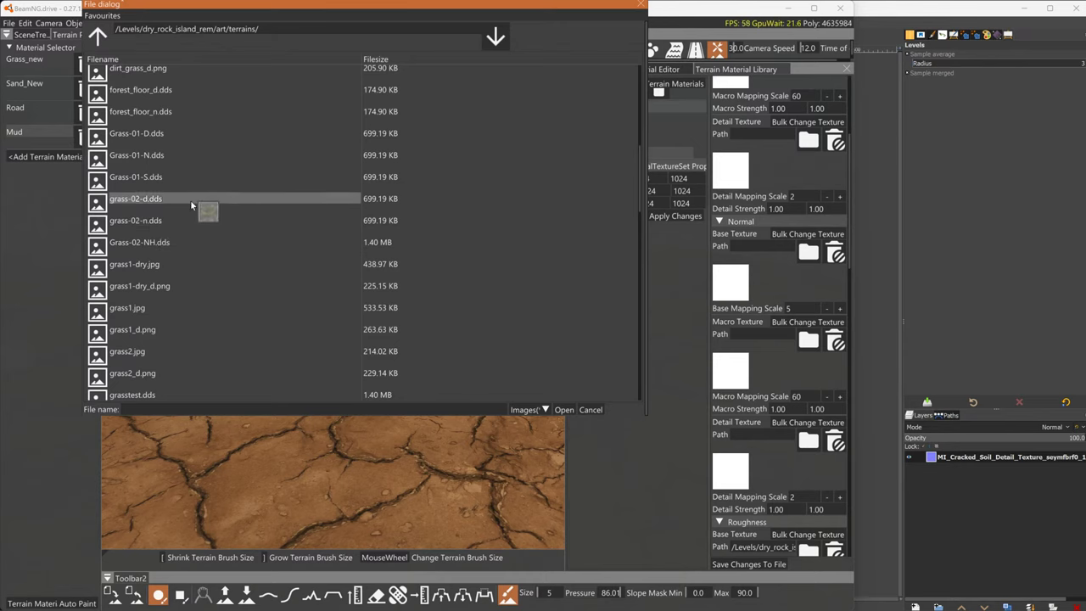
scroll(178, 204, "down", 4)
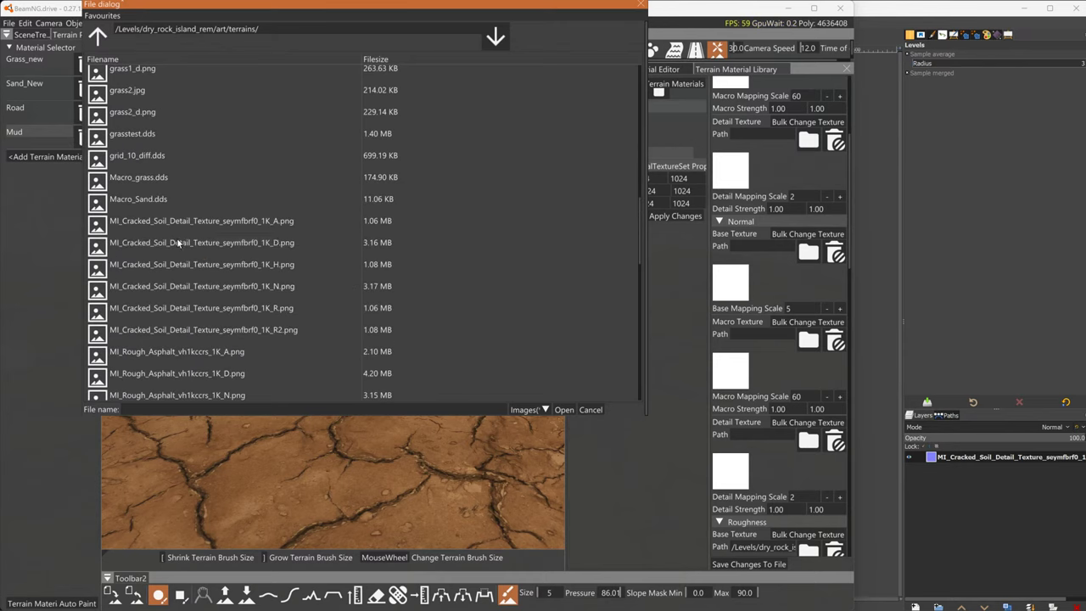
left_click(187, 293)
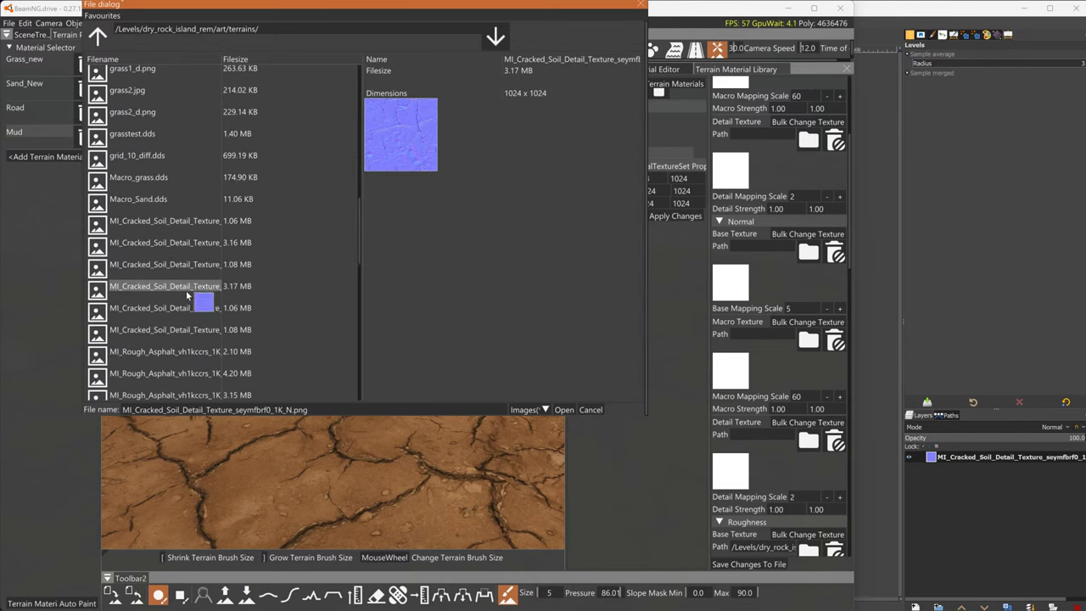
left_click(563, 409)
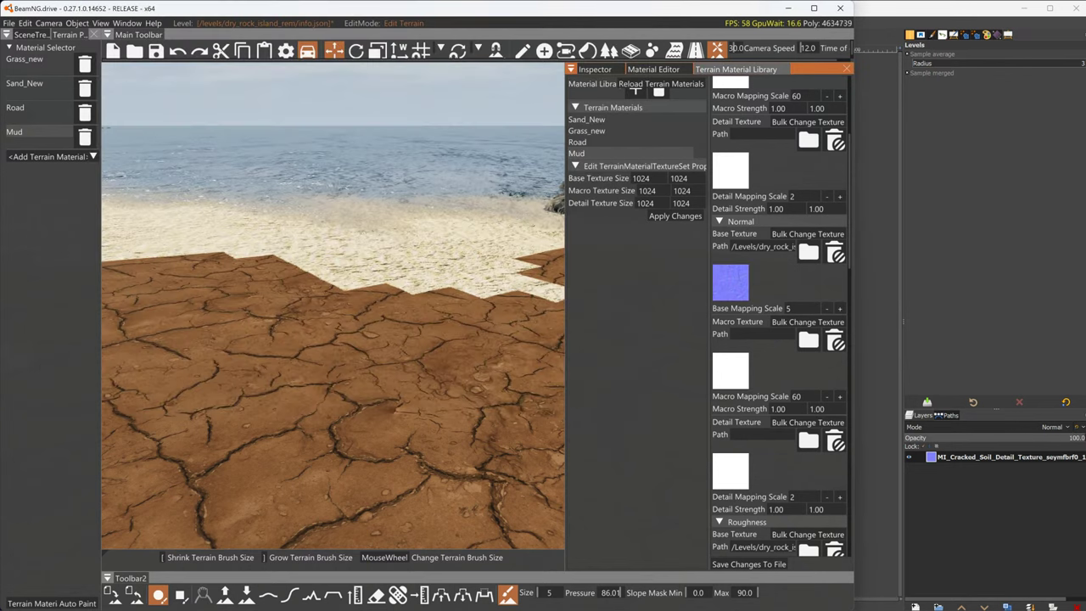
left_click(772, 564)
Paint more Mud over the sand along the beach toward the bushes and palms
mouse_move(403, 297)
right_mouse_down()
mouse_move(238, 305)
mouse_move(352, 299)
mouse_move(246, 299)
right_mouse_up()
mouse_move(509, 318)
right_mouse_down()
mouse_move(447, 241)
mouse_move(388, 291)
mouse_move(427, 322)
mouse_move(459, 284)
mouse_move(432, 276)
mouse_move(412, 297)
mouse_move(417, 219)
mouse_move(448, 291)
mouse_move(505, 288)
mouse_move(460, 255)
mouse_move(502, 254)
mouse_move(408, 214)
mouse_move(419, 219)
right_mouse_up()
key("w")
key("w")
key("w")
mouse_move(419, 219)
left_mouse_down()
mouse_move(280, 191)
mouse_move(477, 162)
mouse_move(541, 170)
left_mouse_up()
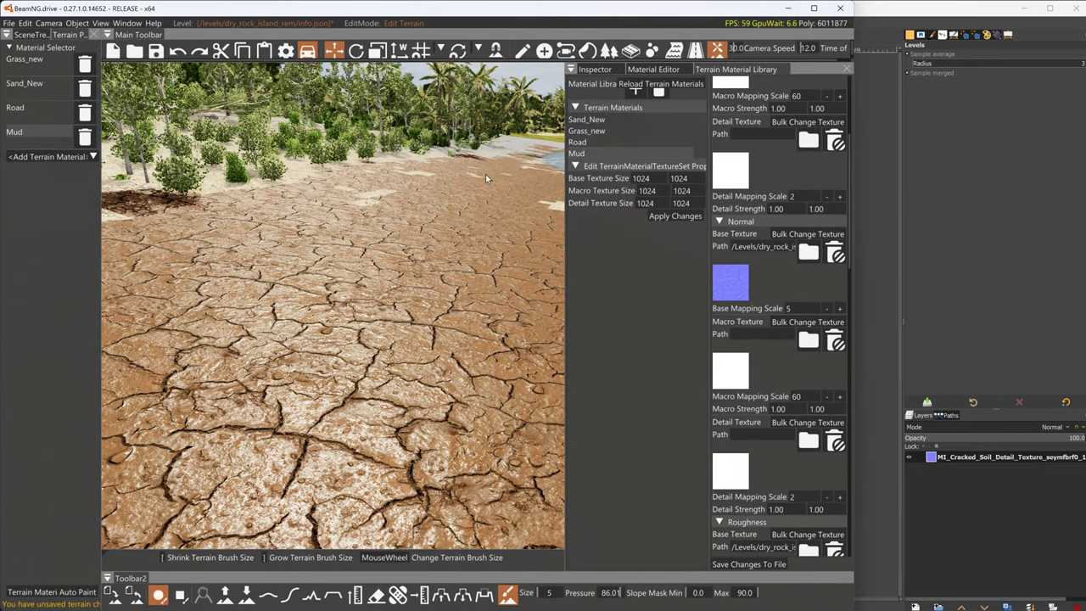
Minimize the GIMP window and the image viewer showing the normal map
left_click(1049, 9)
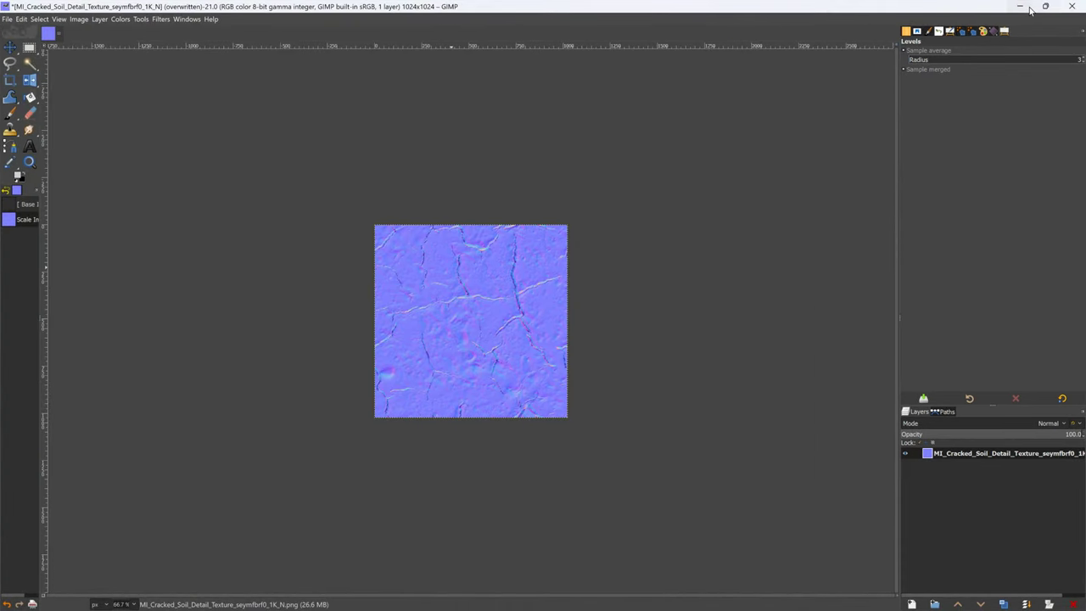
left_click(1049, 9)
left_click(1024, 11)
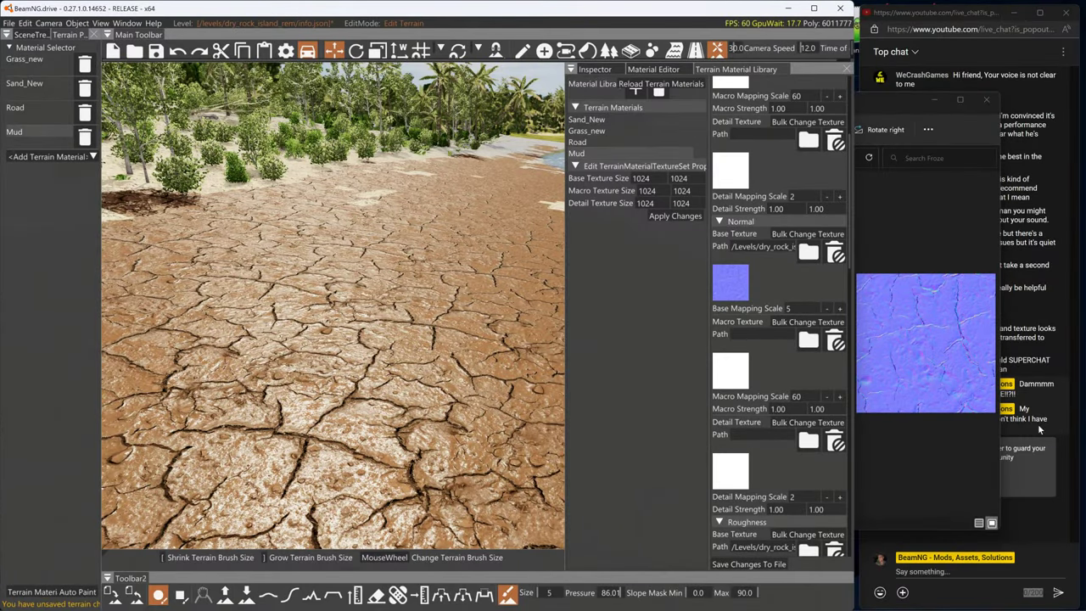
left_click(936, 99)
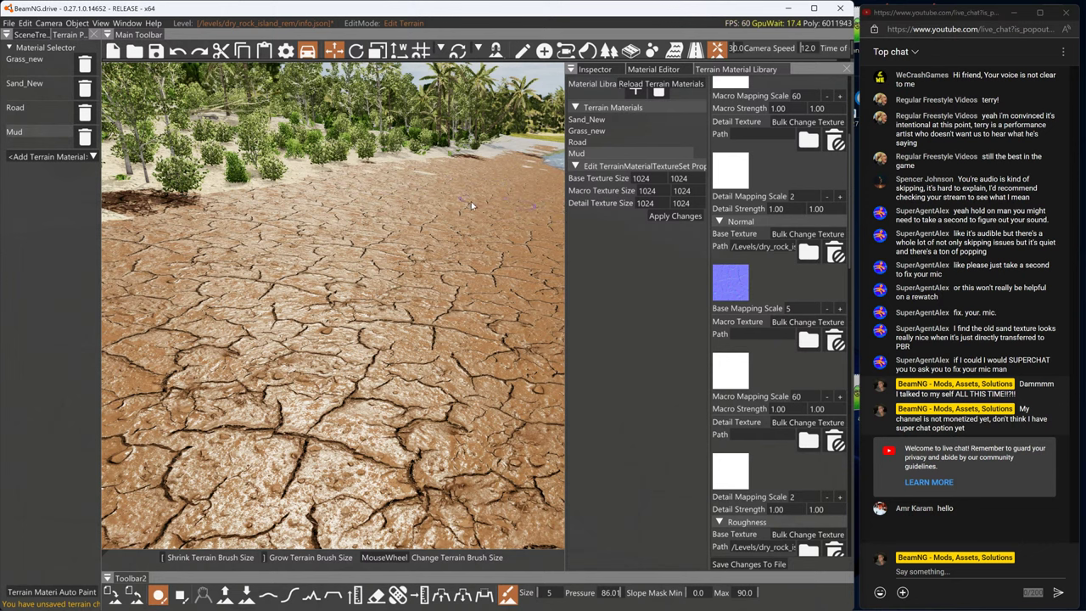
Paint Mud over the sand beside the dark rocks and up to the nearby bushes
key("s")
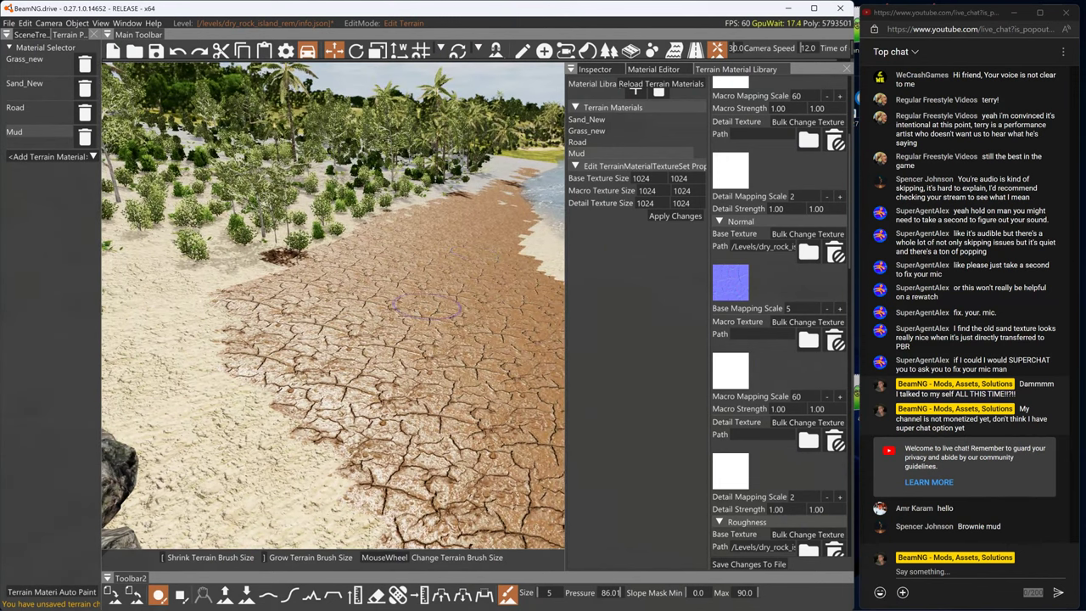
right_click_drag(478, 250, 373, 280)
mouse_move(265, 332)
left_mouse_down()
mouse_move(279, 331)
mouse_move(376, 461)
mouse_move(424, 446)
left_mouse_up()
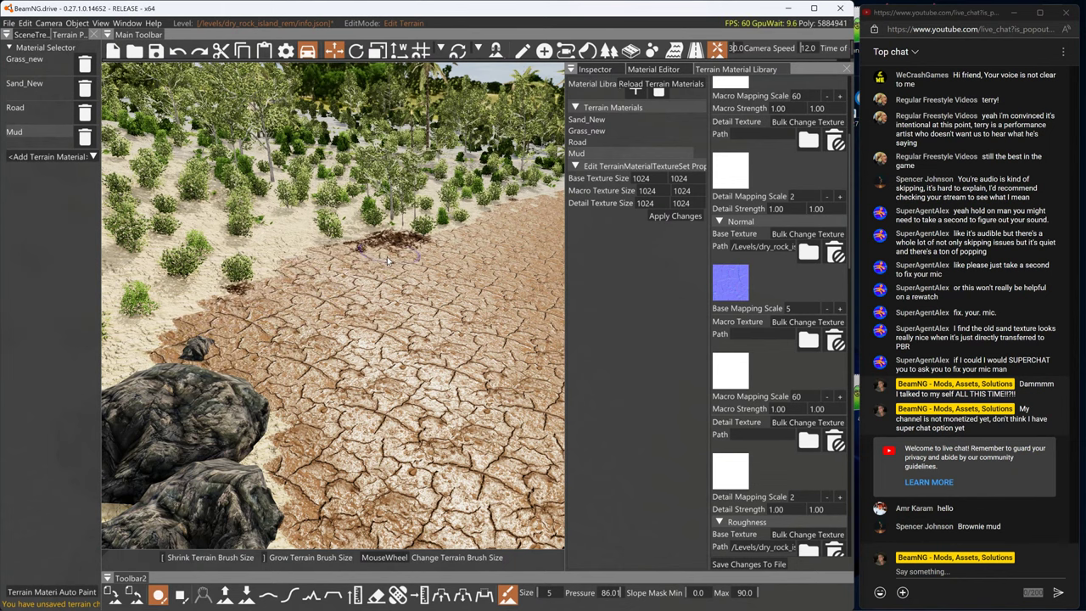
mouse_move(403, 411)
right_mouse_down()
mouse_move(448, 327)
mouse_move(475, 329)
right_mouse_up()
mouse_move(443, 456)
left_mouse_down()
mouse_move(539, 509)
mouse_move(480, 399)
mouse_move(496, 401)
left_mouse_up()
right_click_drag(496, 401, 511, 398)
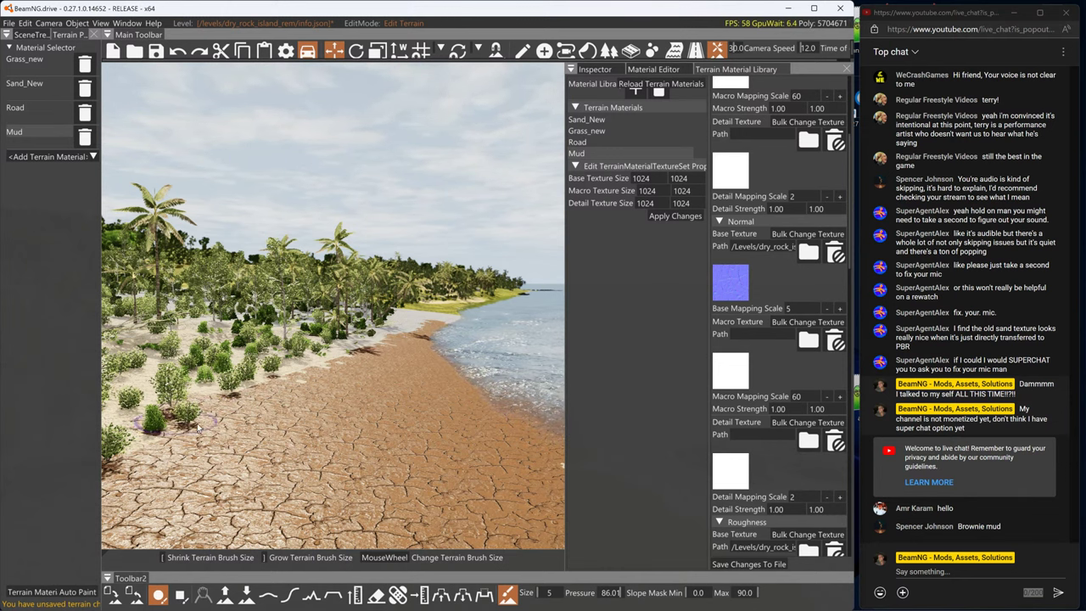
Extend the Mud paint inland over the sand beneath the row of bushes at the mud's edge
key("w")
mouse_move(194, 448)
right_mouse_down()
mouse_move(103, 519)
mouse_move(476, 407)
right_mouse_up()
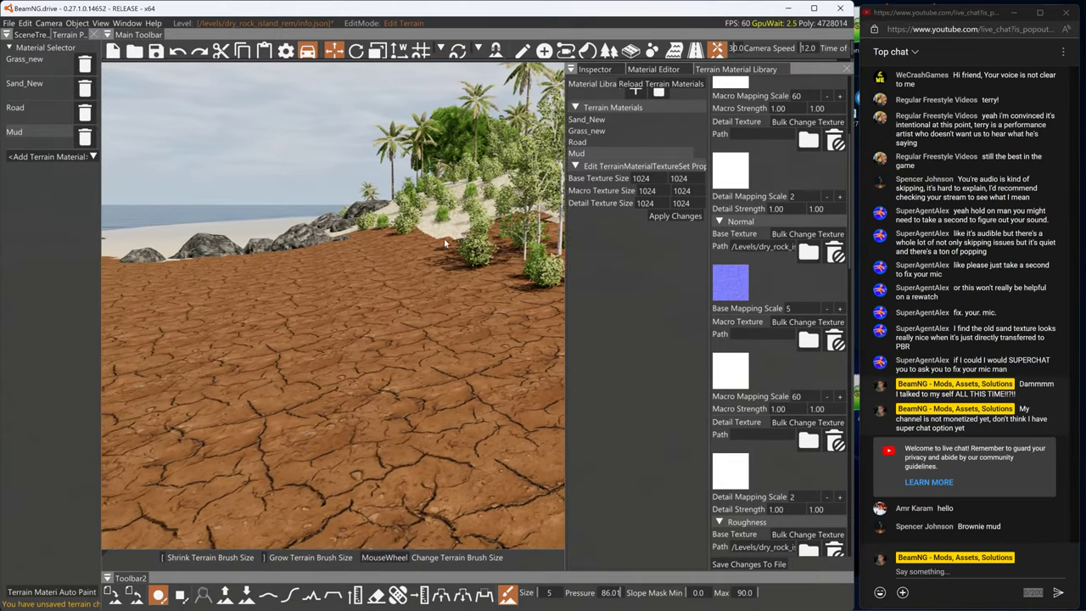
mouse_move(416, 282)
right_mouse_down()
mouse_move(381, 276)
mouse_move(424, 289)
mouse_move(447, 281)
mouse_move(380, 276)
mouse_move(375, 296)
right_mouse_up()
key("w")
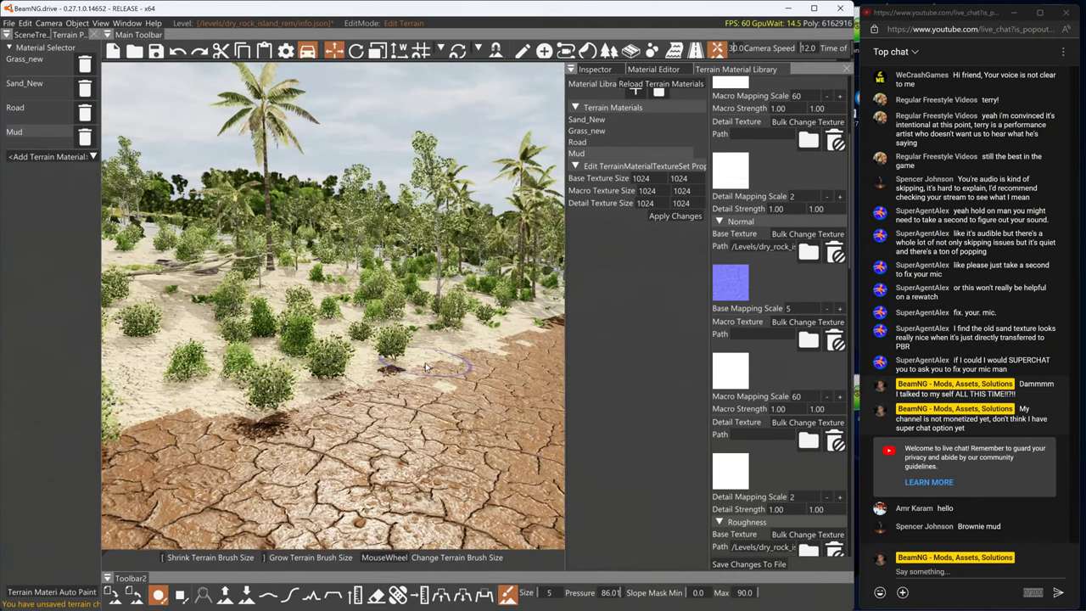
left_click_drag(426, 367, 335, 383)
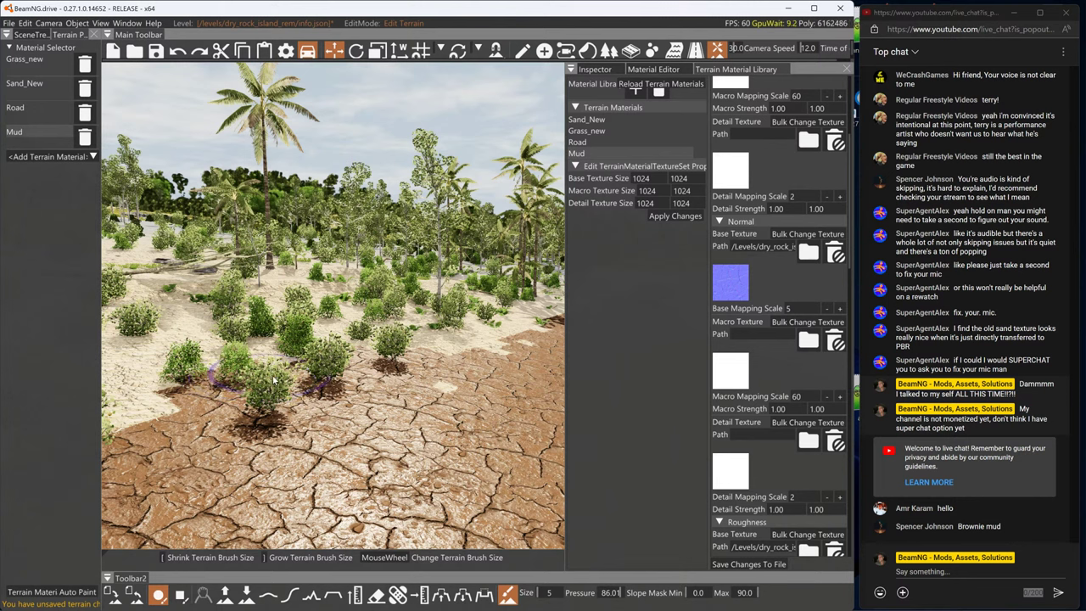
Continue painting Mud over the sand beside the bushes and palms, following the shoreline
key("w")
right_click_drag(372, 401, 318, 361)
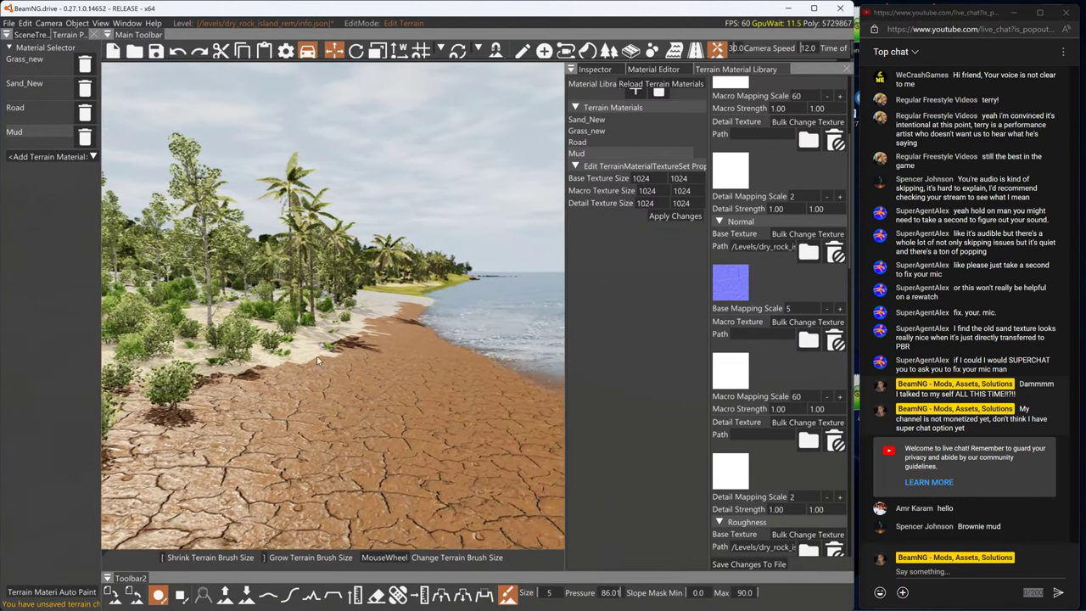
left_click_drag(305, 358, 370, 318)
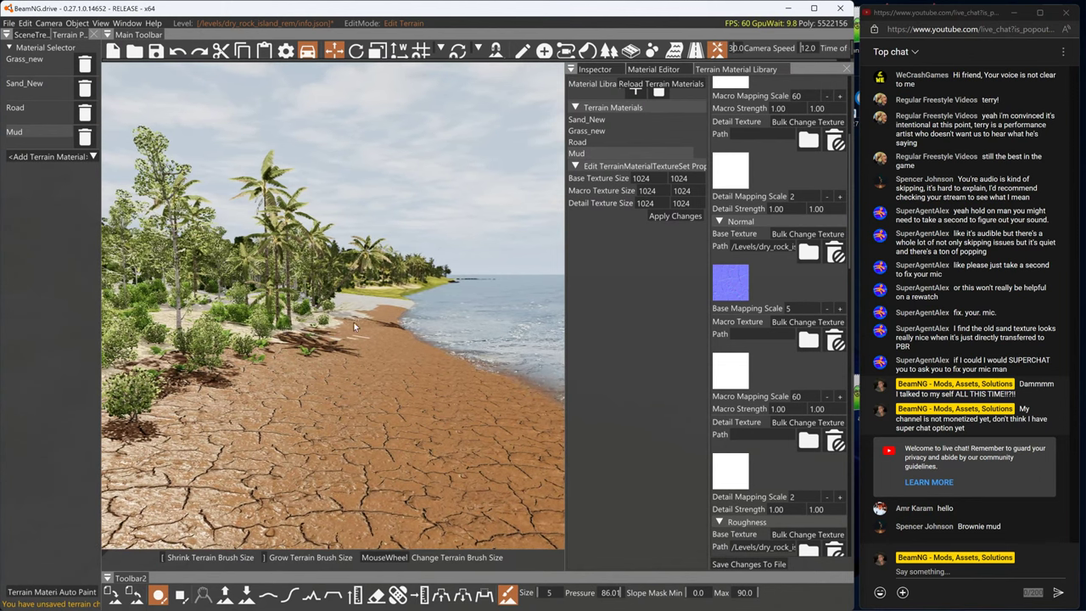
key("w")
right_click_drag(365, 308, 384, 363)
mouse_move(348, 339)
left_mouse_down()
mouse_move(371, 358)
mouse_move(462, 365)
left_mouse_up()
Extend the Mud paint inland over the open sand toward the small clump of bushes
mouse_move(460, 364)
right_mouse_down()
mouse_move(407, 357)
mouse_move(346, 370)
mouse_move(476, 354)
right_mouse_up()
right_click_drag(359, 381, 276, 411)
key("w")
right_click_drag(462, 359, 445, 378)
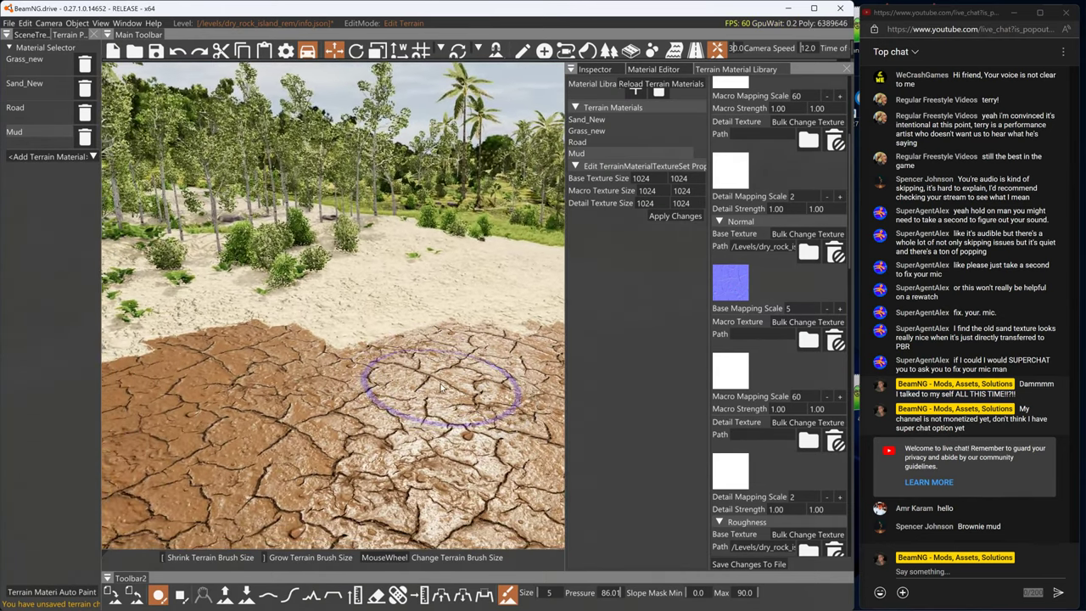
mouse_move(366, 347)
left_mouse_down()
mouse_move(500, 333)
mouse_move(366, 302)
left_mouse_up()
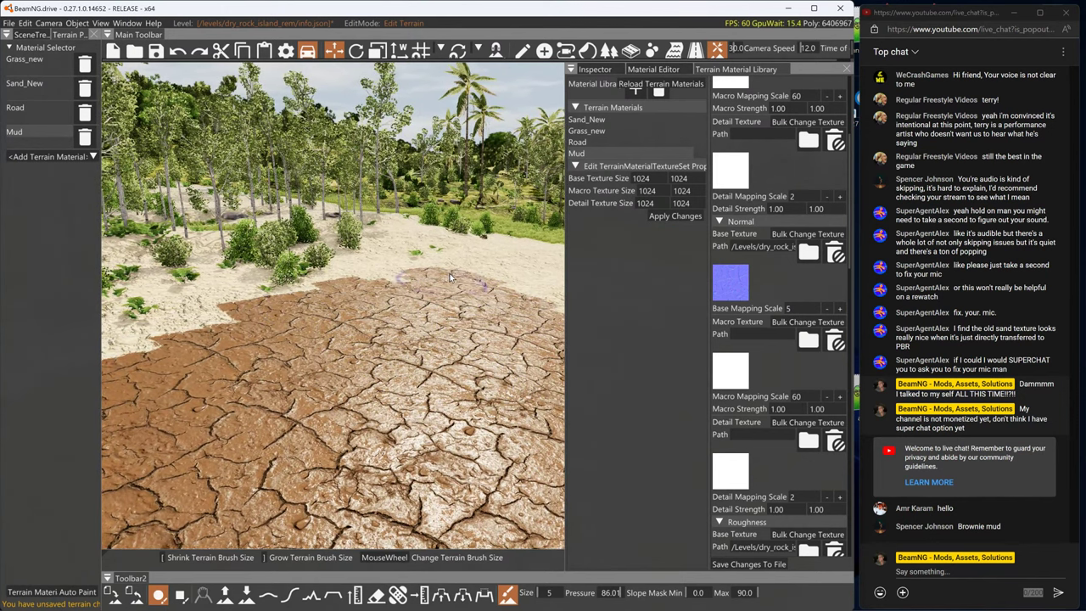
Add a short patch of Mud along the border between the painted area and the bare sand
key("a")
right_click_drag(428, 358, 521, 365)
key("d")
right_click_drag(289, 293, 261, 467)
key("w")
mouse_move(424, 308)
right_mouse_down()
mouse_move(412, 272)
mouse_move(449, 233)
right_mouse_up()
right_click_drag(365, 501, 486, 191)
mouse_move(422, 336)
left_mouse_down()
mouse_move(431, 395)
mouse_move(431, 327)
left_mouse_up()
Set the terrain brush size to 10 and widen the Mud area over the sand near the grassy shore
mouse_move(431, 327)
right_mouse_down()
mouse_move(433, 284)
mouse_move(446, 310)
mouse_move(552, 328)
right_mouse_up()
right_click_drag(353, 354, 321, 177)
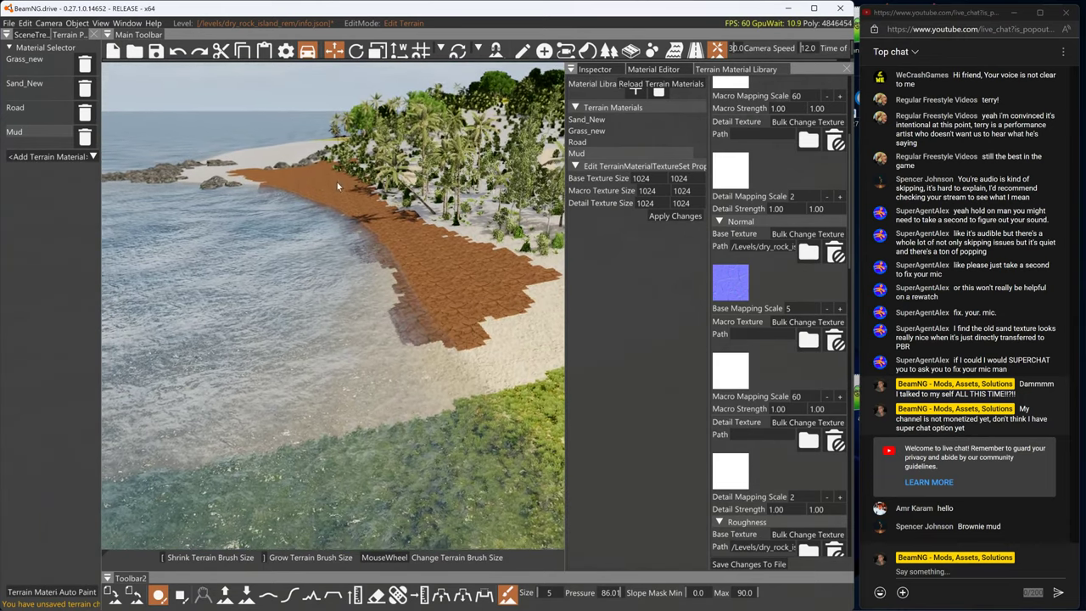
scroll(722, 267, "up", 3)
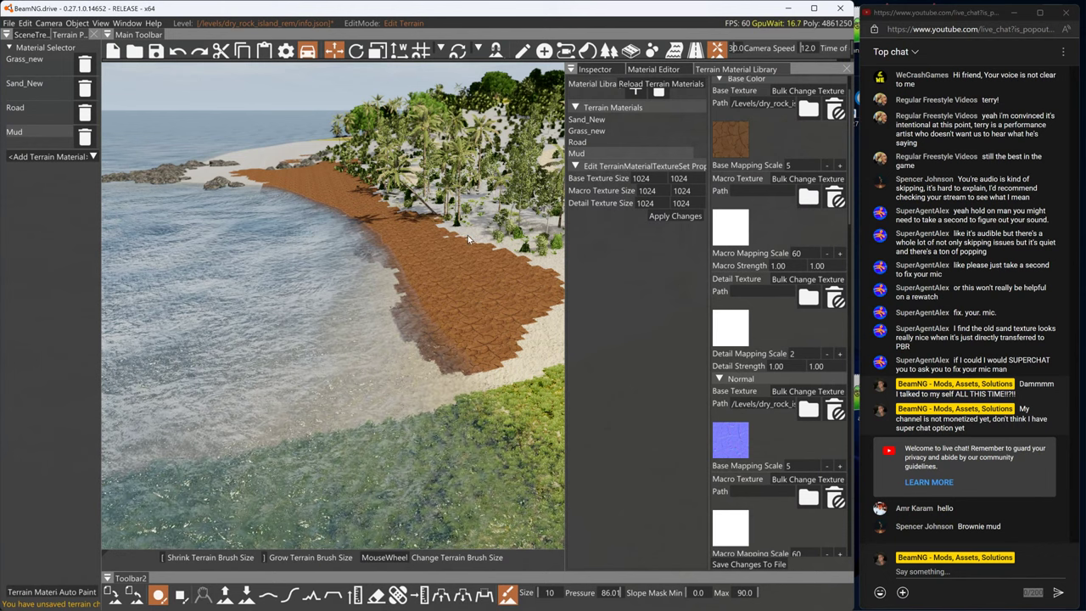
right_click_drag(499, 286, 538, 266)
key("w")
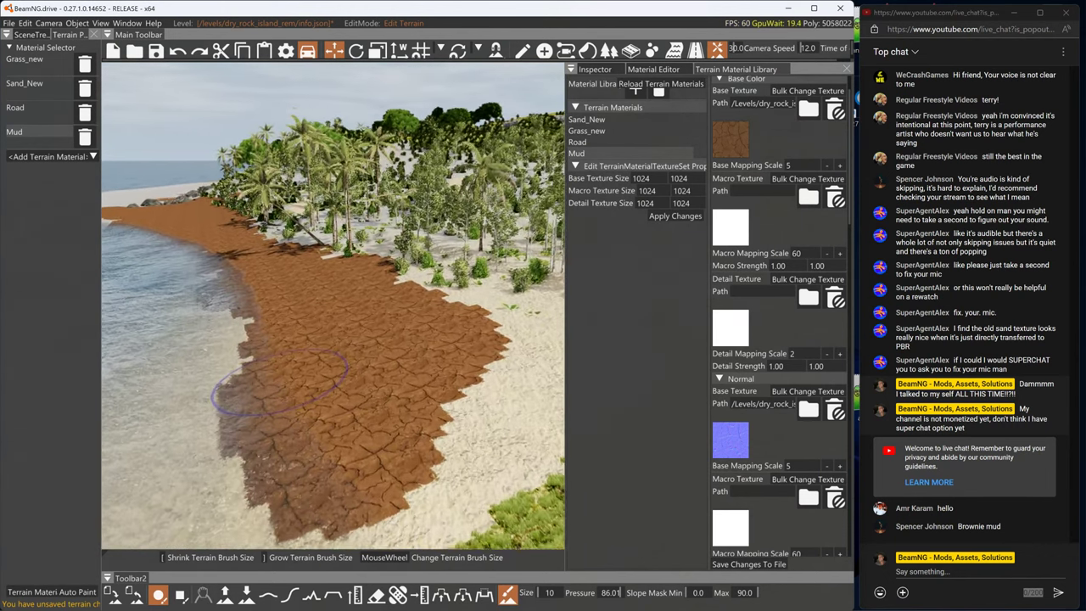
right_click_drag(465, 299, 471, 268)
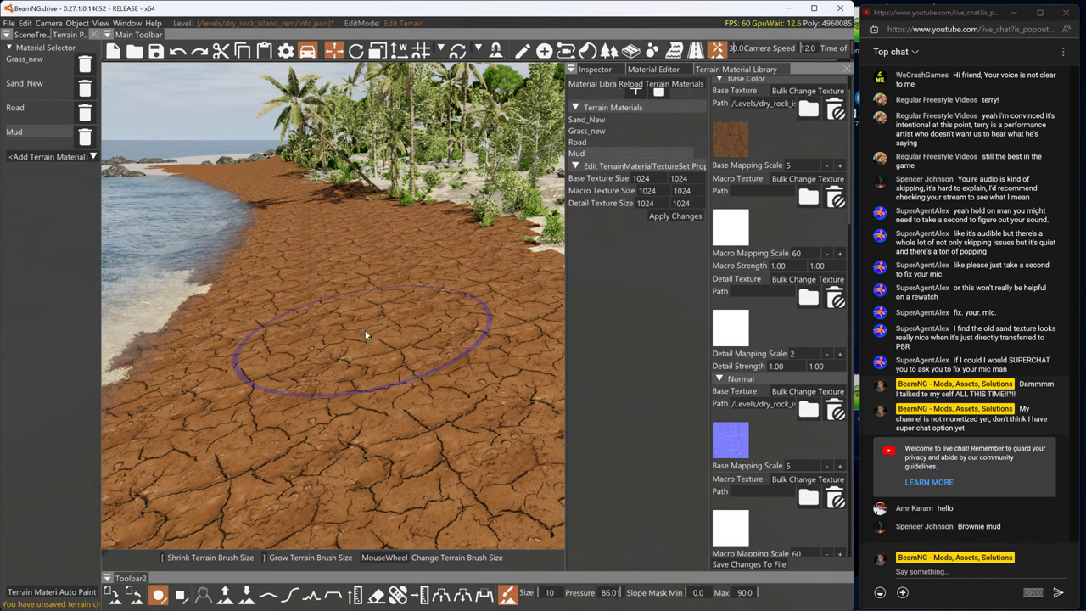
Paint a broad strip of Mud across the open beach sand facing the grassy point with palms
key("w")
mouse_move(363, 338)
right_mouse_down()
mouse_move(547, 337)
mouse_move(560, 327)
mouse_move(563, 279)
mouse_move(517, 327)
mouse_move(475, 348)
mouse_move(424, 353)
mouse_move(356, 343)
mouse_move(305, 318)
mouse_move(280, 284)
mouse_move(382, 337)
mouse_move(288, 409)
right_mouse_up()
key("s")
mouse_move(288, 409)
left_mouse_down()
mouse_move(236, 416)
mouse_move(253, 391)
mouse_move(261, 399)
mouse_move(144, 353)
left_mouse_up()
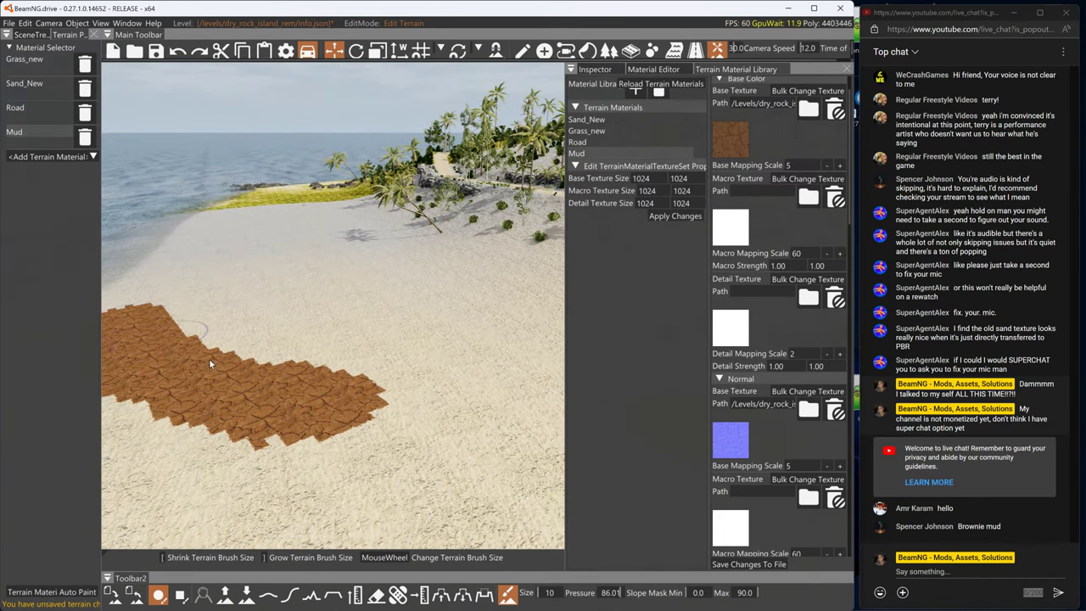
Switch to the Edge browser, open YouTube in a new tab and search for "sandford dam"
mouse_move(299, 602)
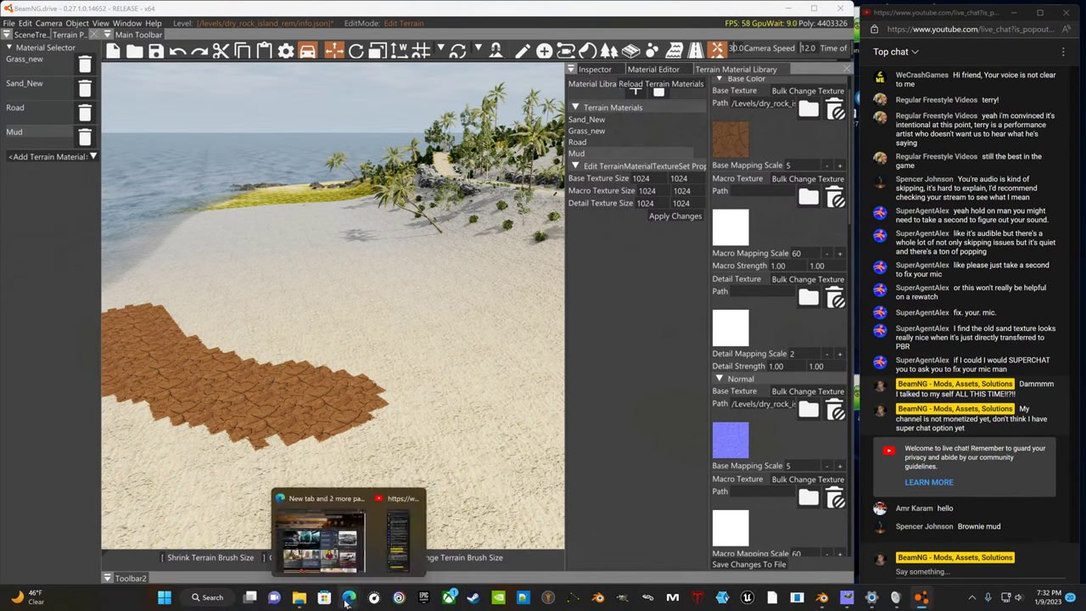
mouse_move(349, 598)
left_click(328, 535)
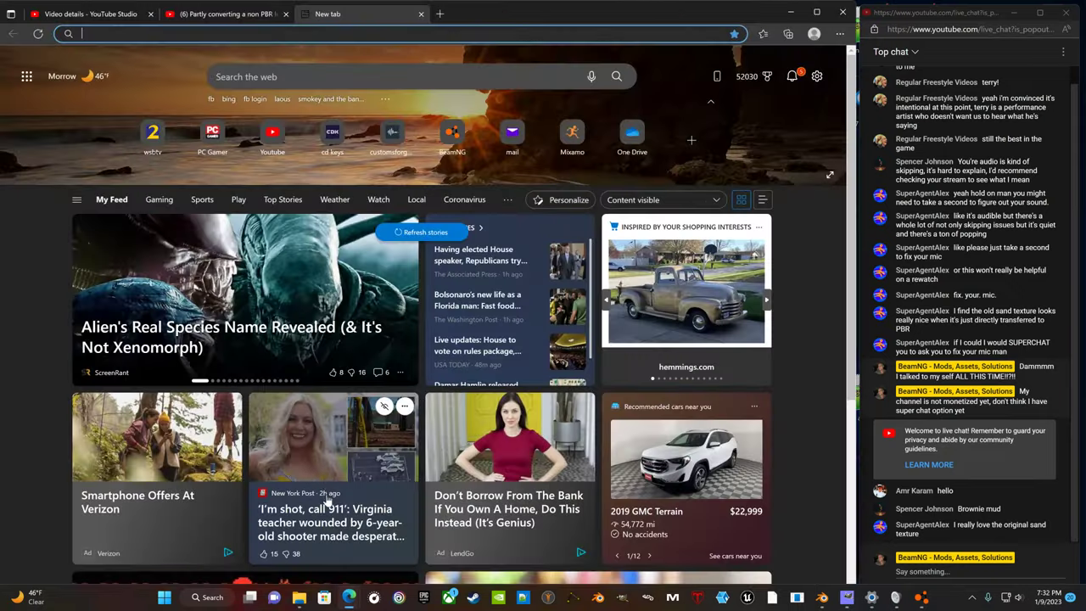
left_click(441, 14)
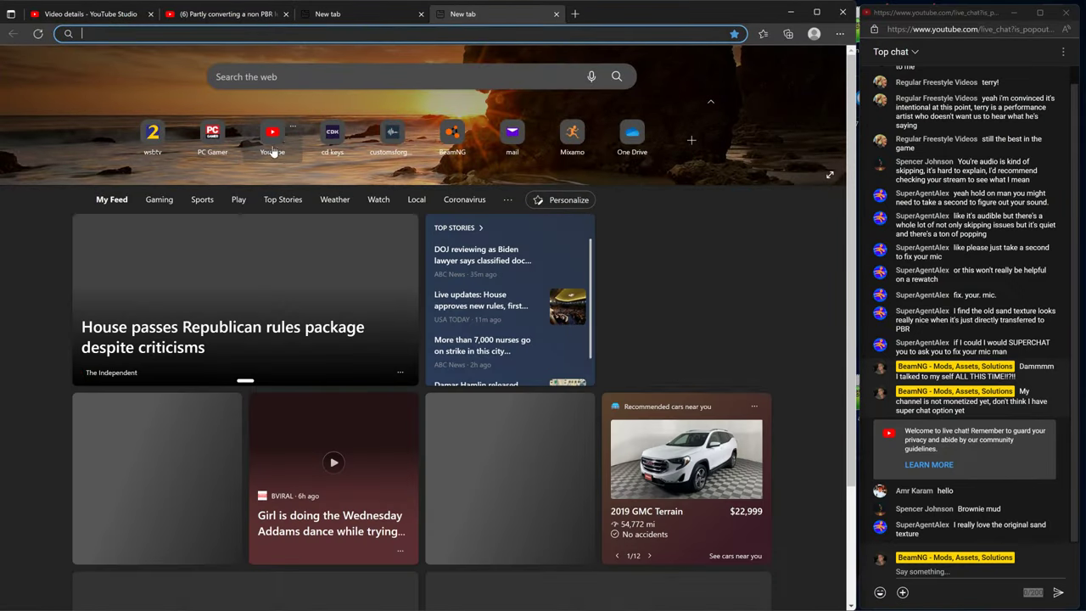
left_click(267, 144)
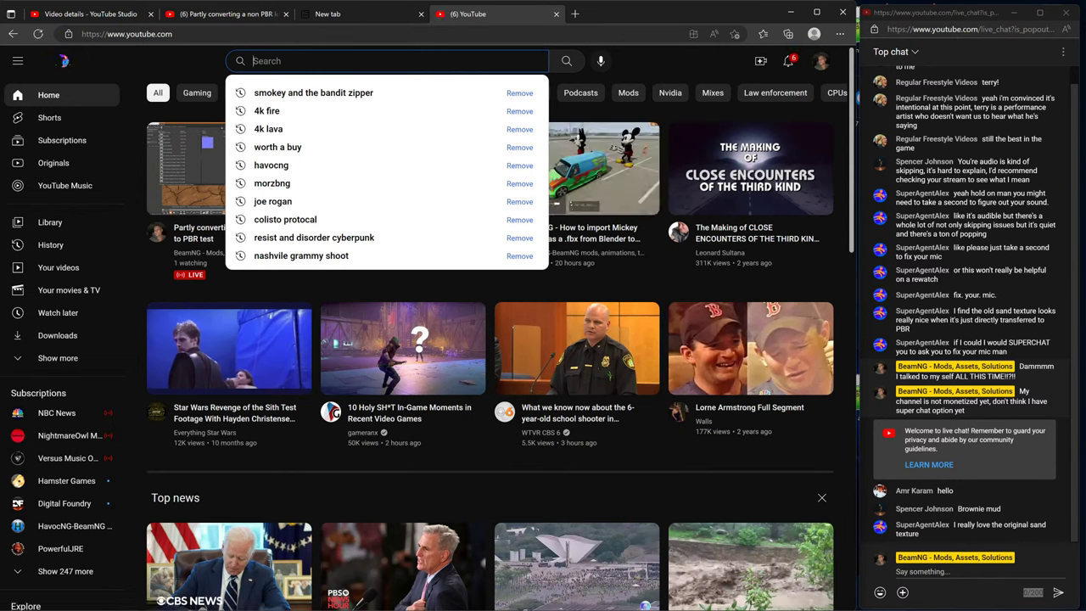
type("sandford dam")
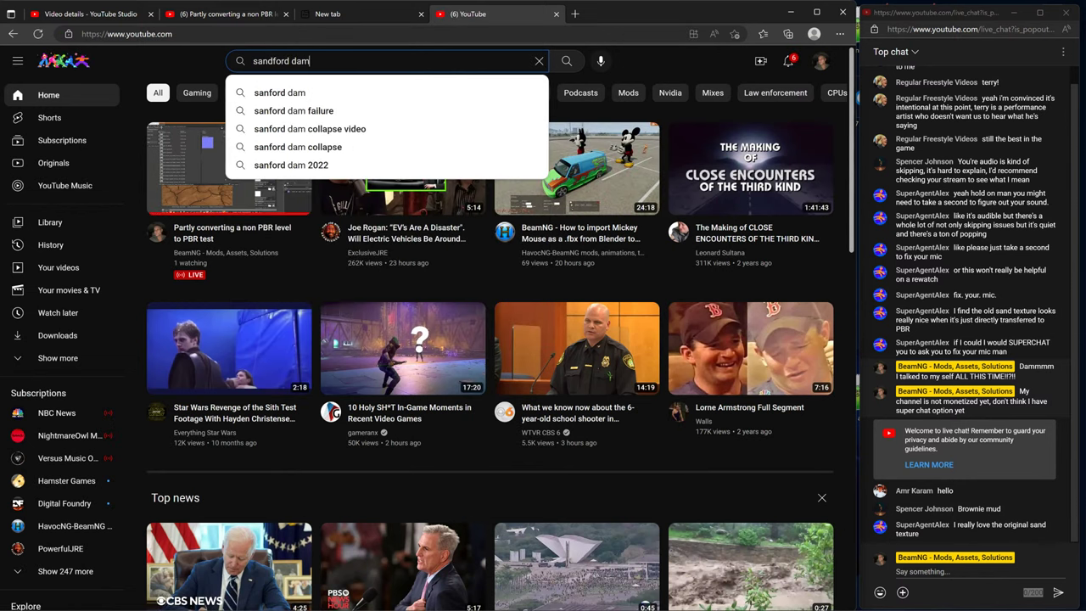
key("Return")
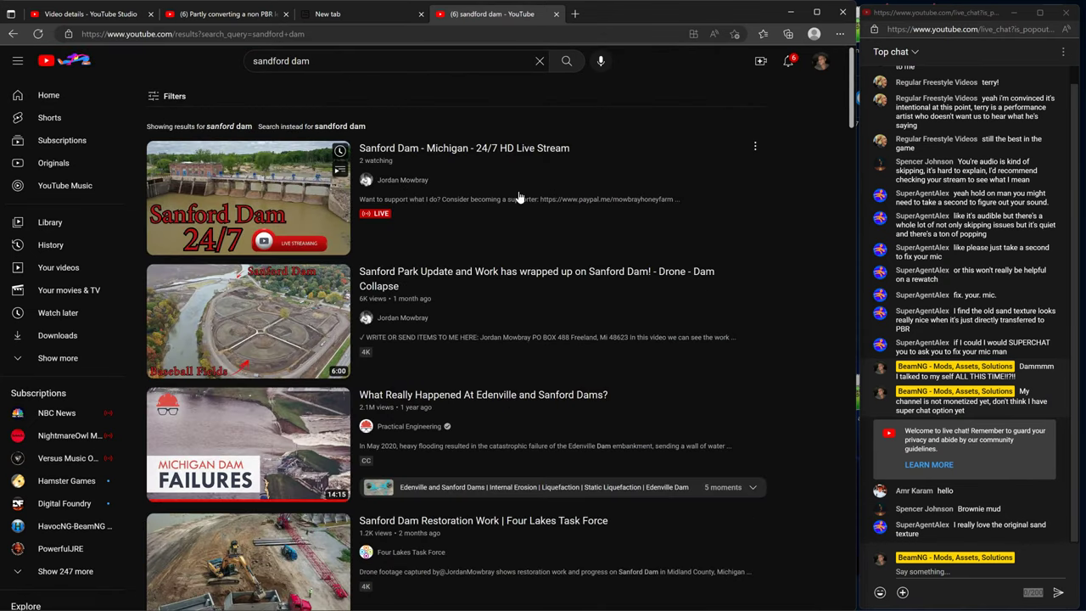
Open the channel that publishes the Sanford Dam - Michigan 24/7 HD live stream
mouse_move(543, 320)
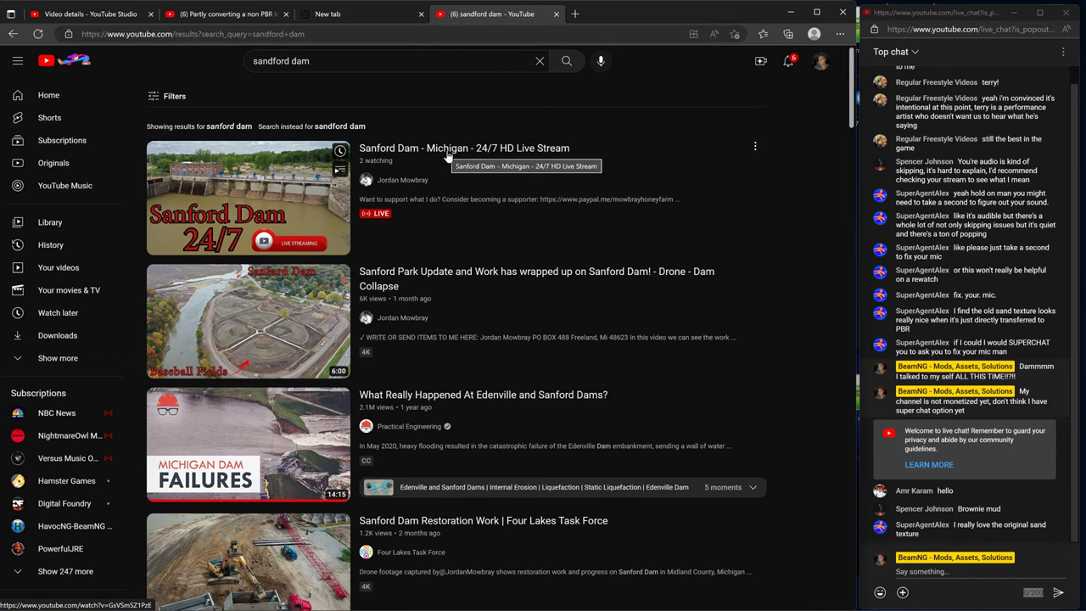
right_click(298, 206)
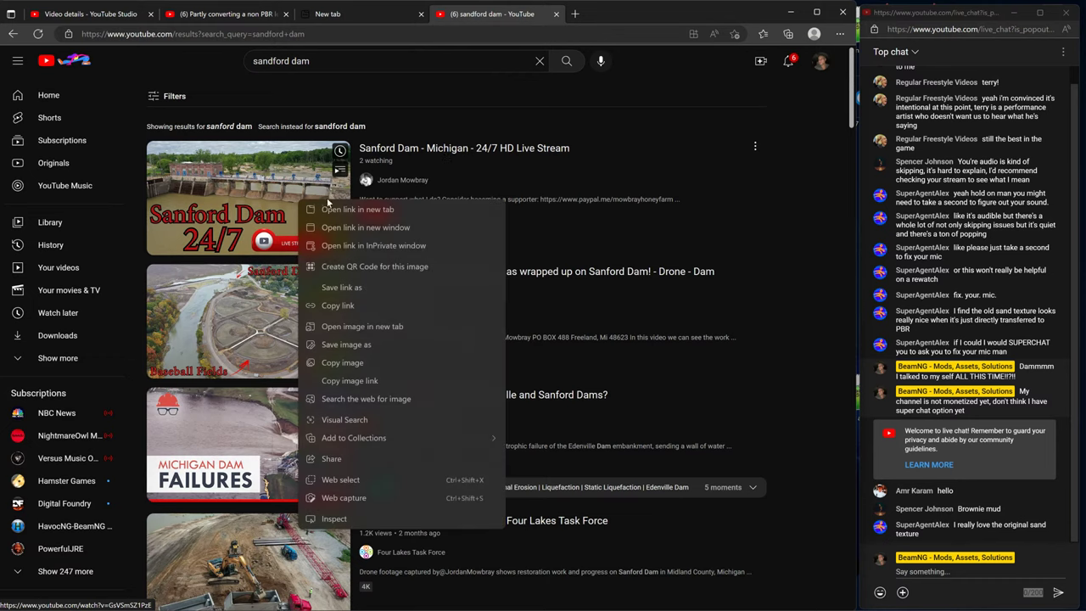
left_click(408, 179)
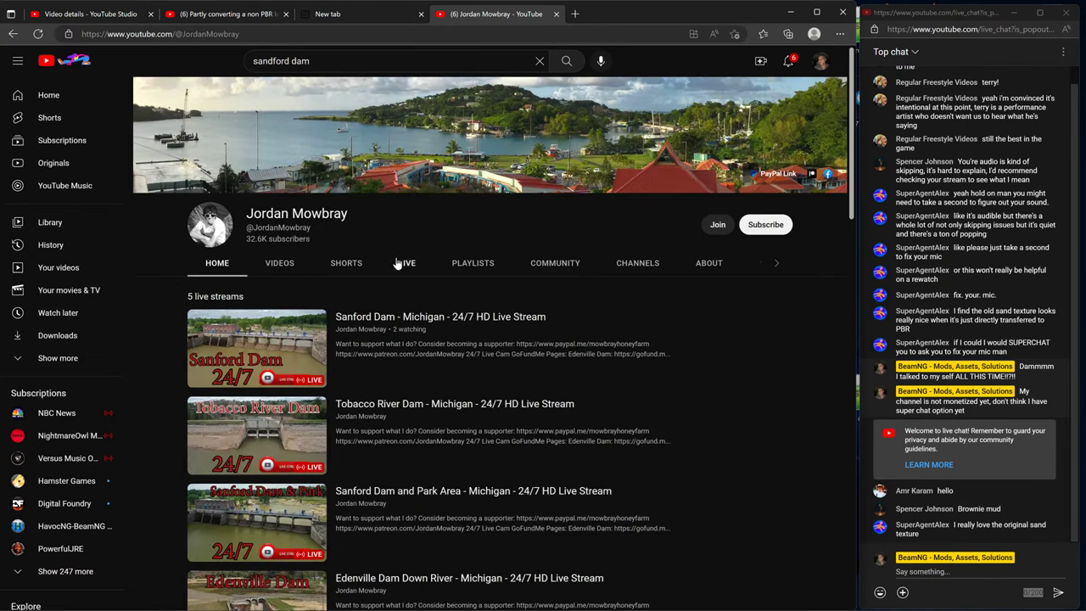